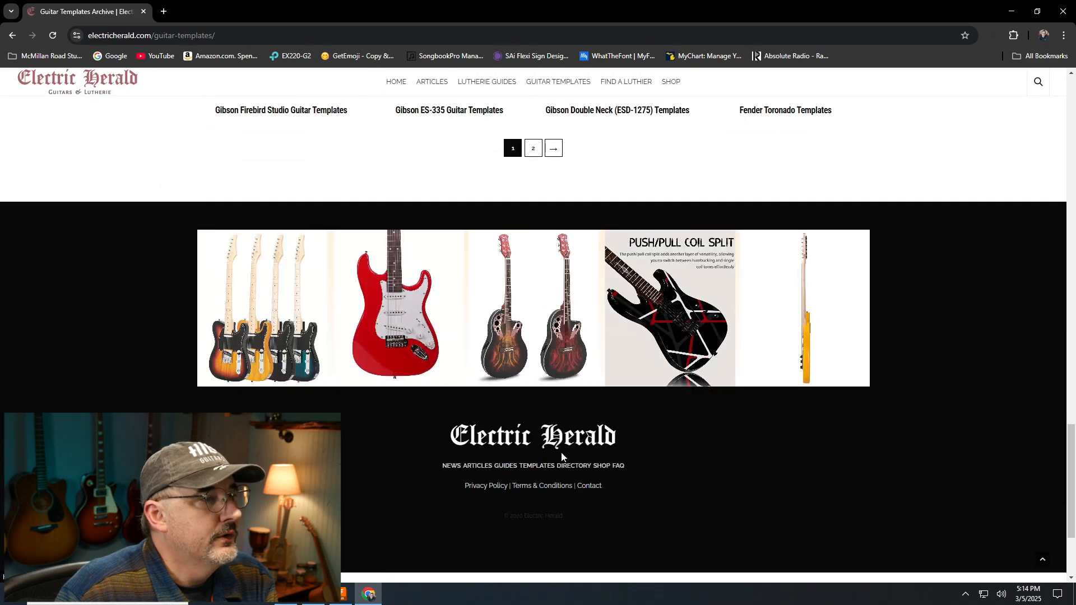
Find the Fender Stratocaster templates on page 2 of the guitar templates archive and download the Complete Plans PDF
click(533, 148)
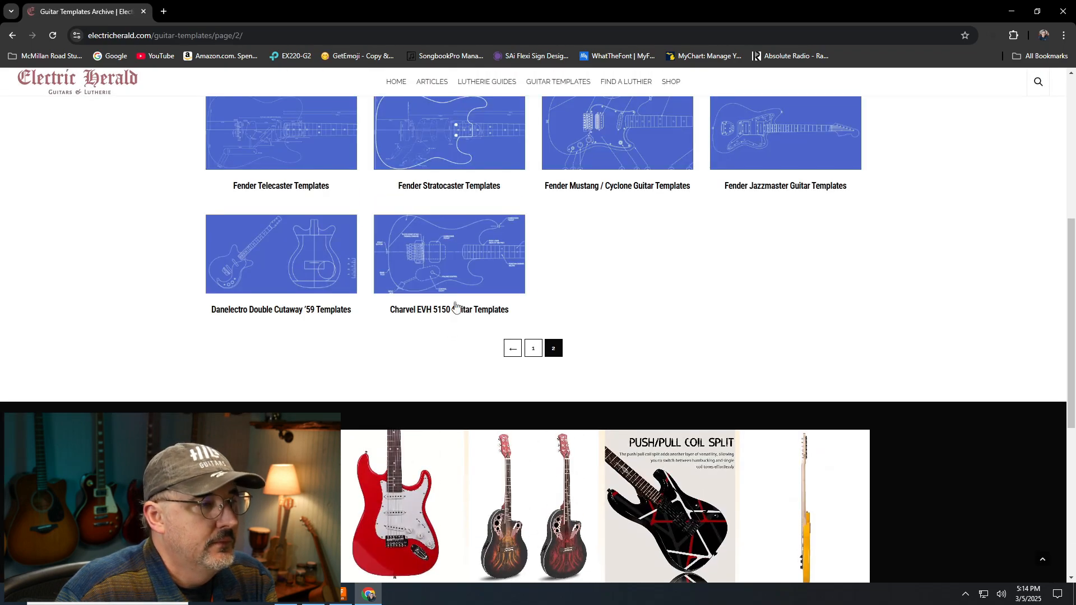
click(446, 147)
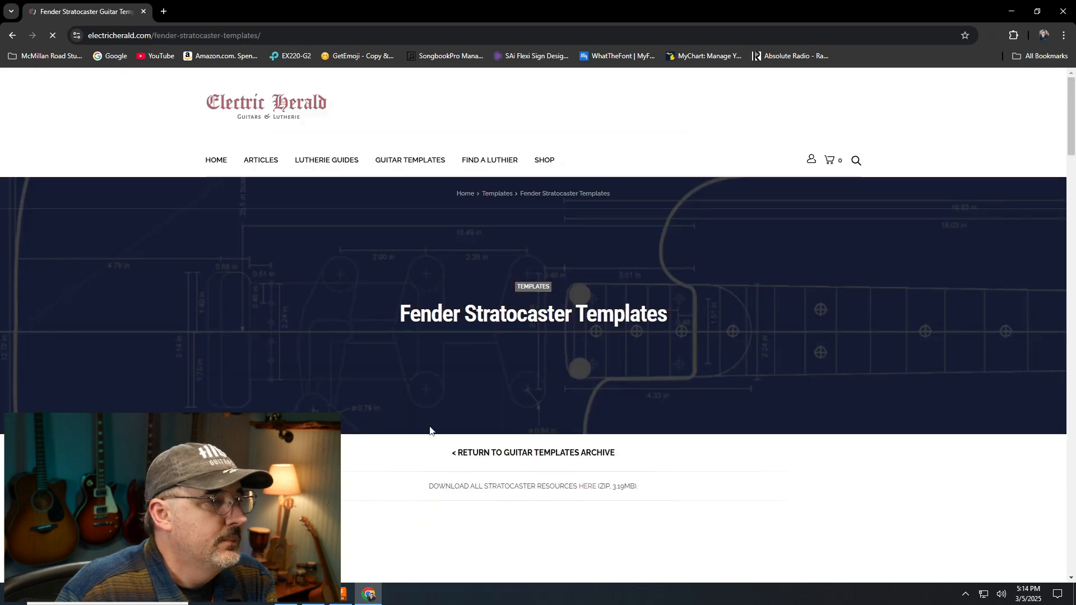
scroll(583, 325, down, 6)
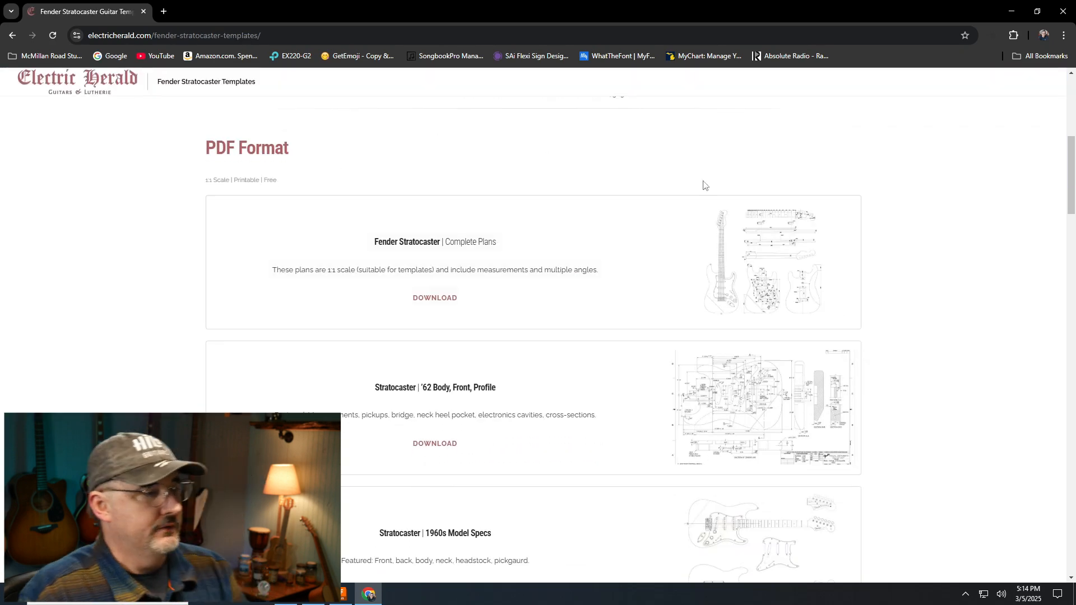
click(446, 302)
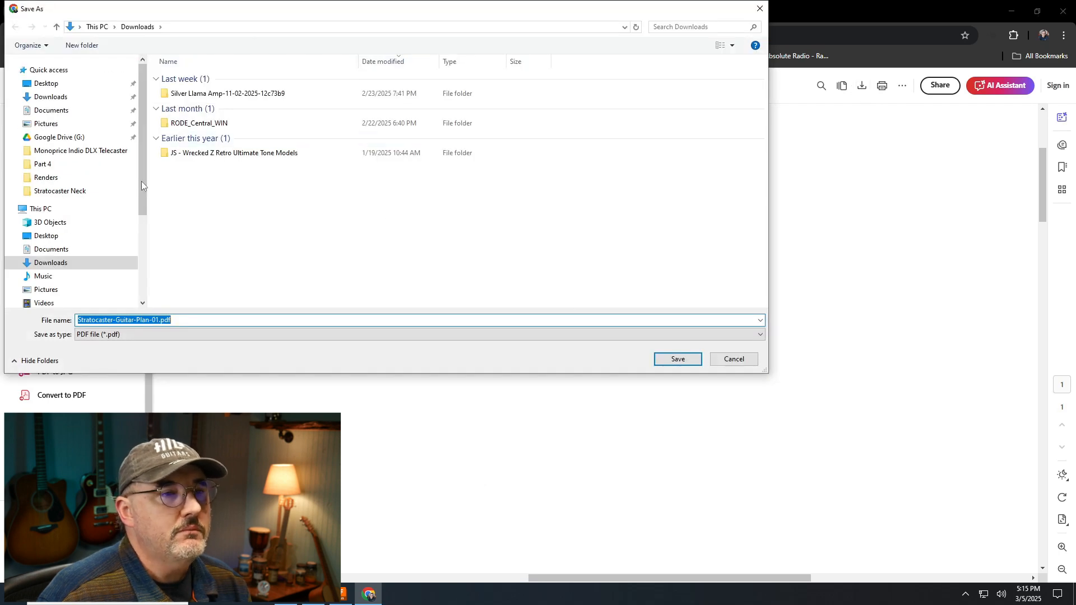
Save Stratocaster-Guitar-Plan-01.pdf in the Stratocaster Neck folder, replacing the existing file
click(62, 191)
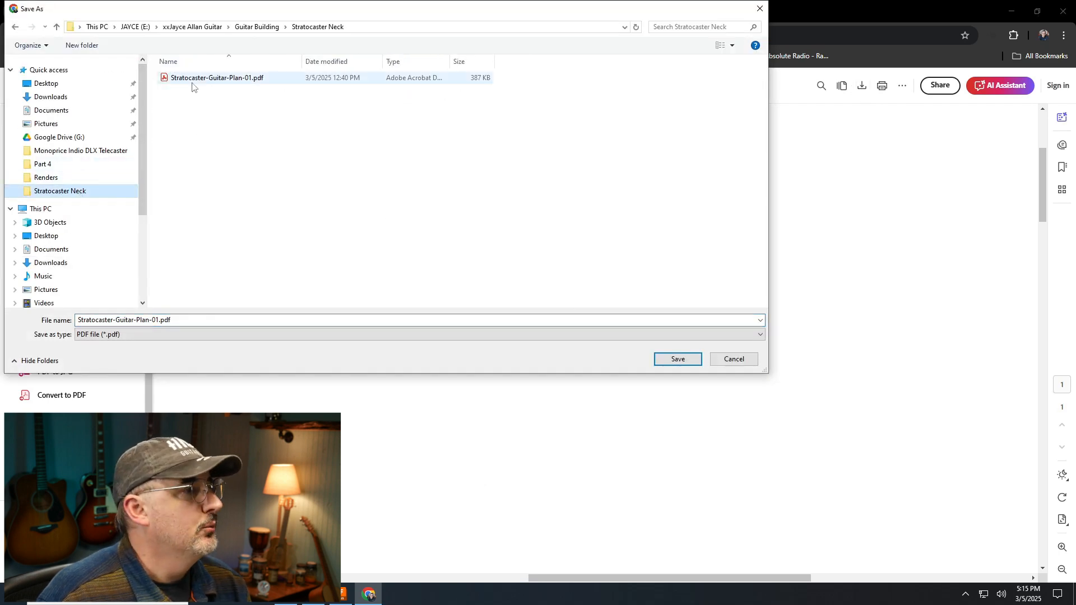
click(672, 360)
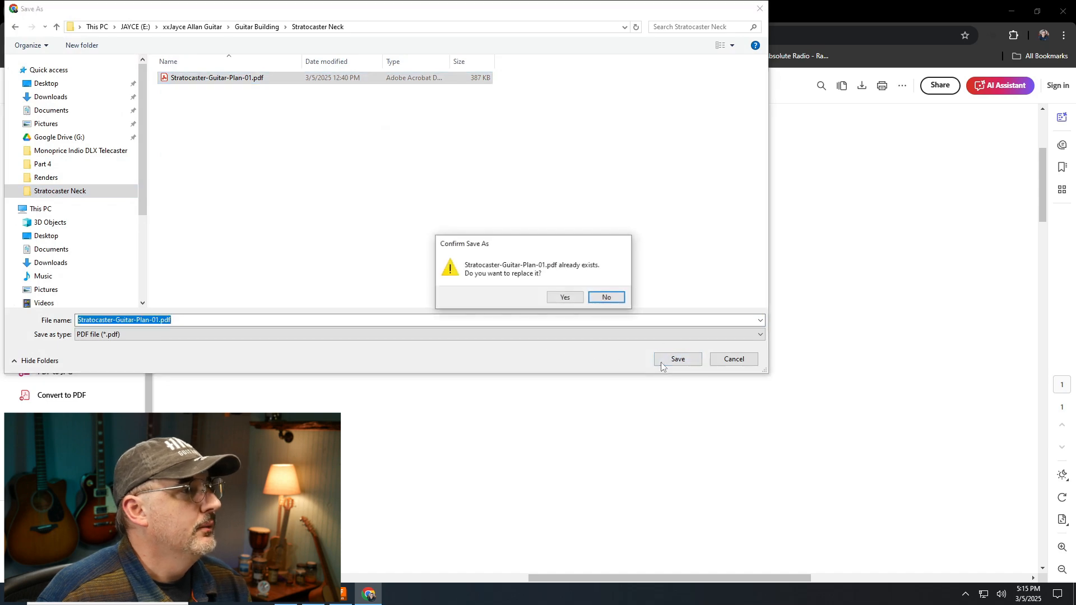
click(581, 298)
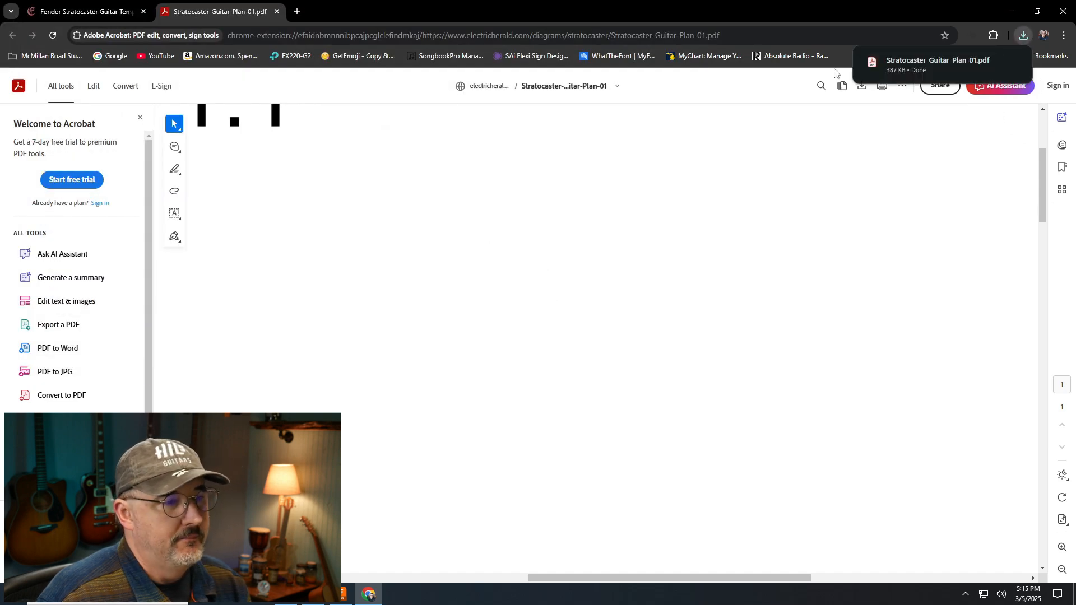
Switch to Aspire and create a new file with a job area 30 inches wide and 5 inches high
click(1011, 11)
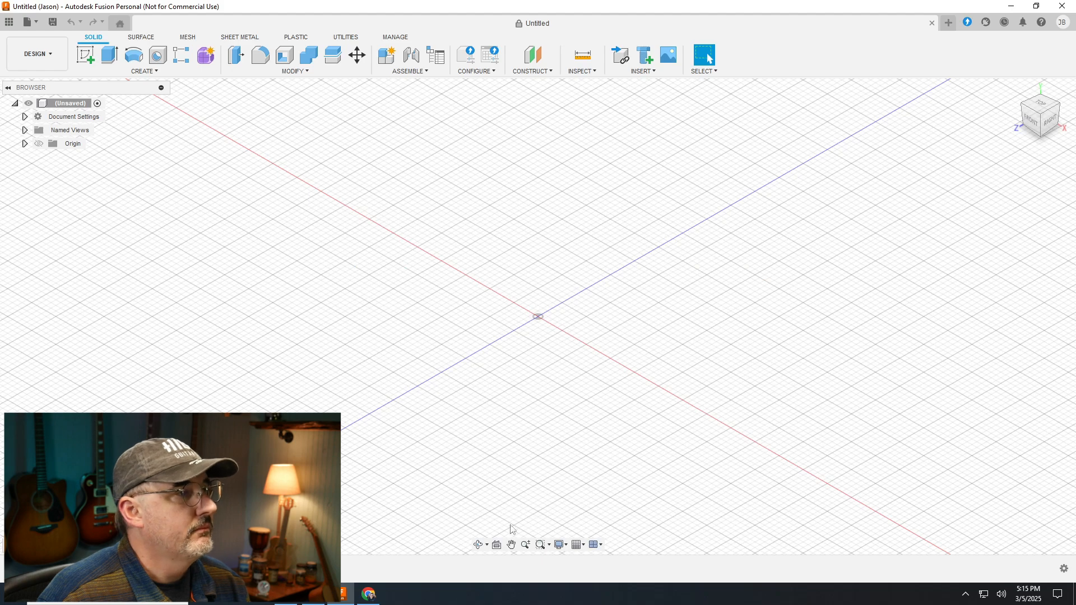
click(343, 593)
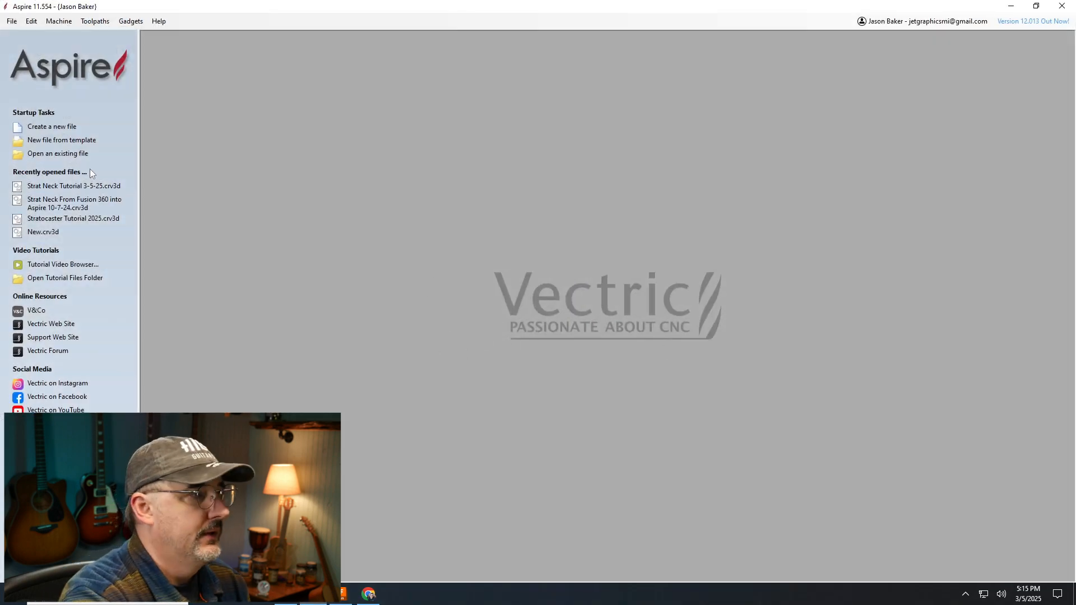
click(48, 127)
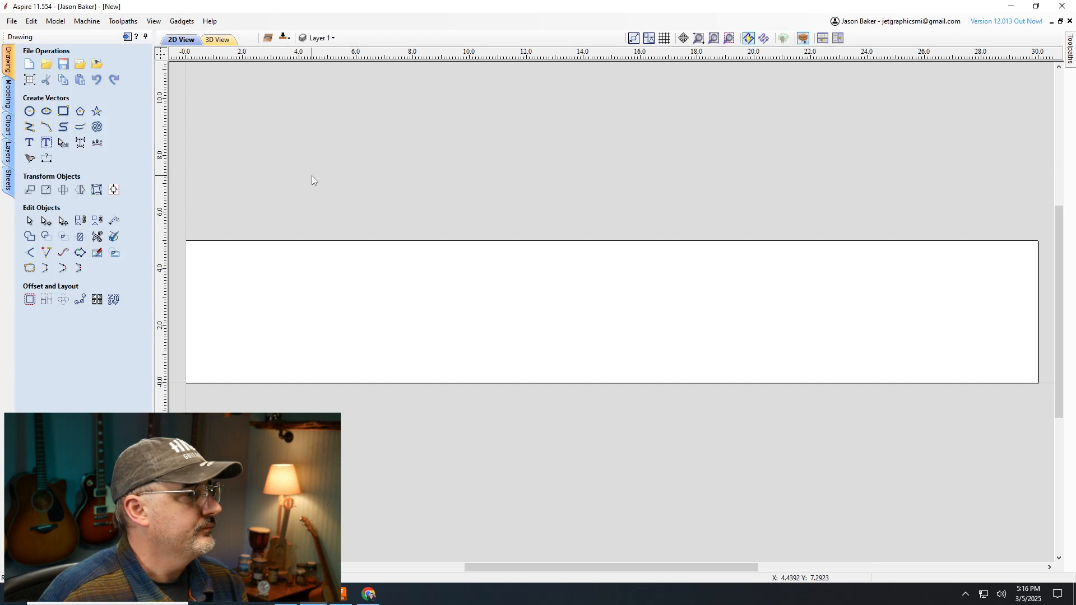
Import the vectors from Stratocaster-Guitar-Plan-01.pdf into the job
scroll(259, 195, down, 2)
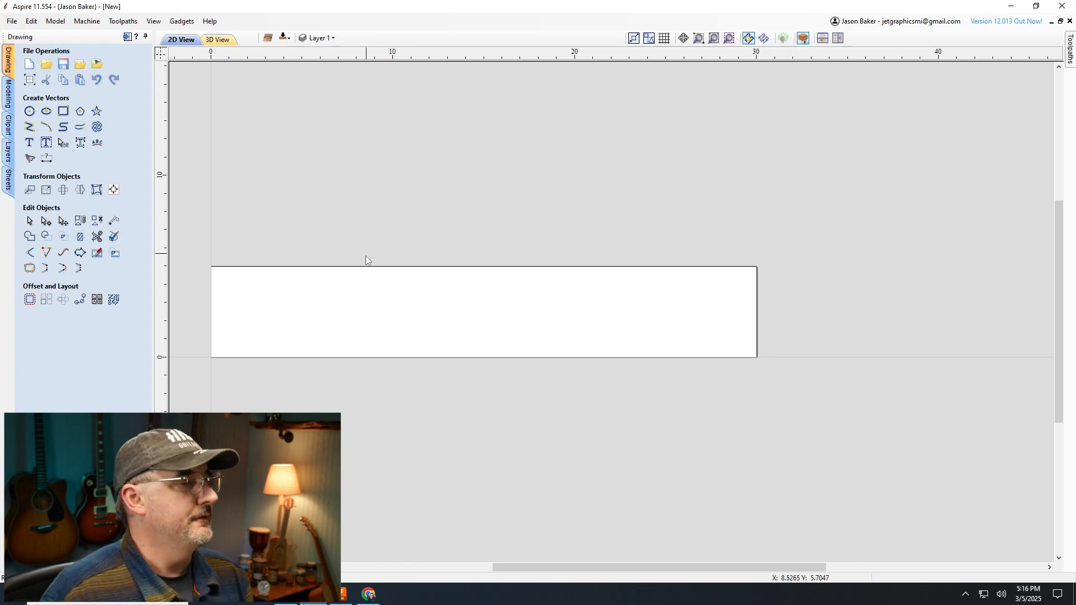
scroll(383, 263, down, 1)
scroll(372, 266, up, 2)
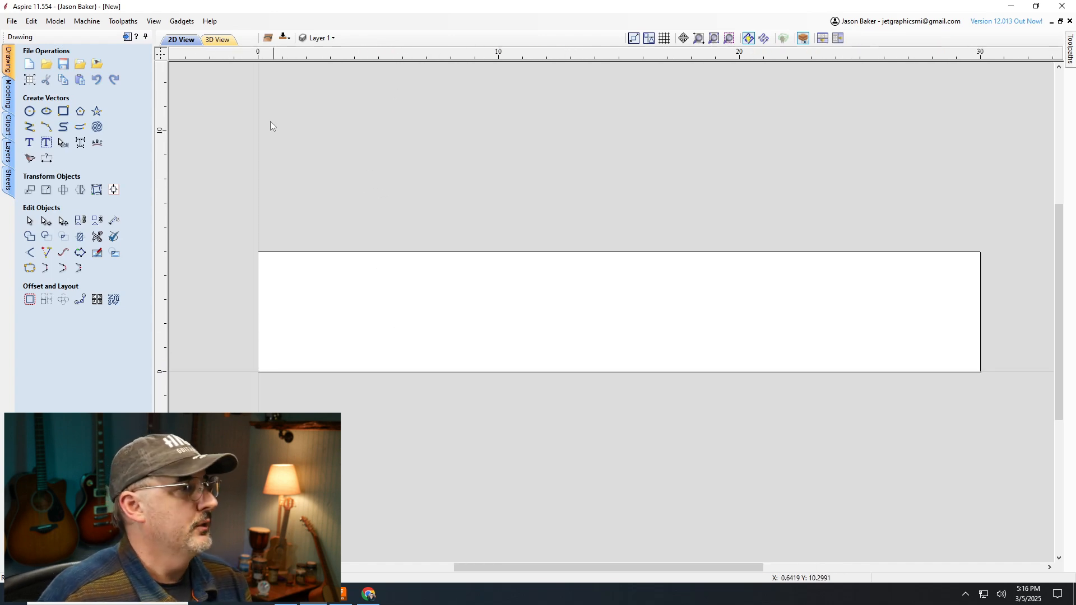
click(9, 24)
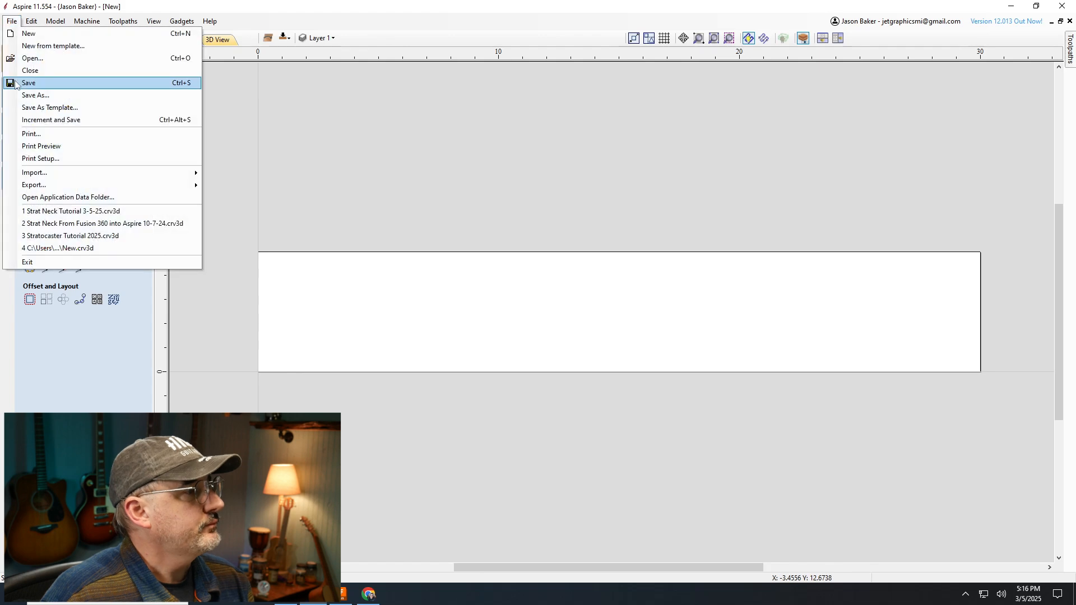
mouse_move(40, 174)
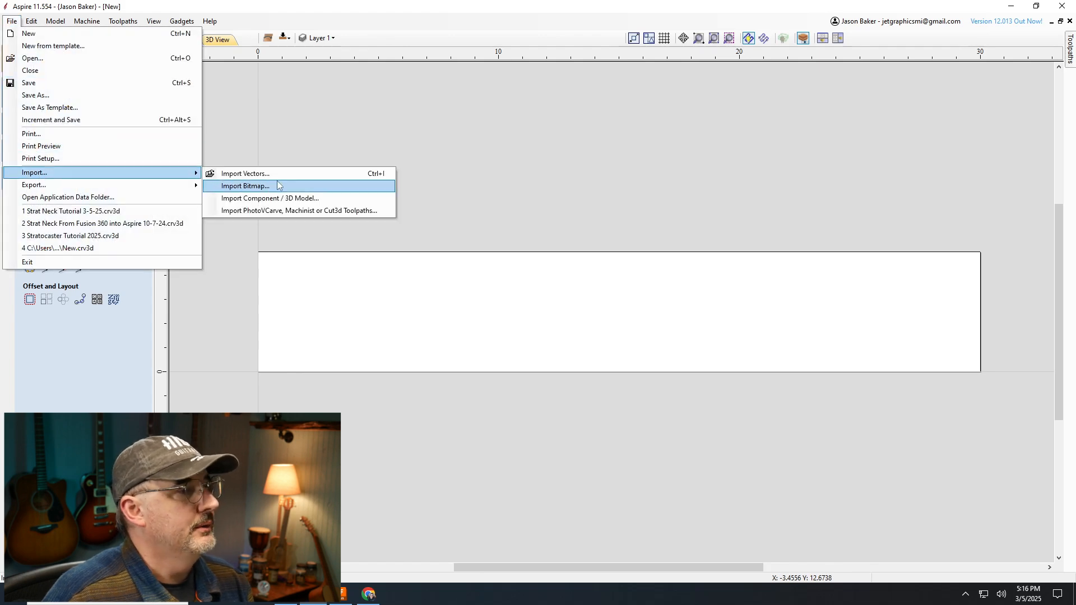
click(319, 174)
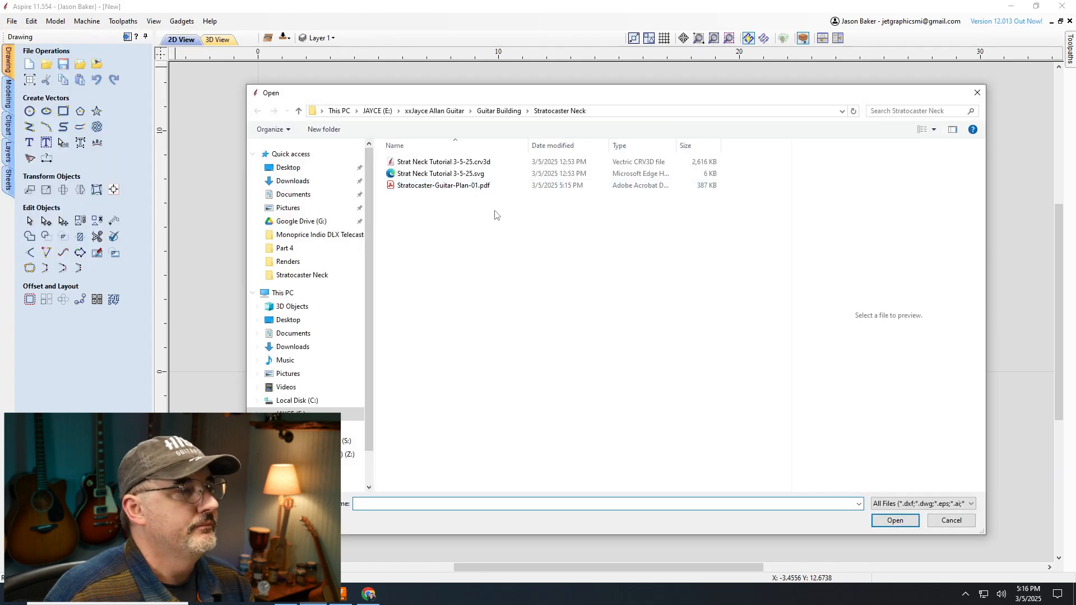
click(475, 188)
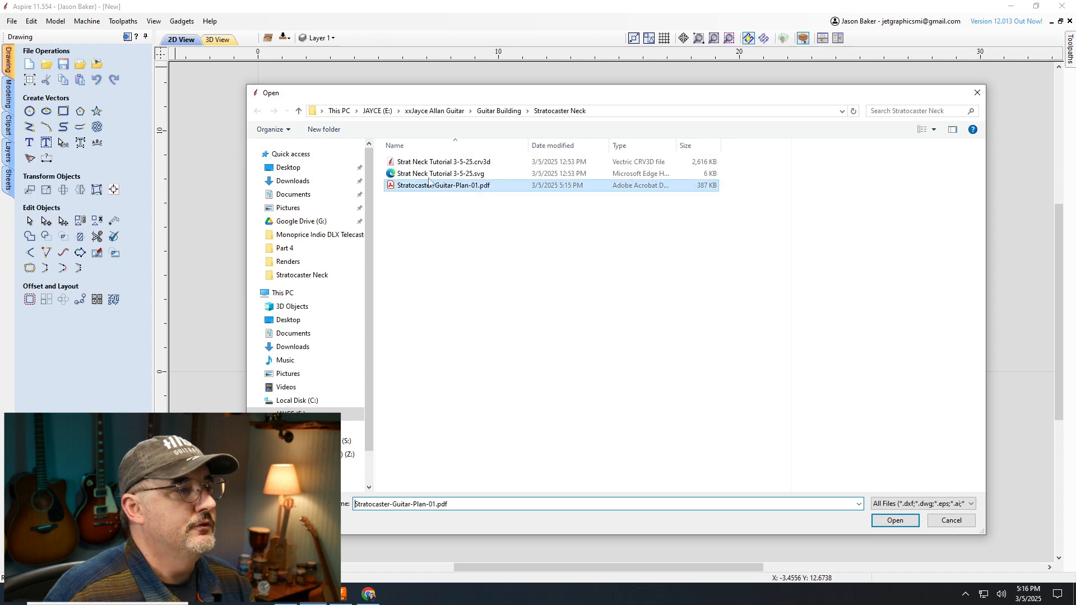
click(895, 520)
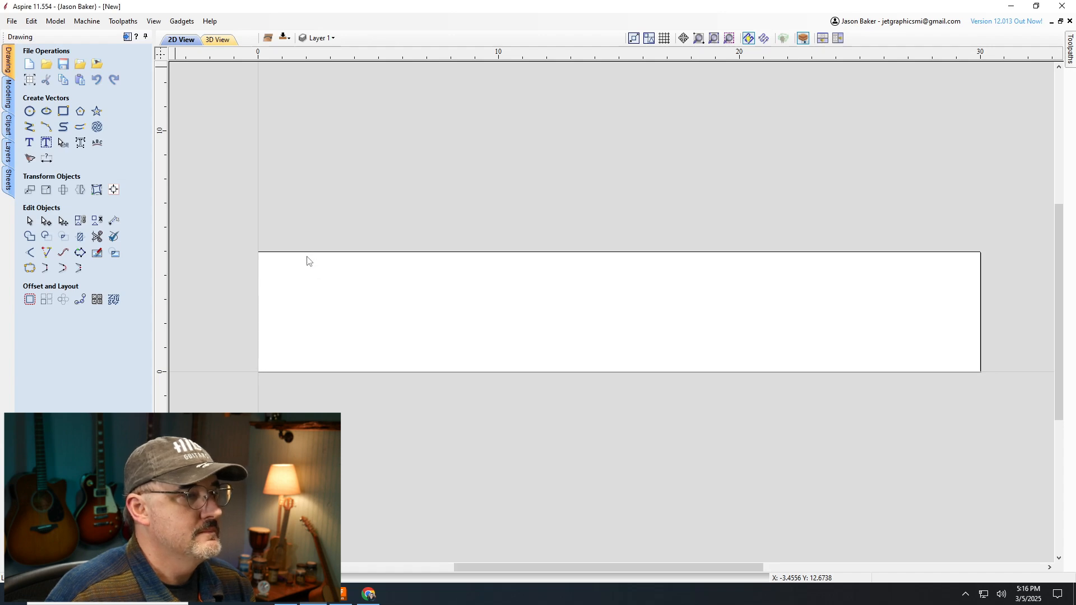
Move the whole imported plan so the fretboard view of the neck lies inside the job area, and deselect it
scroll(473, 171, down, 4)
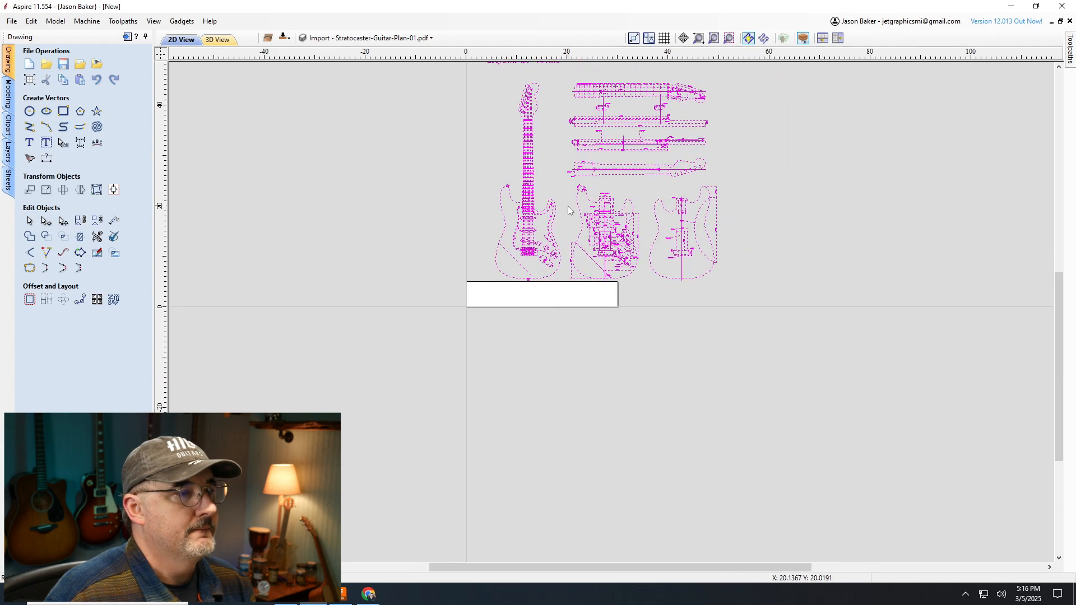
scroll(623, 108, up, 2)
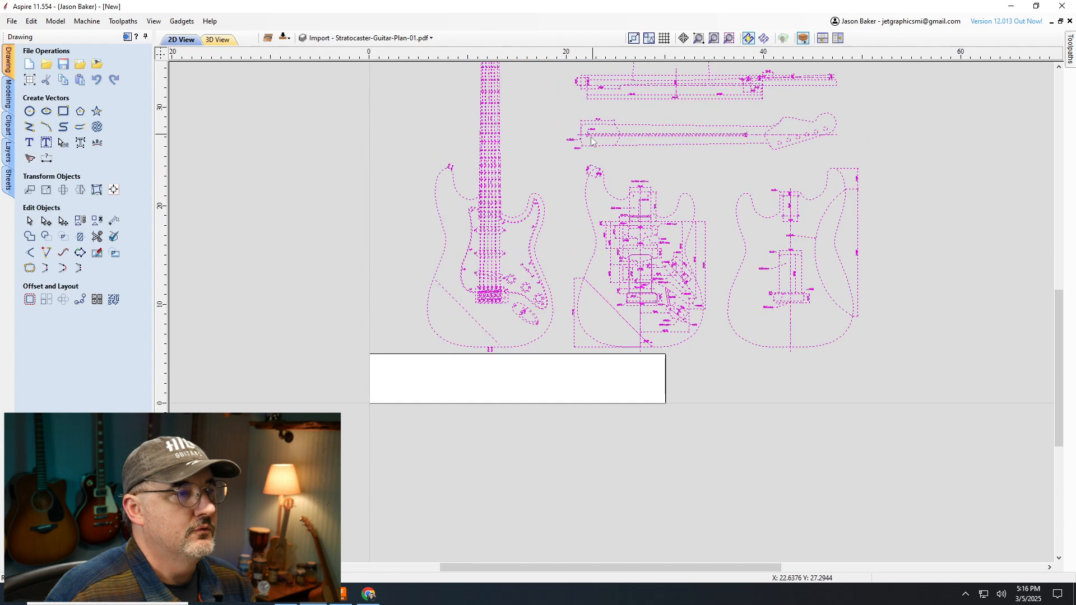
click(648, 72)
mouse_move(654, 71)
mouse_down()
mouse_move(570, 206)
mouse_move(557, 280)
mouse_up()
scroll(601, 218, up, 5)
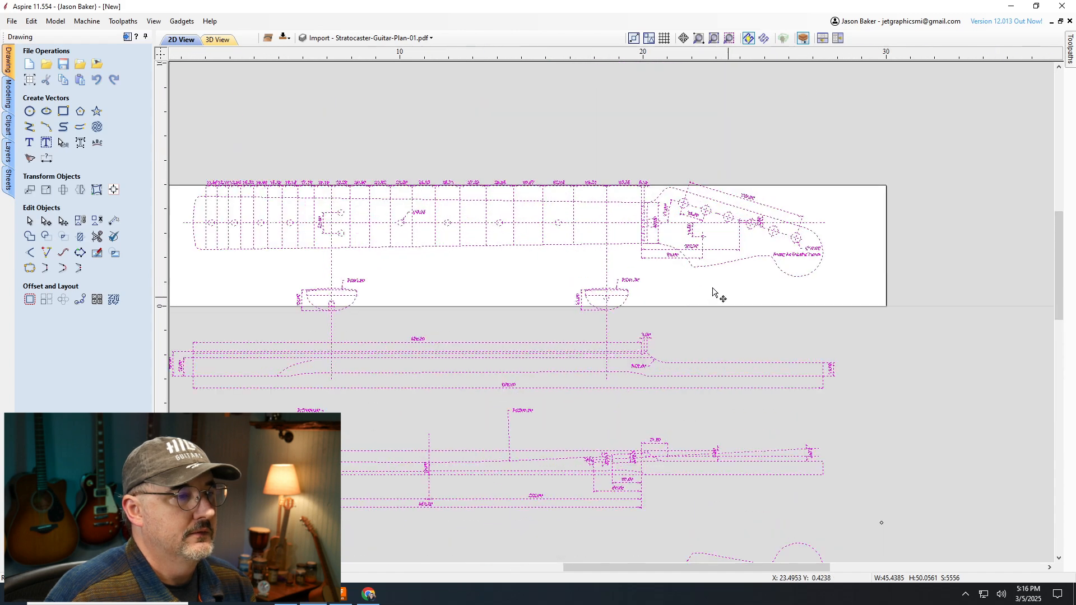
drag(600, 221, 615, 242)
drag(686, 286, 691, 295)
scroll(688, 295, up, 5)
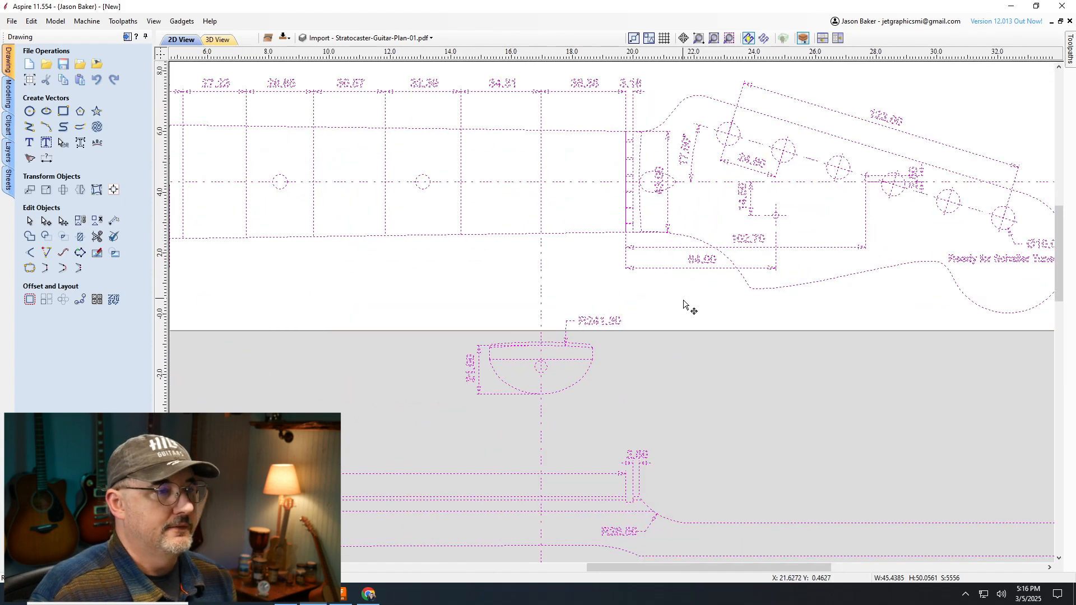
scroll(685, 300, down, 7)
scroll(684, 303, down, 3)
scroll(813, 351, down, 2)
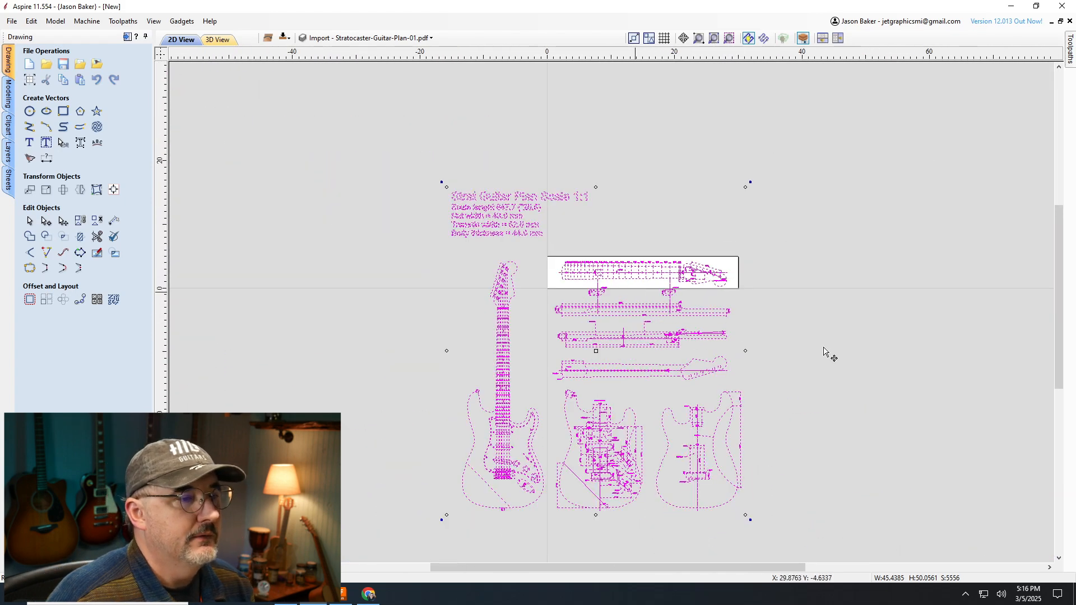
scroll(813, 358, up, 4)
click(795, 367)
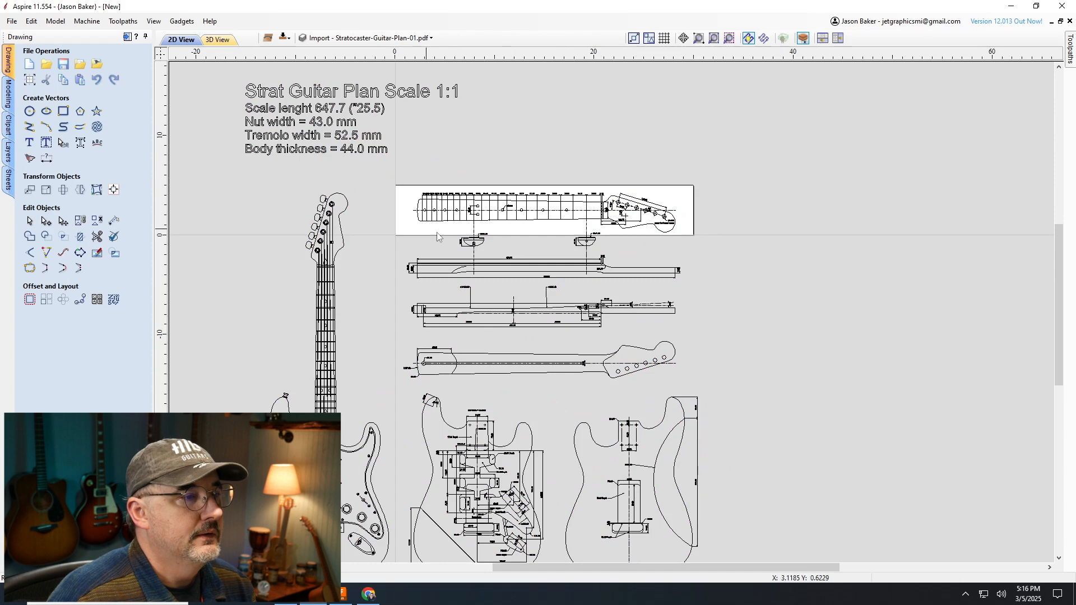
scroll(655, 230, down, 2)
scroll(655, 182, up, 2)
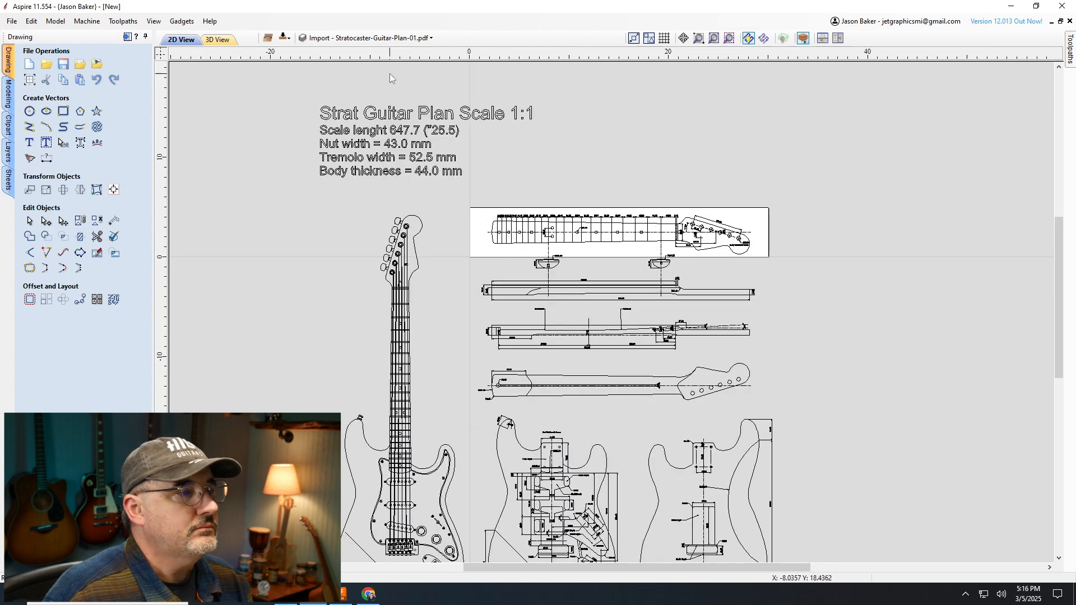
click(347, 40)
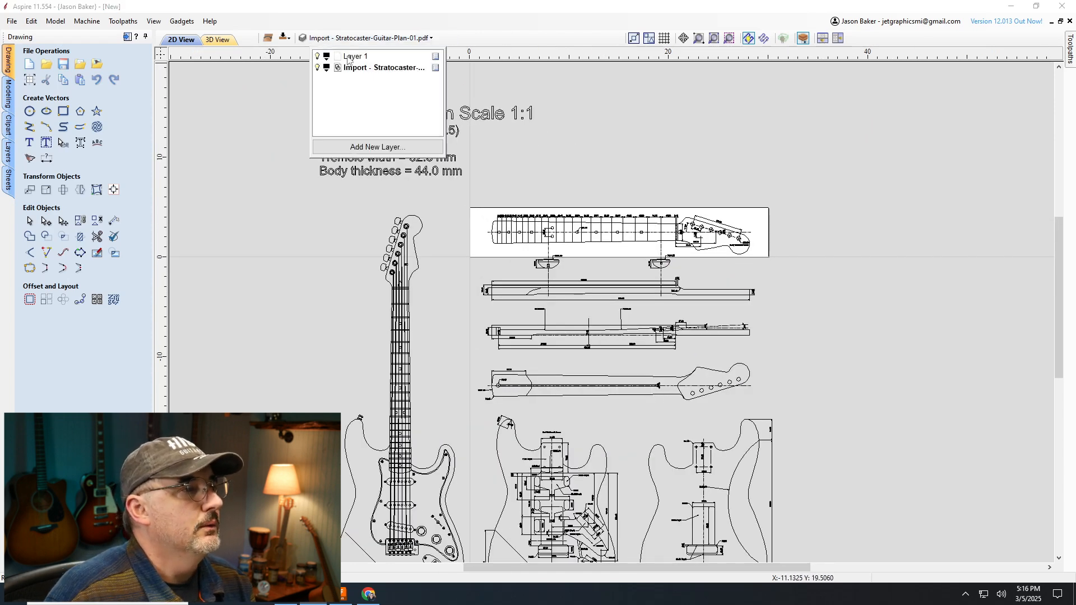
right_click(348, 59)
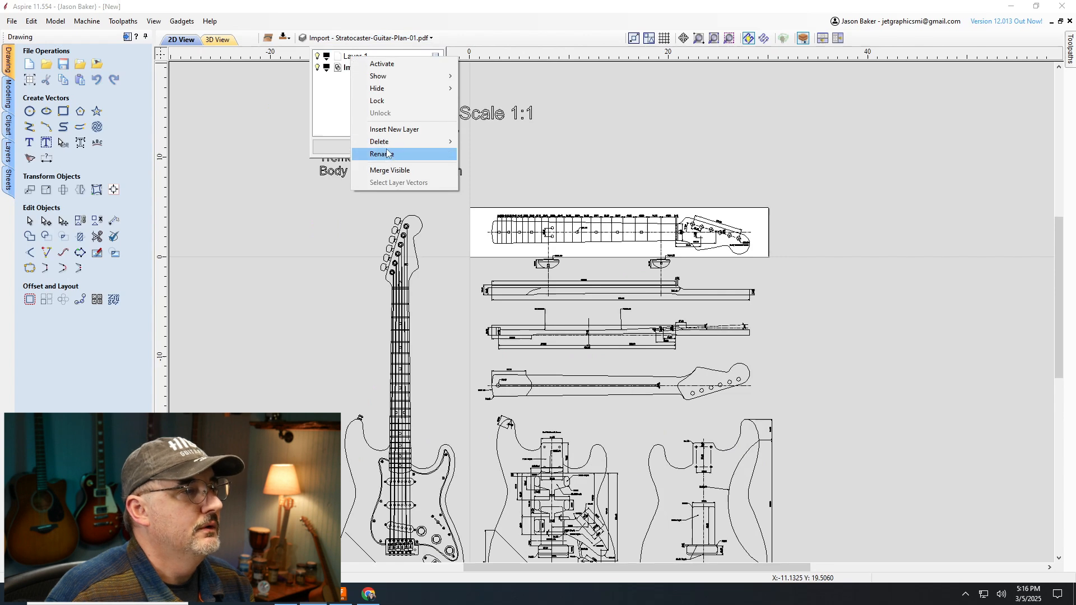
mouse_move(392, 141)
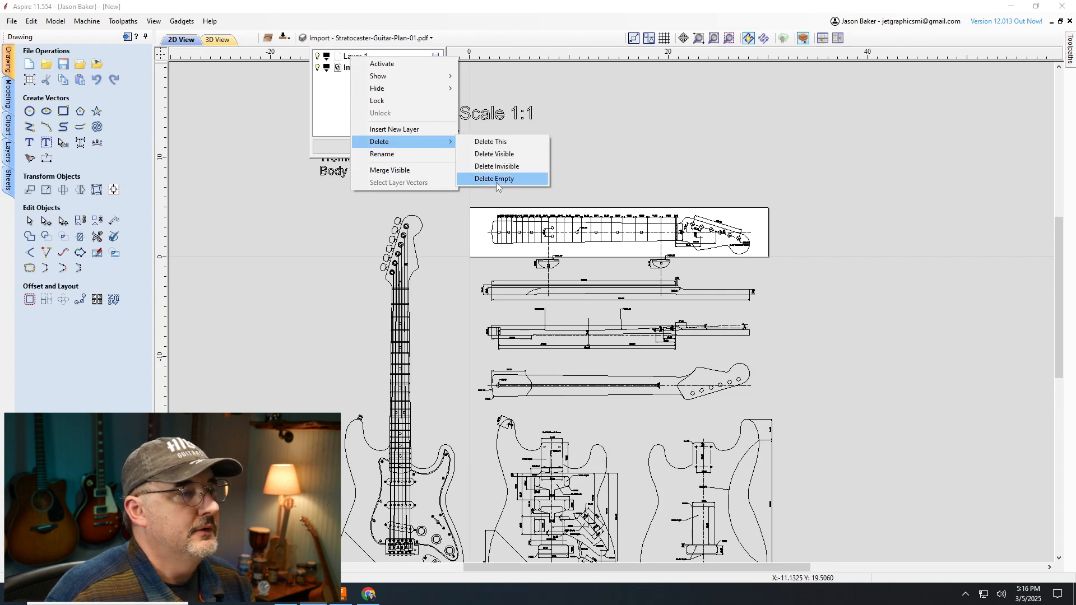
click(369, 7)
Delete the empty layers and set the color of the imported plan's layer to teal
click(359, 38)
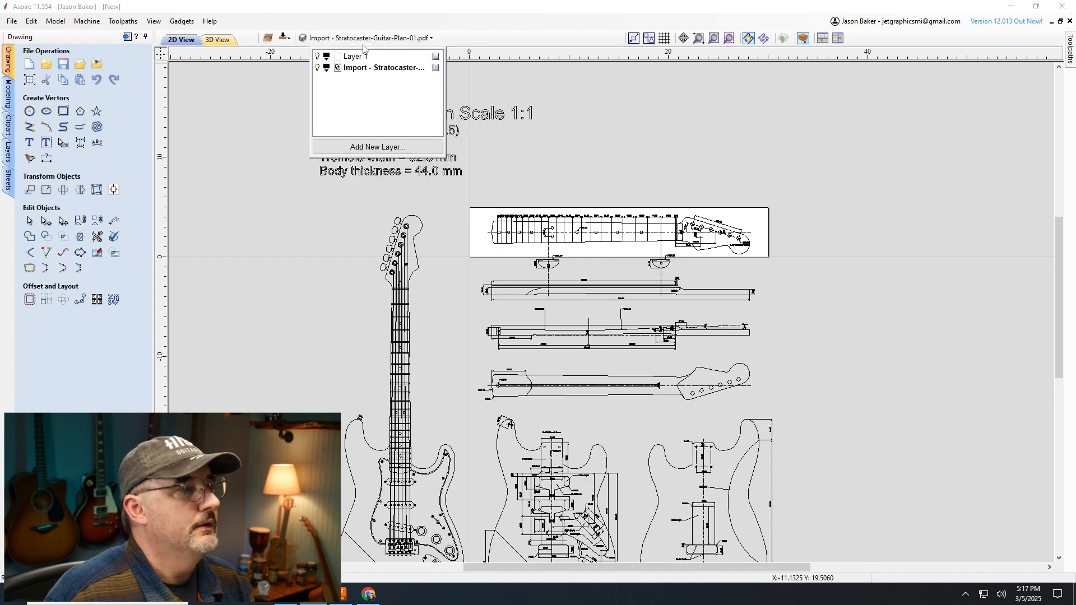
right_click(348, 58)
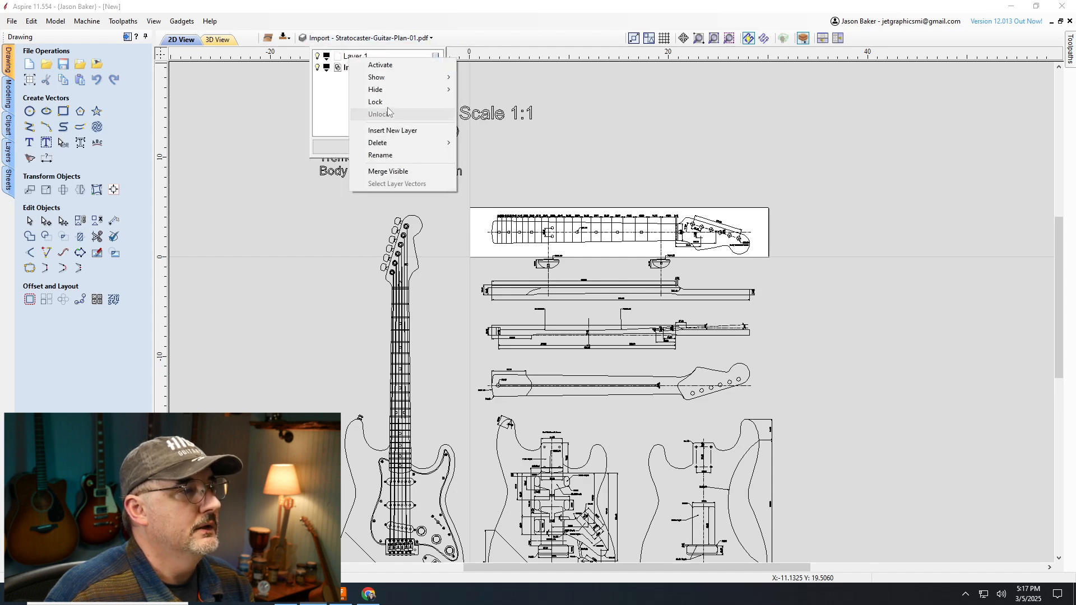
mouse_move(402, 146)
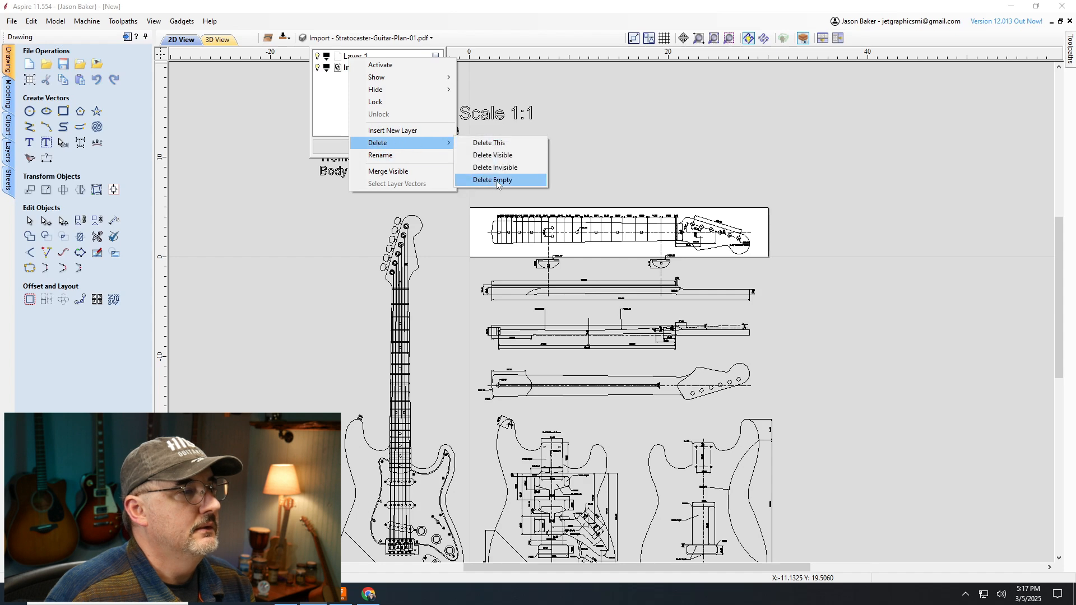
click(498, 179)
click(326, 57)
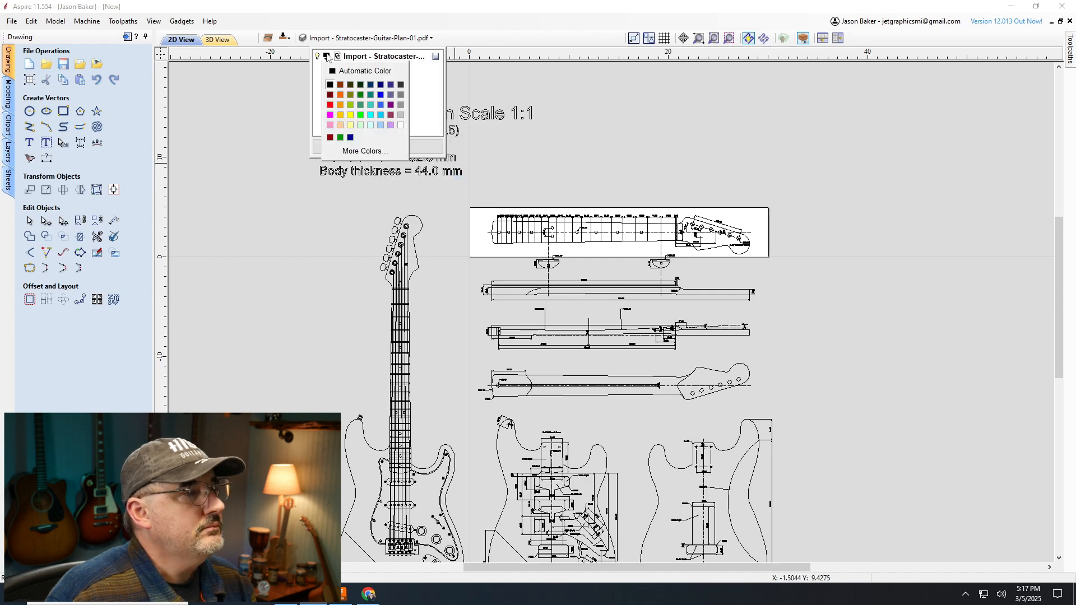
click(369, 106)
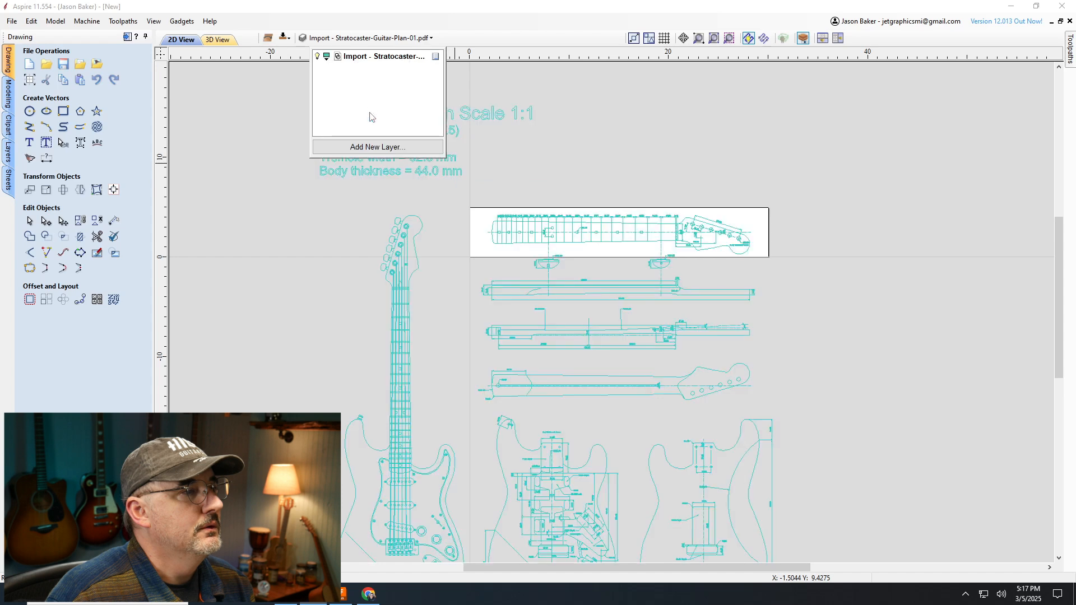
Rename the imported plan's layer to Stratocaster Plans
right_click(374, 60)
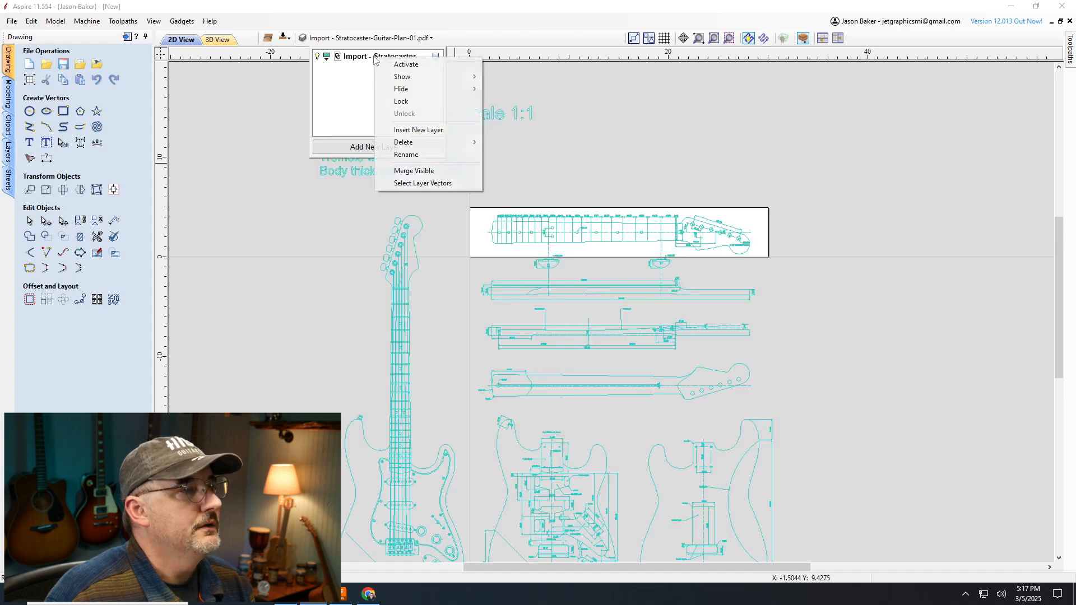
click(409, 155)
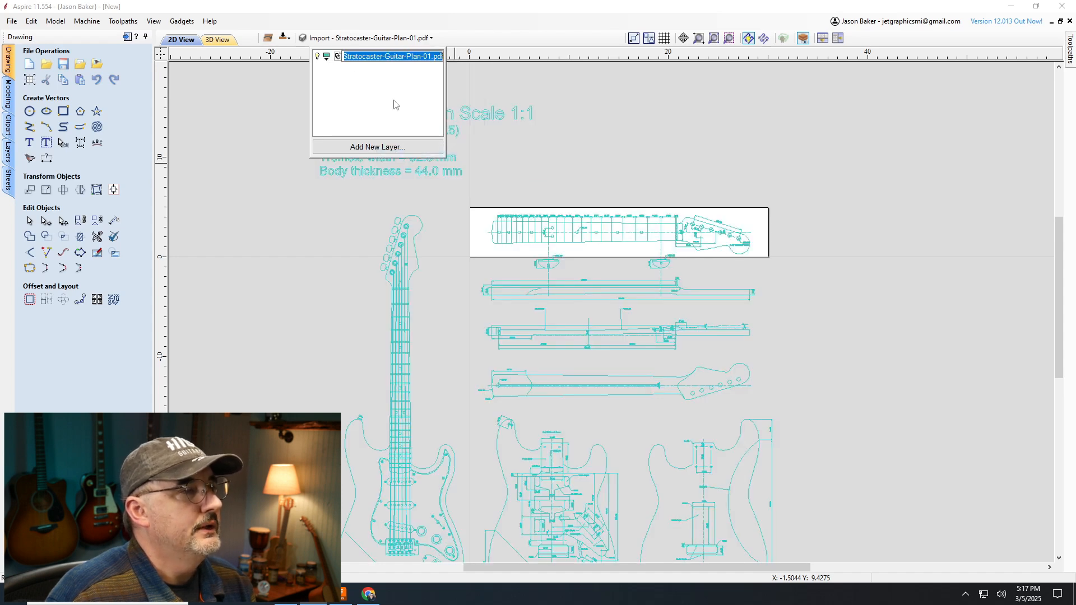
text(Str)
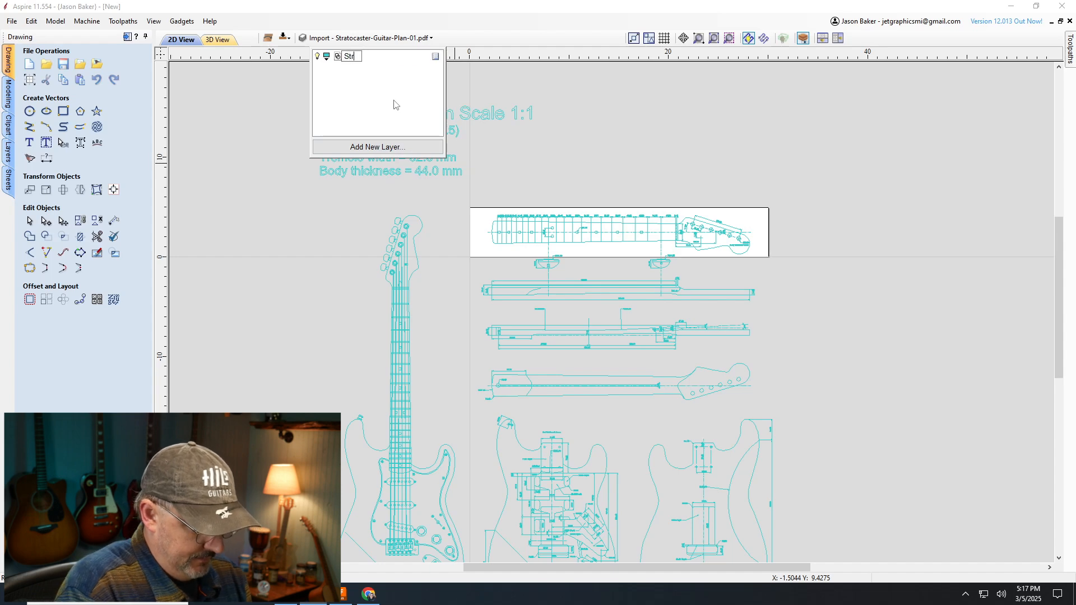
text(atocaster POI)
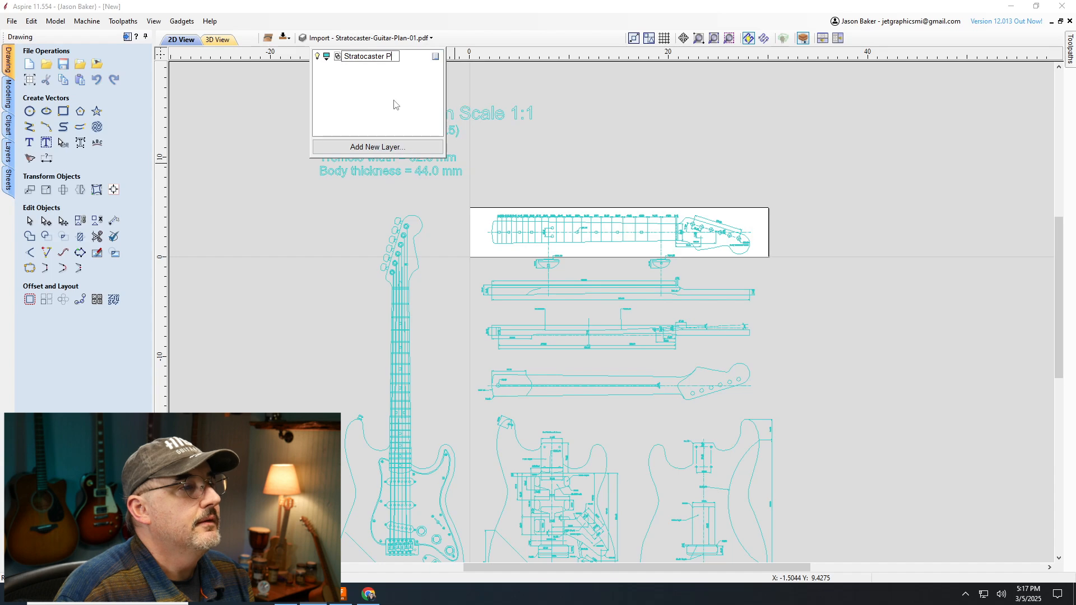
text(ns)
key(Return)
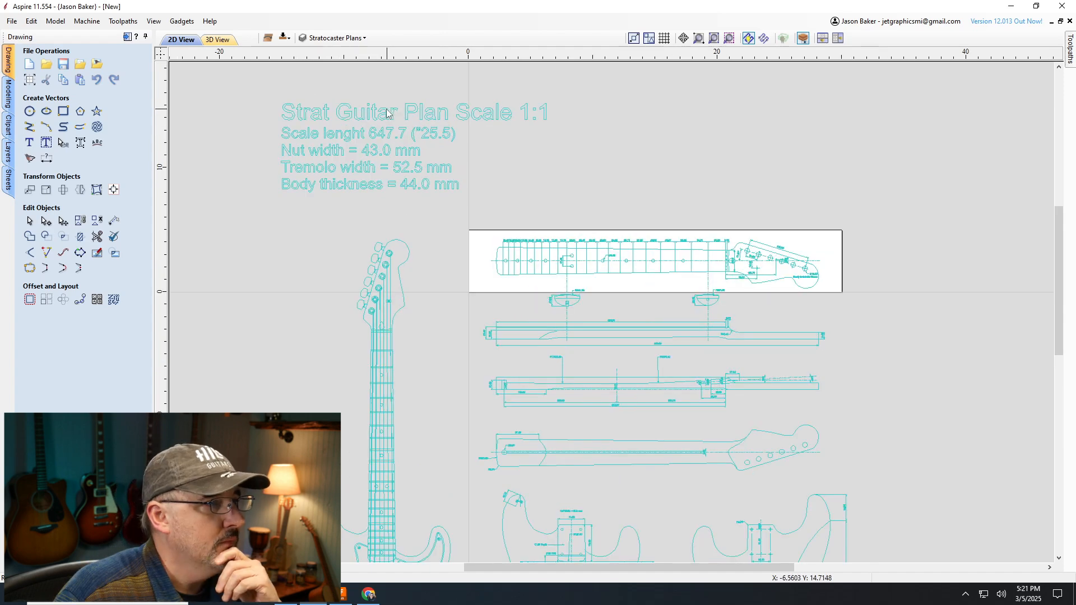
Delete the title and specification text and the two separate guitar body drawings from the plan
drag(270, 92, 577, 201)
key(Delete)
scroll(360, 168, up, 4)
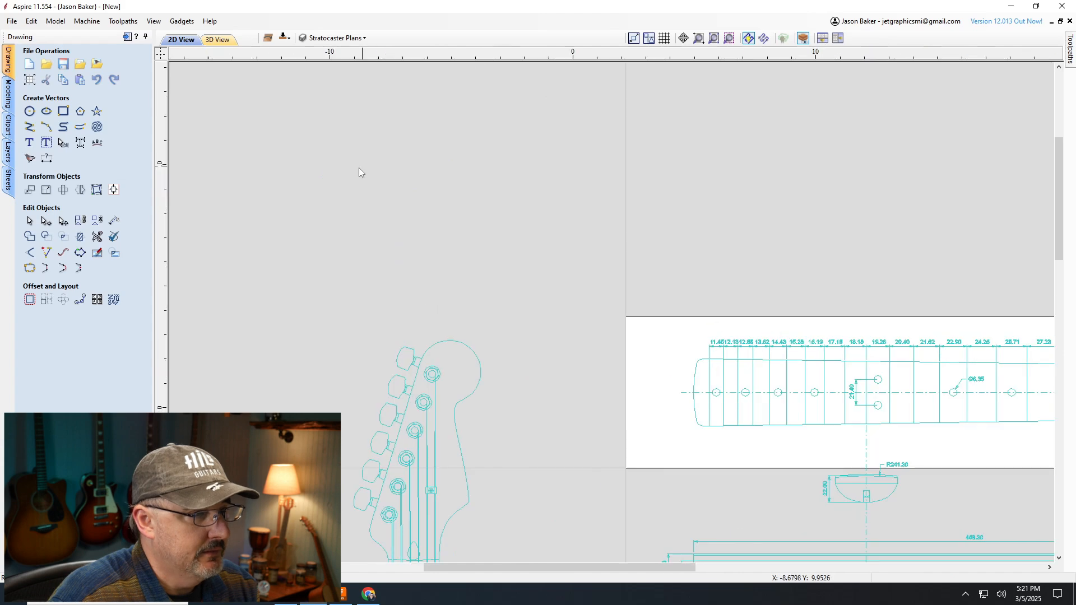
scroll(358, 167, down, 8)
scroll(678, 473, up, 3)
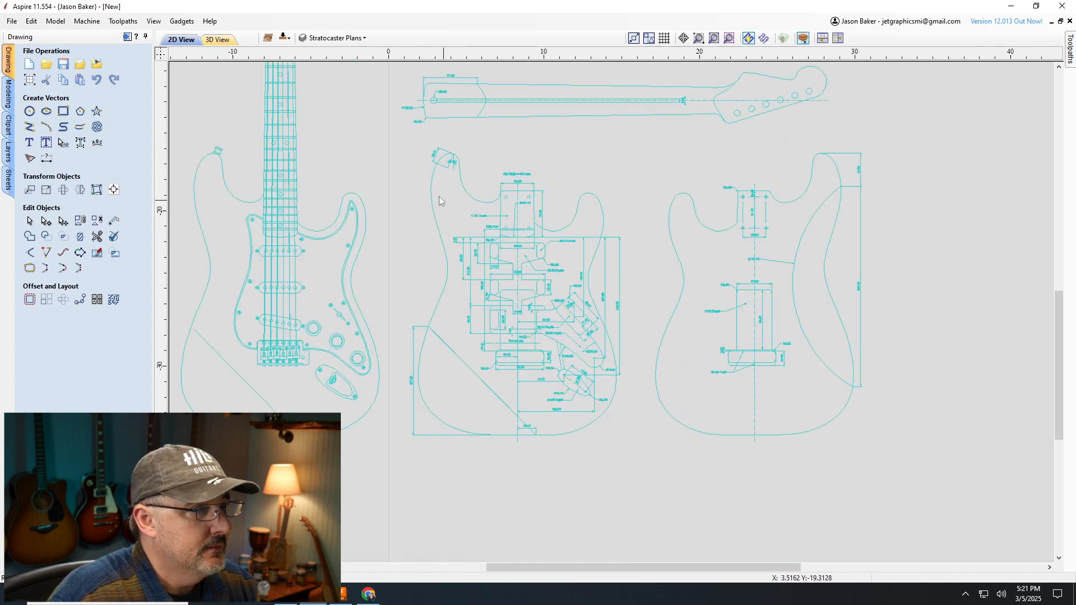
drag(535, 392, 918, 494)
key(Delete)
Move the vectors of the complete guitar drawing to a new layer named Complete Guitar with a dark blue drawing color
scroll(482, 400, up, 3)
scroll(471, 389, down, 6)
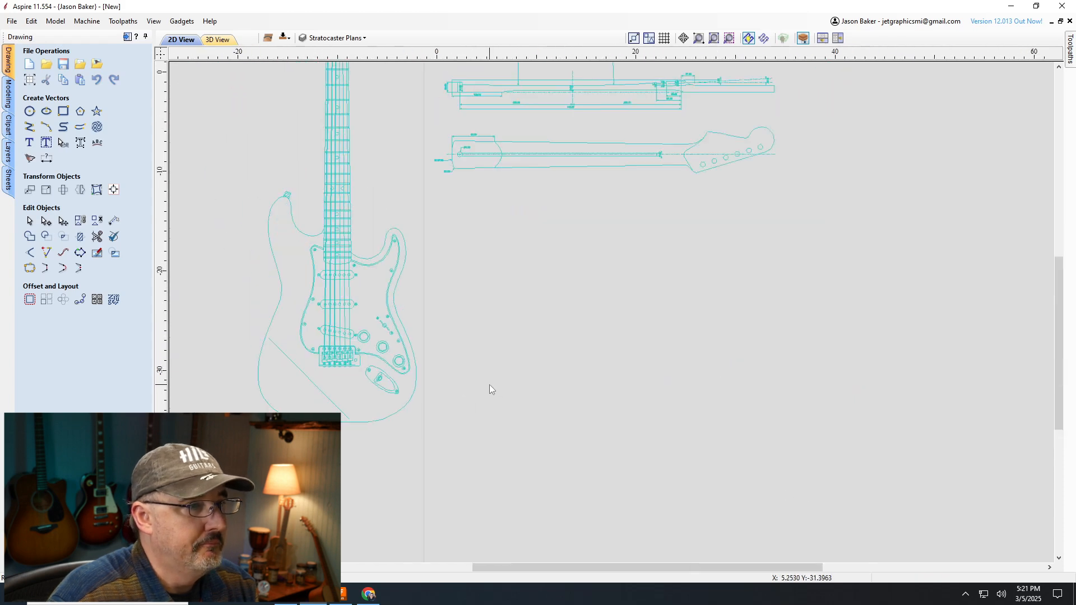
scroll(671, 408, up, 4)
scroll(706, 336, down, 3)
scroll(801, 274, up, 1)
scroll(813, 235, down, 1)
drag(396, 99, 528, 406)
scroll(582, 403, up, 3)
scroll(581, 399, down, 5)
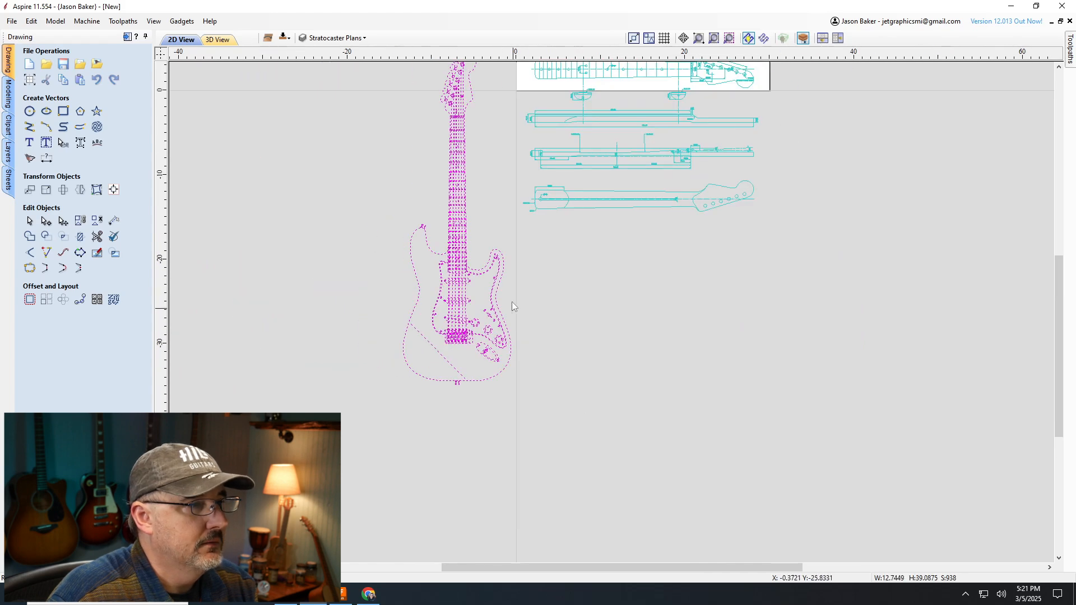
scroll(507, 226, up, 4)
right_click(485, 253)
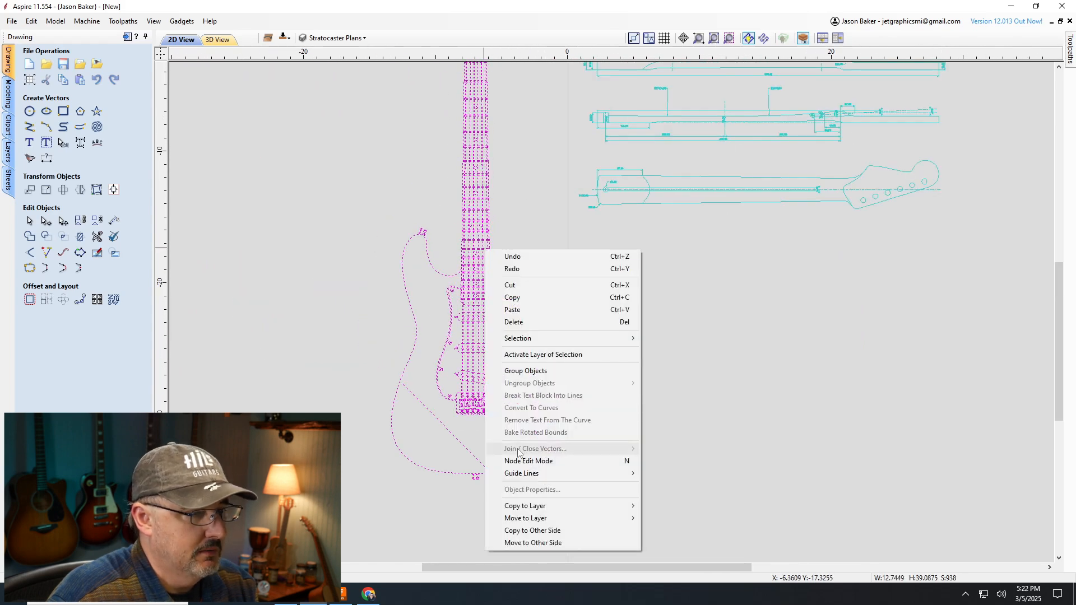
mouse_move(537, 507)
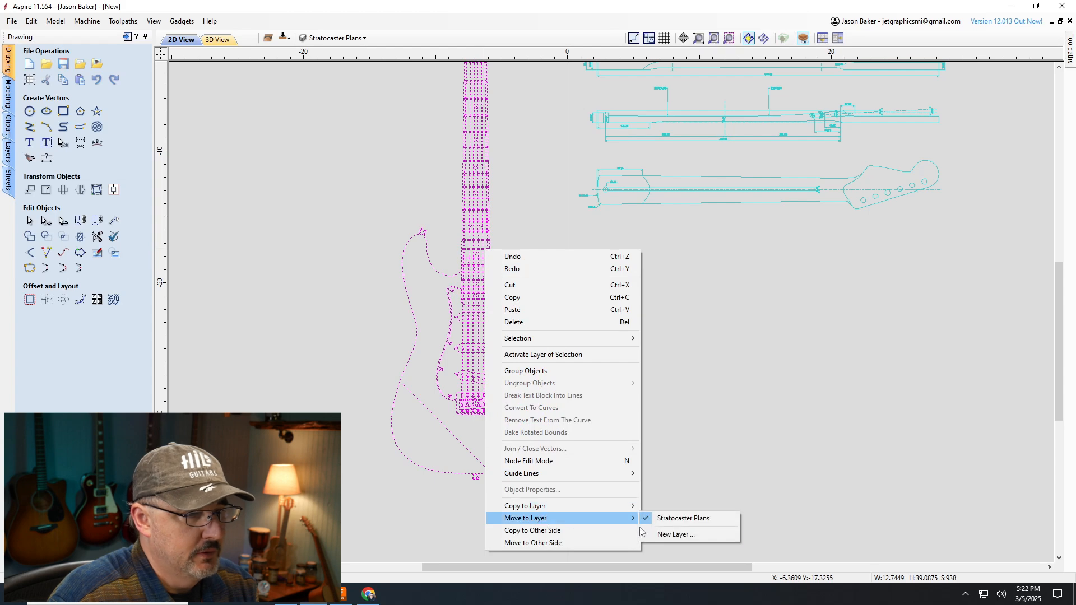
click(670, 534)
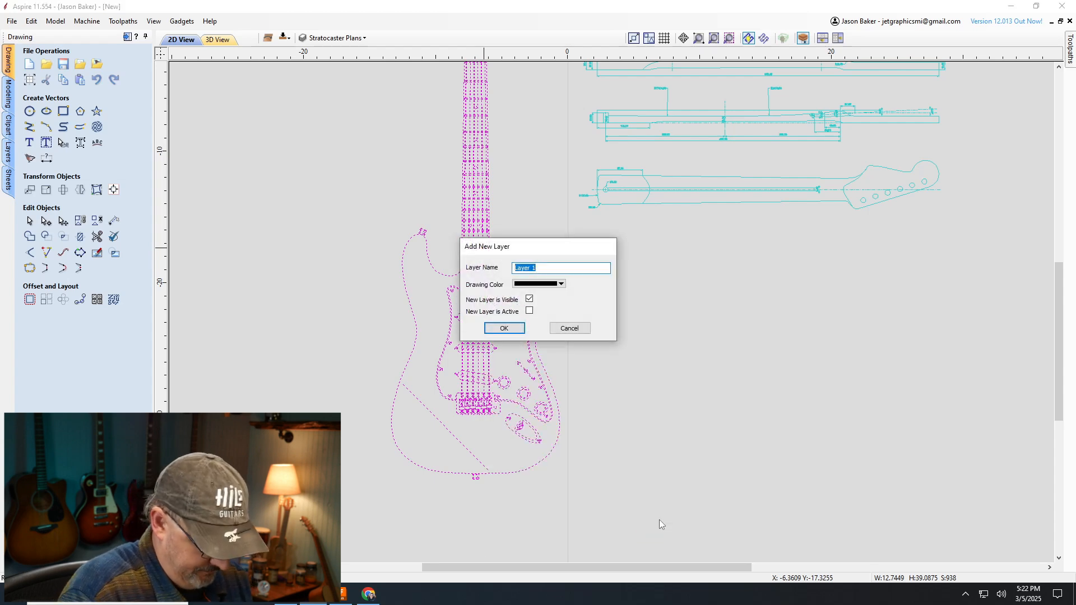
text(Comp)
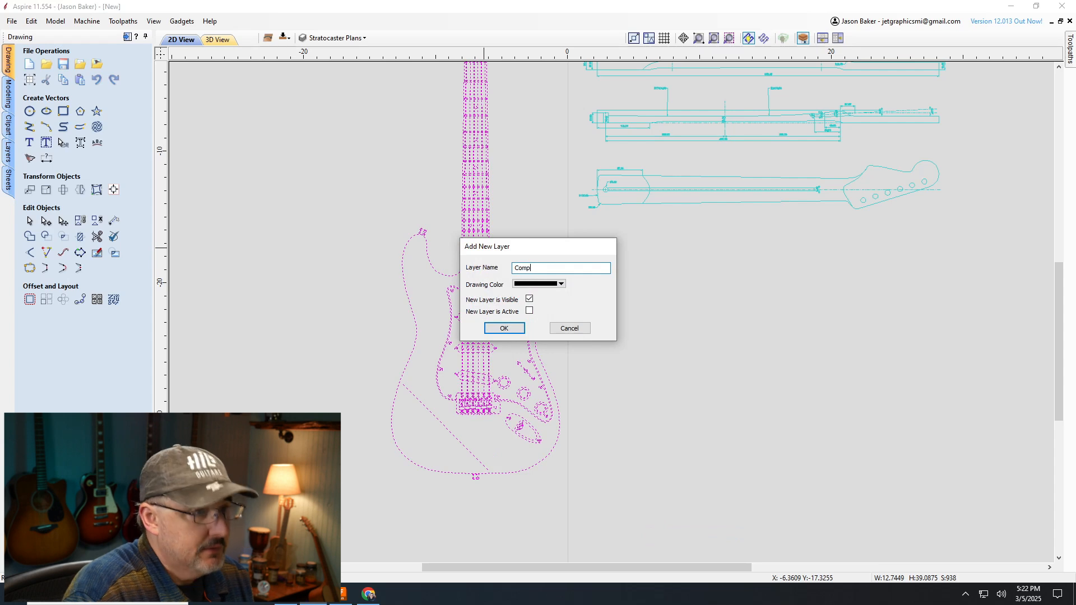
text(lete Guitar)
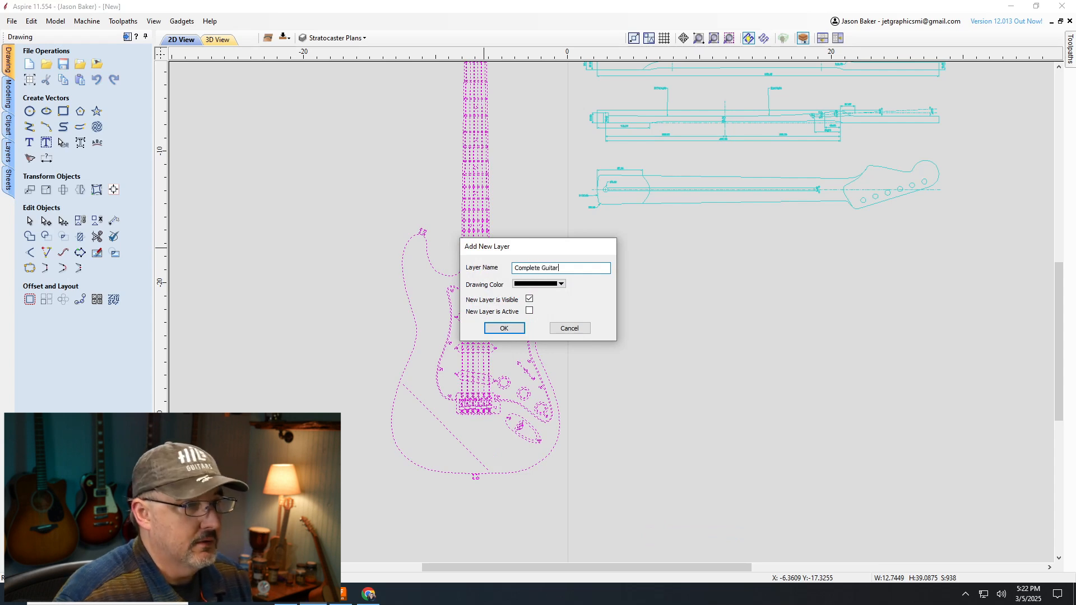
click(560, 284)
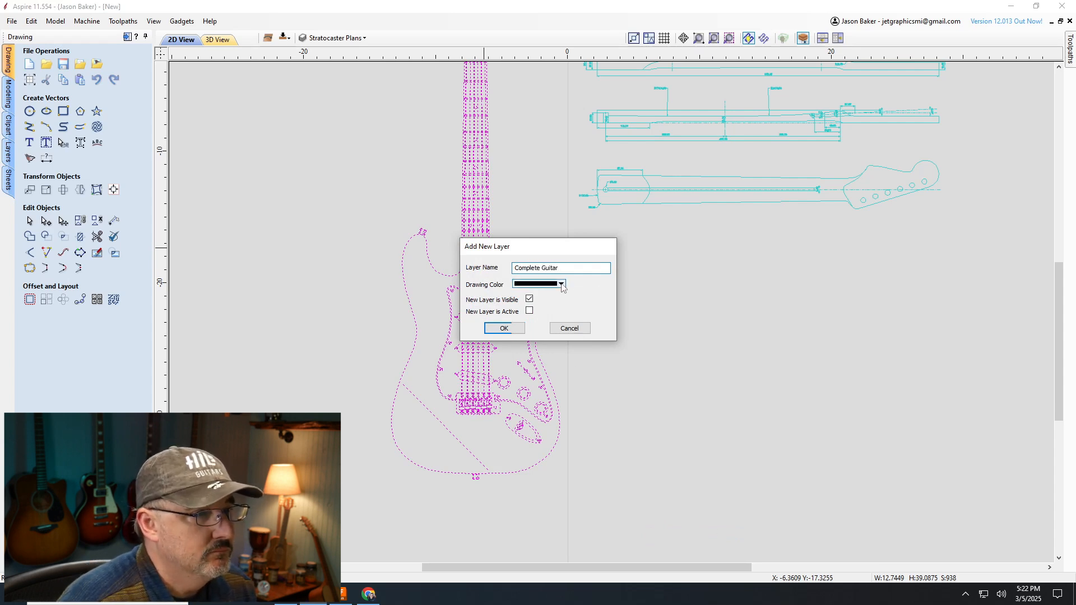
click(572, 317)
click(504, 328)
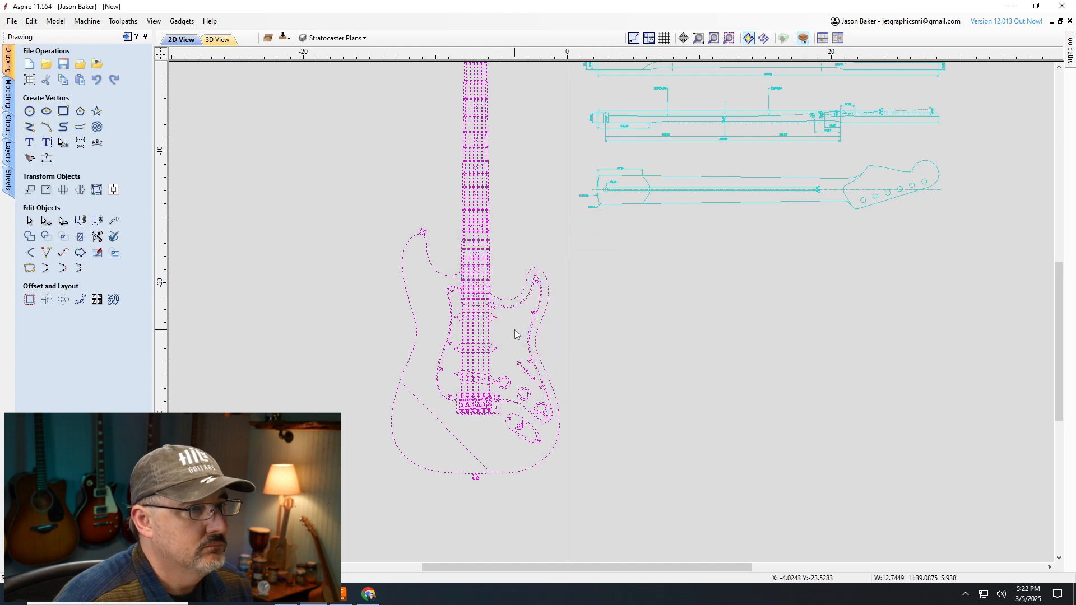
Rotate the complete guitar drawing by a relative angle of -90 degrees about its center
scroll(463, 329, down, 3)
scroll(737, 206, up, 2)
scroll(792, 144, down, 2)
scroll(793, 144, up, 3)
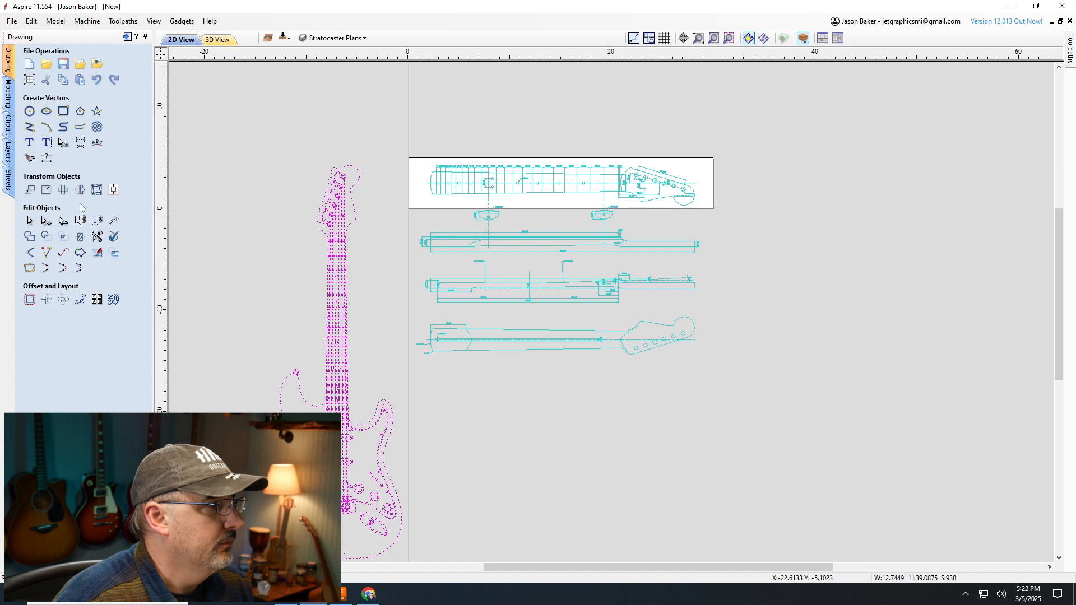
click(63, 190)
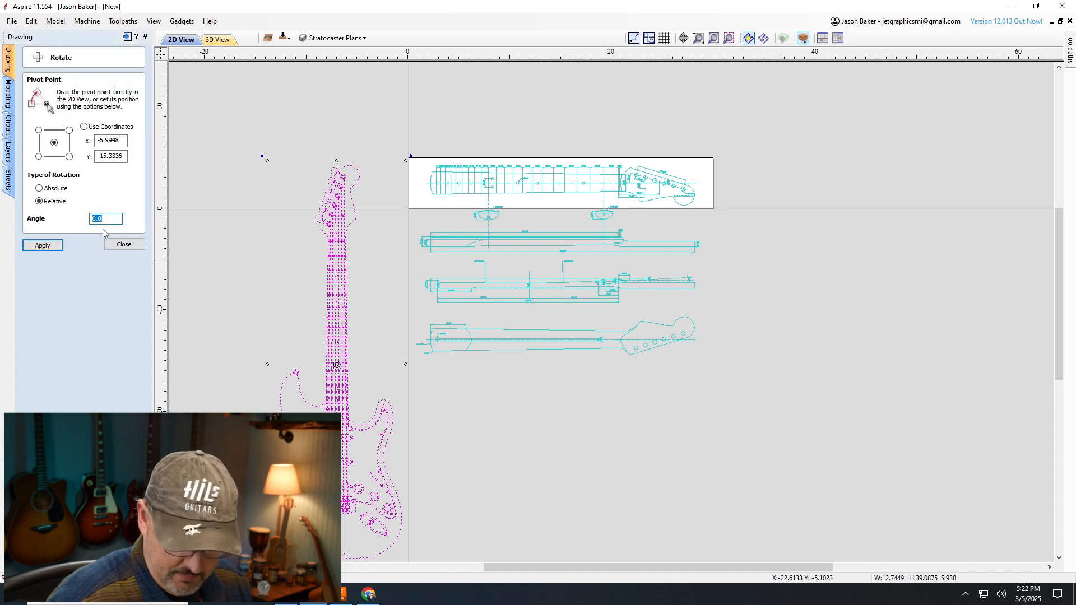
text(-90)
key(Return)
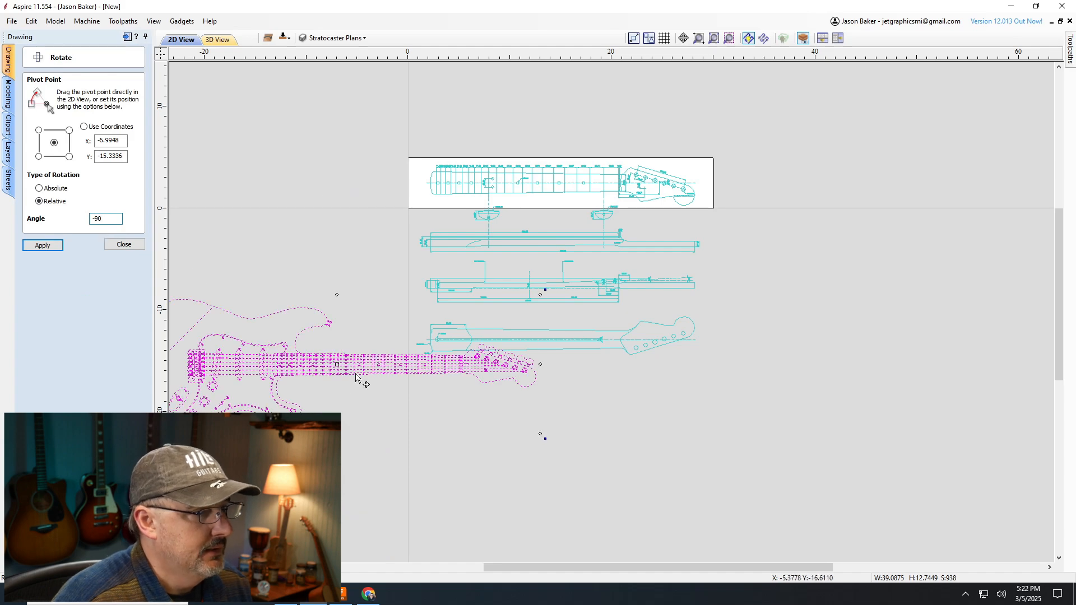
Move the rotated guitar drawing just above the job area, with its headstock over the fretboard view's headstock
drag(359, 365, 522, 104)
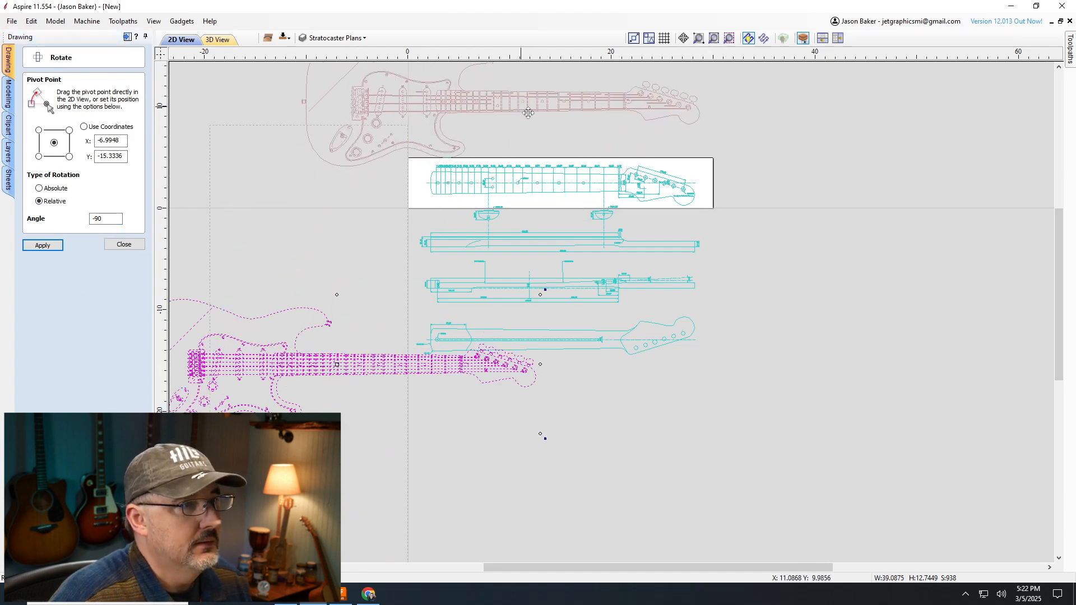
scroll(744, 212, up, 3)
scroll(738, 218, down, 3)
scroll(784, 233, up, 6)
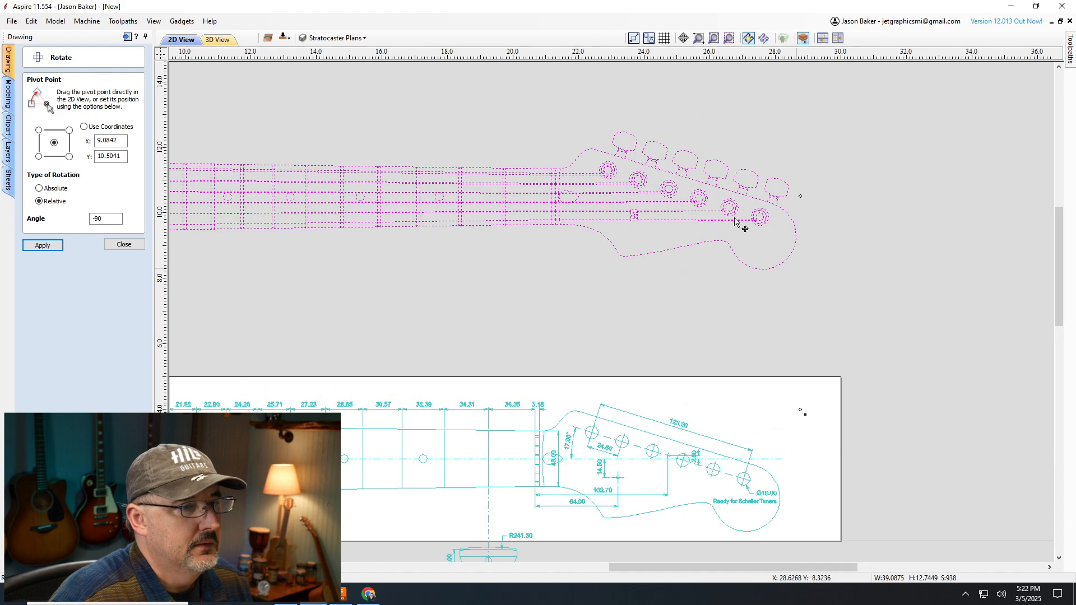
scroll(476, 230, up, 1)
scroll(546, 238, down, 9)
scroll(644, 291, up, 4)
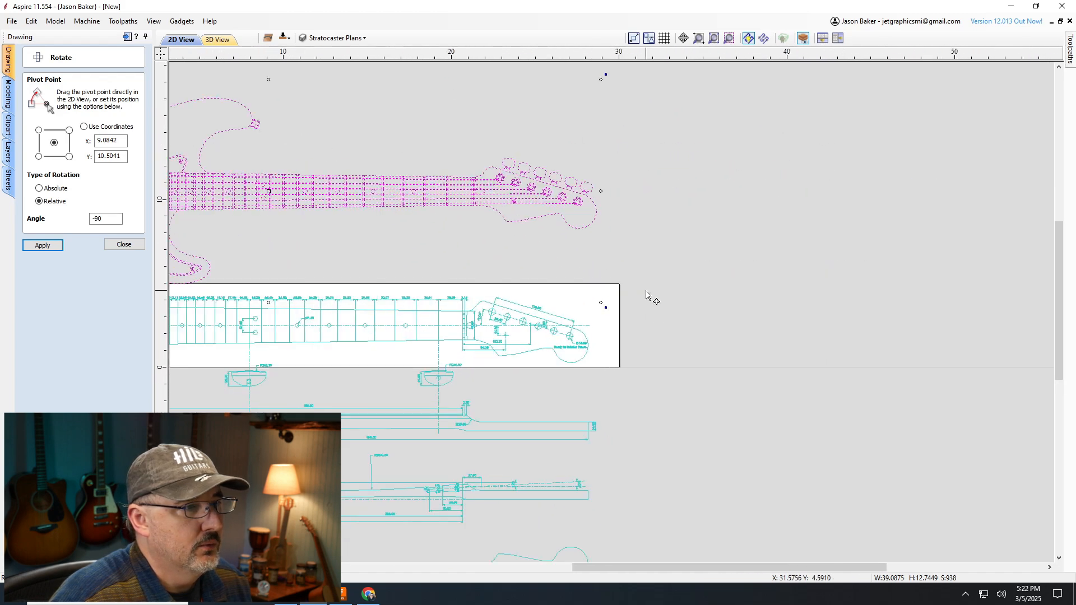
scroll(638, 292, up, 1)
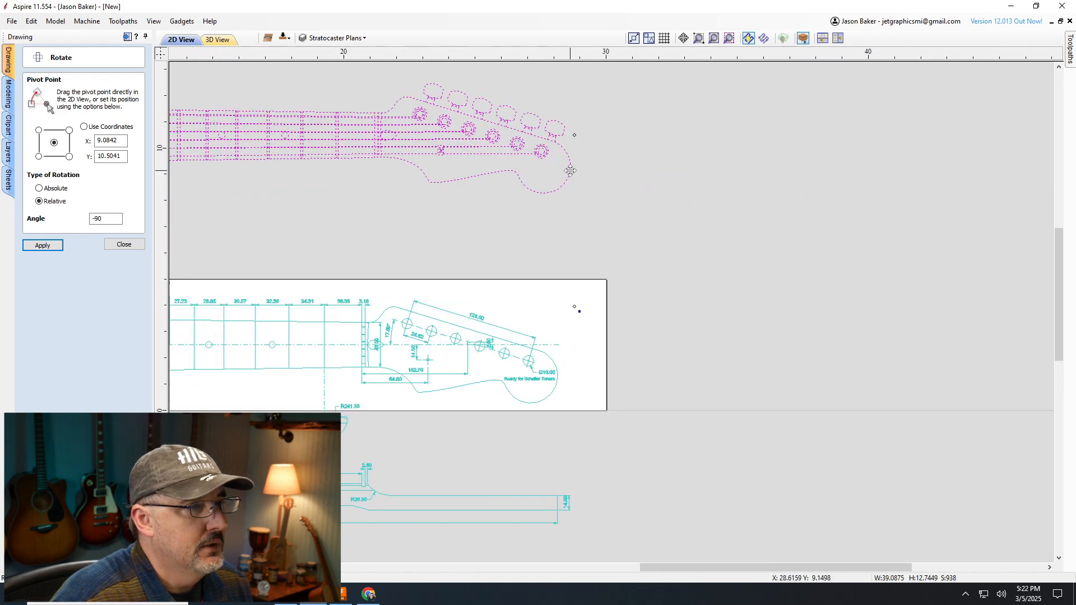
Move the complete guitar onto the neck drawing in the job area so that both headstock outlines coincide
drag(571, 185, 563, 386)
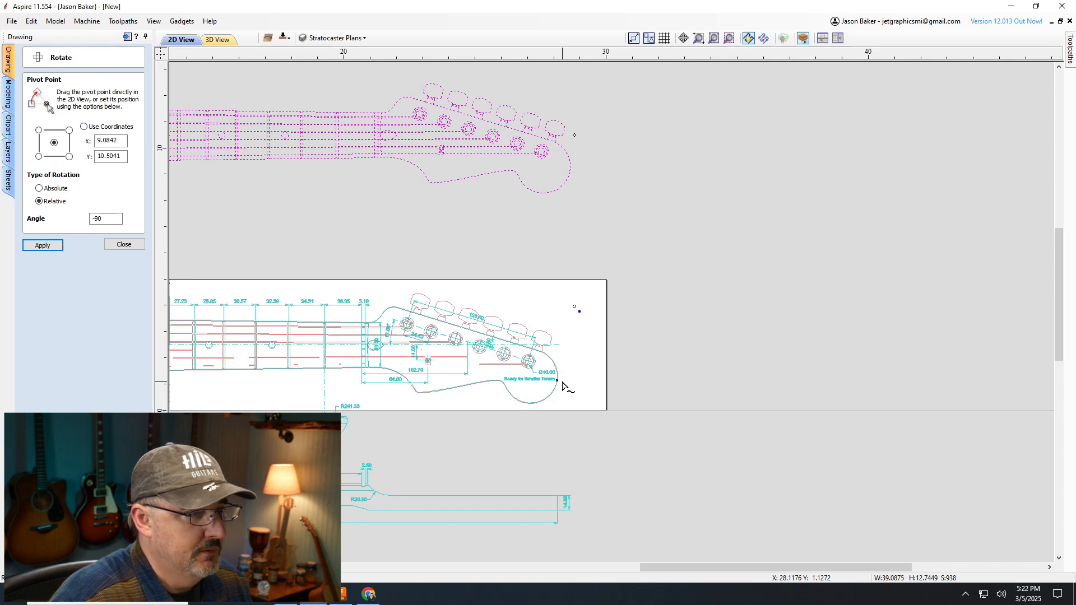
drag(563, 385, 566, 388)
scroll(559, 386, up, 5)
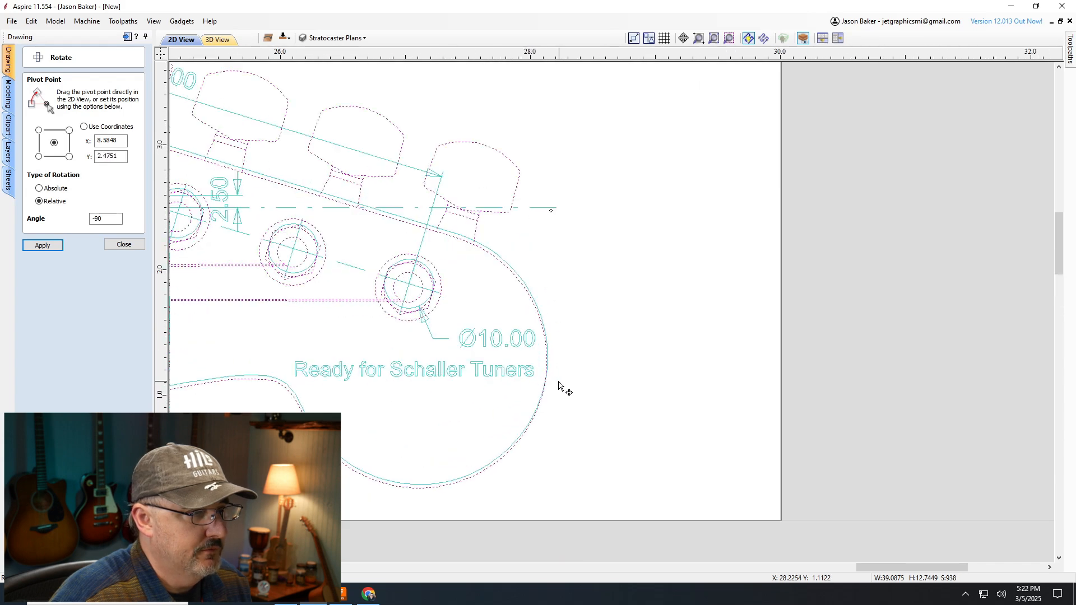
scroll(503, 461, down, 2)
scroll(493, 474, up, 4)
drag(459, 482, 461, 476)
scroll(487, 456, down, 3)
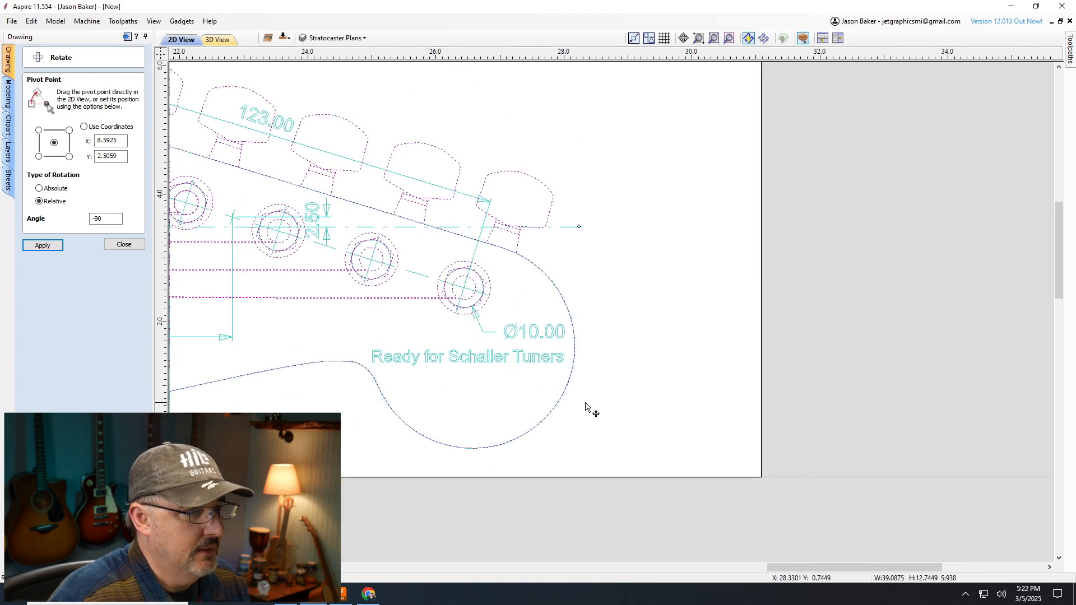
Examine how the complete guitar lines up with the neck drawing along the headstock and fretboard, and deselect it
scroll(451, 359, up, 5)
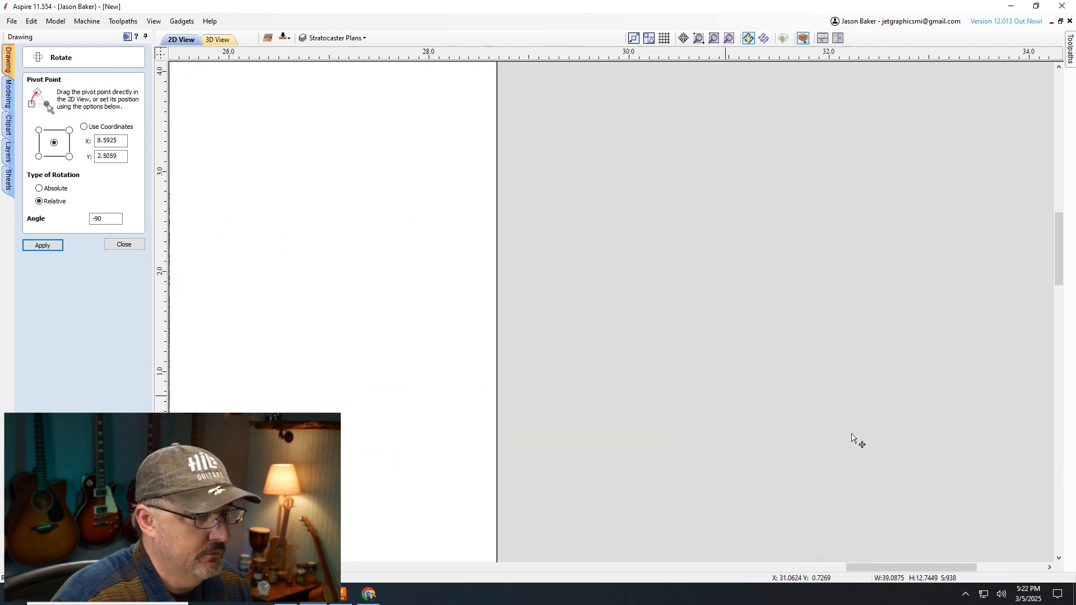
scroll(616, 409, down, 5)
scroll(591, 428, up, 4)
scroll(372, 428, down, 3)
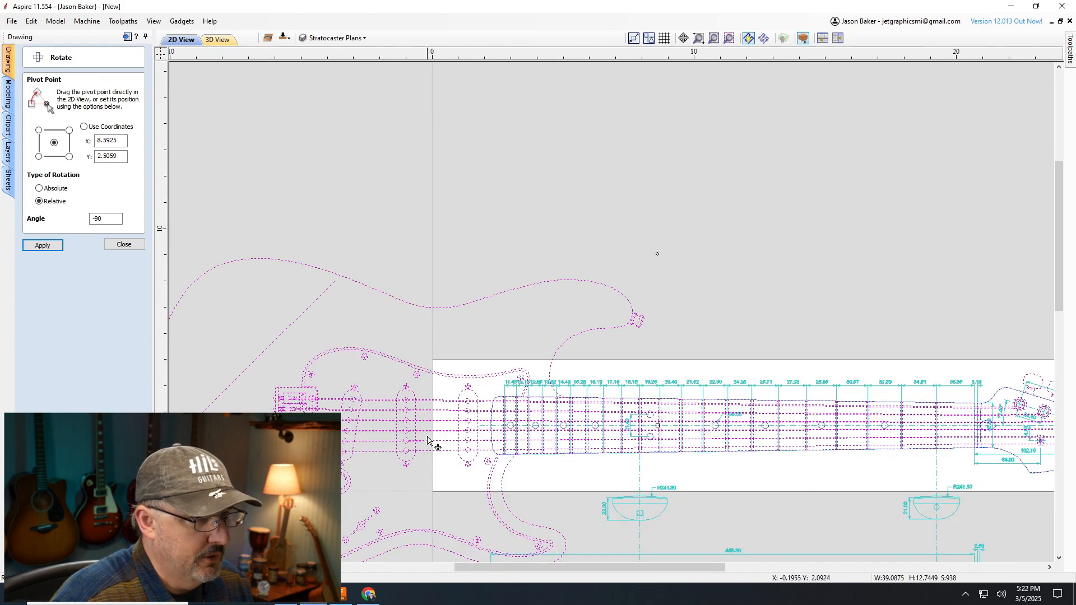
scroll(374, 377, up, 4)
scroll(339, 367, down, 6)
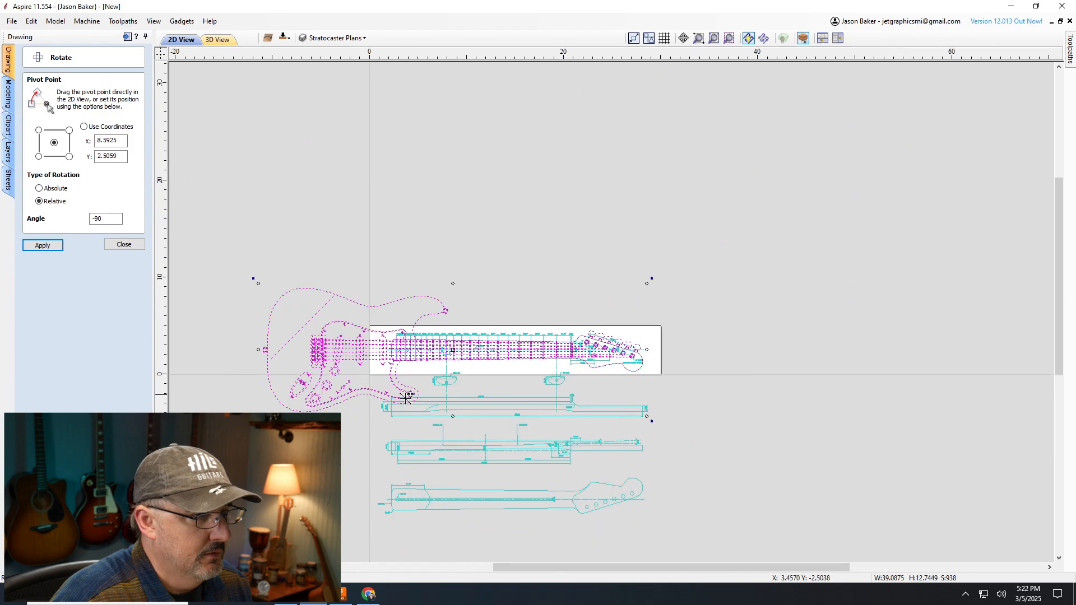
scroll(437, 420, up, 1)
click(552, 227)
scroll(535, 399, up, 2)
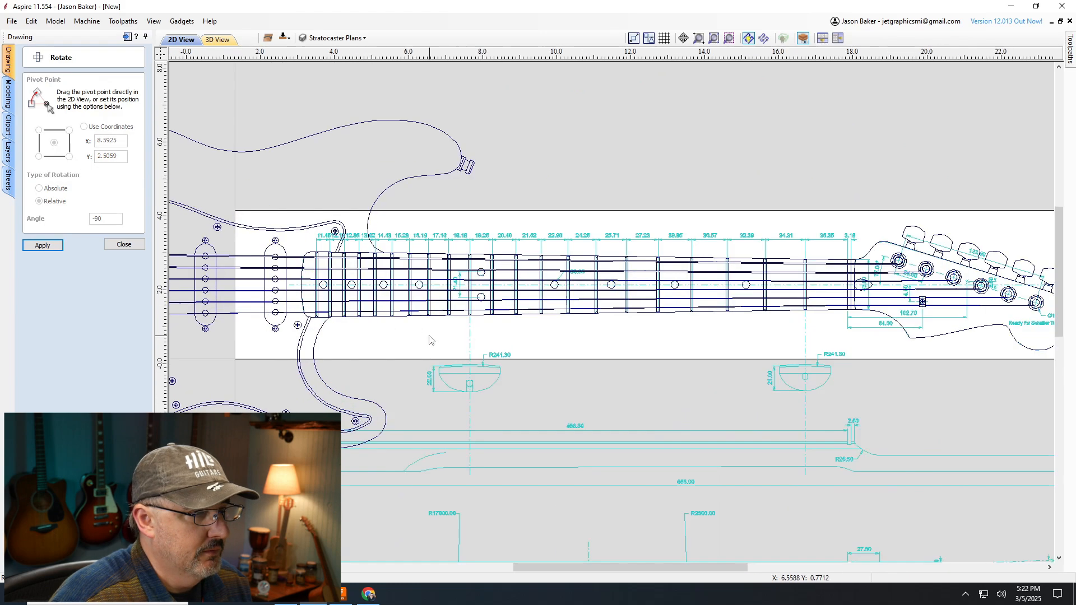
Move the lowest neck view, showing the back with the truss rod channel, to the other side of the job and close the Rotate tool
scroll(616, 437, down, 4)
scroll(728, 361, up, 2)
scroll(485, 282, up, 3)
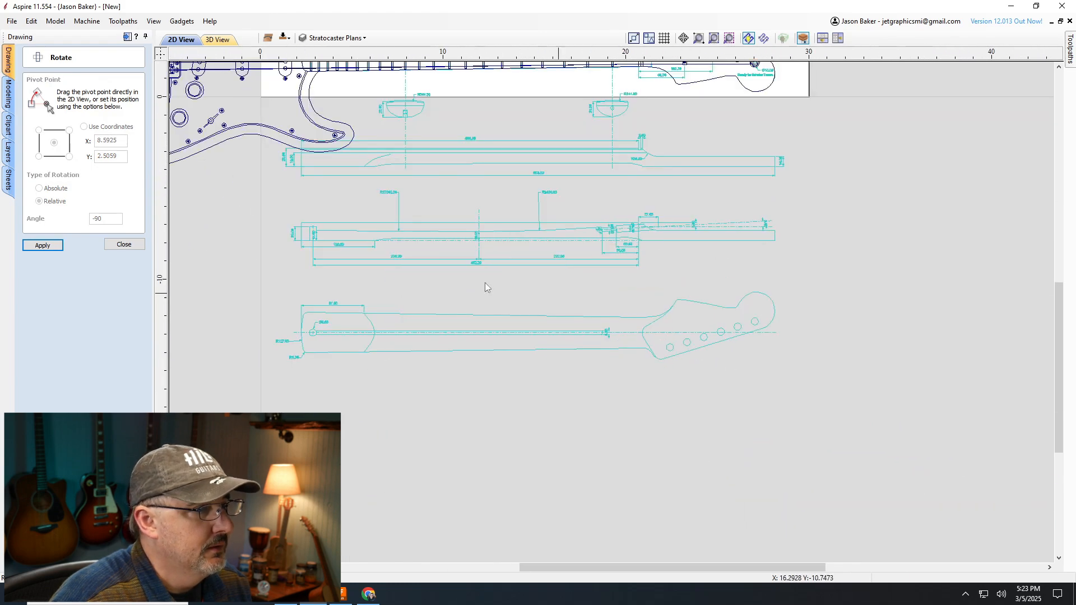
drag(852, 418, 874, 429)
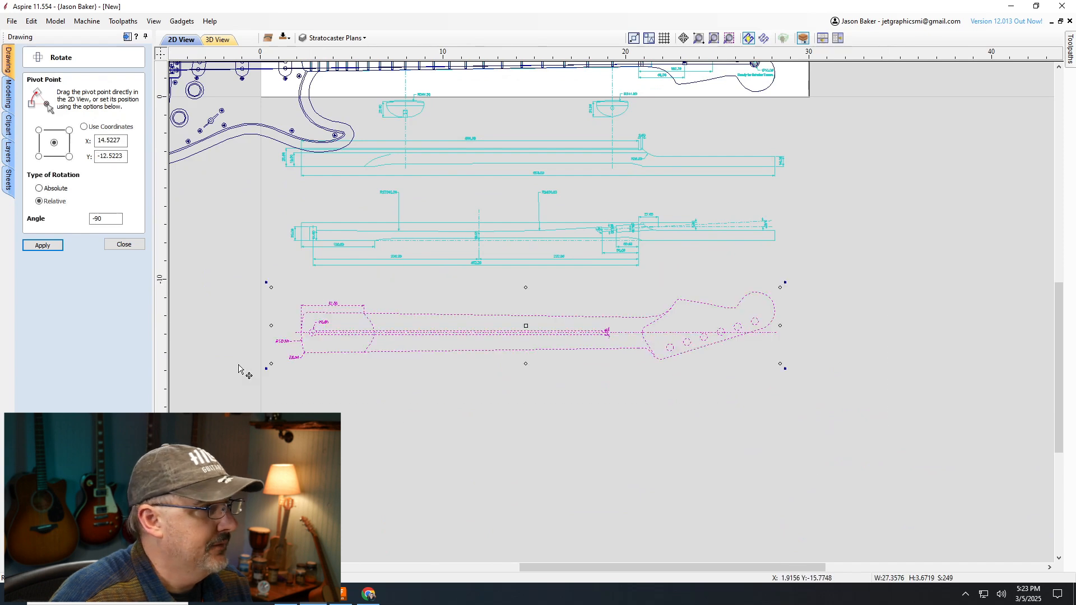
right_click(486, 317)
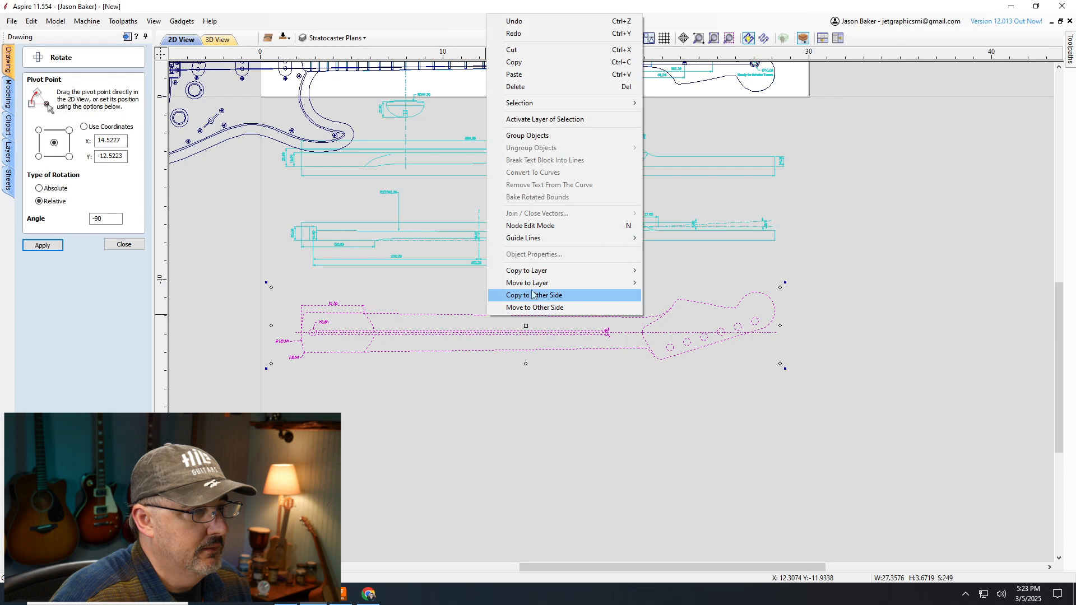
click(542, 308)
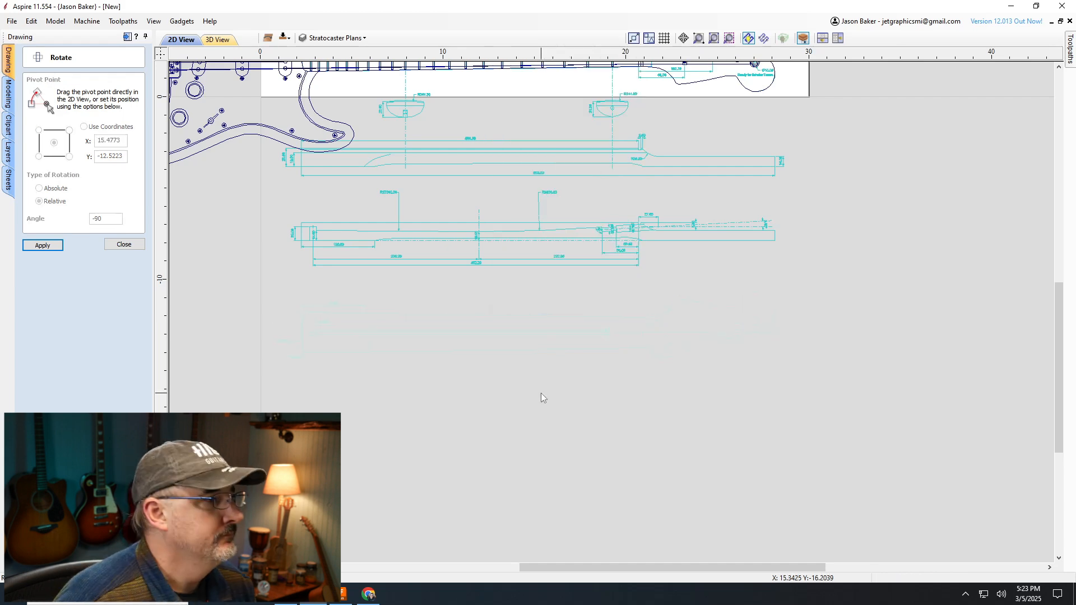
click(124, 245)
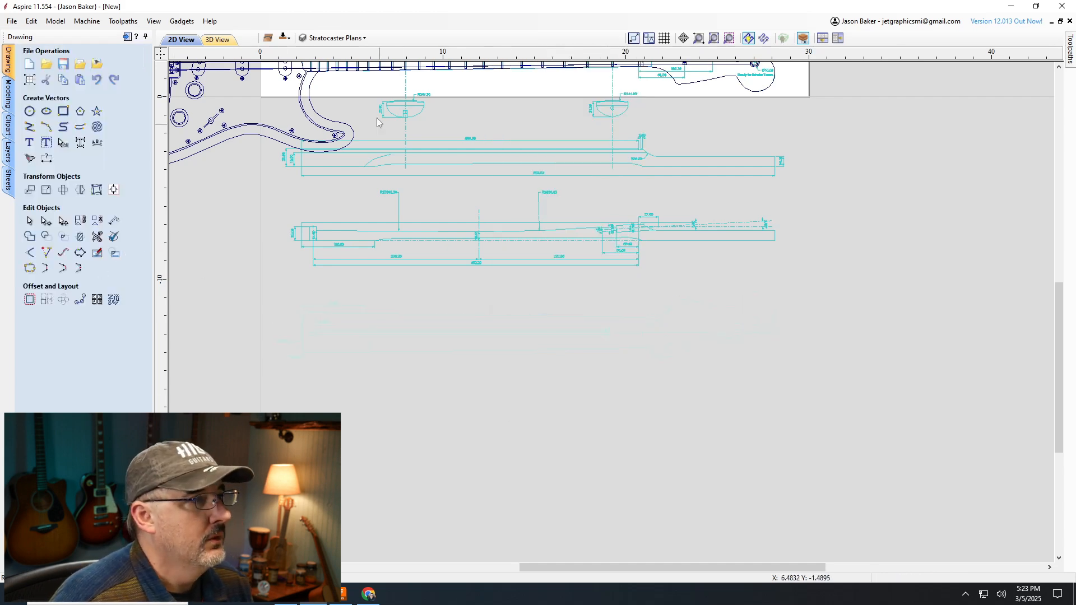
Switch to the bottom side of the job and flip the neck back view vertically
click(283, 37)
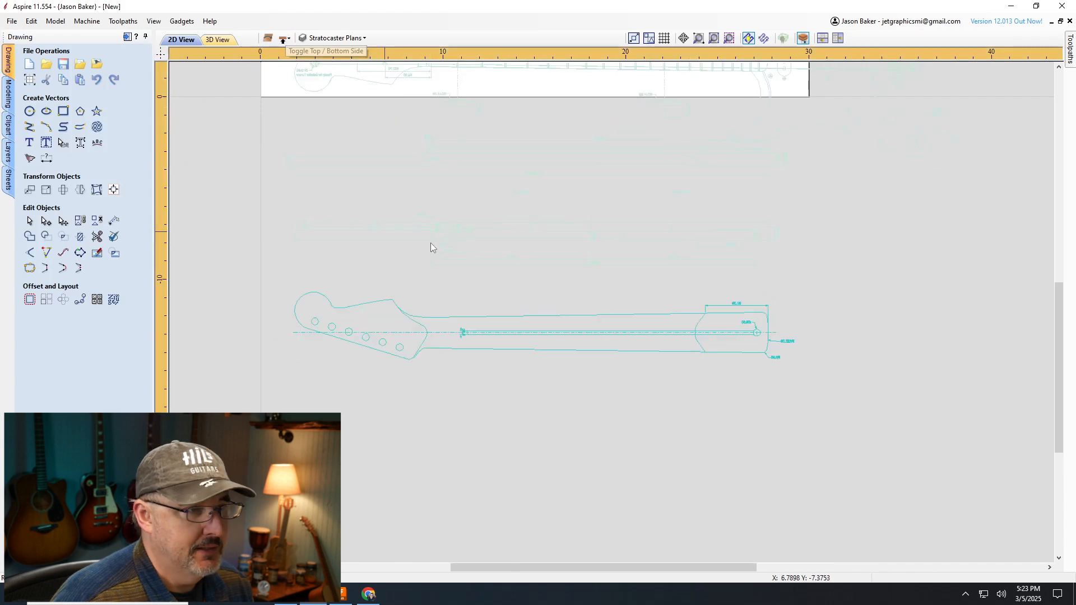
scroll(444, 304, up, 2)
scroll(411, 324, down, 4)
mouse_move(217, 269)
mouse_down()
mouse_move(671, 413)
mouse_move(718, 415)
mouse_up()
scroll(341, 333, up, 1)
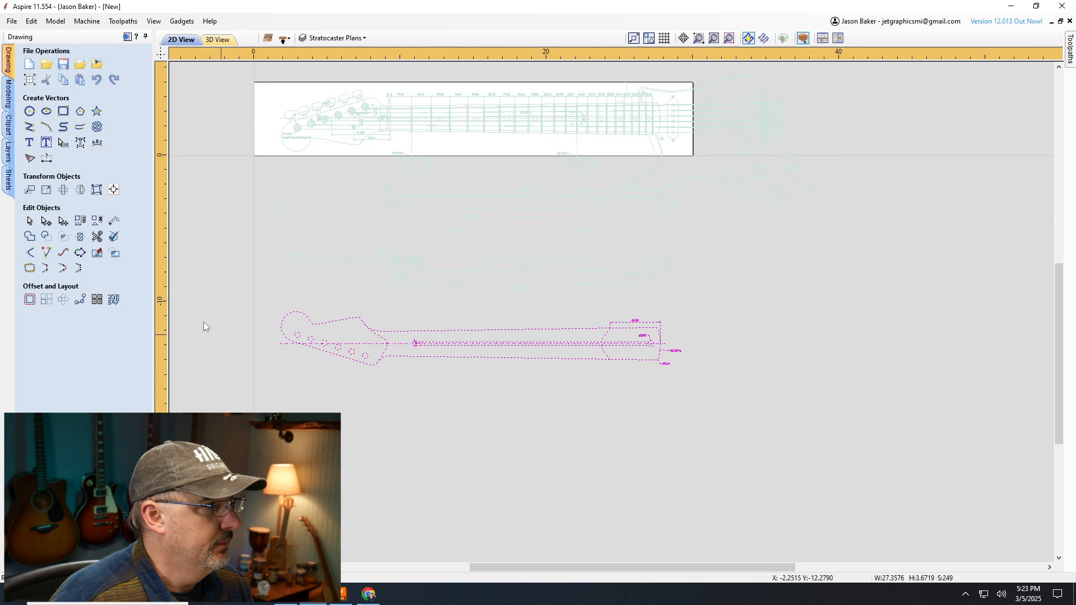
click(80, 191)
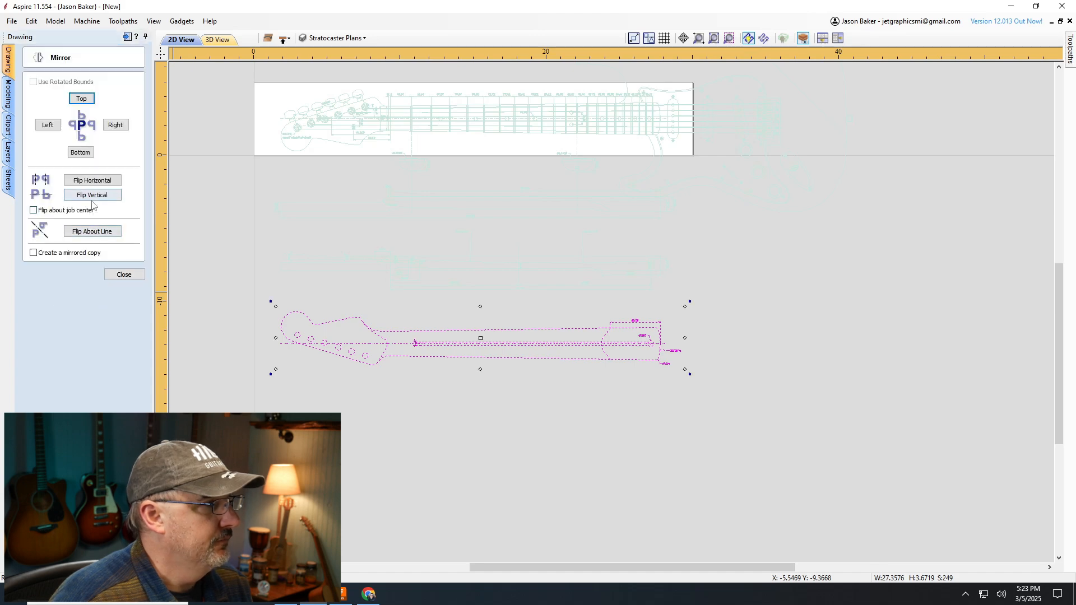
click(93, 195)
click(124, 274)
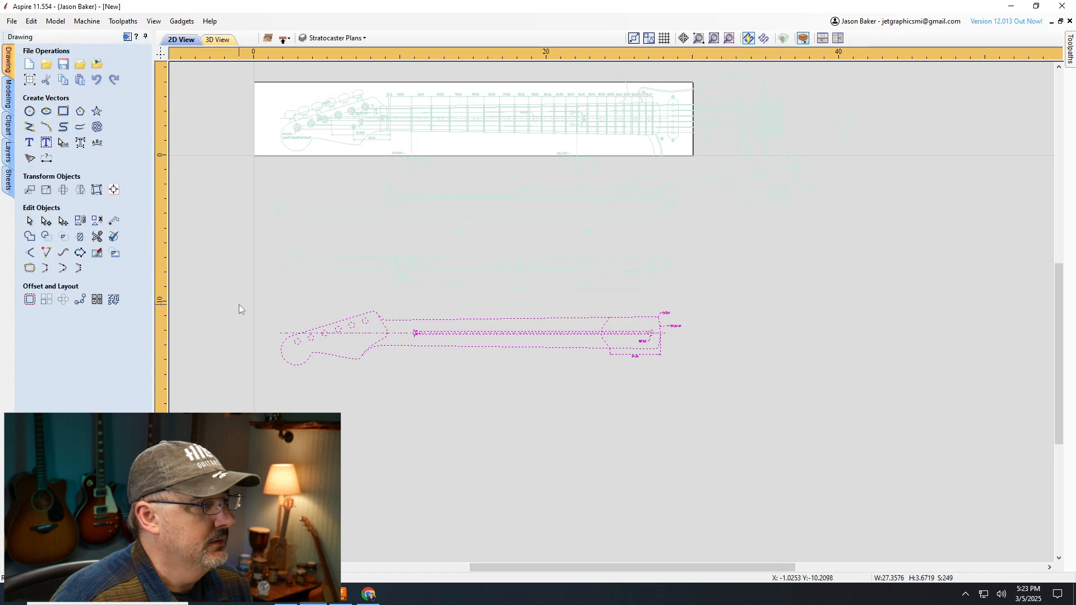
Move the flipped neck back view into the job area so its headstock outline and tuner holes coincide with the ghosted top-side drawing
scroll(284, 340, up, 2)
scroll(279, 365, down, 4)
scroll(314, 175, up, 3)
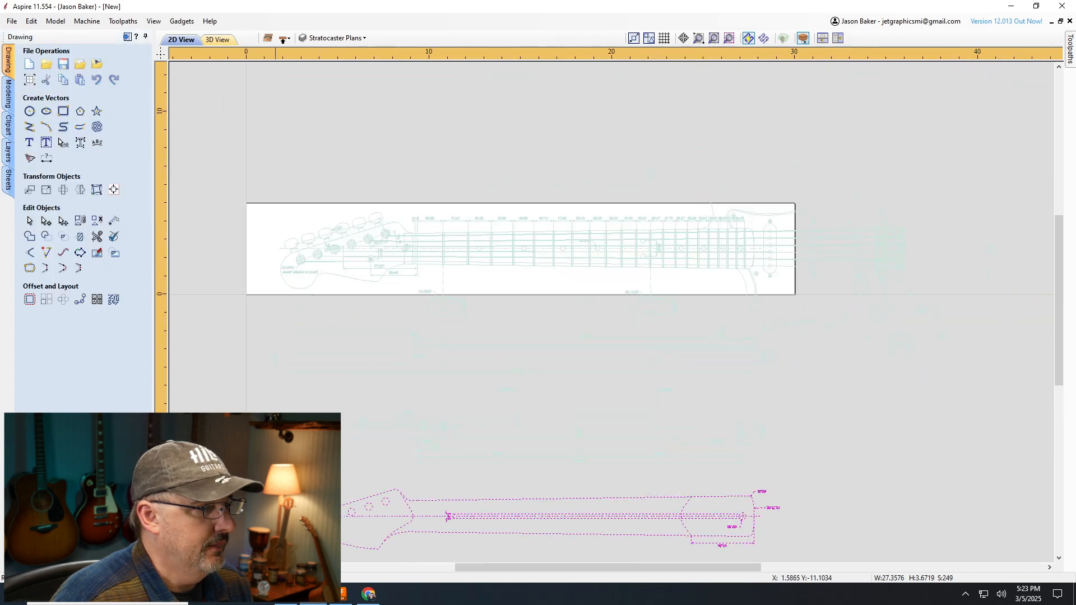
scroll(294, 426, down, 2)
drag(287, 501, 279, 332)
scroll(279, 336, up, 4)
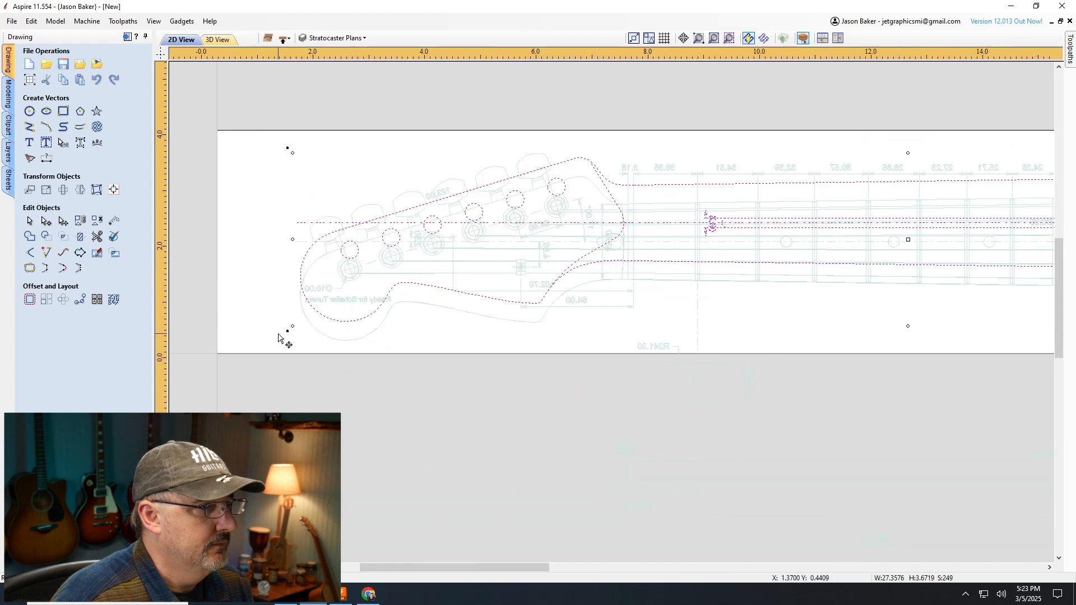
scroll(361, 328, up, 5)
scroll(450, 325, down, 3)
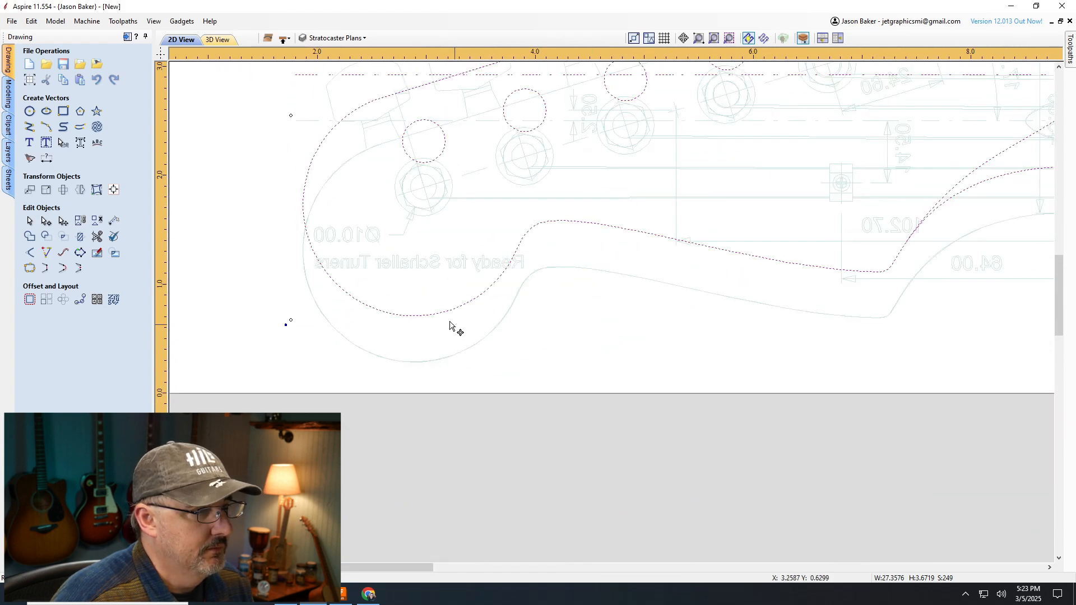
drag(422, 315, 420, 359)
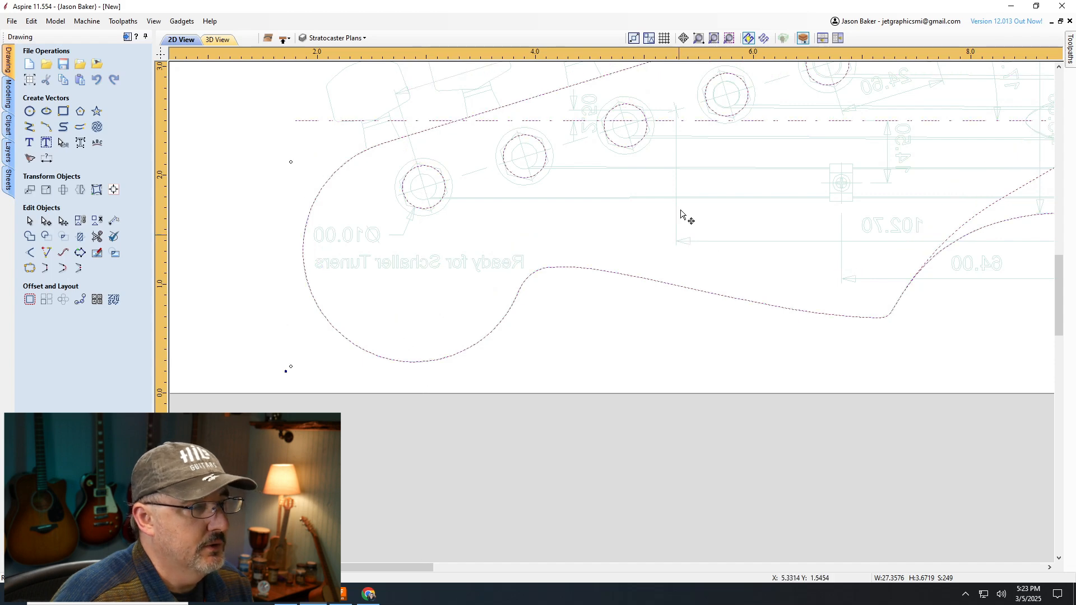
Examine how the neck back view lines up with the top-side drawing from headstock to heel, and deselect it
scroll(384, 240, up, 4)
scroll(286, 257, down, 2)
scroll(286, 257, down, 4)
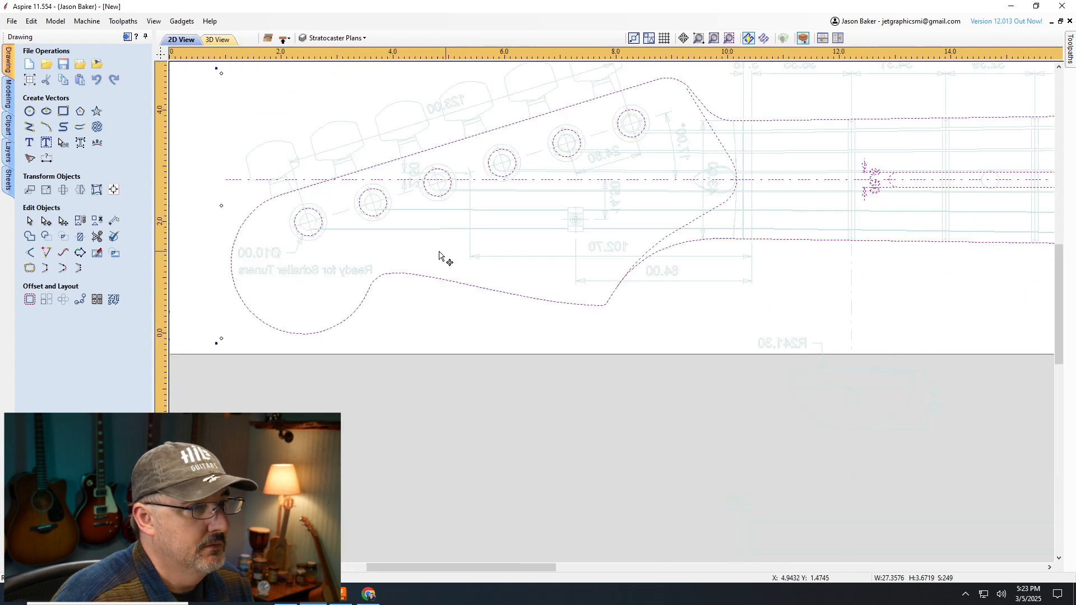
scroll(437, 239, down, 2)
scroll(808, 246, up, 3)
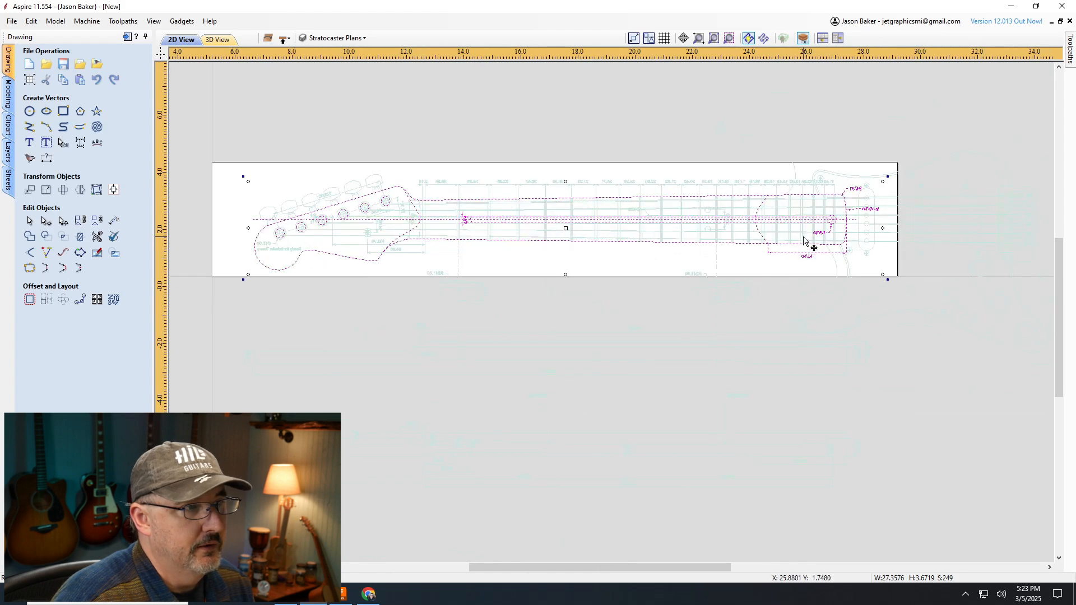
scroll(588, 199, down, 1)
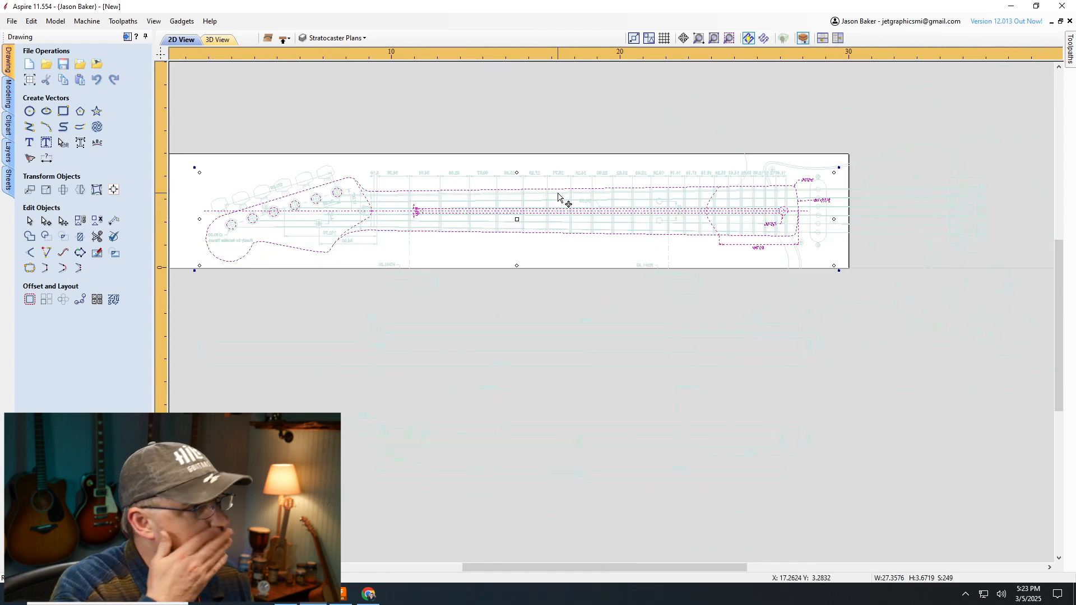
scroll(544, 199, down, 2)
click(529, 127)
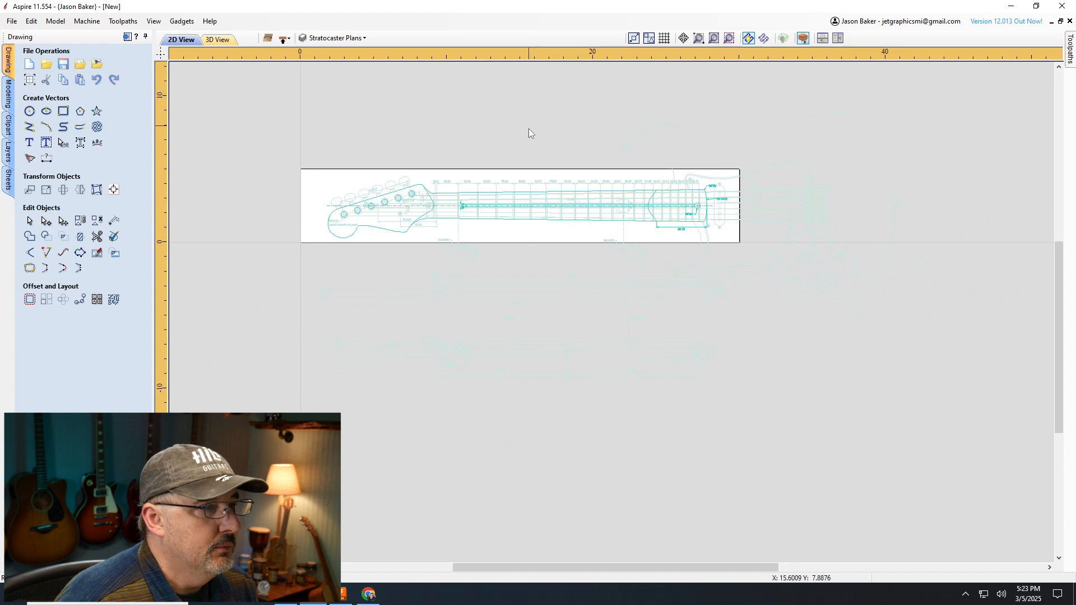
Copy the two curved transition lines of the neck back, at the headstock and at the heel, to the other side
scroll(493, 235, up, 2)
scroll(335, 295, down, 1)
click(299, 274)
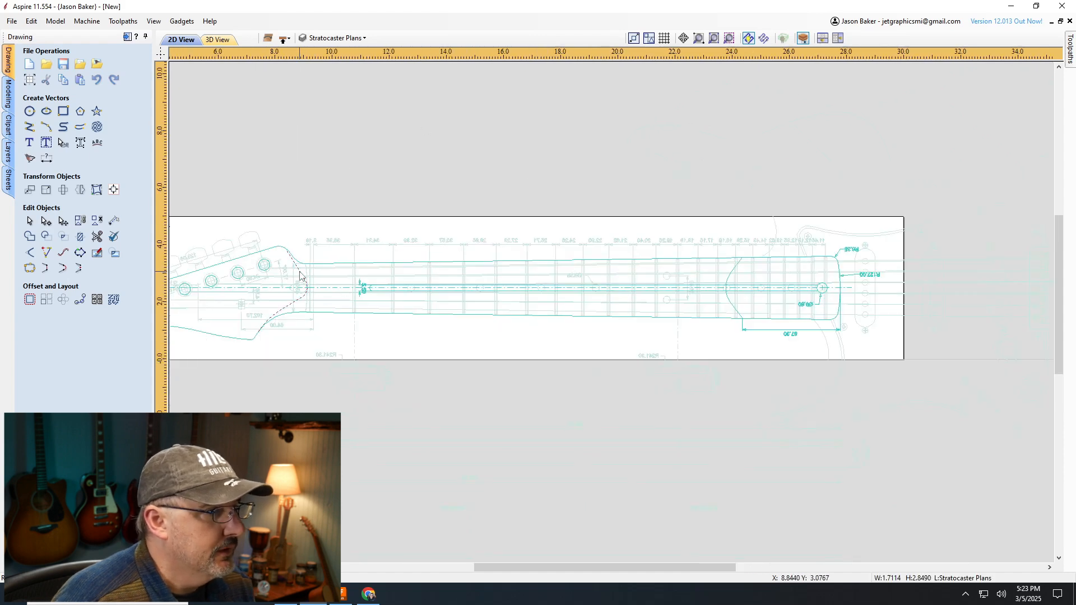
shift+click(739, 273)
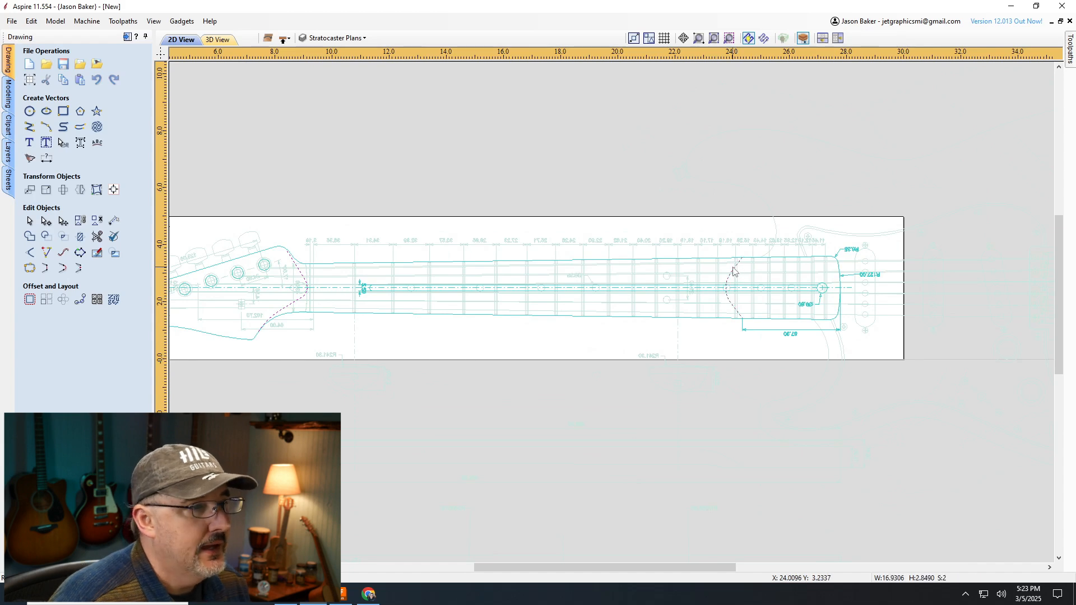
scroll(733, 273, up, 1)
scroll(737, 295, up, 1)
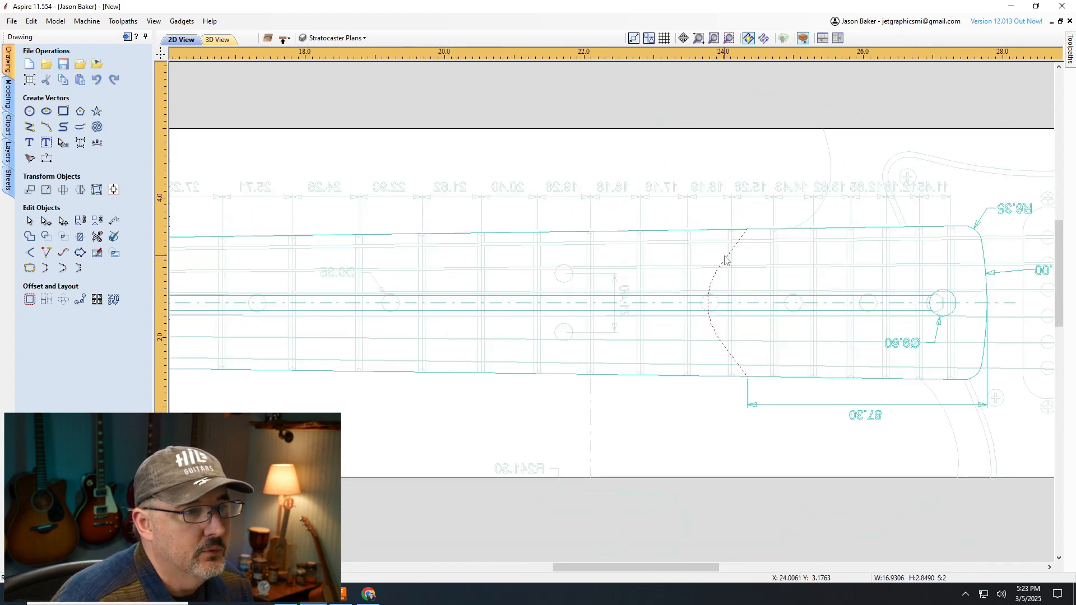
right_click(727, 259)
mouse_move(797, 524)
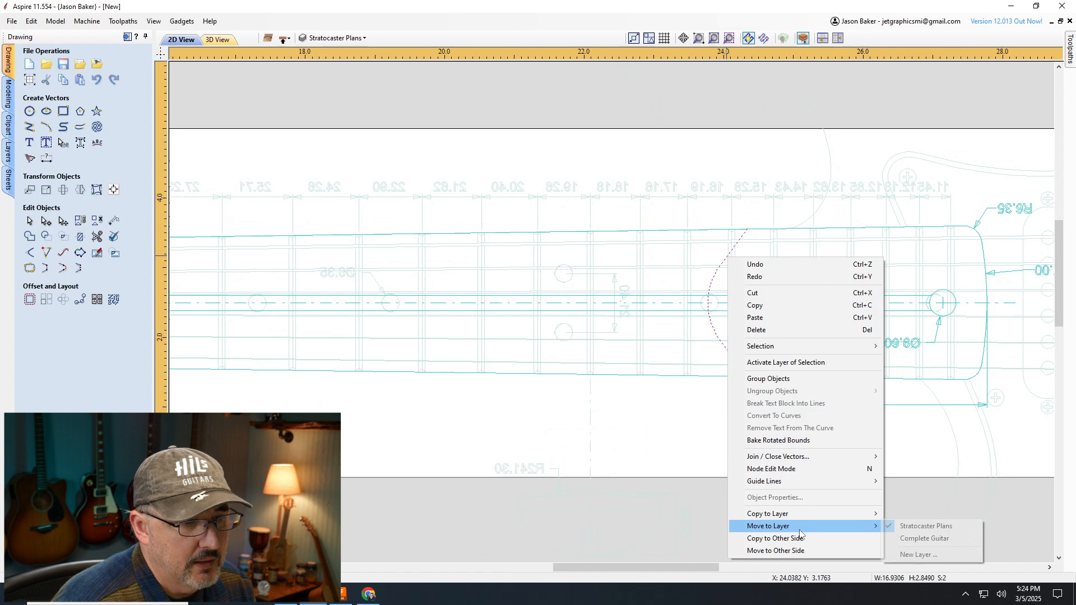
click(779, 537)
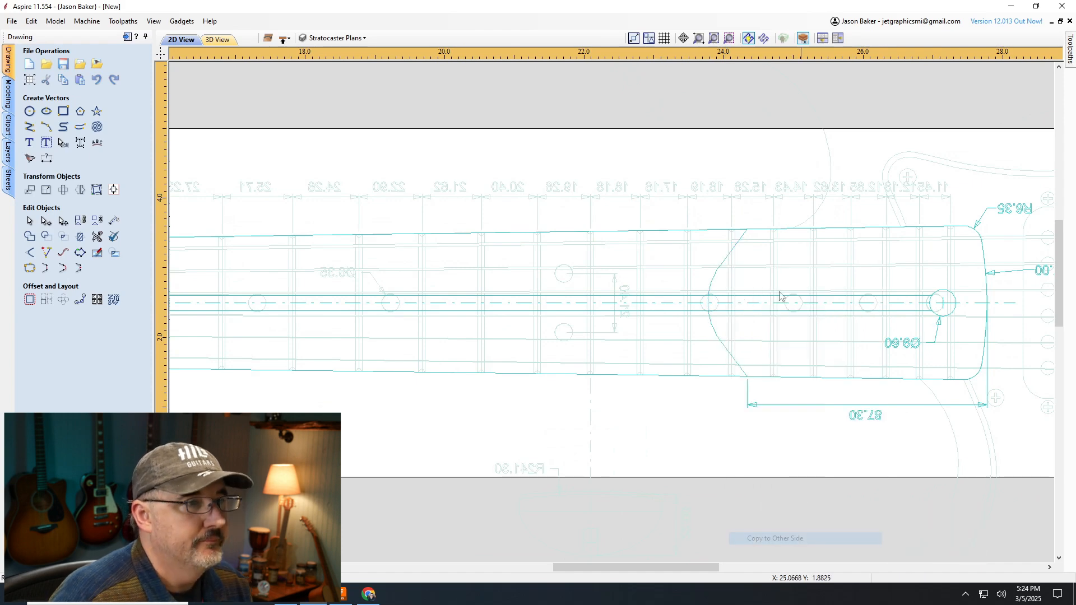
Switch back to the top side and examine the complete guitar and neck drawings with the copied transition curves
click(283, 38)
scroll(632, 248, up, 5)
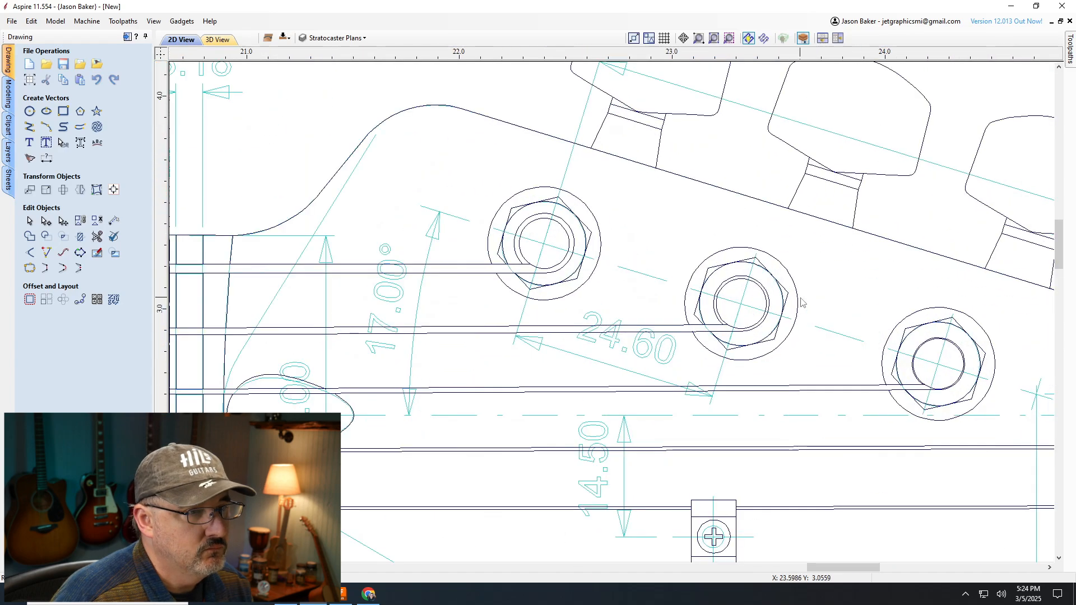
scroll(833, 314, down, 12)
scroll(789, 386, up, 1)
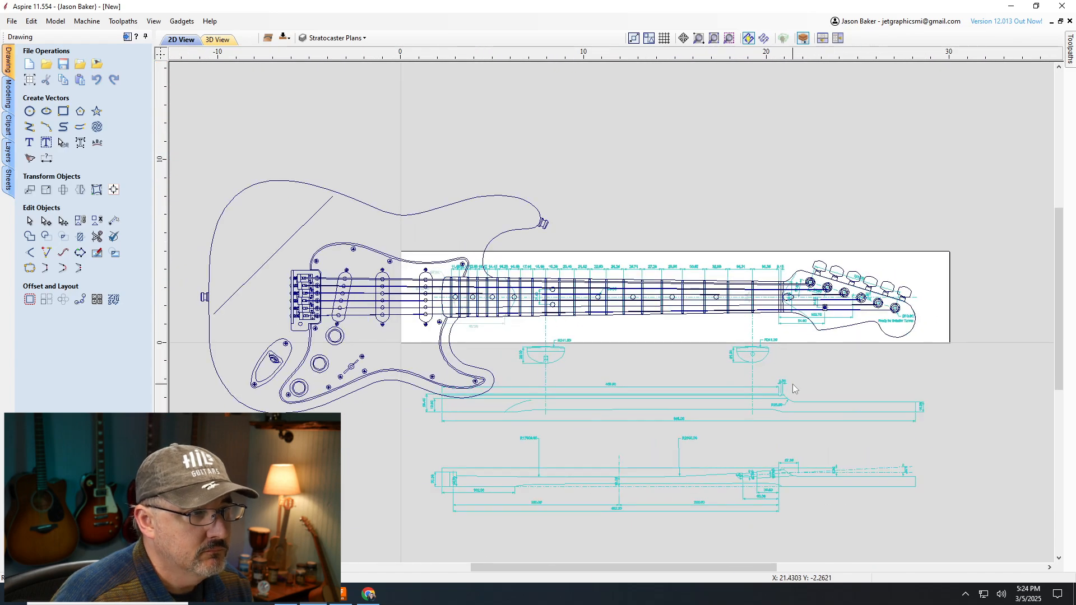
scroll(367, 318, down, 3)
scroll(458, 254, up, 5)
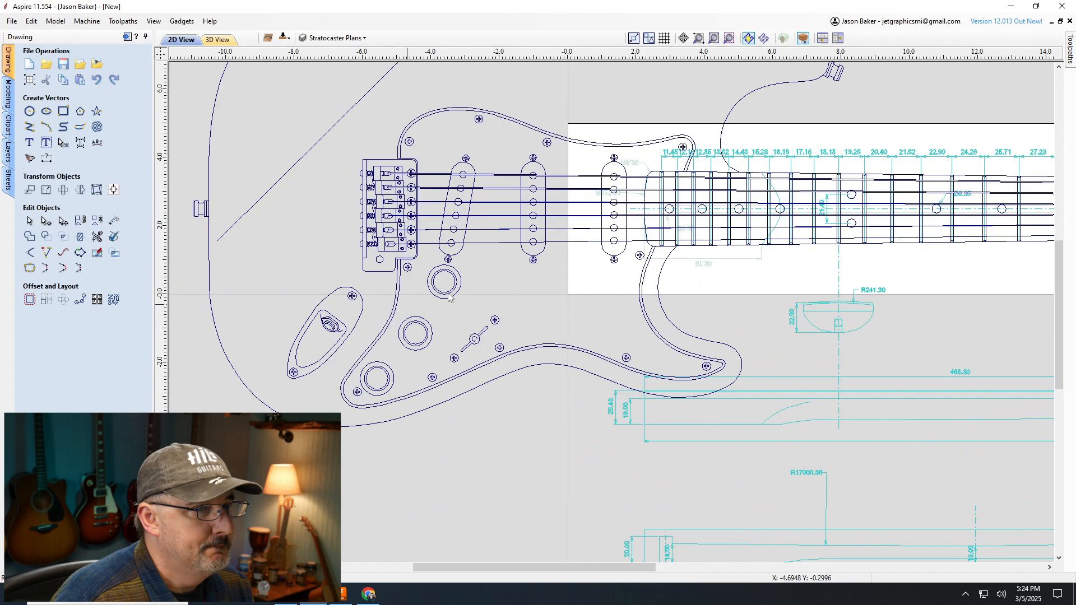
scroll(558, 235, up, 3)
scroll(746, 225, down, 7)
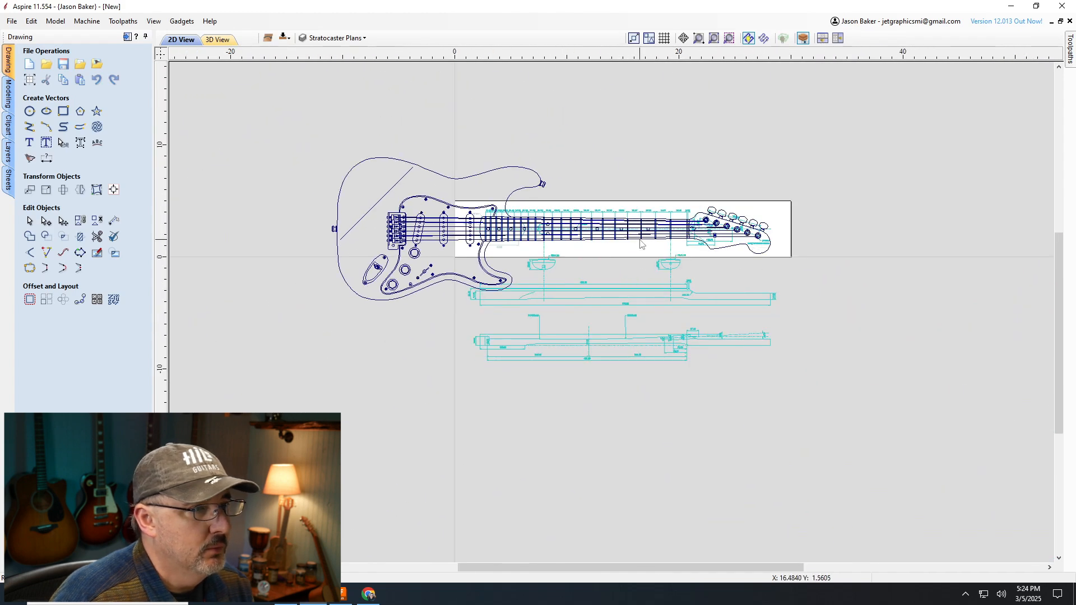
Select the six guitar strings and copy them to a new layer named Neck Profile
scroll(481, 362, up, 4)
drag(480, 366, 474, 257)
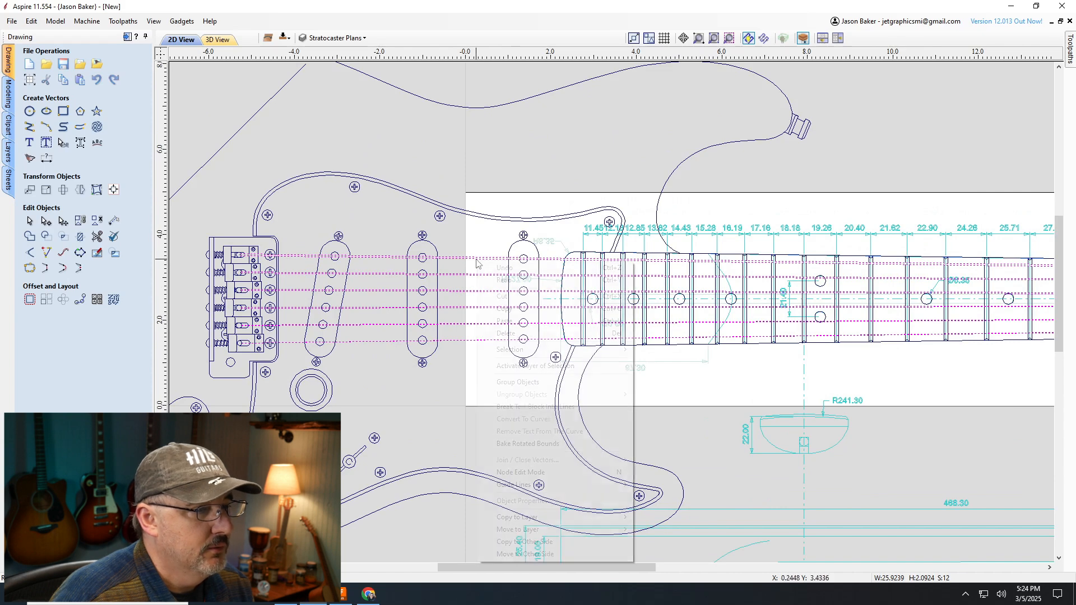
right_click(476, 263)
mouse_move(549, 519)
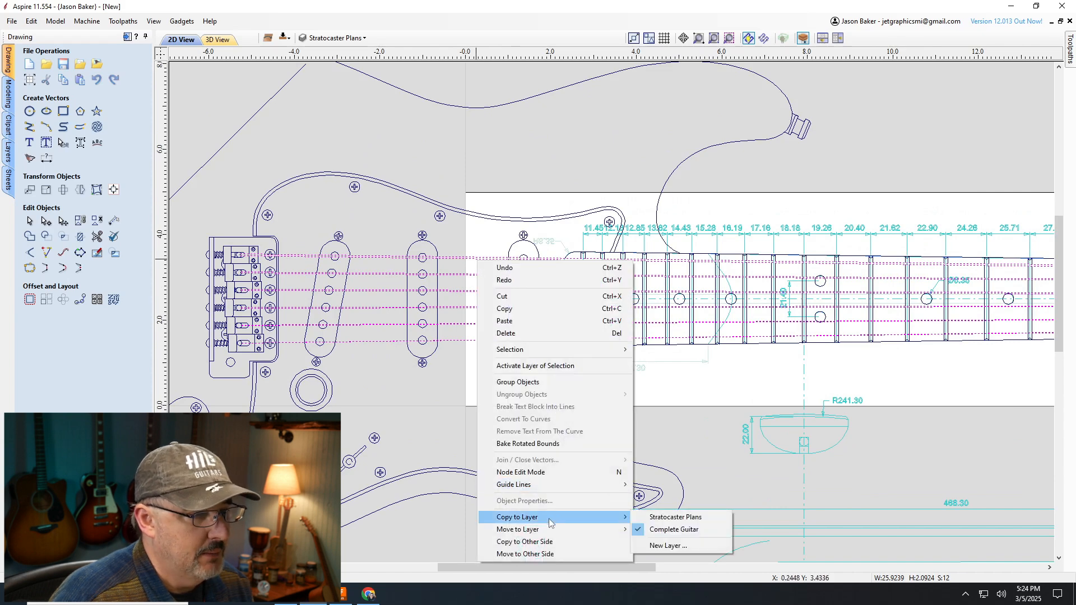
click(668, 545)
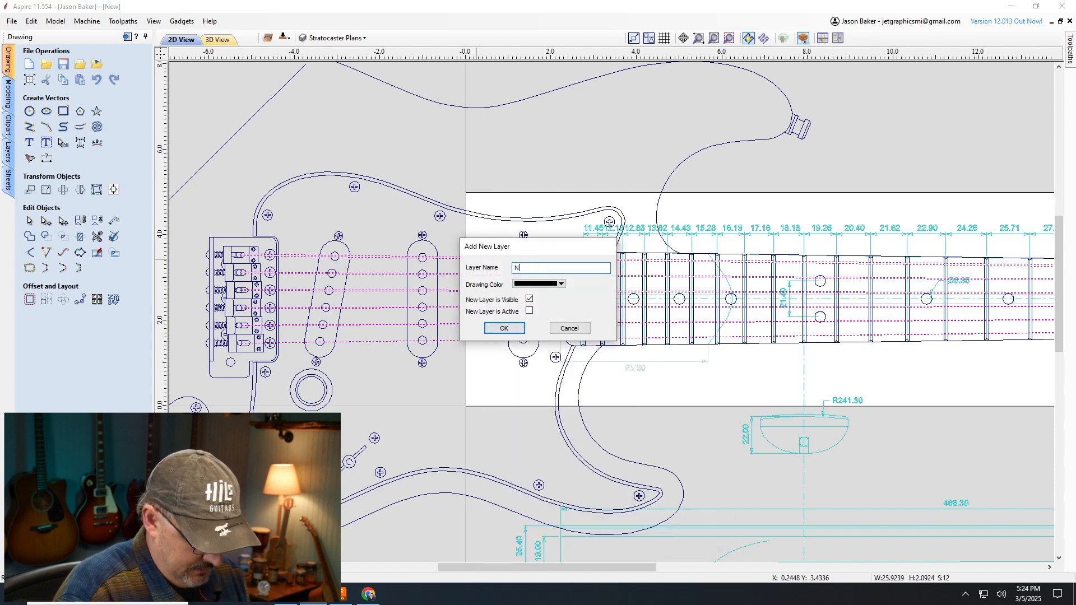
text(Neck Pocket)
key(Return)
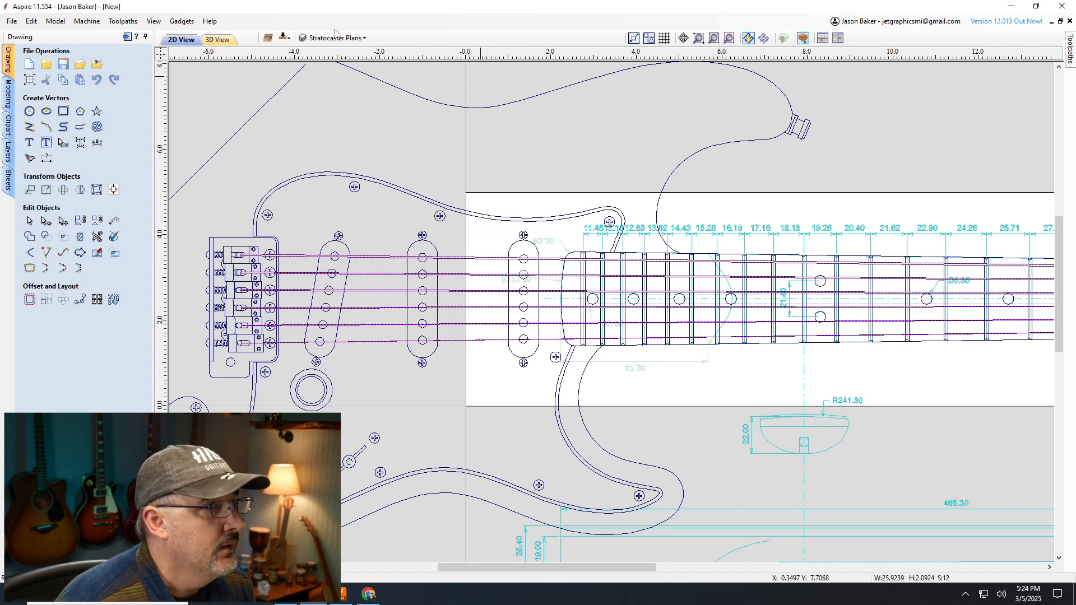
Set the Neck Profile layer's colour to bright green
click(338, 38)
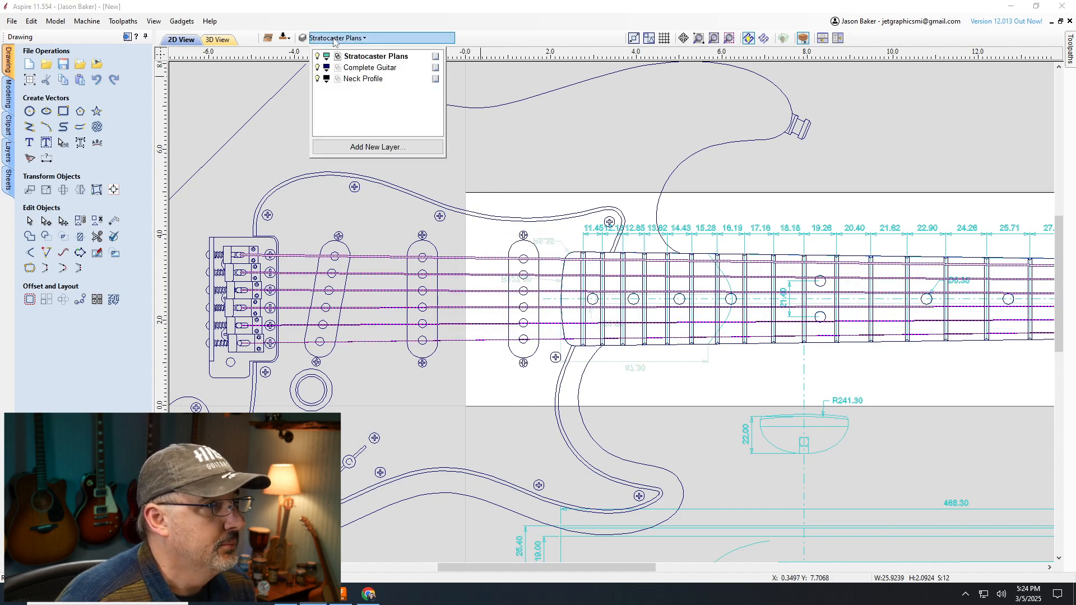
click(327, 79)
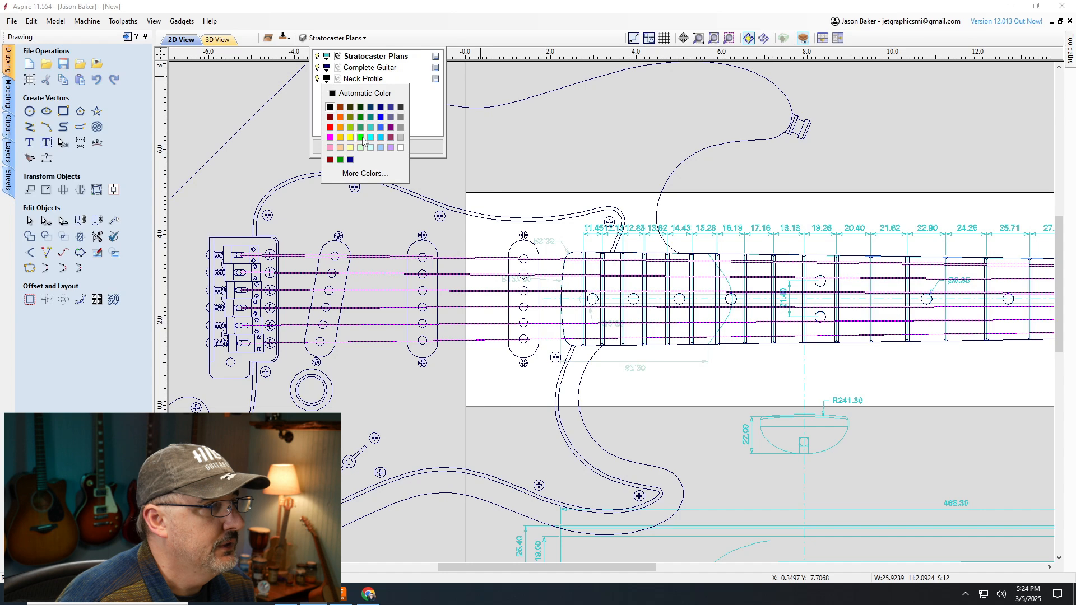
click(360, 137)
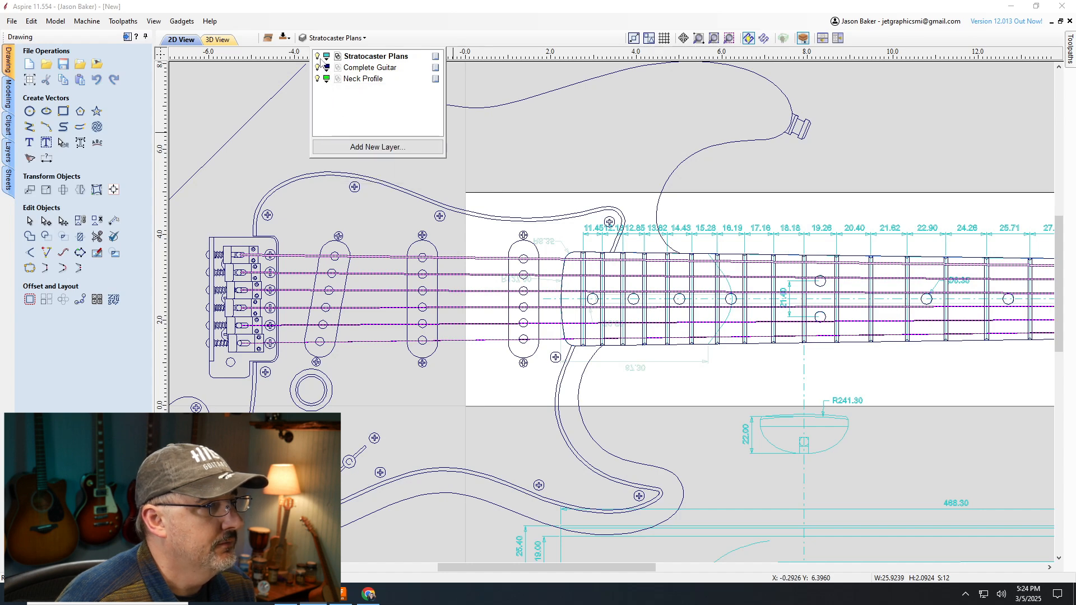
Hide the Complete Guitar layer and deselect the copied strings
click(318, 57)
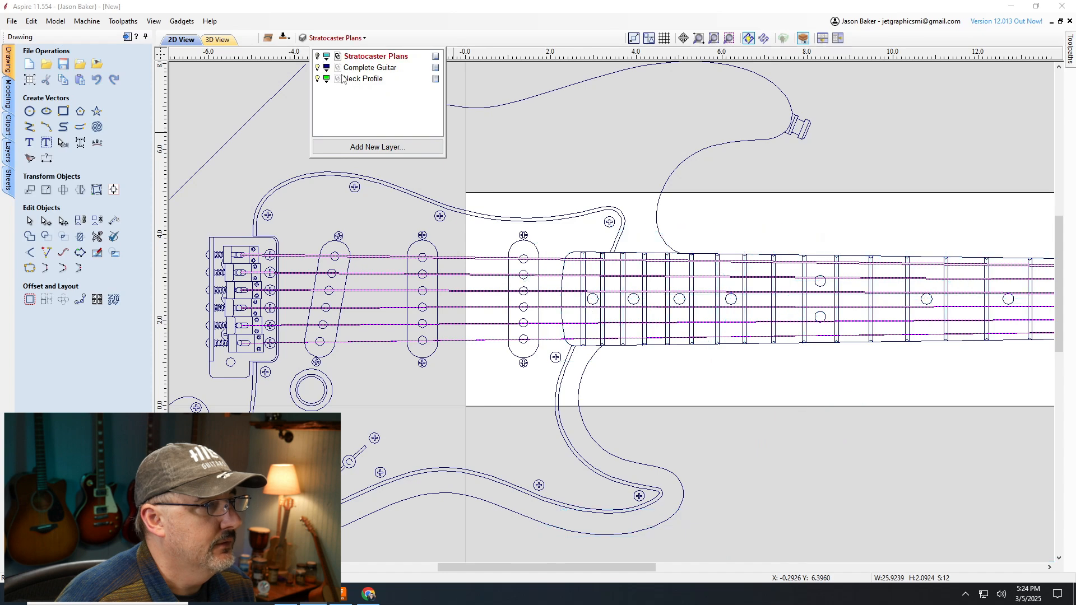
click(318, 57)
click(317, 67)
scroll(289, 140, down, 6)
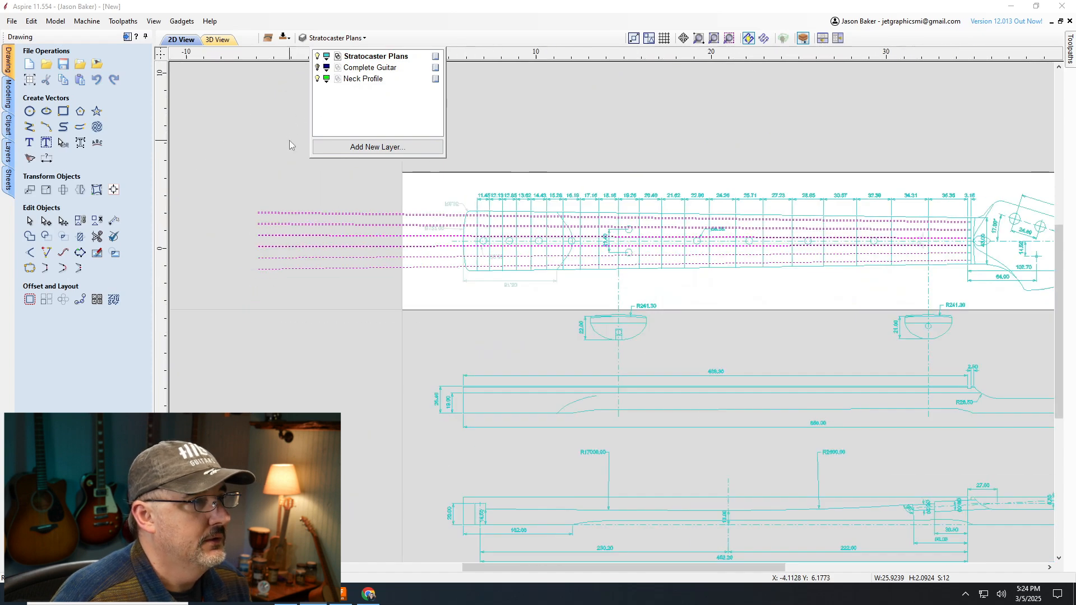
click(317, 68)
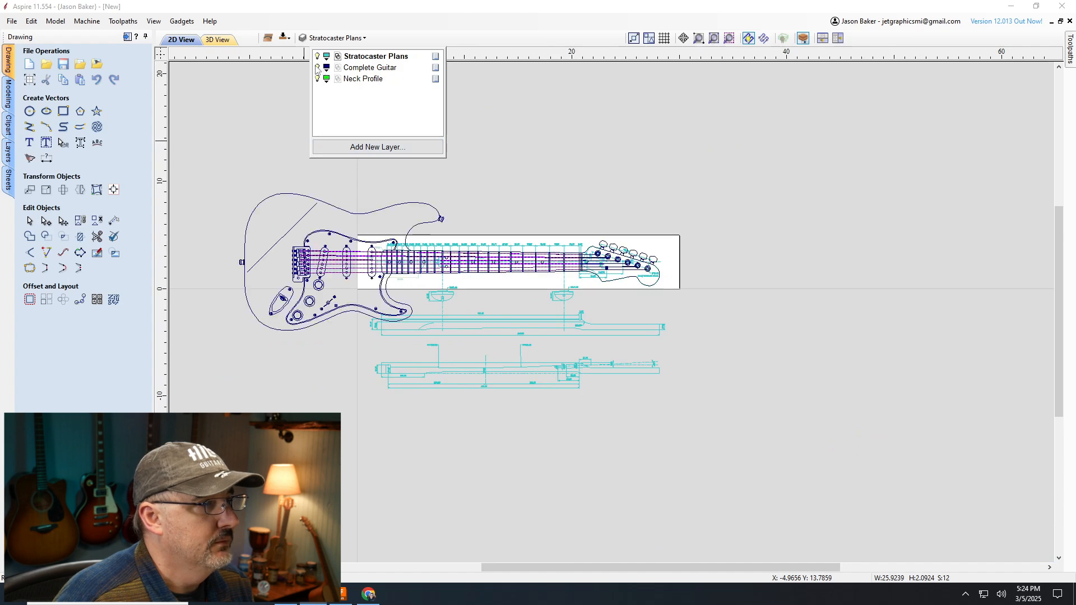
click(318, 68)
click(440, 170)
scroll(480, 237, up, 4)
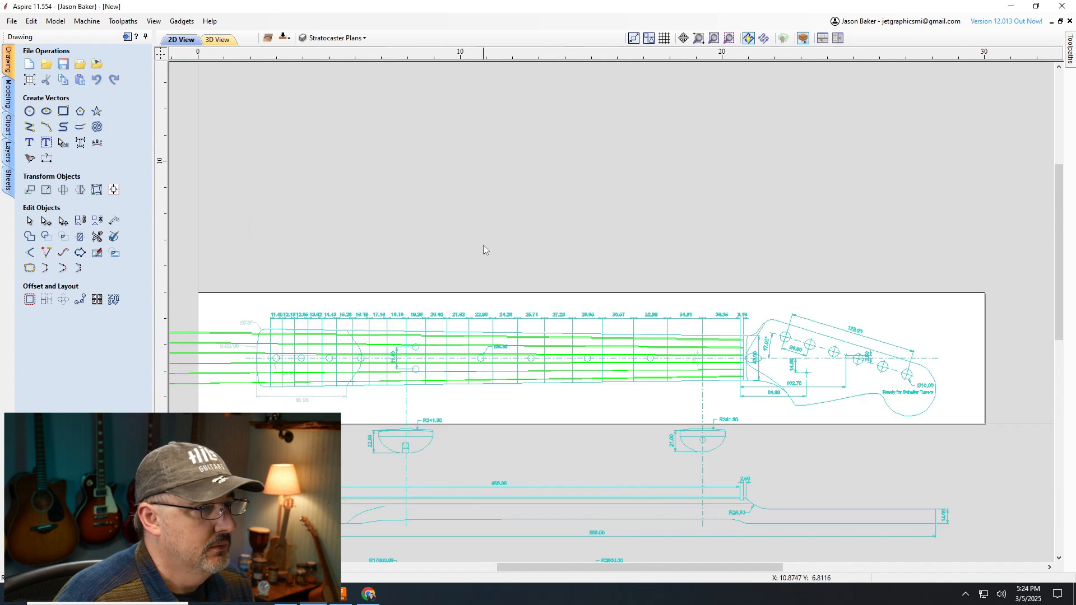
scroll(500, 257, down, 3)
scroll(499, 252, up, 1)
scroll(442, 157, up, 1)
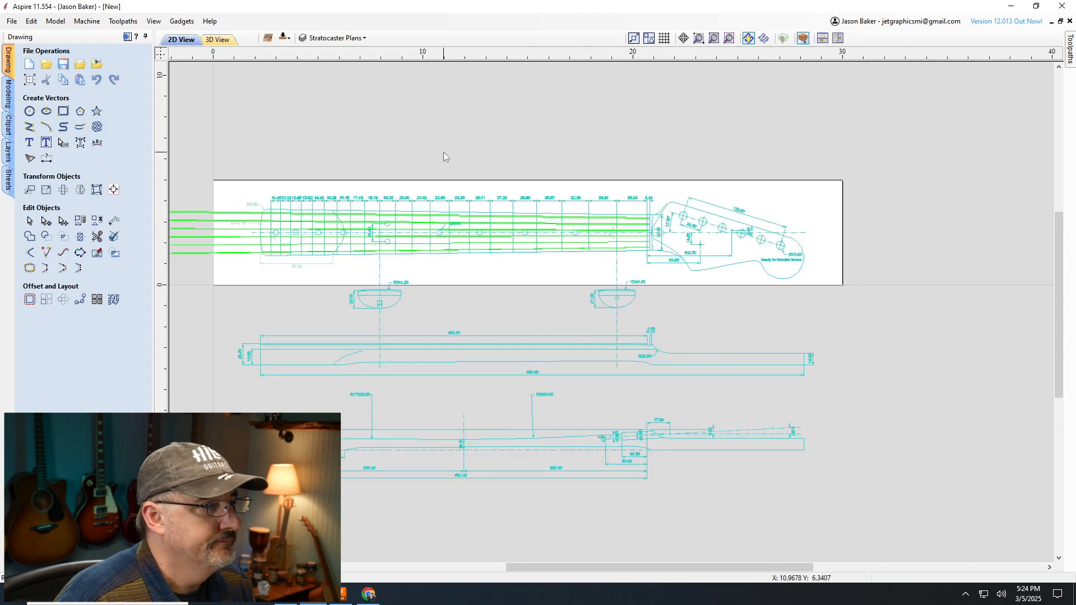
scroll(737, 283, up, 2)
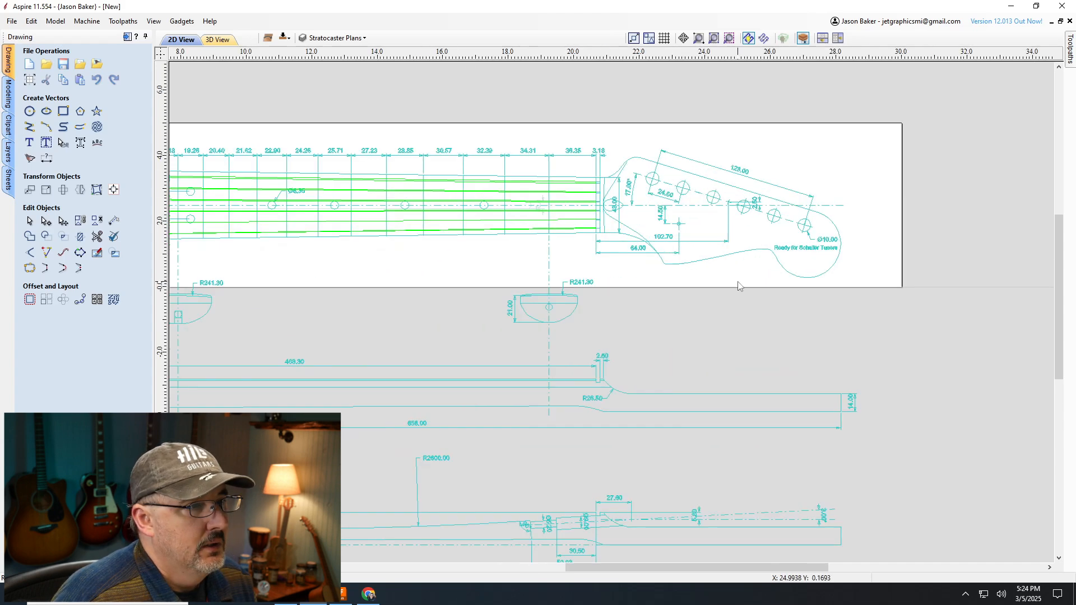
click(363, 38)
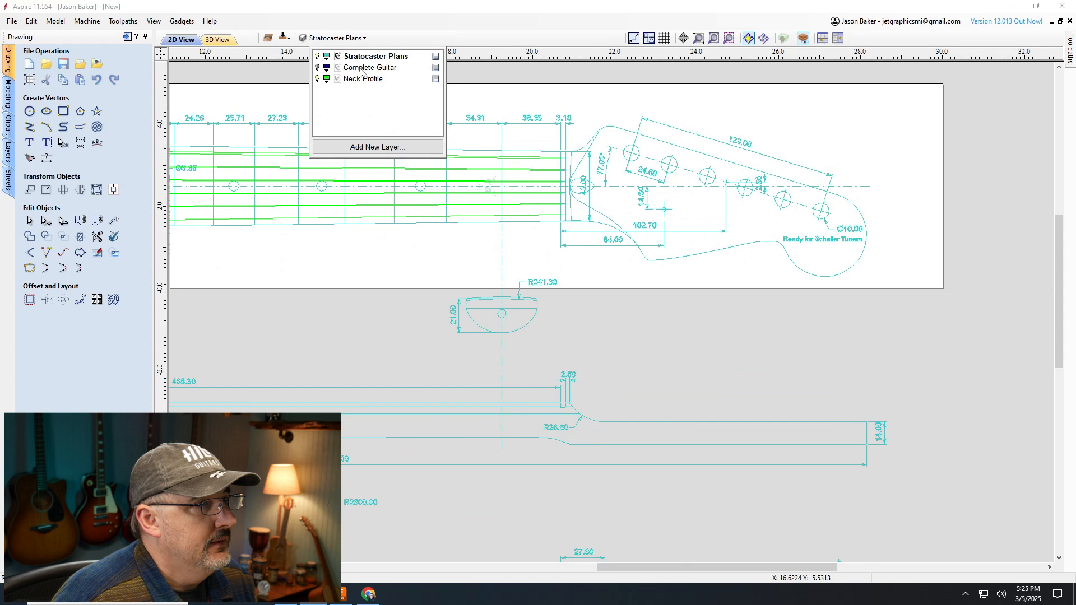
double_click(363, 57)
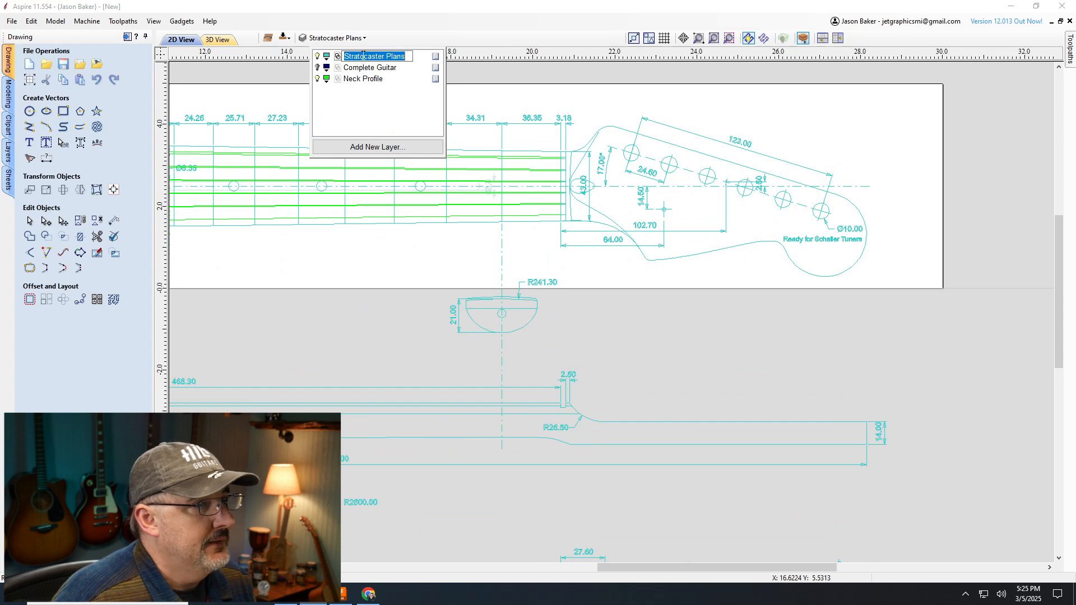
click(616, 96)
Select the headstock outline, the fretboard outline, the headstock transition curve and the first fret line together
scroll(630, 106, down, 3)
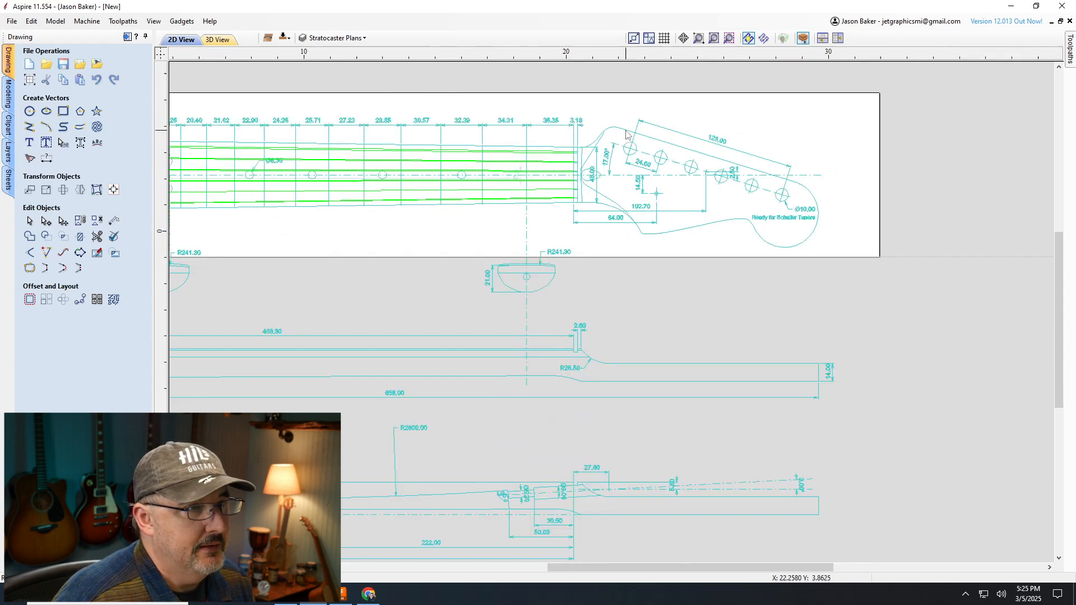
scroll(660, 159, up, 4)
scroll(659, 159, up, 1)
click(660, 116)
scroll(450, 104, down, 2)
scroll(449, 104, up, 3)
scroll(449, 104, up, 4)
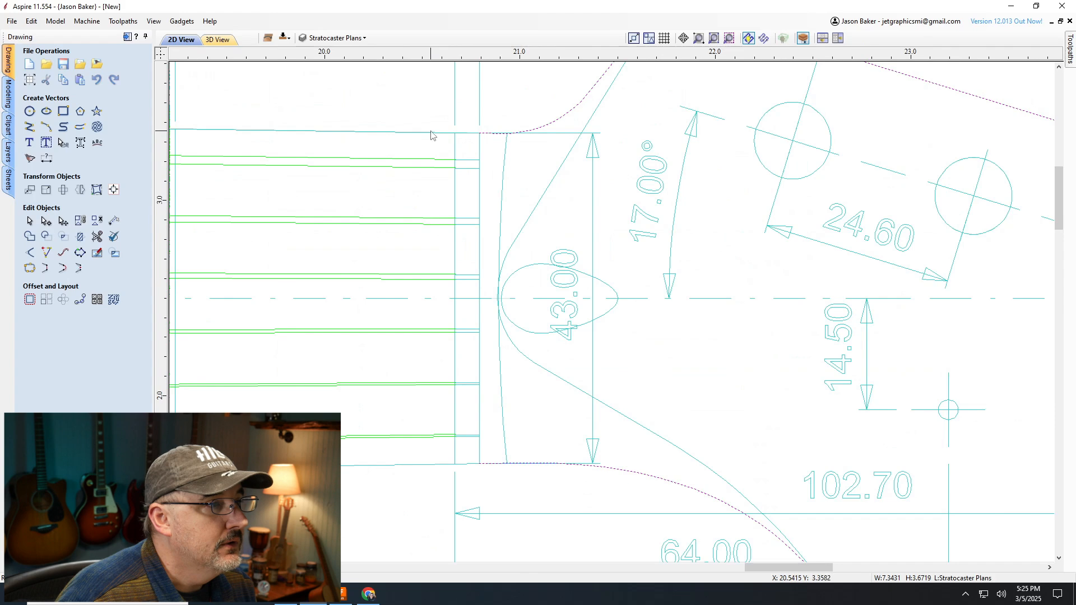
shift+click(431, 133)
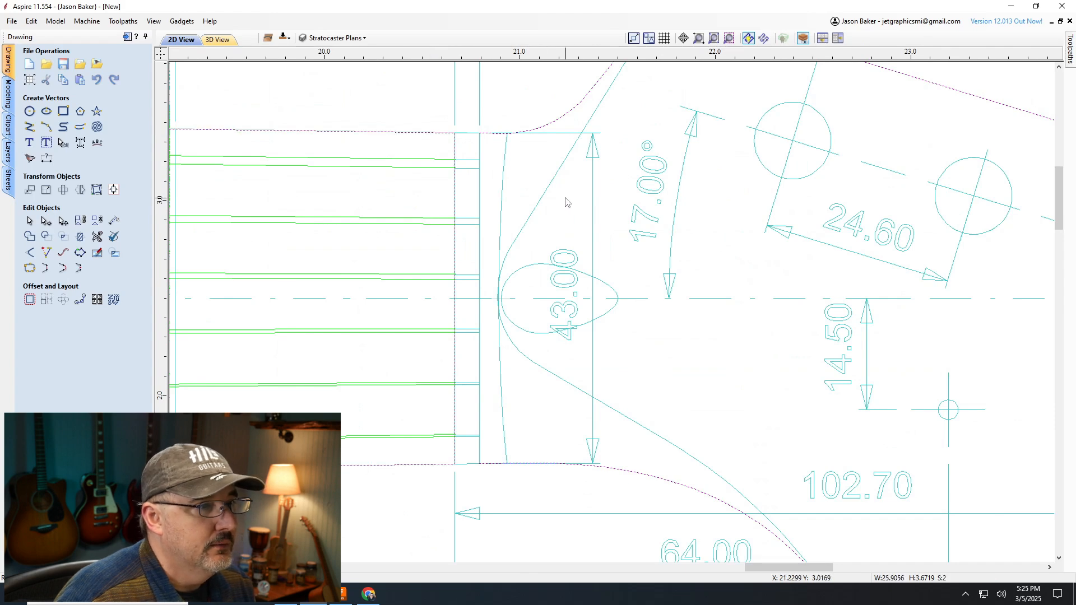
shift+click(547, 191)
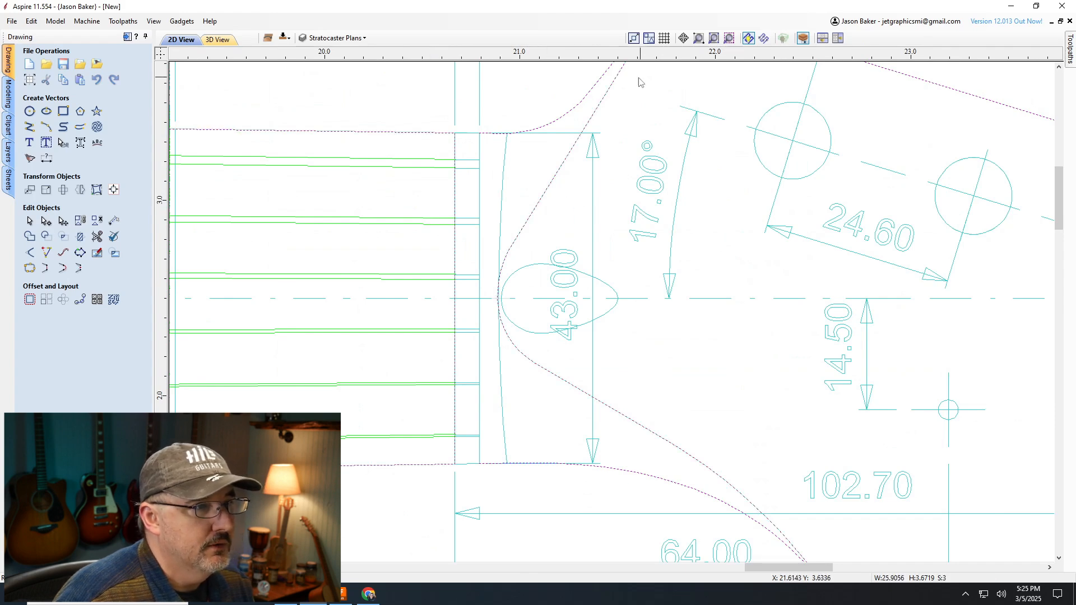
scroll(728, 188, up, 5)
scroll(840, 213, down, 8)
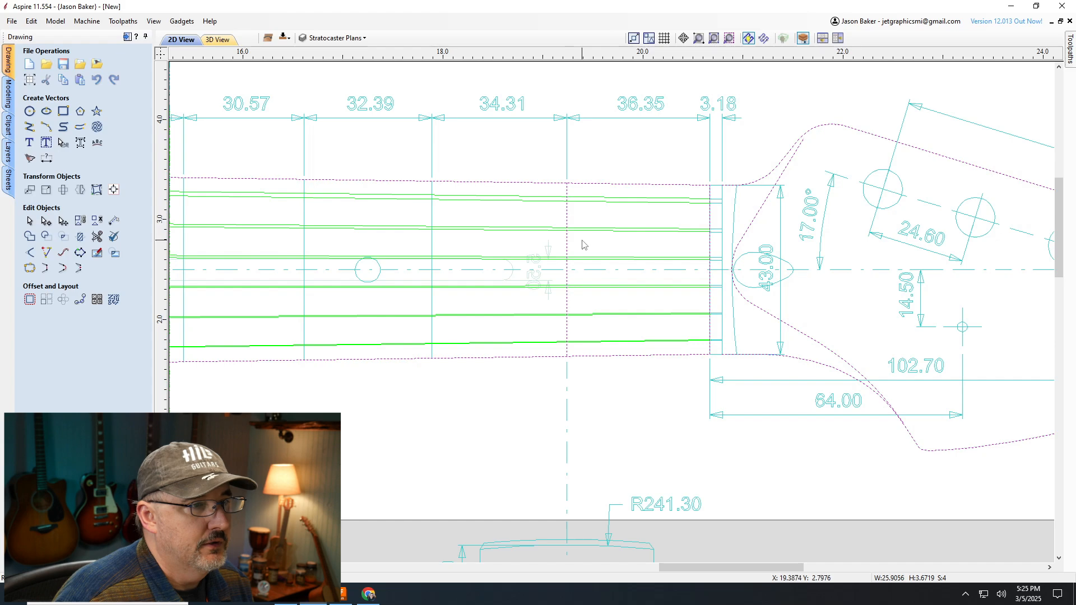
Add the 12th fret line and the curved heel transition line to the selected neck outlines
scroll(583, 245, up, 2)
scroll(768, 252, down, 6)
scroll(460, 290, up, 3)
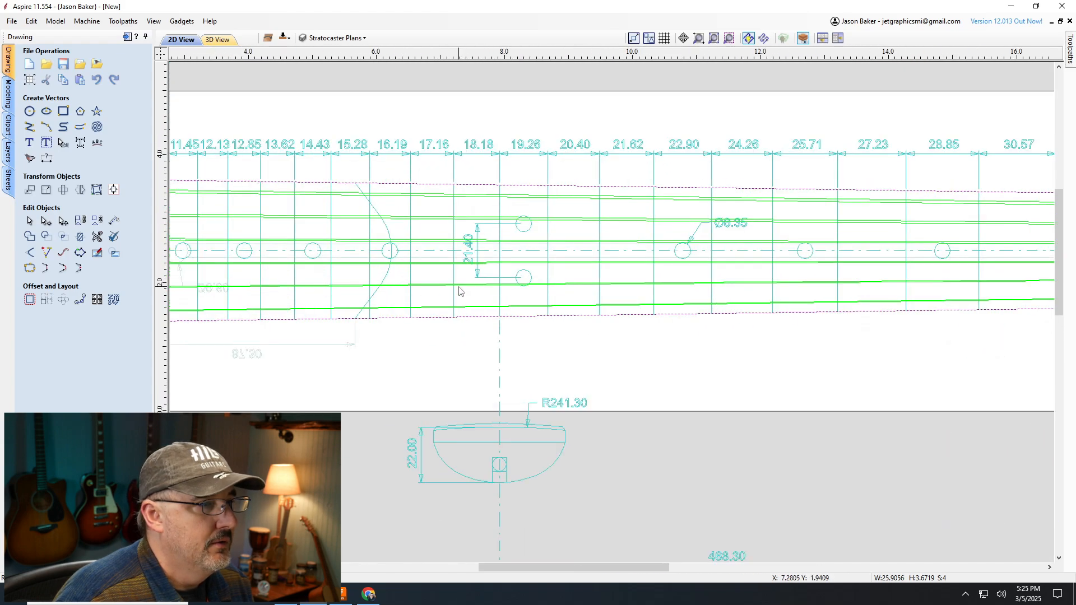
scroll(453, 219, up, 1)
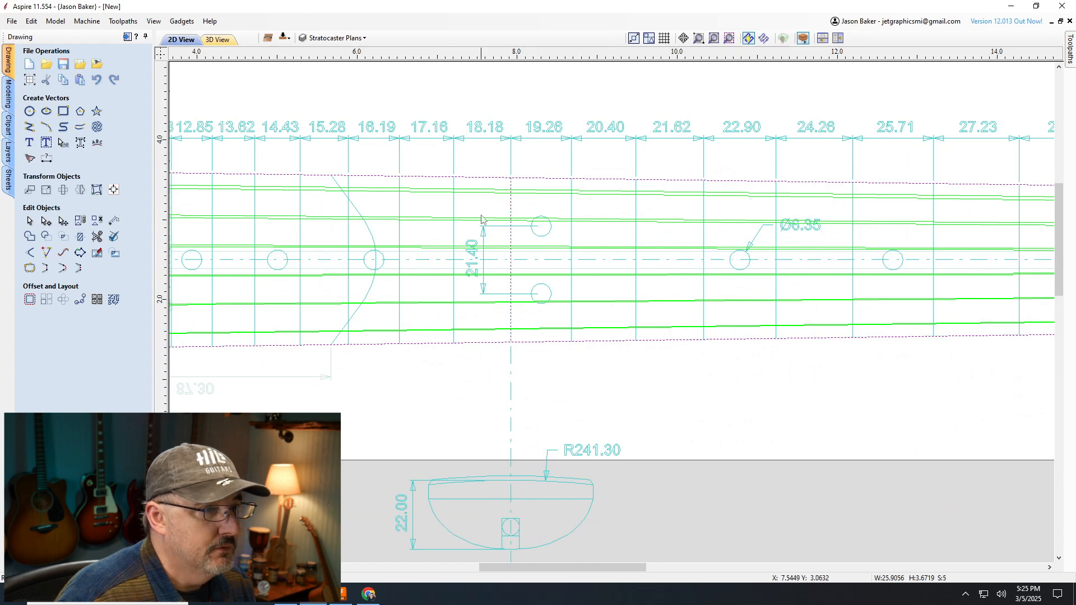
scroll(546, 224, up, 3)
scroll(799, 340, down, 5)
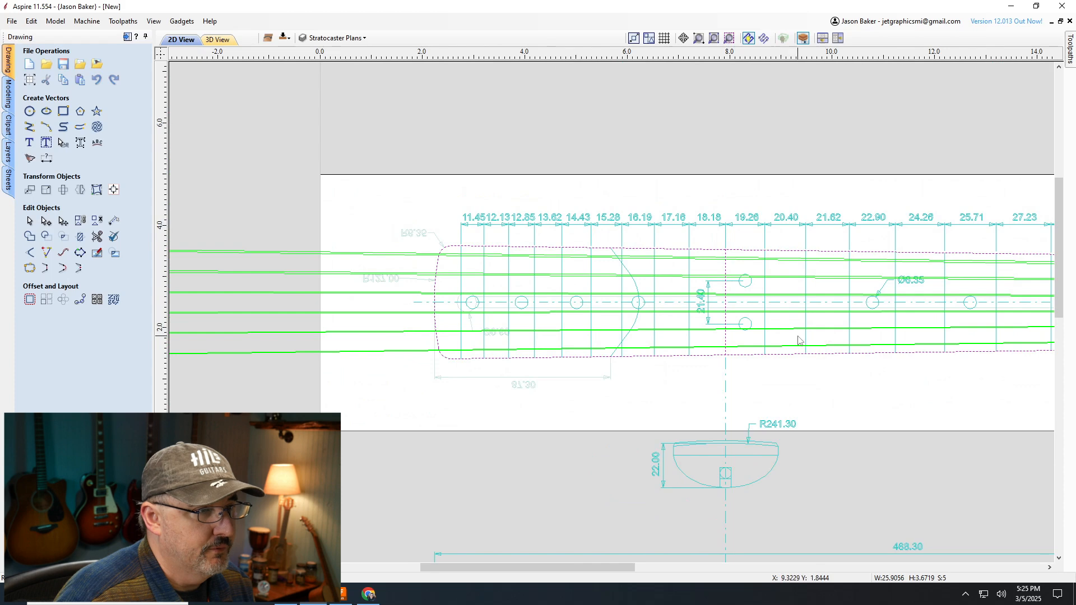
scroll(798, 340, up, 3)
shift+click(408, 215)
scroll(577, 290, up, 3)
scroll(781, 350, down, 7)
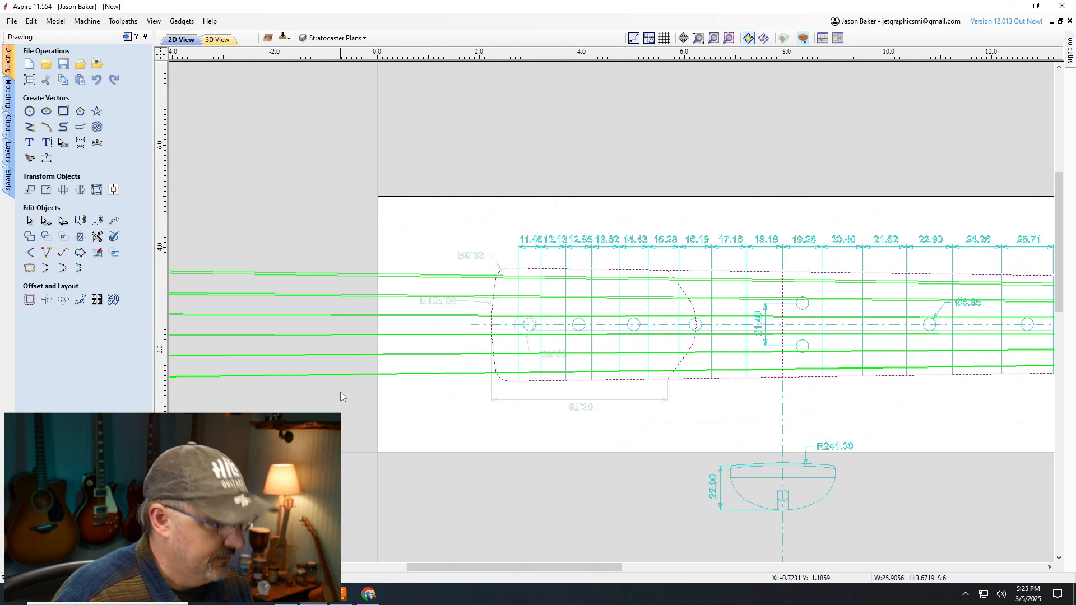
drag(295, 328, 236, 254)
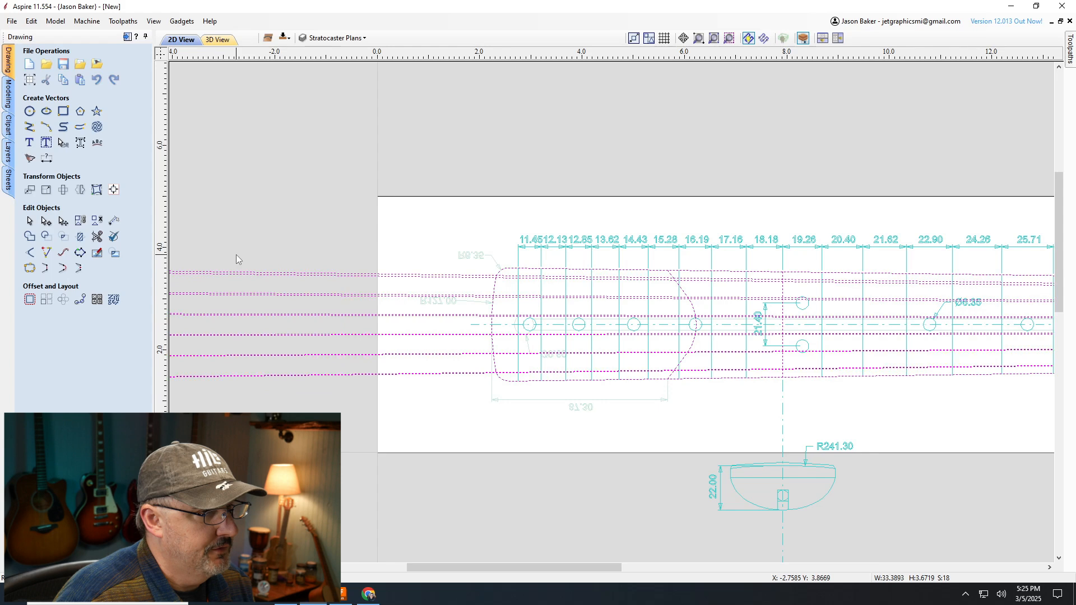
scroll(351, 312, up, 4)
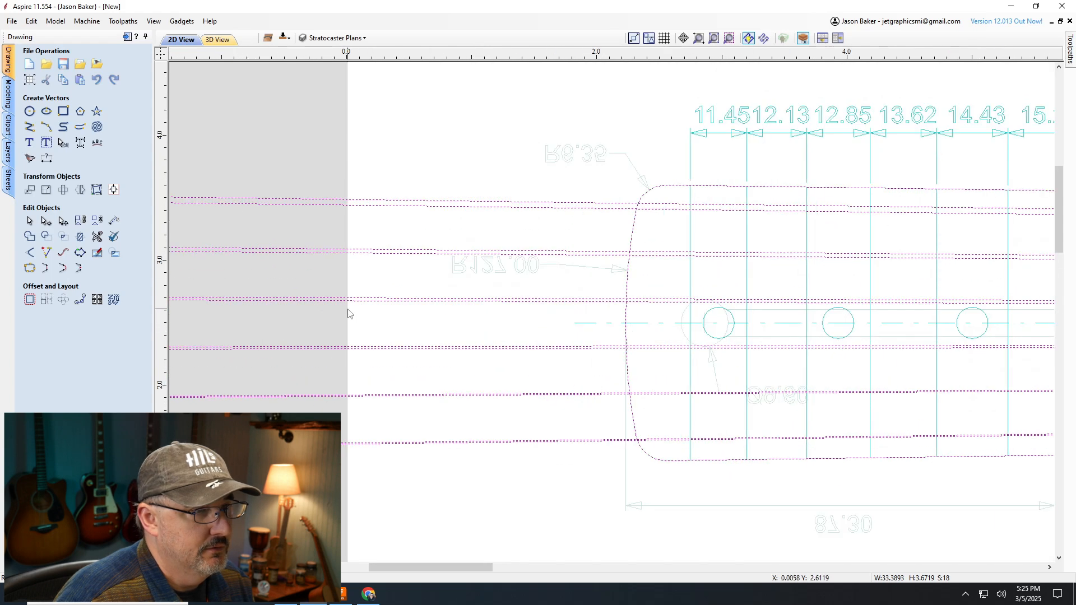
scroll(351, 312, down, 5)
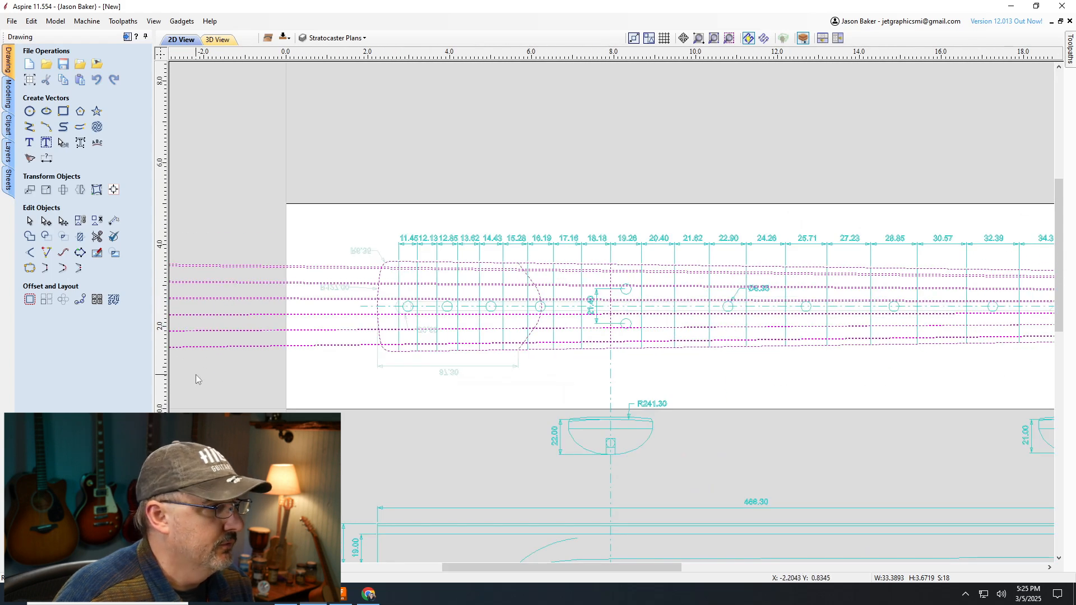
drag(259, 364, 208, 237)
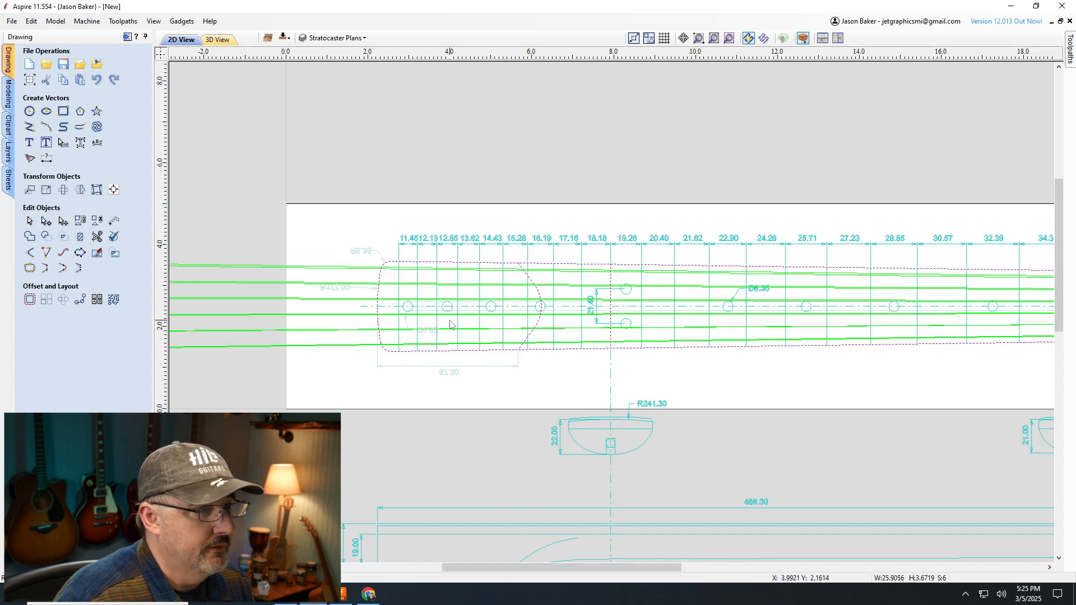
Copy the selected headstock, fretboard, fret and transition vectors to the Neck Profile layer
scroll(450, 323, down, 3)
scroll(450, 324, up, 4)
scroll(339, 233, up, 5)
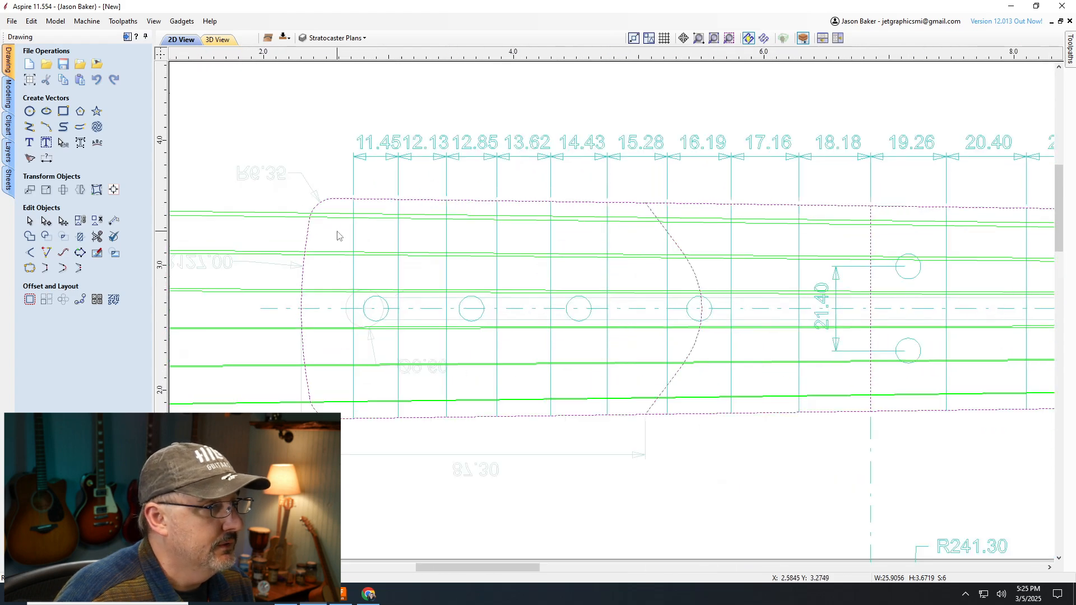
scroll(298, 230, down, 4)
scroll(485, 196, up, 3)
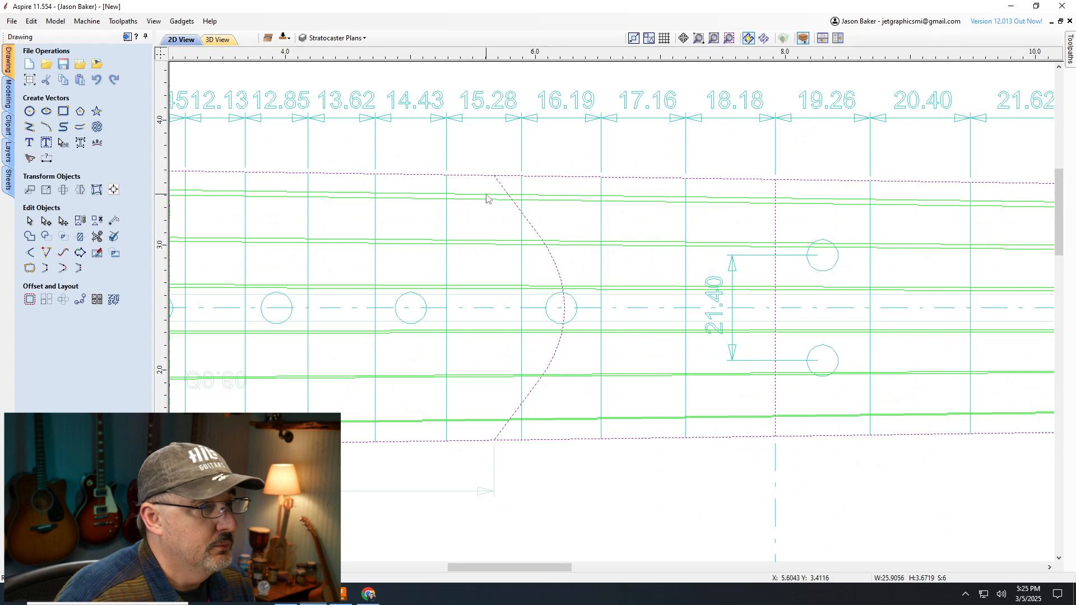
scroll(474, 182, up, 2)
right_click(470, 173)
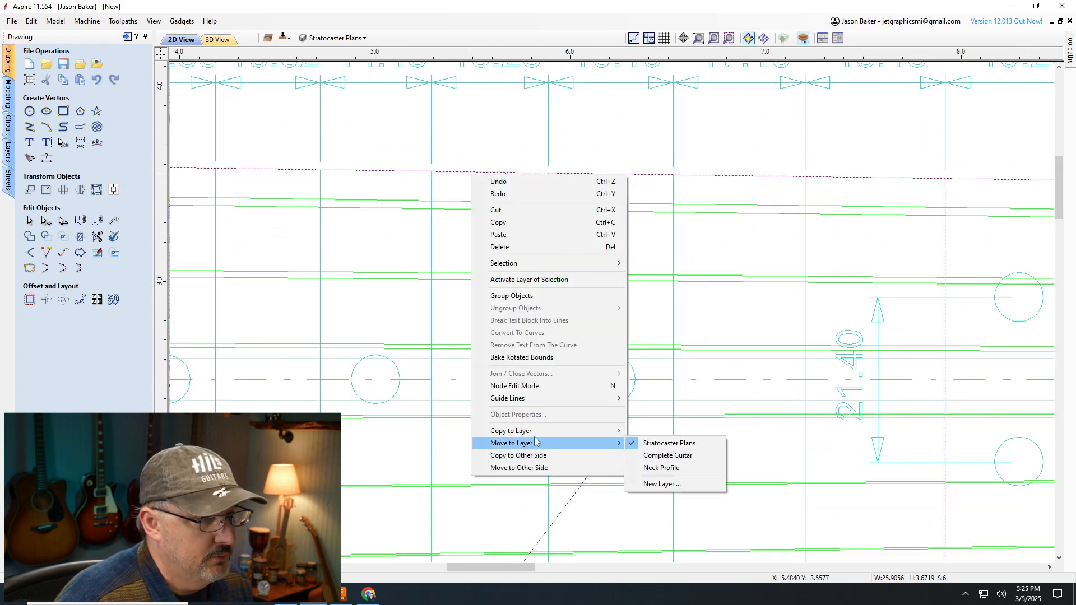
mouse_move(560, 430)
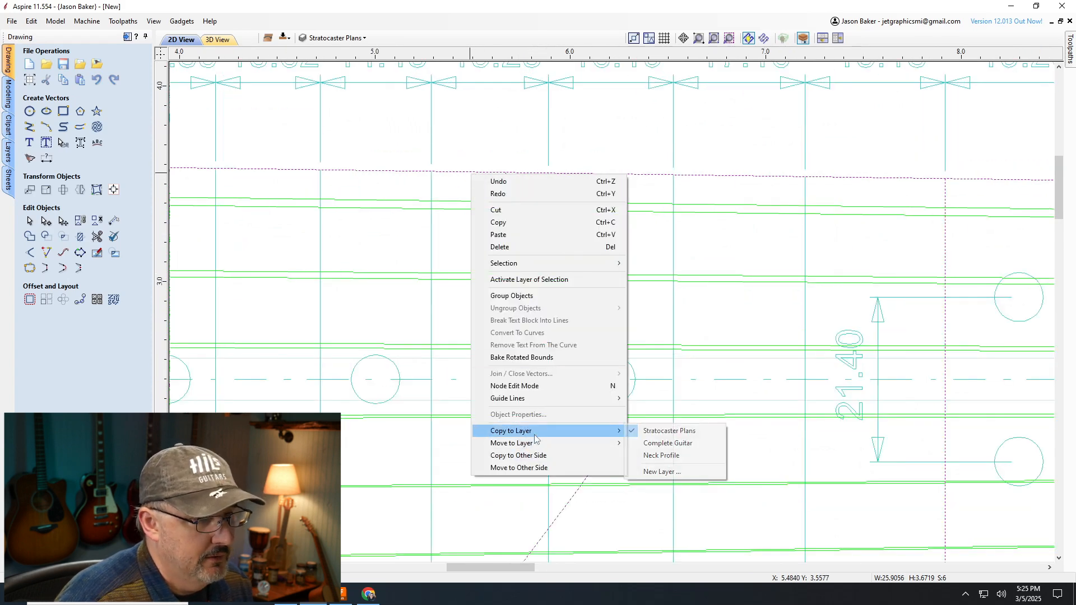
click(688, 462)
Deselect the neck vectors and hide the Stratocaster Plans layer
scroll(507, 361, up, 3)
scroll(501, 352, down, 12)
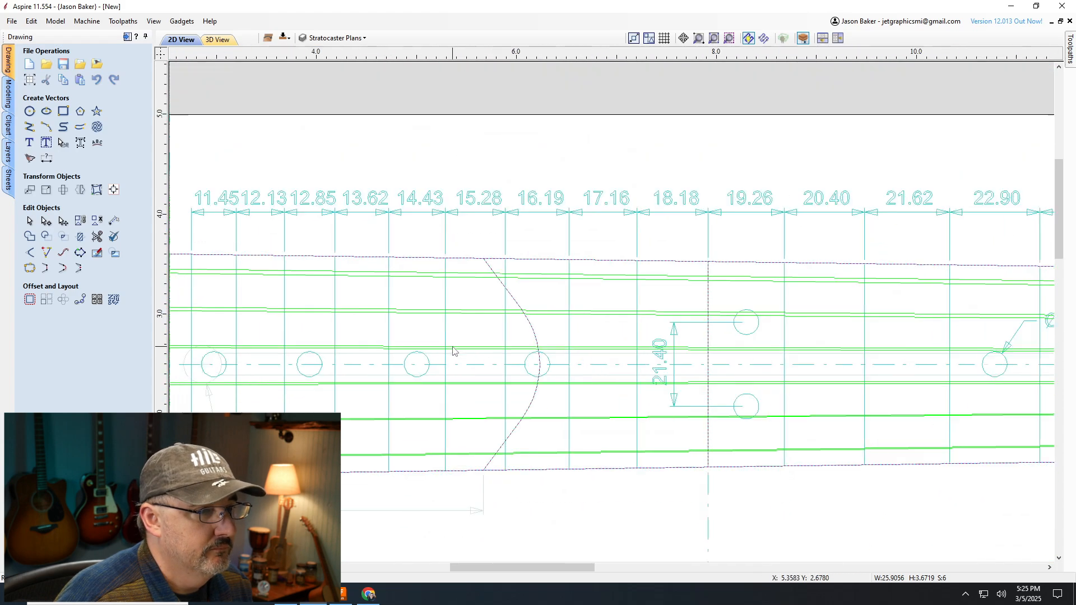
scroll(748, 337, up, 2)
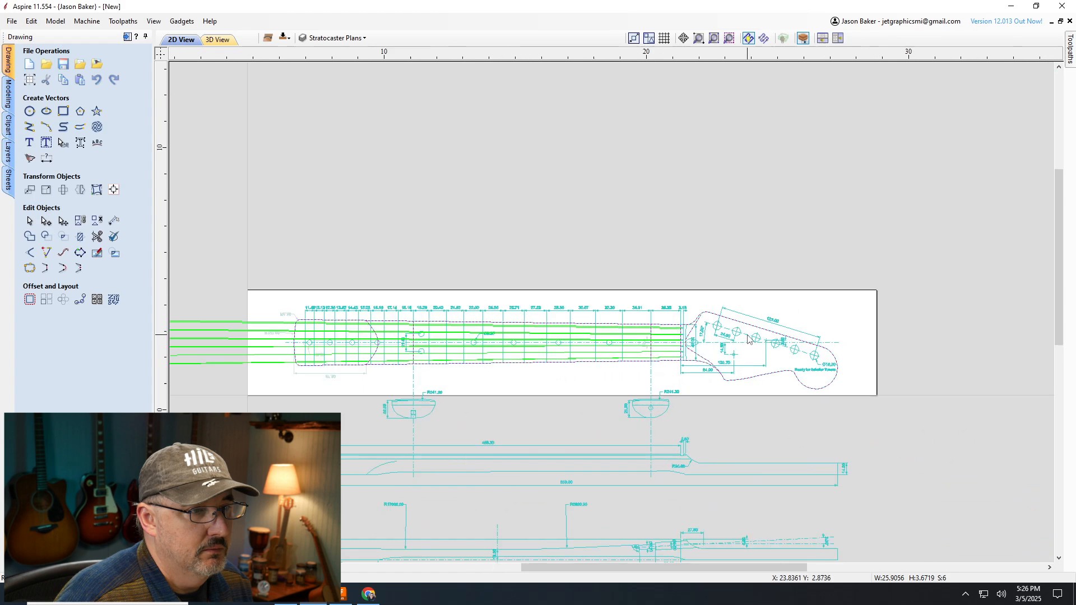
click(352, 39)
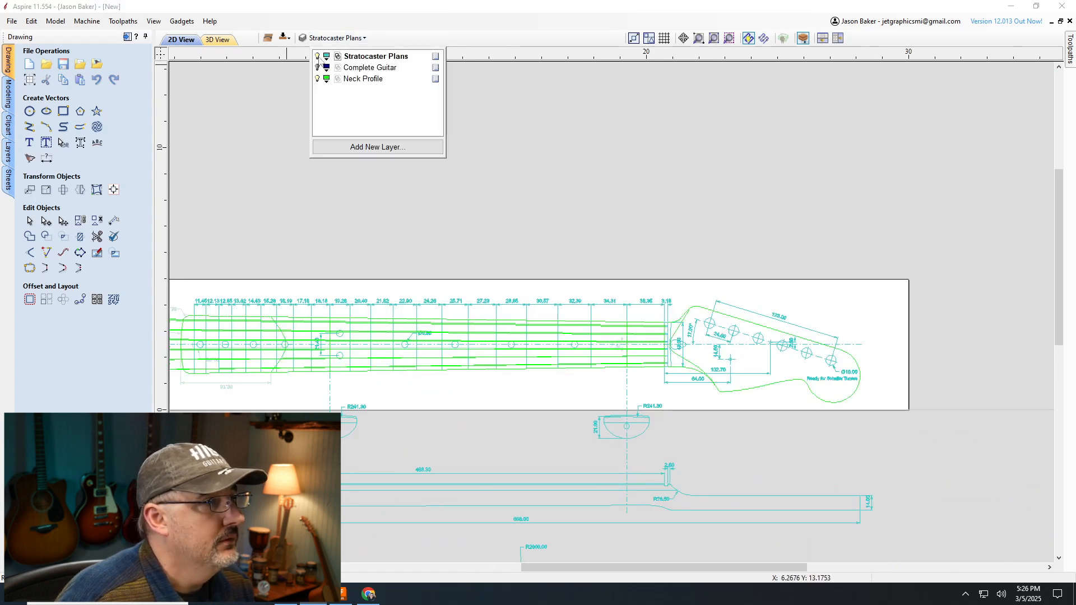
click(317, 57)
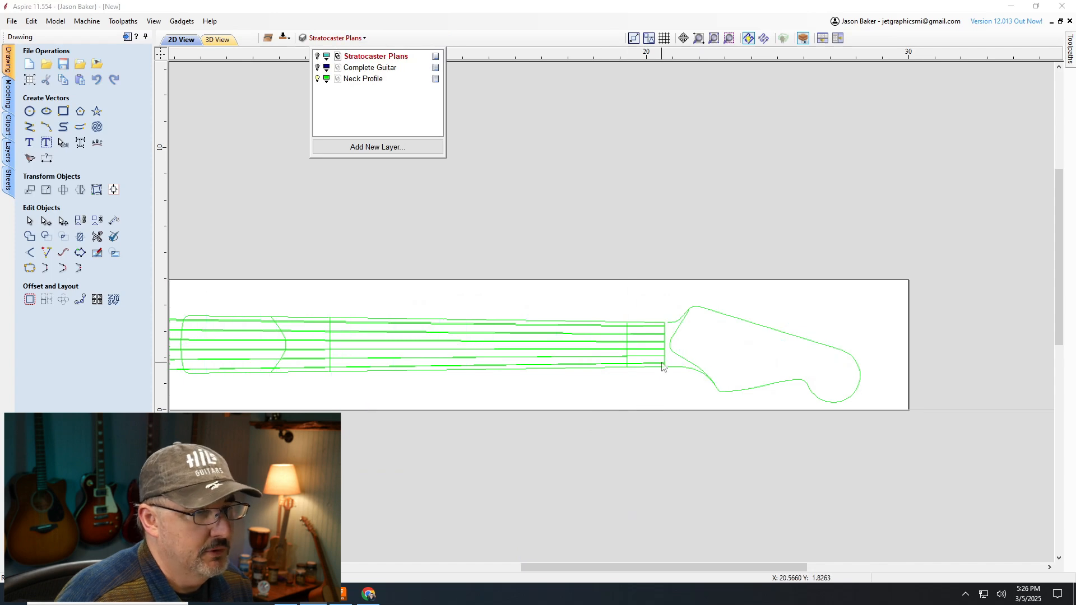
Examine the copied neck vectors from heel to headstock, including the strings, transition curves and fret lines
scroll(725, 367, up, 2)
scroll(766, 358, down, 3)
scroll(511, 343, up, 3)
scroll(445, 319, up, 2)
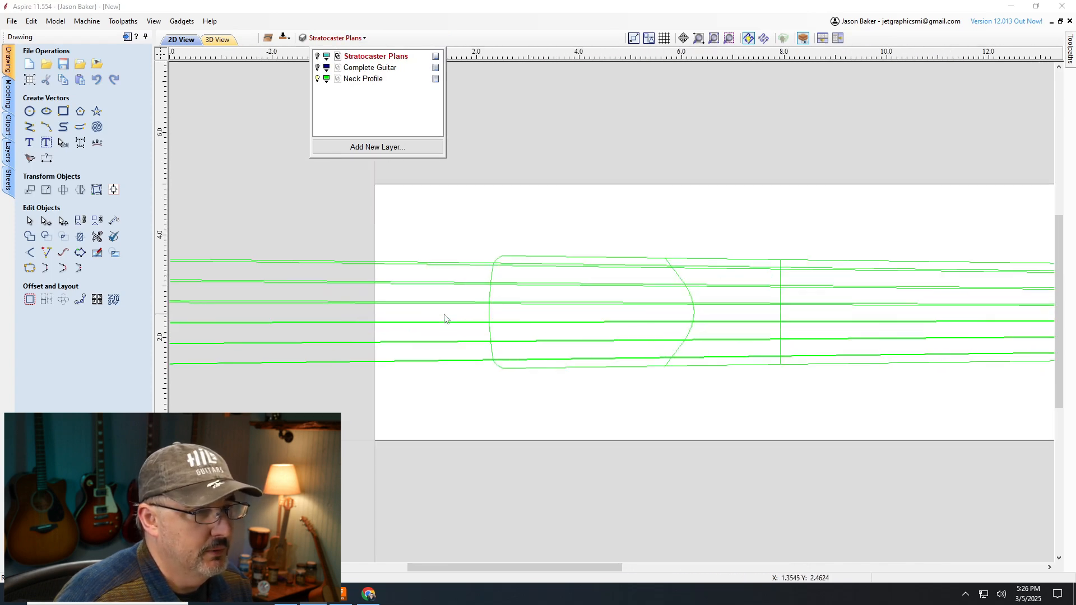
scroll(444, 318, down, 3)
scroll(526, 302, up, 4)
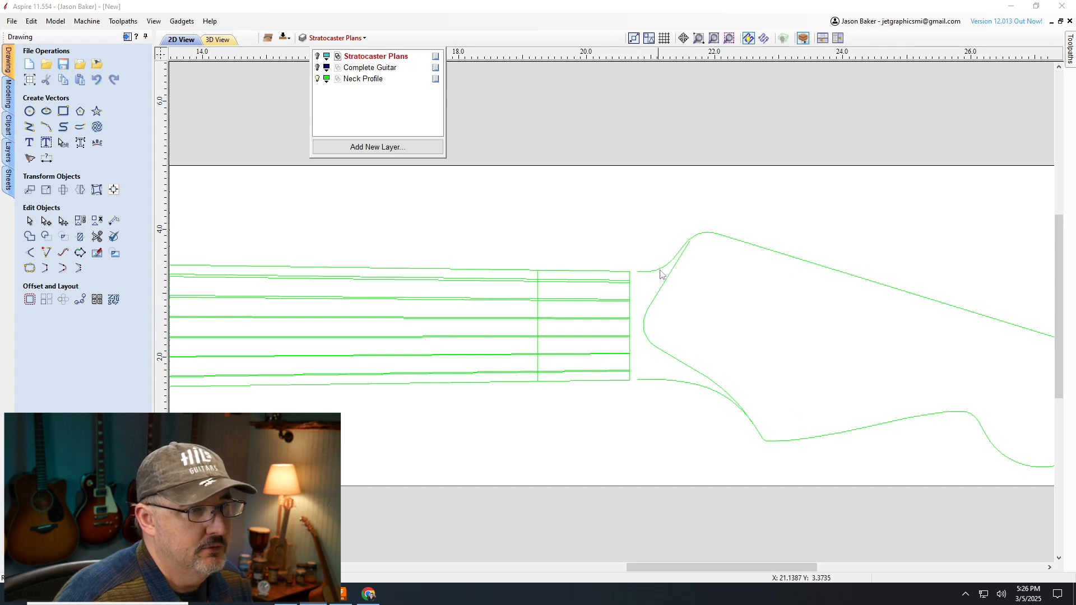
scroll(756, 298, up, 1)
scroll(650, 315, down, 3)
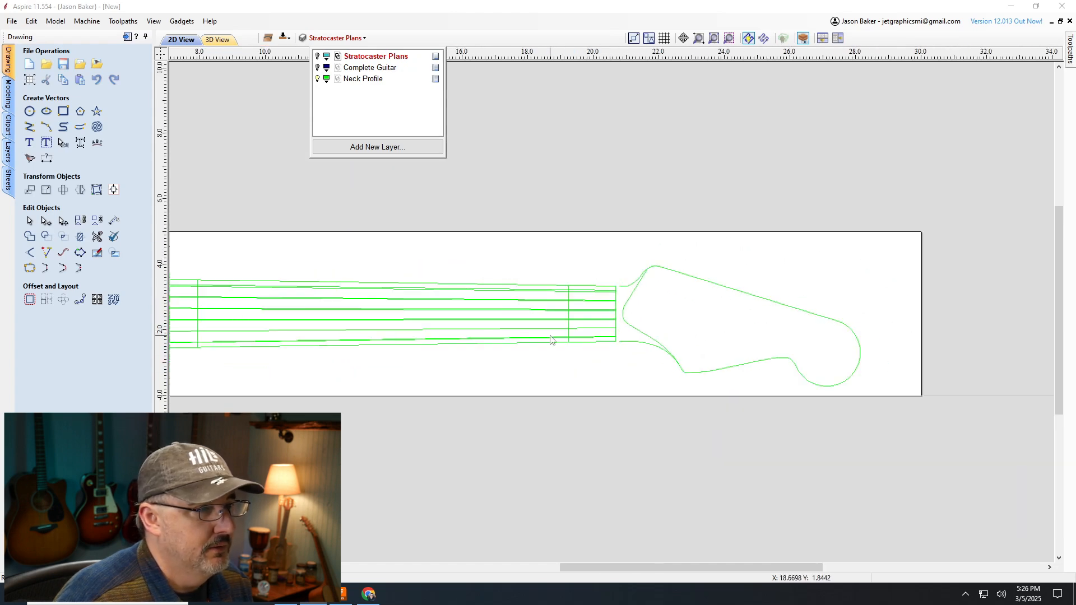
scroll(653, 321, down, 2)
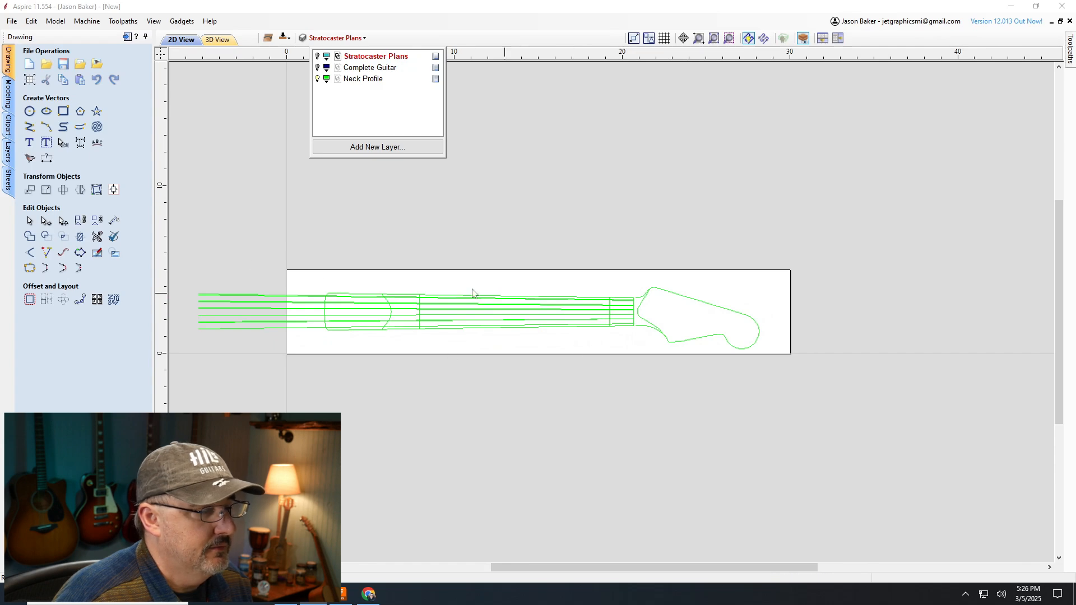
scroll(378, 307, up, 3)
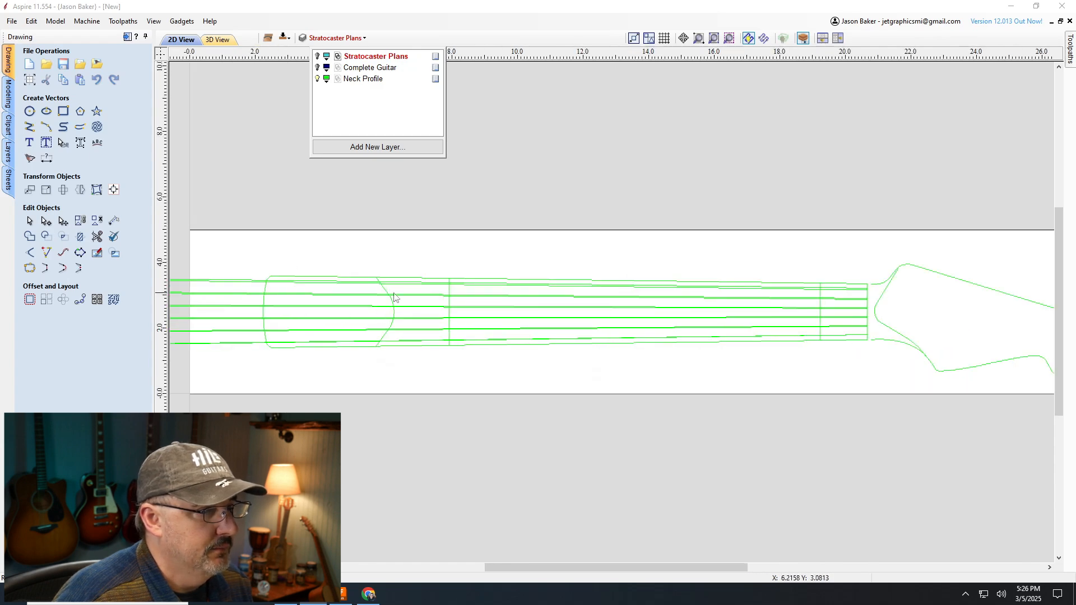
click(392, 304)
click(449, 306)
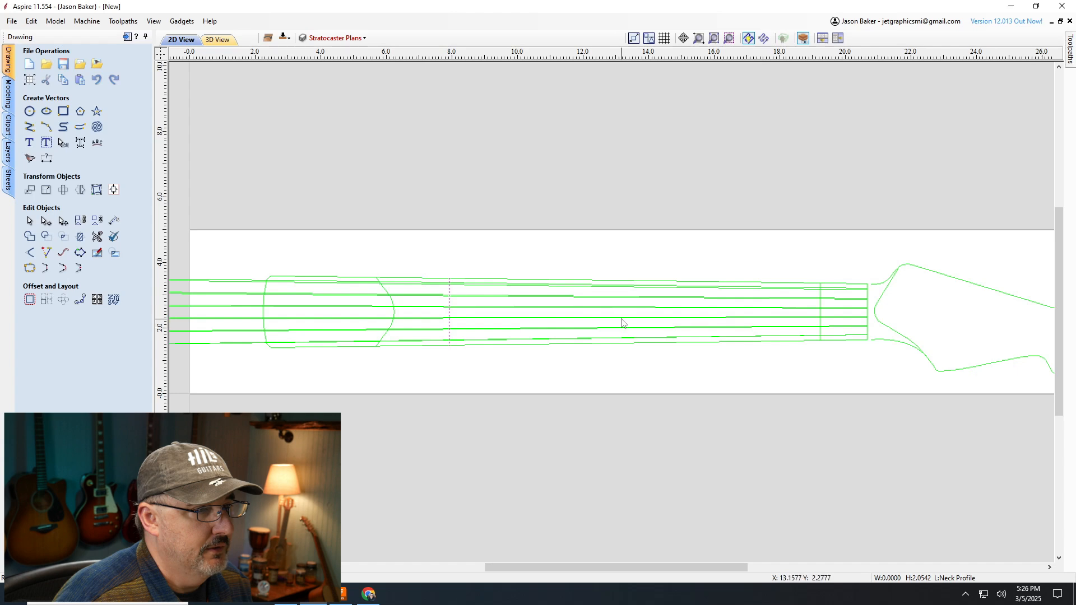
Delete the duplicate of each doubled string line on the neck, leaving one line per string
scroll(679, 343, down, 1)
scroll(640, 321, up, 2)
scroll(443, 286, down, 2)
scroll(778, 311, up, 2)
scroll(650, 335, up, 2)
scroll(463, 335, up, 2)
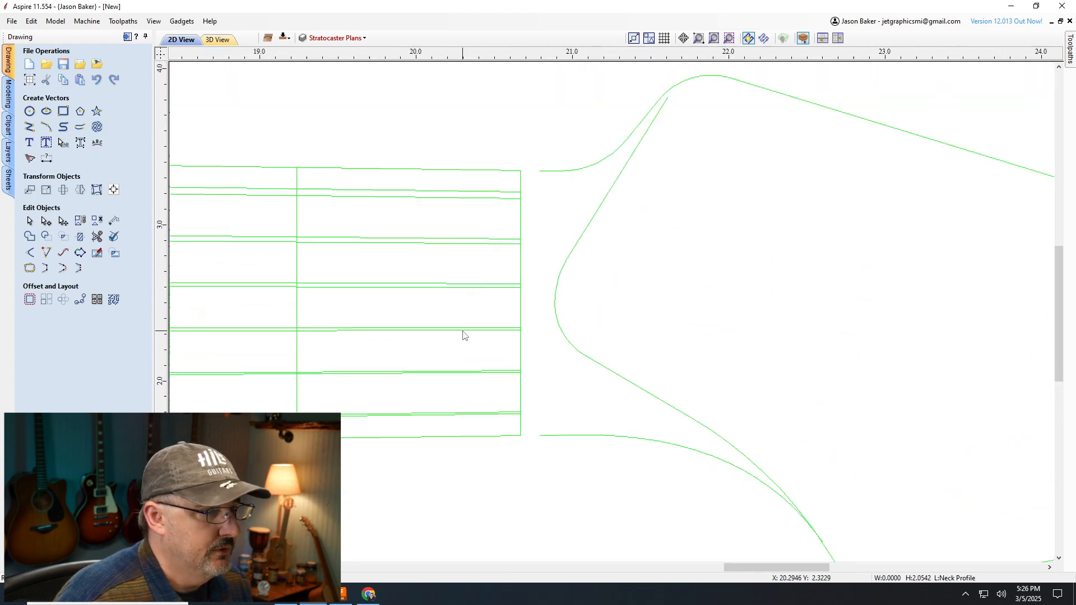
scroll(503, 442, up, 1)
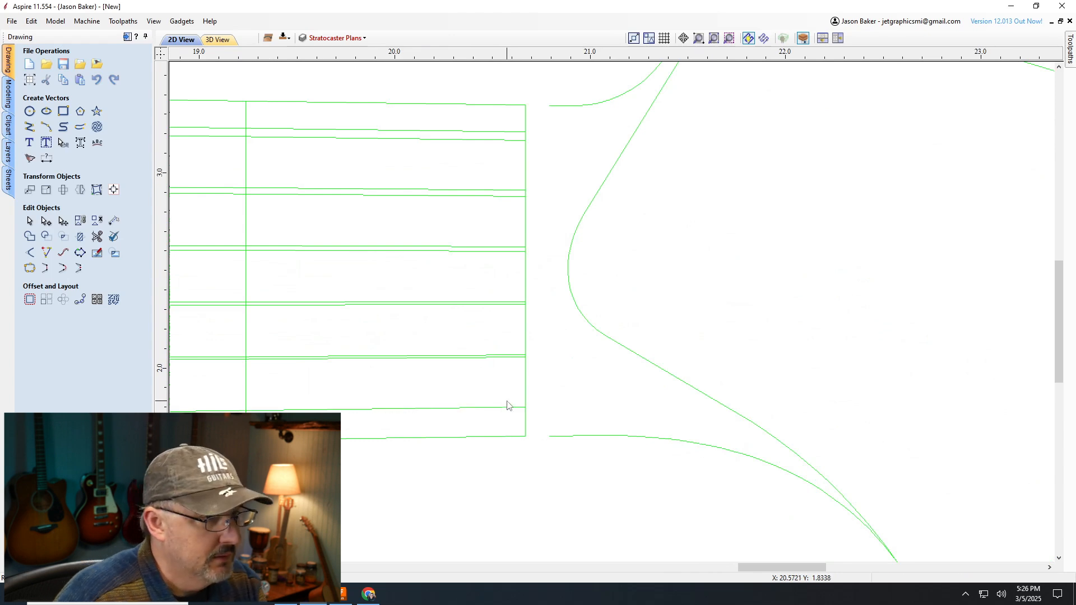
click(487, 304)
click(486, 255)
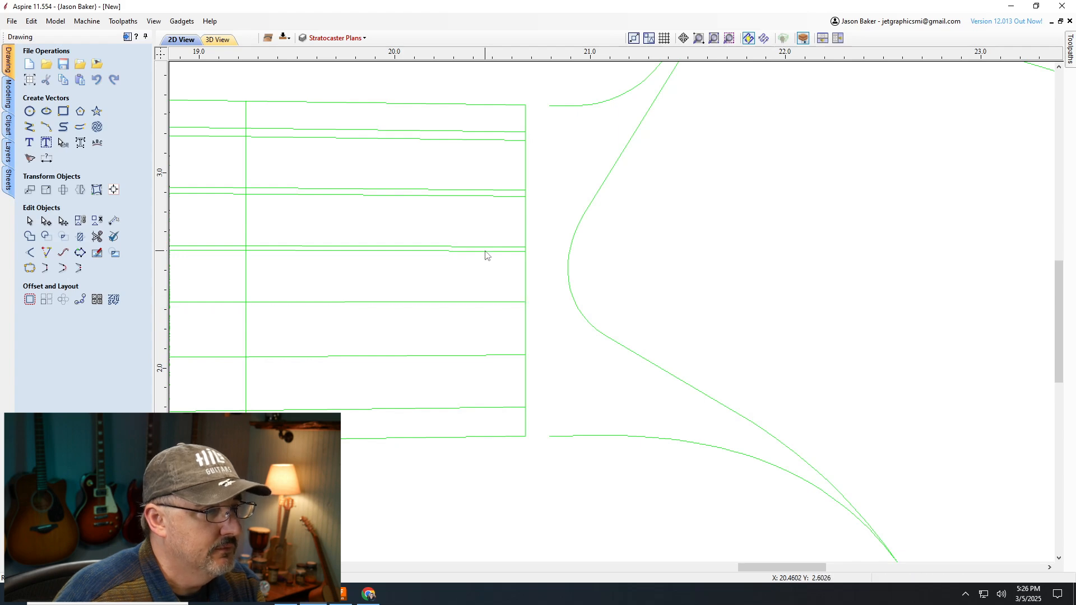
key(Delete)
click(487, 196)
key(Delete)
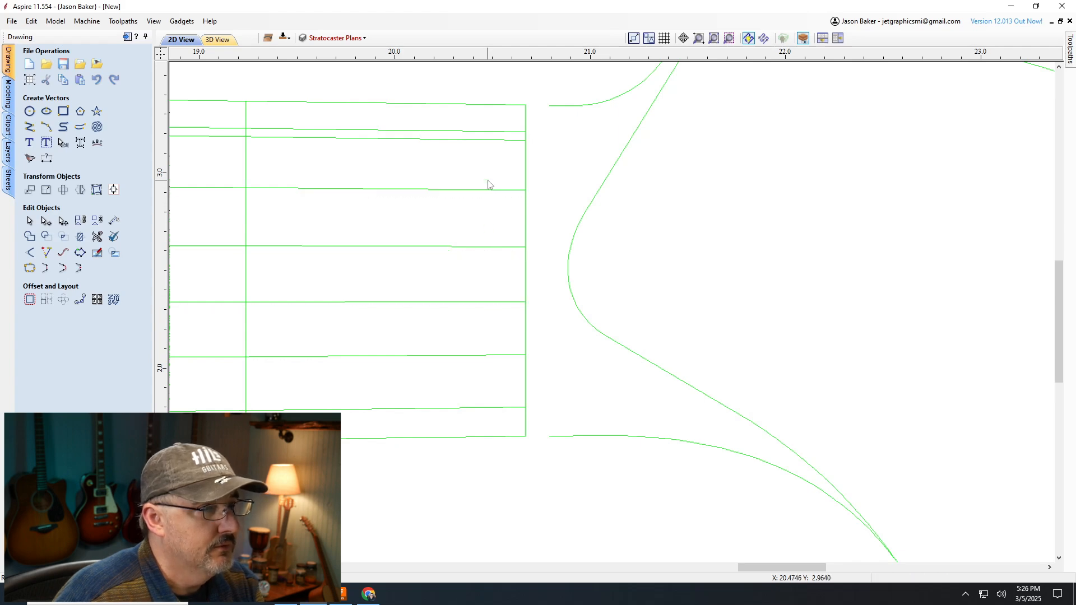
click(490, 141)
key(Delete)
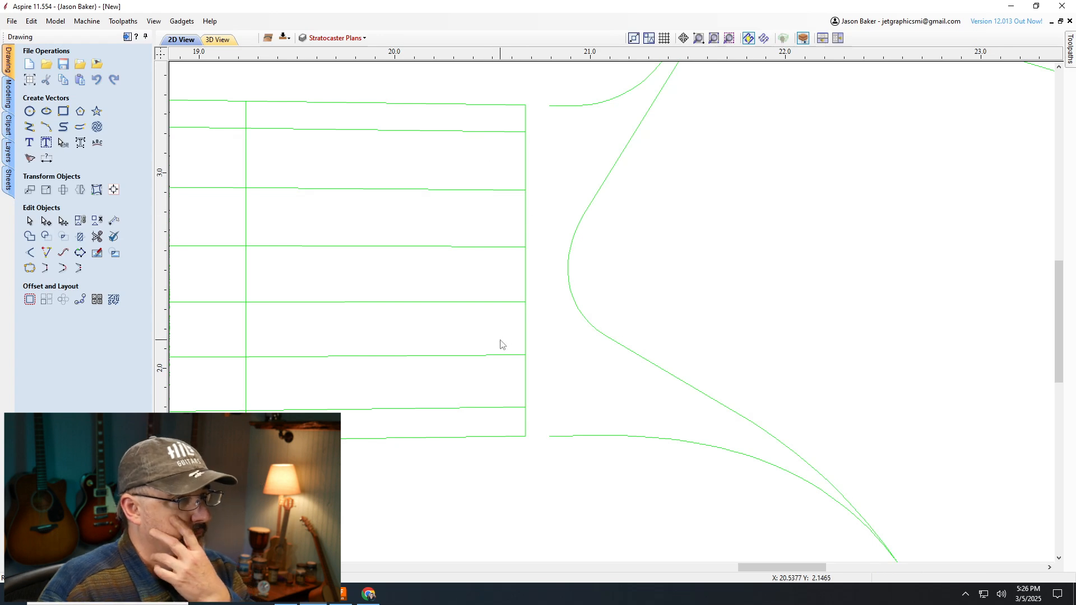
Cut the fretboard outline at both nut-end corners and delete the vertical end segment between them
scroll(507, 360, down, 3)
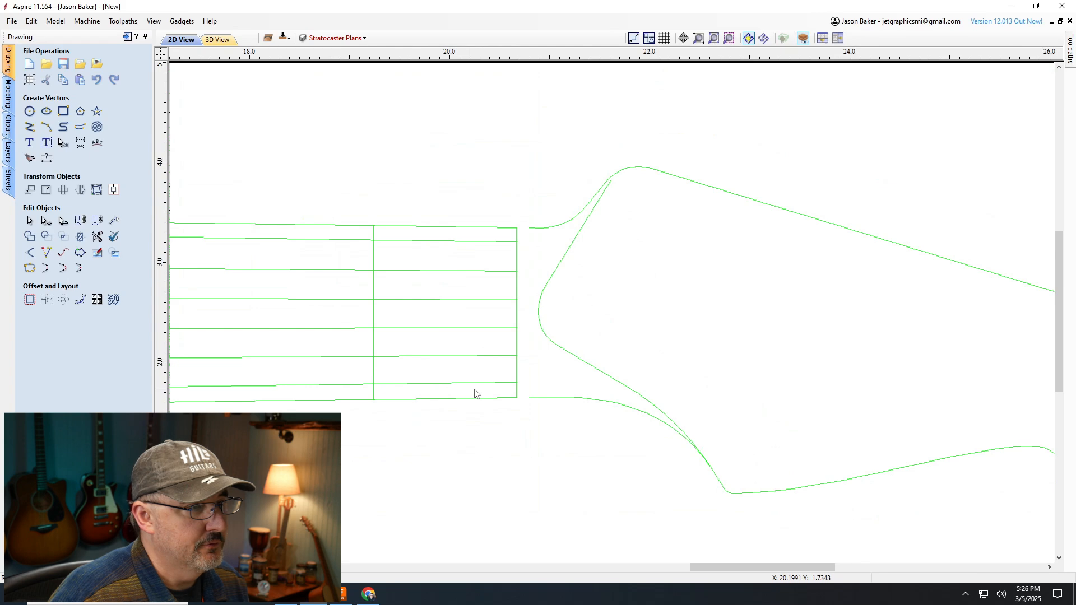
scroll(588, 249, down, 2)
scroll(542, 241, up, 4)
click(543, 240)
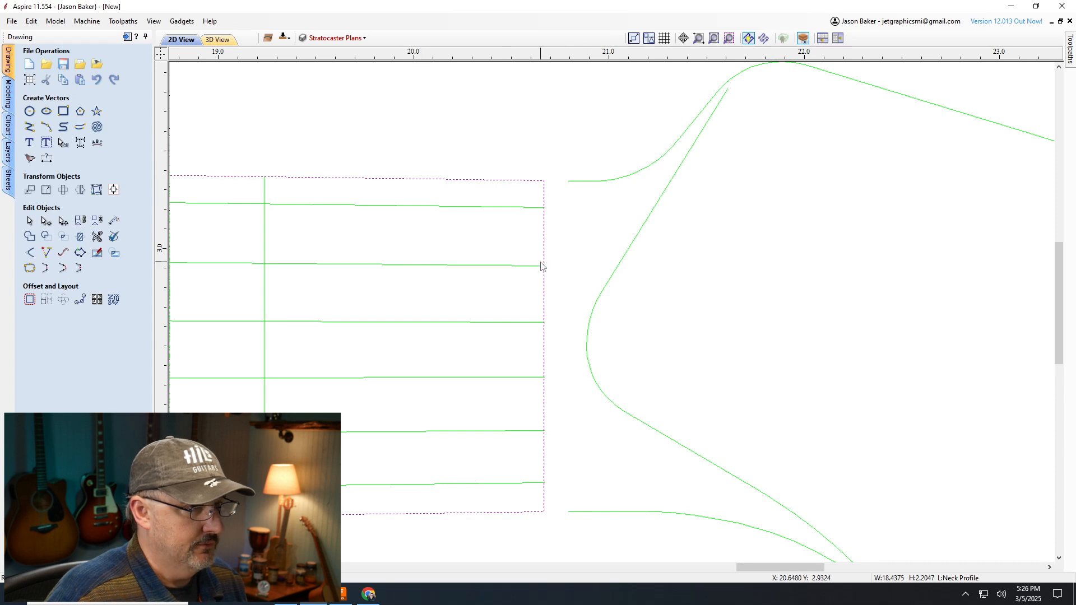
click(48, 223)
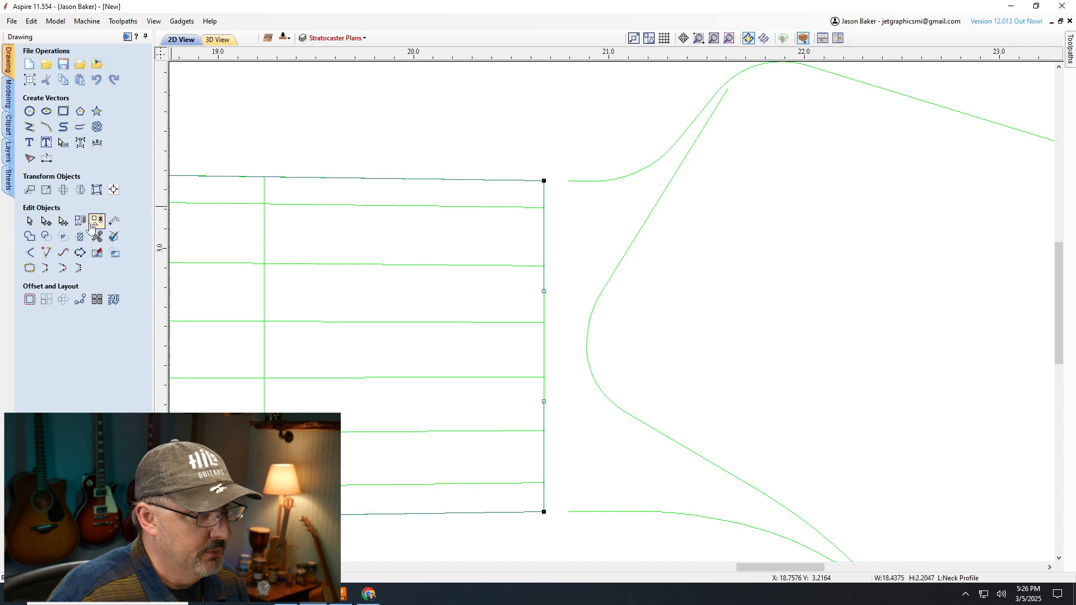
right_click(544, 180)
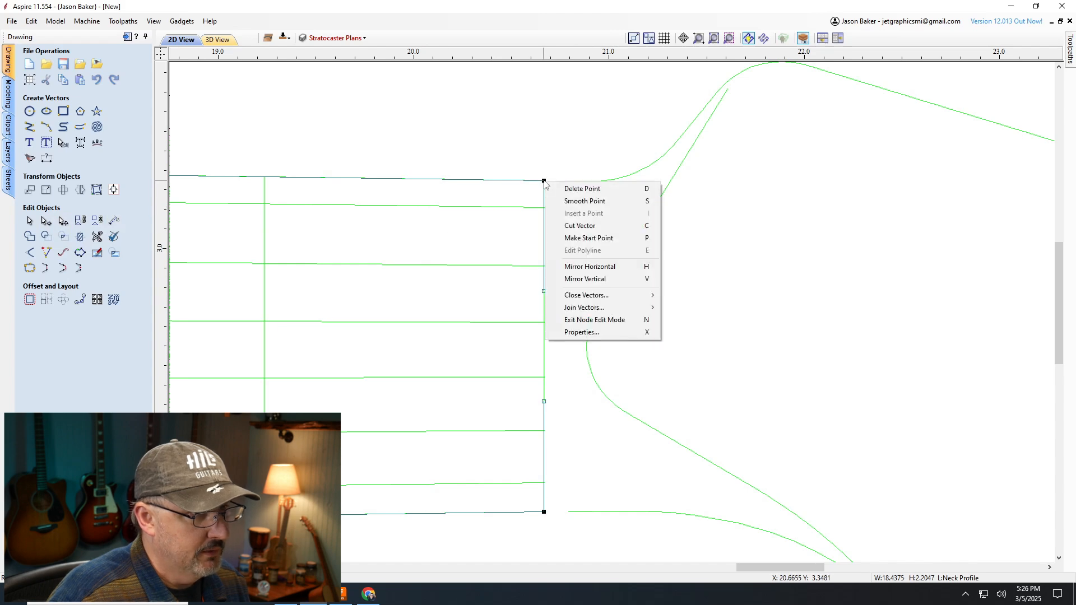
click(555, 225)
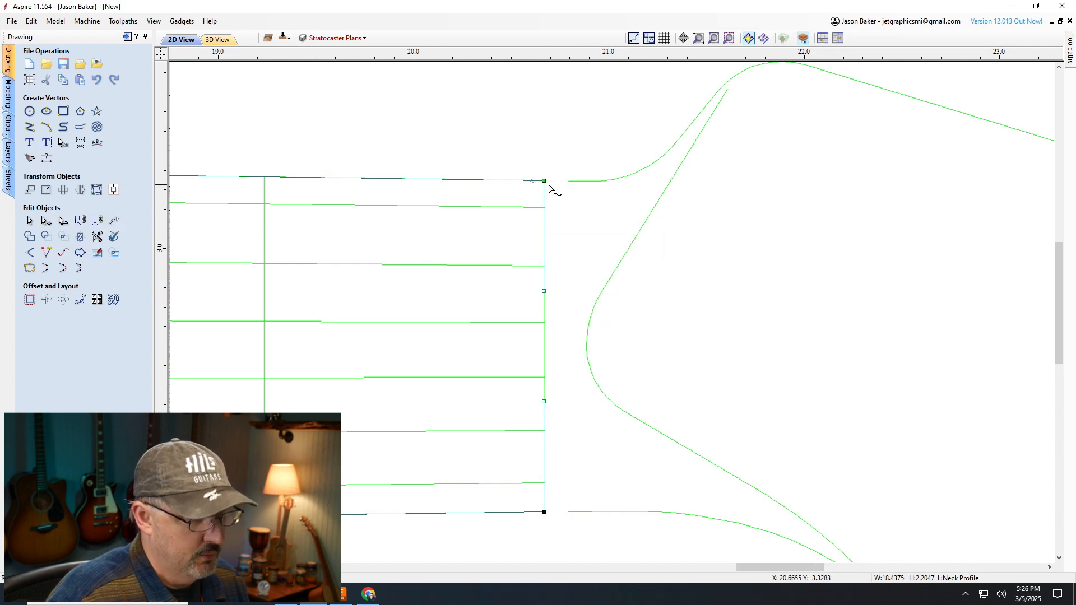
right_click(544, 511)
click(577, 396)
click(552, 296)
click(542, 291)
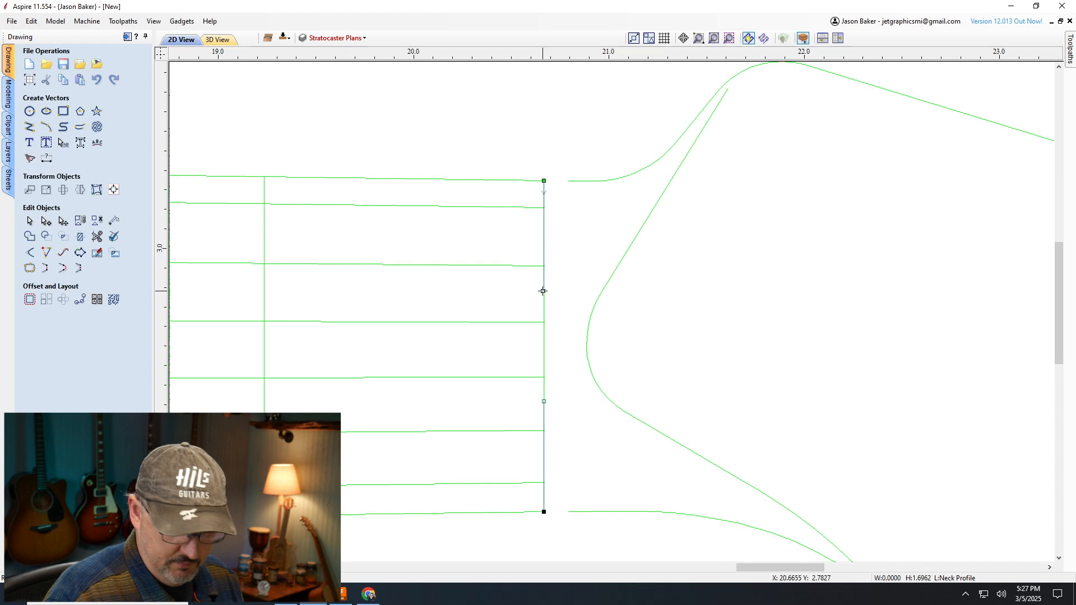
key(Delete)
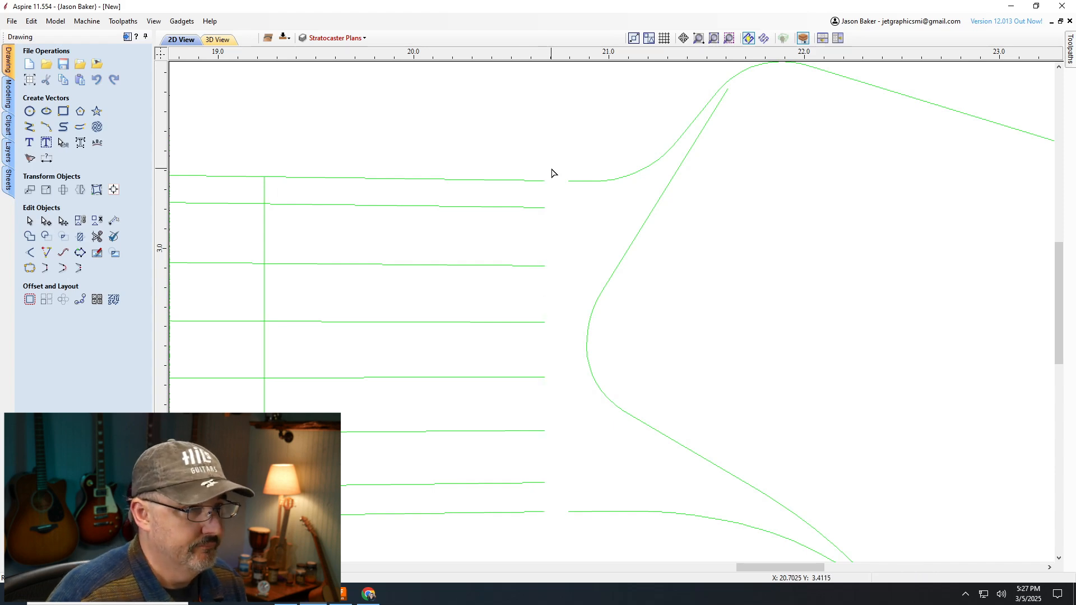
Cut the headstock outline where its upper transition curve begins and delete the short straight segment toward the nut
scroll(557, 180, up, 2)
scroll(610, 182, down, 2)
scroll(492, 161, up, 2)
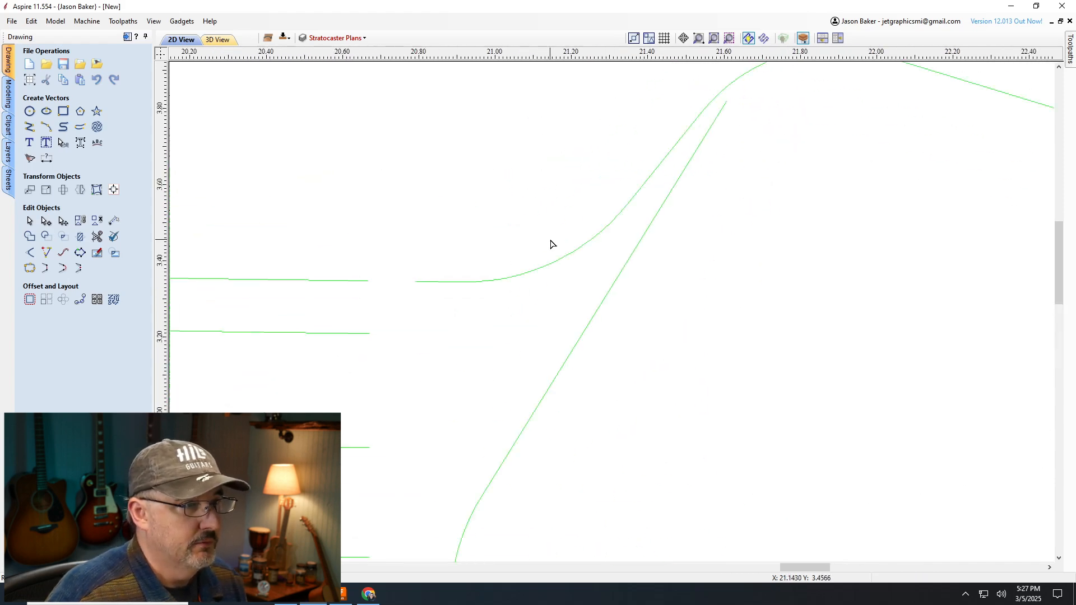
click(541, 269)
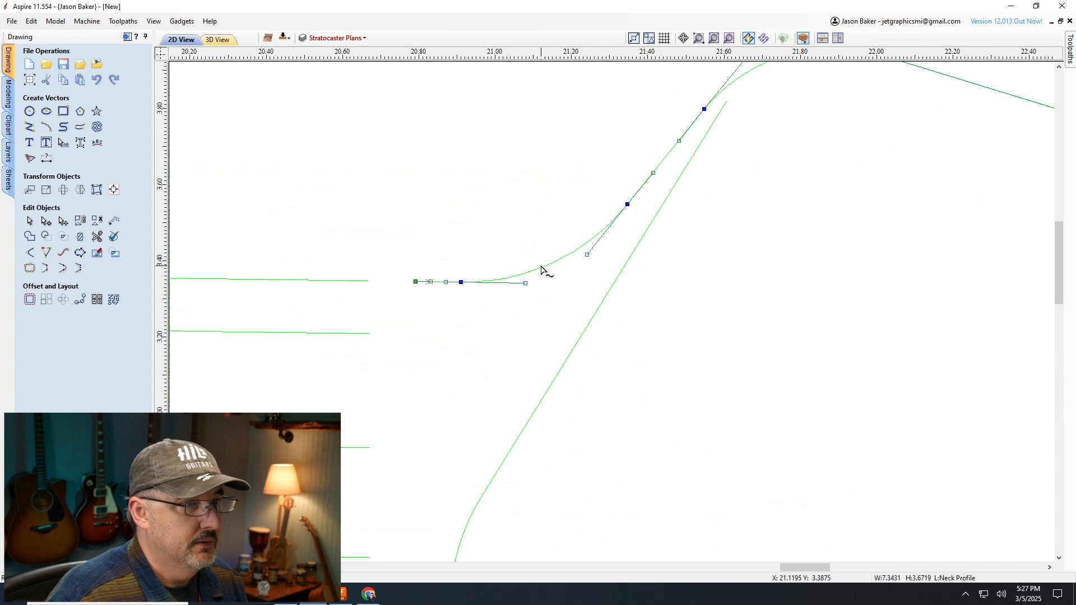
scroll(412, 299, up, 2)
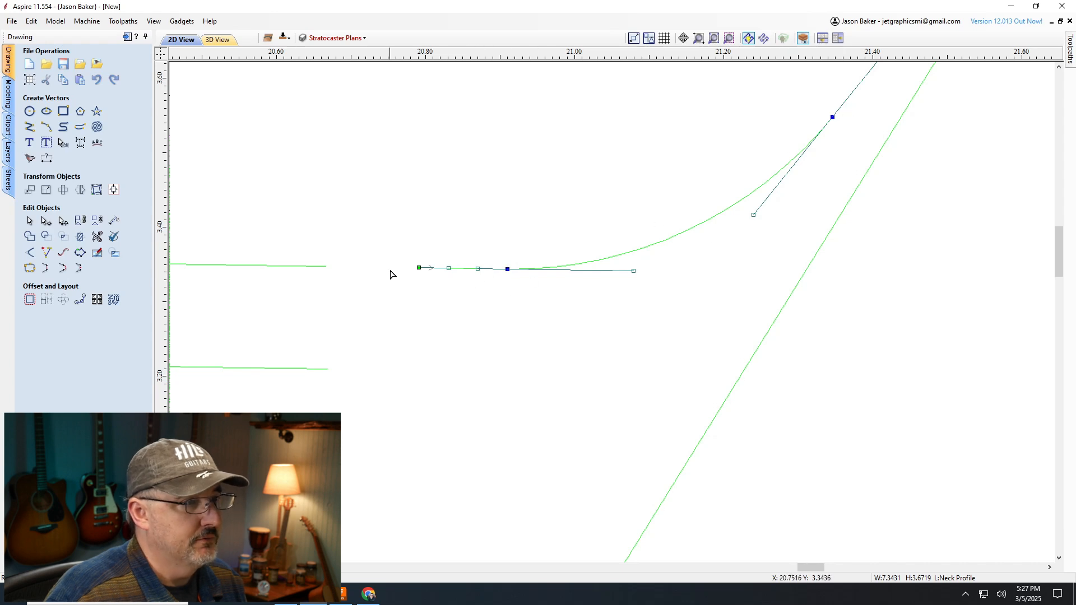
right_click(507, 269)
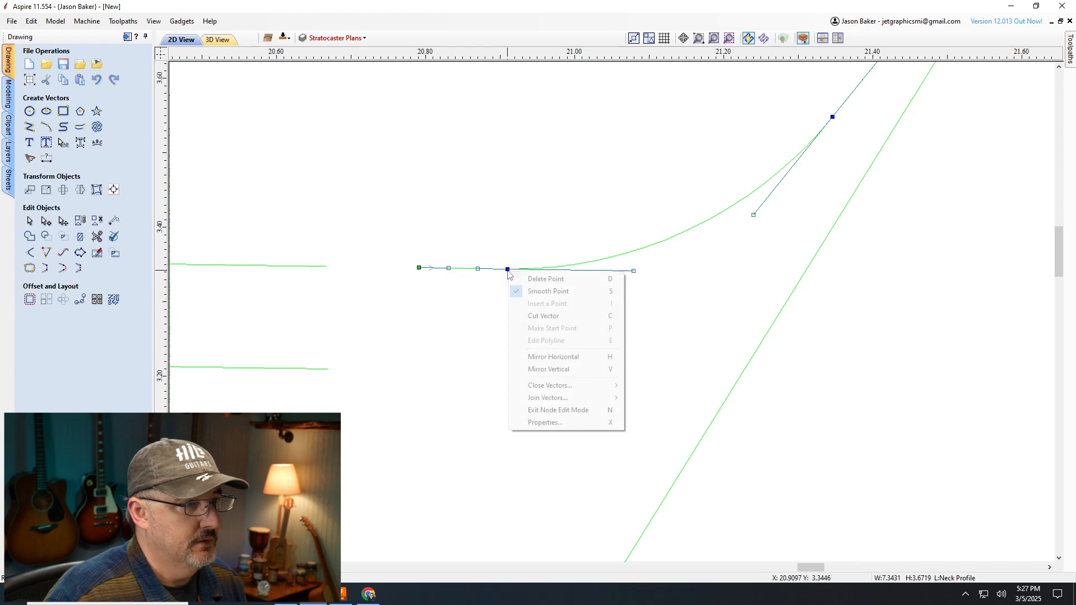
click(516, 317)
click(468, 276)
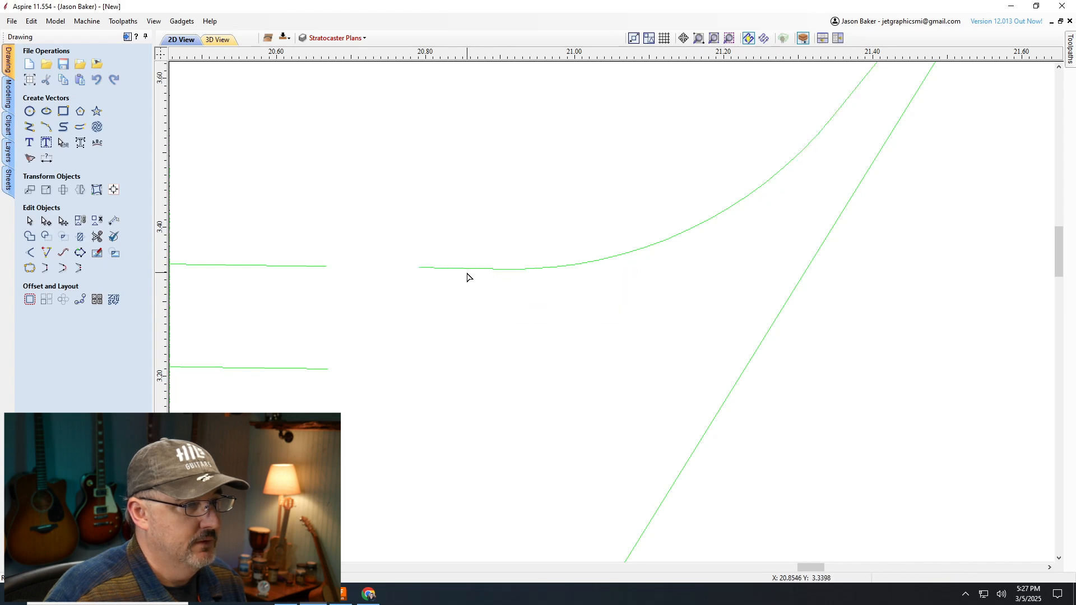
click(471, 269)
key(Delete)
Cut the lower headstock transition curve at its first smooth node and delete the short straight segment toward the nut
scroll(446, 226, up, 2)
scroll(493, 245, down, 6)
scroll(559, 422, down, 1)
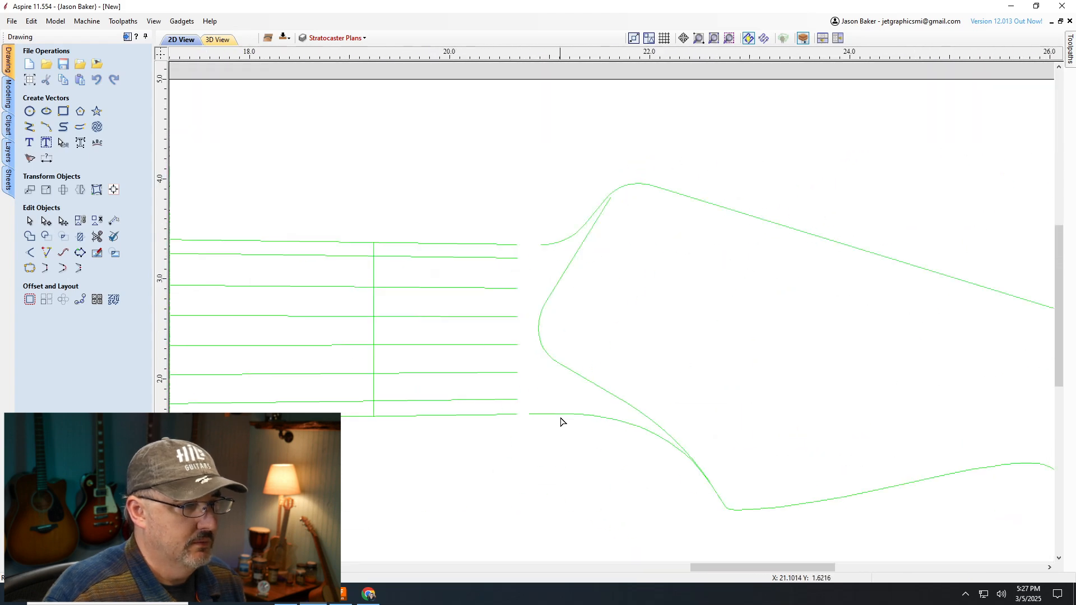
scroll(533, 430, up, 6)
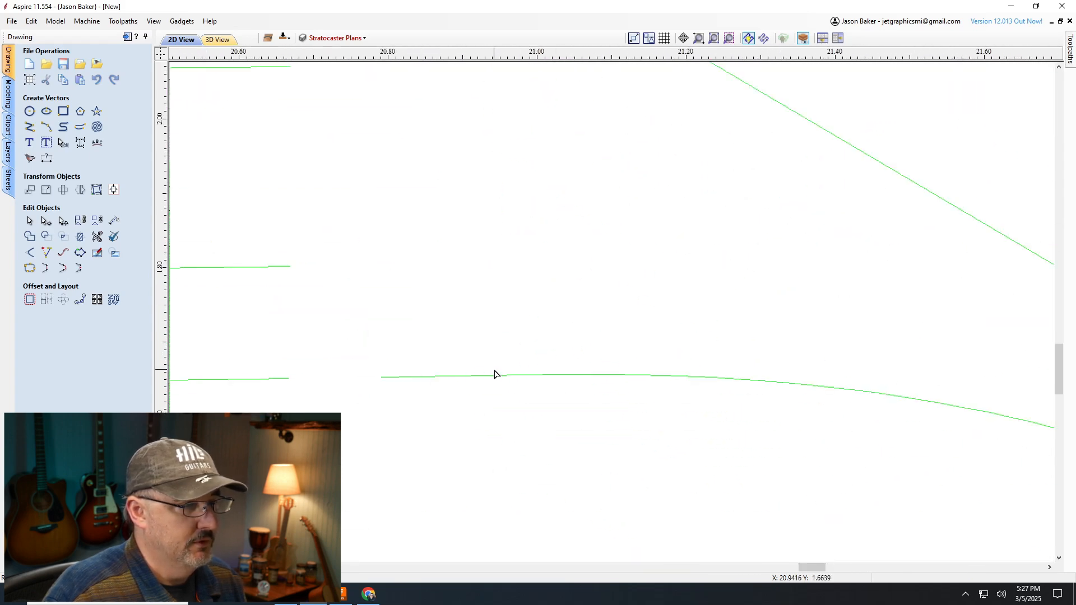
scroll(494, 374, down, 4)
click(546, 345)
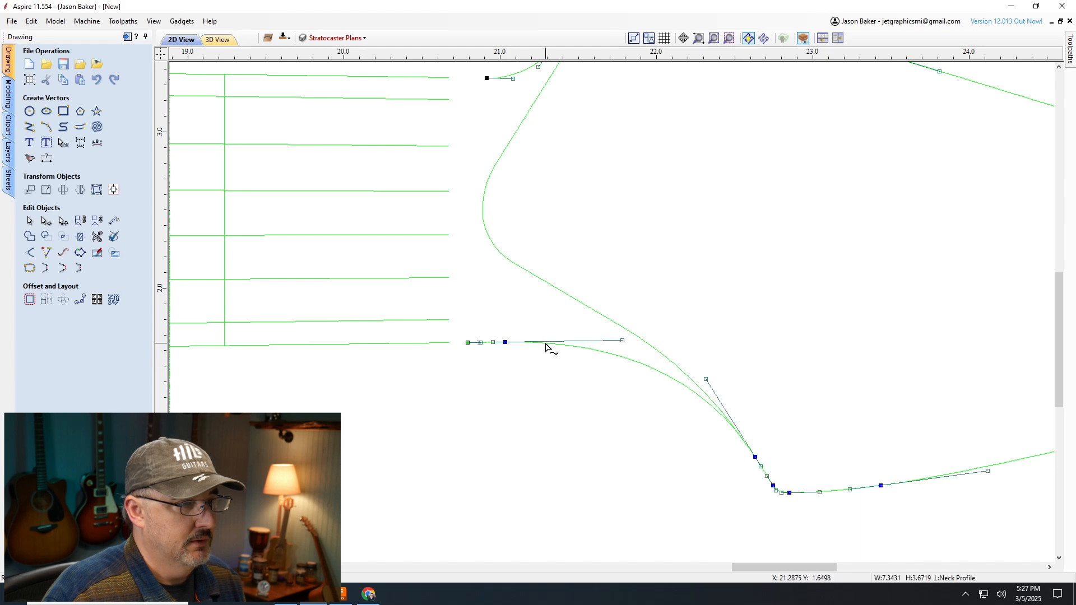
scroll(479, 367, up, 4)
right_click(581, 287)
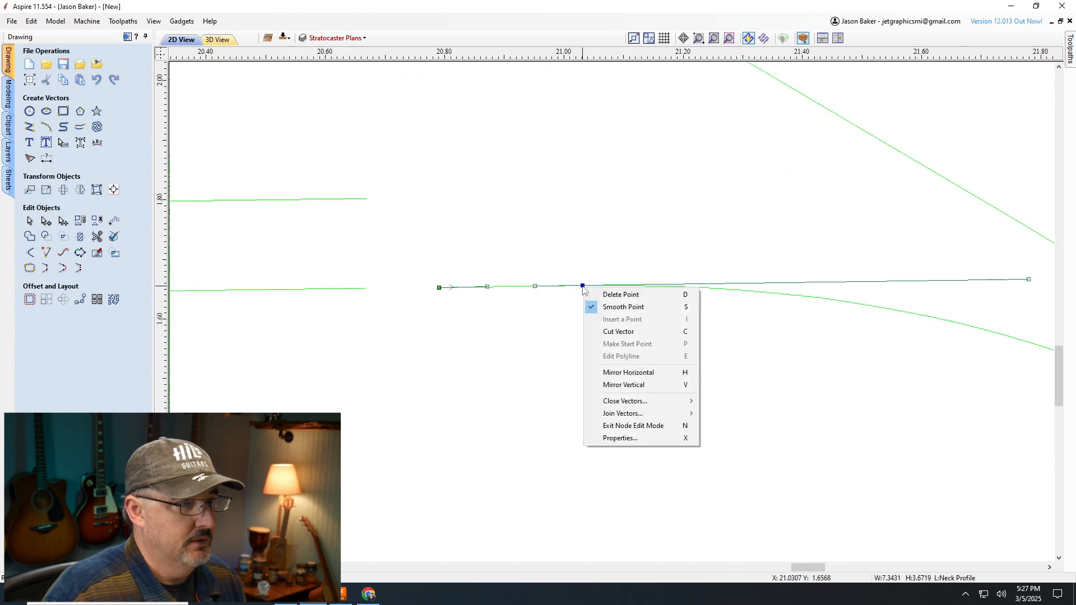
click(595, 332)
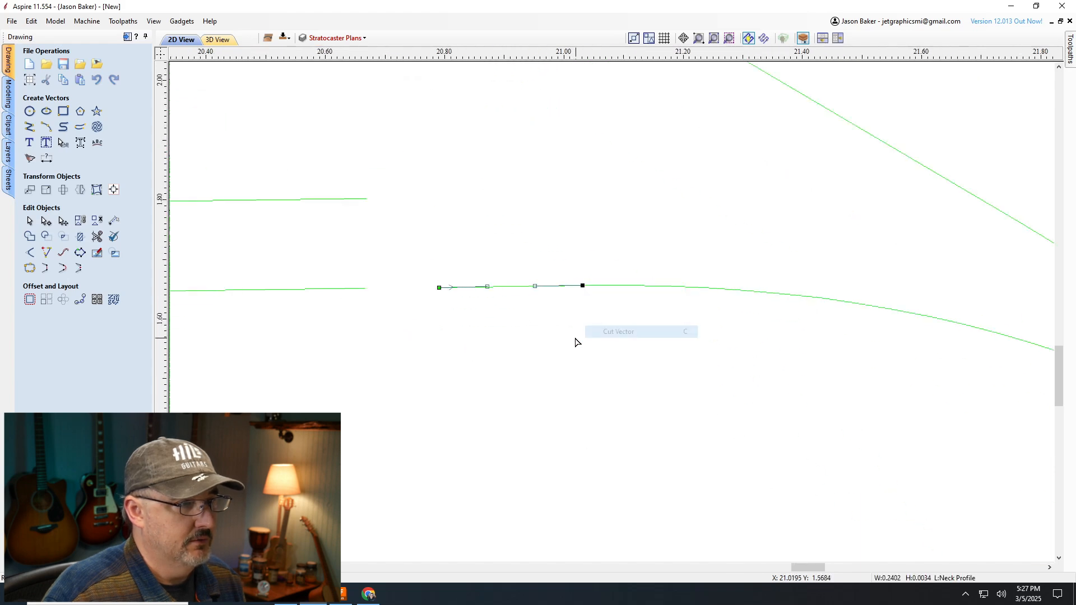
click(552, 288)
key(Delete)
Cut the neck outline at the two nodes where the rounded heel corners meet the long side edges
scroll(682, 306, up, 2)
scroll(766, 327, down, 8)
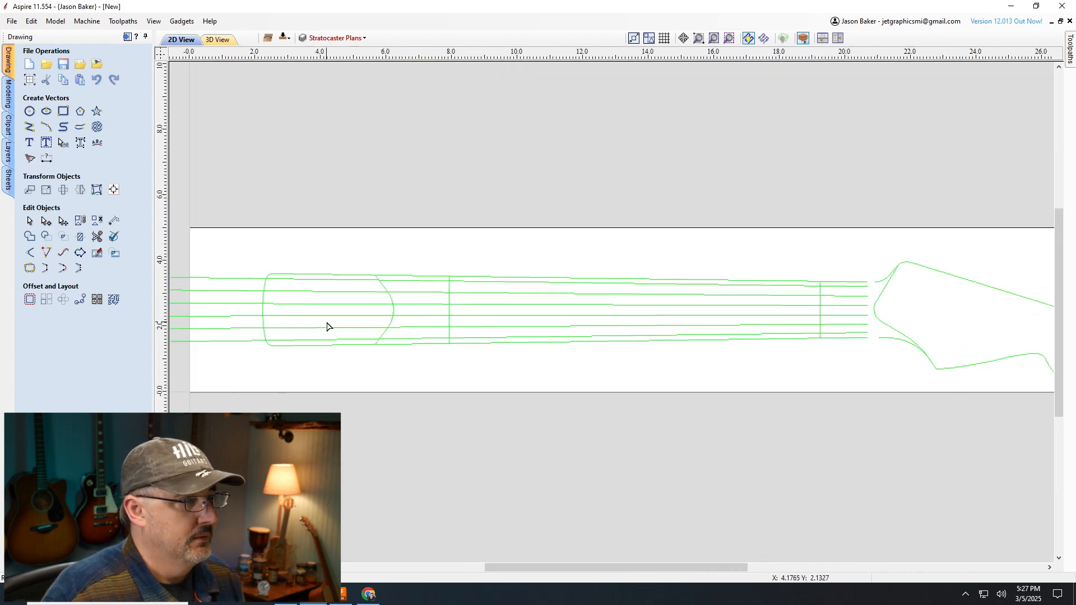
scroll(236, 314, down, 2)
scroll(314, 314, up, 4)
scroll(979, 324, down, 4)
scroll(698, 298, up, 3)
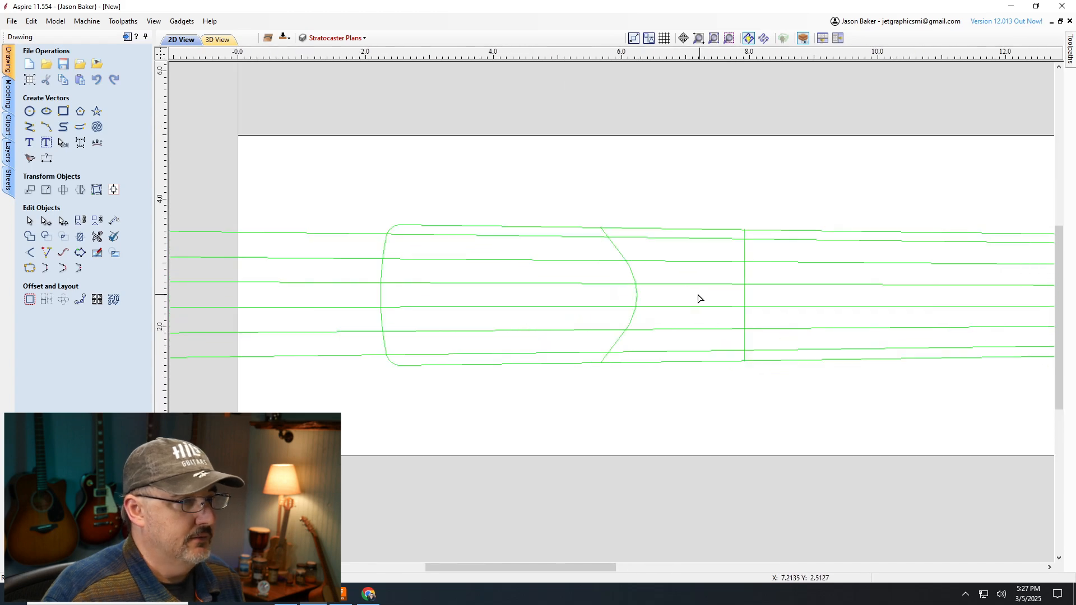
scroll(298, 238, up, 3)
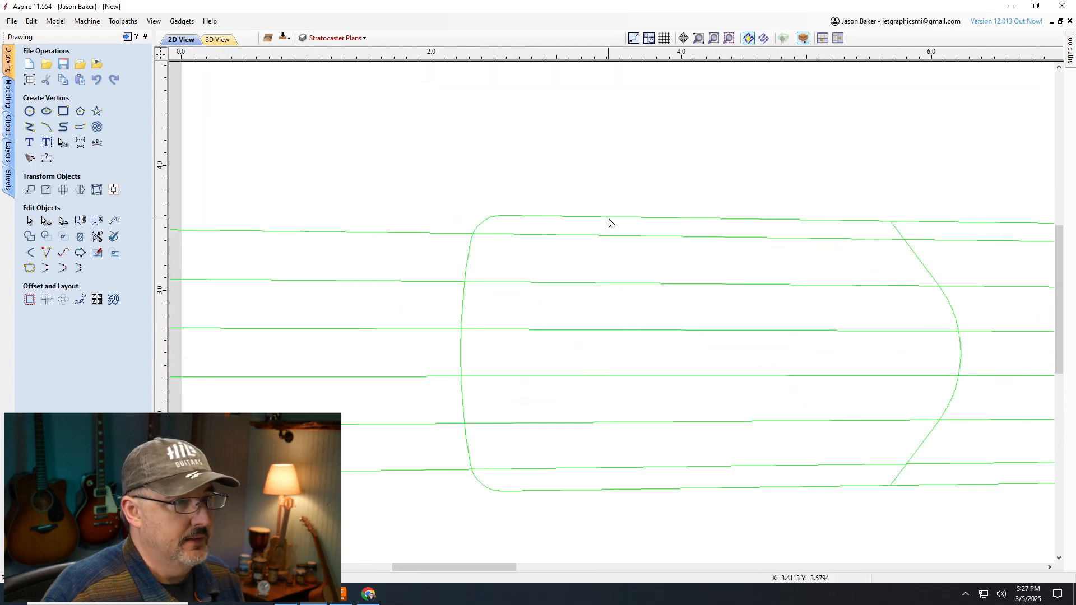
click(607, 219)
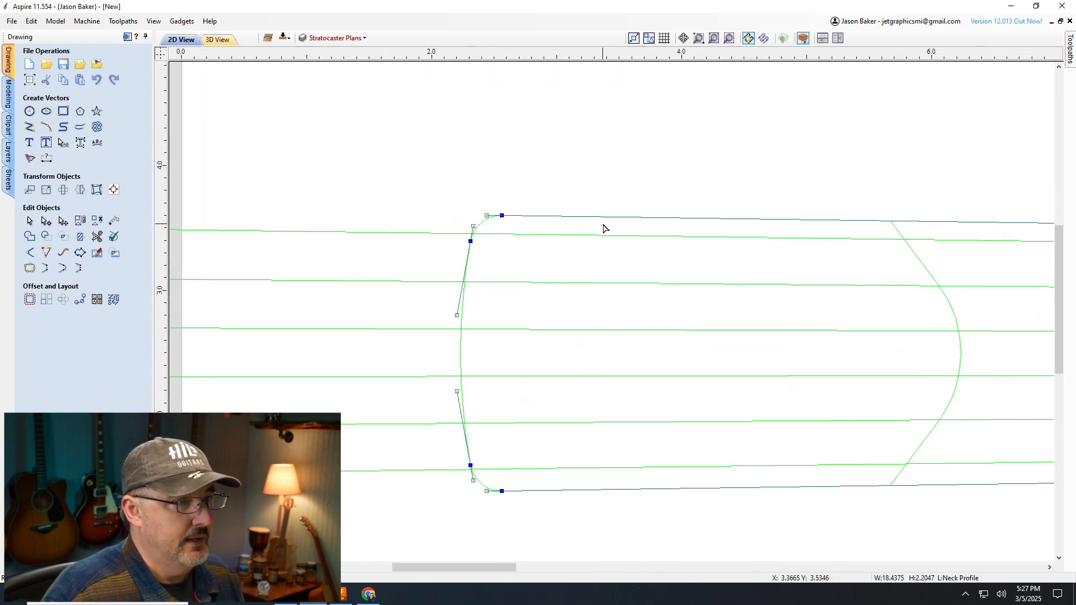
right_click(502, 215)
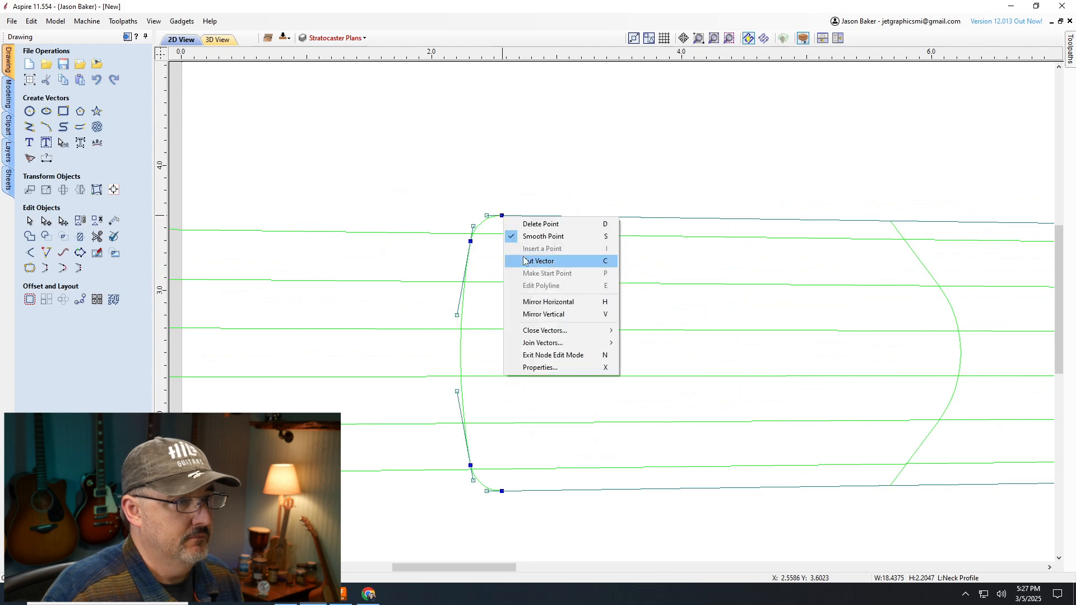
click(506, 259)
click(475, 478)
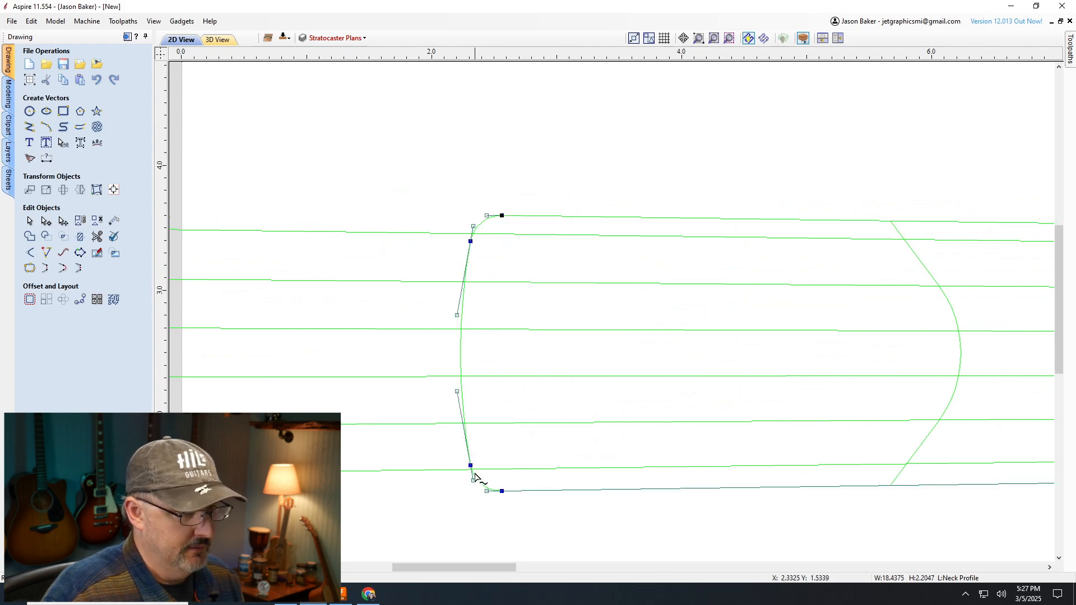
right_click(502, 492)
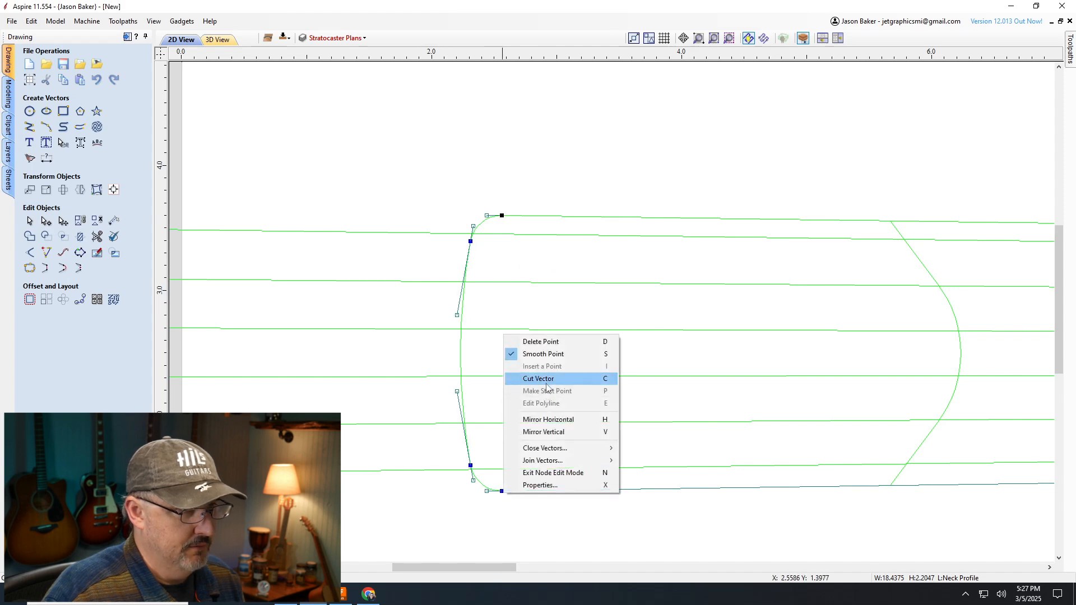
click(502, 379)
Delete the separated lower and upper long side edges of the neck, keeping the heel end curve
scroll(286, 363, down, 5)
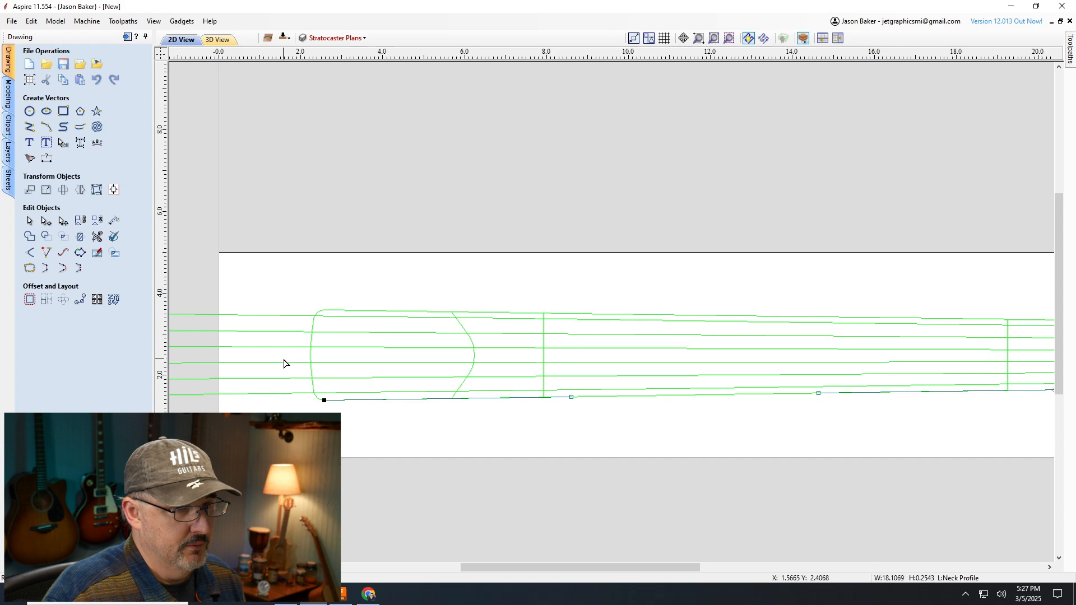
drag(816, 394, 804, 421)
scroll(508, 369, up, 3)
scroll(508, 370, down, 4)
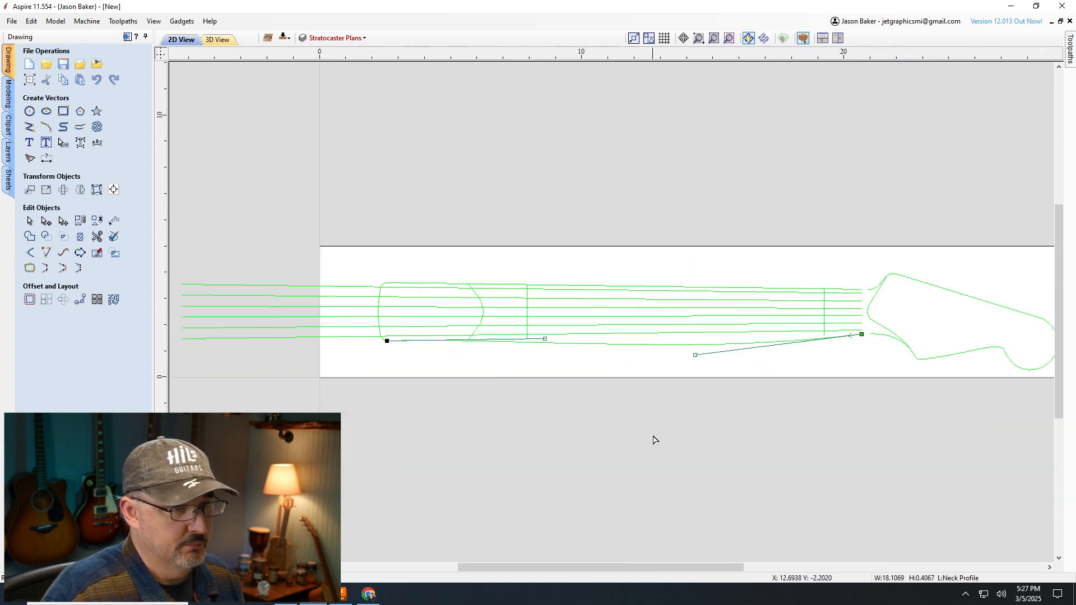
scroll(663, 370, up, 2)
click(615, 369)
click(623, 348)
key(Delete)
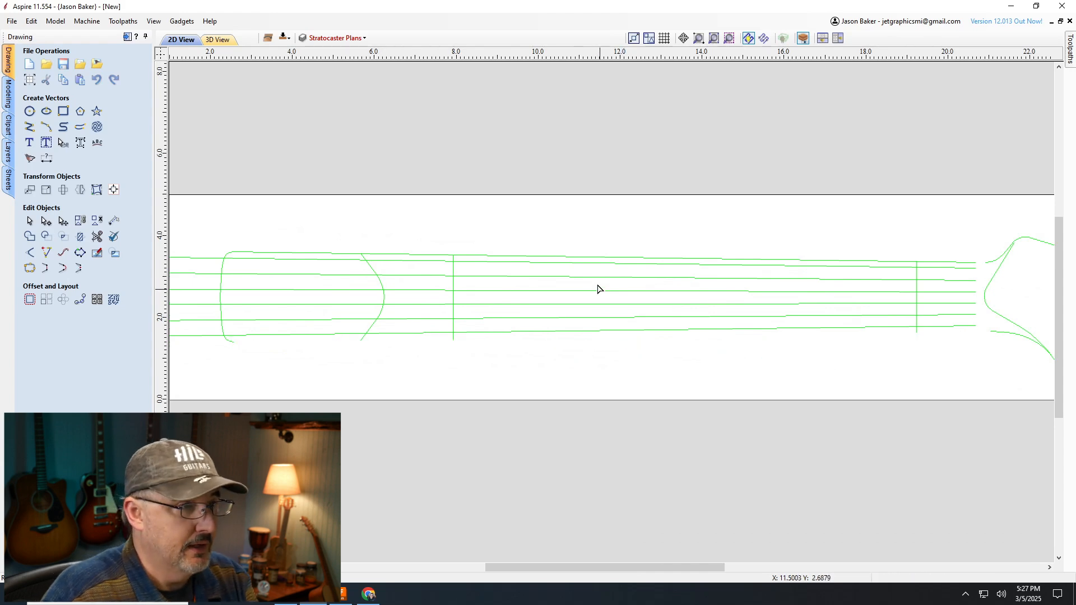
click(586, 261)
key(Delete)
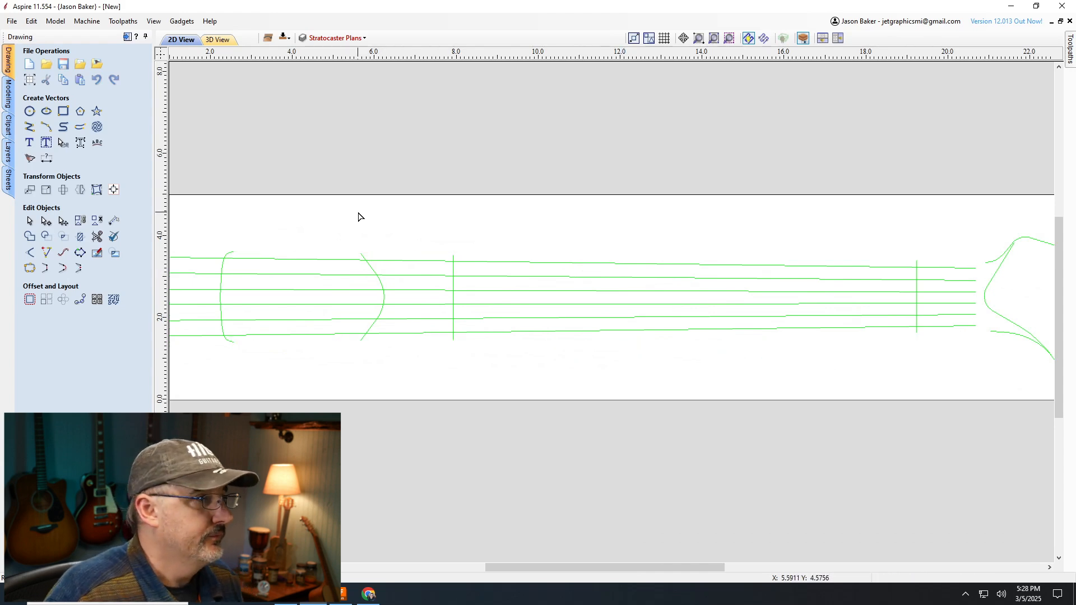
Try to draw the neck's upper side edge as a straight line about 18.35 inches long from the heel corner to the headstock curve
click(28, 129)
scroll(203, 230, down, 4)
scroll(216, 288, up, 6)
scroll(555, 294, down, 4)
scroll(556, 294, up, 3)
scroll(413, 292, up, 2)
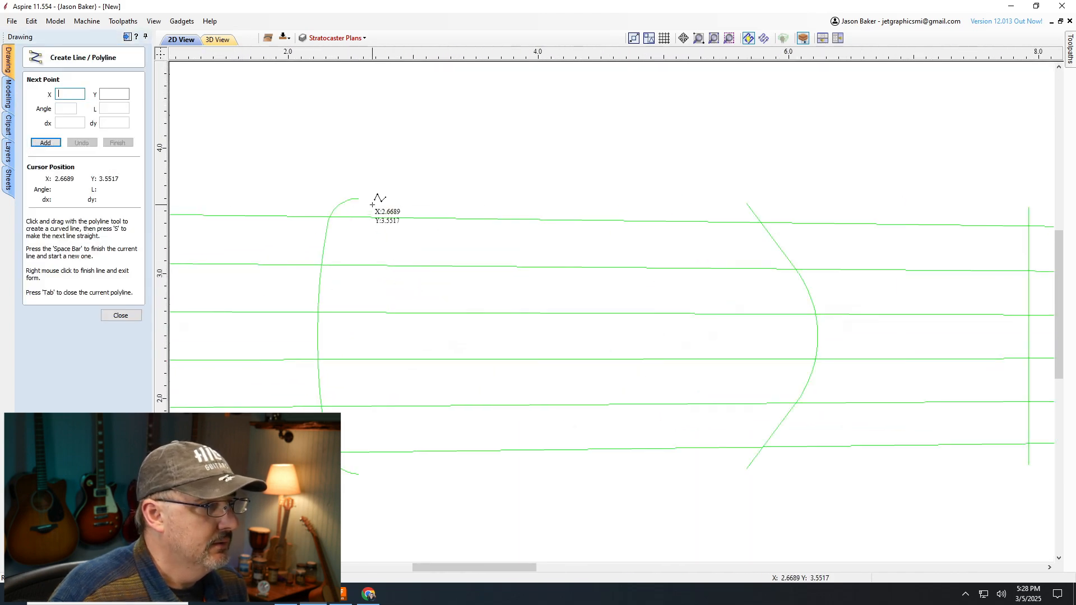
click(361, 200)
key(s)
scroll(320, 196, down, 4)
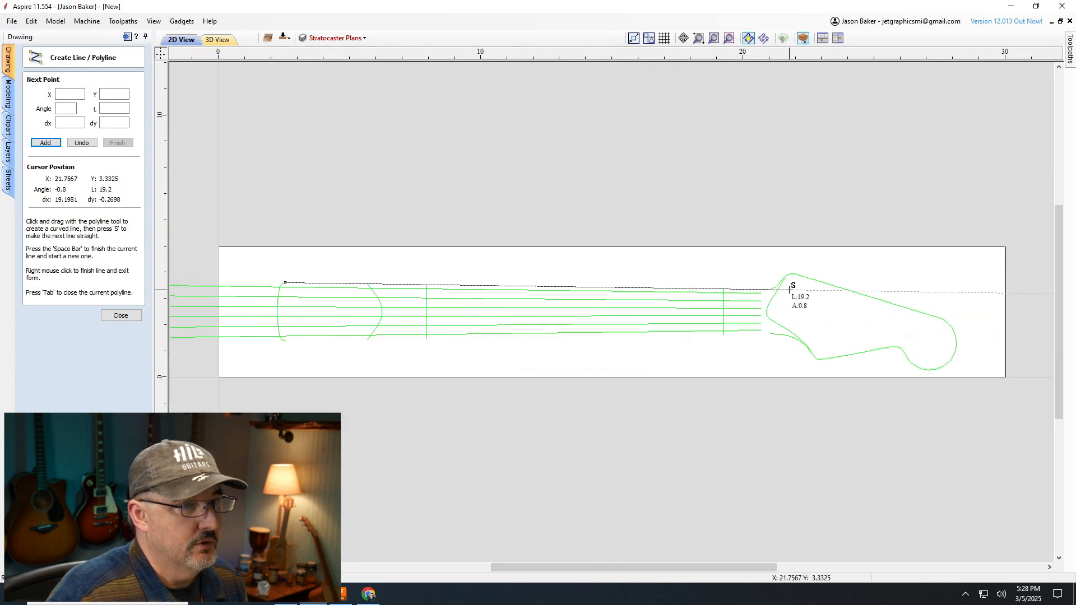
scroll(773, 278, up, 5)
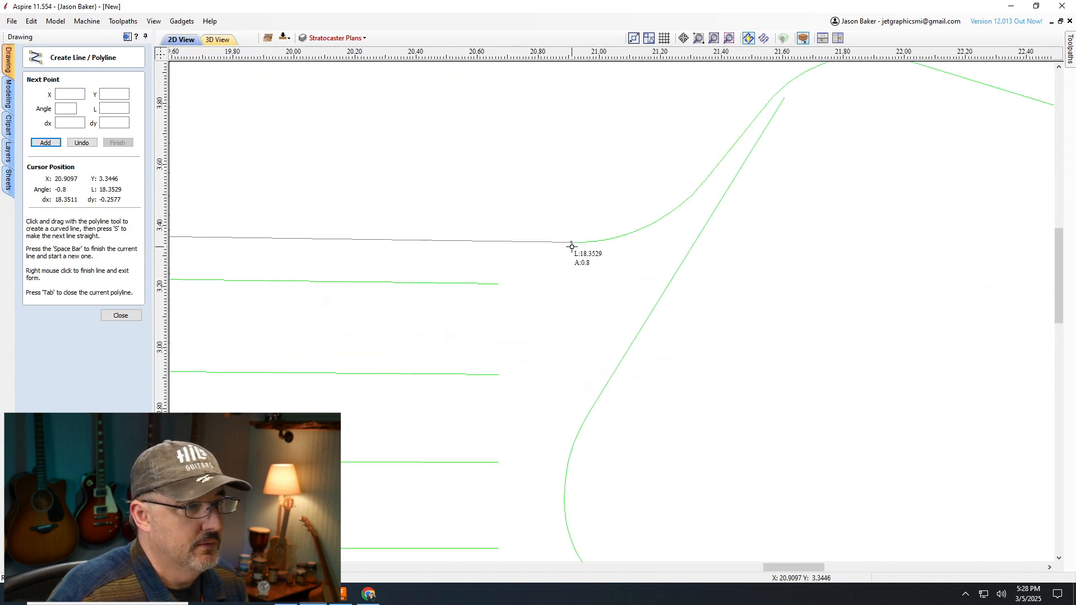
click(571, 243)
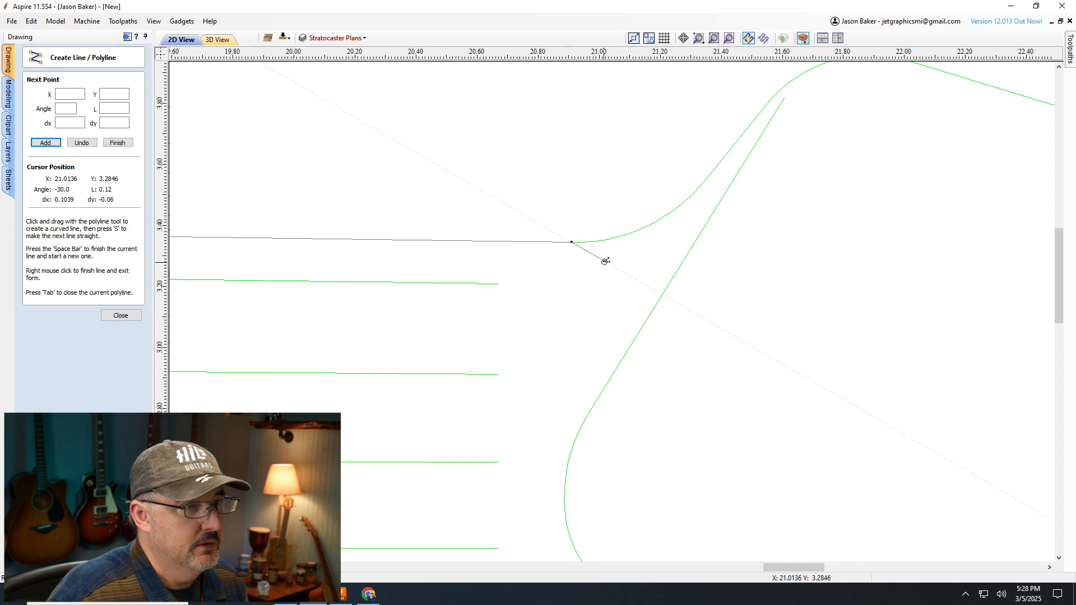
right_click(626, 258)
click(624, 195)
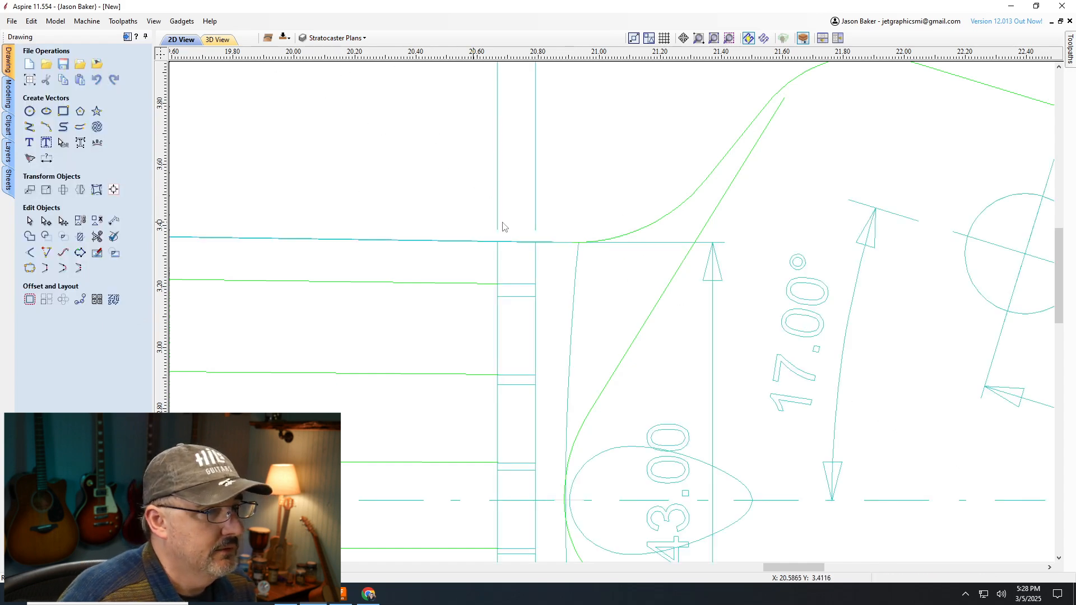
Hide the Stratocaster Plans layer and make Neck Profile the active layer
scroll(453, 229, up, 2)
scroll(448, 280, down, 6)
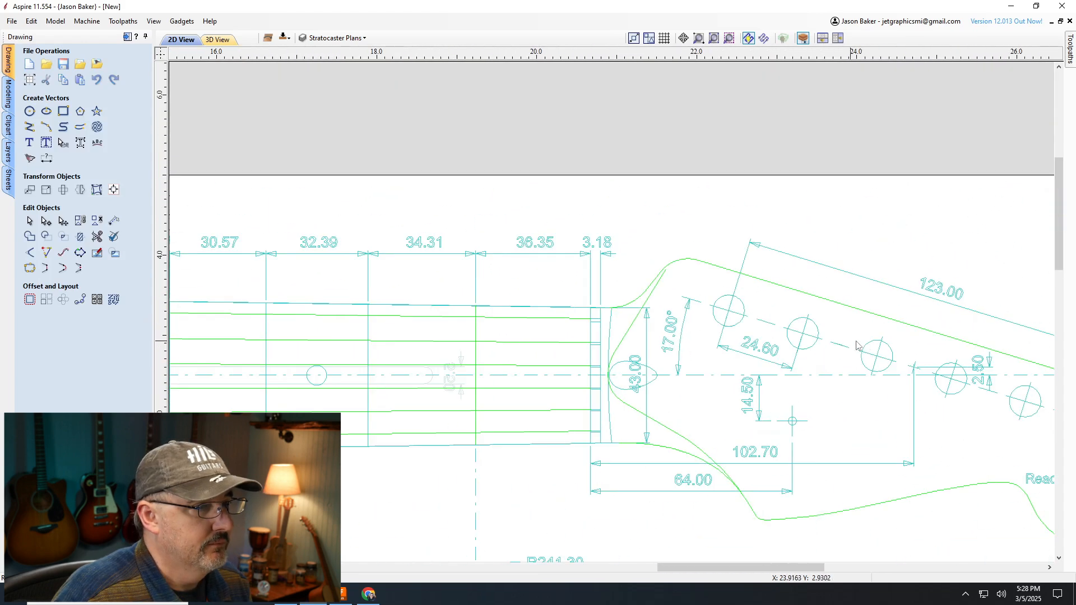
scroll(498, 313, up, 3)
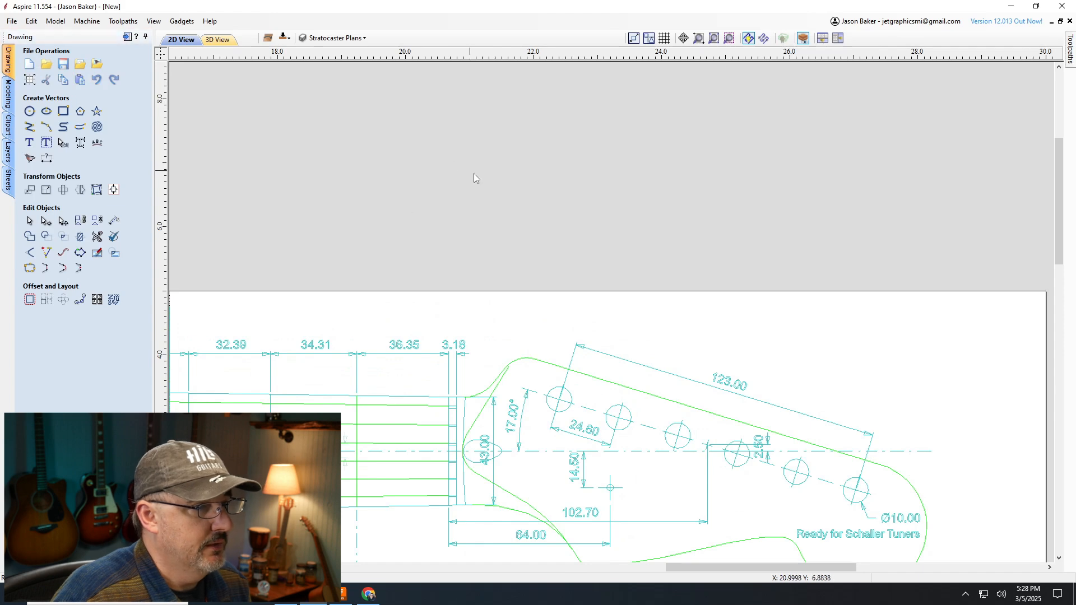
scroll(624, 194, down, 5)
scroll(437, 198, up, 3)
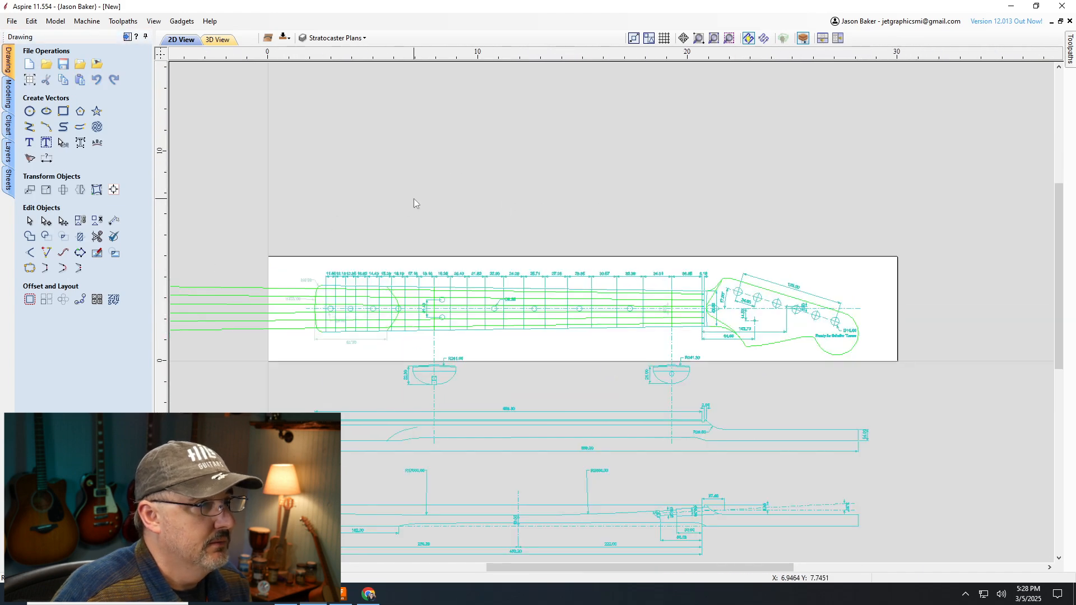
click(336, 37)
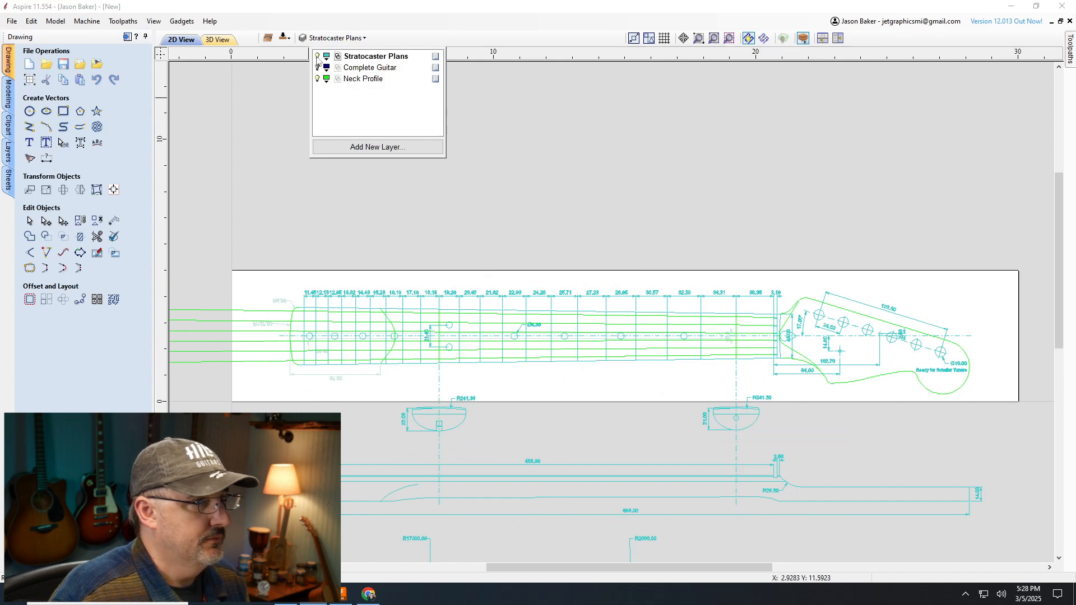
click(317, 56)
click(354, 79)
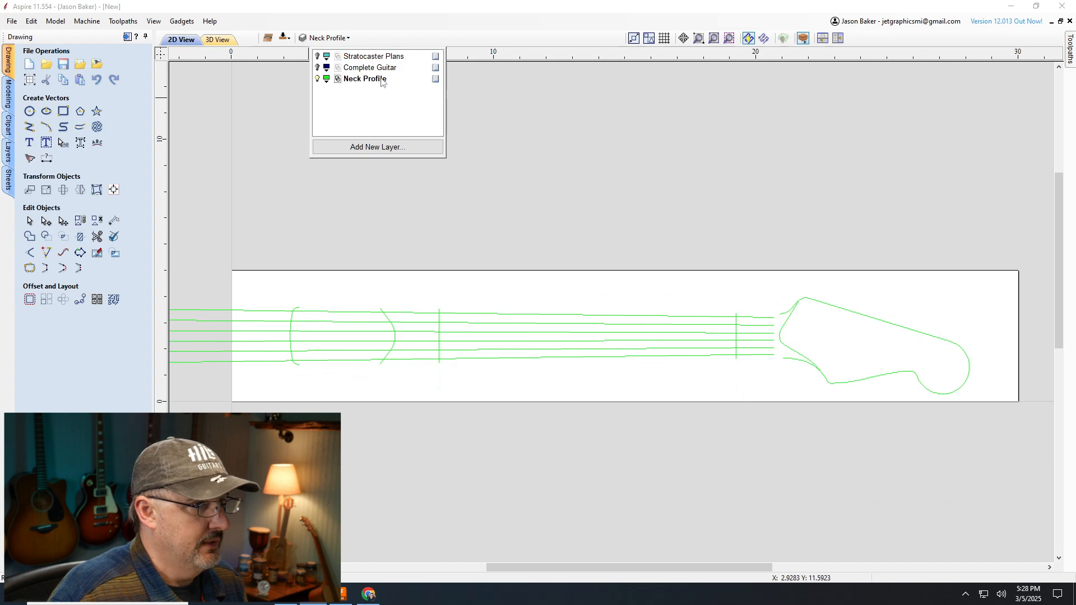
Draw the neck's upper side edge on the Neck Profile layer as a straight line about 18.35 inches long from heel corner to headstock curve
scroll(309, 333, up, 5)
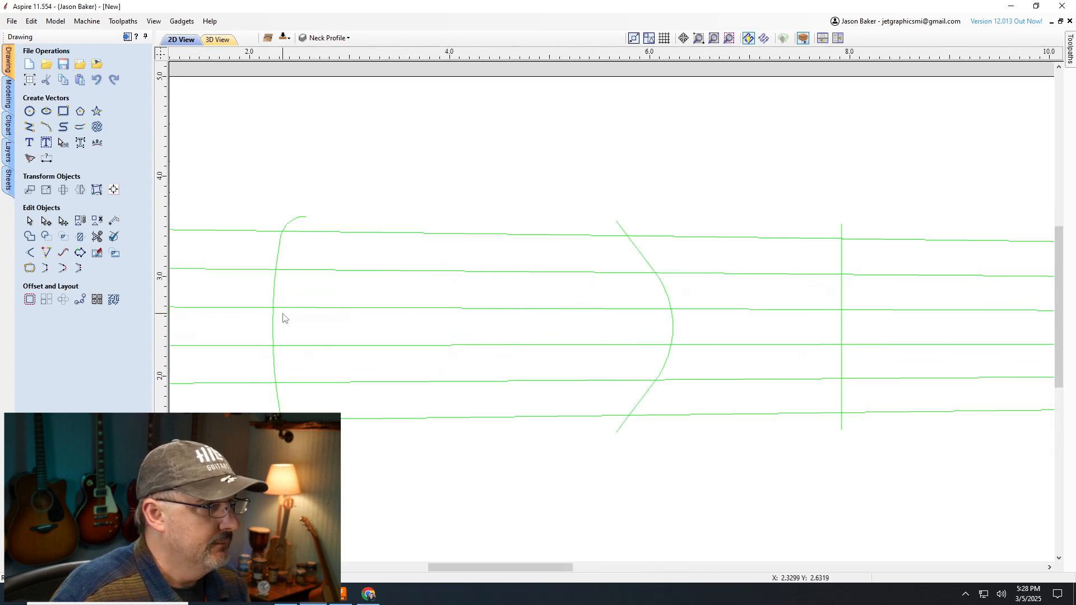
click(28, 129)
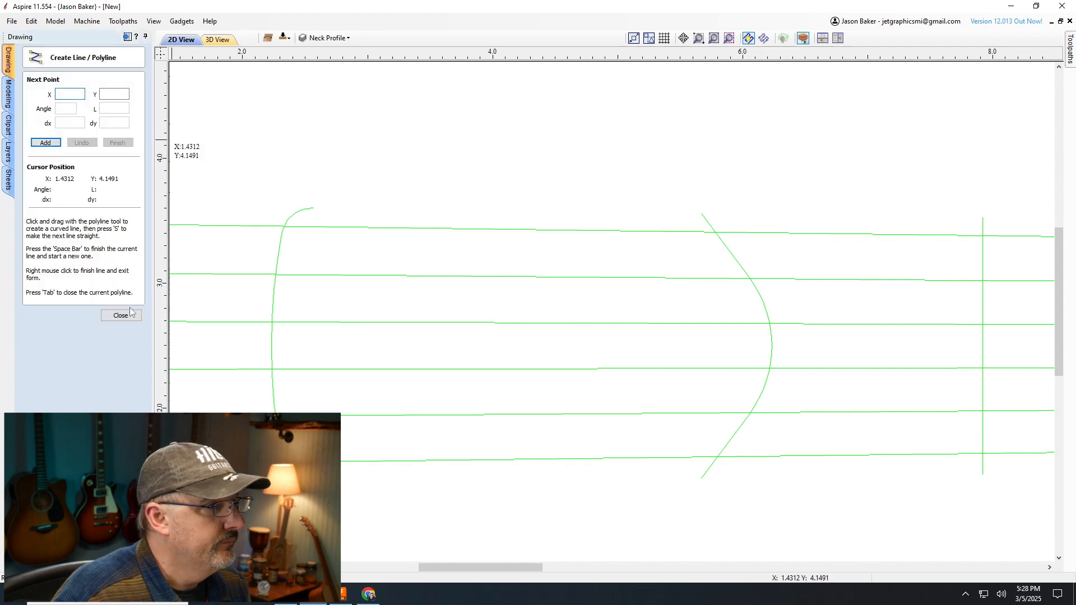
click(315, 208)
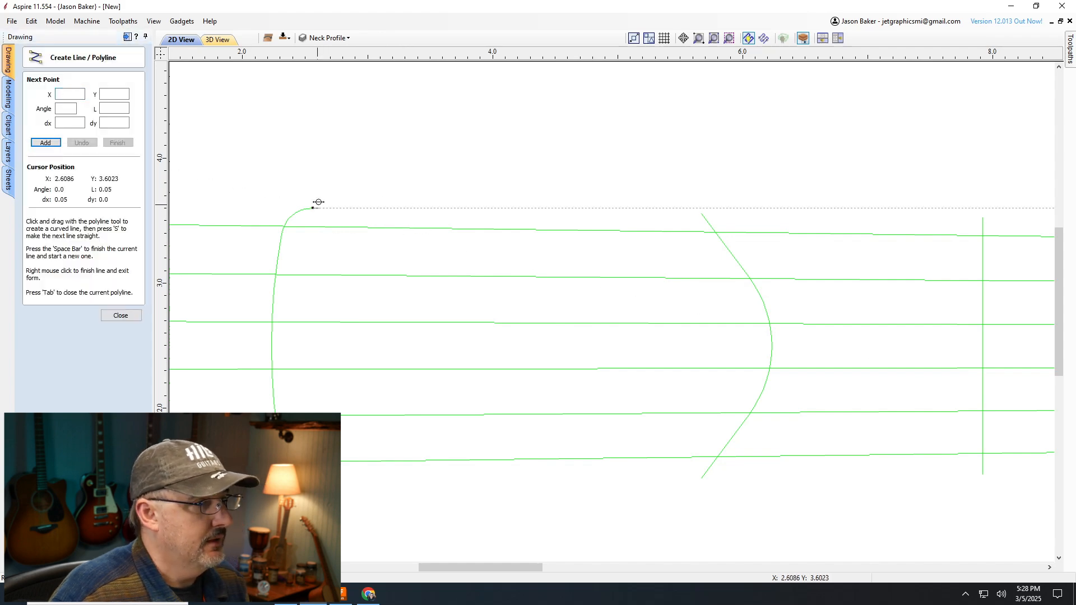
scroll(287, 200, down, 3)
scroll(360, 206, up, 4)
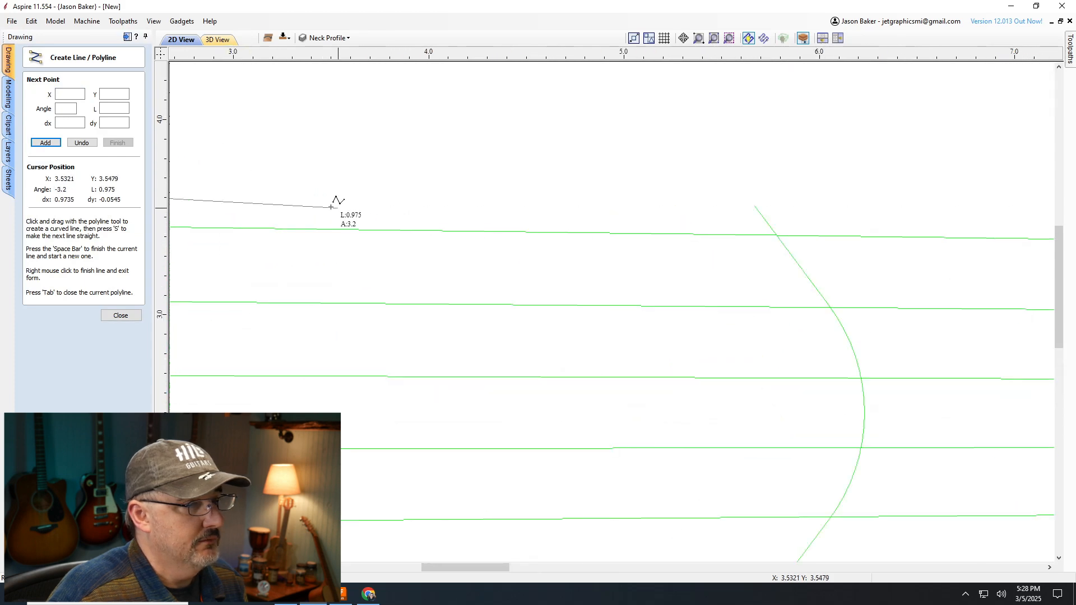
scroll(337, 202, down, 6)
scroll(811, 197, down, 2)
scroll(796, 291, up, 8)
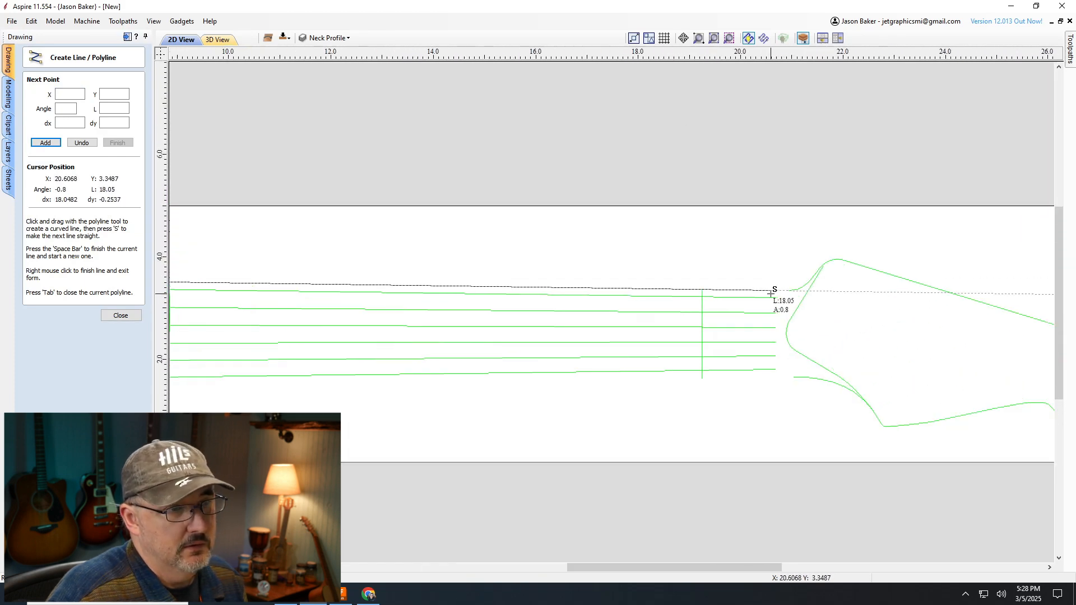
scroll(815, 295, up, 1)
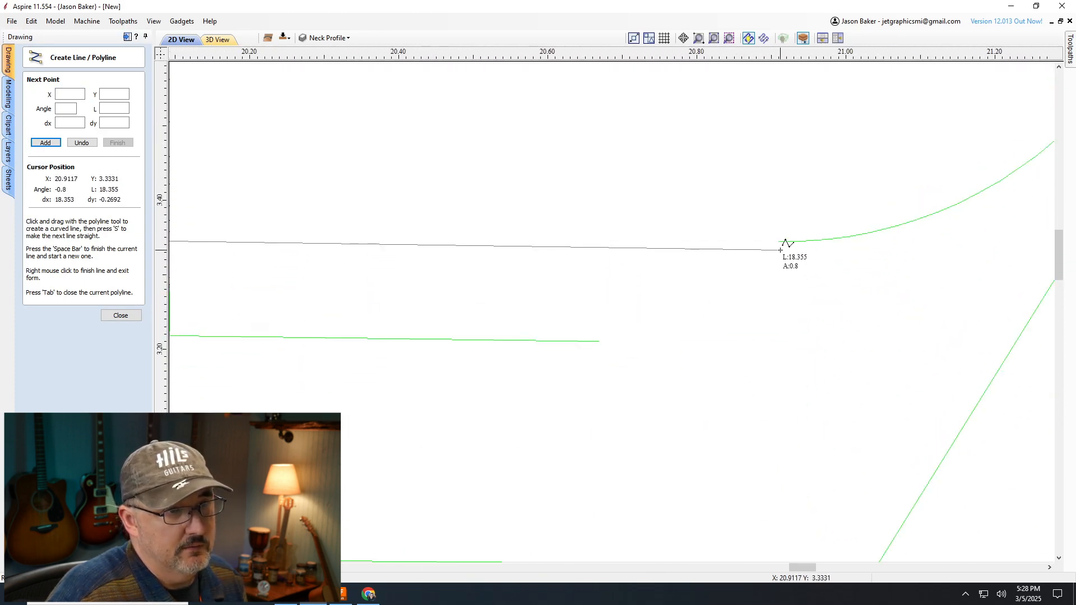
click(790, 259)
right_click(783, 304)
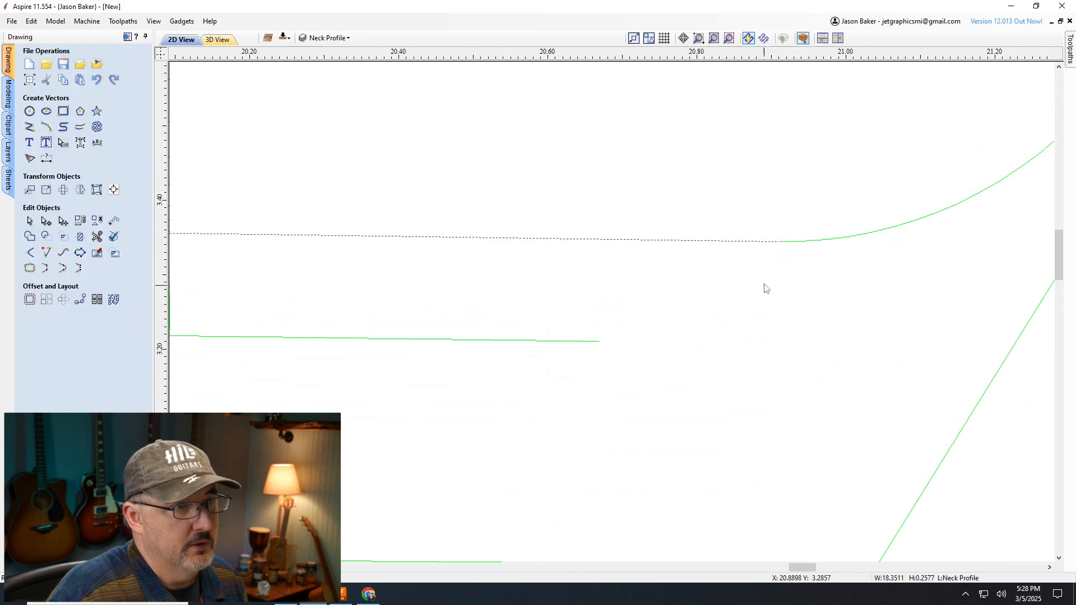
click(767, 221)
scroll(797, 211, down, 3)
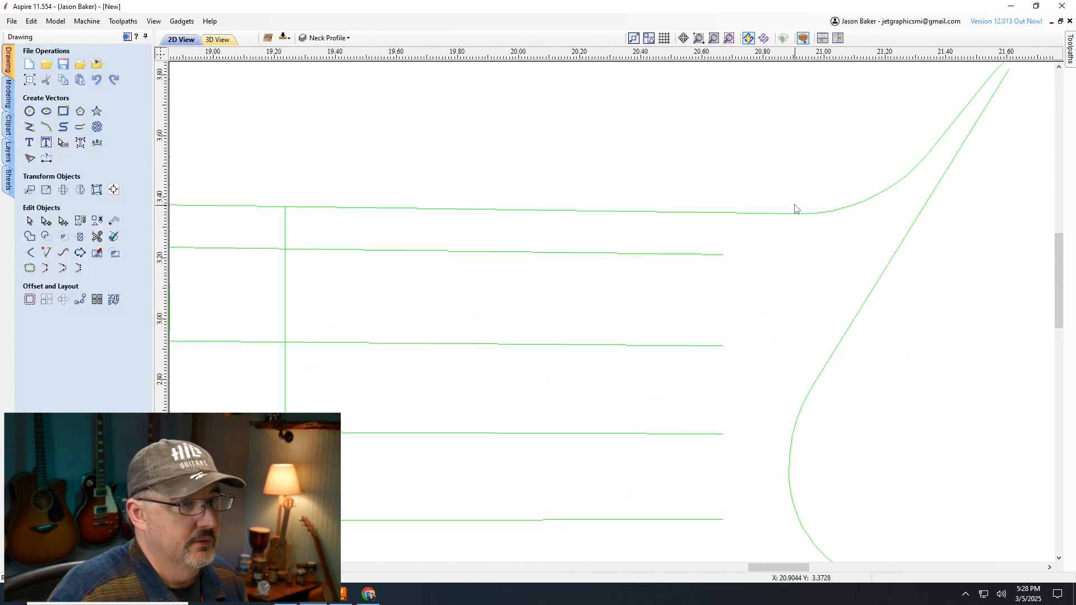
Draw the neck's lower side edge as a straight line about 18.47 inches long from the lower heel corner to the lower headstock curve
scroll(795, 206, down, 12)
scroll(452, 335, up, 5)
scroll(223, 374, up, 3)
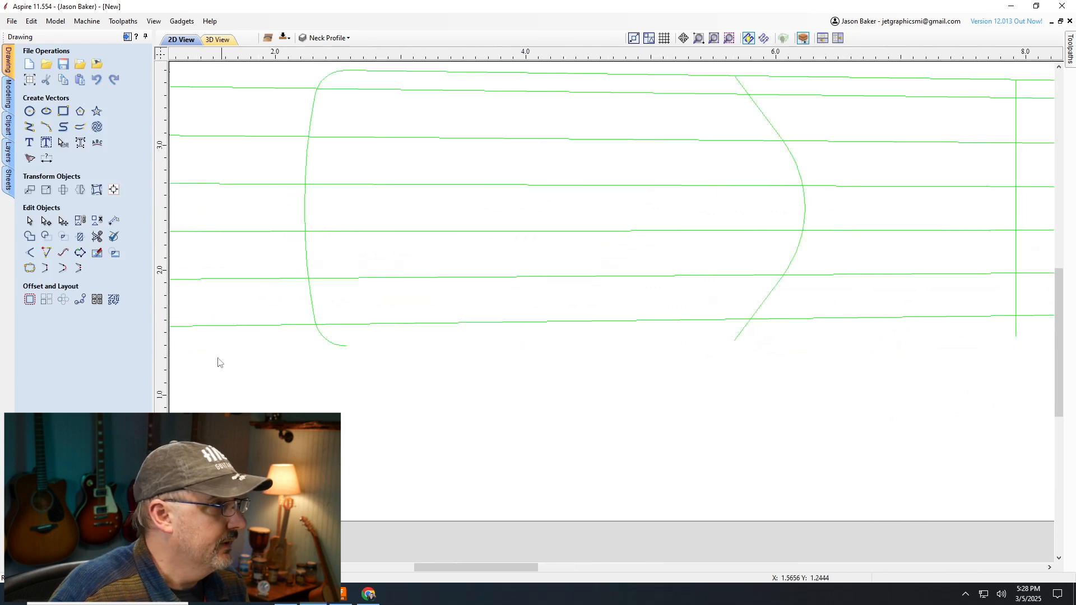
click(29, 127)
click(346, 347)
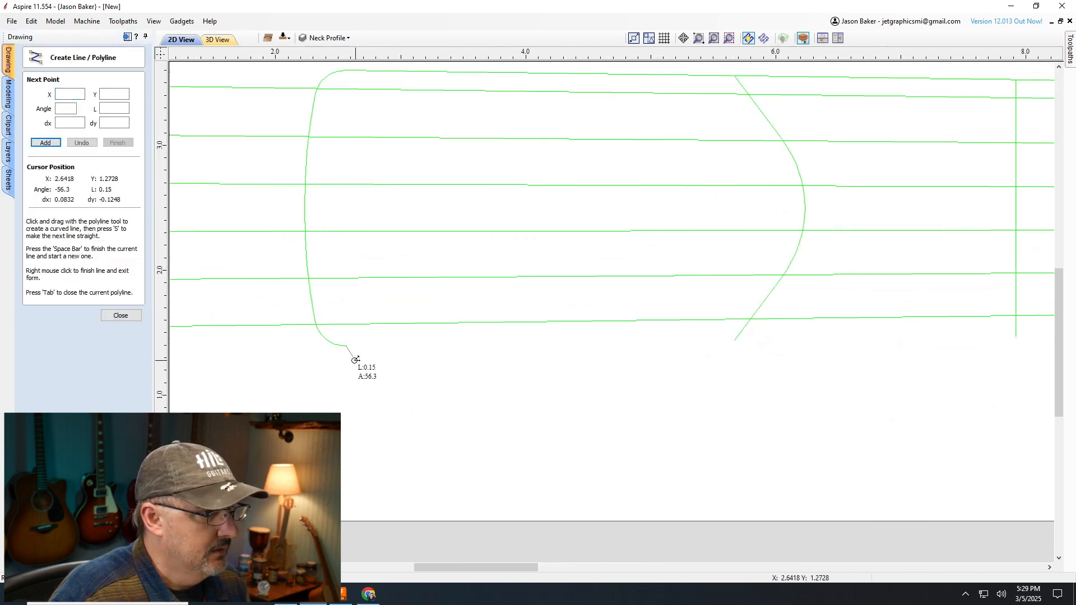
scroll(336, 353, up, 5)
scroll(289, 340, down, 10)
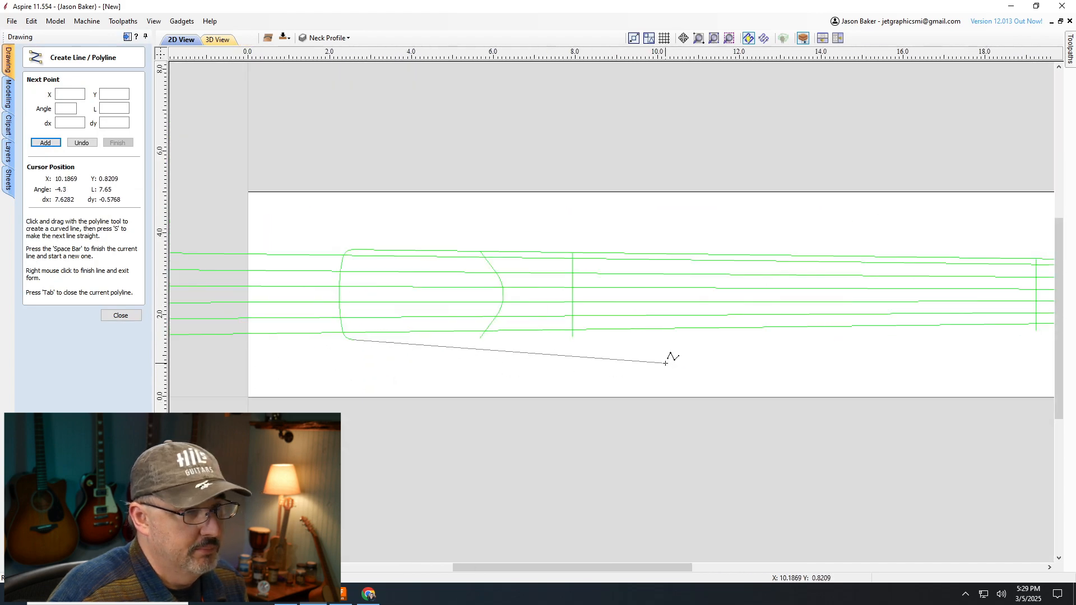
scroll(756, 374, up, 10)
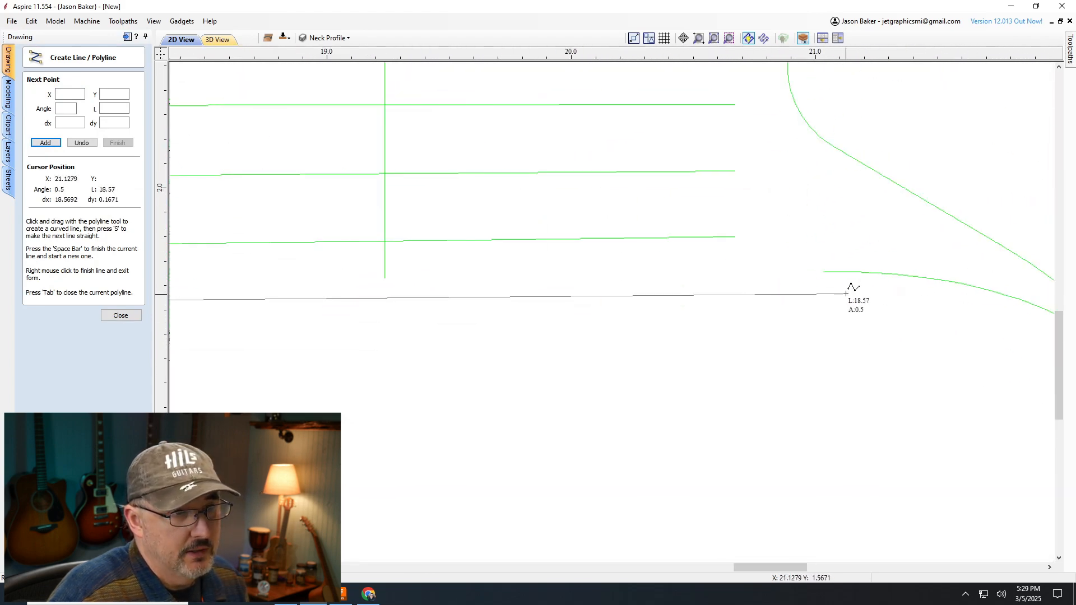
scroll(648, 303, down, 3)
scroll(648, 319, up, 2)
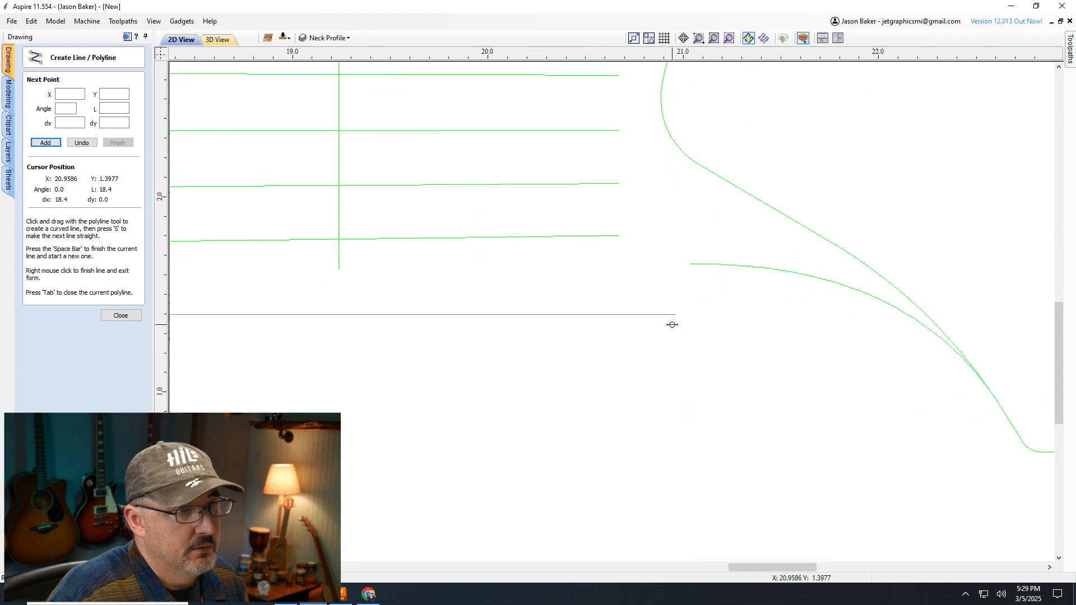
click(695, 275)
right_click(717, 384)
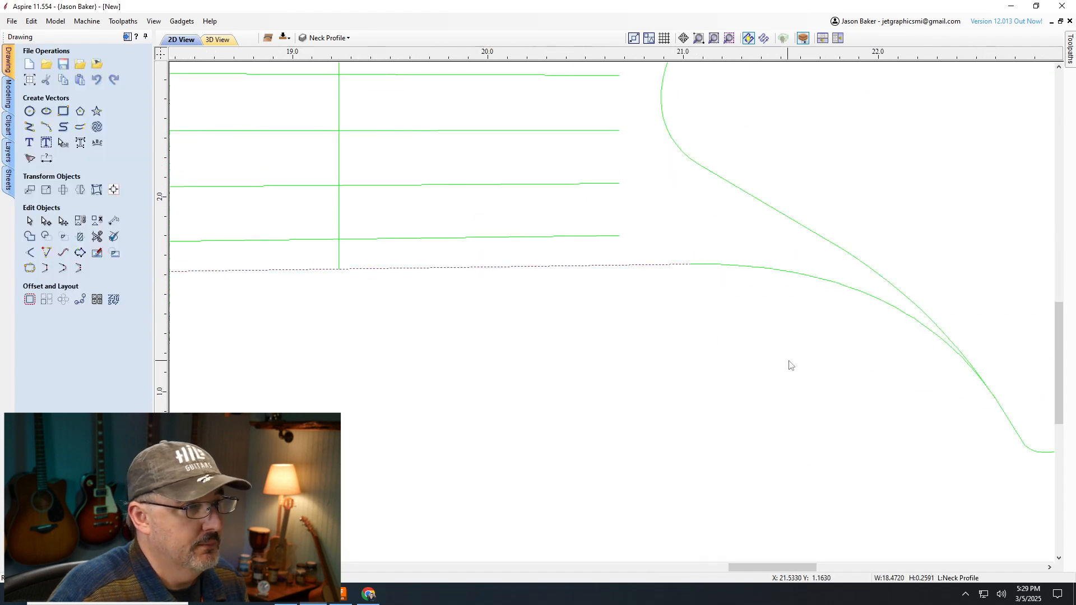
scroll(790, 365, down, 4)
click(765, 260)
scroll(712, 278, down, 2)
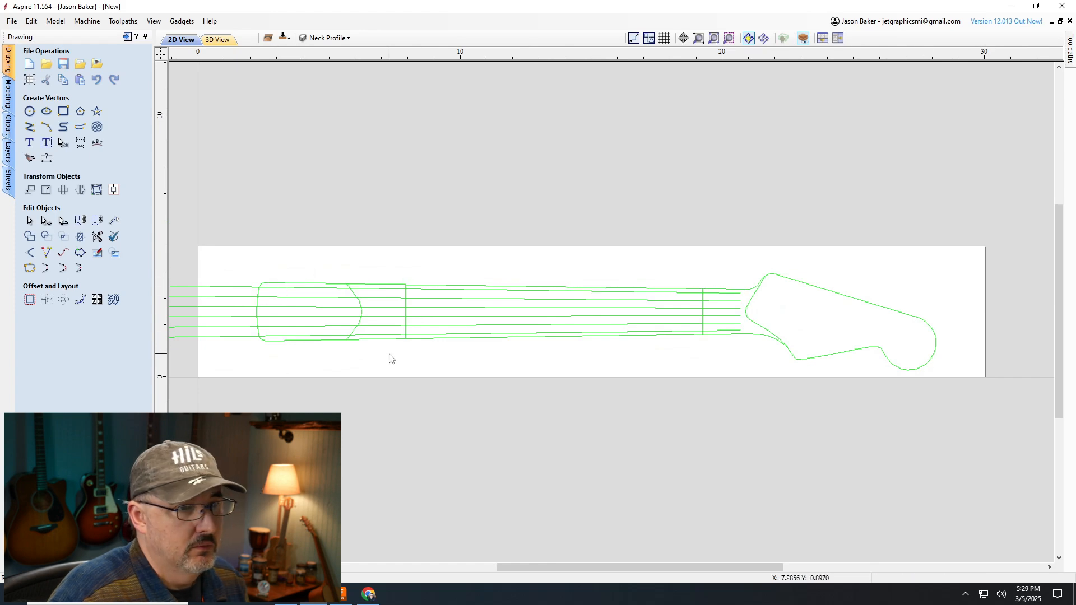
Select the headstock outline, both straight side edges and the heel curve, and join them into one closed vector
scroll(818, 354, up, 3)
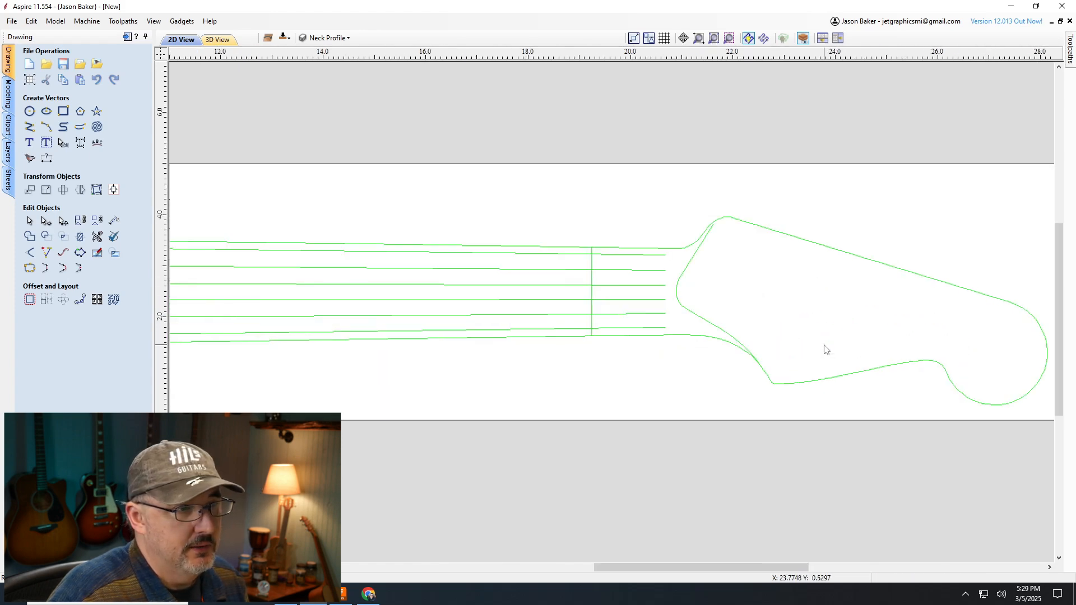
click(699, 338)
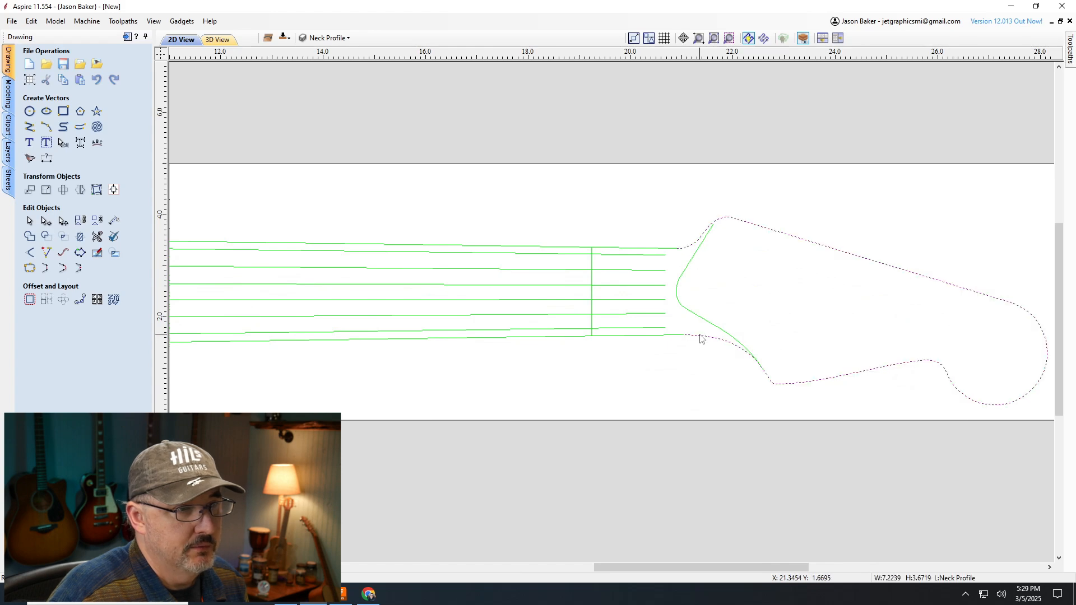
shift+click(662, 248)
shift+click(643, 336)
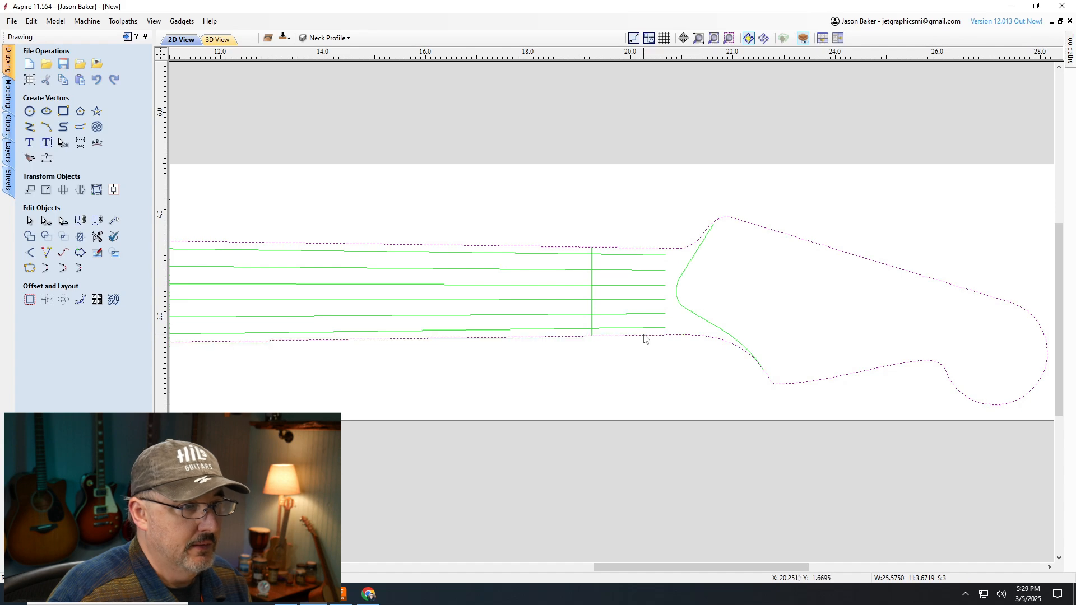
scroll(905, 319, down, 1)
scroll(977, 348, down, 1)
scroll(336, 324, up, 1)
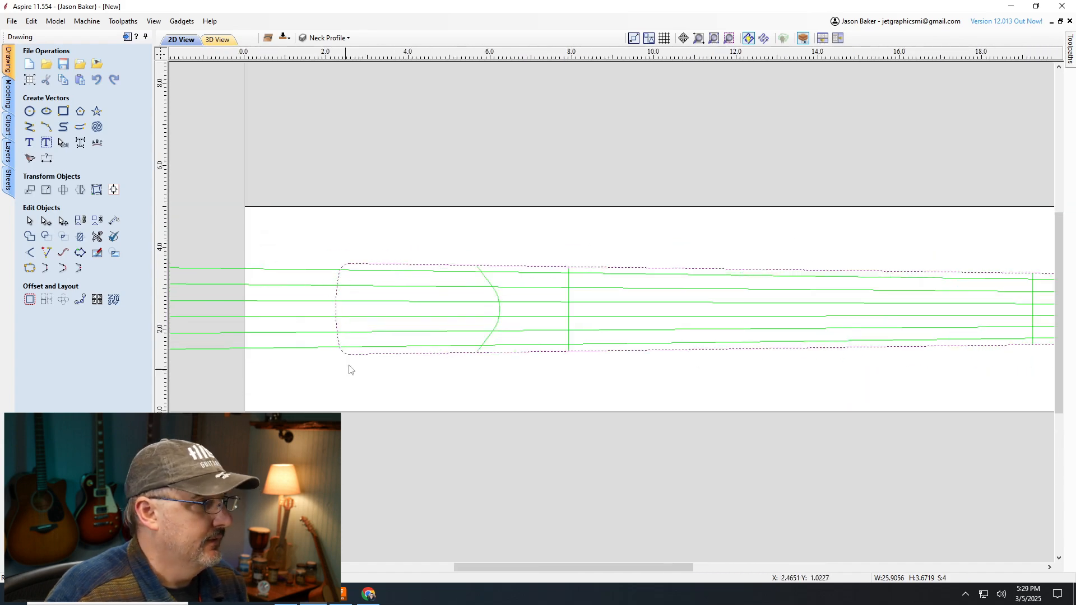
click(31, 268)
click(46, 200)
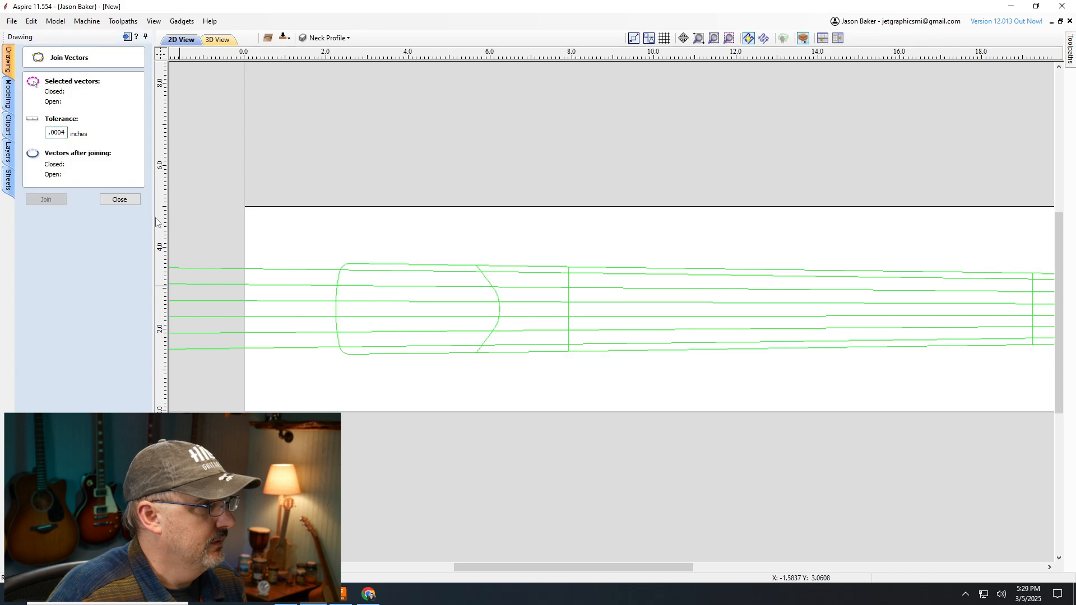
click(128, 203)
Check that the neck outline selects as a single vector and examine the transition curves where the neck meets the headstock
click(431, 266)
scroll(391, 243, up, 2)
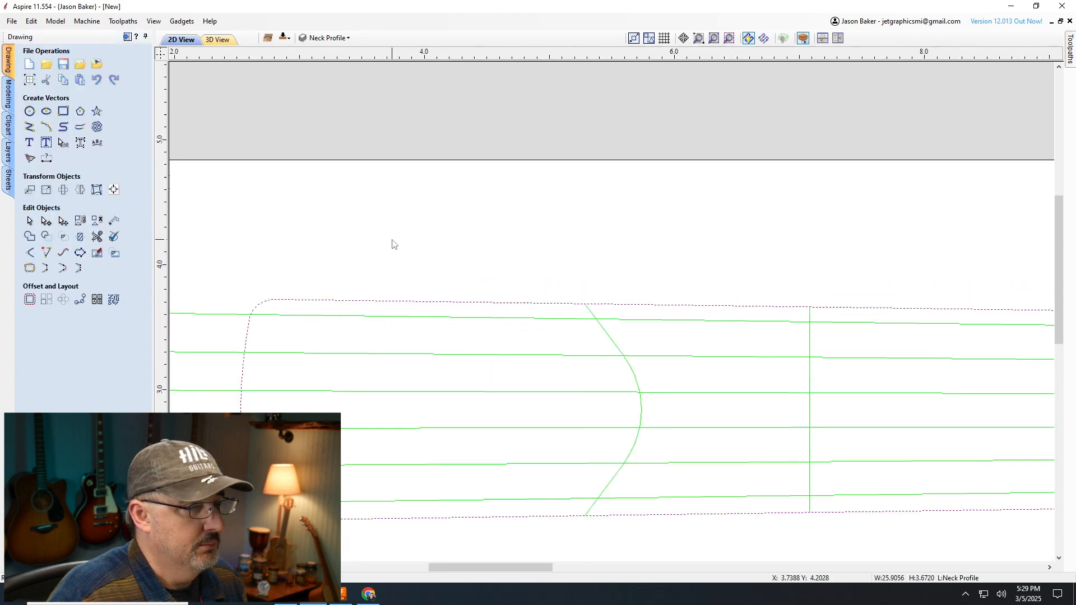
scroll(350, 253, down, 3)
click(350, 254)
scroll(675, 268, down, 1)
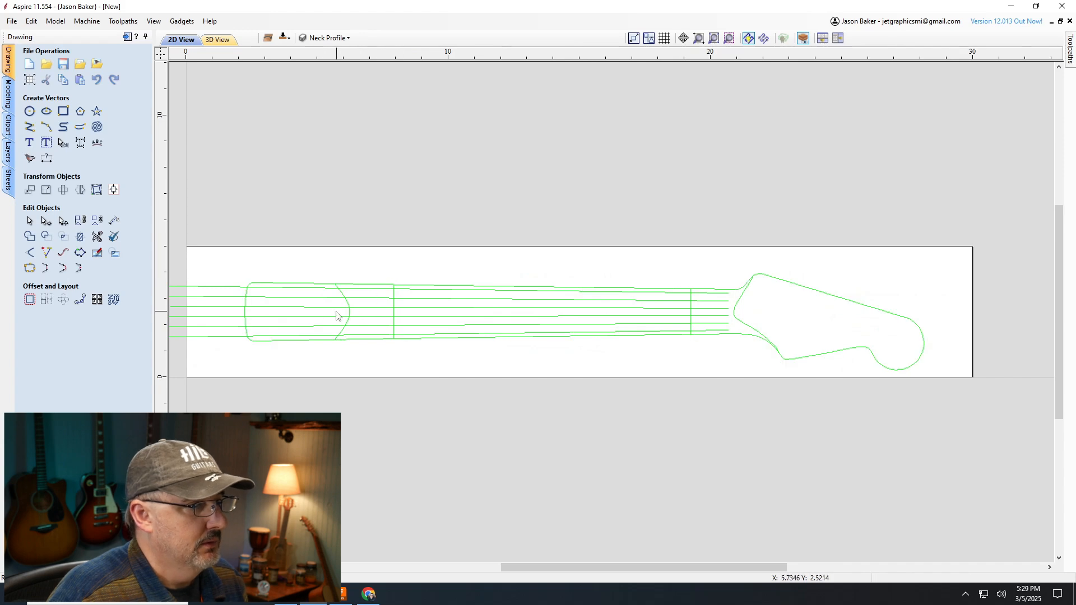
scroll(768, 325, up, 5)
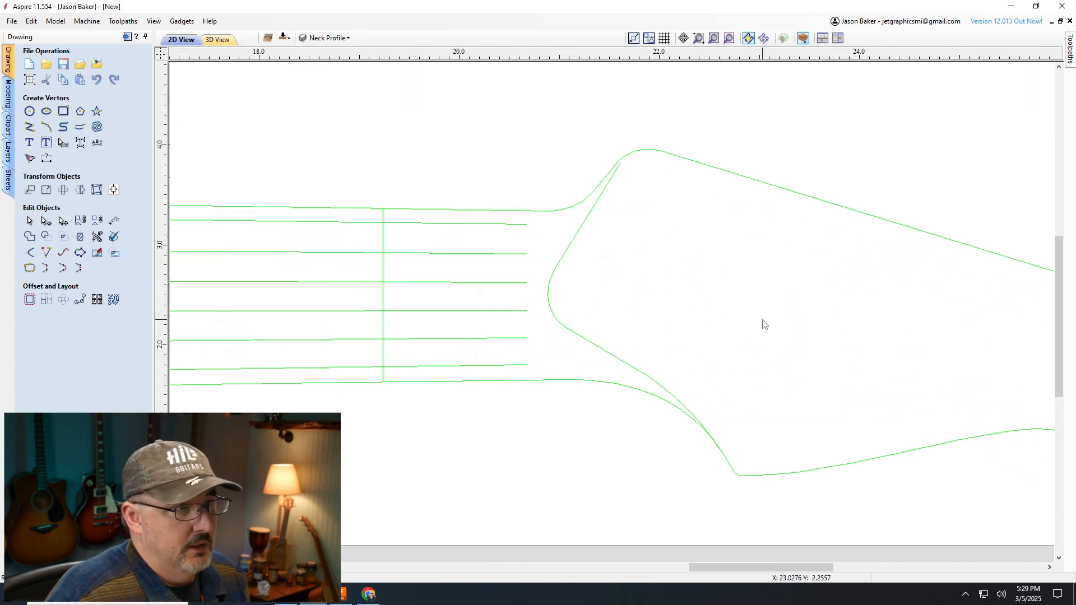
scroll(747, 335, up, 1)
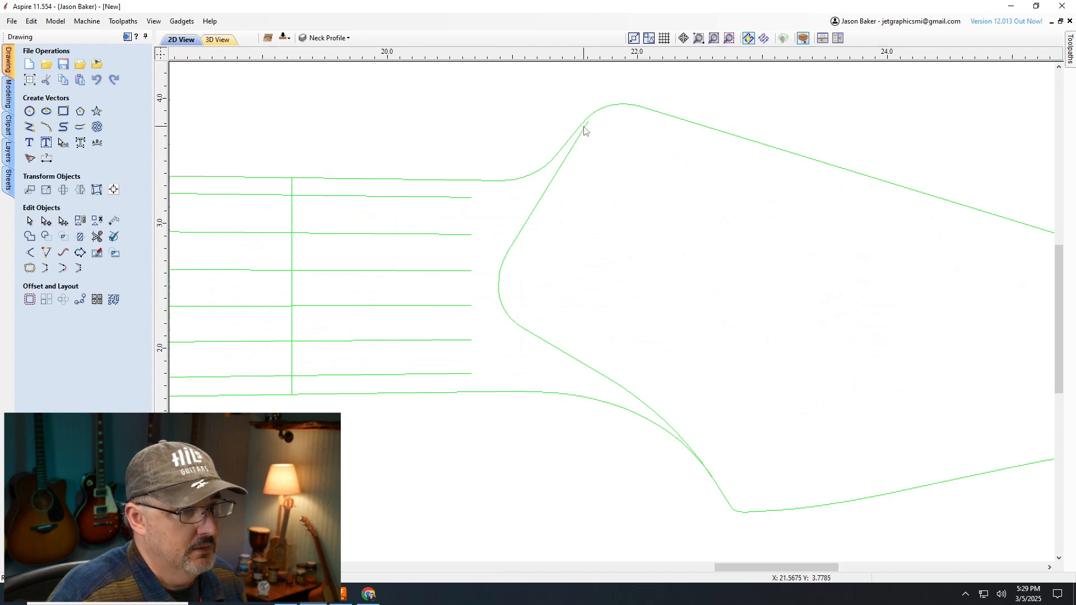
scroll(588, 130, down, 5)
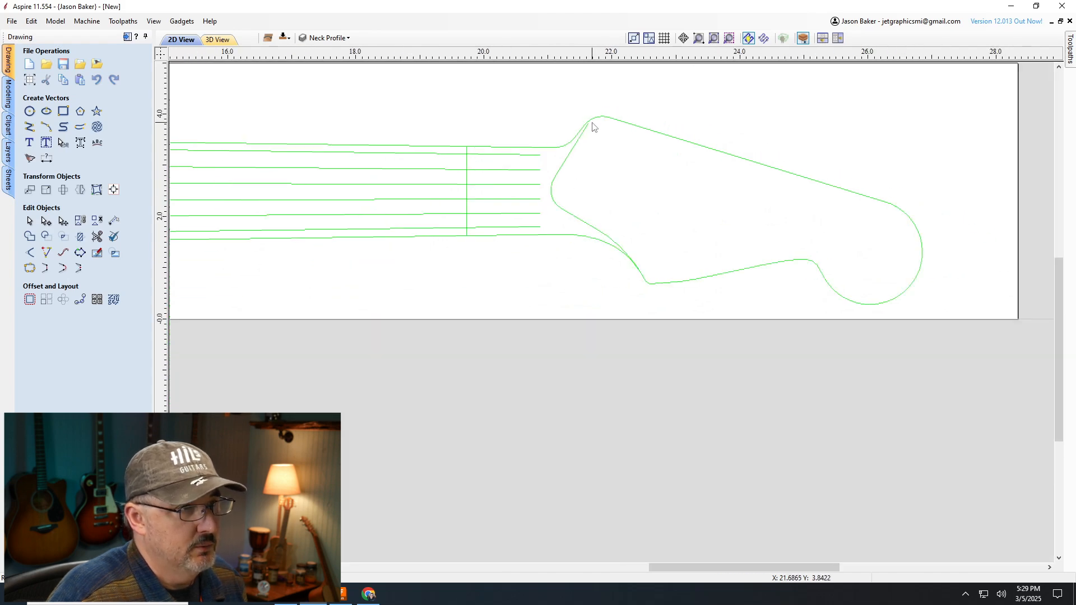
Edit the nodes of the open headstock transition curve and move its upper end node down onto the neck outline
scroll(592, 127, up, 7)
click(560, 159)
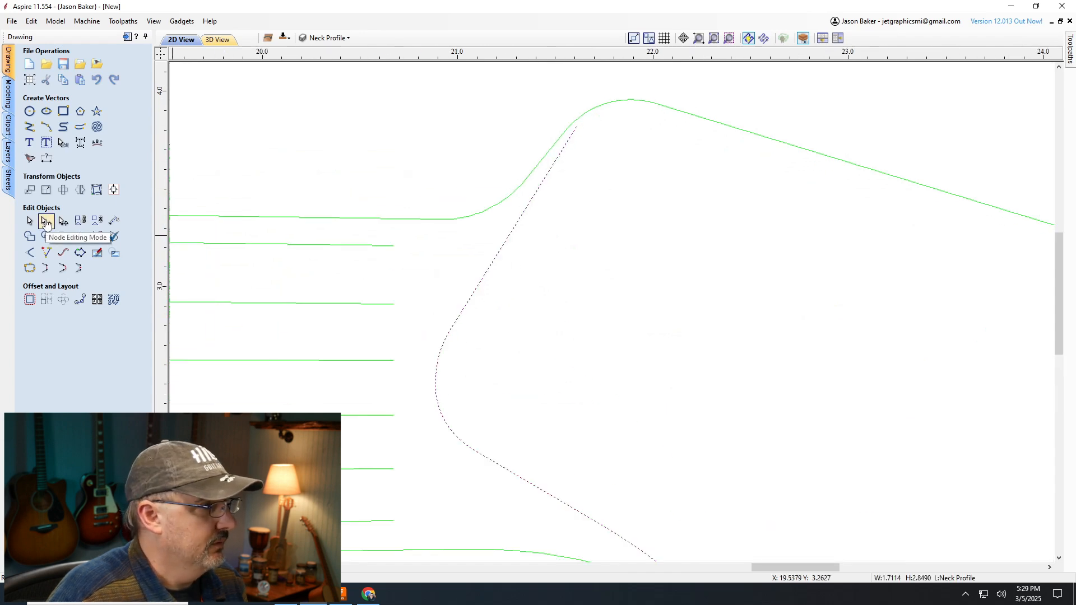
click(45, 222)
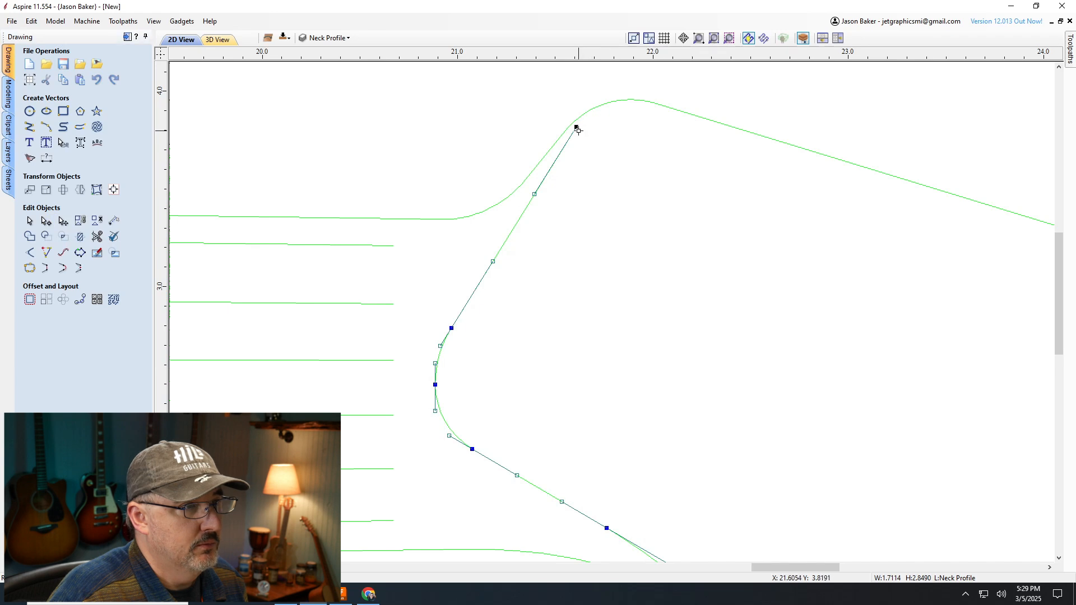
drag(577, 126, 560, 137)
click(581, 216)
scroll(314, 367, down, 5)
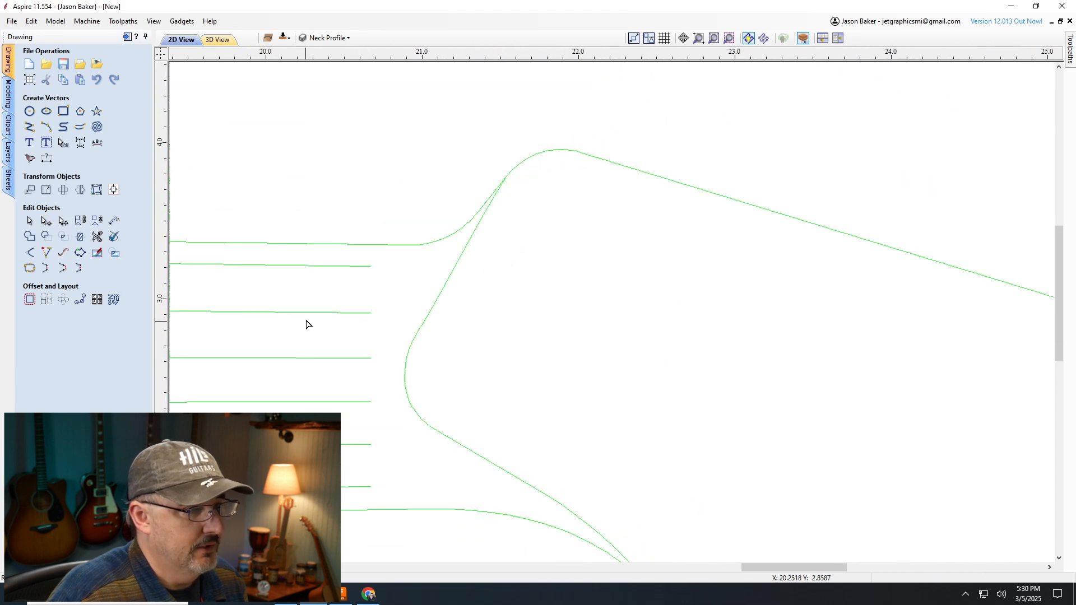
Move the transition curve's upper end node farther down along the neck outline and adjust the adjoining span's control handles so it runs straight
scroll(437, 414, up, 4)
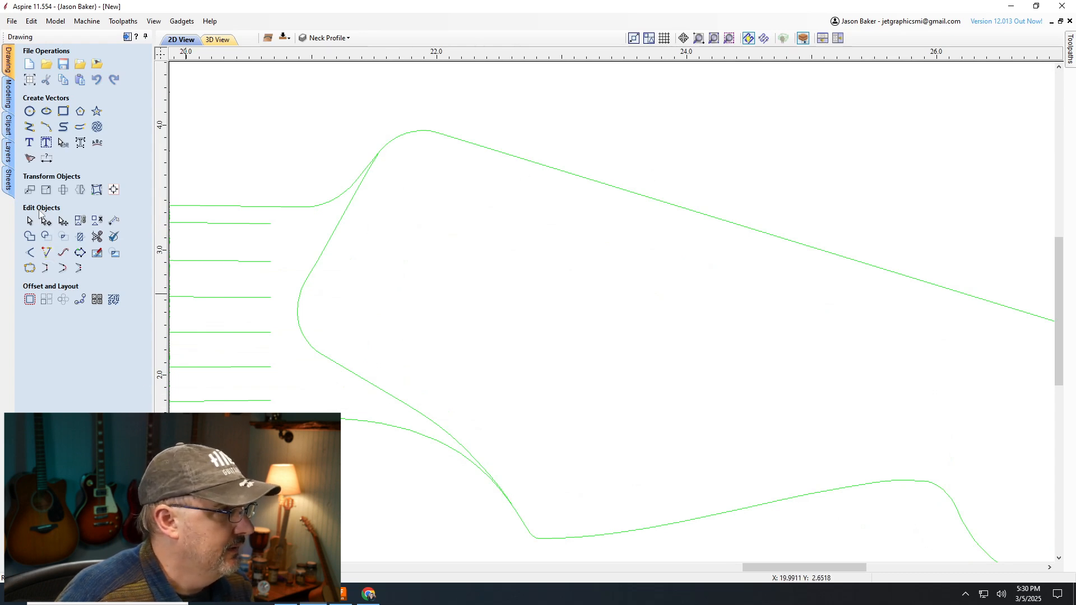
click(374, 168)
drag(378, 156, 368, 166)
scroll(340, 230, up, 2)
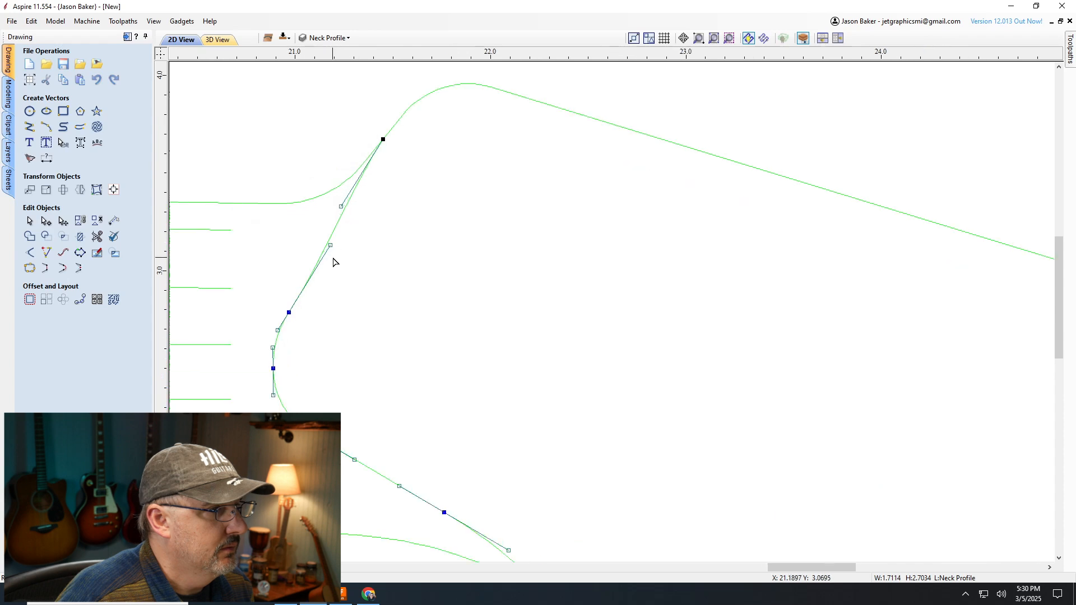
drag(331, 247, 329, 245)
drag(341, 206, 344, 206)
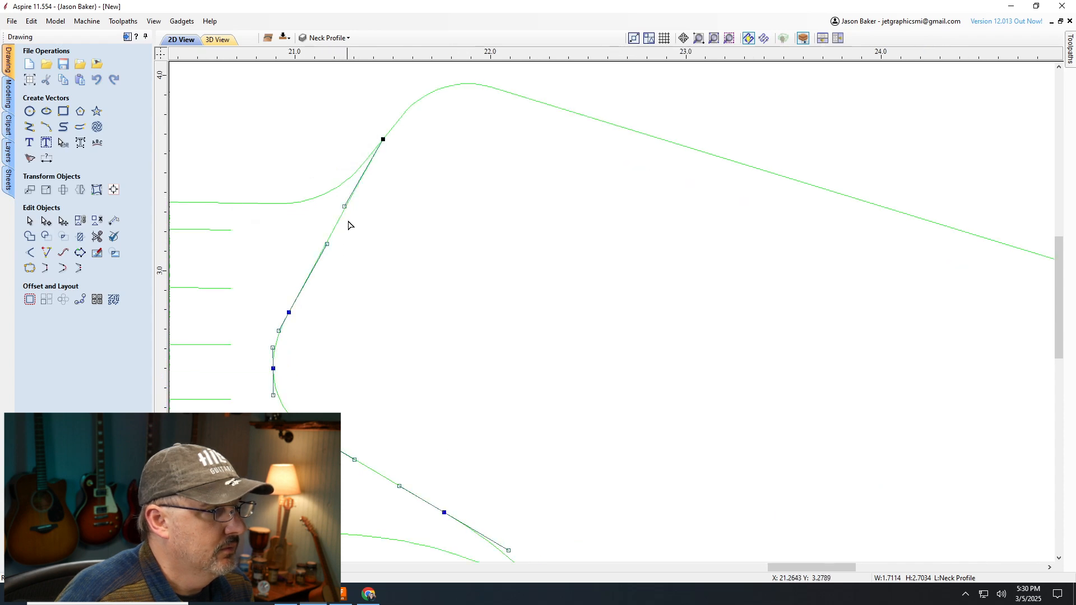
click(370, 271)
scroll(318, 283, up, 1)
scroll(318, 283, down, 1)
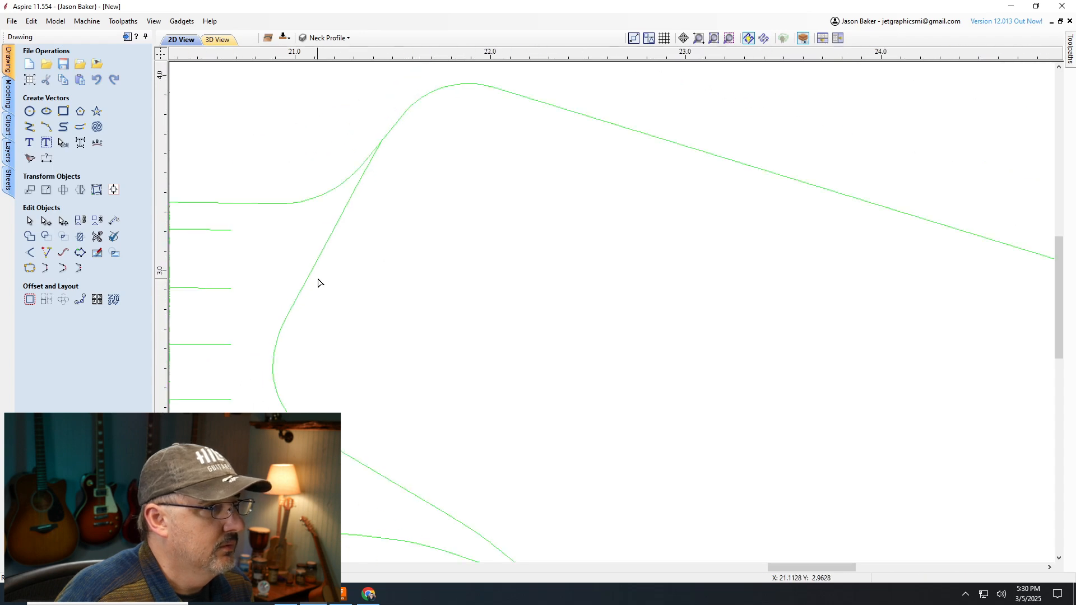
Examine where the transition curve meets the upper neck outline and inspect the outline's nodes there
scroll(317, 283, down, 3)
scroll(359, 201, up, 2)
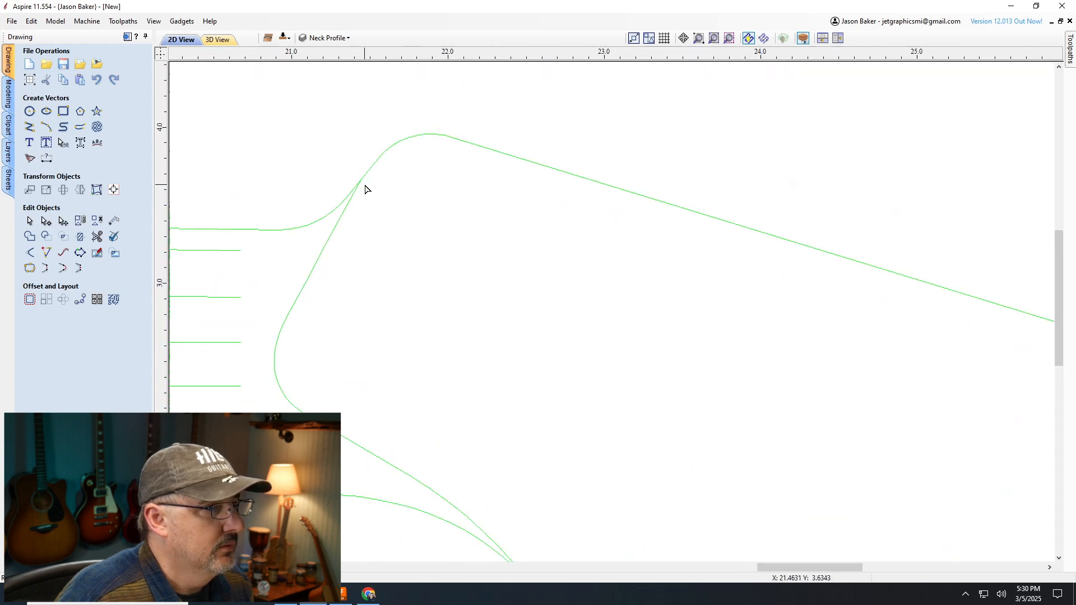
scroll(365, 189, up, 2)
click(351, 188)
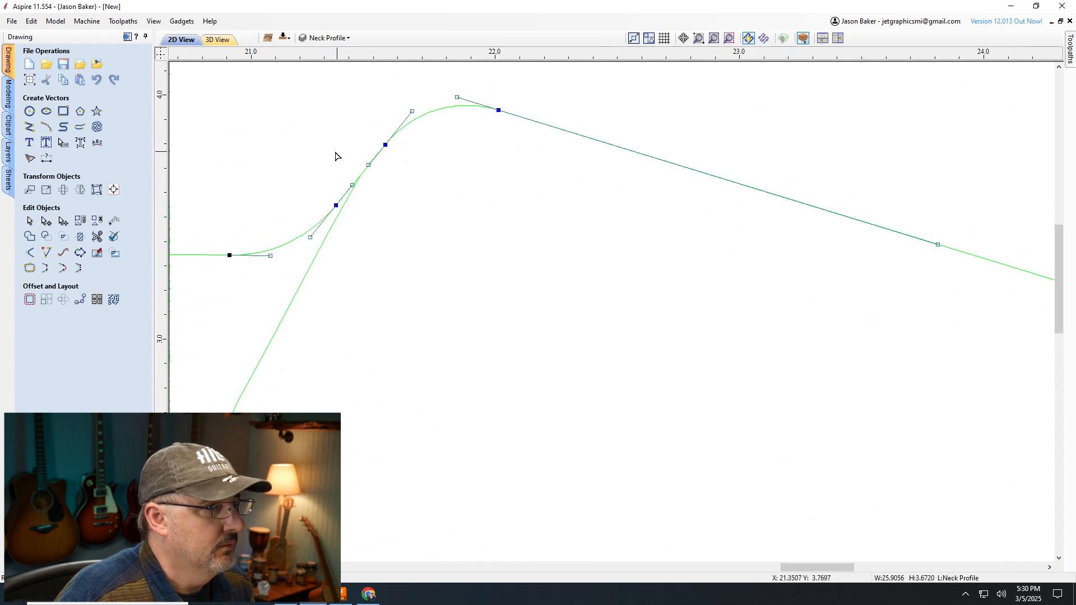
scroll(341, 157, down, 4)
click(467, 284)
scroll(220, 225, down, 1)
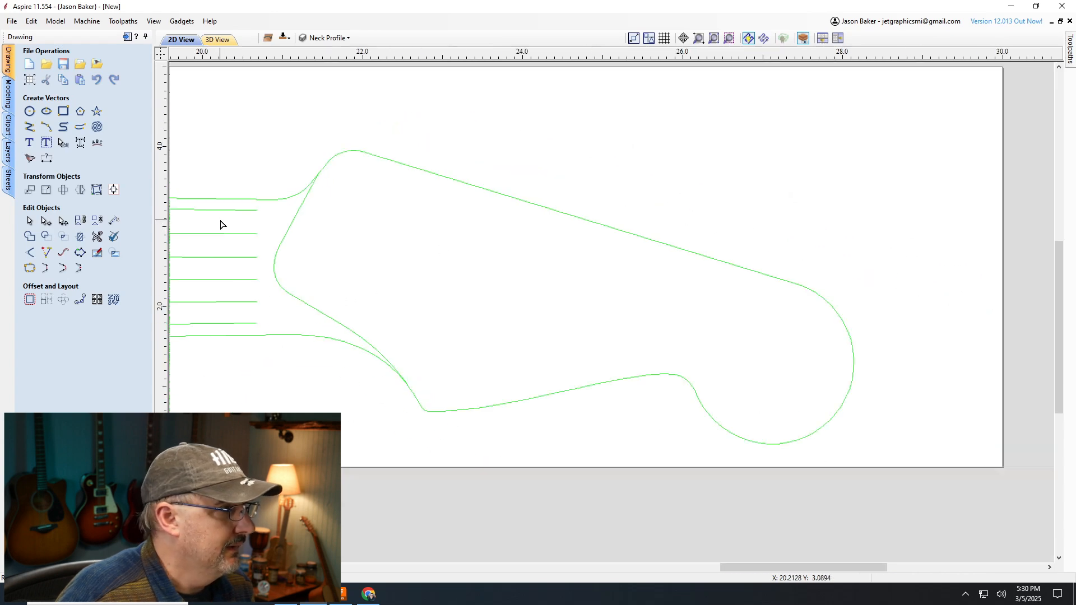
Draw a straight diagonal line across the headstock between the lower and upper points where the transition curve meets the neck outline
click(29, 127)
scroll(423, 377, up, 3)
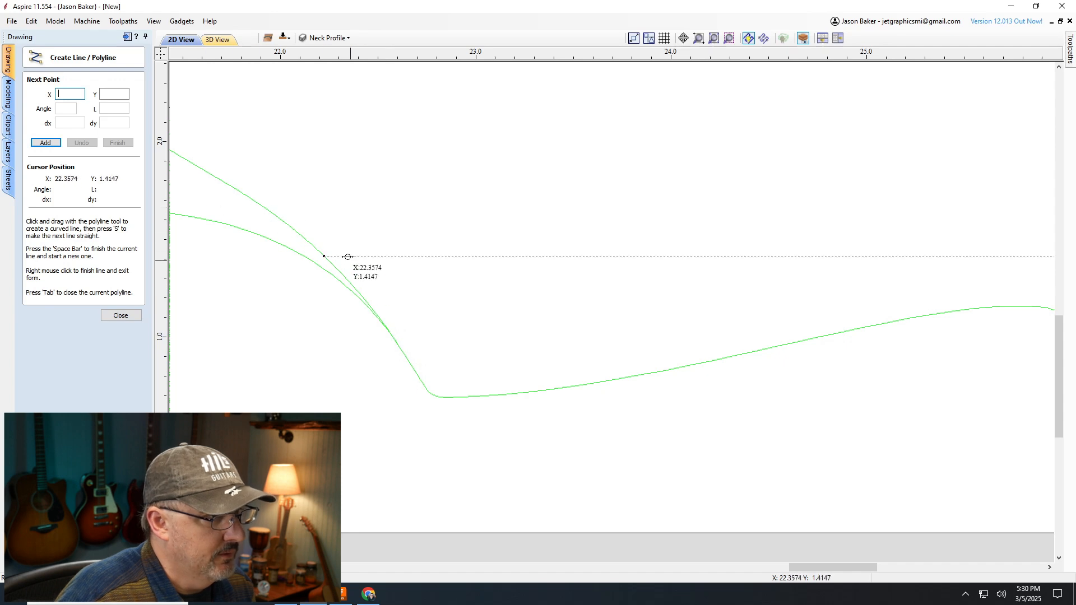
click(393, 336)
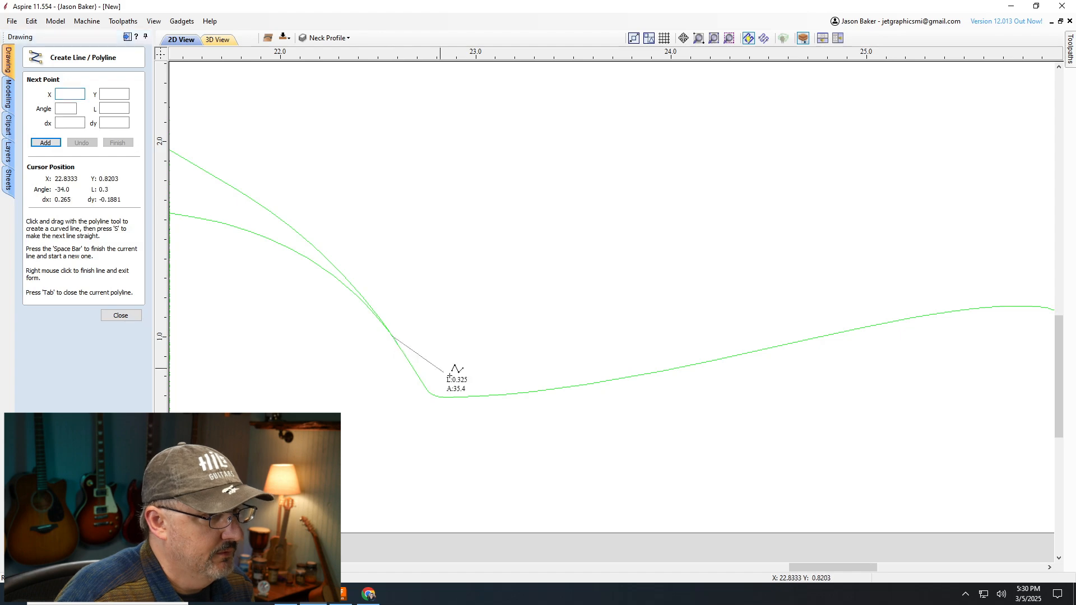
scroll(511, 325, up, 3)
scroll(589, 356, down, 6)
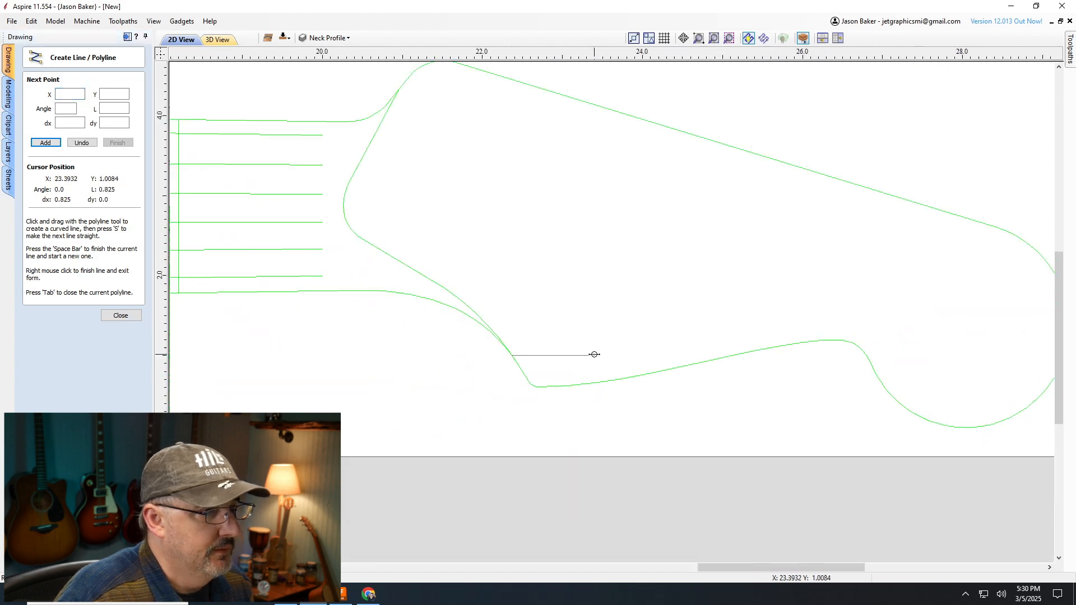
scroll(475, 175, up, 3)
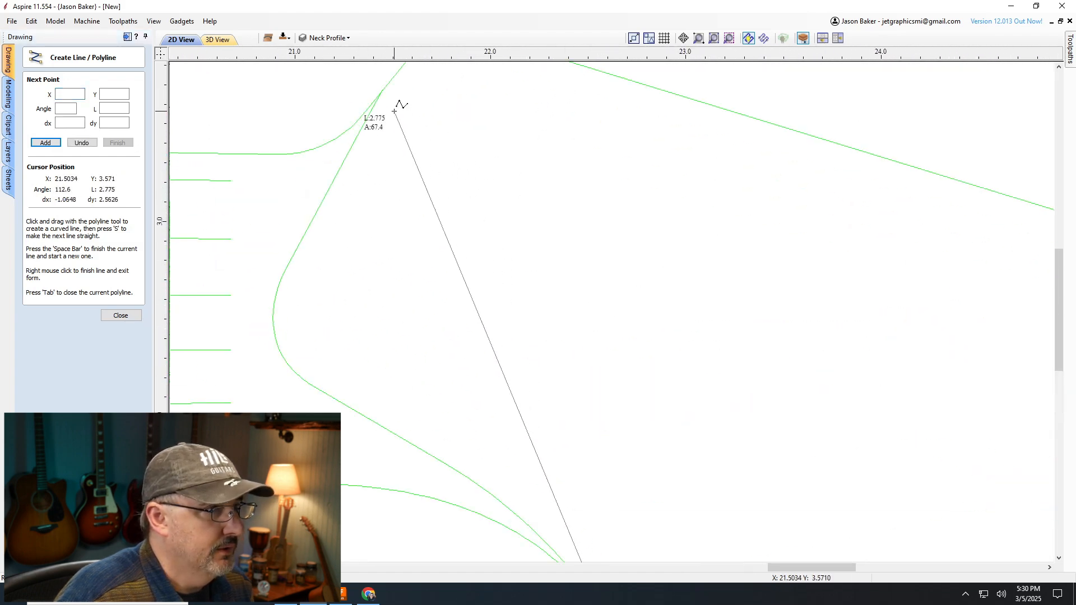
click(383, 92)
scroll(420, 157, up, 2)
scroll(423, 168, down, 4)
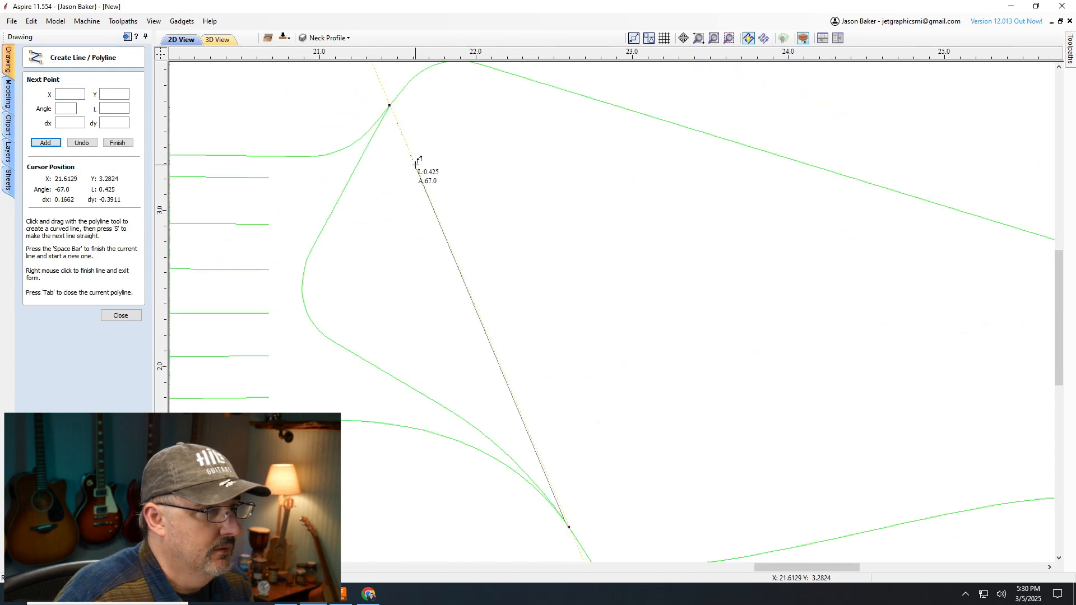
right_click(499, 176)
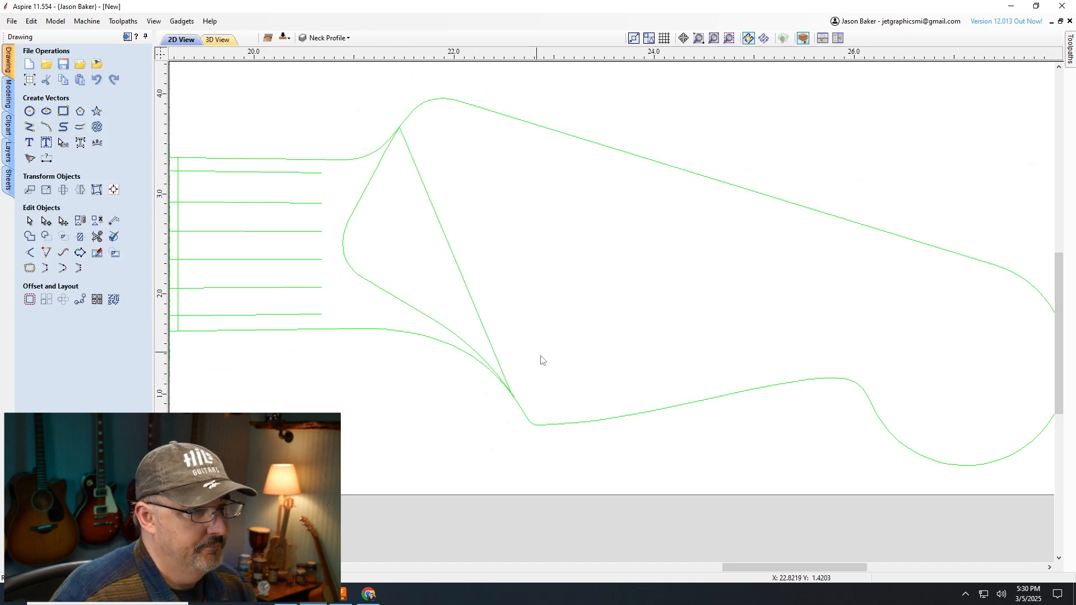
Review the whole neck layout and the existing vertical cross lines near the heel and headstock ends
scroll(539, 415, down, 1)
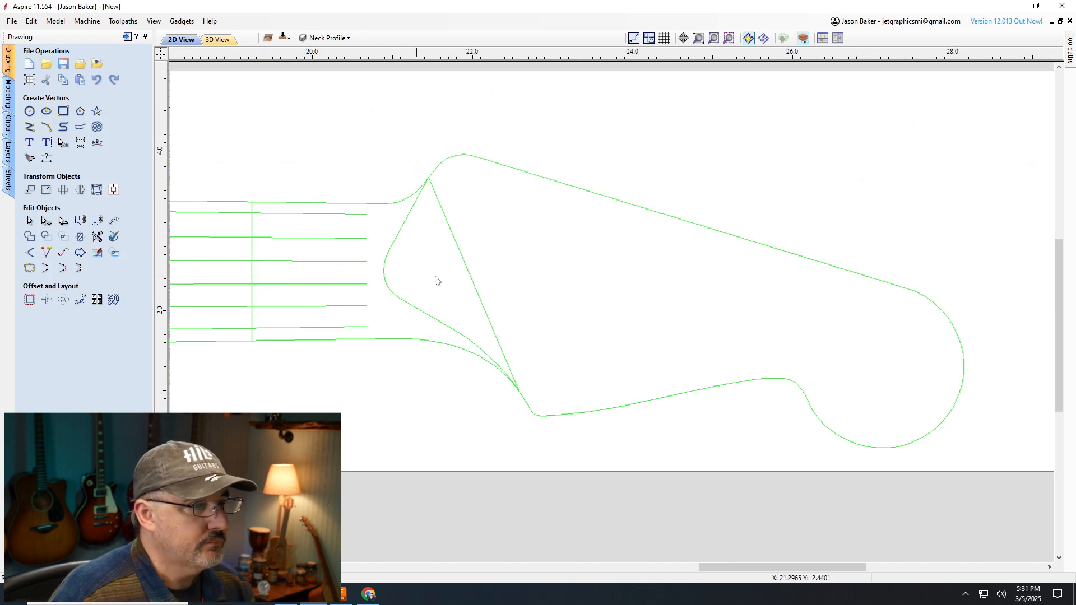
scroll(694, 302, down, 1)
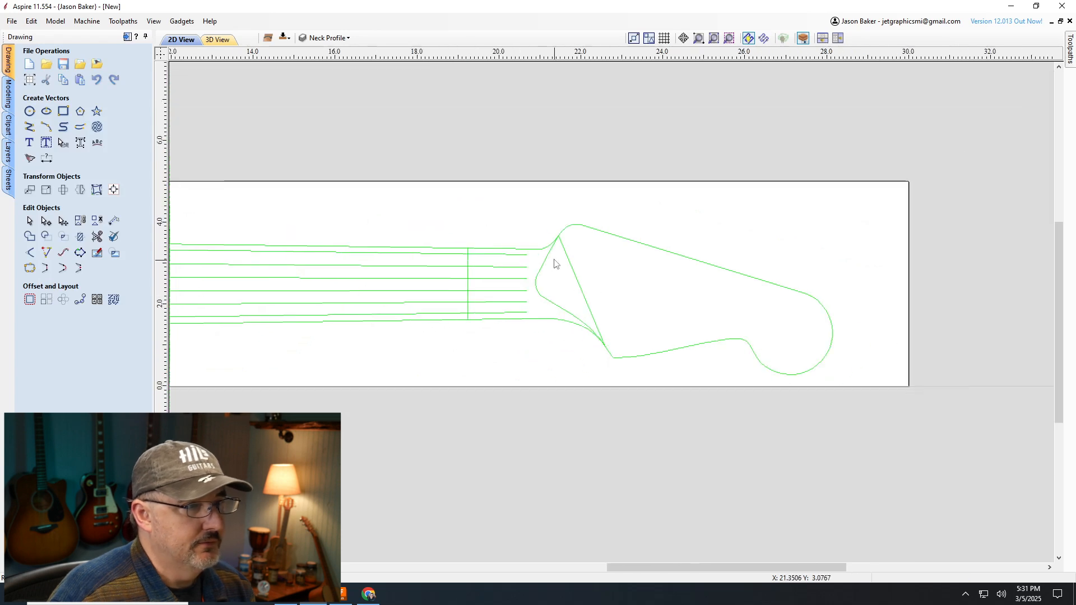
scroll(641, 280, down, 1)
scroll(775, 336, down, 2)
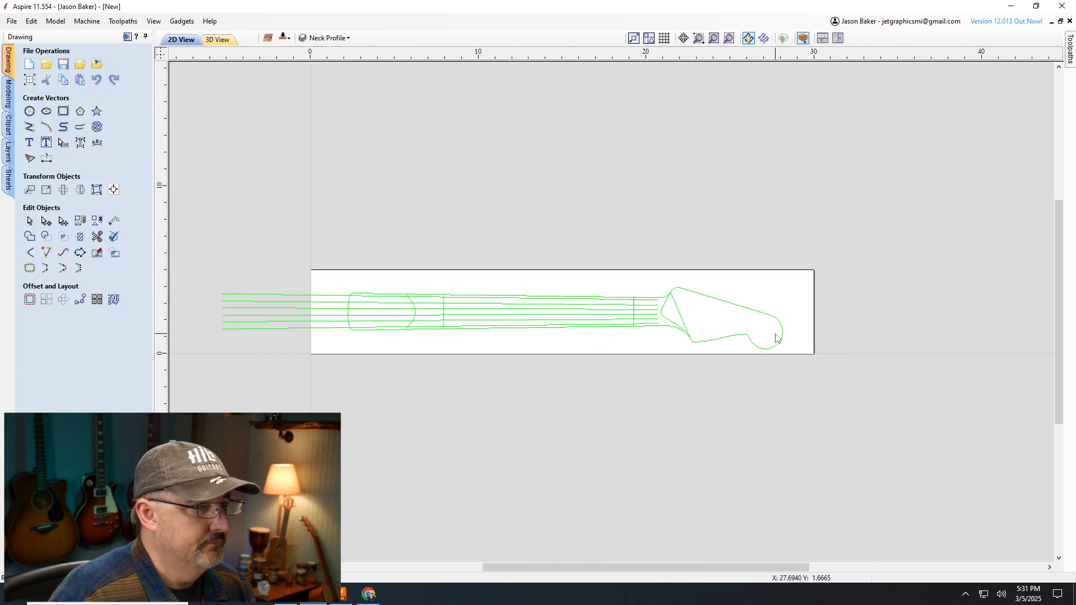
scroll(443, 344, up, 1)
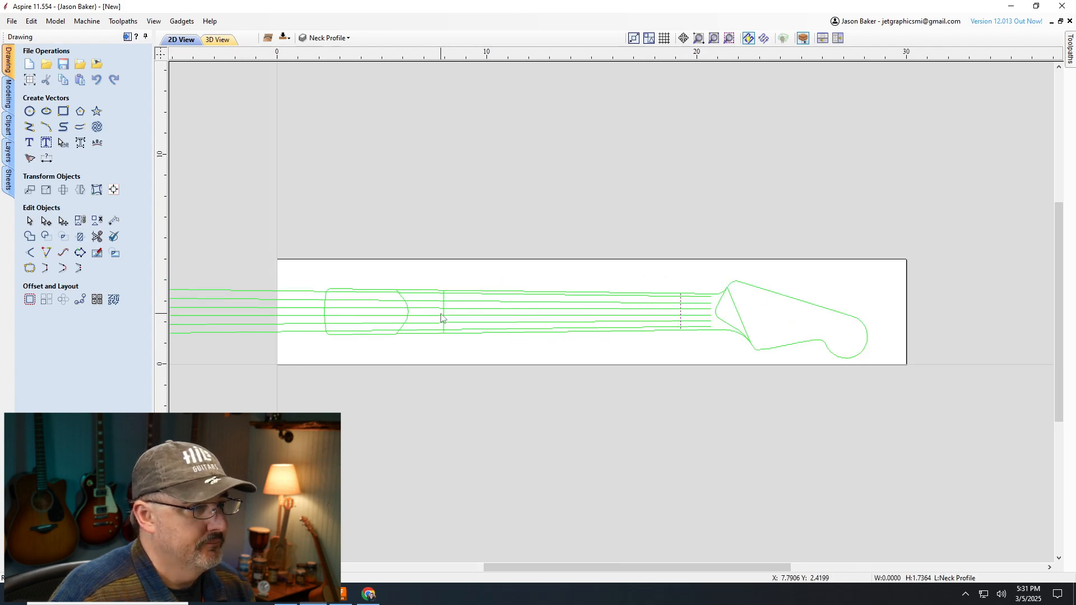
scroll(434, 332, down, 2)
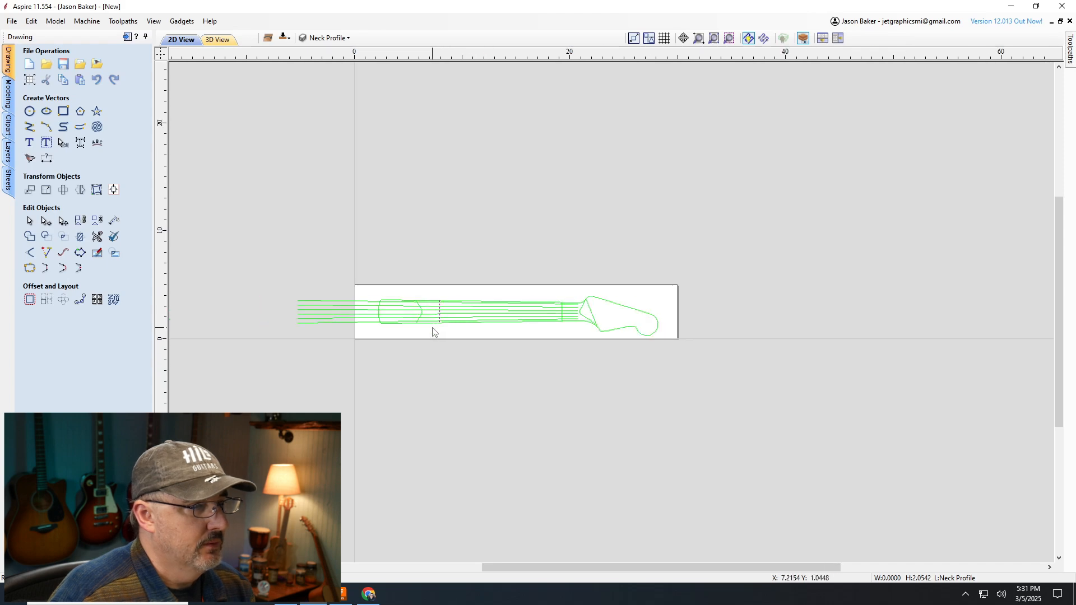
Draw a vertical line about 2.03 inches long between the neck edges at about X 8.78, on the headstock side of the heel-end cross line
scroll(432, 329, up, 3)
scroll(408, 336, up, 2)
scroll(534, 380, up, 2)
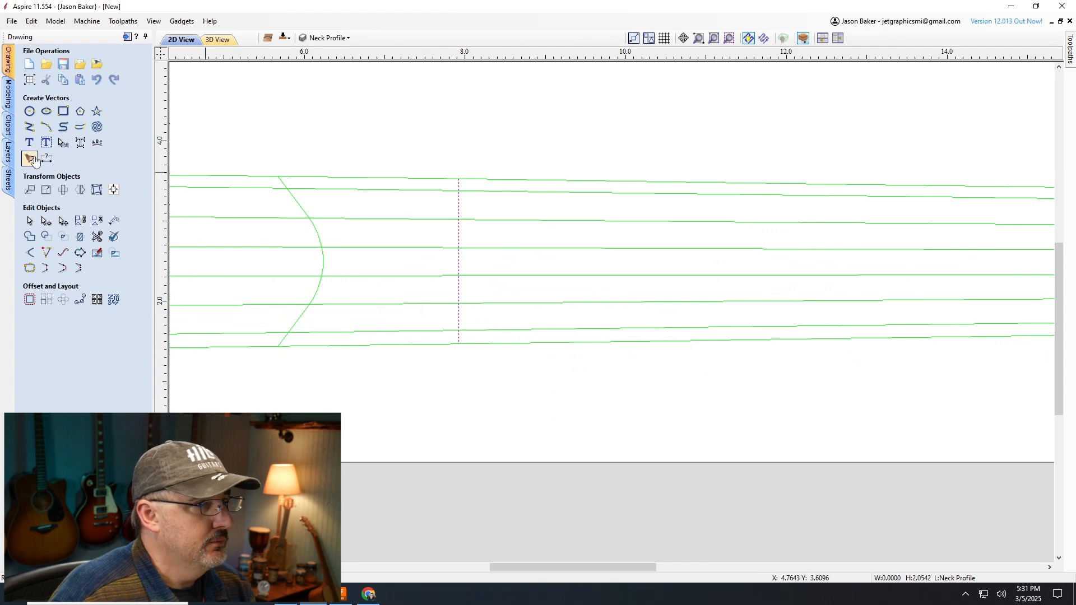
click(29, 126)
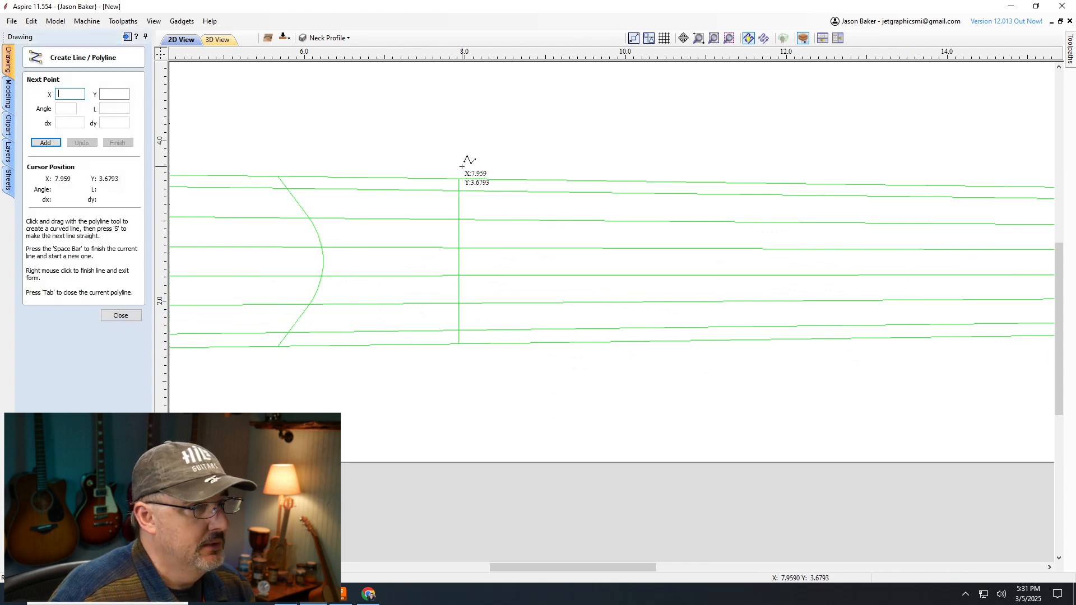
click(527, 181)
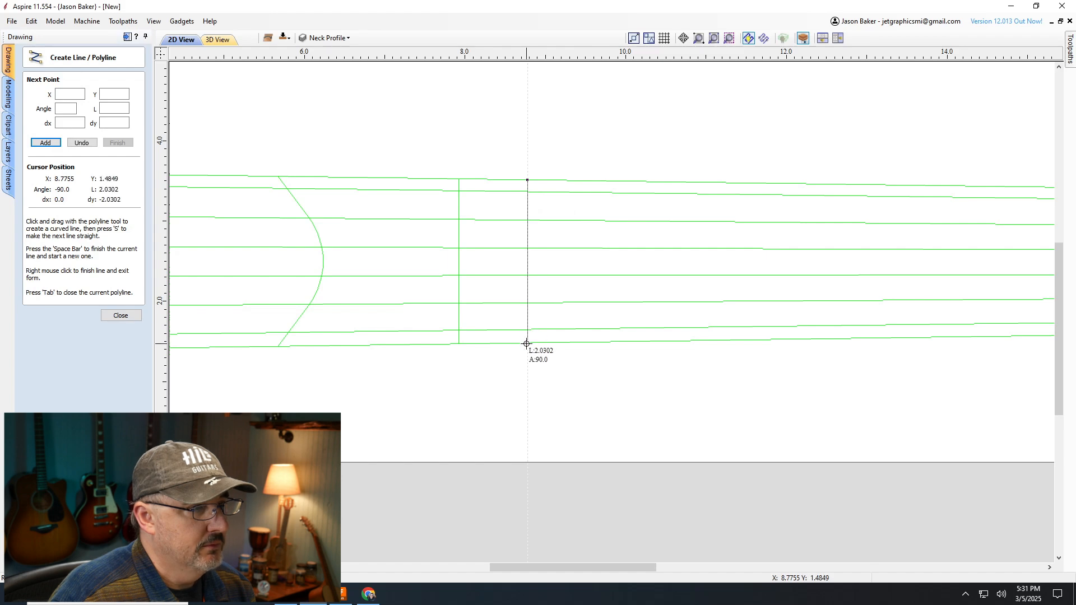
scroll(528, 346, down, 3)
scroll(529, 360, up, 3)
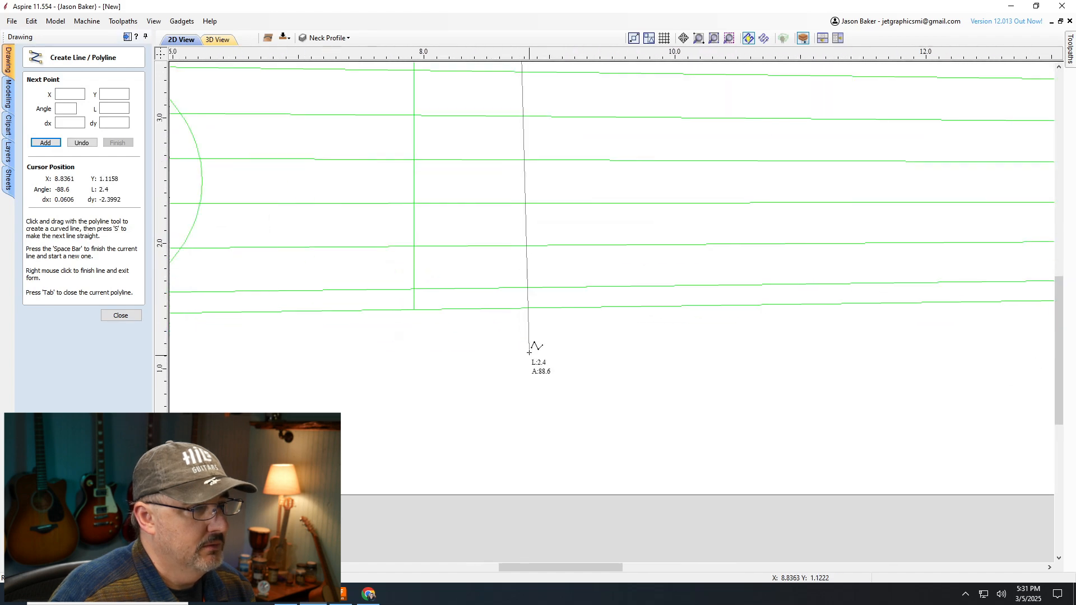
click(525, 308)
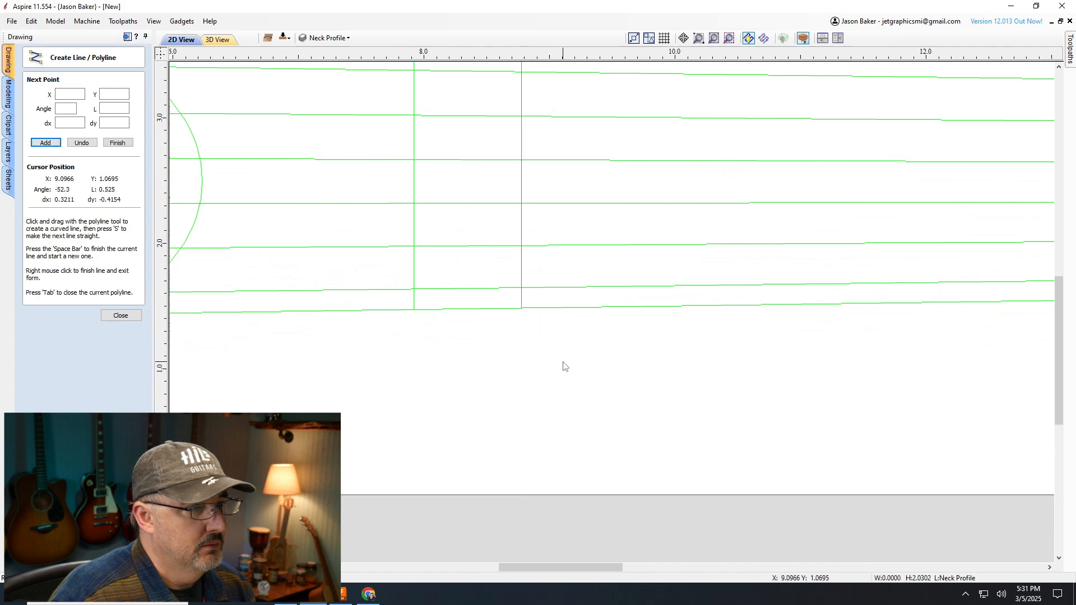
right_click(561, 365)
scroll(516, 319, down, 3)
click(490, 214)
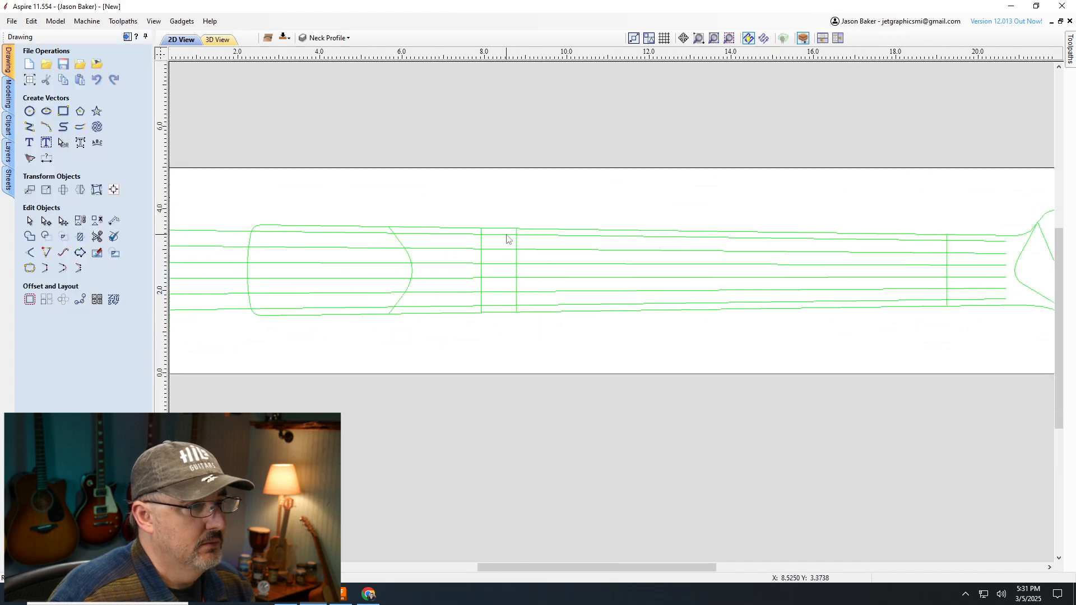
Draw a vertical line about 1.729 inches long between the neck edges at about X 19.51, on the headstock side of the nut-end cross line
scroll(595, 265, up, 2)
scroll(497, 314, down, 3)
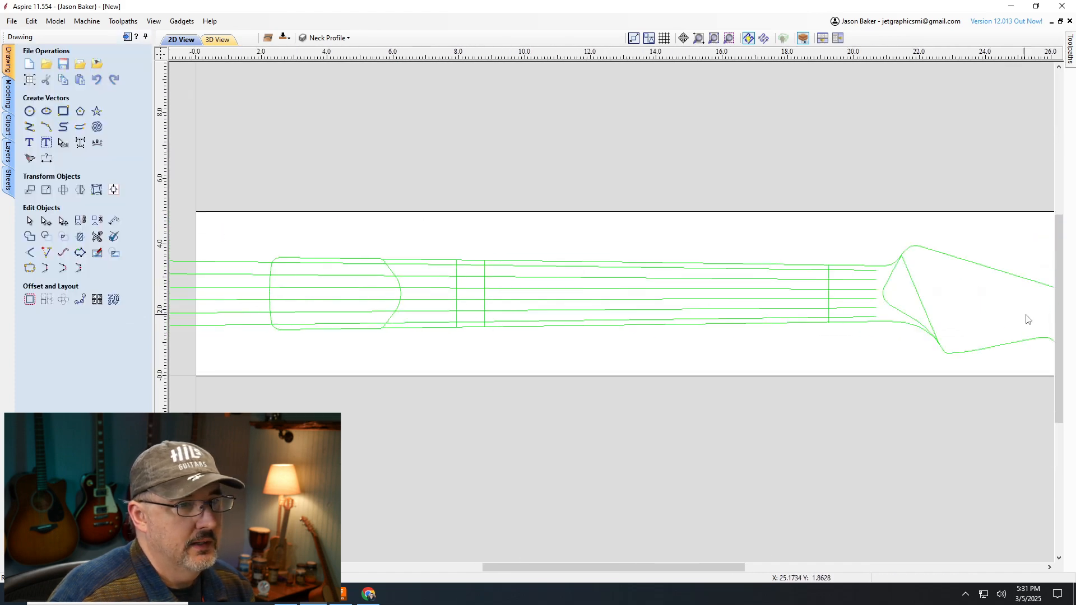
scroll(993, 307, up, 4)
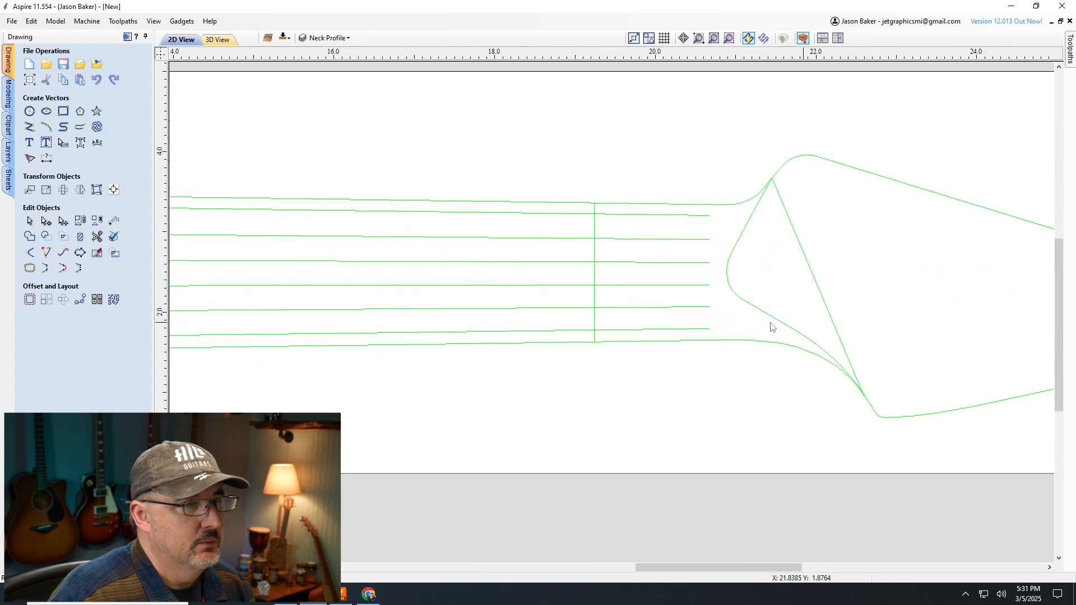
scroll(710, 343, down, 1)
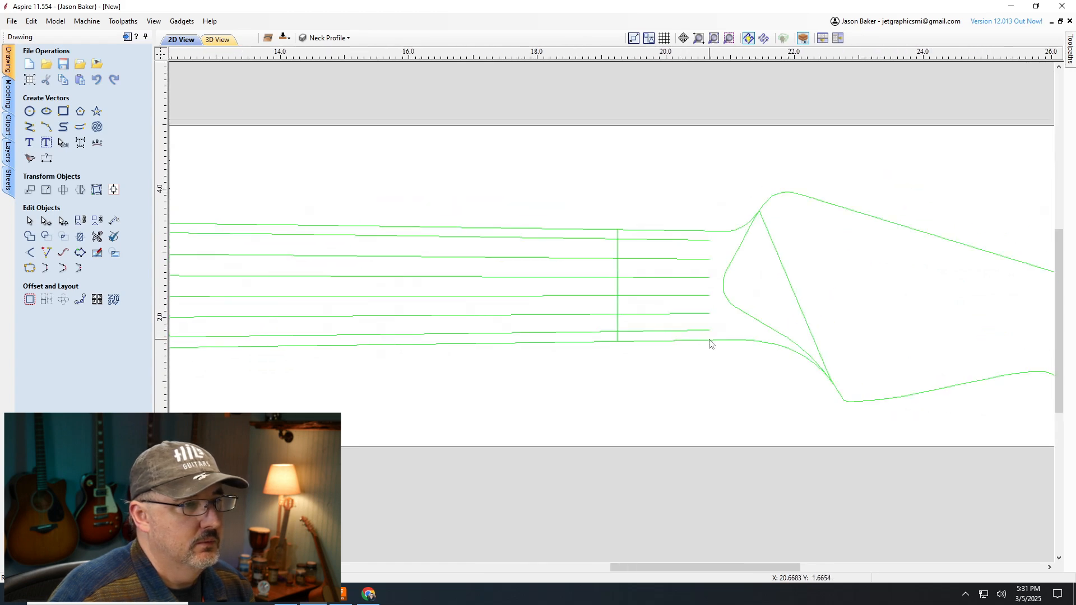
scroll(707, 344, up, 2)
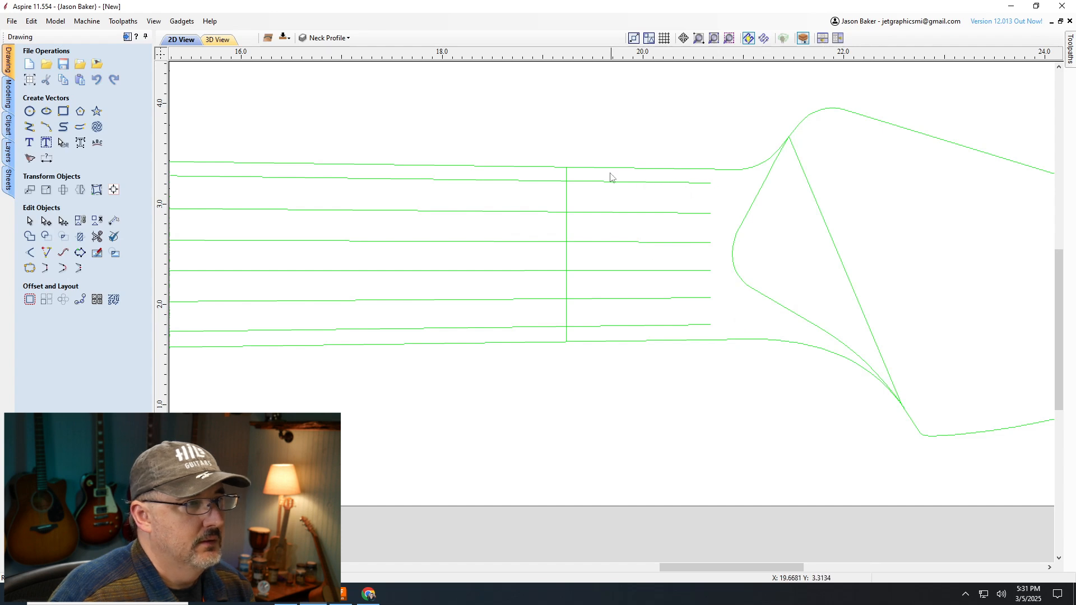
click(29, 126)
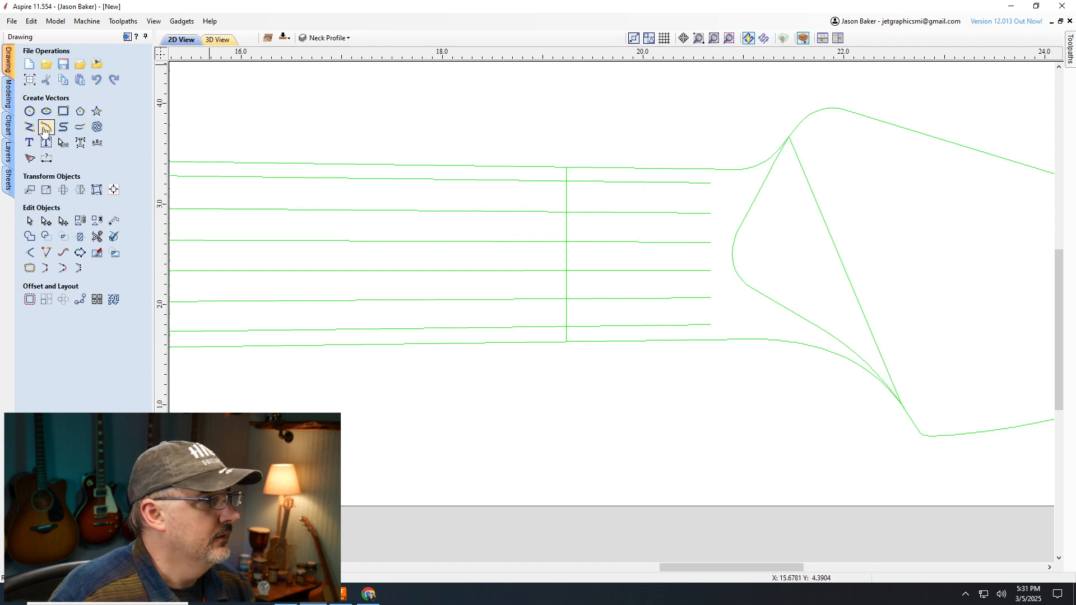
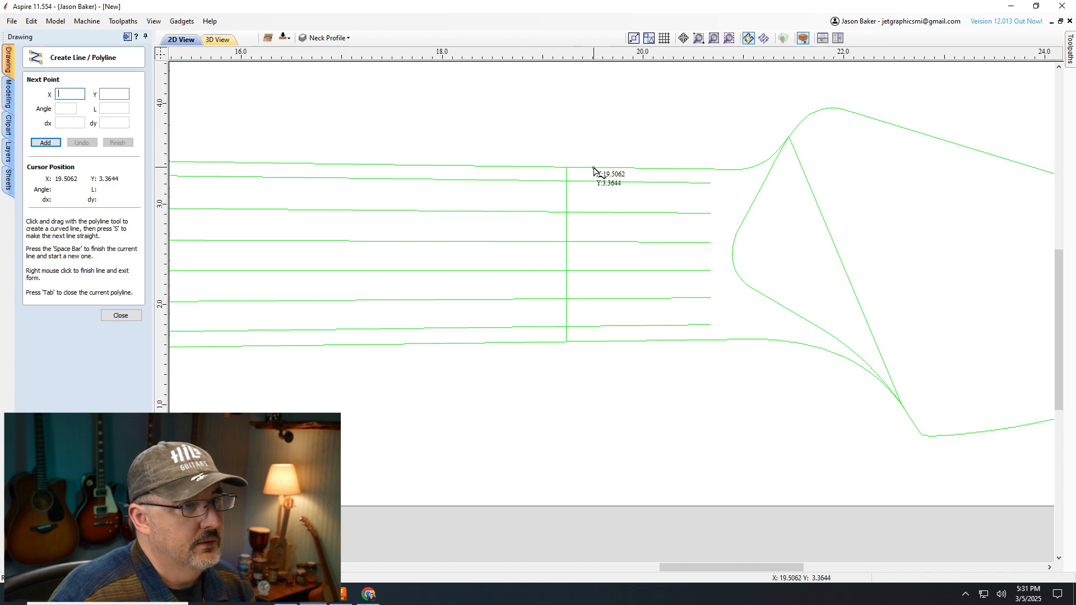
click(594, 168)
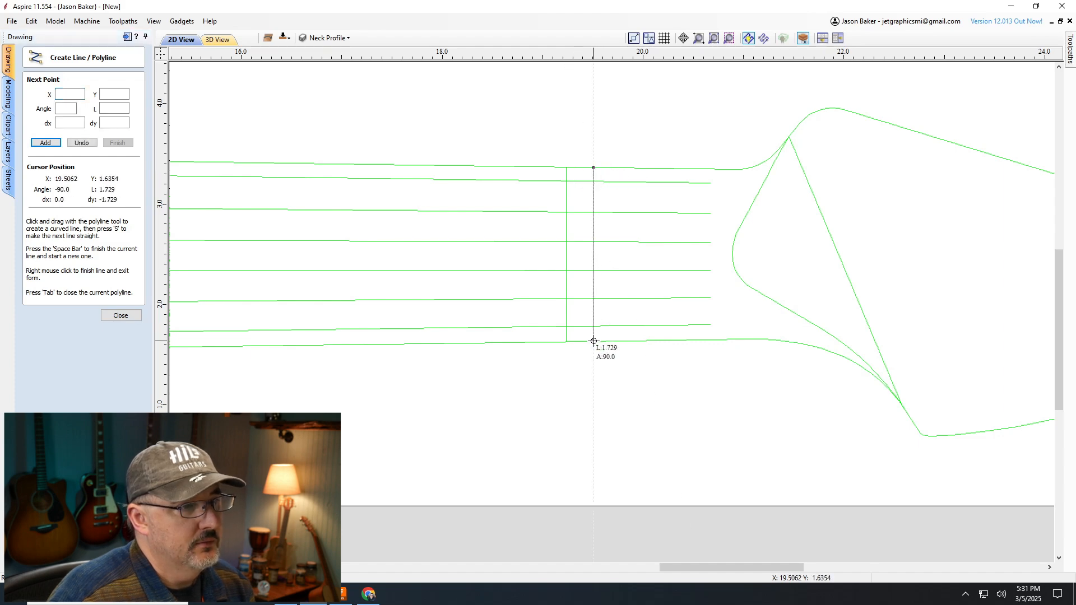
scroll(593, 340, up, 5)
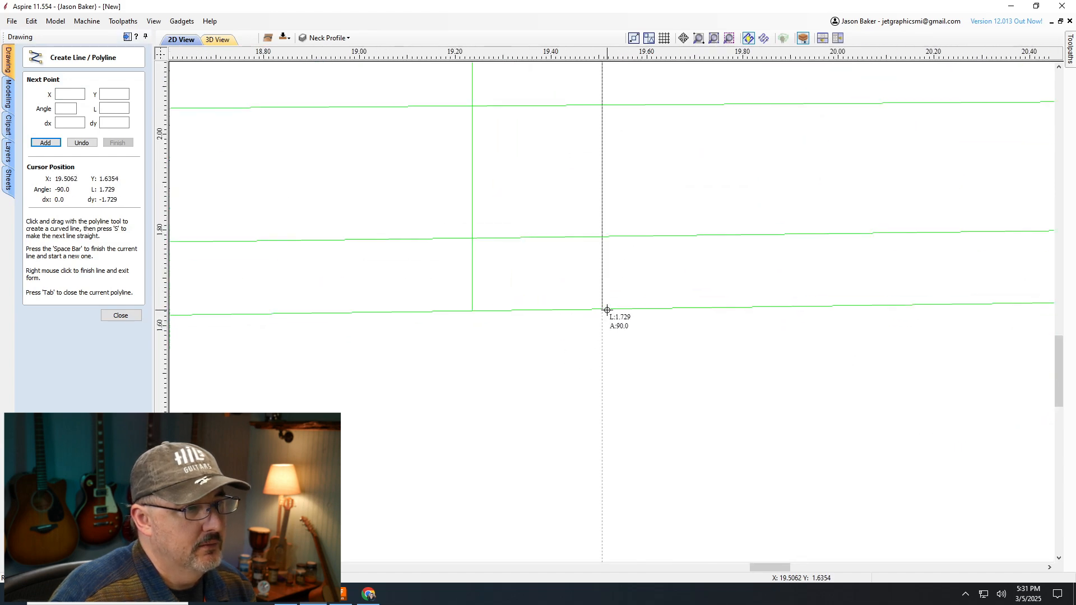
click(606, 309)
scroll(607, 334, up, 2)
scroll(569, 334, down, 3)
scroll(490, 340, down, 4)
right_click(560, 354)
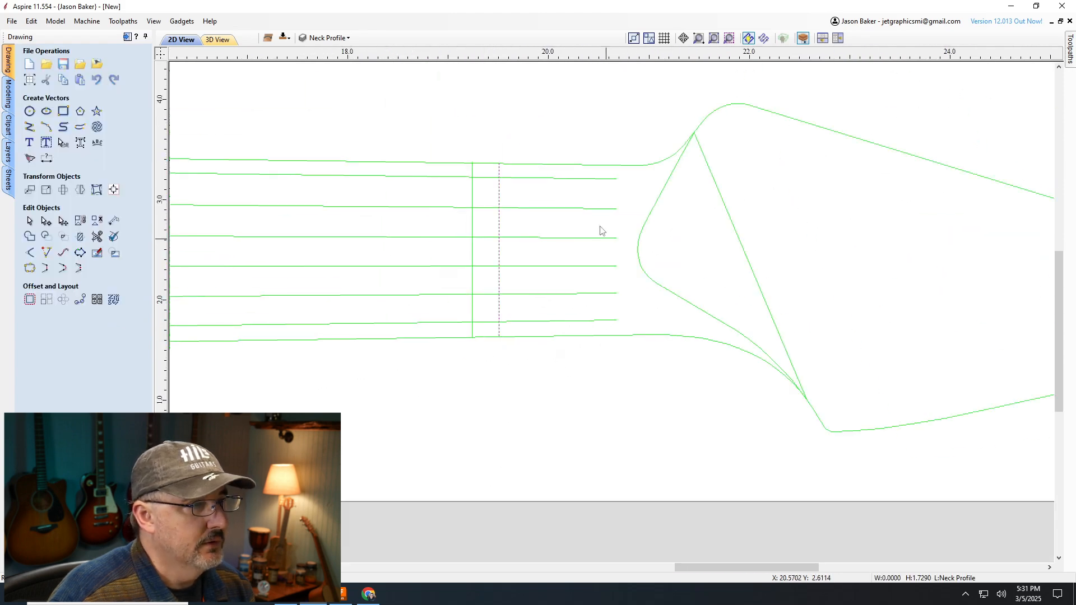
Draw a vertical line about 1.70 inches long between the neck edges at about X 20.68, where the string lines end near the headstock
click(29, 127)
scroll(567, 192, up, 2)
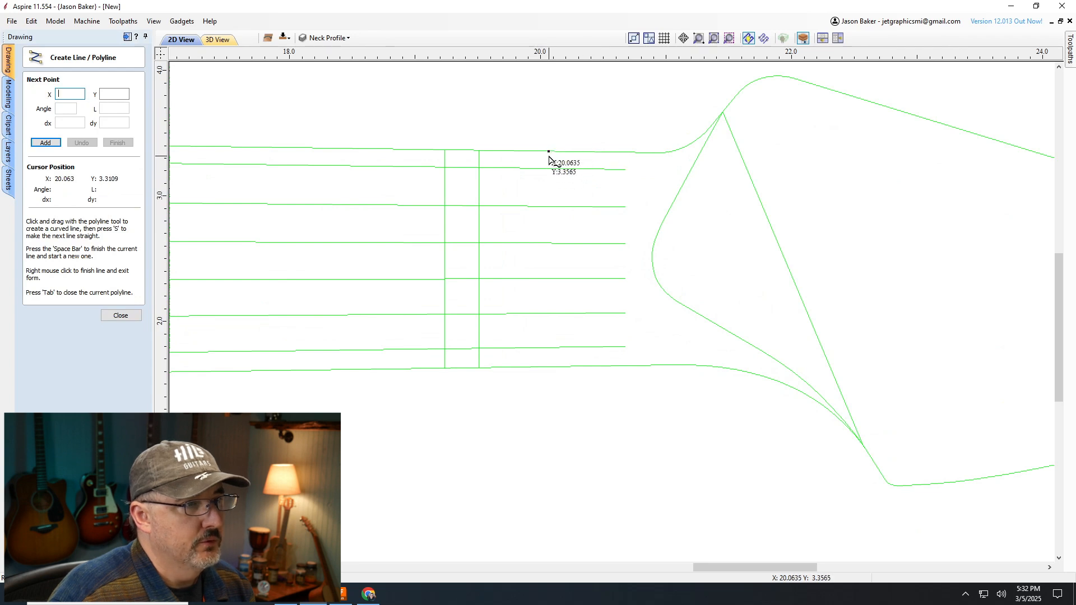
click(626, 157)
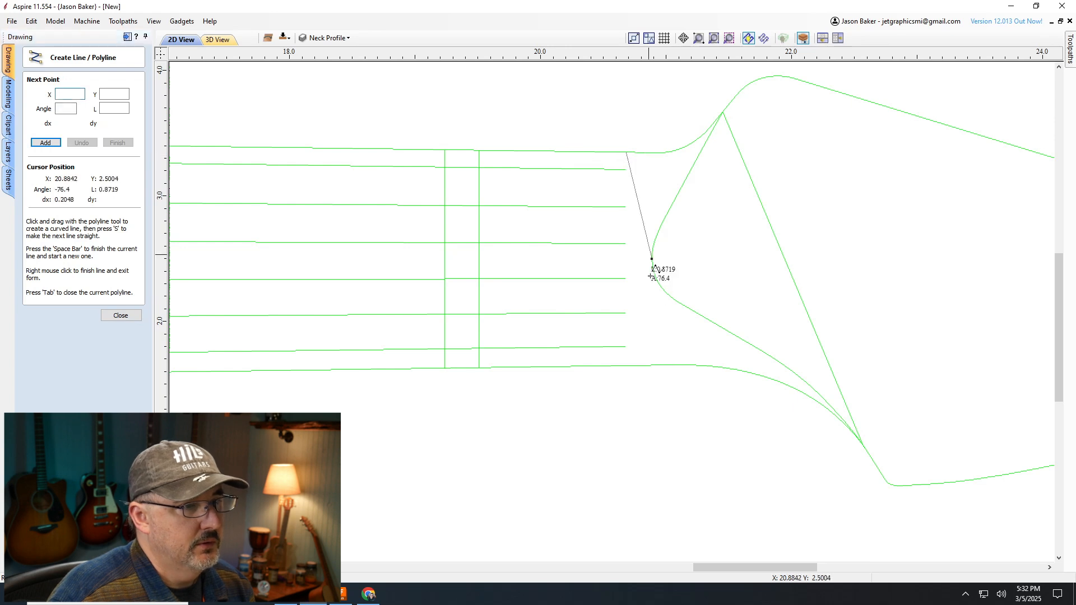
click(629, 367)
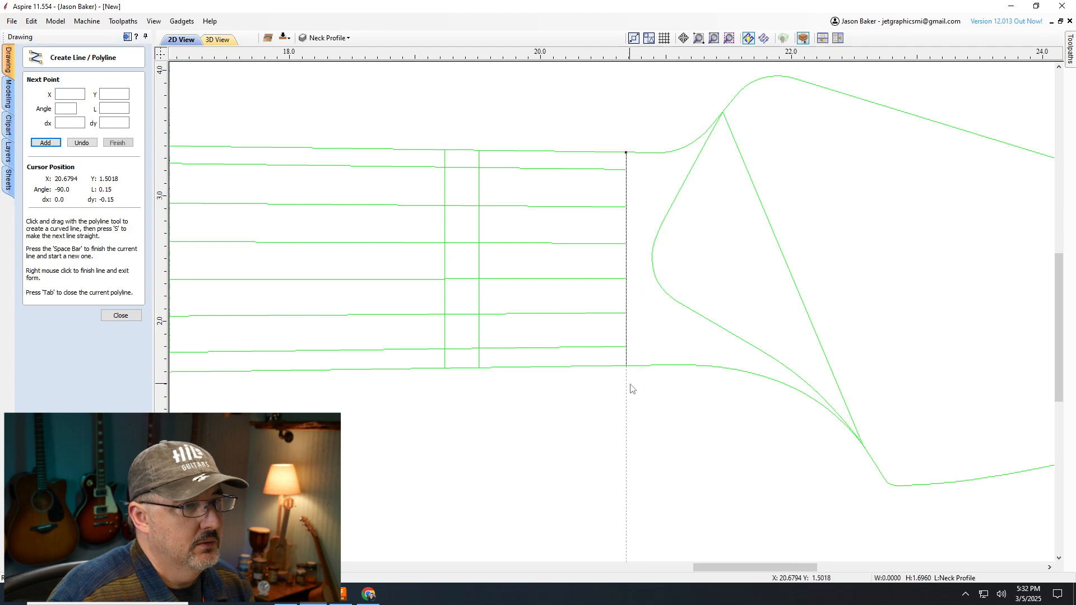
right_click(629, 367)
Draw another vertical line between the neck edges at about X 20.3, slightly heelward of the line at the string ends
click(34, 130)
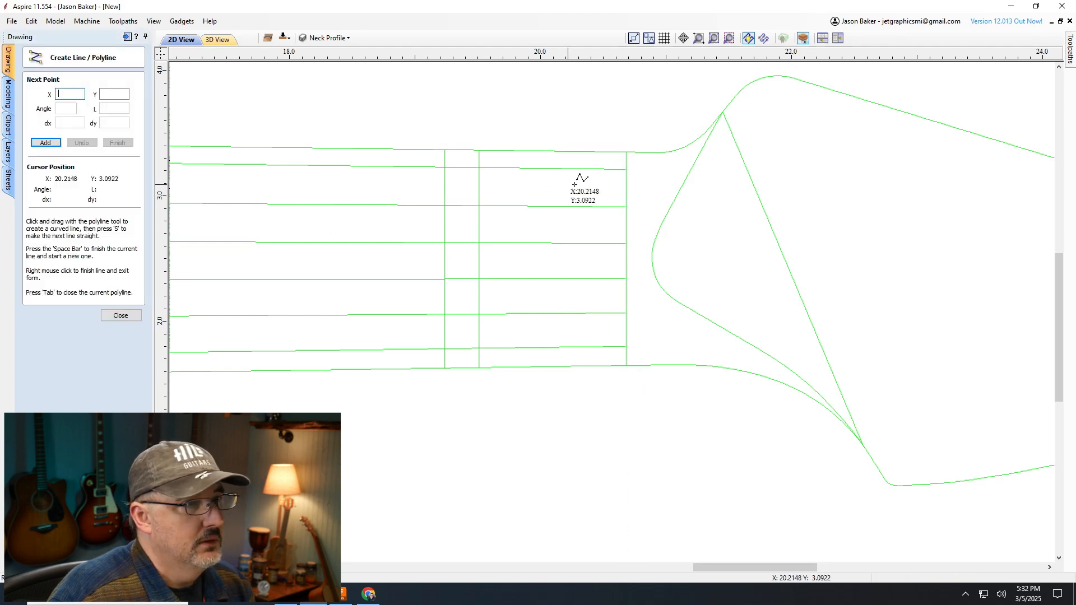
click(581, 152)
click(580, 365)
right_click(598, 396)
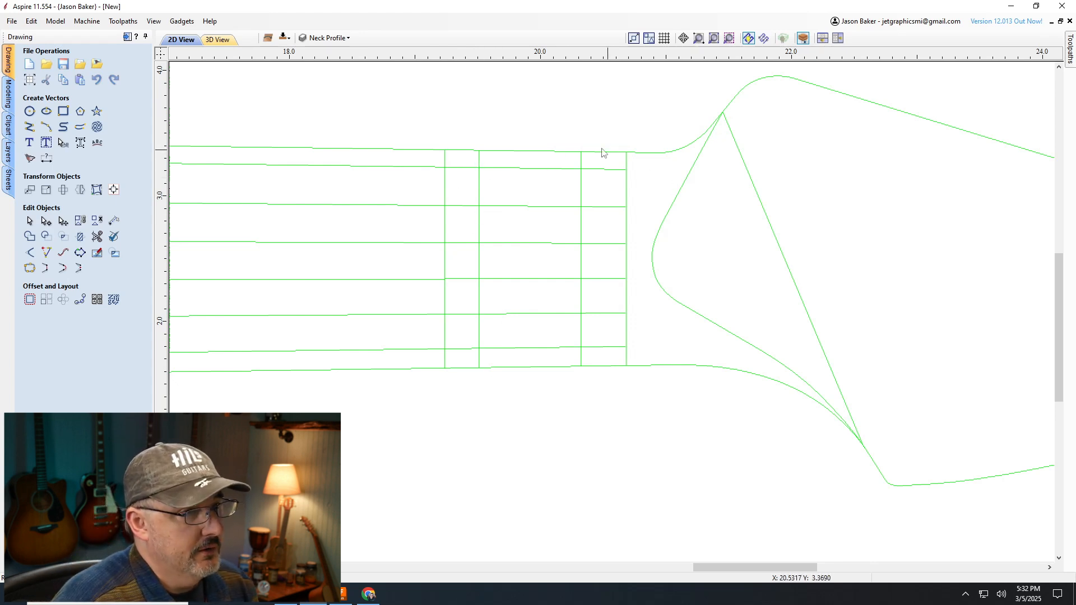
Select all the neck vectors and export them as an SVG, overwriting Strat Neck Tutorial 3-5-25.svg in the Stratocaster Neck folder
scroll(768, 250, up, 3)
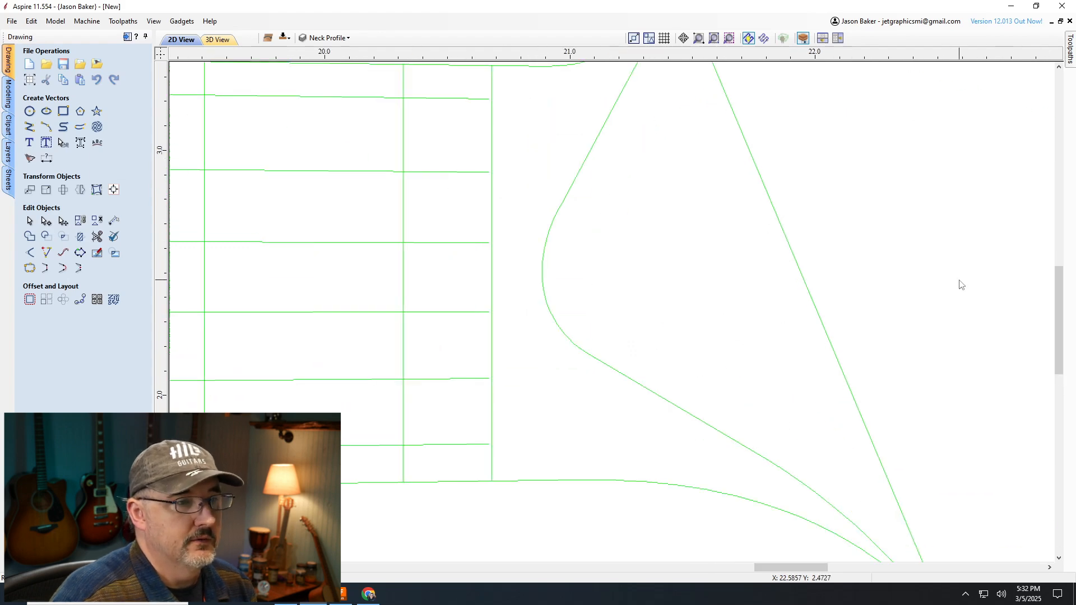
scroll(959, 285, down, 4)
scroll(635, 278, down, 1)
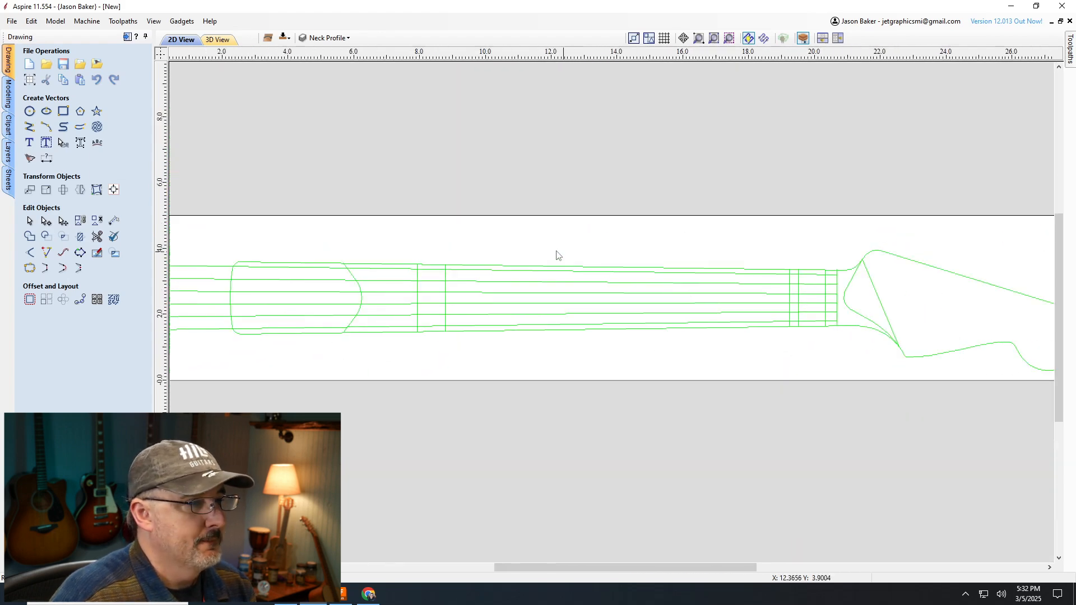
scroll(559, 268, down, 1)
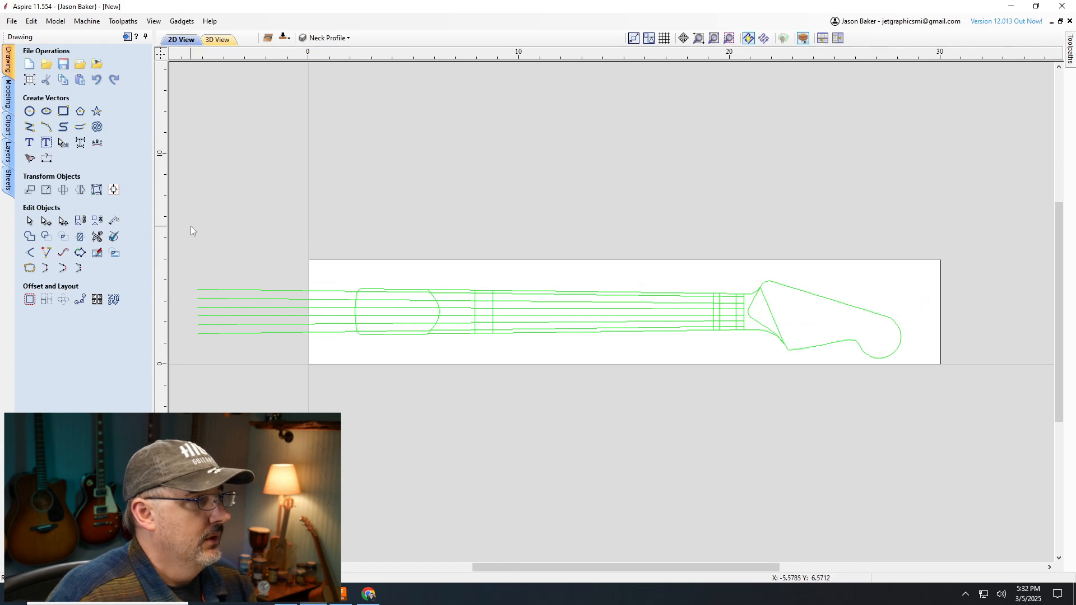
drag(183, 222, 235, 299)
drag(946, 388, 948, 389)
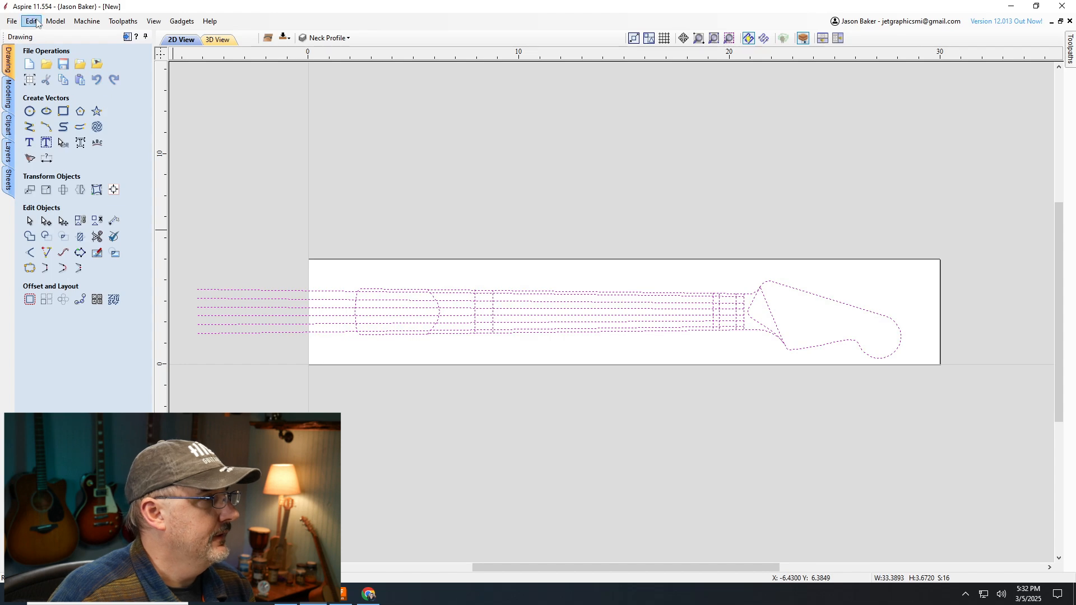
click(12, 21)
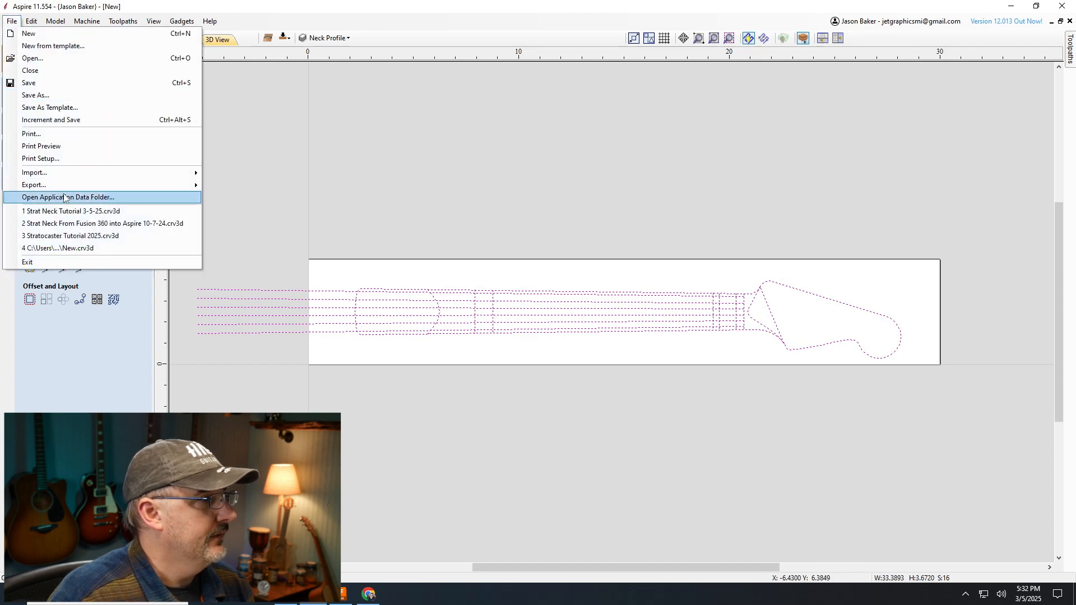
mouse_move(64, 186)
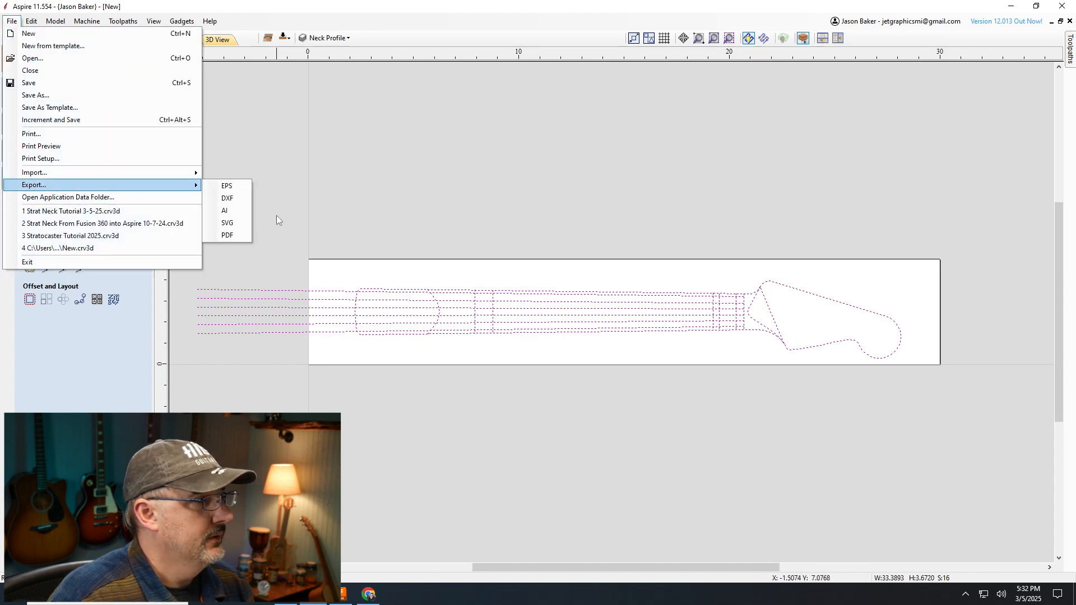
click(240, 223)
click(475, 162)
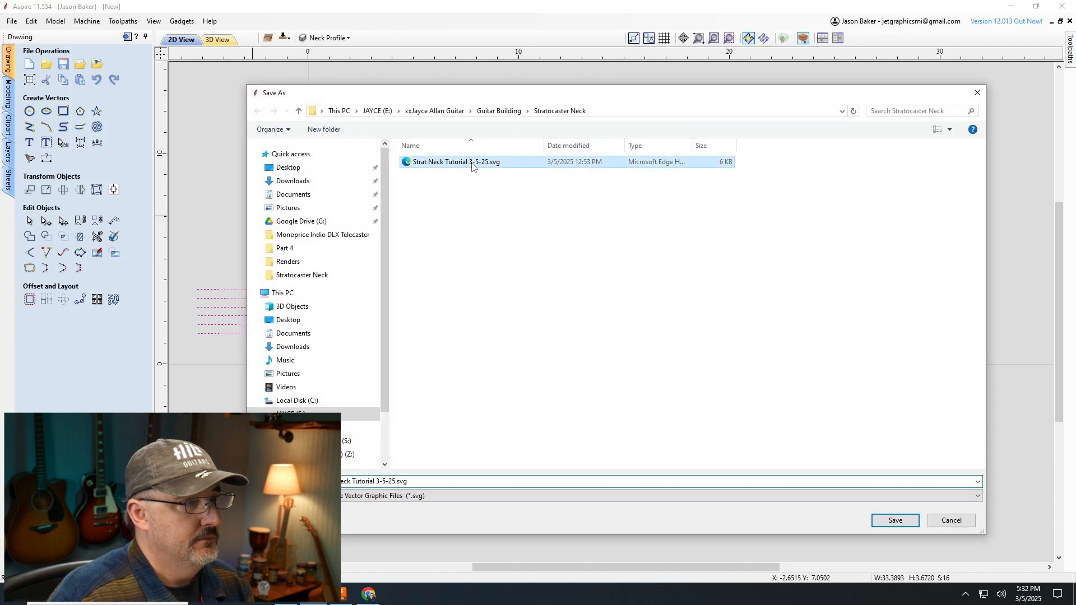
click(894, 520)
click(564, 297)
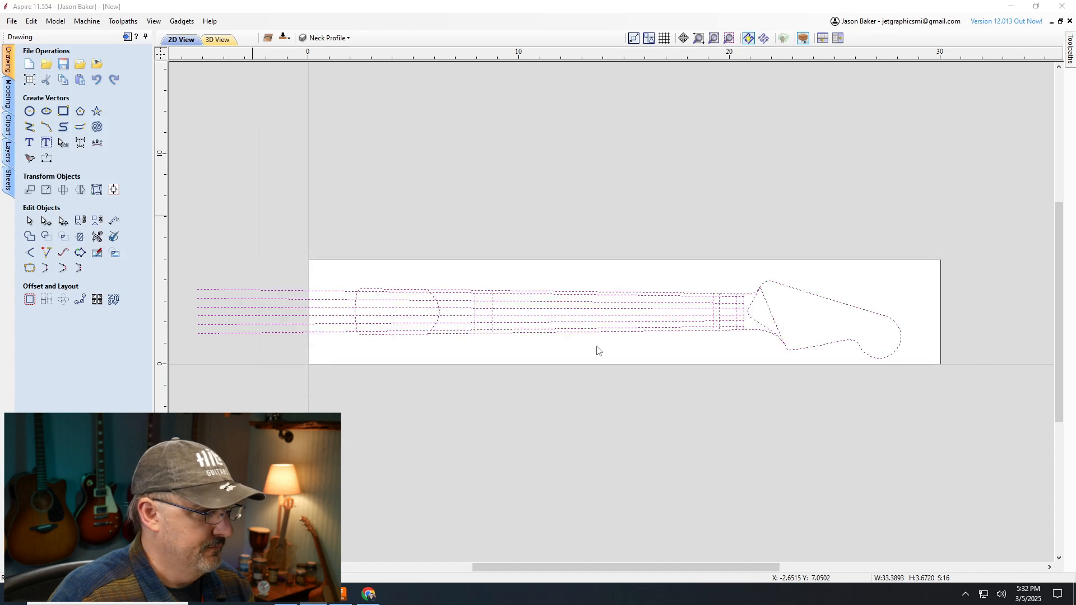
click(395, 557)
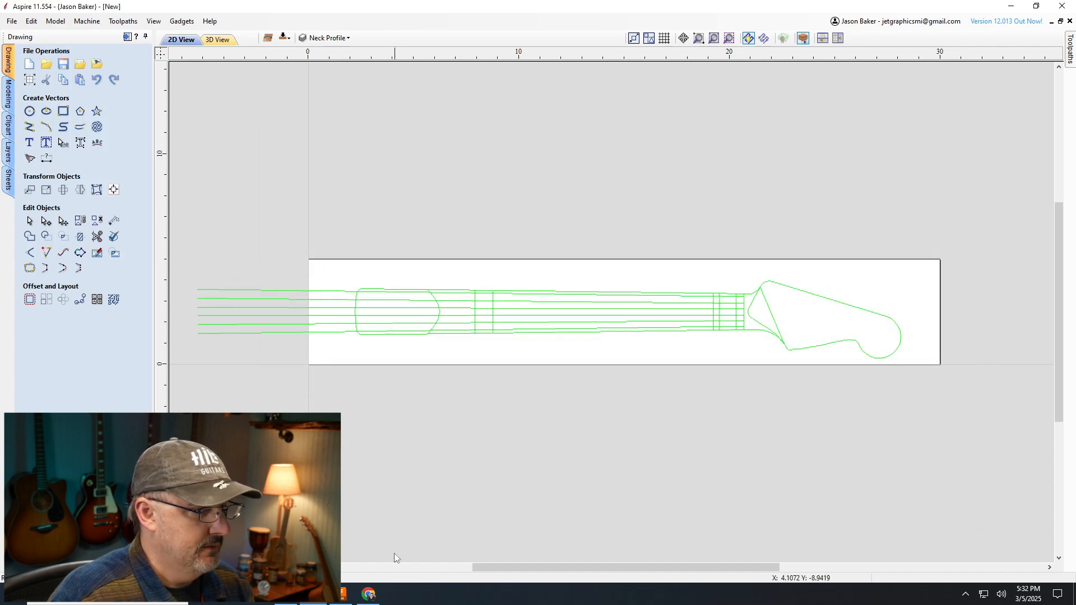
Switch to Autodesk Fusion, look at the empty design from the top, and load Strat Neck Tutorial 3-5-25.svg from the computer for SVG insertion
click(348, 595)
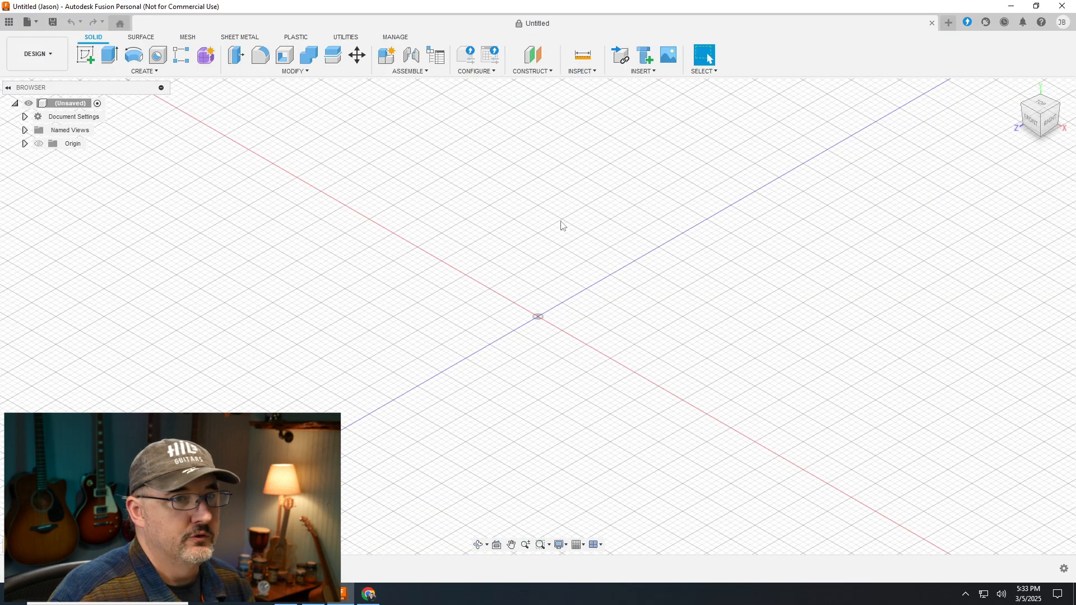
click(1037, 109)
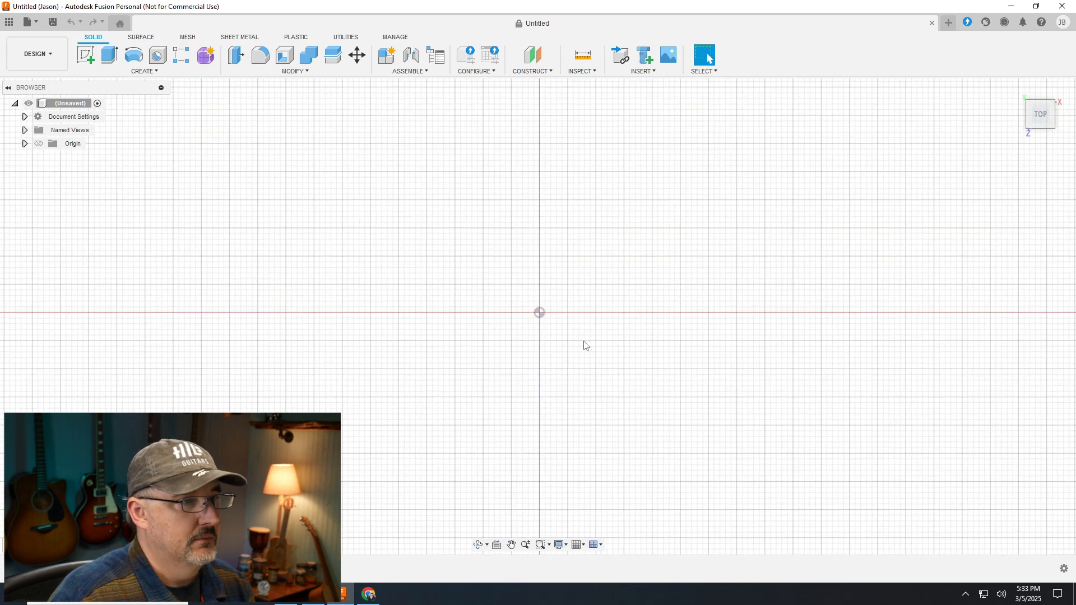
click(657, 77)
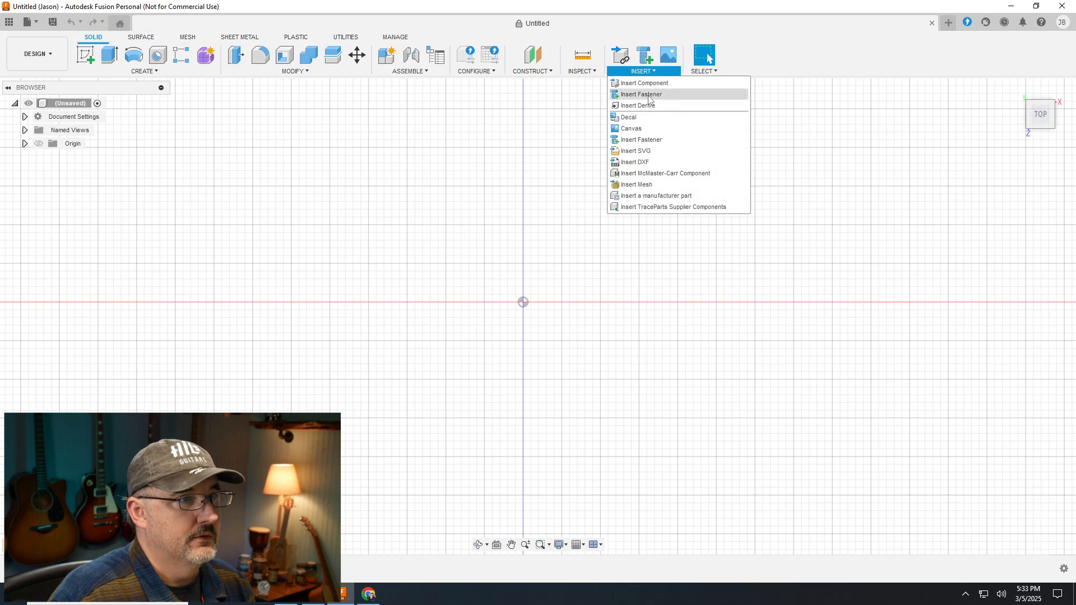
click(644, 153)
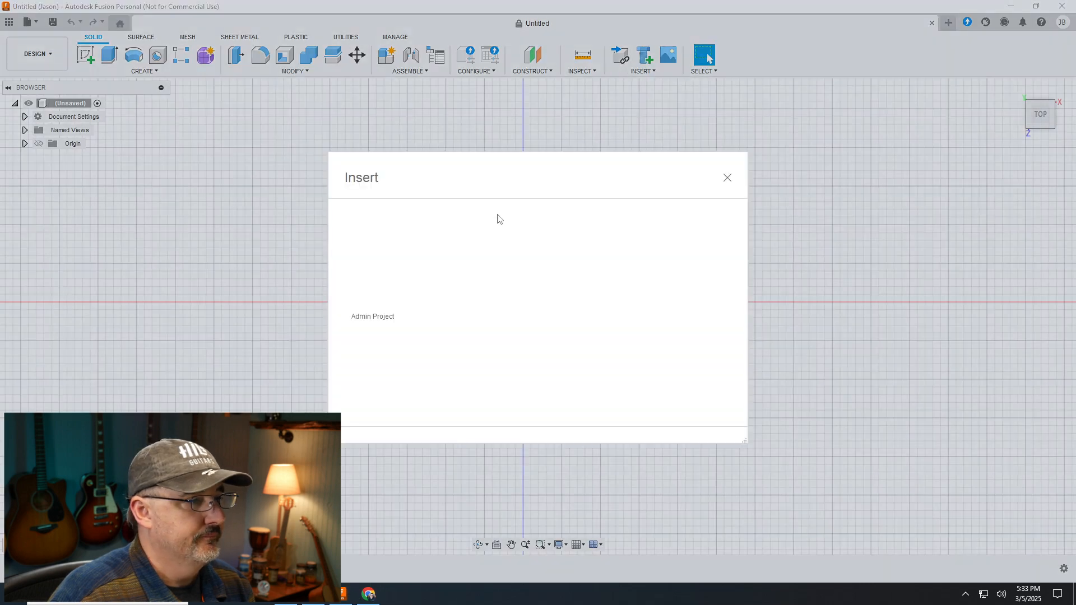
click(427, 410)
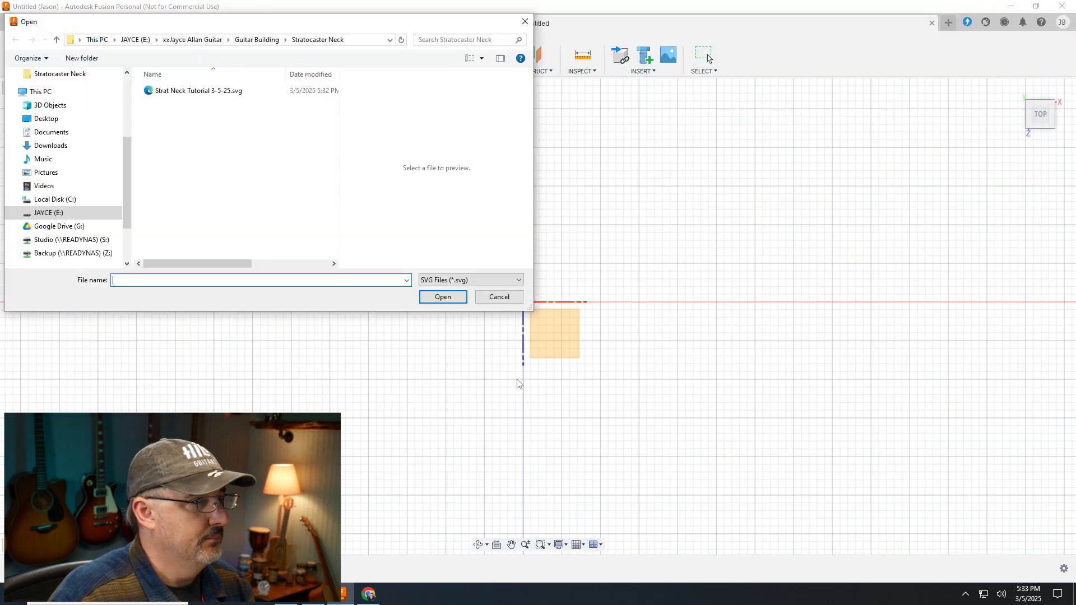
click(198, 92)
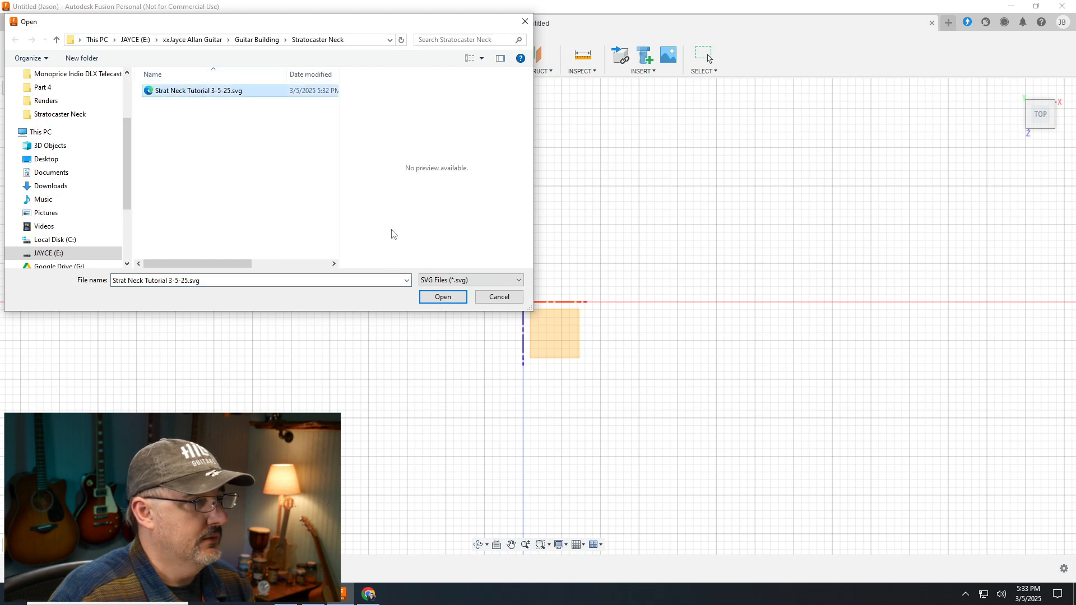
click(441, 298)
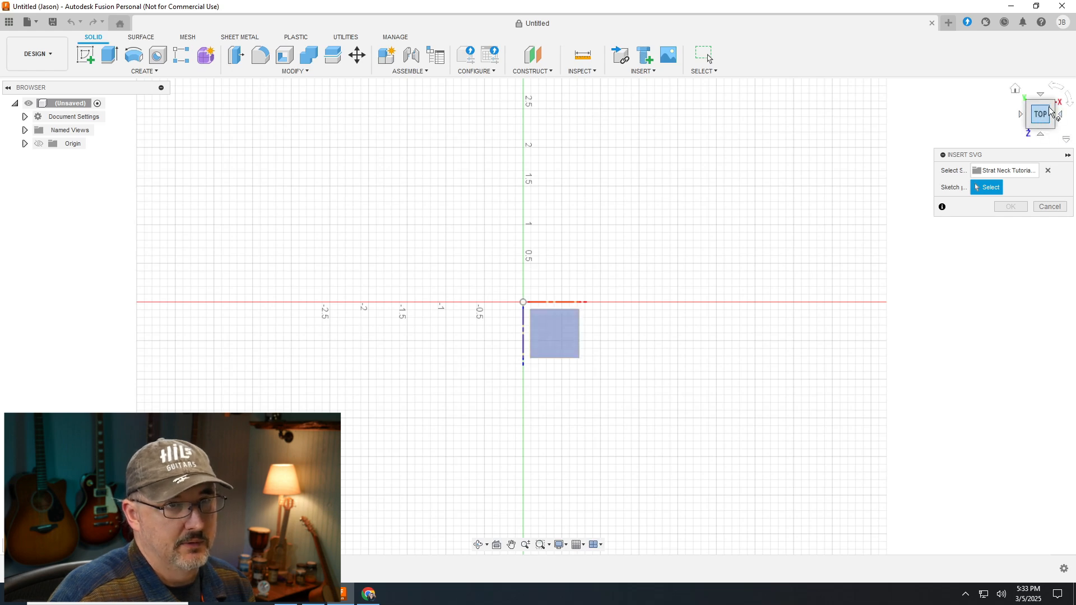
Place the SVG on the horizontal XZ origin plane with a plane scale of 96.08 and insert it
click(556, 335)
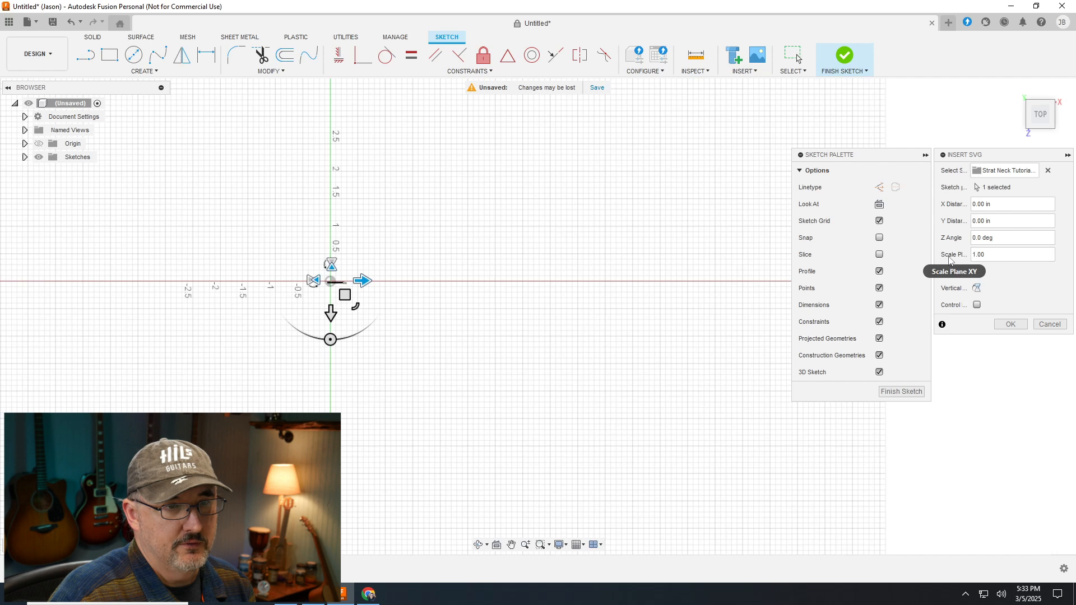
drag(1013, 256, 969, 257)
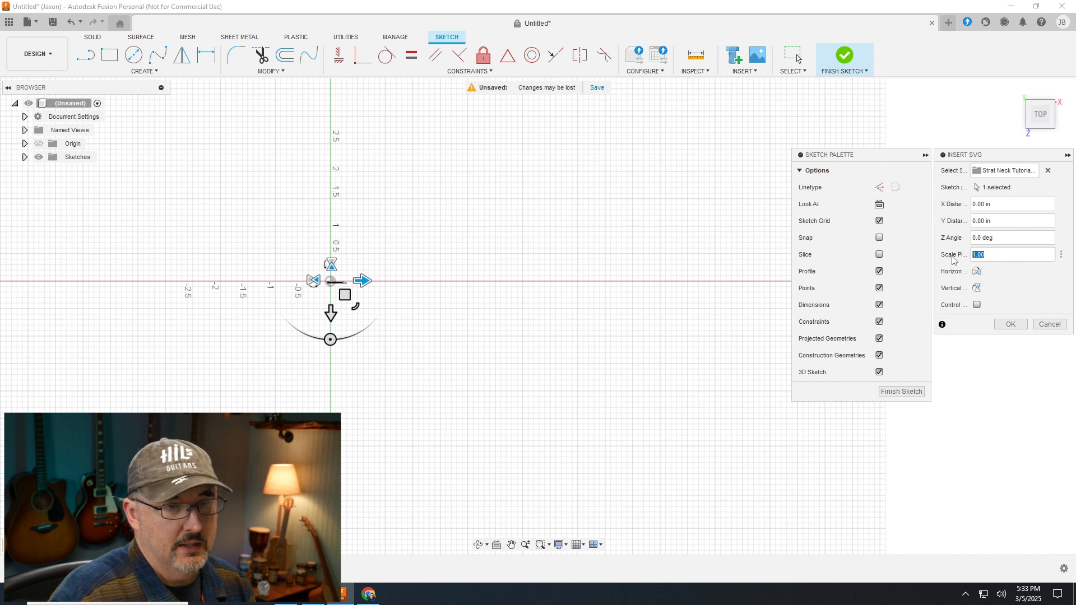
text(9)
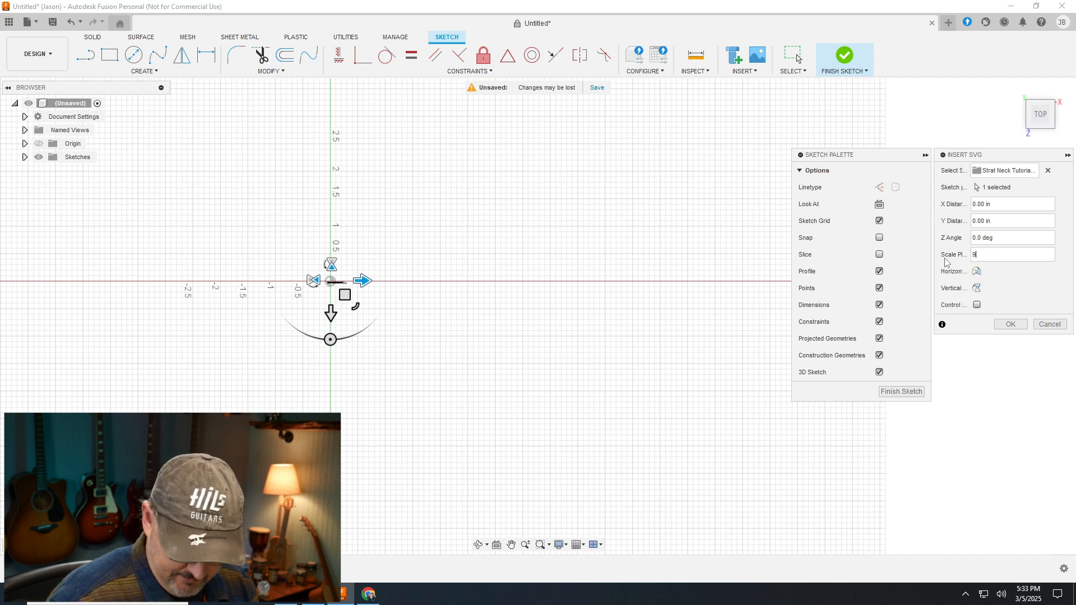
text(6.08)
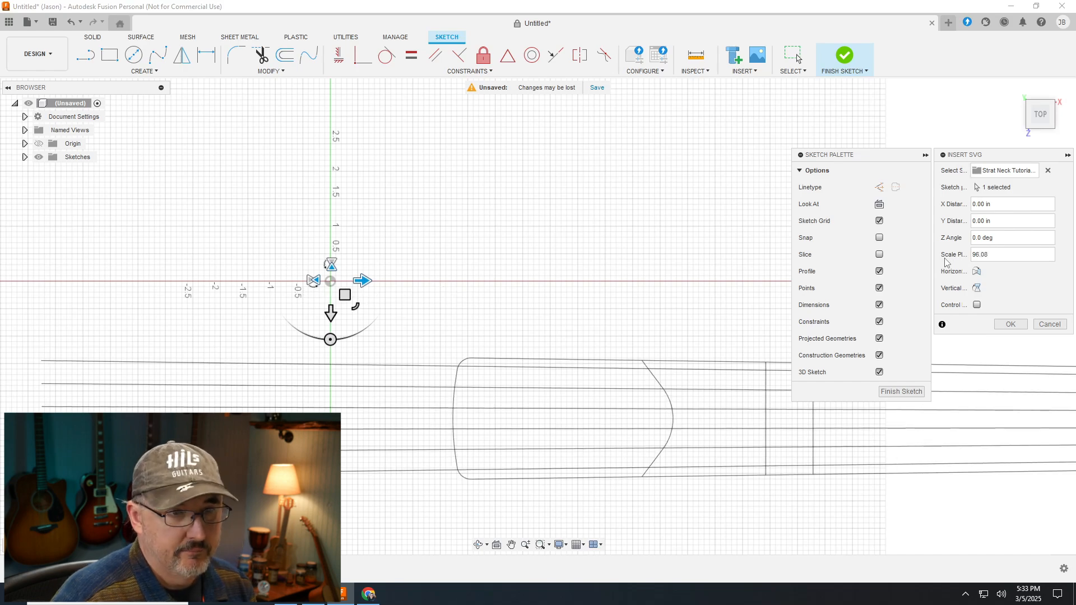
click(1011, 324)
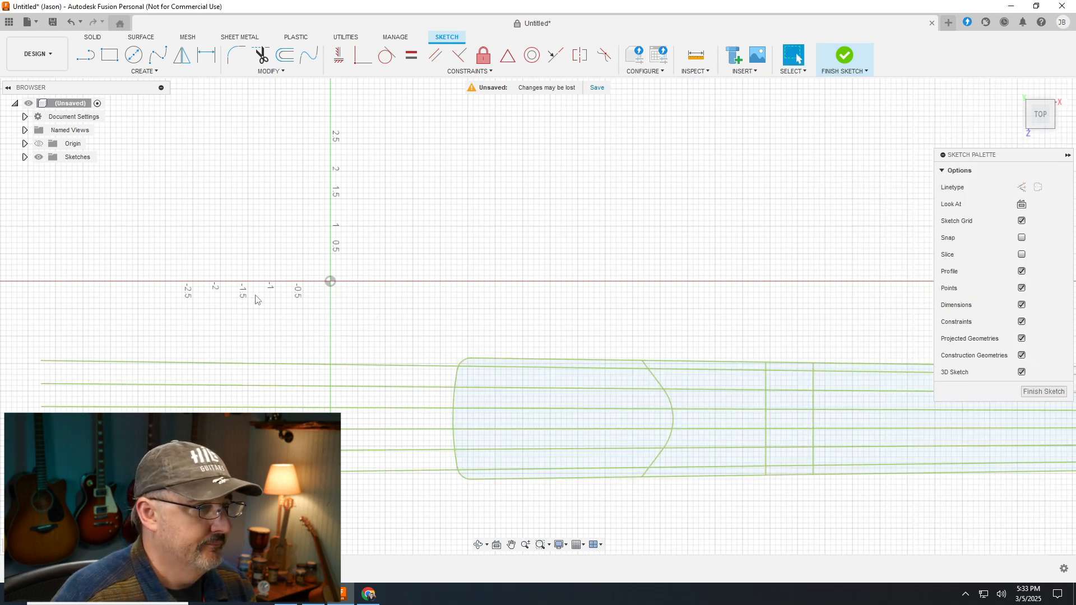
Select all the inserted neck sketch geometry and lock it in place with a Fix constraint
scroll(246, 291, down, 3)
scroll(224, 286, down, 3)
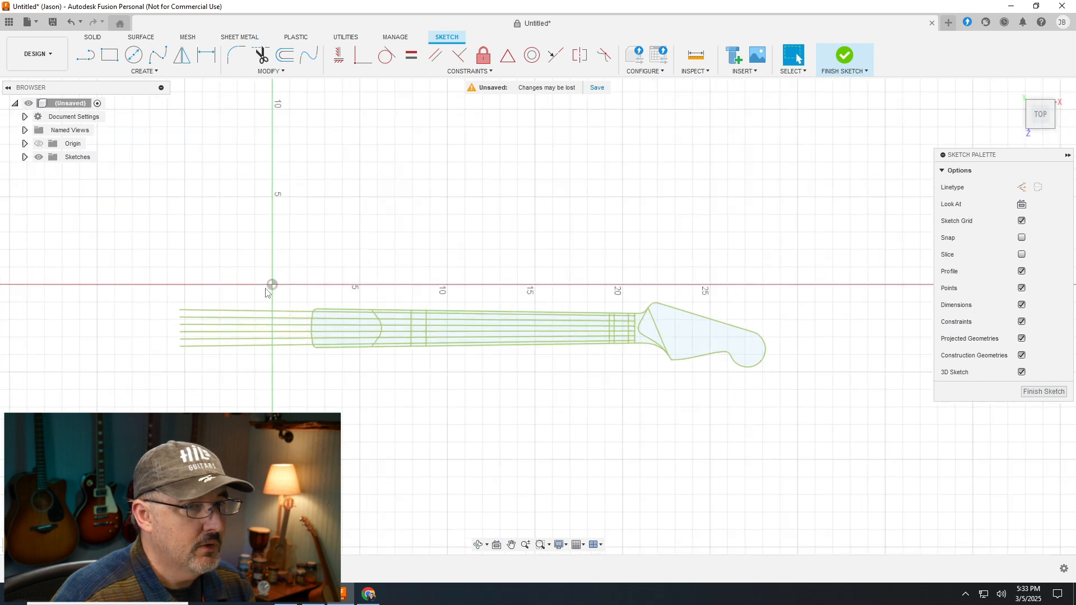
mouse_move(157, 238)
mouse_down()
mouse_move(741, 430)
mouse_move(832, 424)
mouse_up()
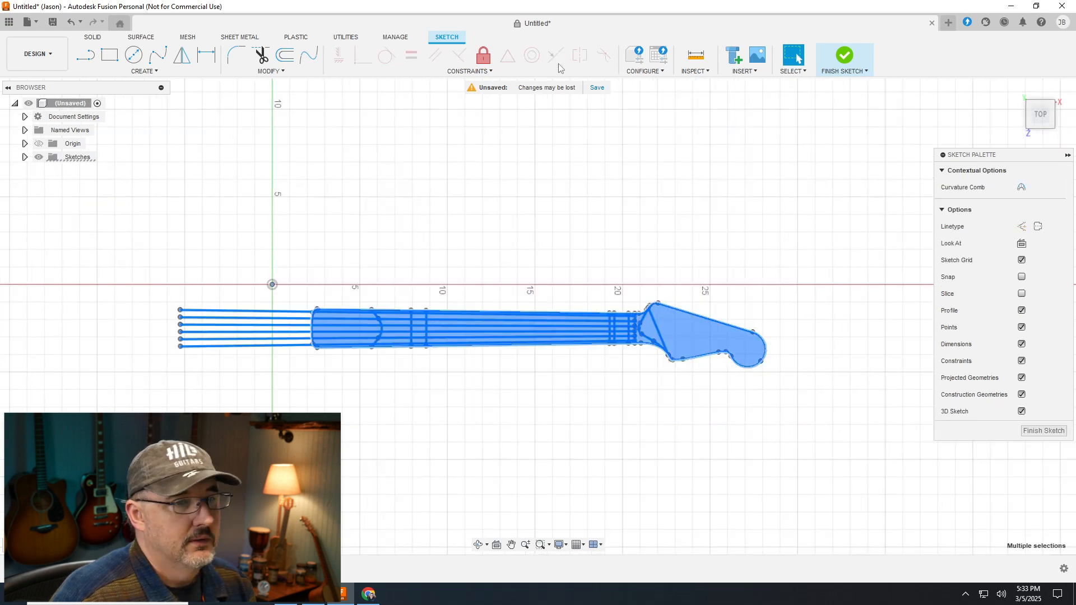
click(483, 60)
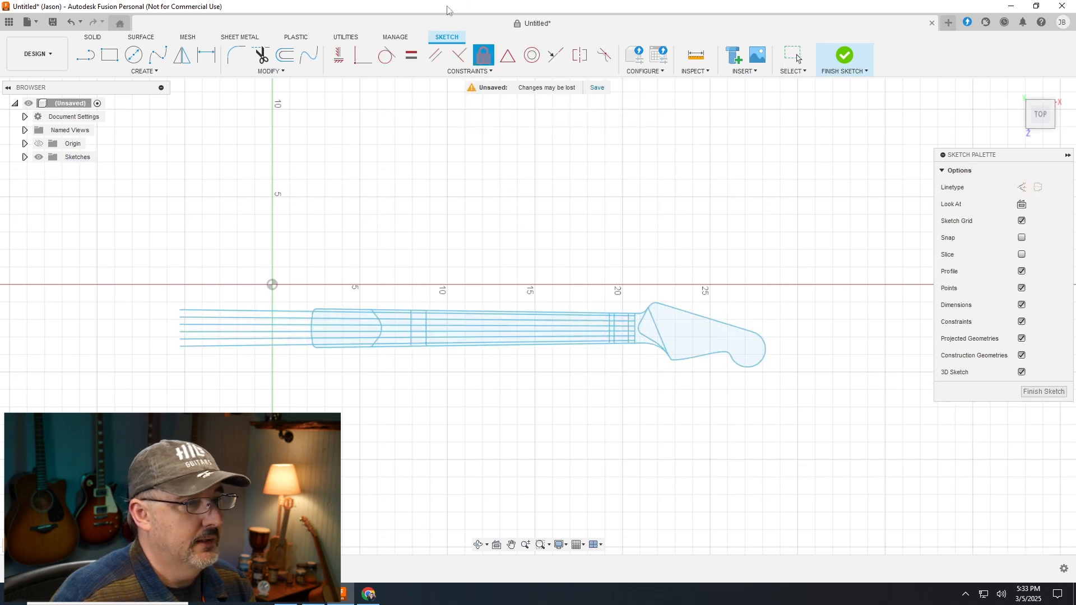
right_click(785, 178)
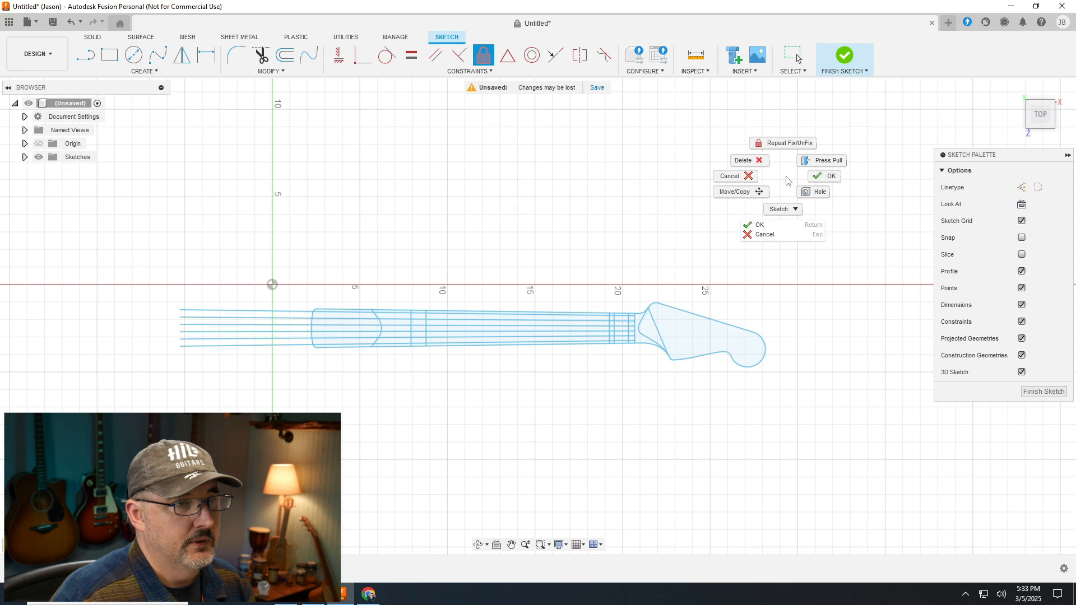
click(826, 180)
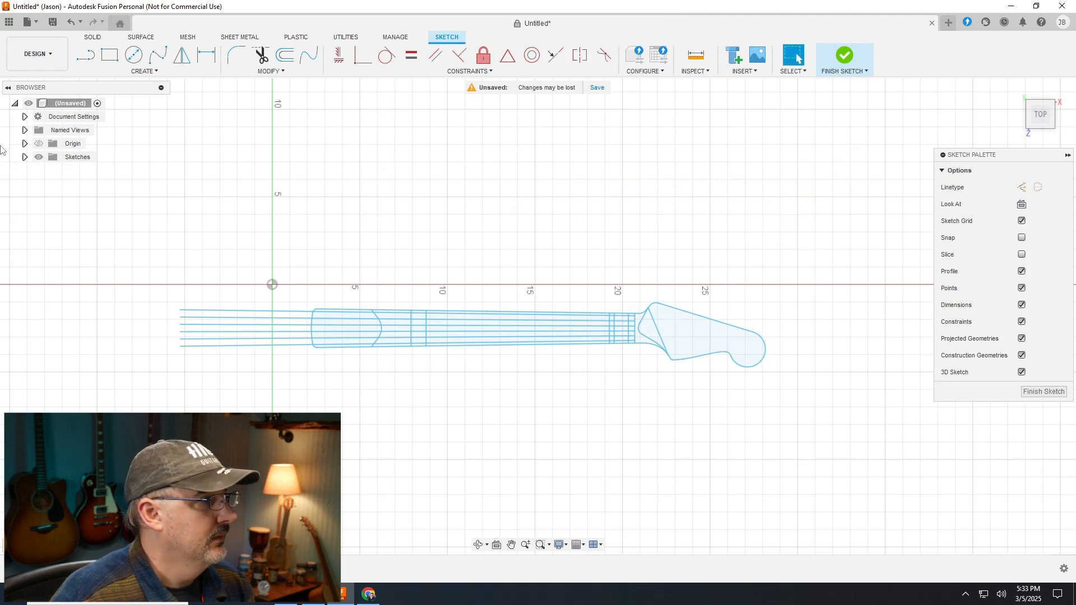
Rename the imported SVG sketch as Reference and finish editing it
click(26, 158)
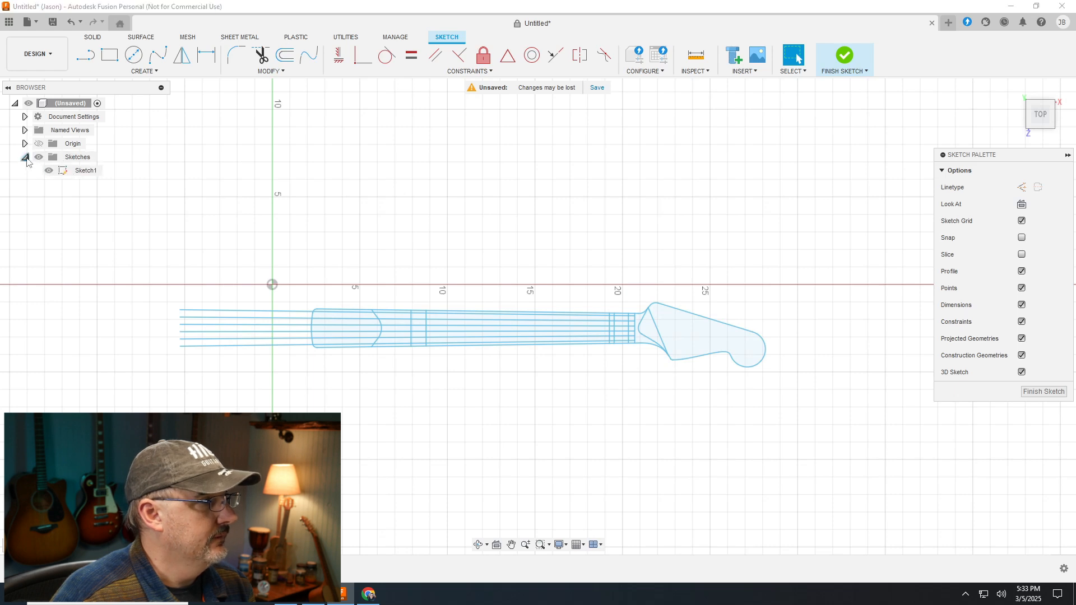
right_click(88, 171)
click(112, 275)
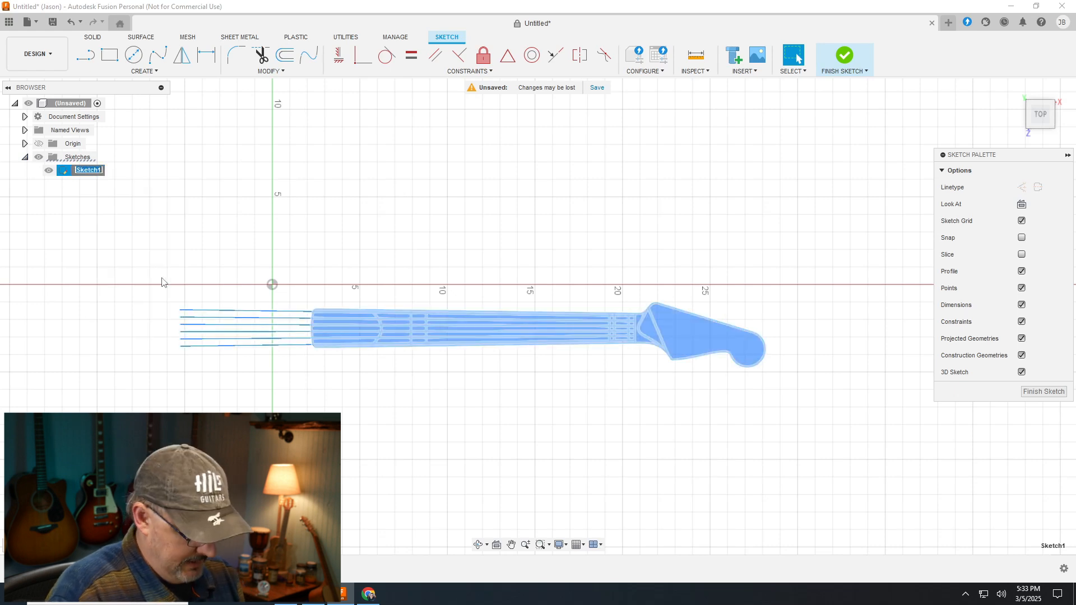
text(Re)
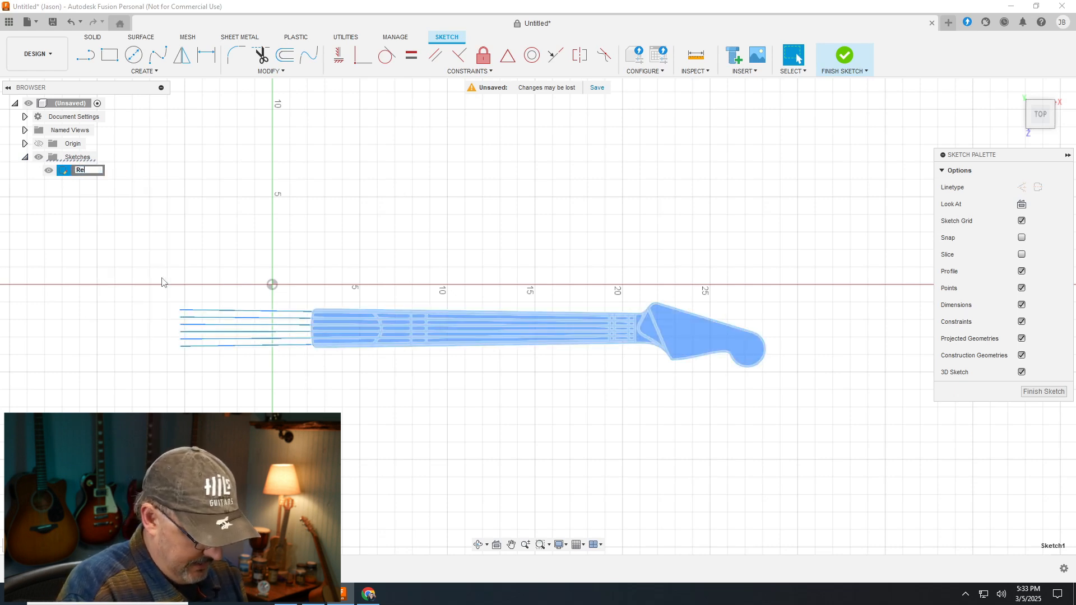
text(ference)
key(Return)
click(373, 203)
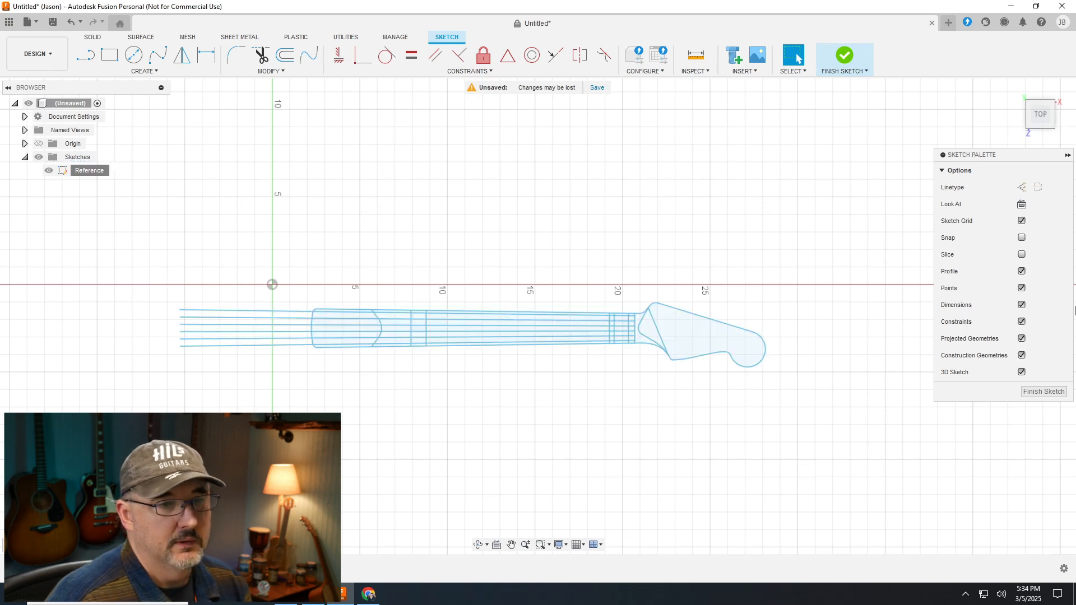
click(1042, 391)
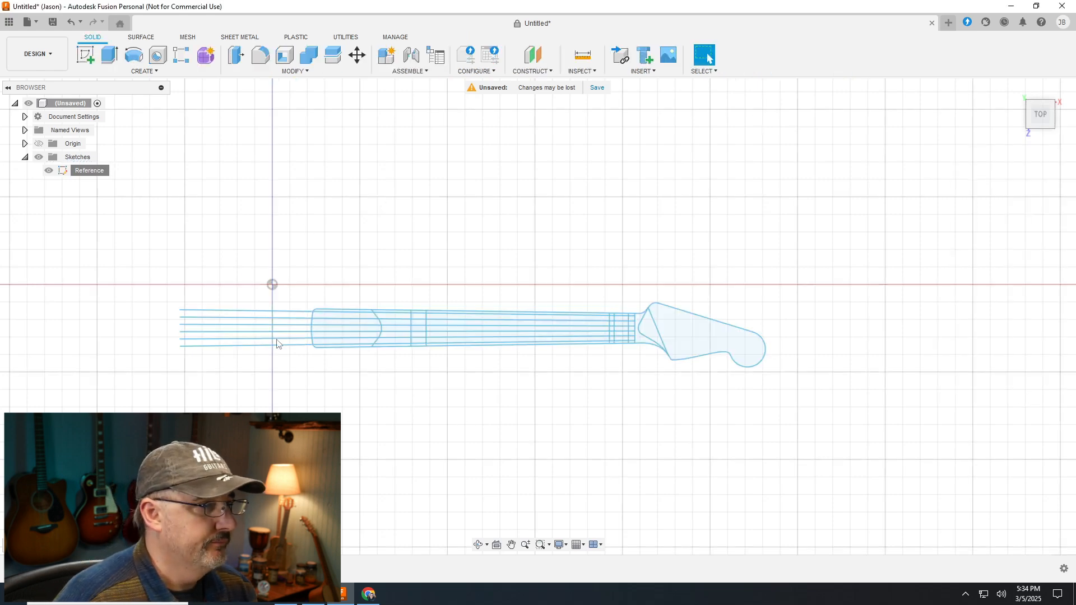
Create a new sketch on the horizontal XZ origin plane, over the reference neck outline
scroll(277, 368, up, 6)
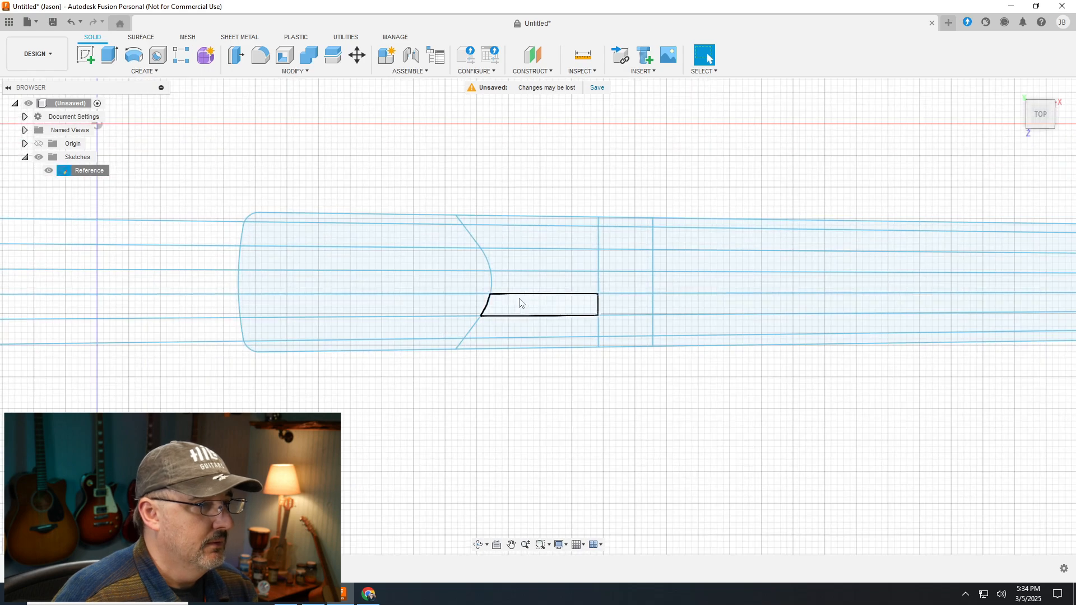
scroll(519, 304, up, 3)
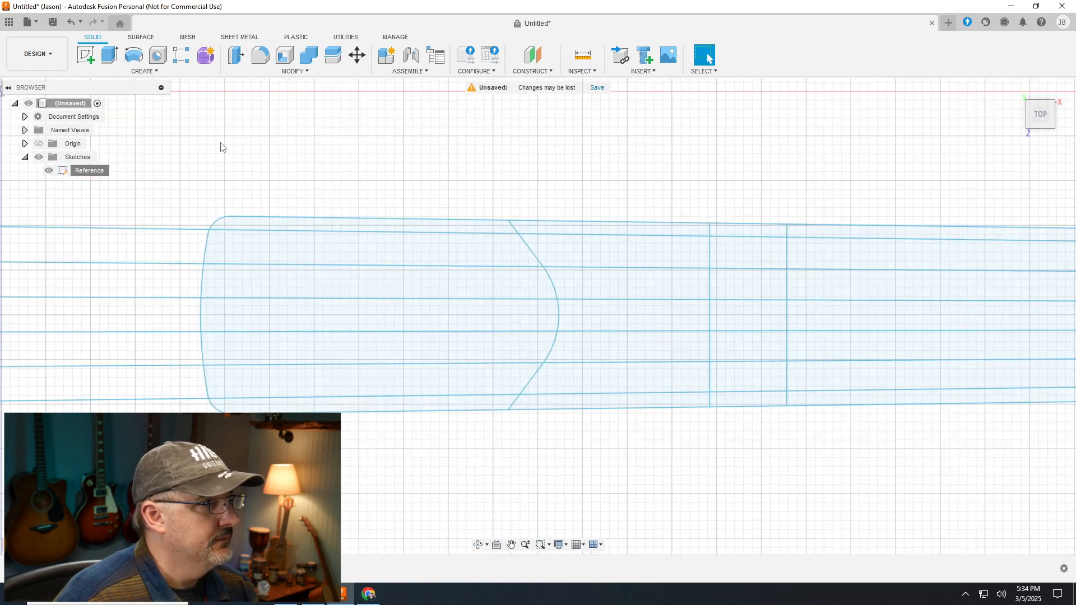
click(144, 71)
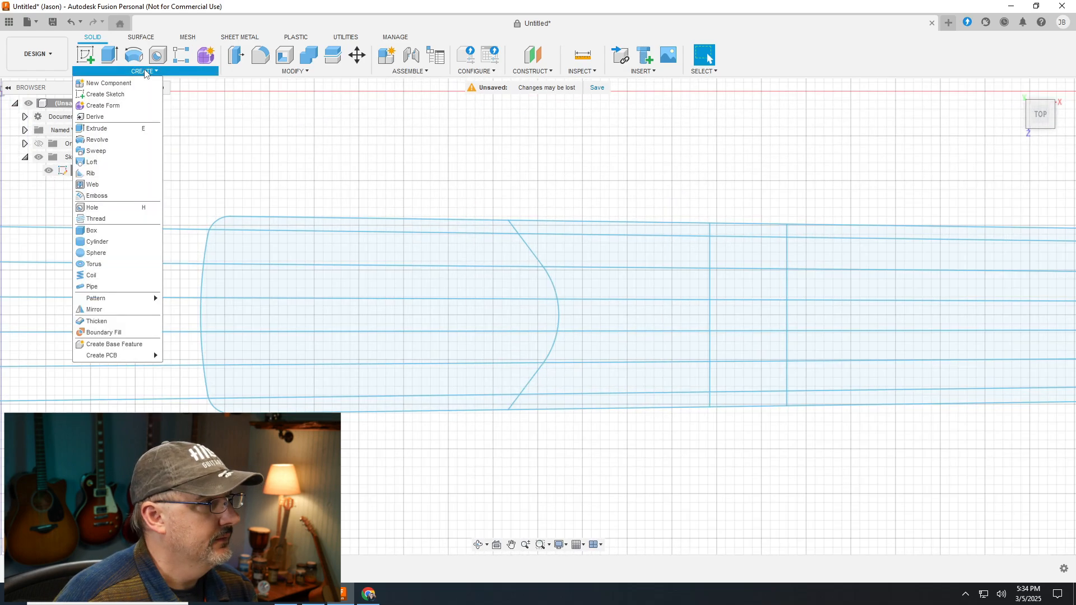
click(116, 96)
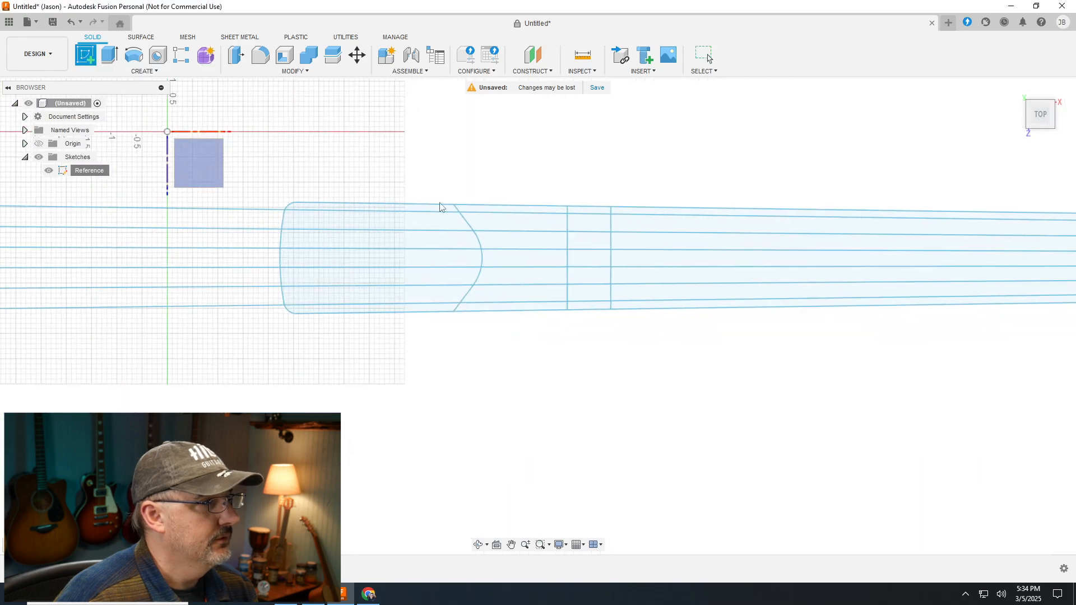
click(238, 177)
scroll(234, 331, up, 10)
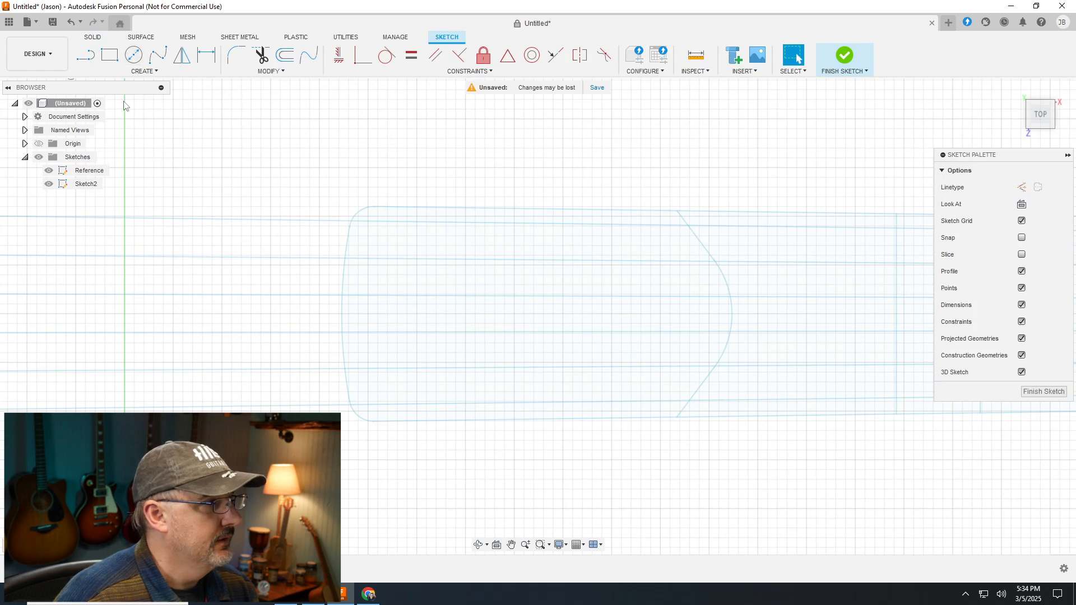
Trace the rounded upper corner of the neck heel with a 3-point arc between the ends of the reference curve
click(151, 73)
mouse_move(116, 116)
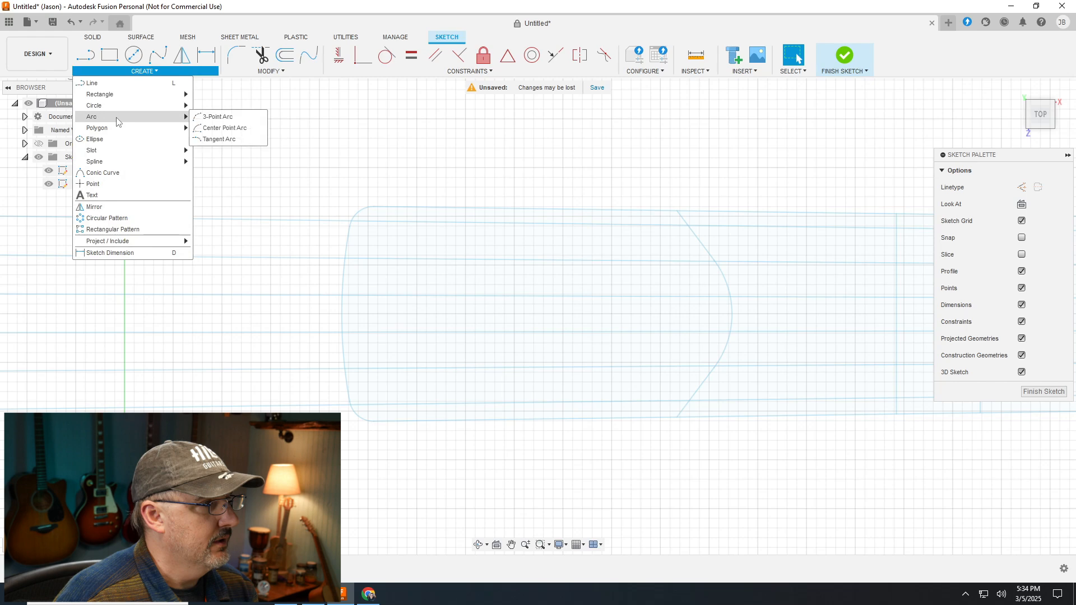
click(206, 120)
scroll(364, 260, up, 5)
scroll(268, 117, up, 2)
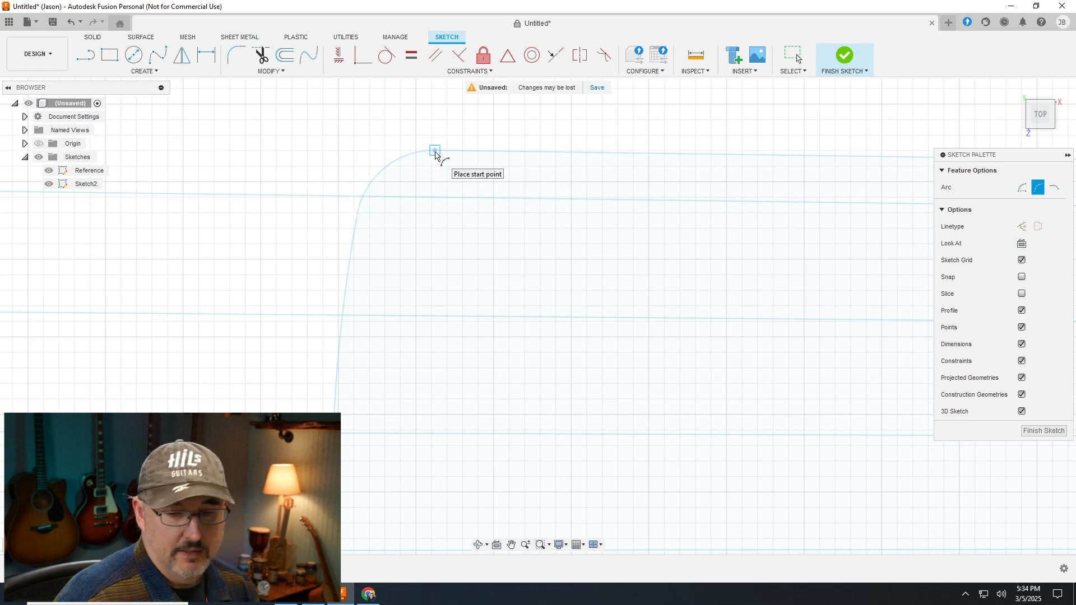
scroll(436, 154, up, 2)
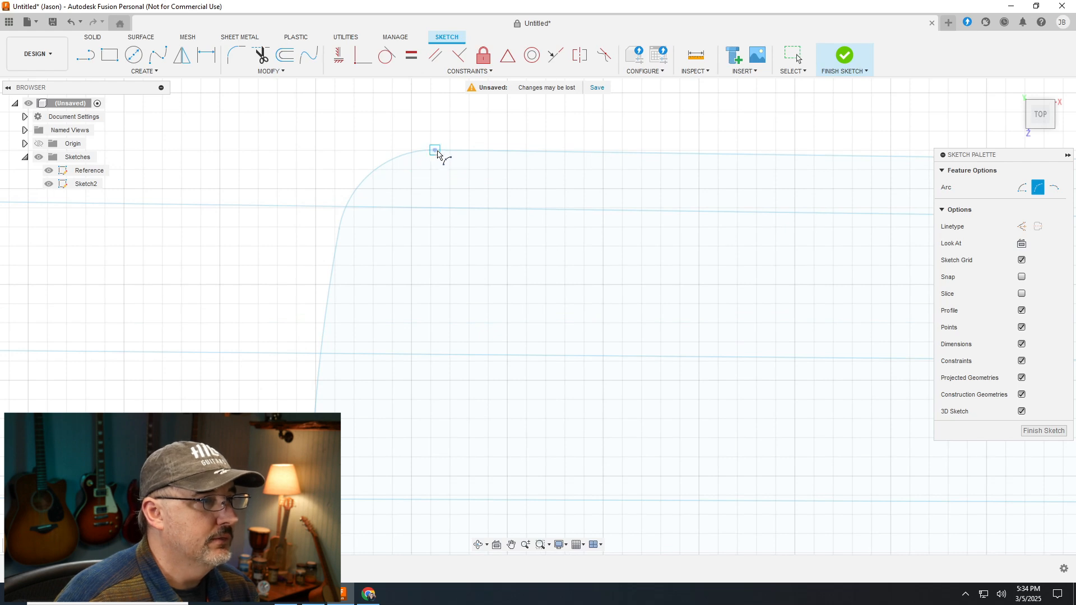
click(436, 151)
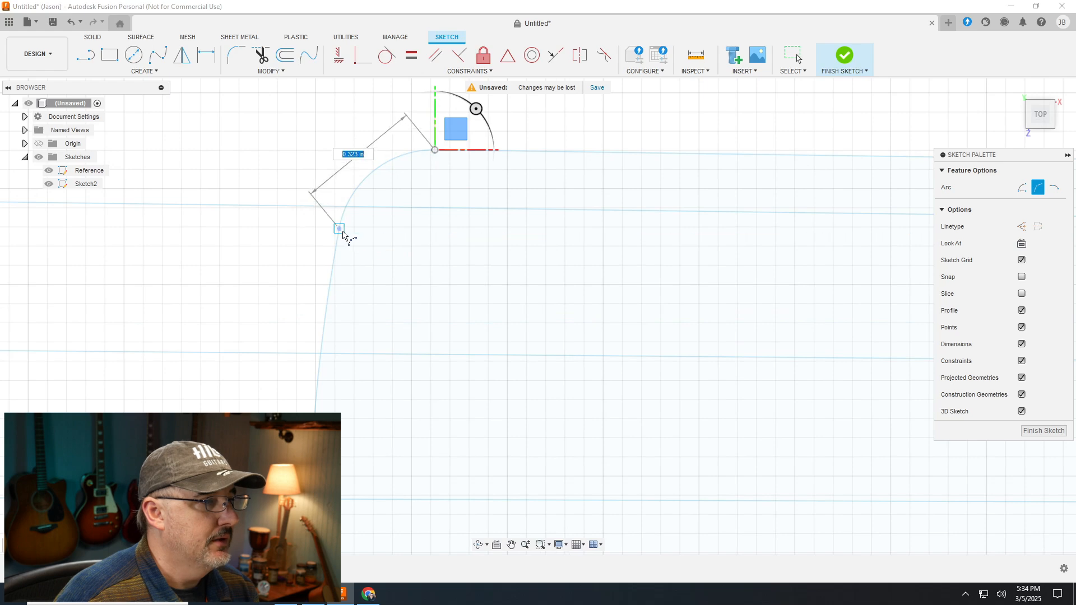
click(340, 230)
scroll(380, 198, up, 4)
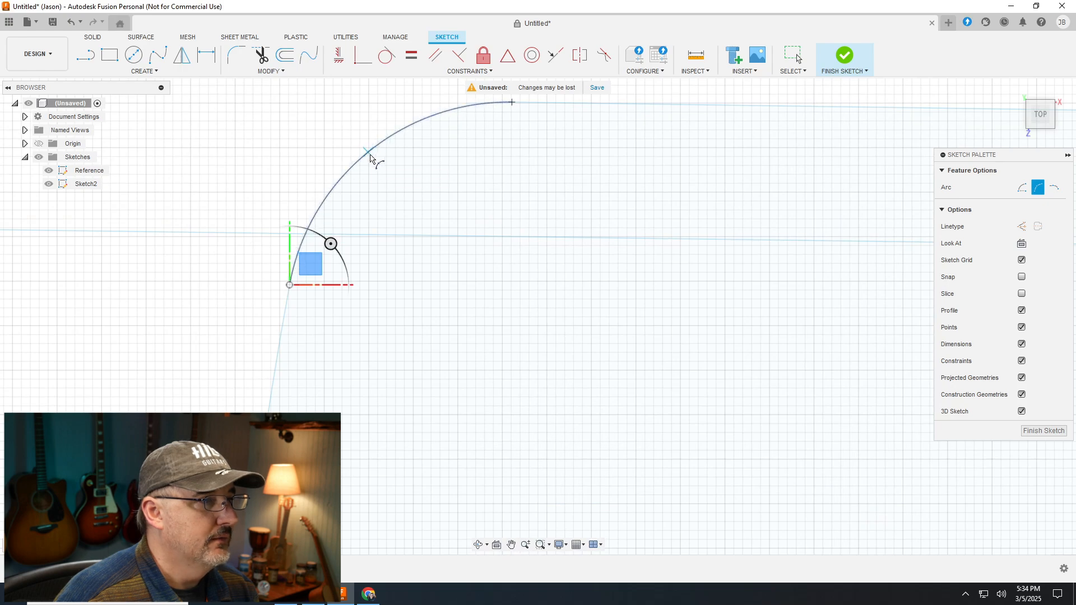
click(368, 155)
Trace the curved heel end with a 3-point arc from the upper corner arc to the start of the lower corner
scroll(474, 175, down, 7)
scroll(471, 313, down, 4)
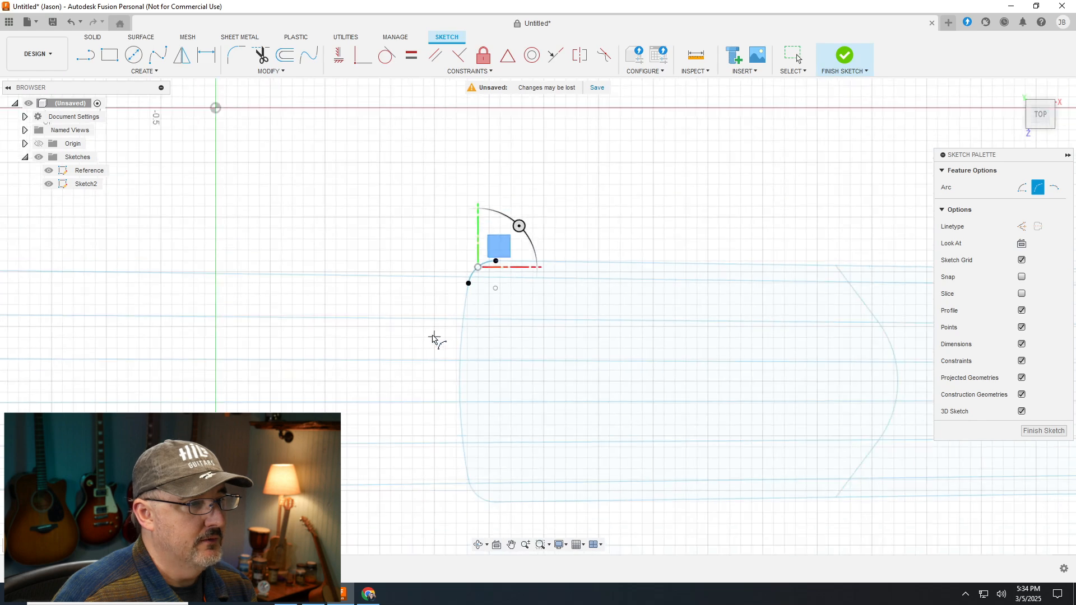
scroll(502, 447, up, 4)
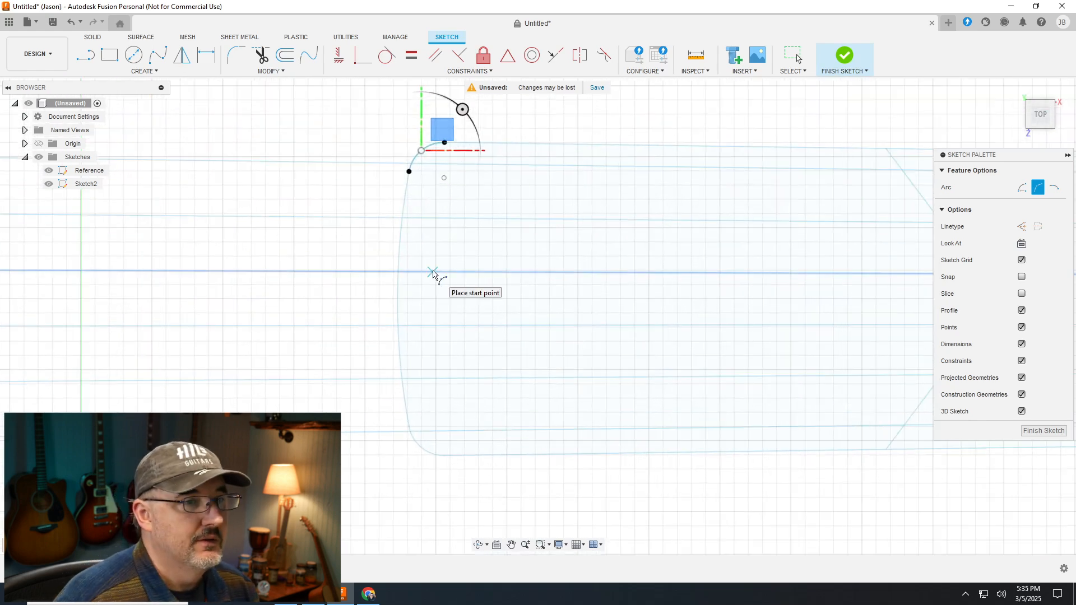
scroll(377, 199, down, 3)
scroll(394, 296, up, 3)
scroll(477, 302, up, 1)
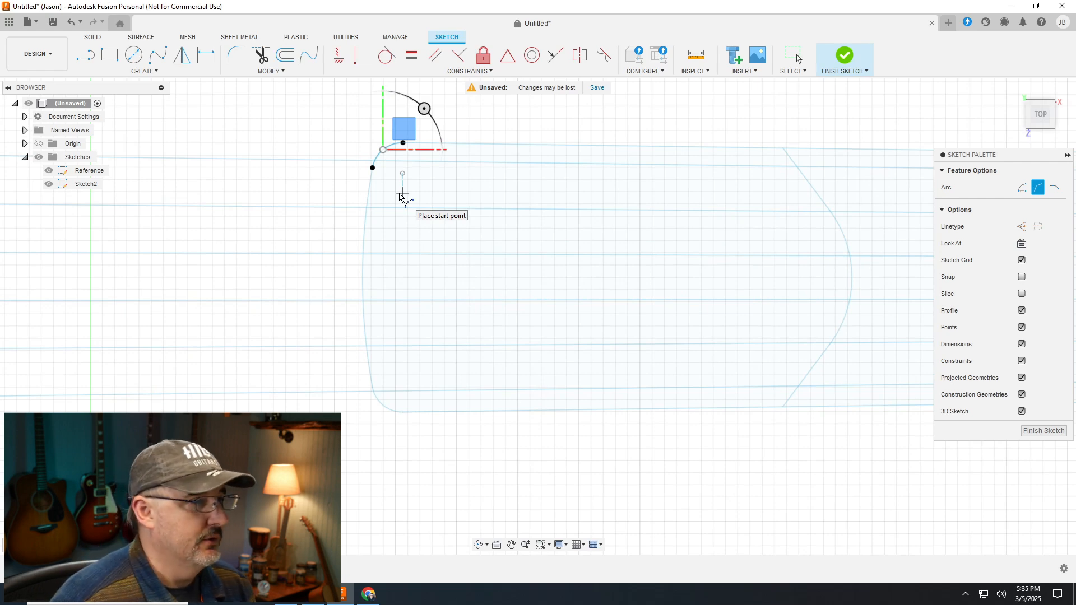
scroll(373, 183, up, 1)
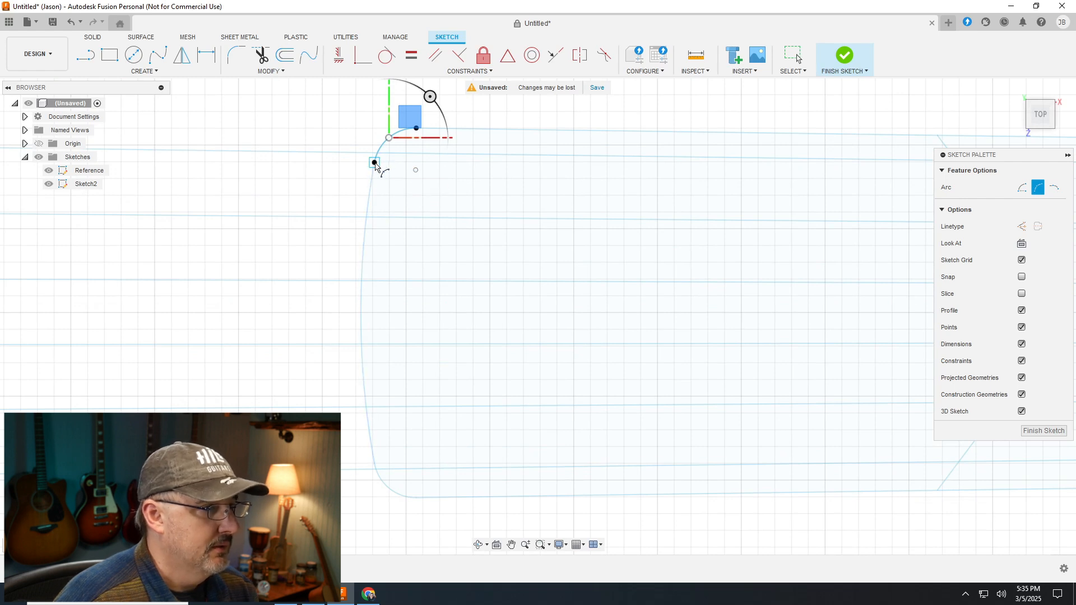
click(374, 163)
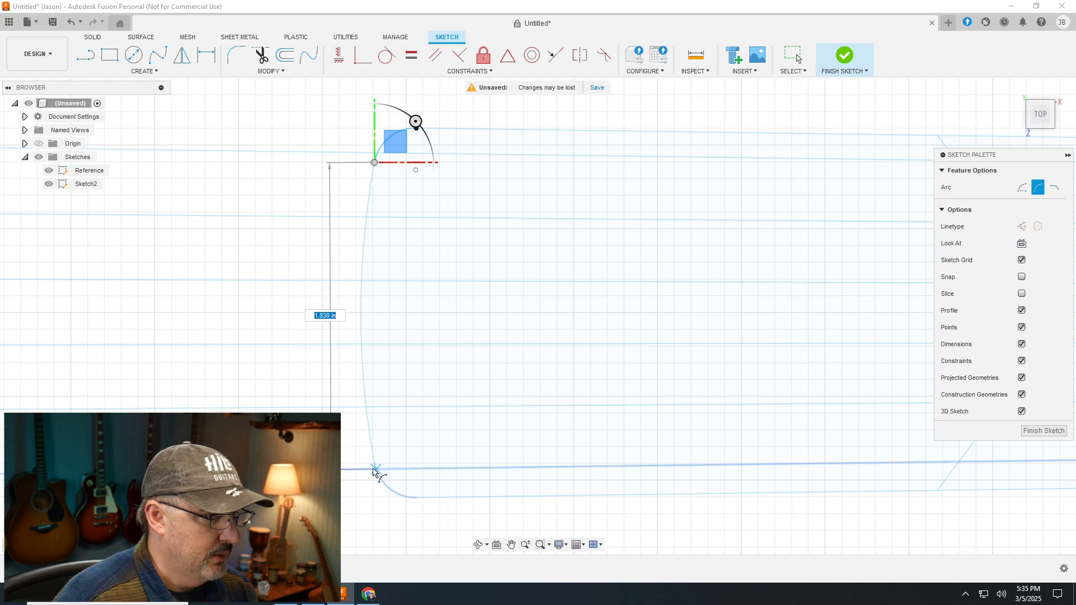
click(374, 467)
scroll(369, 304, up, 1)
scroll(370, 304, up, 3)
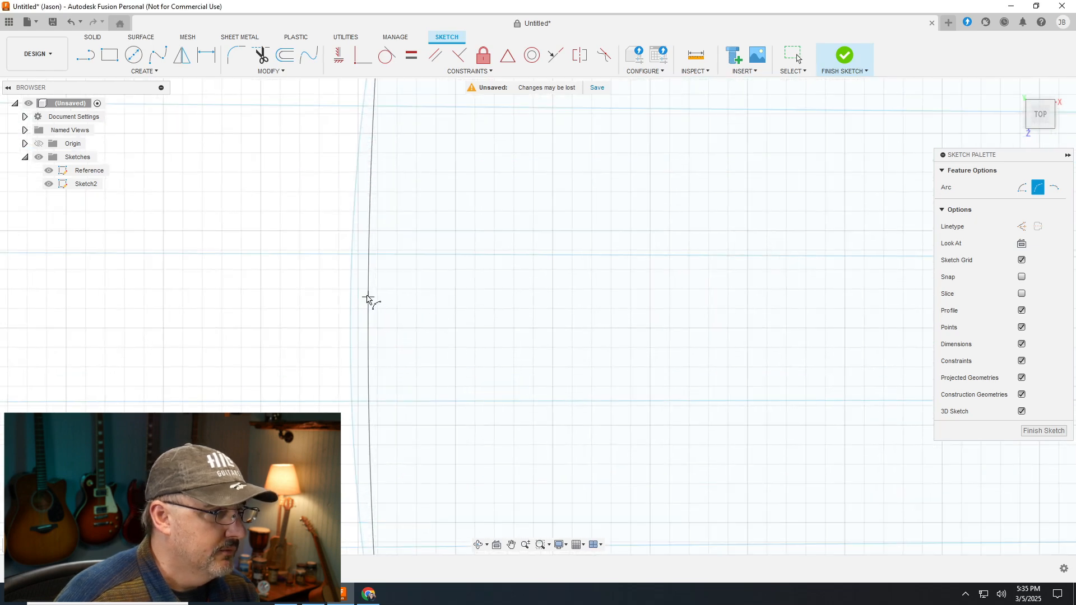
scroll(350, 290, down, 3)
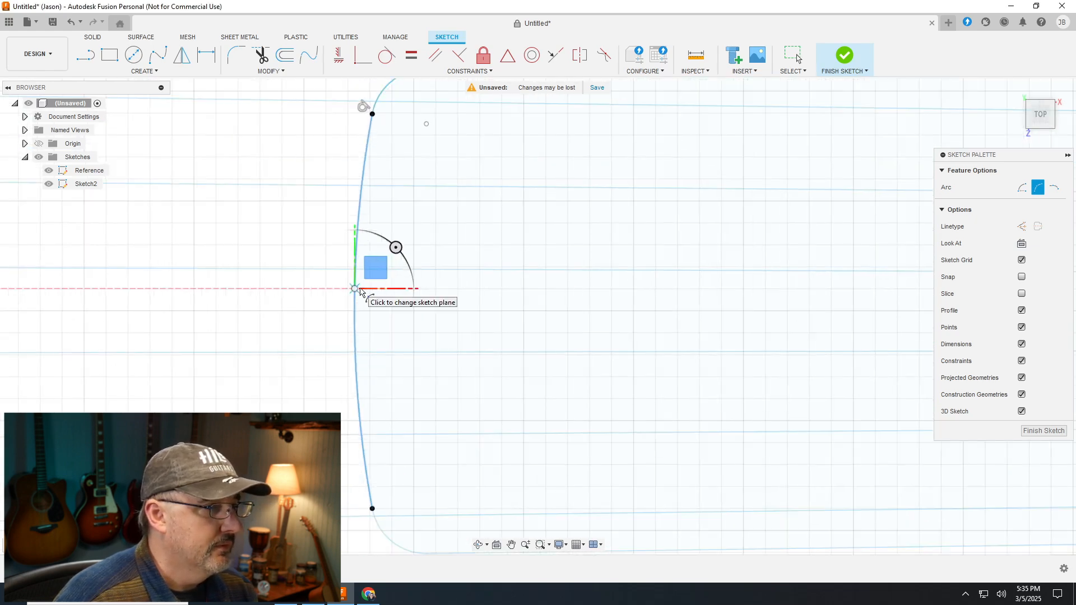
Trace the rounded lower corner of the heel with a 3-point arc from the heel arc to the lower neck edge
scroll(360, 398, up, 4)
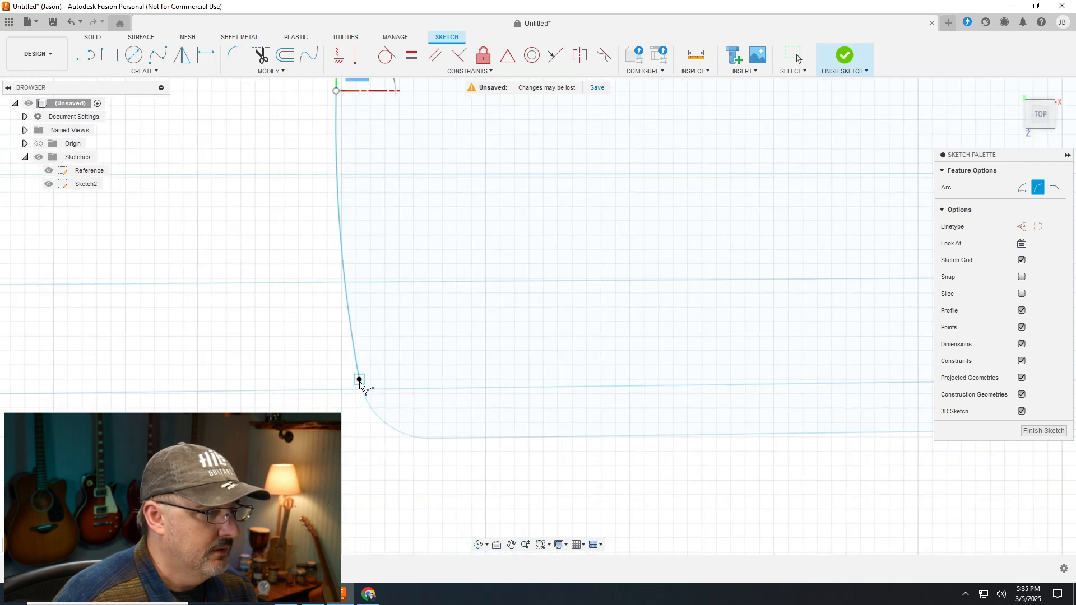
click(359, 379)
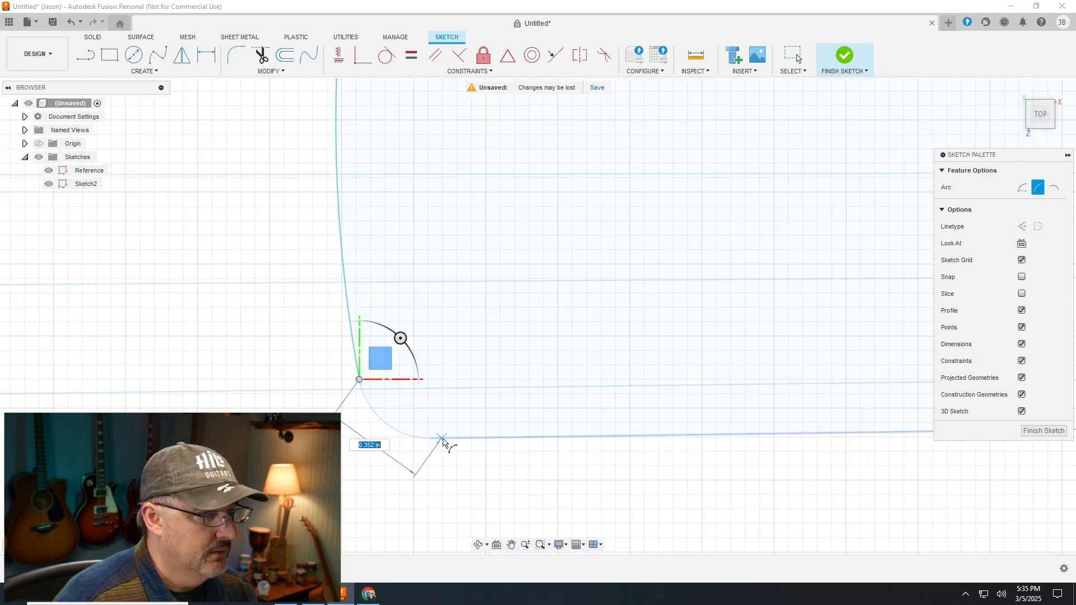
click(436, 439)
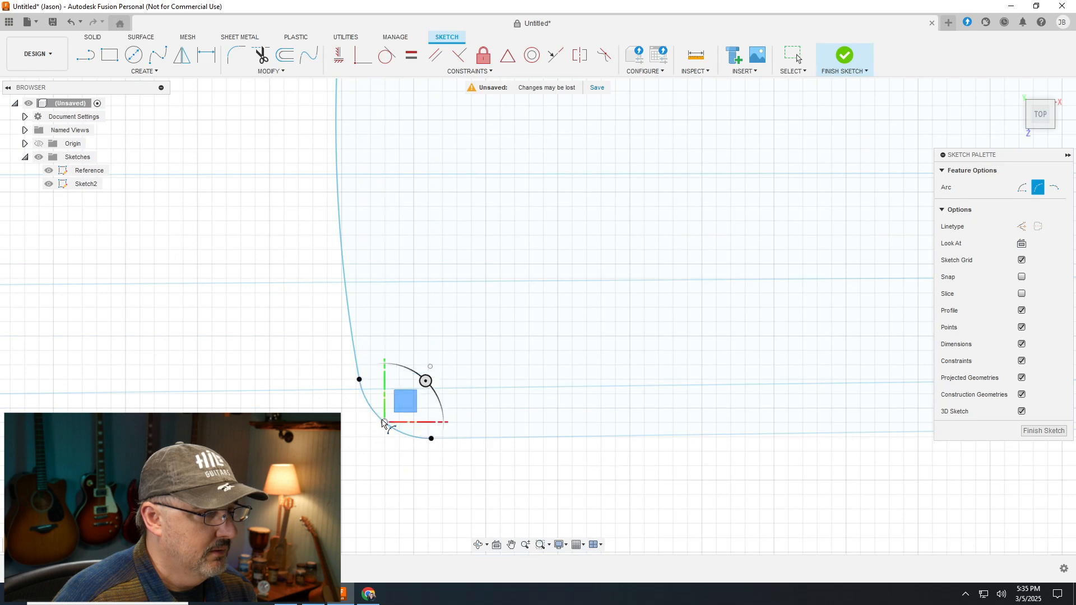
Draw a line along the upper neck edge from the heel's corner arc to the point where the headstock curve begins
scroll(224, 286, down, 5)
scroll(225, 306, down, 5)
scroll(377, 281, up, 2)
scroll(228, 243, up, 4)
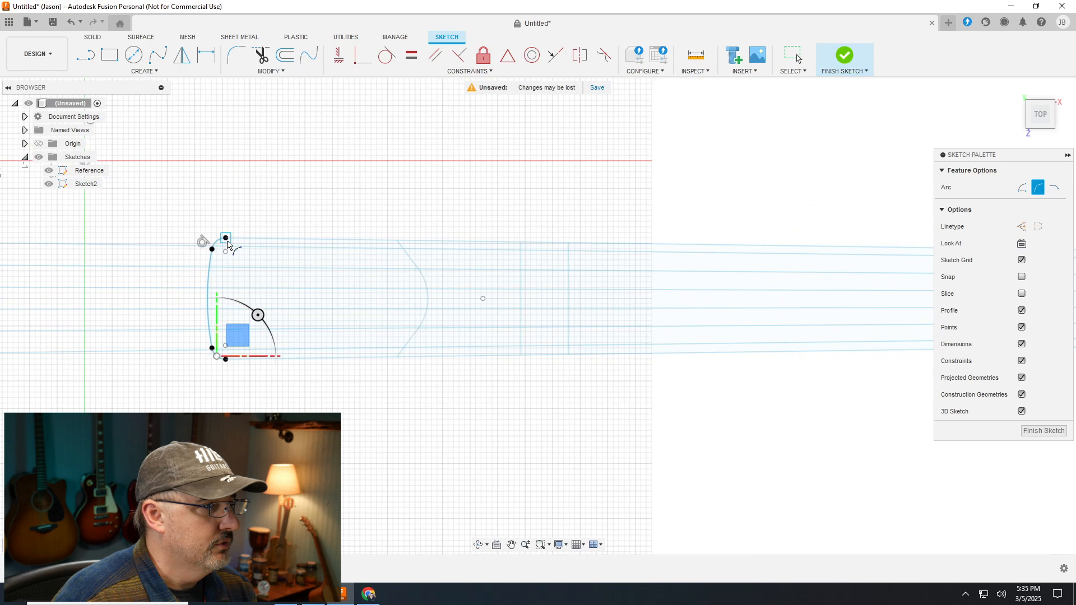
click(86, 55)
scroll(244, 179, up, 3)
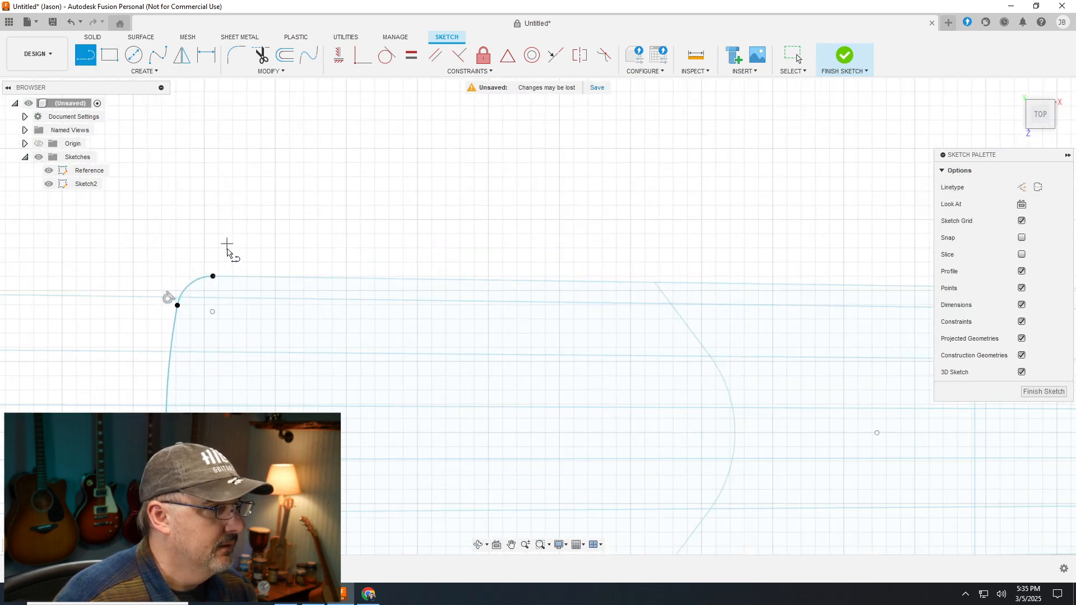
click(213, 276)
scroll(168, 263, down, 5)
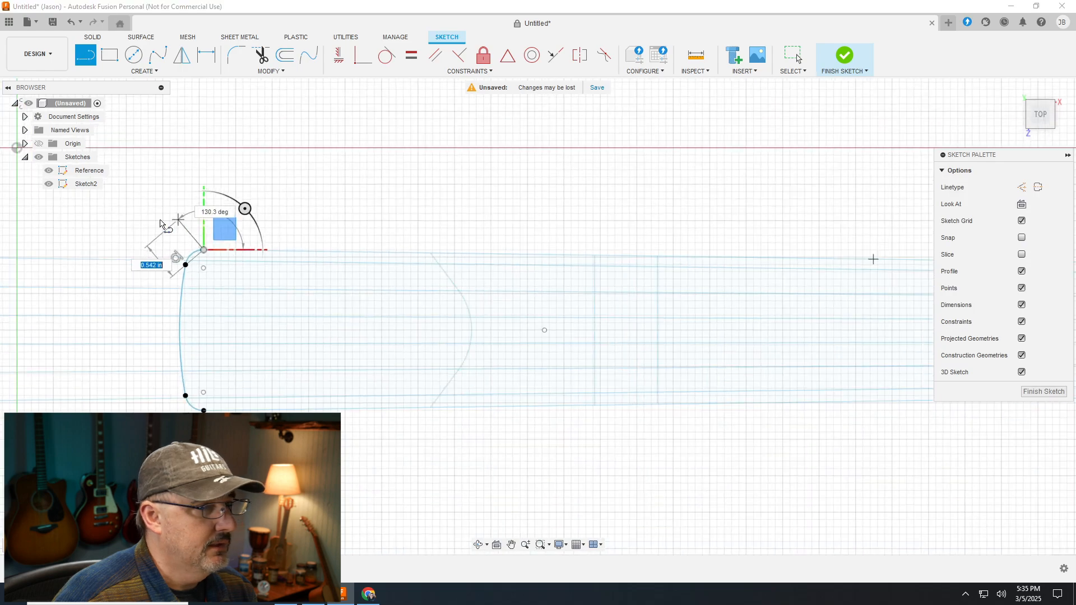
scroll(884, 233, up, 5)
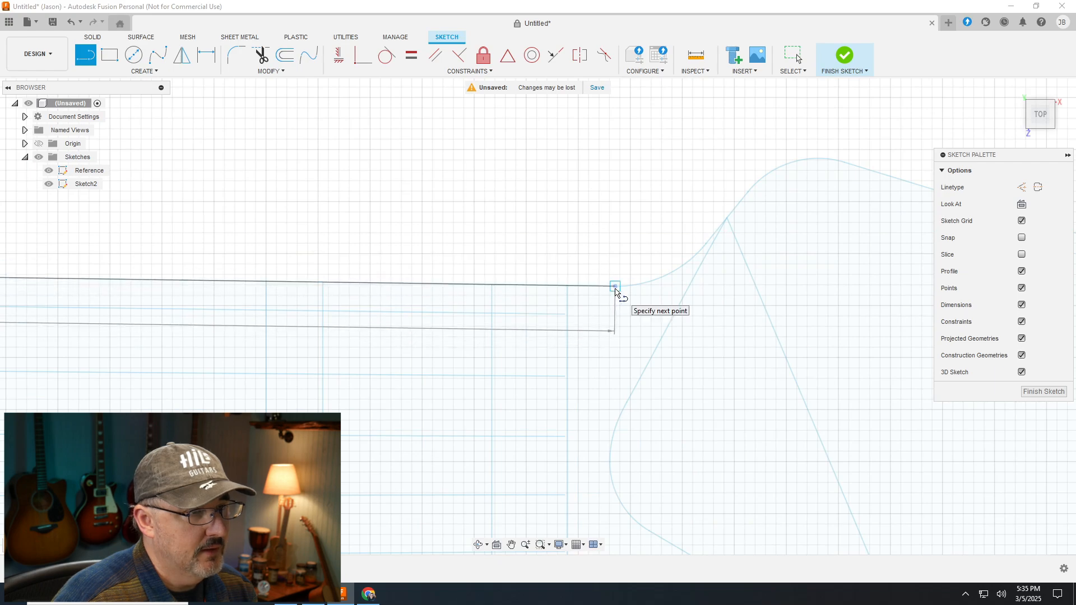
drag(615, 286, 628, 264)
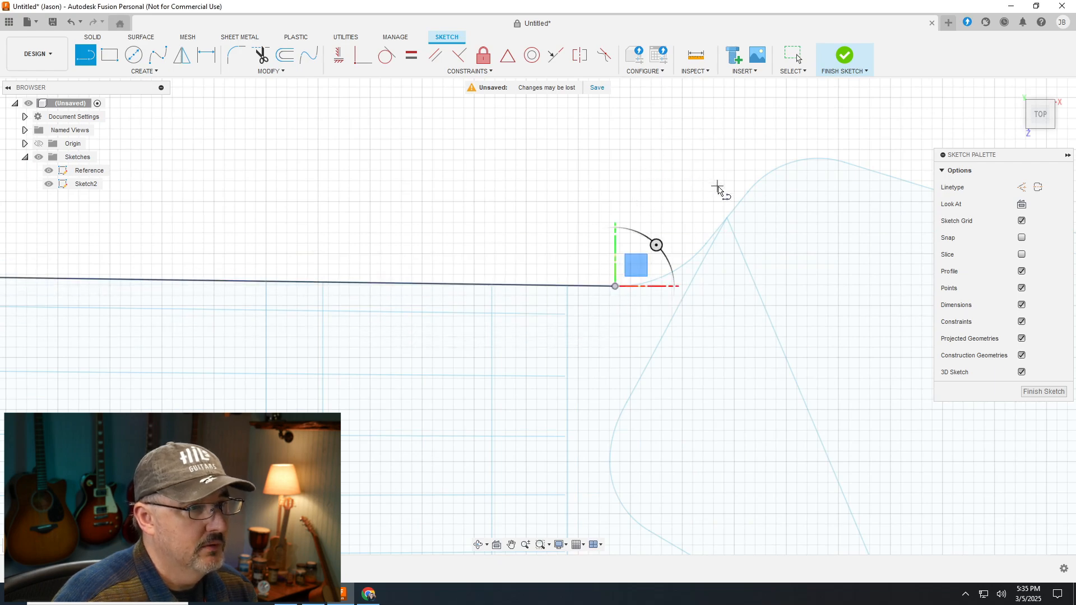
Draw a line along the lower neck edge from the heel's lower corner arc to the start of the headstock curve, and delete the stray extra segment
scroll(745, 193, down, 3)
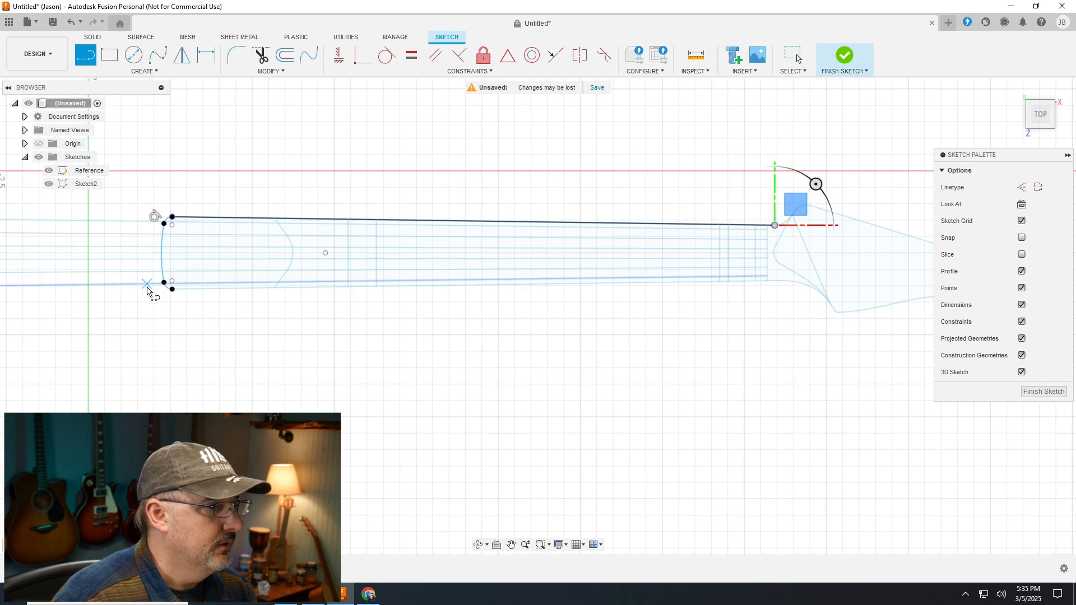
scroll(164, 288, up, 5)
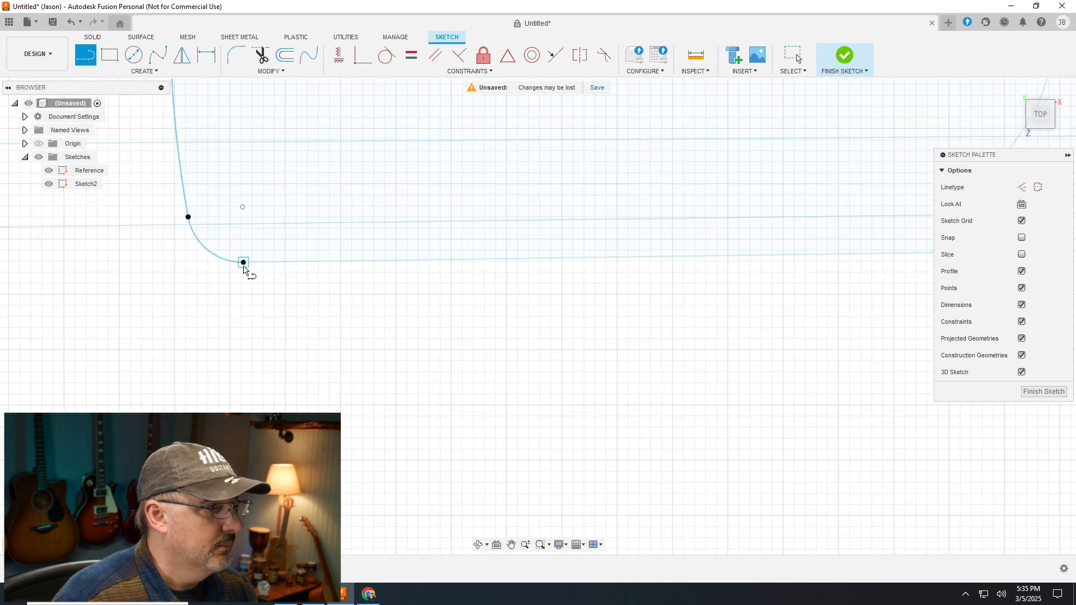
scroll(168, 244, down, 7)
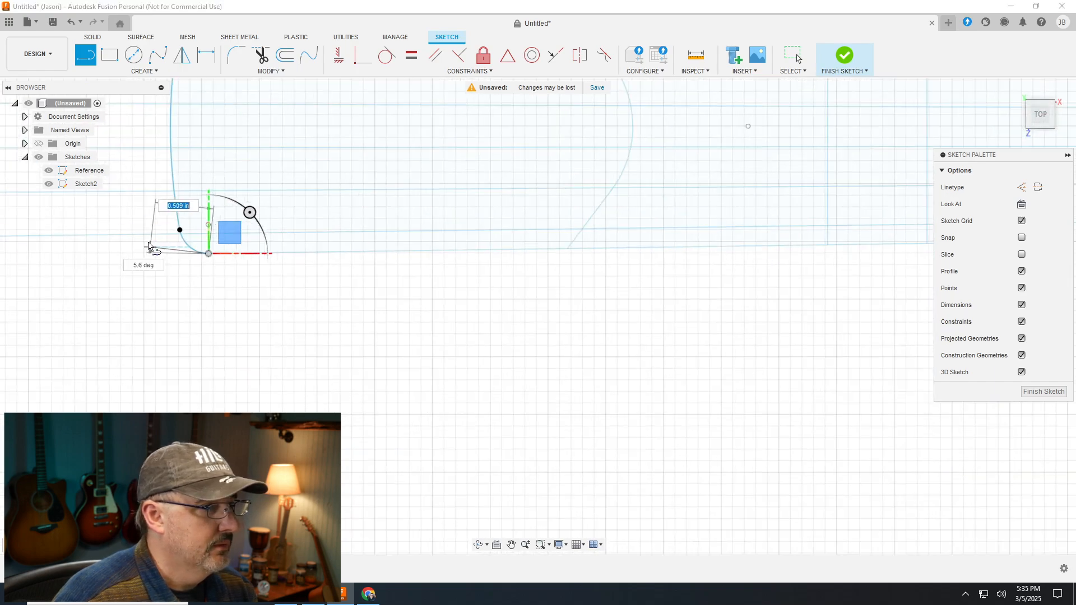
scroll(498, 250, up, 6)
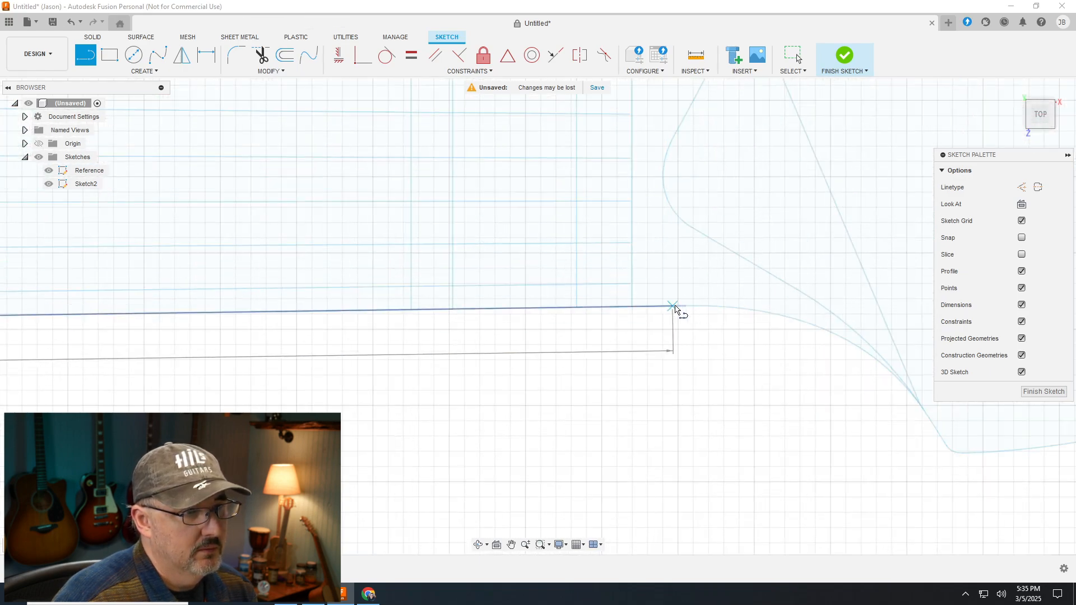
click(685, 307)
scroll(728, 280, down, 6)
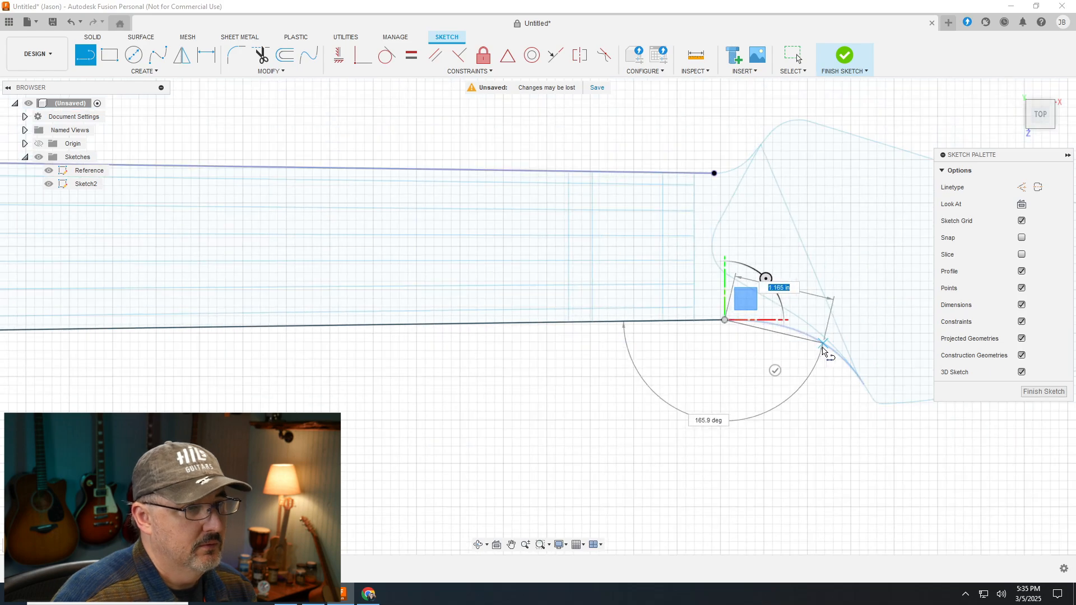
scroll(271, 308, up, 4)
scroll(336, 401, down, 6)
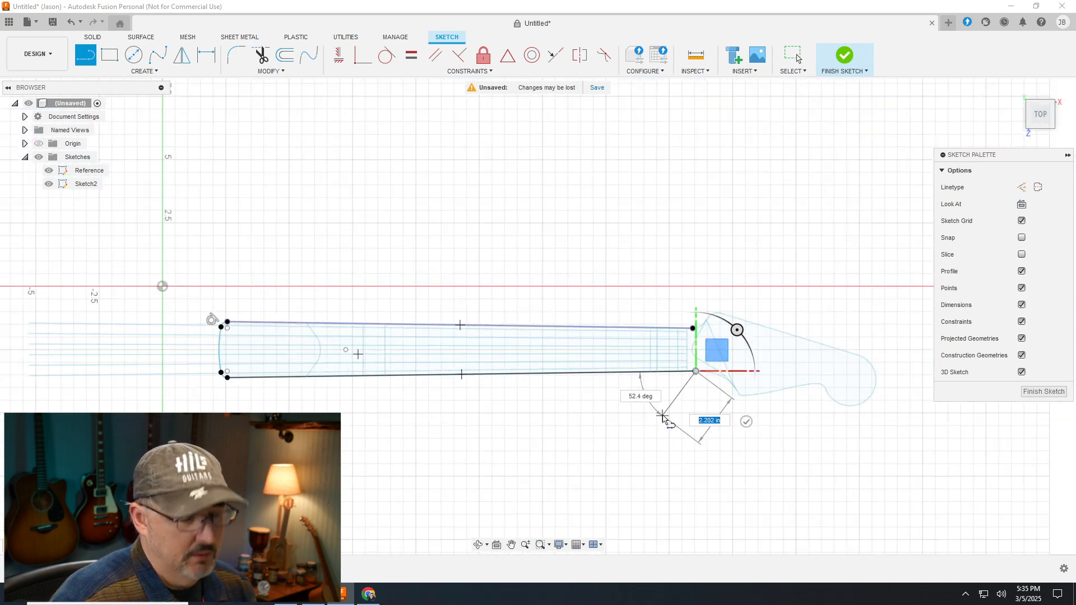
click(719, 415)
key(Escape)
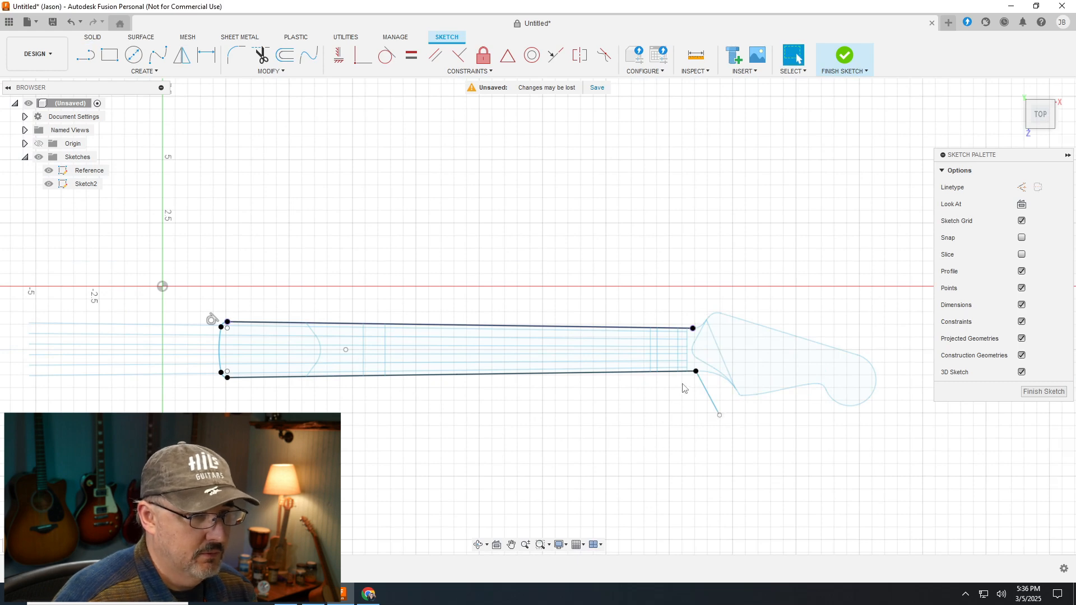
click(716, 411)
key(Delete)
Draw a vertical line about 2.12 in long across the neck between the ends of the reference heel-transition curve, and delete the stray extra segment
scroll(229, 330, up, 5)
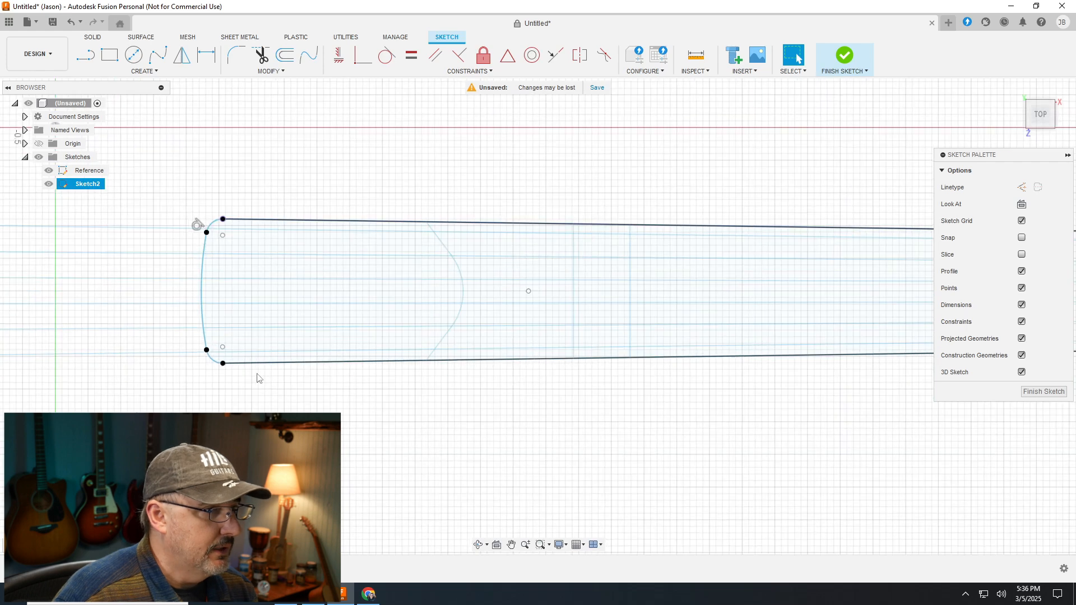
scroll(506, 172, up, 3)
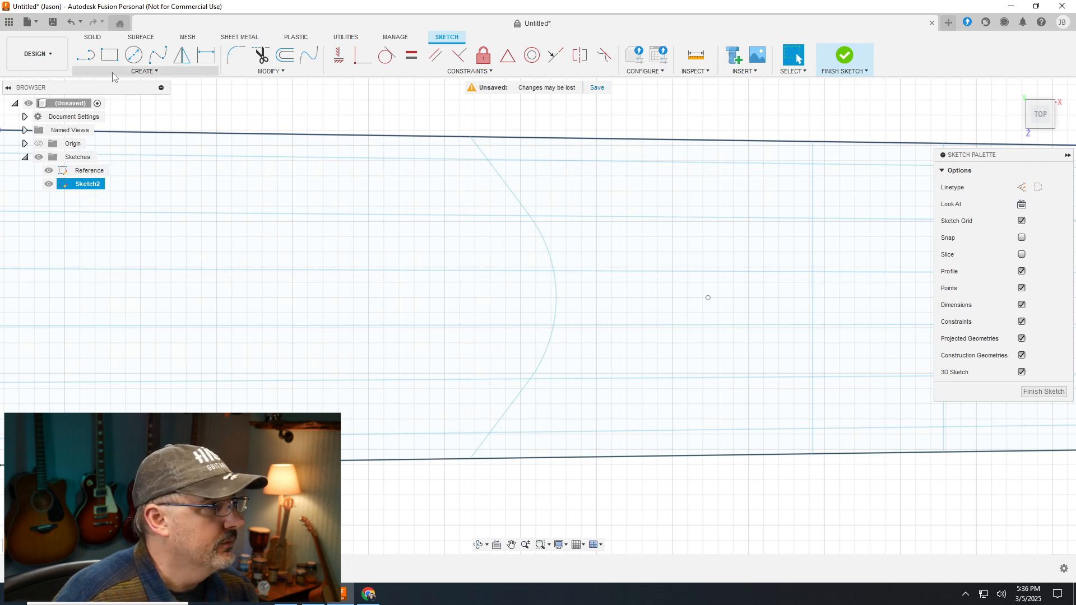
click(84, 56)
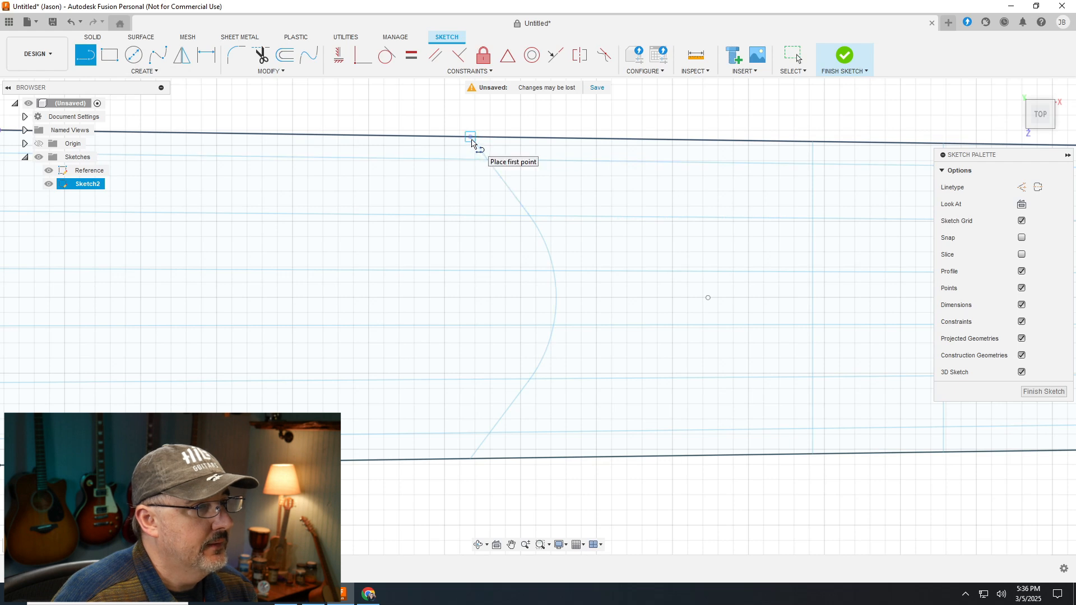
click(470, 138)
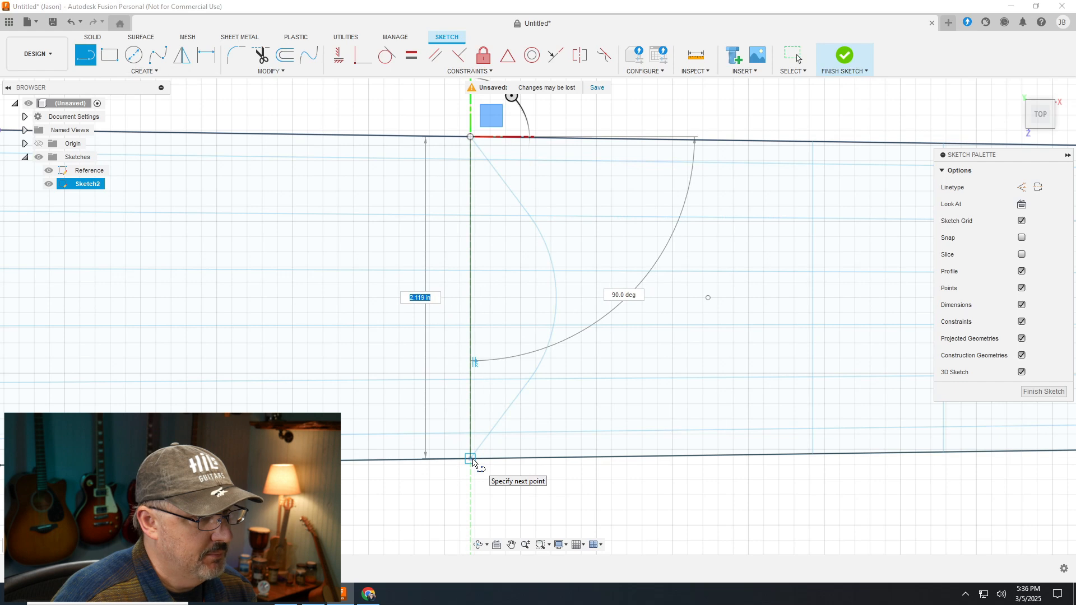
click(472, 460)
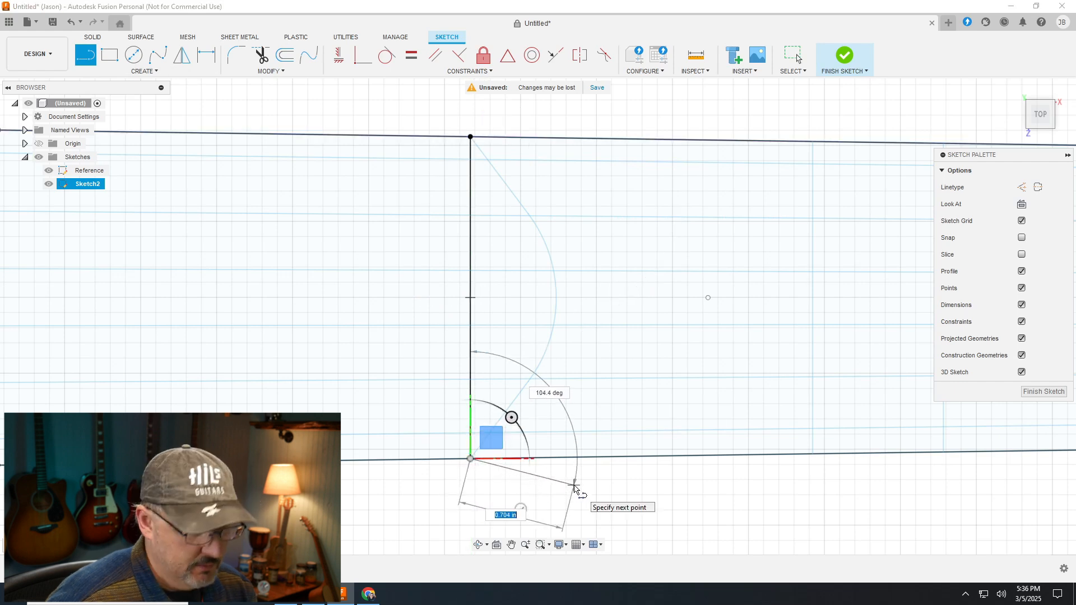
click(575, 486)
key(Escape)
click(550, 485)
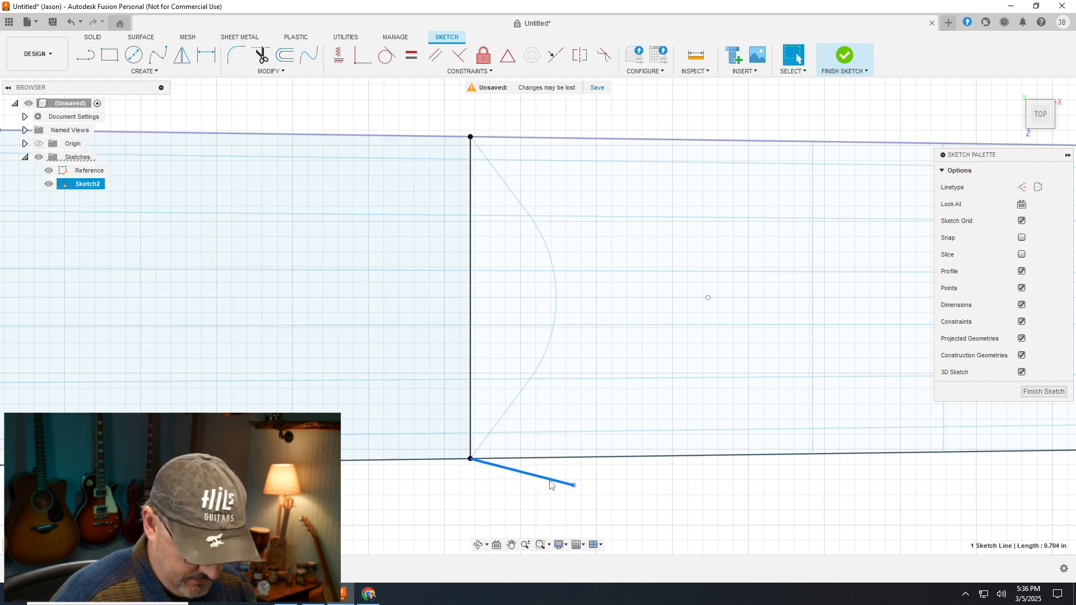
key(Delete)
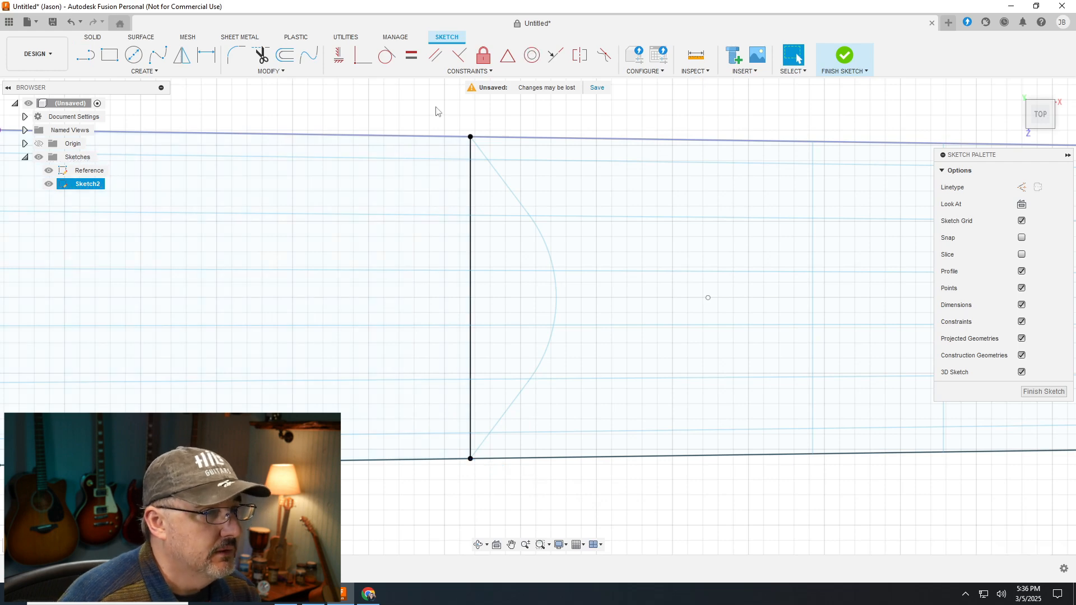
Trace the upper slanted part of the heel transition with a line from the vertical line's upper end to the start of the reference arc
scroll(586, 214, up, 1)
scroll(536, 186, down, 1)
scroll(526, 192, up, 3)
scroll(394, 166, down, 4)
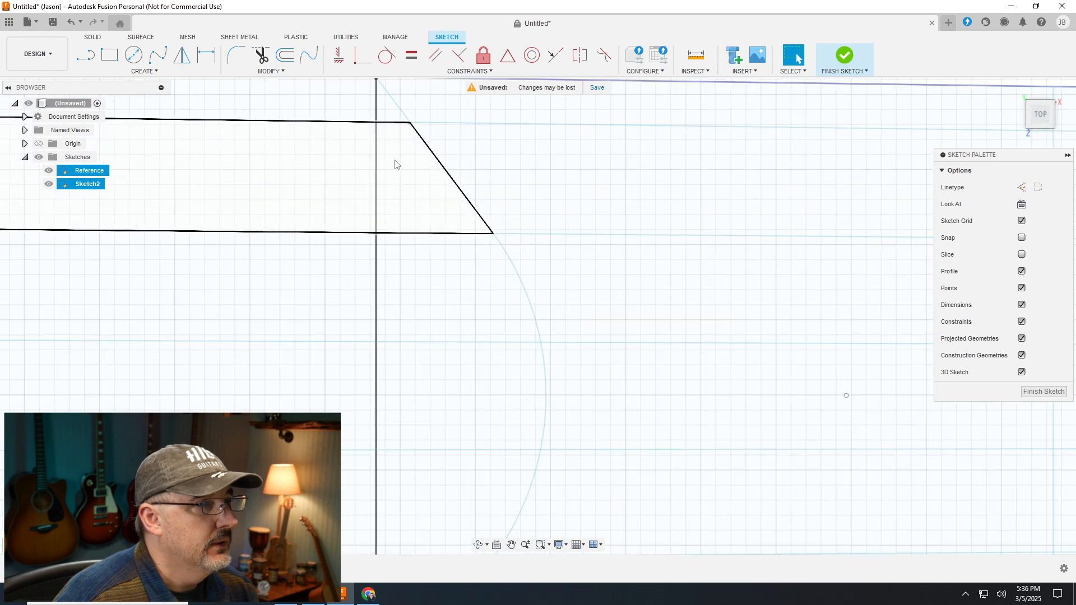
scroll(352, 90, up, 2)
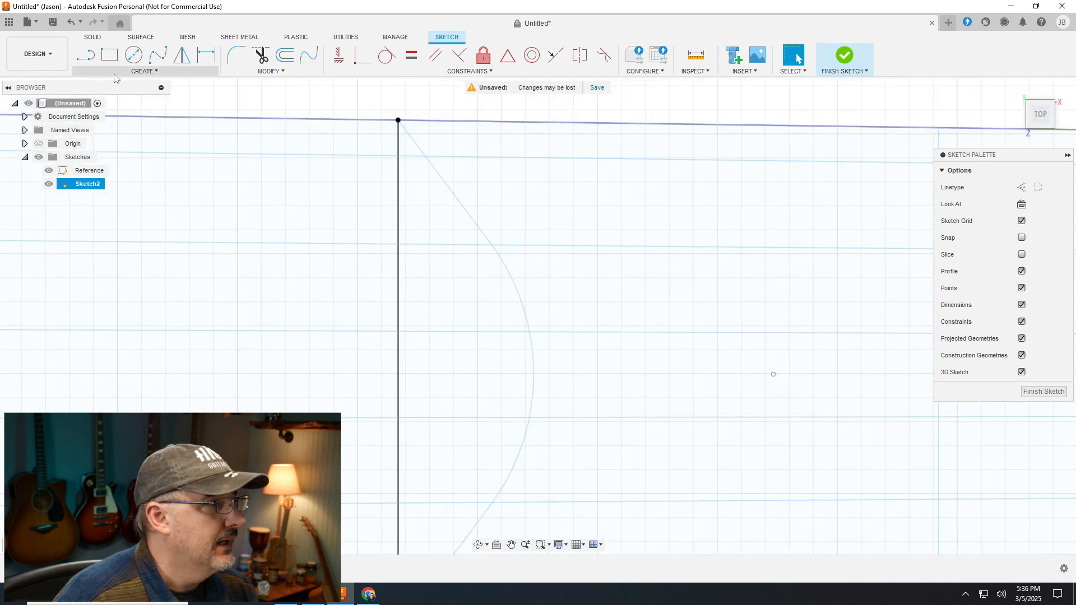
click(85, 54)
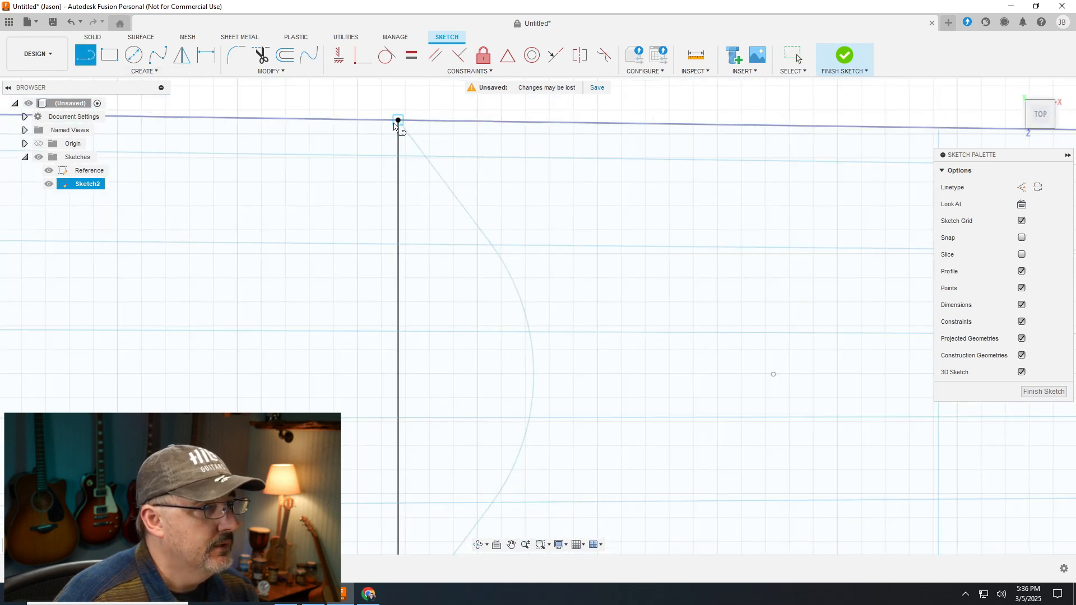
click(399, 120)
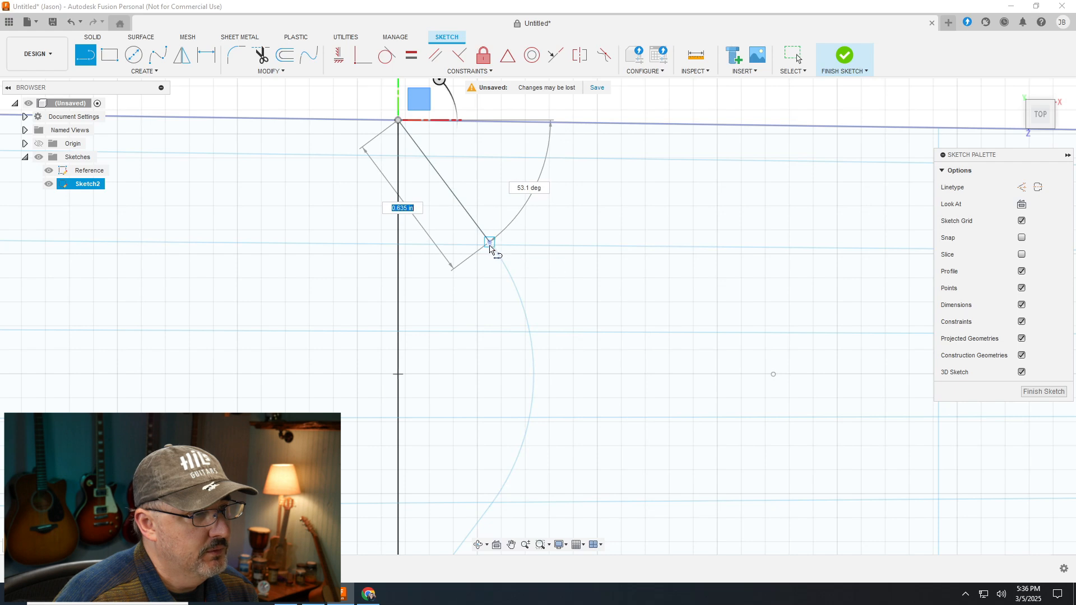
click(489, 242)
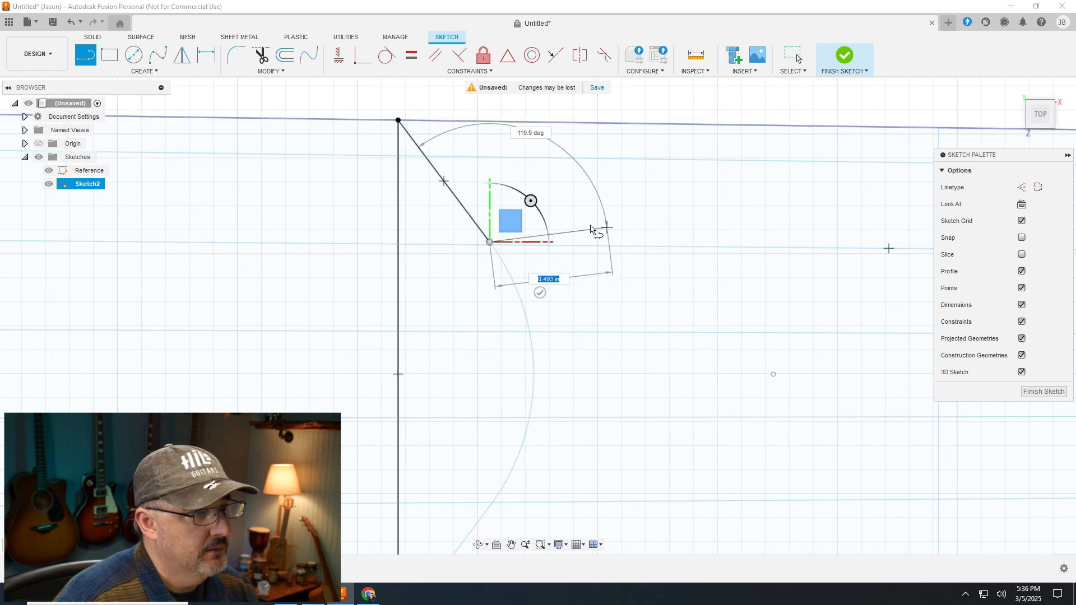
right_click(583, 194)
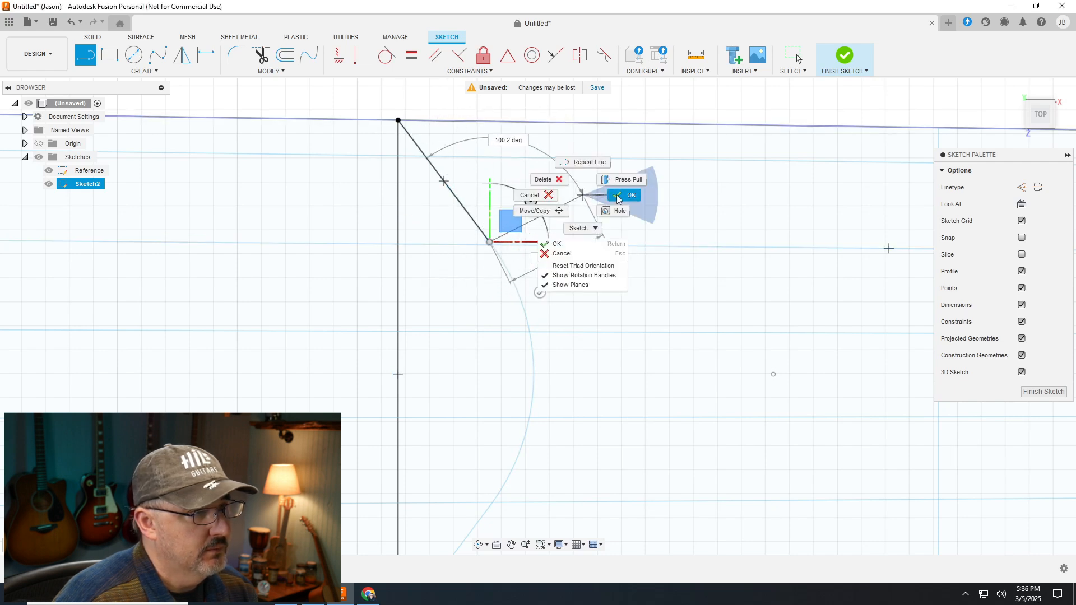
click(618, 196)
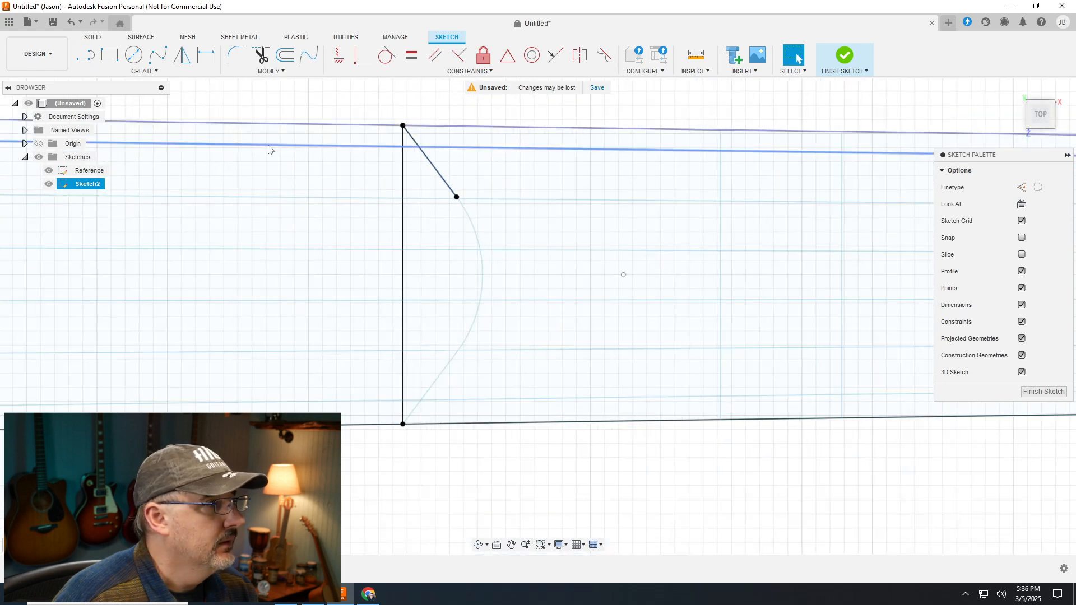
Trace the lower slanted part of the heel transition with a line from the vertical line's lower end to the reference arc's lower end
click(91, 58)
scroll(395, 426, up, 3)
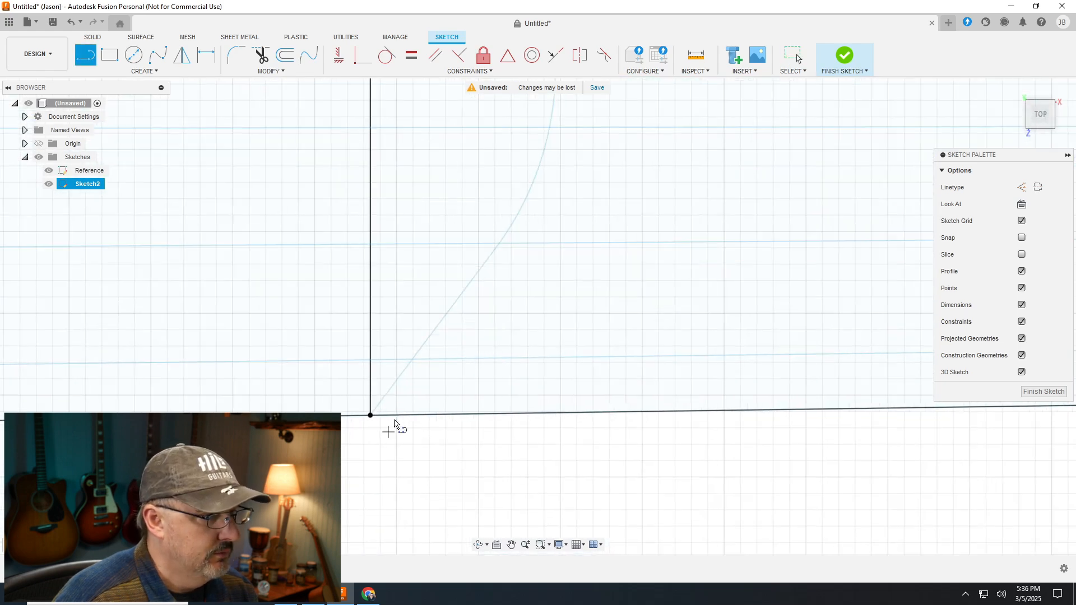
click(369, 415)
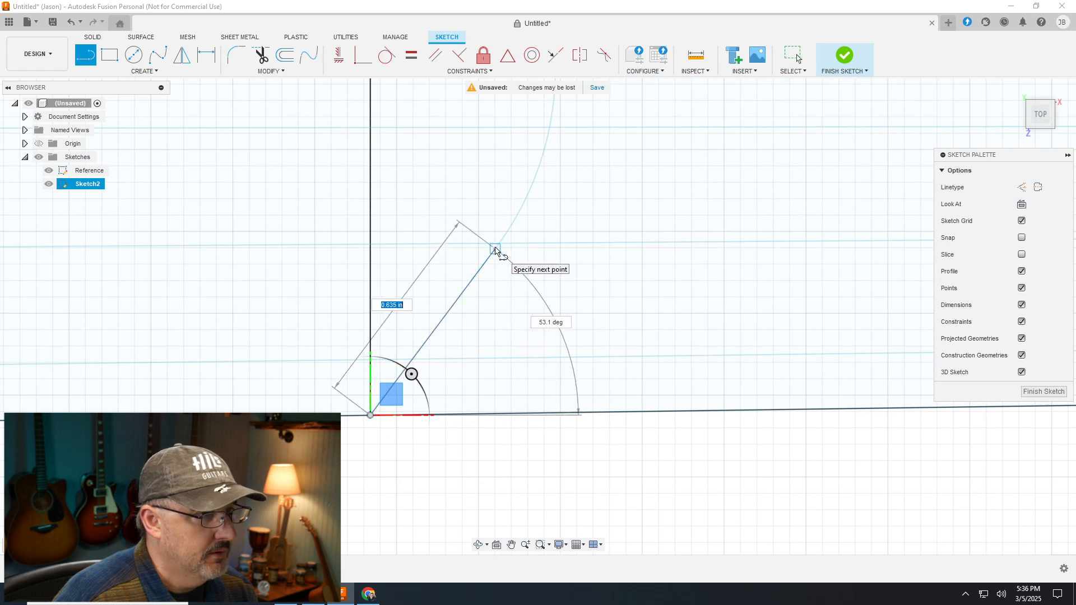
click(496, 250)
right_click(443, 241)
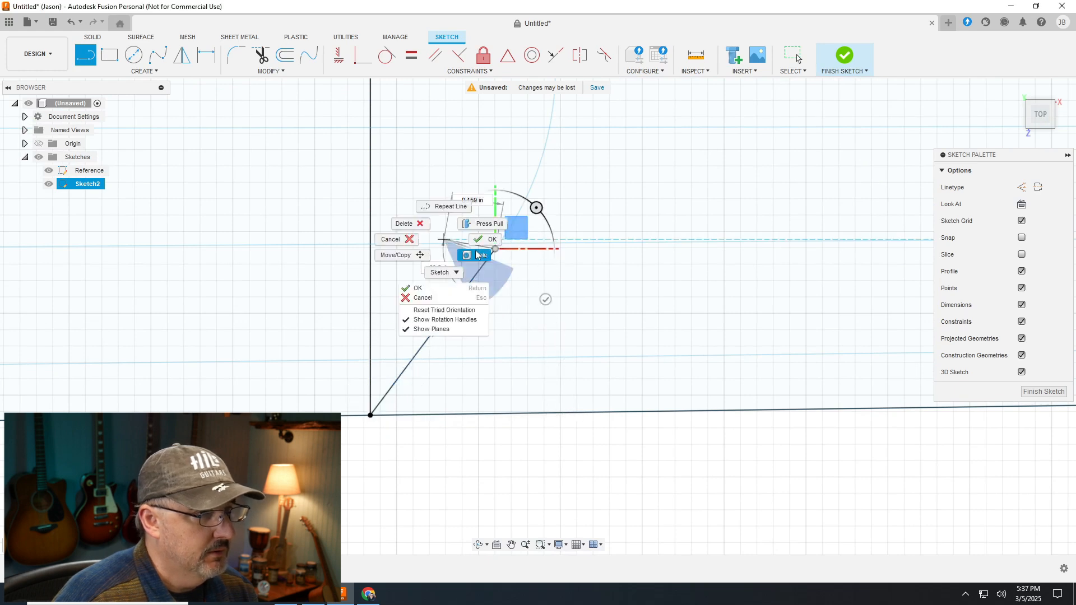
click(477, 255)
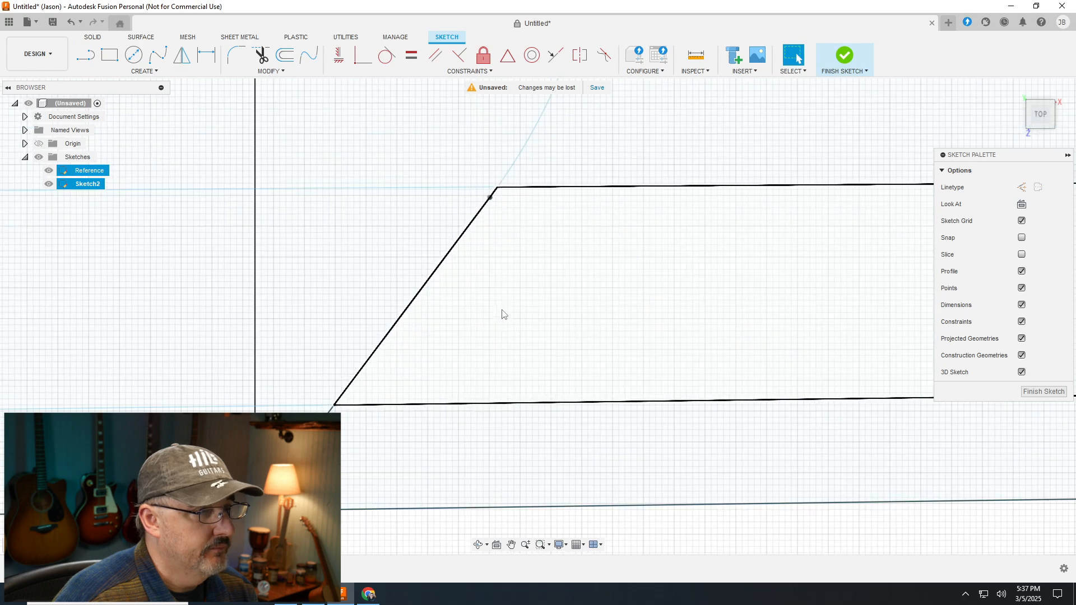
Draw a 0.25 in diameter circle on the heel side of the vertical line, overlapping the upper neck edge
scroll(502, 307, down, 4)
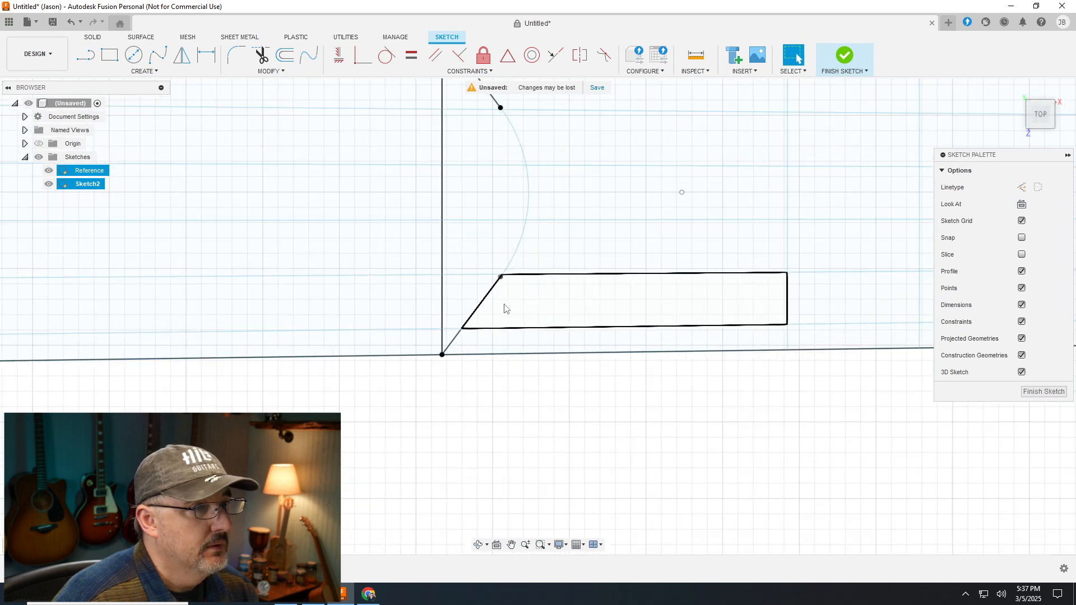
scroll(504, 307, down, 2)
scroll(508, 200, up, 3)
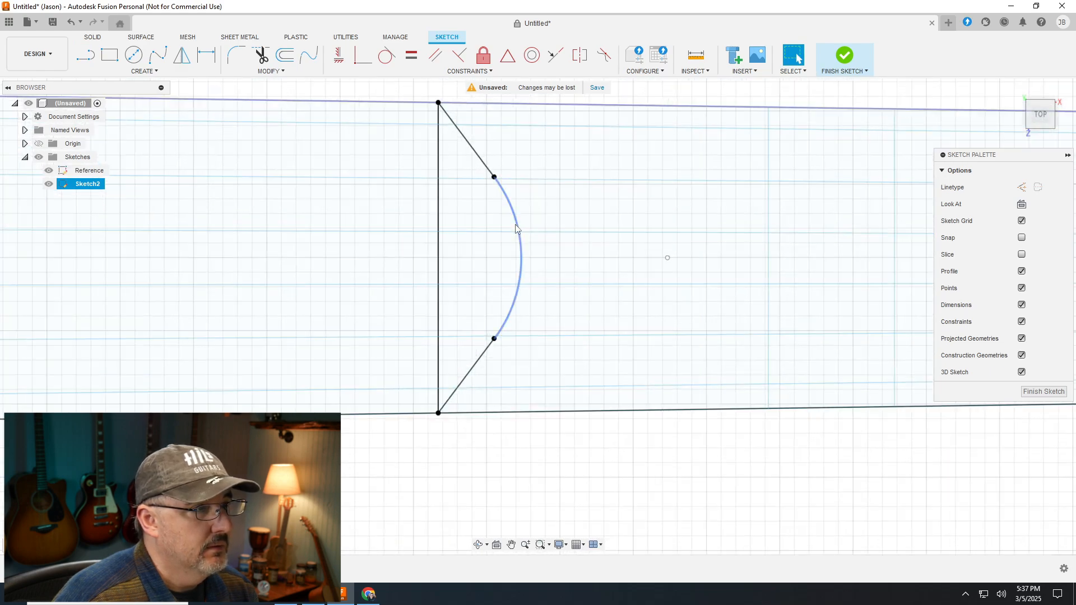
scroll(463, 170, down, 3)
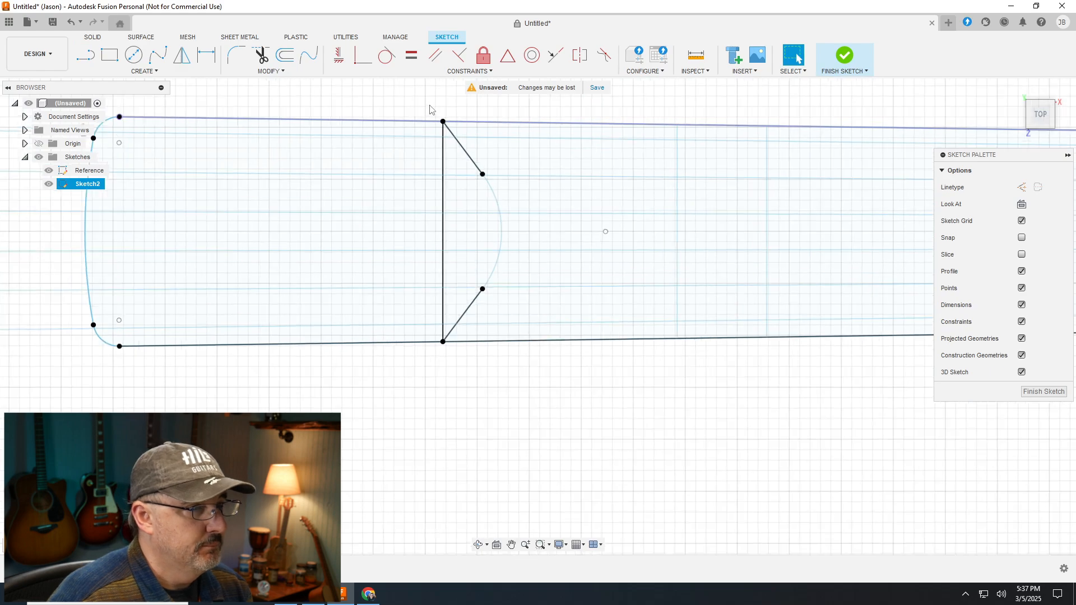
scroll(430, 109, up, 4)
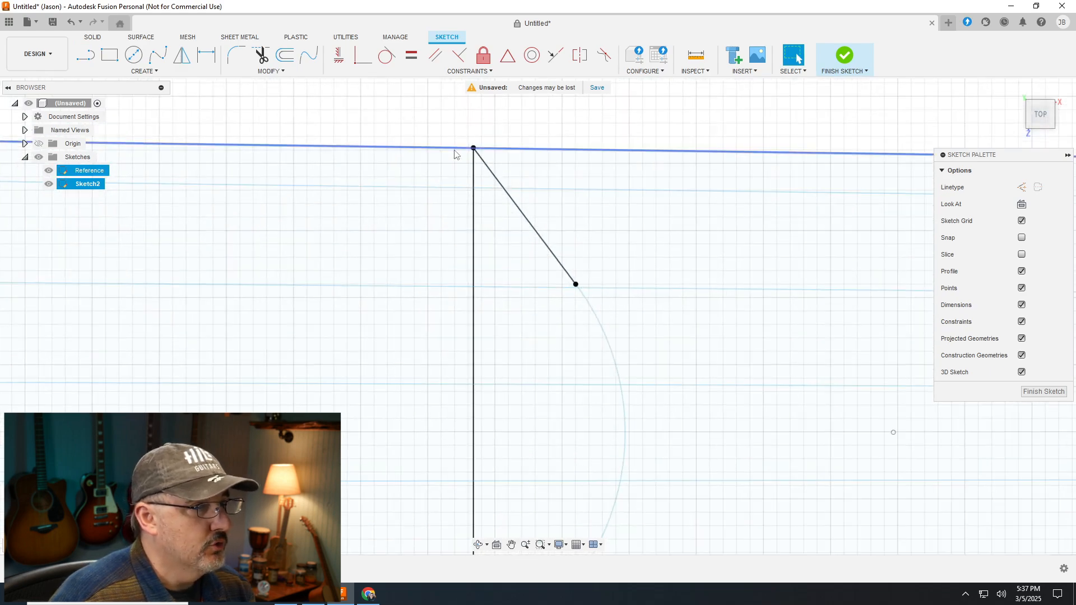
scroll(455, 124, up, 2)
click(134, 58)
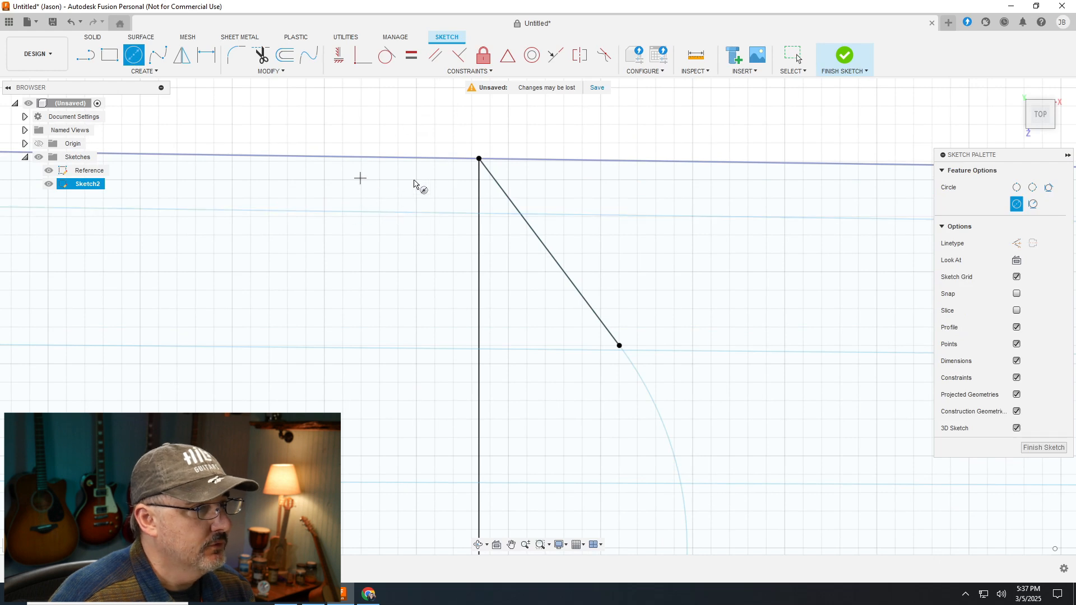
click(367, 193)
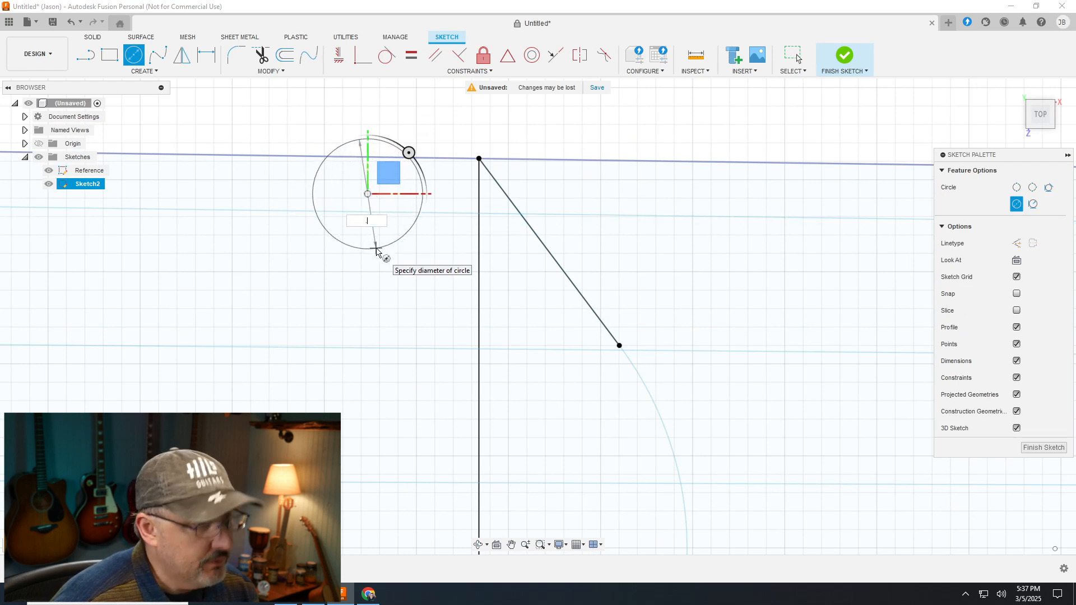
key(Return)
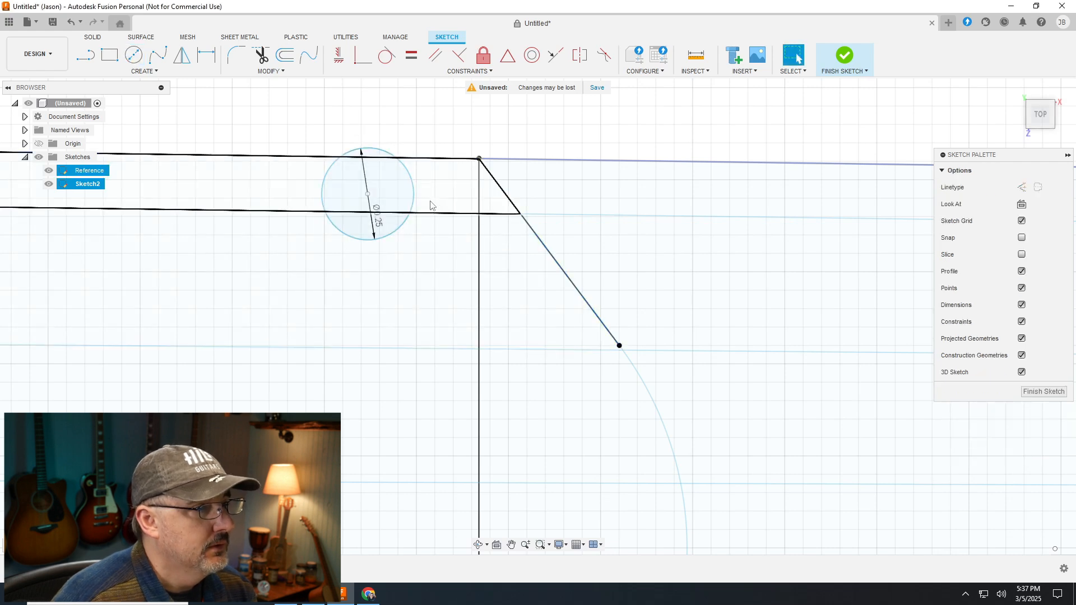
Move the 0.25 in circle into the upper corner, close to the neck edge and the upper slanted line
click(414, 196)
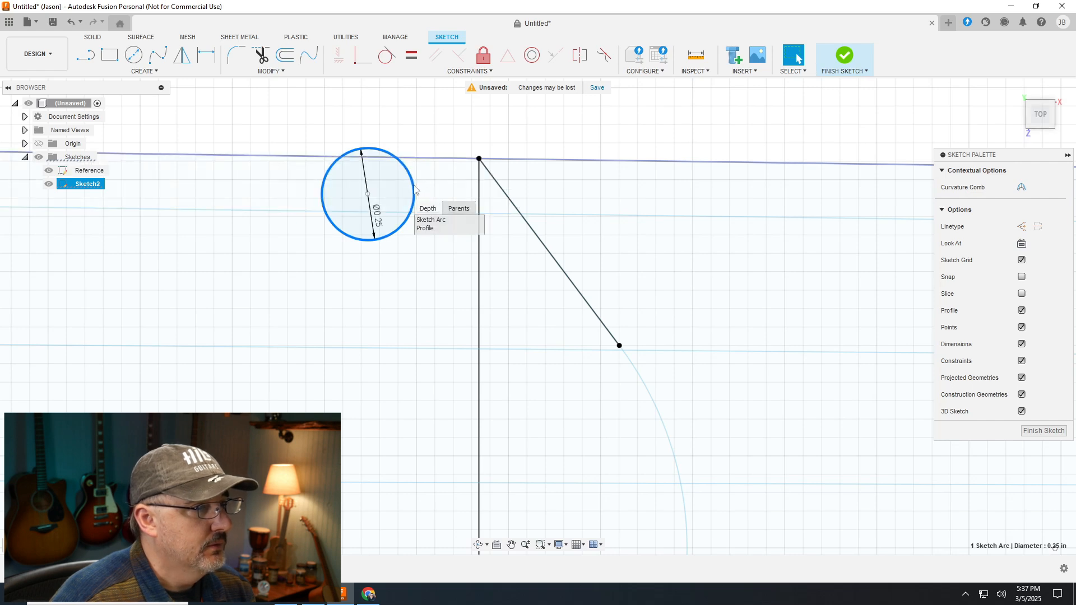
drag(414, 195, 501, 208)
scroll(496, 168, up, 5)
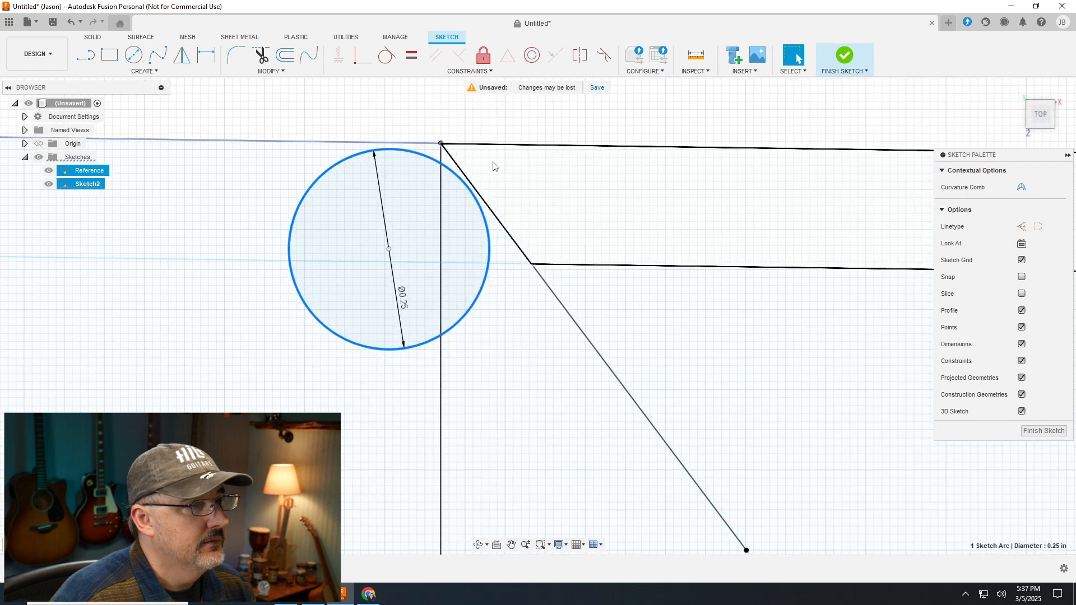
scroll(479, 164, up, 3)
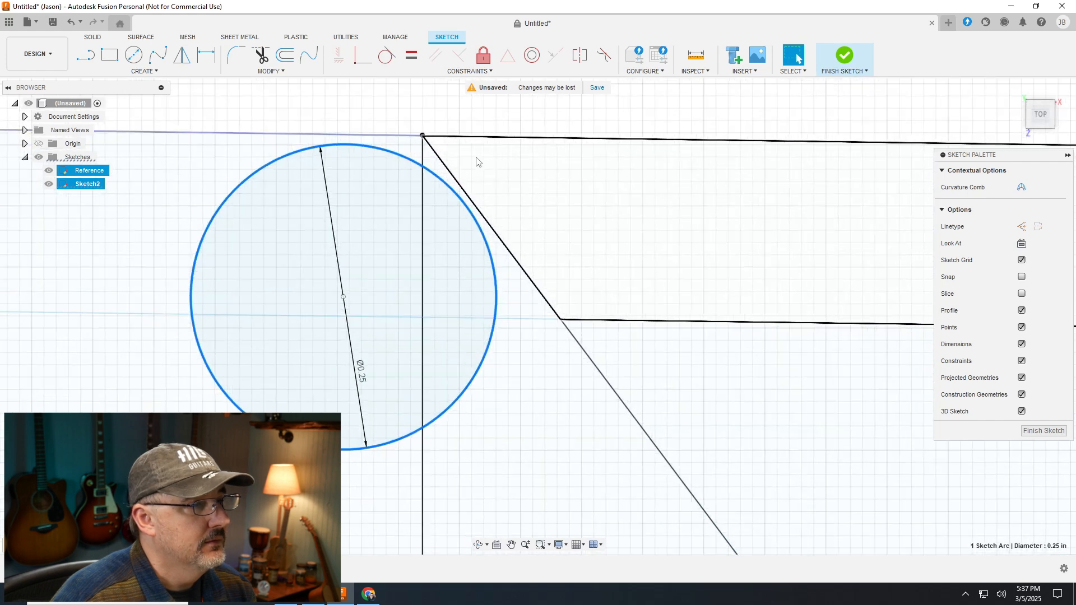
Apply a tangent constraint between the 0.25 in circle and the upper neck edge line
click(388, 56)
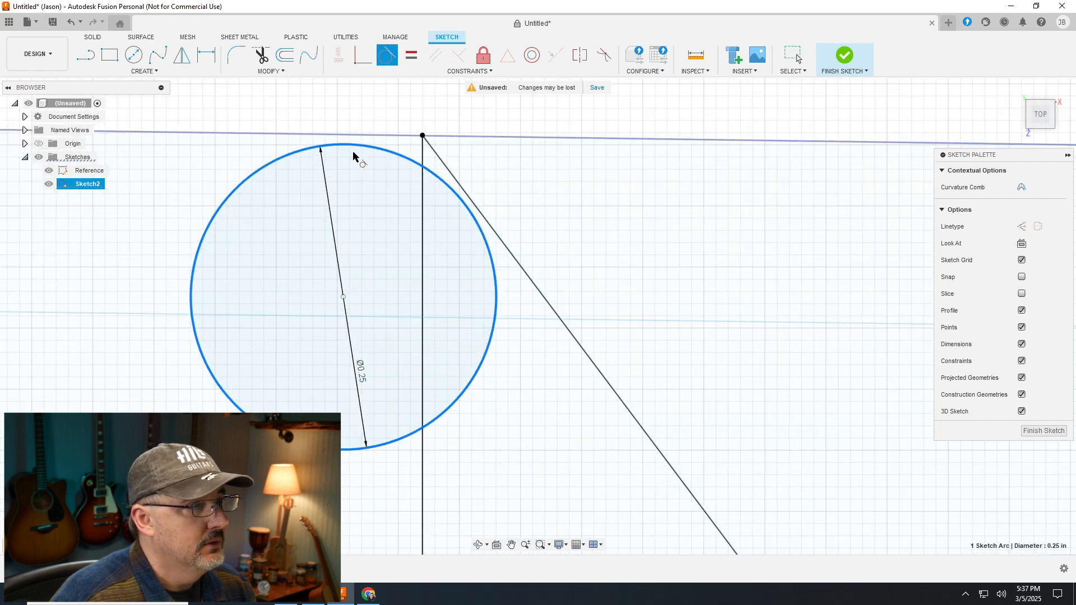
click(344, 145)
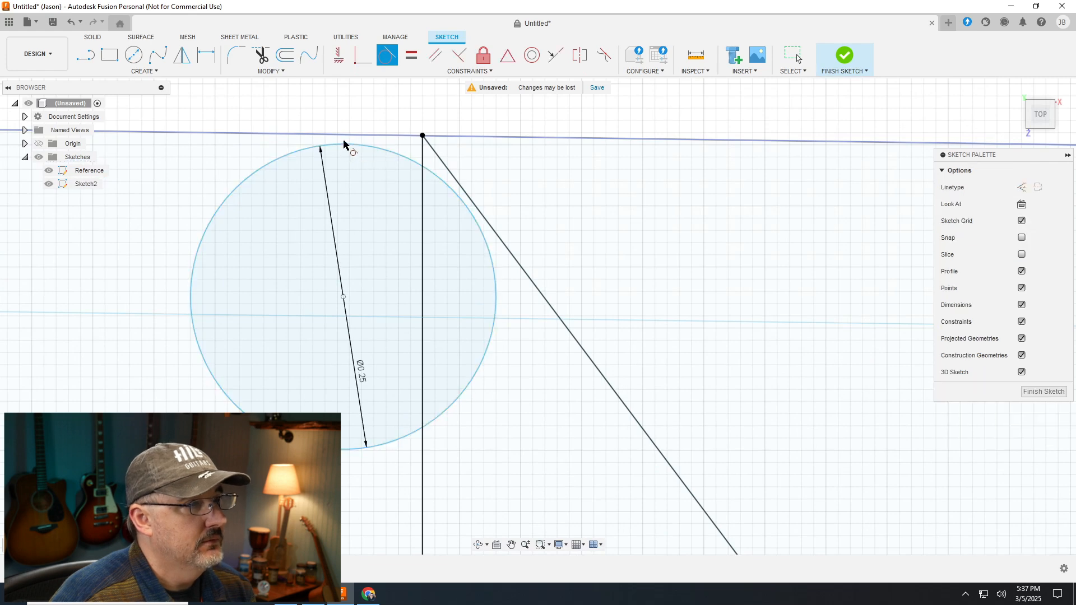
click(343, 143)
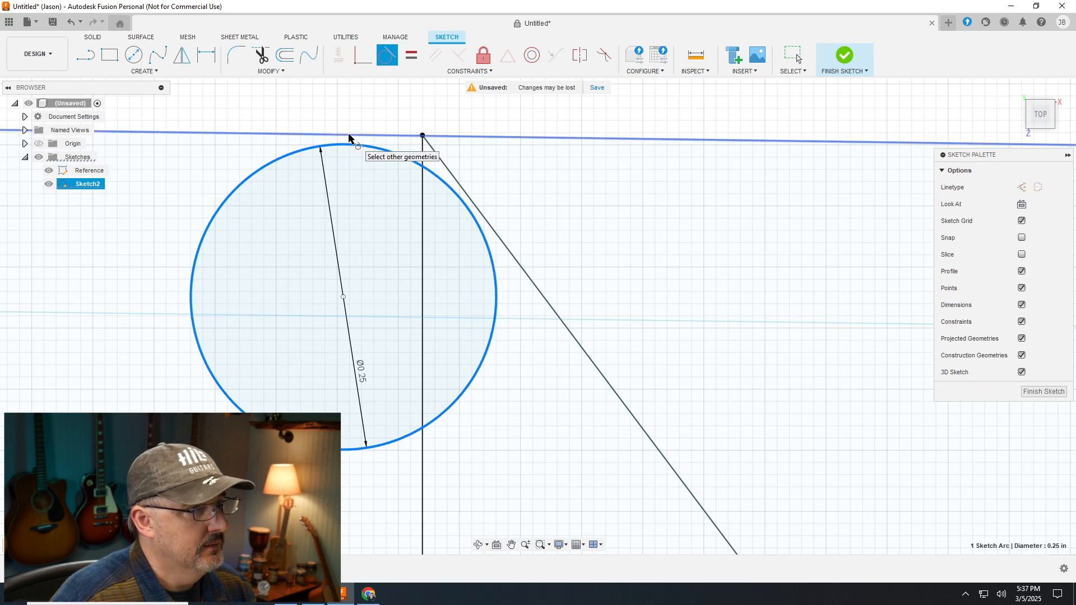
click(349, 137)
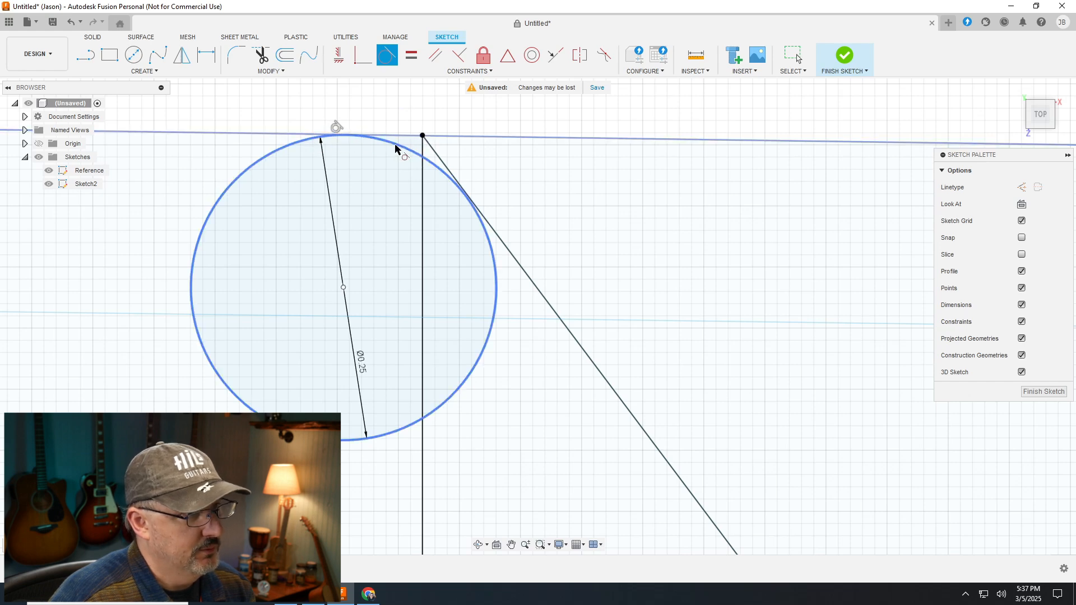
scroll(458, 225, up, 4)
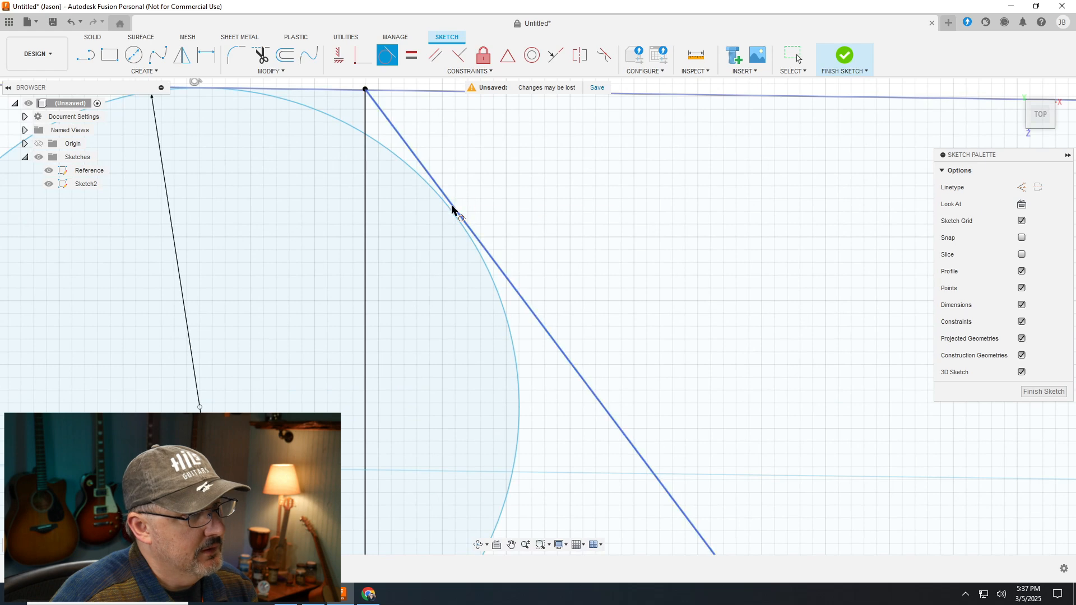
Make the upper 0.25 in circle tangent to the upper slanted line
click(450, 212)
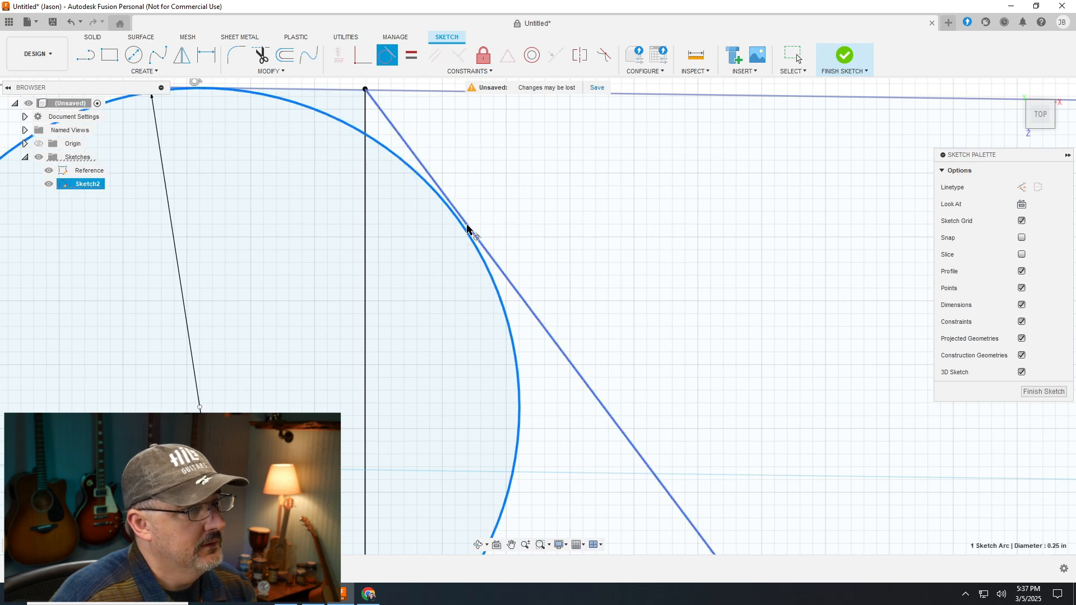
key(Escape)
scroll(509, 201, down, 5)
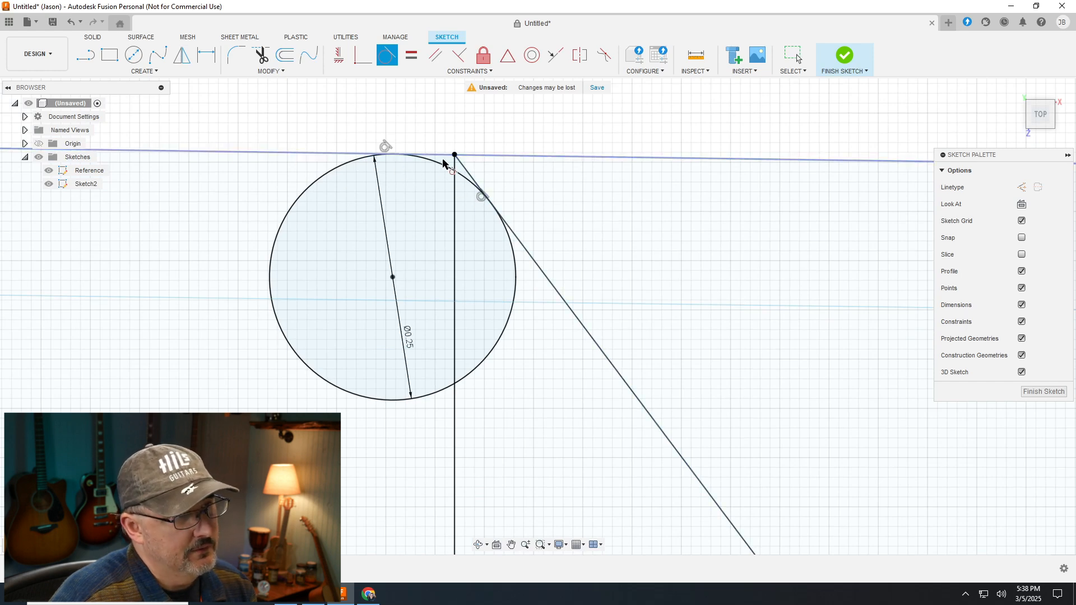
scroll(427, 144, down, 6)
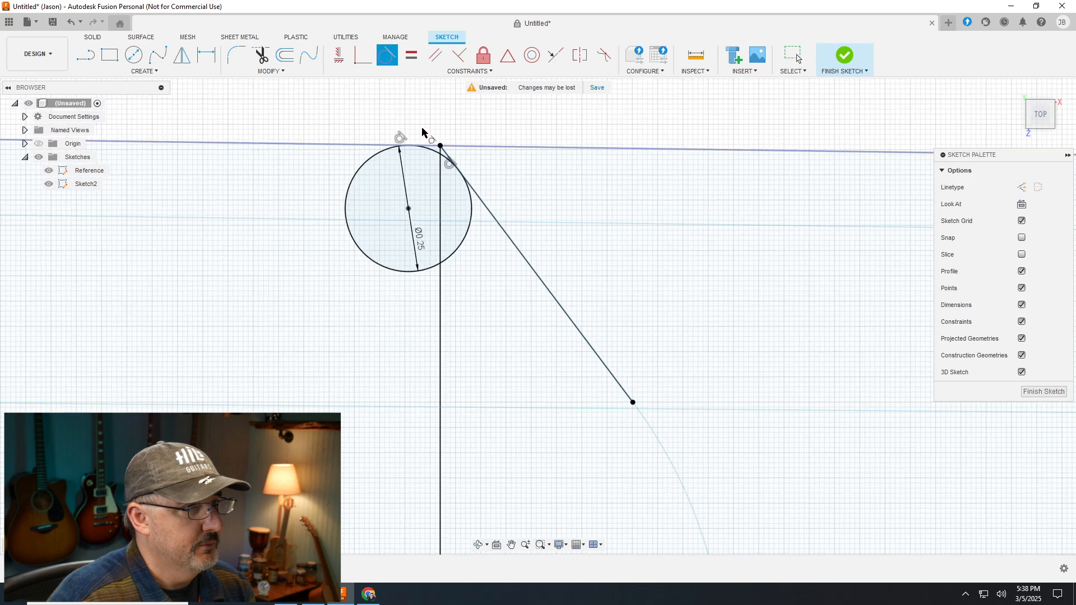
Sketch a 0.25 in diameter circle just left of the vertical line, near the lower corner
scroll(446, 429, up, 5)
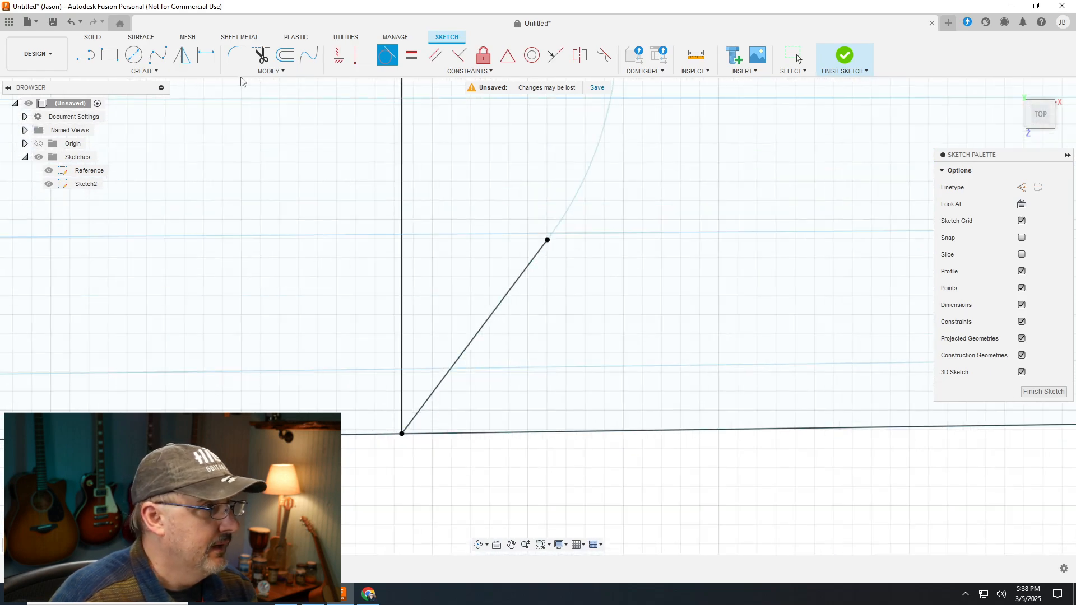
click(139, 59)
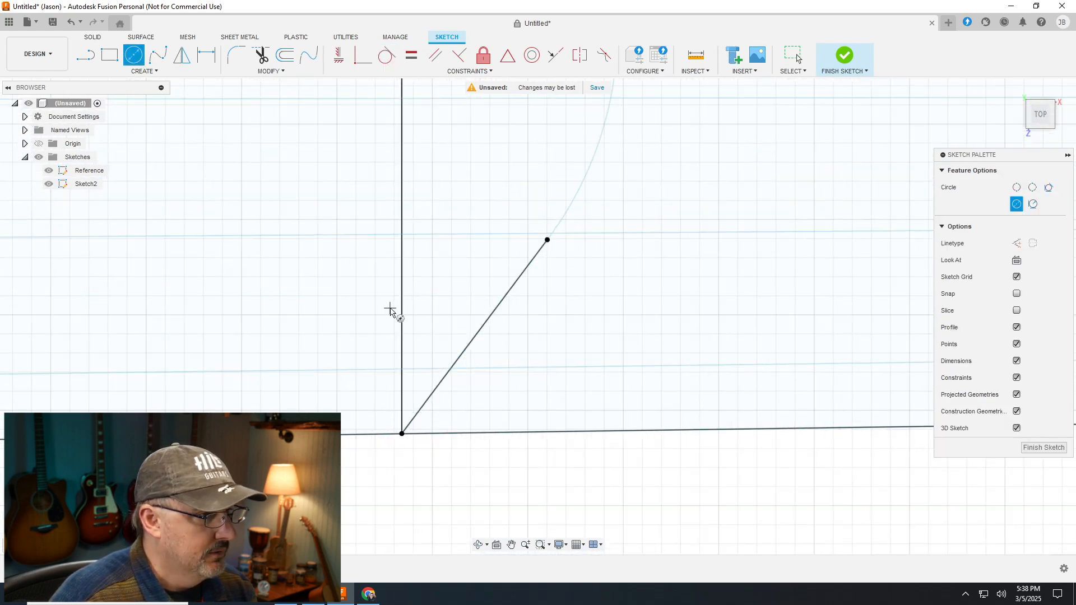
click(303, 333)
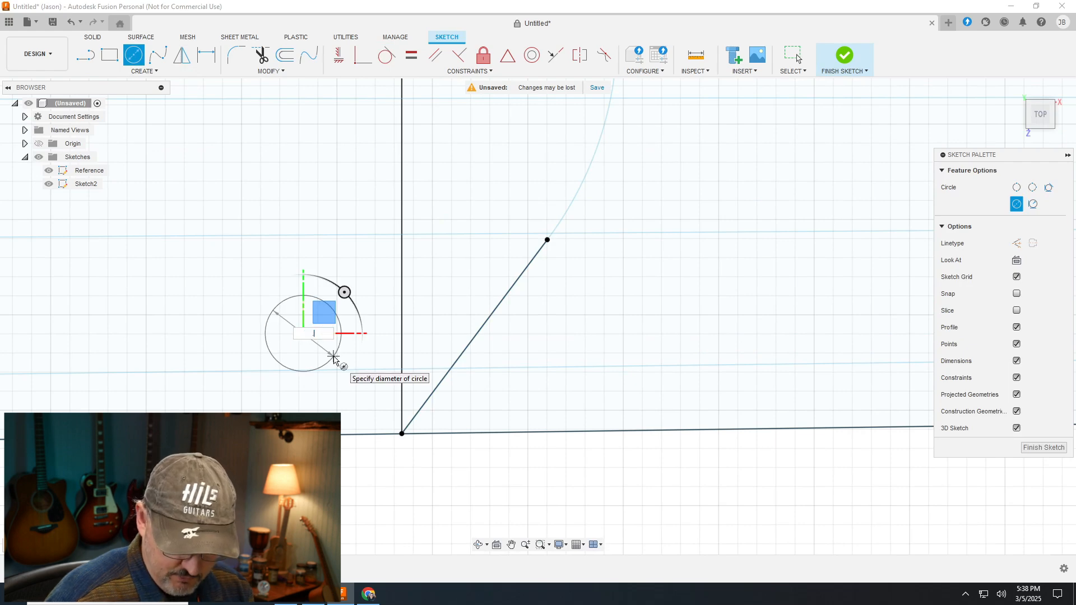
text(.25)
key(Return)
key(Escape)
scroll(317, 393, up, 1)
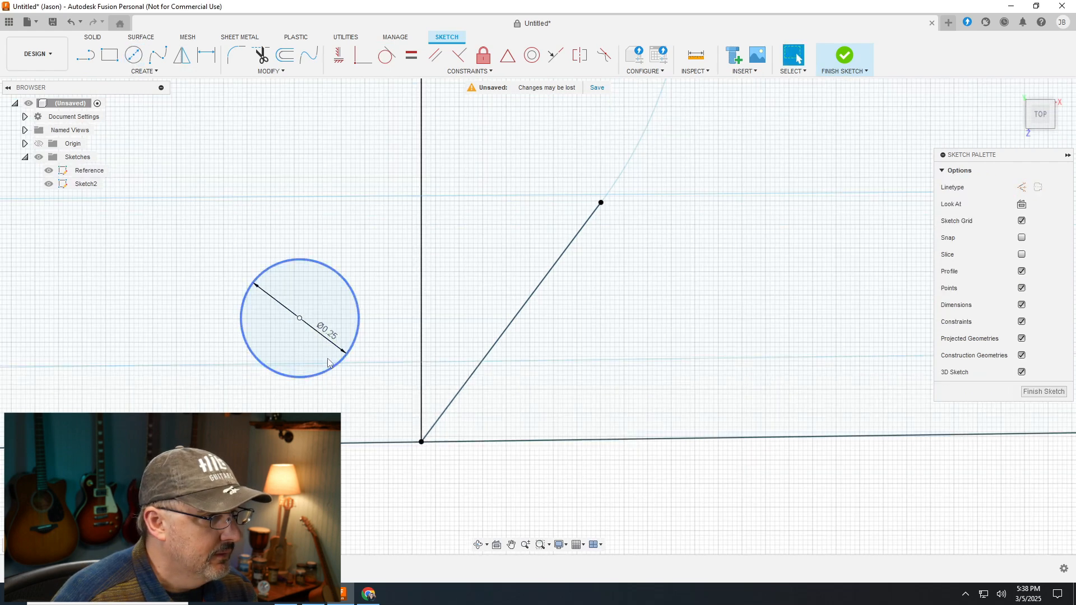
Move the new 0.25 in circle into the lower corner, close to the slanted line and the lower edge line
click(349, 349)
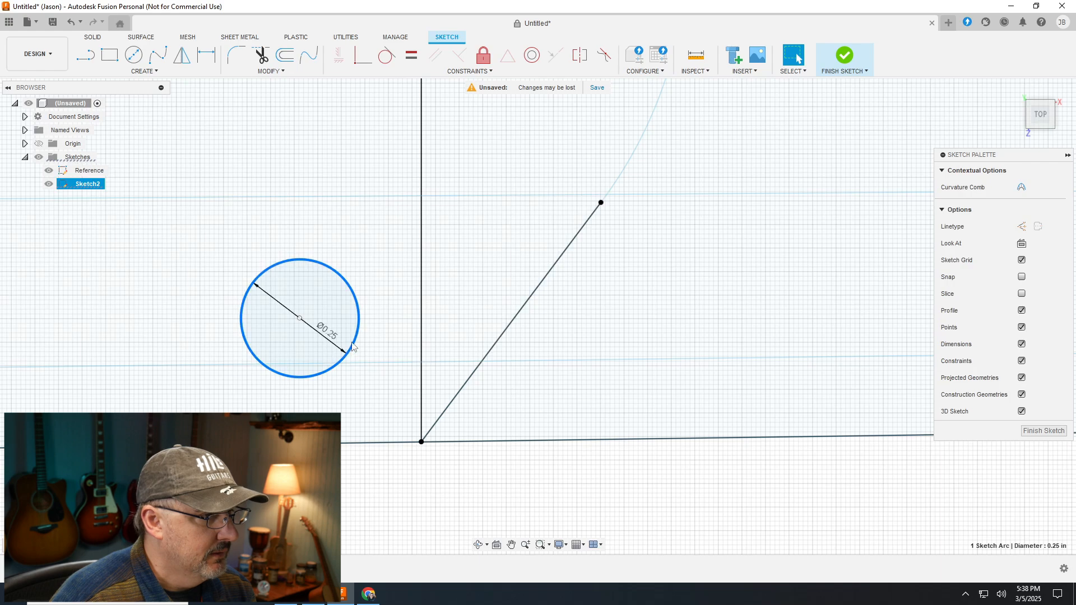
drag(352, 348, 440, 411)
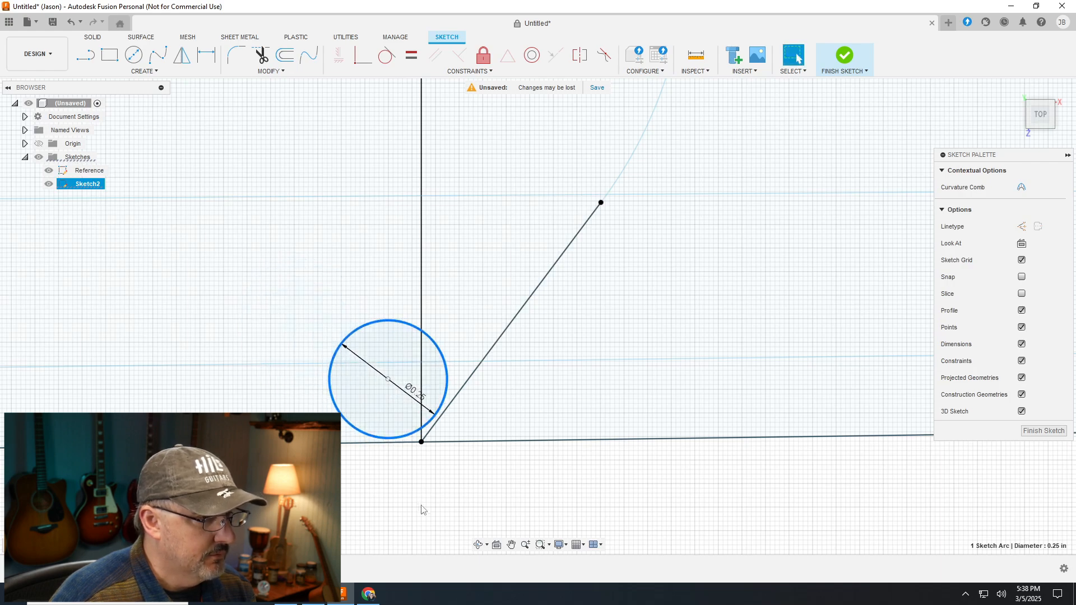
scroll(441, 508, up, 5)
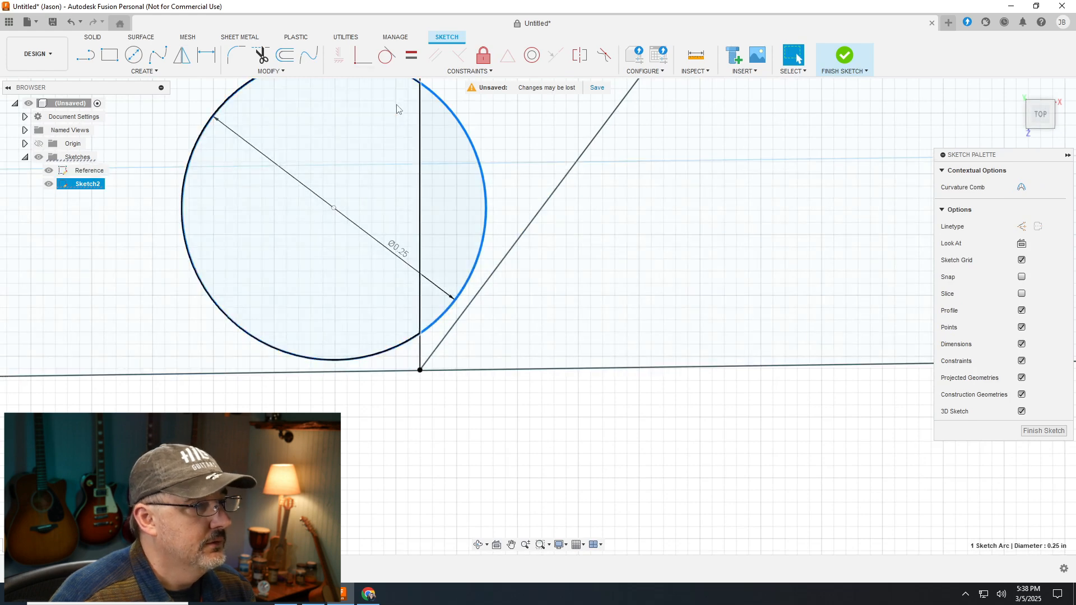
Constrain the lower circle tangent to both the lower slanted line and the lower edge line
click(387, 55)
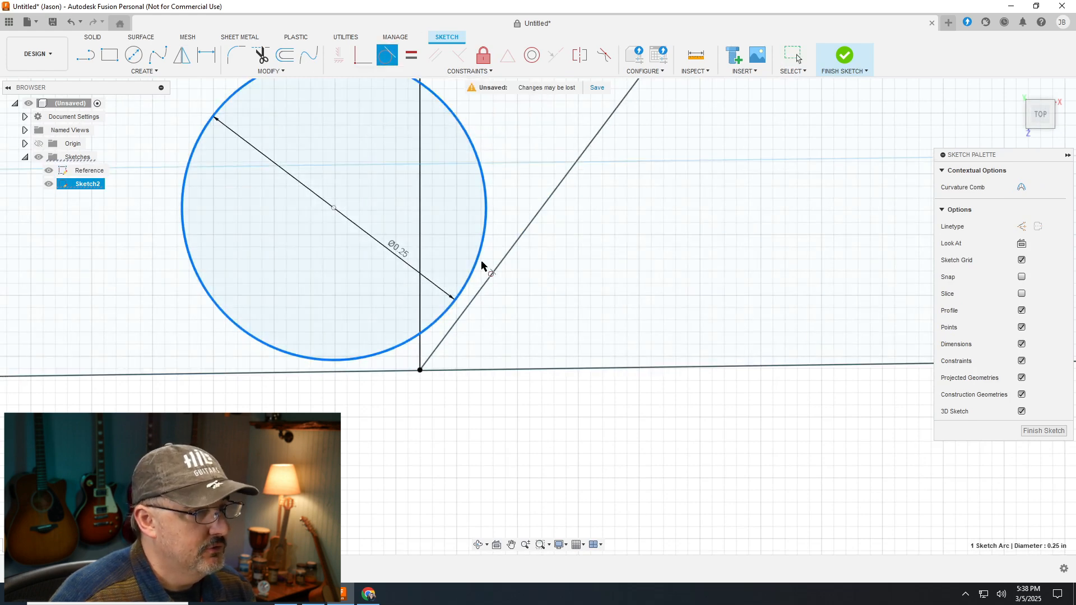
click(468, 309)
scroll(328, 385, up, 3)
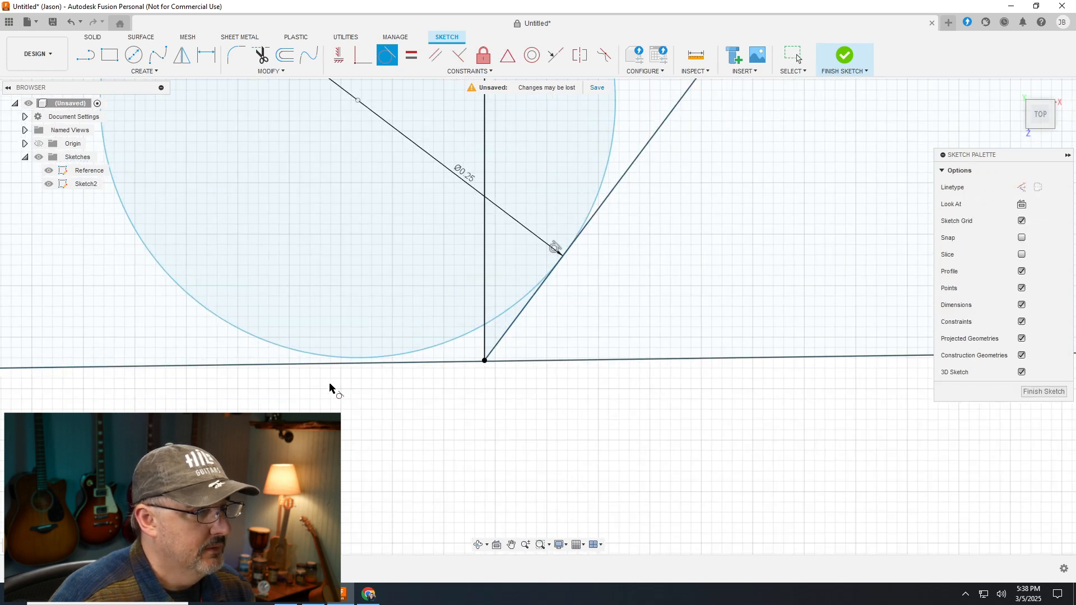
click(356, 362)
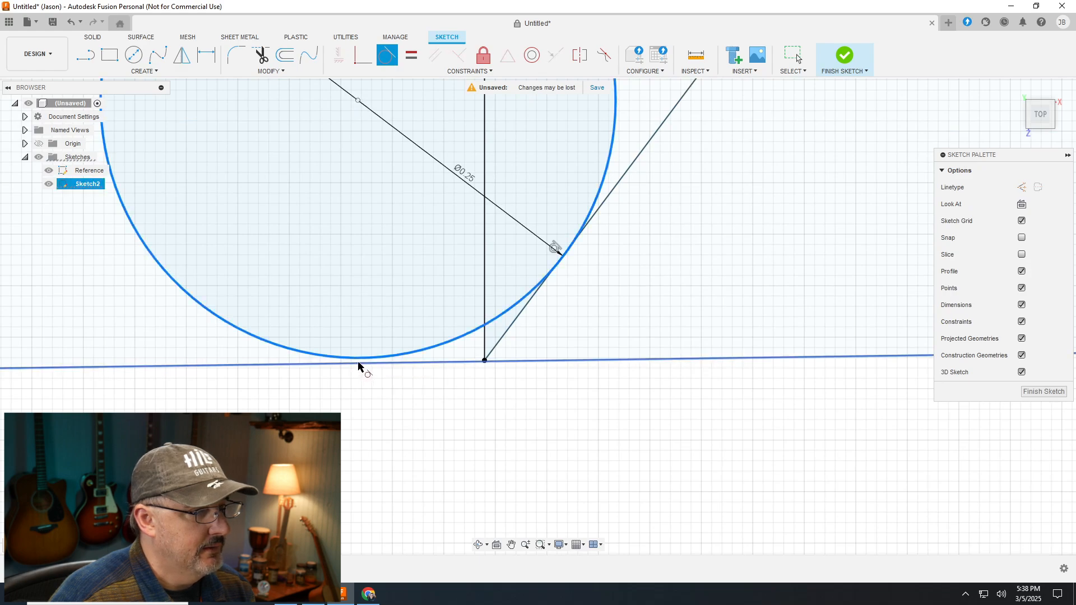
click(358, 367)
scroll(360, 395, down, 5)
scroll(510, 454, down, 5)
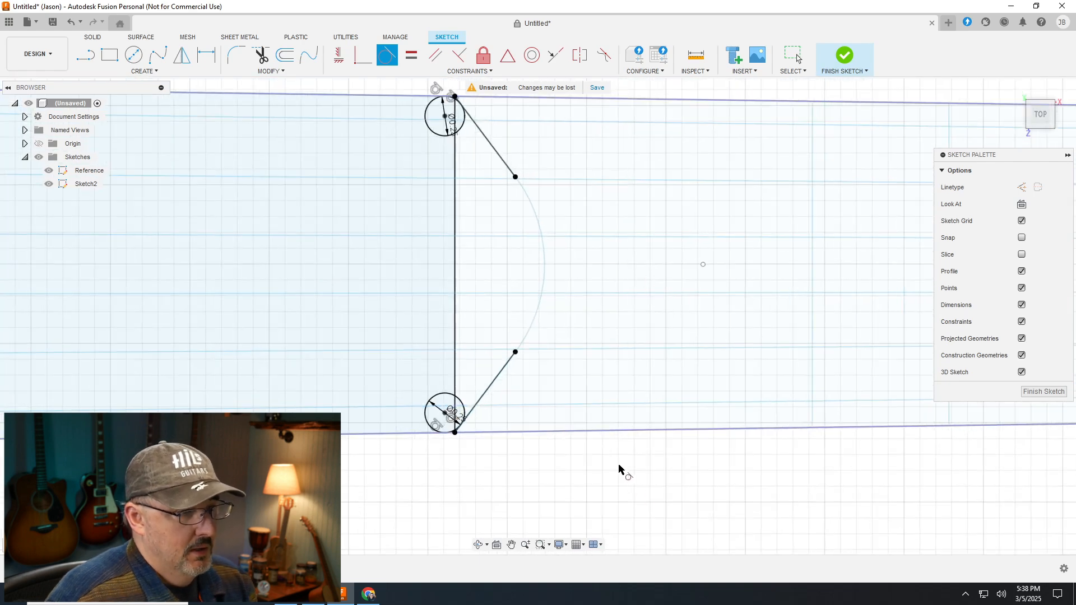
right_click(619, 468)
click(480, 477)
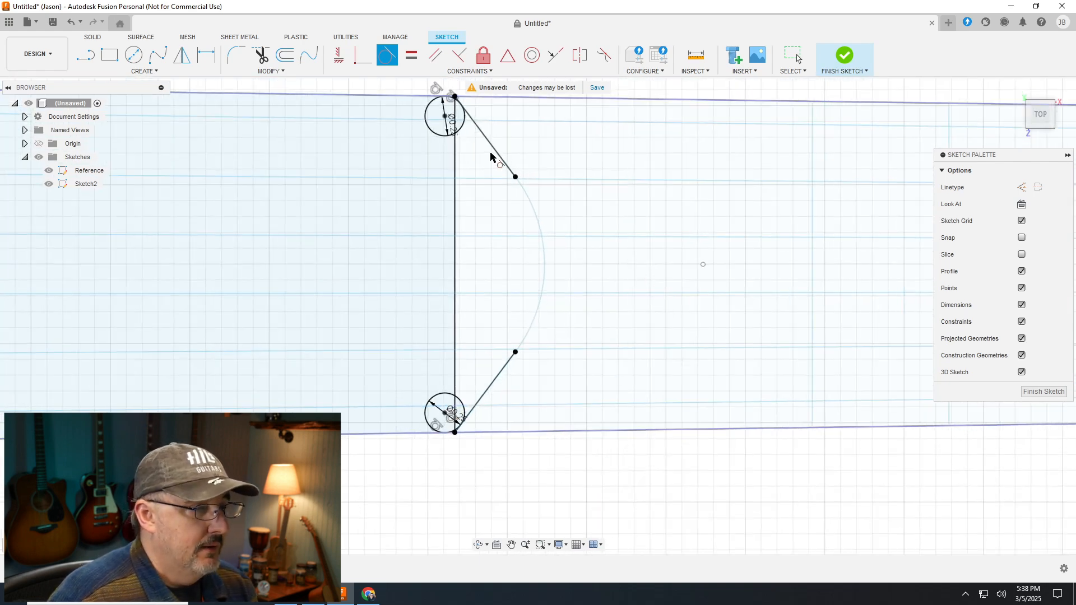
Trim the upper circle down to its corner arc and cut the slanted line's excess beyond the tangent point
click(263, 56)
scroll(449, 88, down, 3)
scroll(448, 88, up, 10)
scroll(365, 134, down, 3)
scroll(407, 104, up, 5)
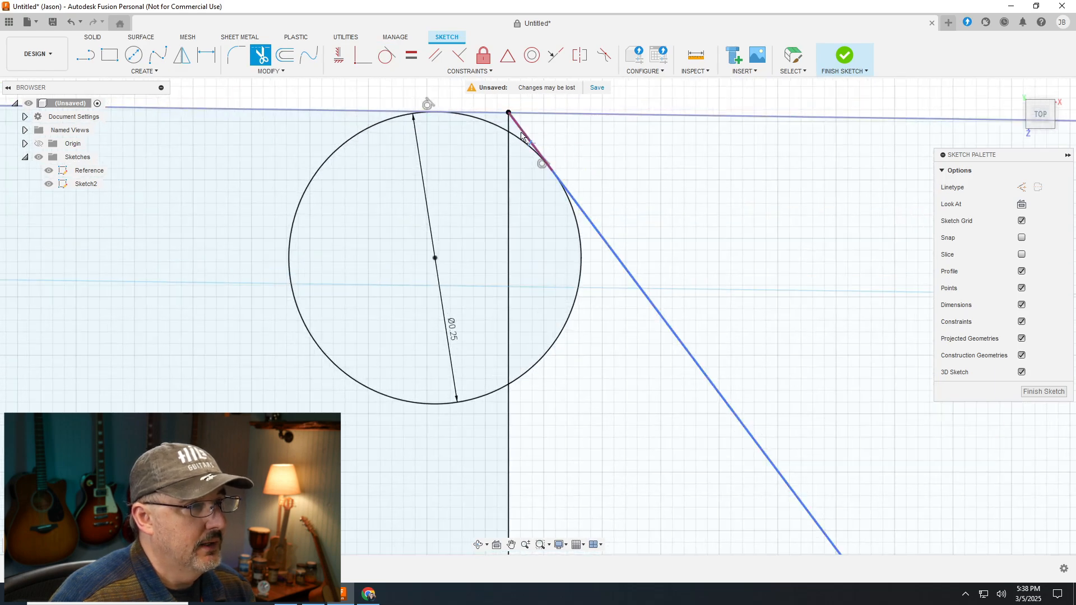
click(483, 398)
key(ctrl+z)
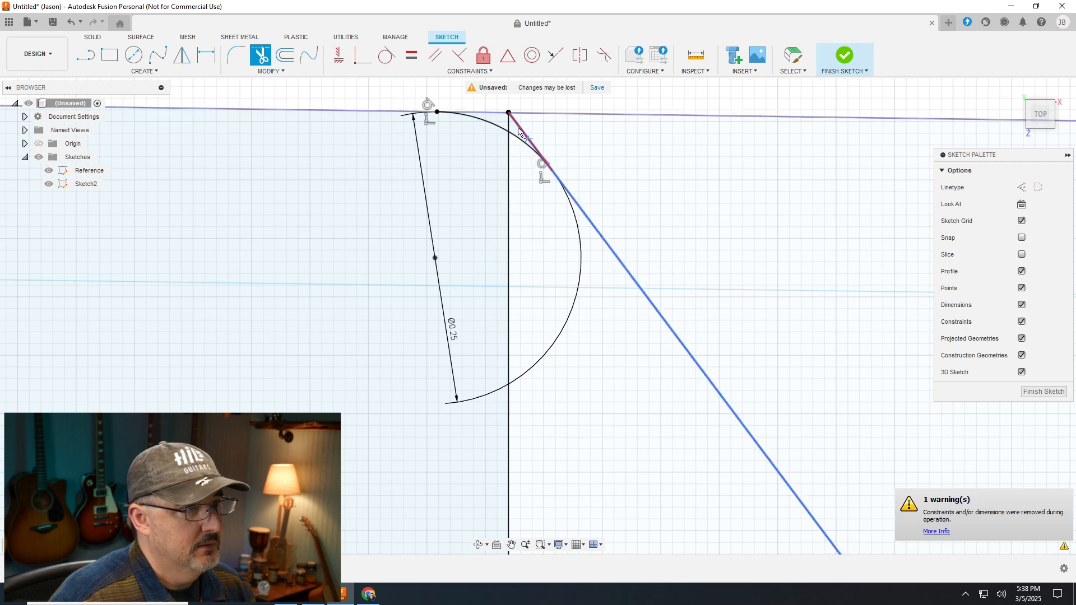
click(536, 148)
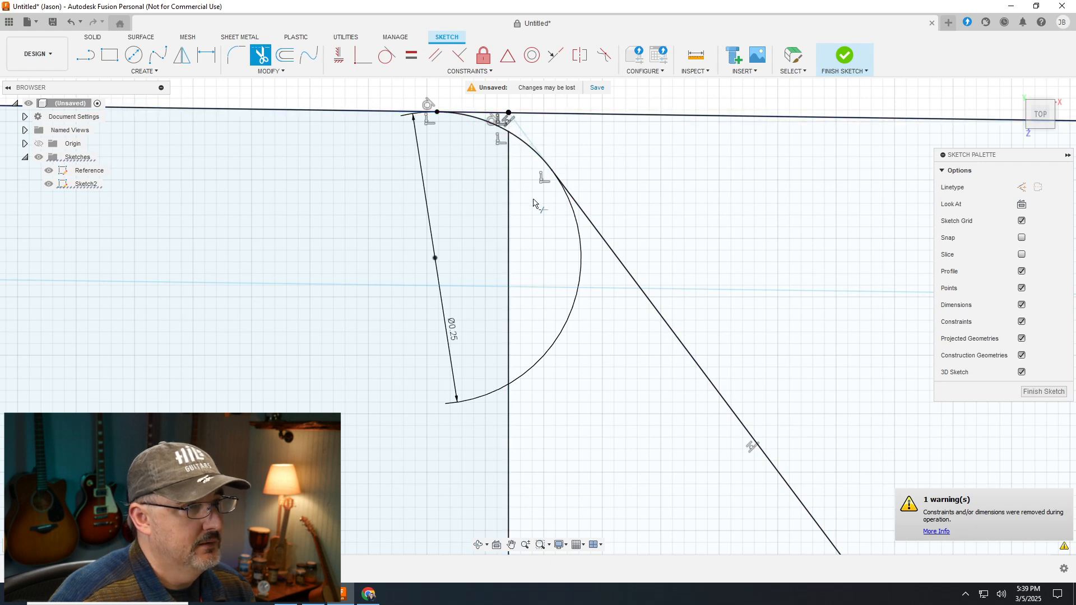
Trim away the vertical line between the upper corner and the lower circle
scroll(477, 163, down, 1)
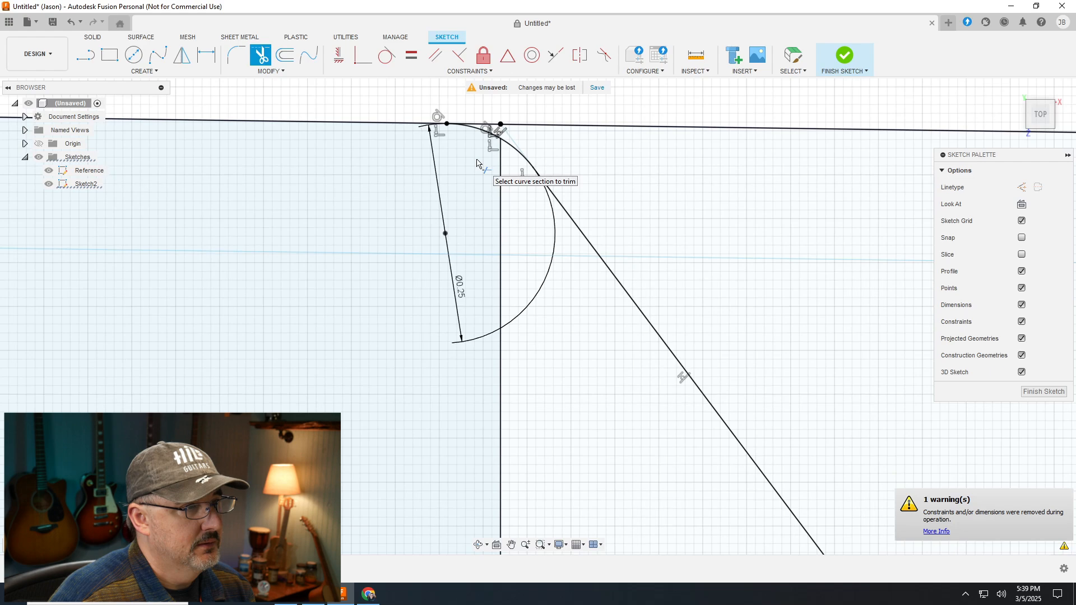
scroll(538, 207, down, 5)
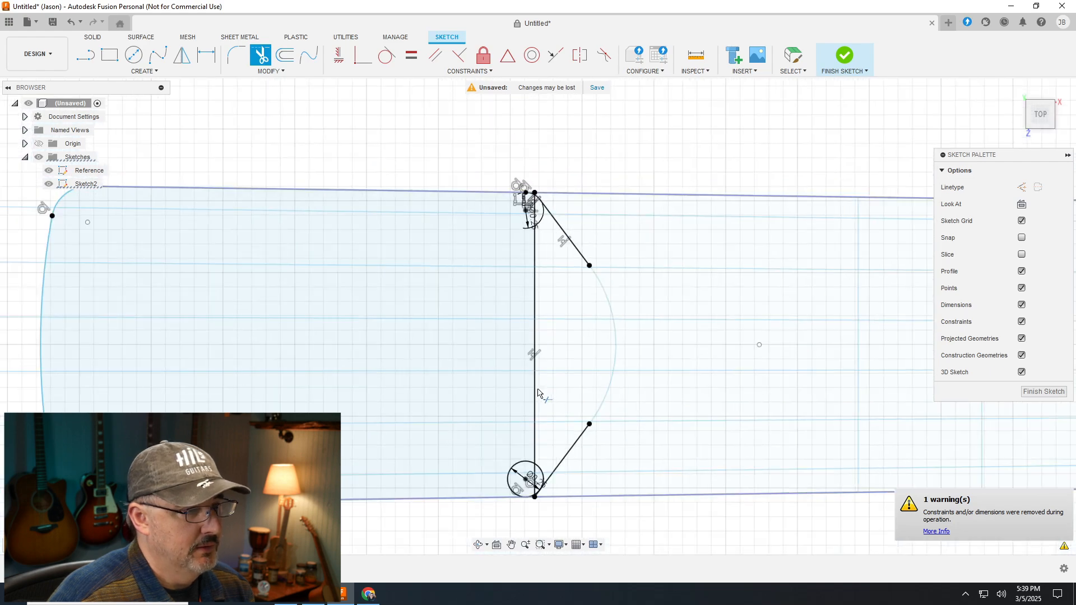
click(537, 392)
Examine how the trimmed upper corner arc meets the upper edge line and the slanted line
scroll(533, 215, up, 2)
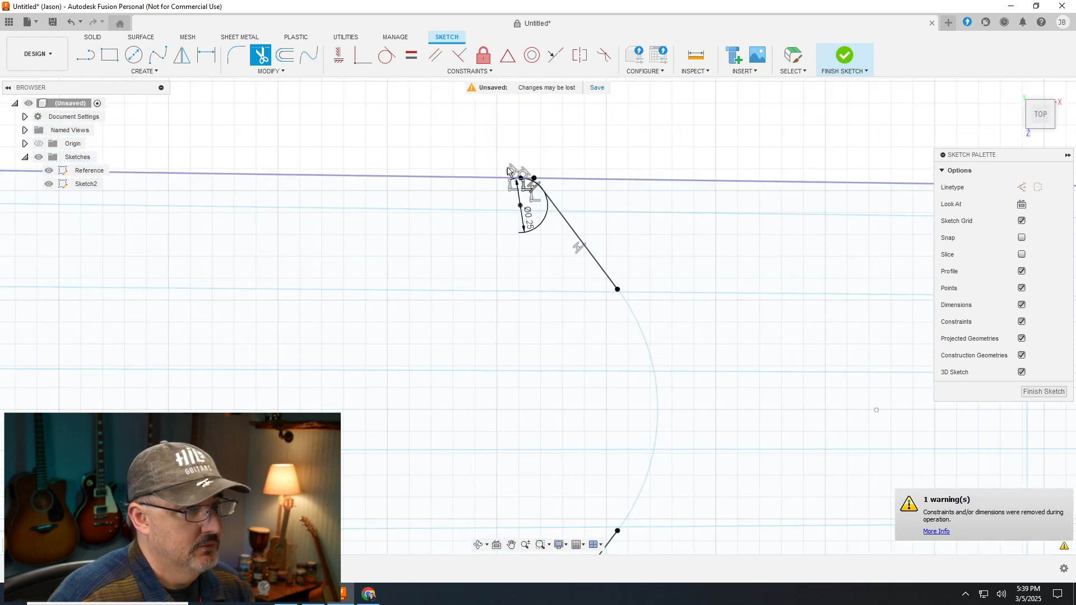
scroll(507, 170, up, 4)
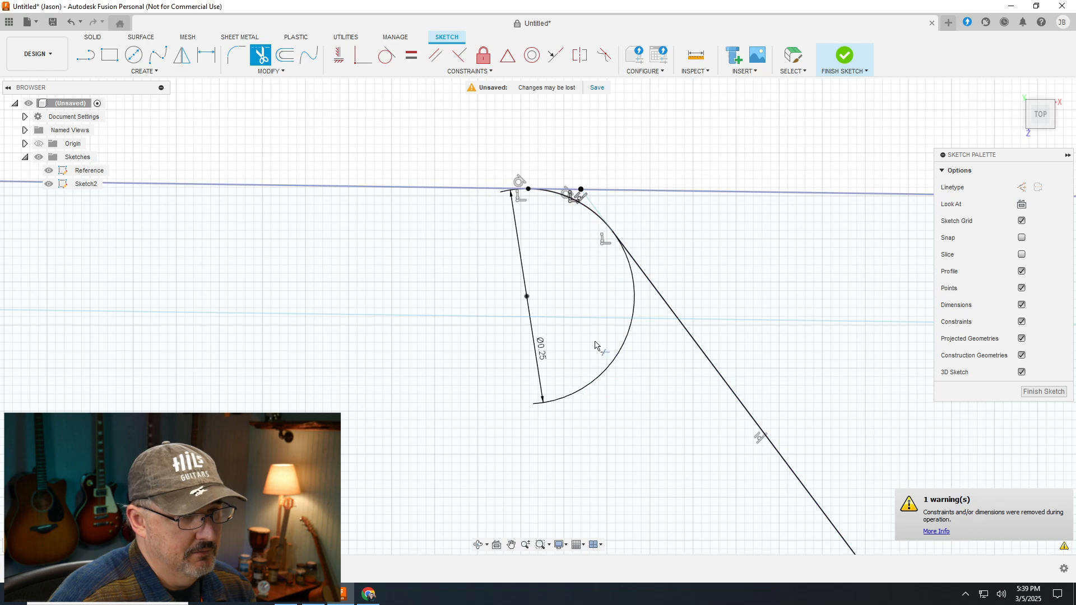
scroll(573, 212, up, 4)
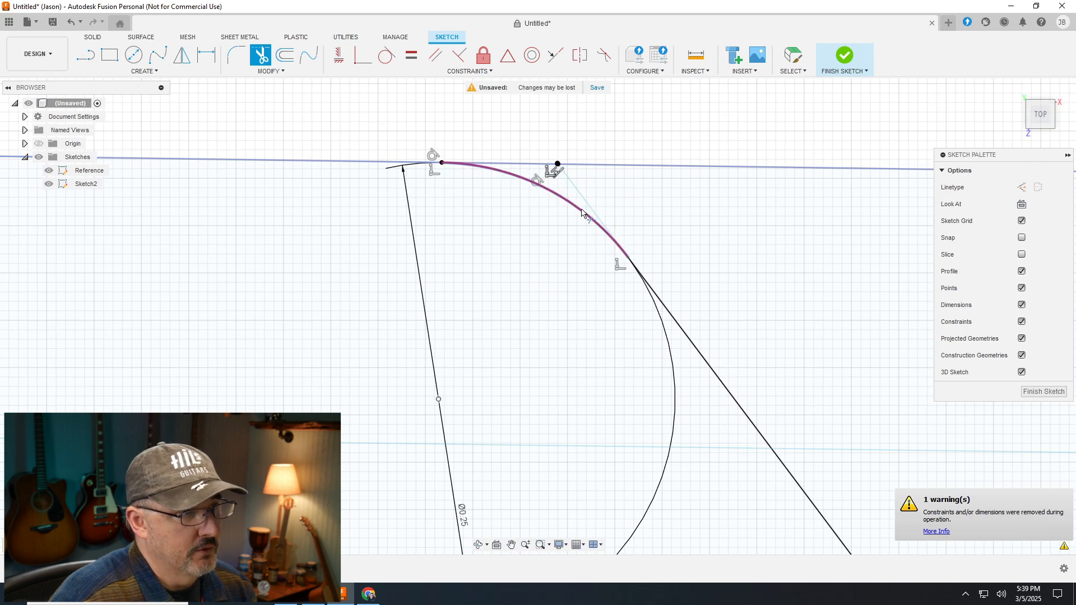
scroll(574, 208, down, 3)
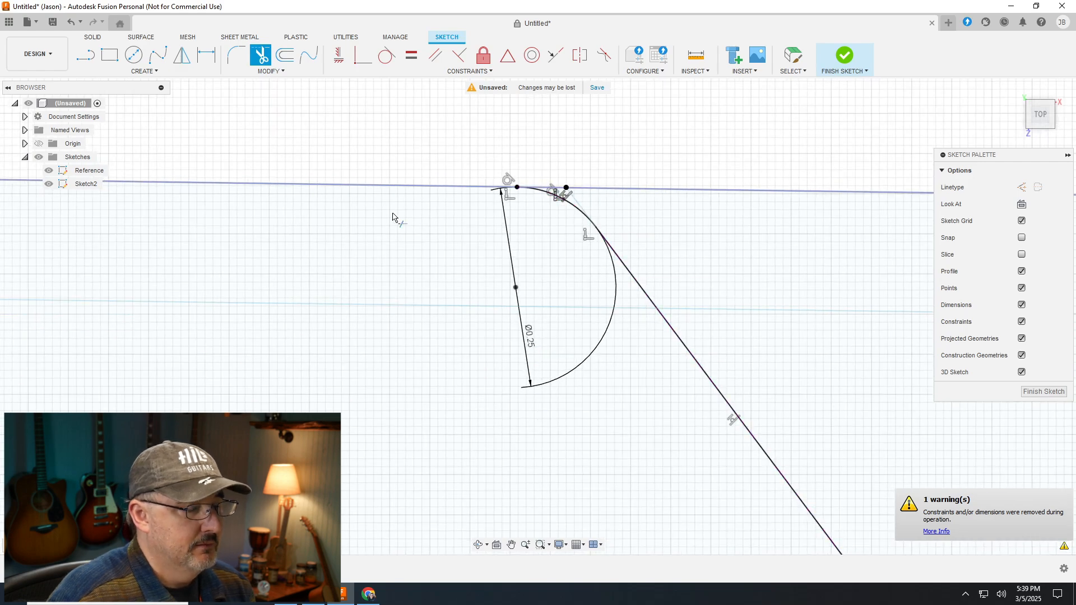
scroll(404, 196, up, 3)
scroll(404, 196, down, 5)
scroll(668, 526, down, 2)
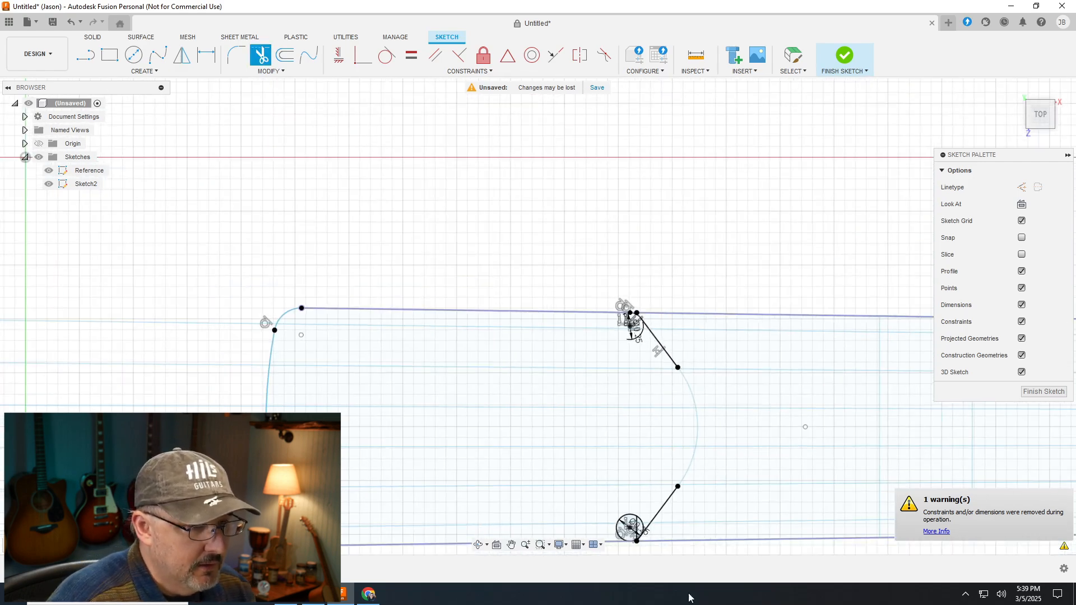
scroll(626, 527, up, 4)
scroll(610, 338, down, 3)
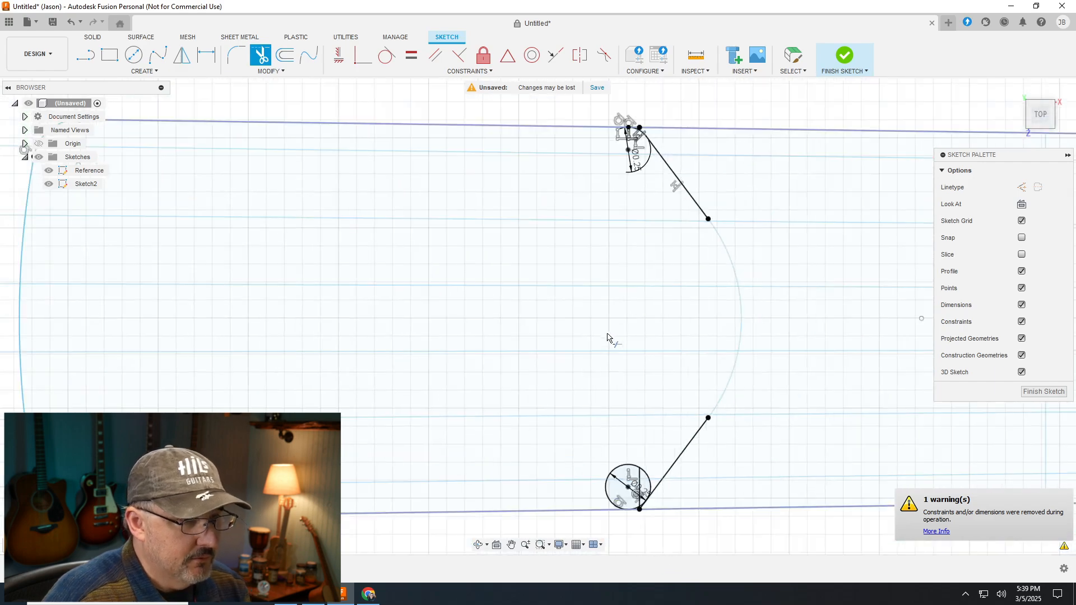
Trim the lower circle down to its corner arc, removing the slanted line's excess end and the vertical line's remainders
scroll(625, 481, up, 4)
scroll(647, 503, up, 4)
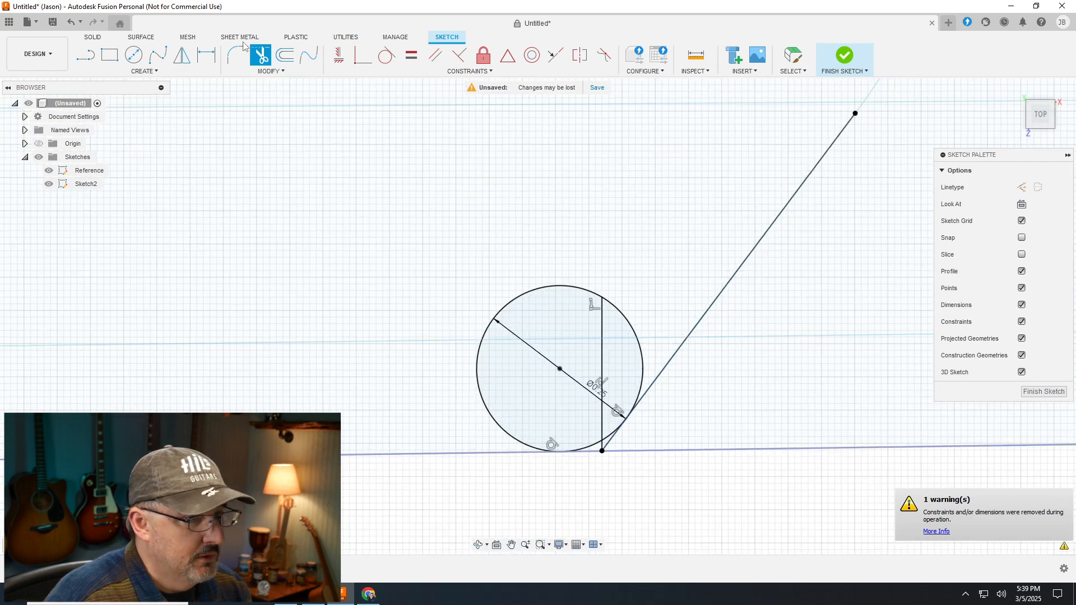
scroll(572, 415, up, 4)
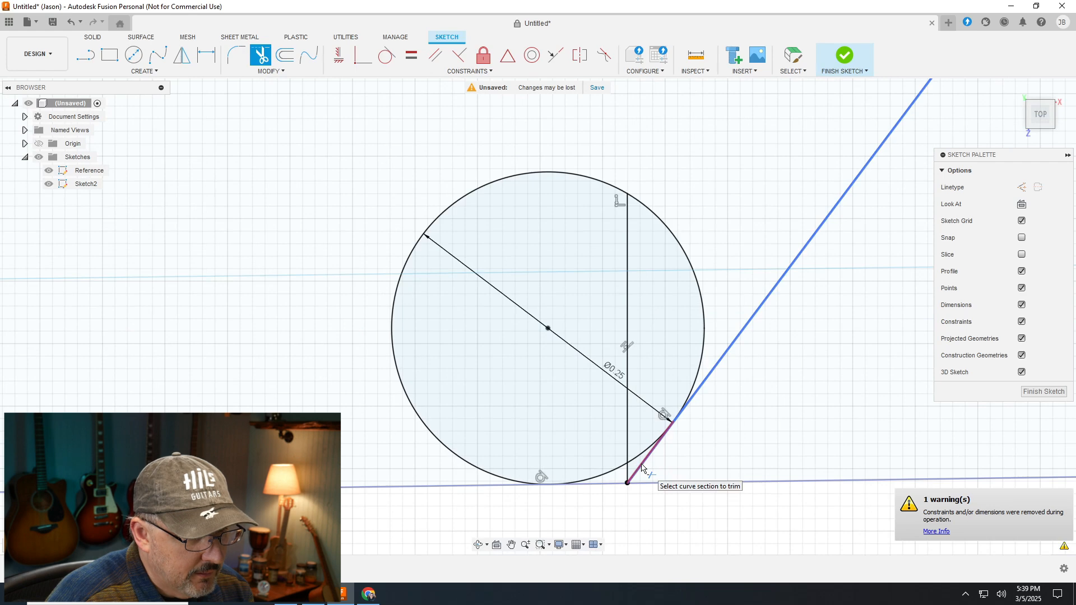
click(642, 467)
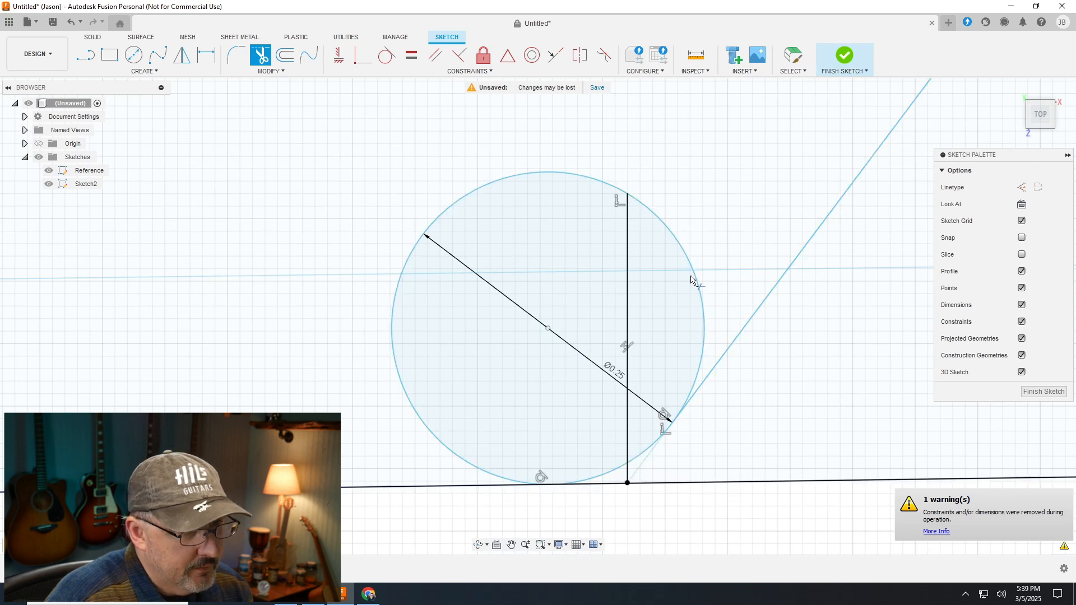
click(693, 283)
click(484, 187)
click(627, 336)
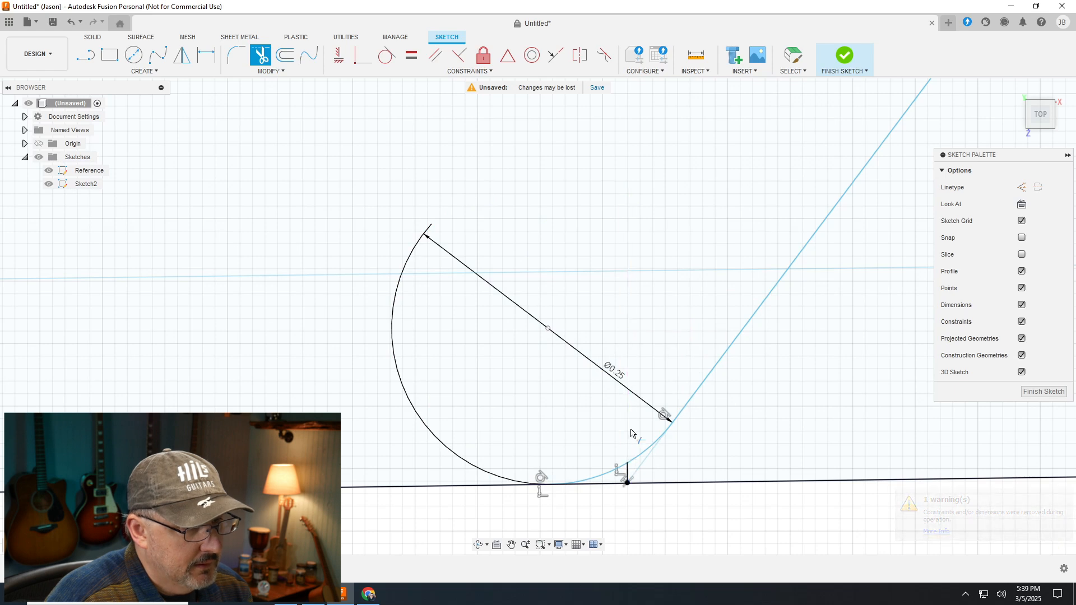
click(628, 474)
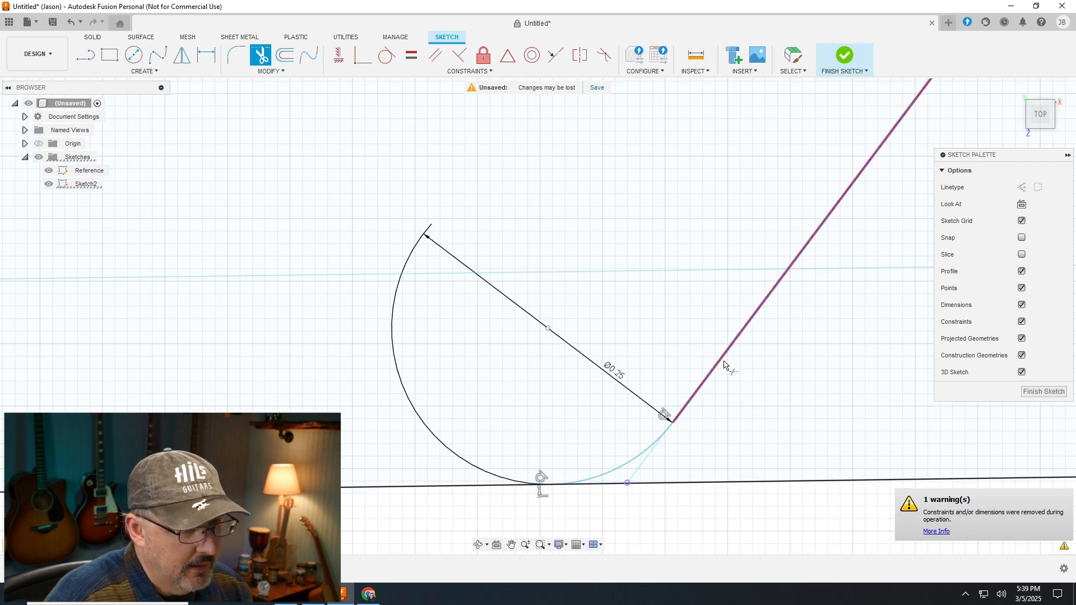
Draw a 3-point arc between the inner ends of the two slanted lines, following the curved end of the reference outline
scroll(423, 237, up, 3)
scroll(342, 246, down, 6)
scroll(372, 280, down, 6)
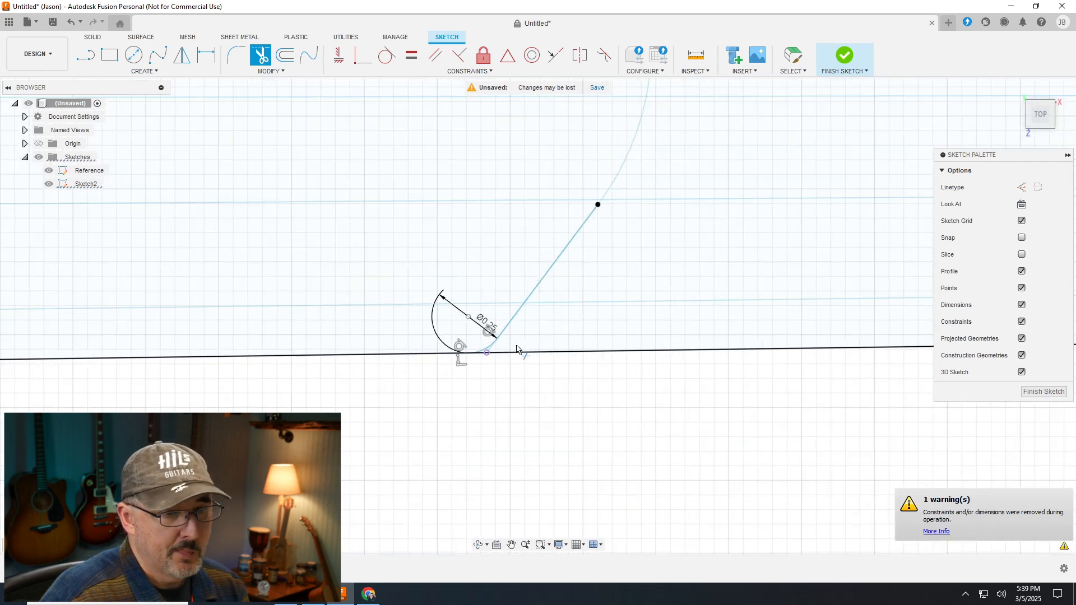
scroll(656, 208, down, 3)
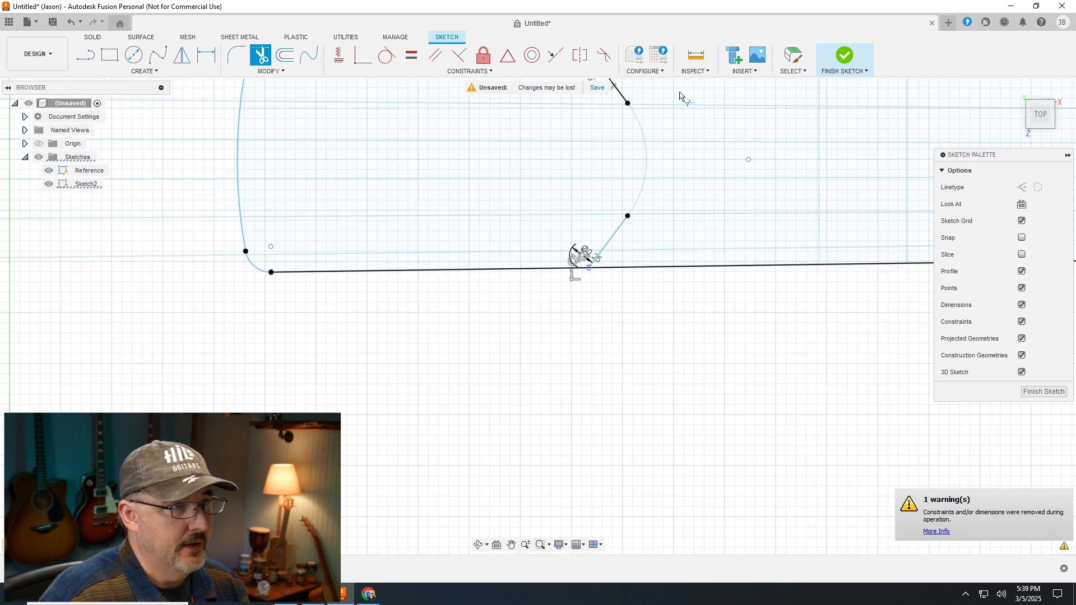
scroll(679, 97, up, 5)
scroll(676, 109, down, 2)
scroll(671, 121, up, 3)
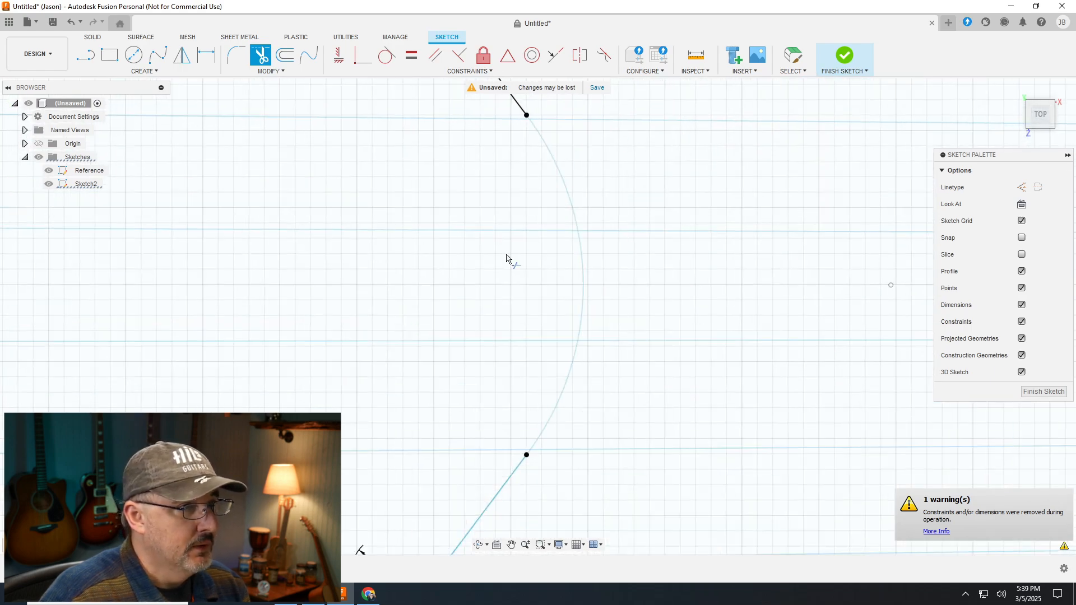
click(144, 71)
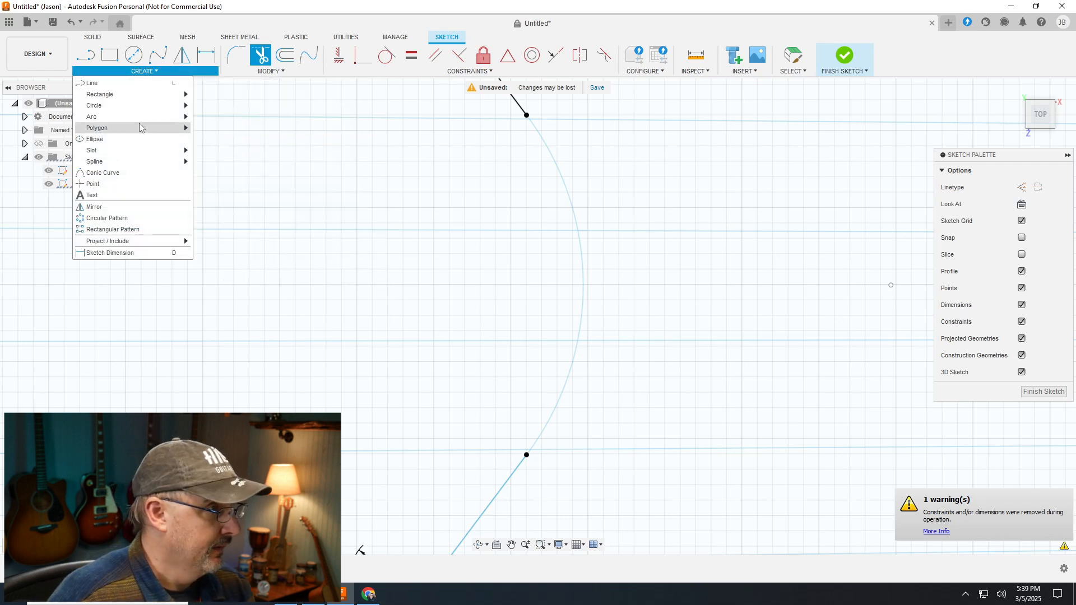
mouse_move(140, 116)
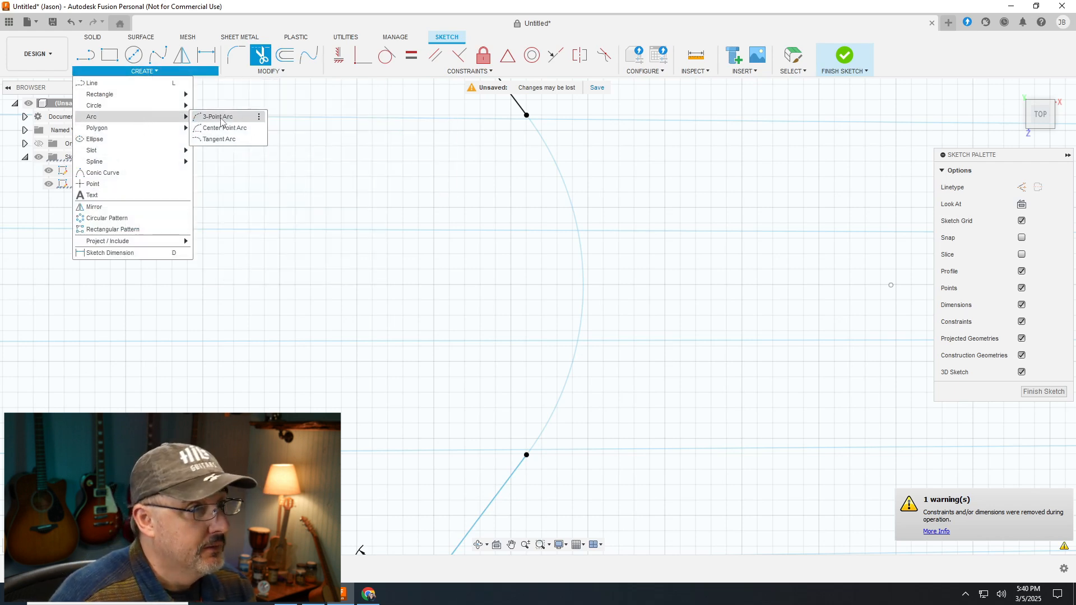
click(222, 120)
click(526, 115)
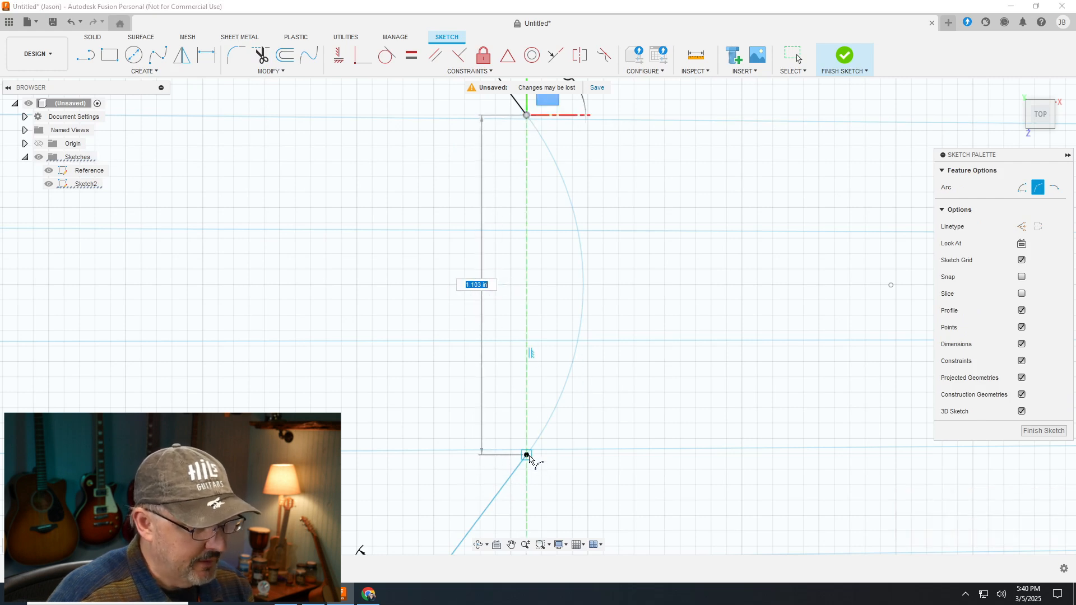
click(526, 454)
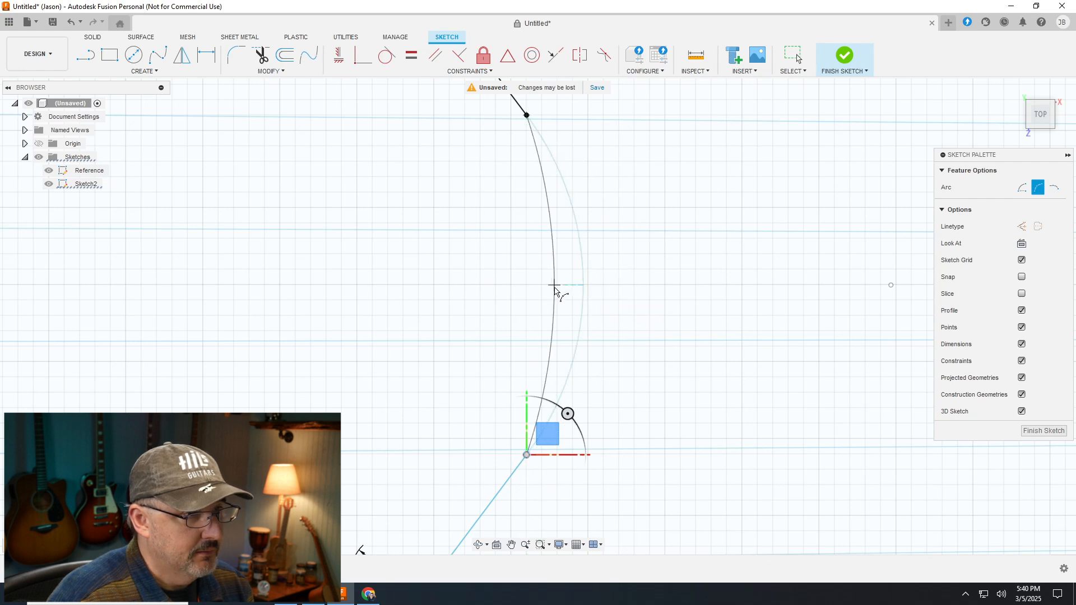
click(582, 289)
scroll(720, 329, down, 3)
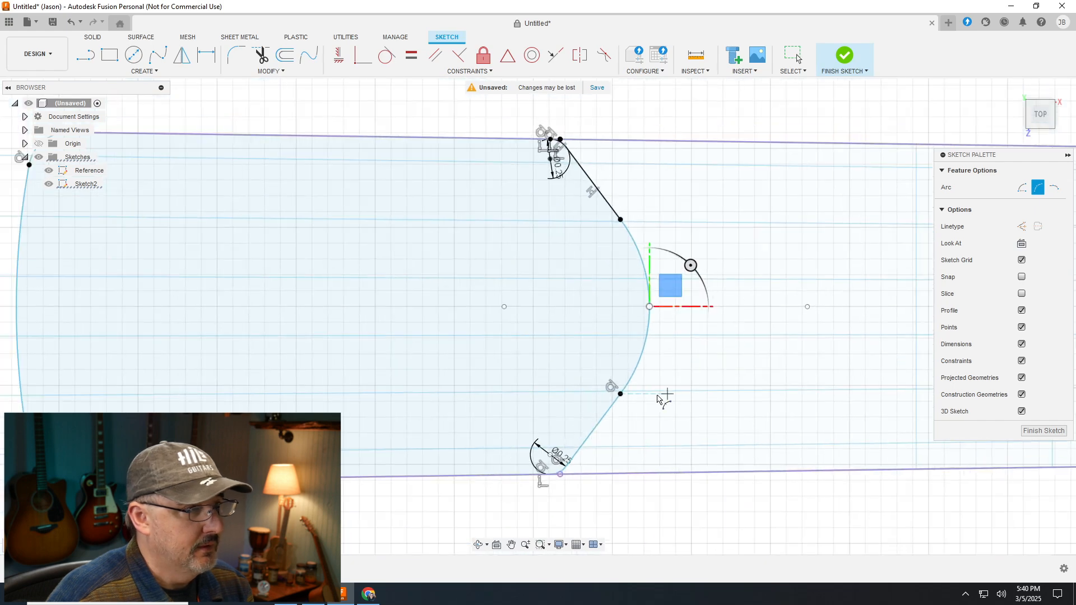
scroll(770, 192, up, 2)
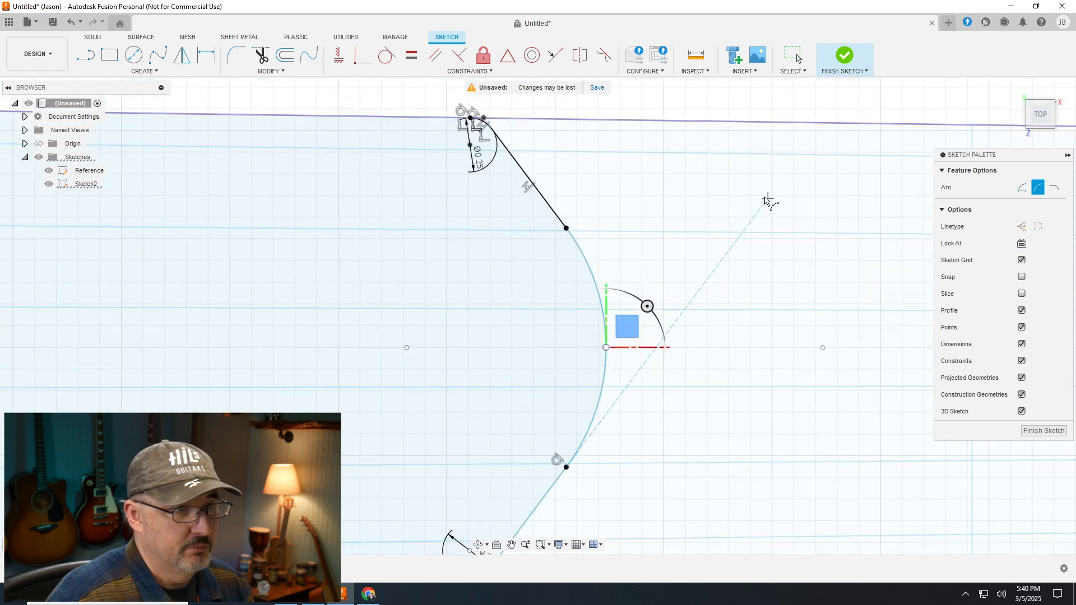
key(Escape)
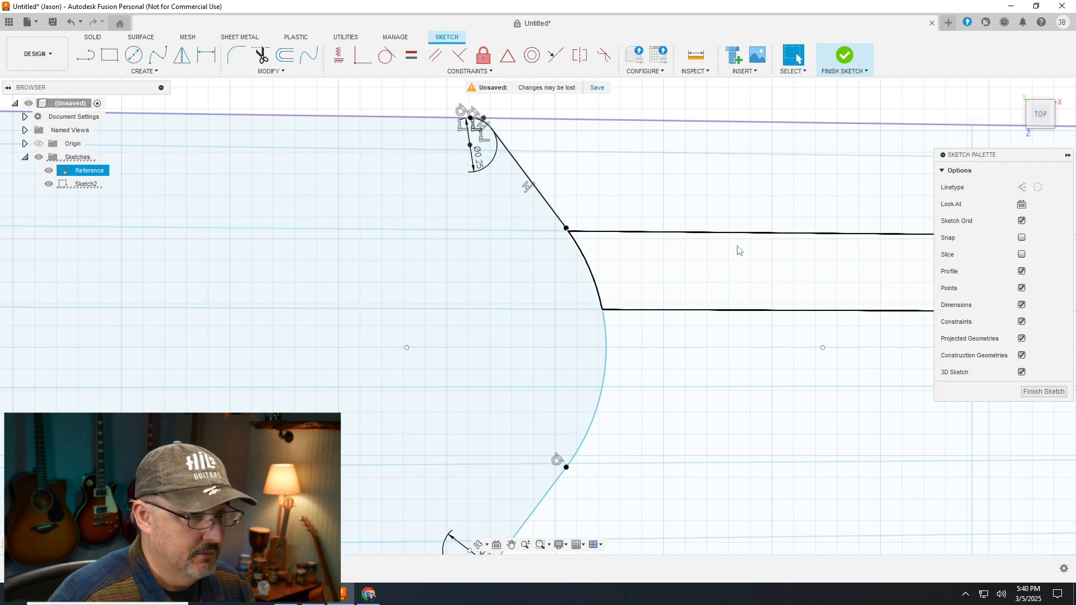
Select the enclosed profile to check that the outline is closed, and finish the sketch
scroll(549, 311, down, 2)
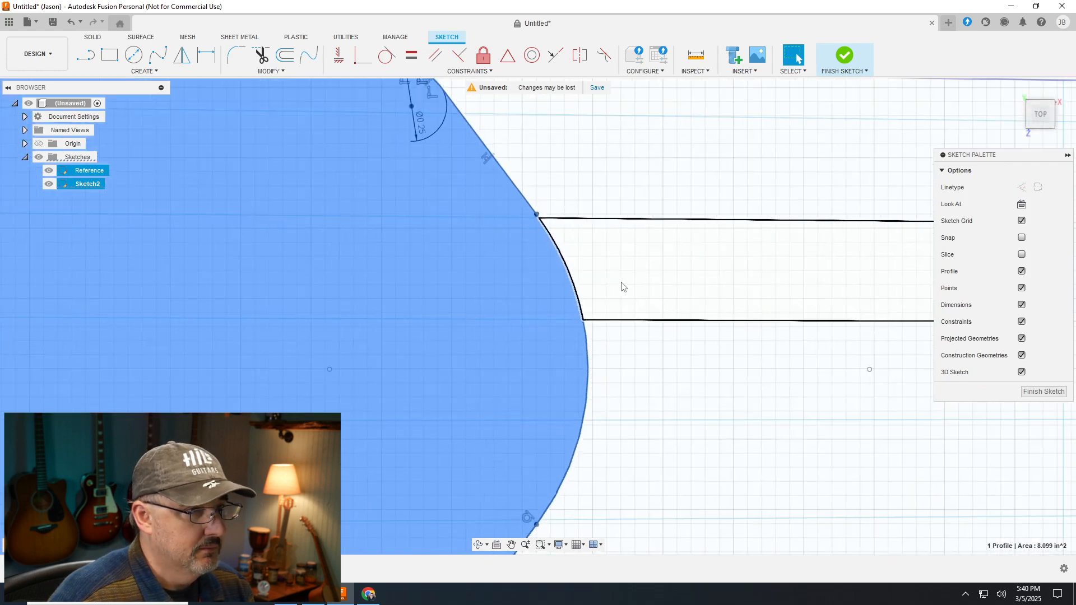
scroll(584, 305, down, 2)
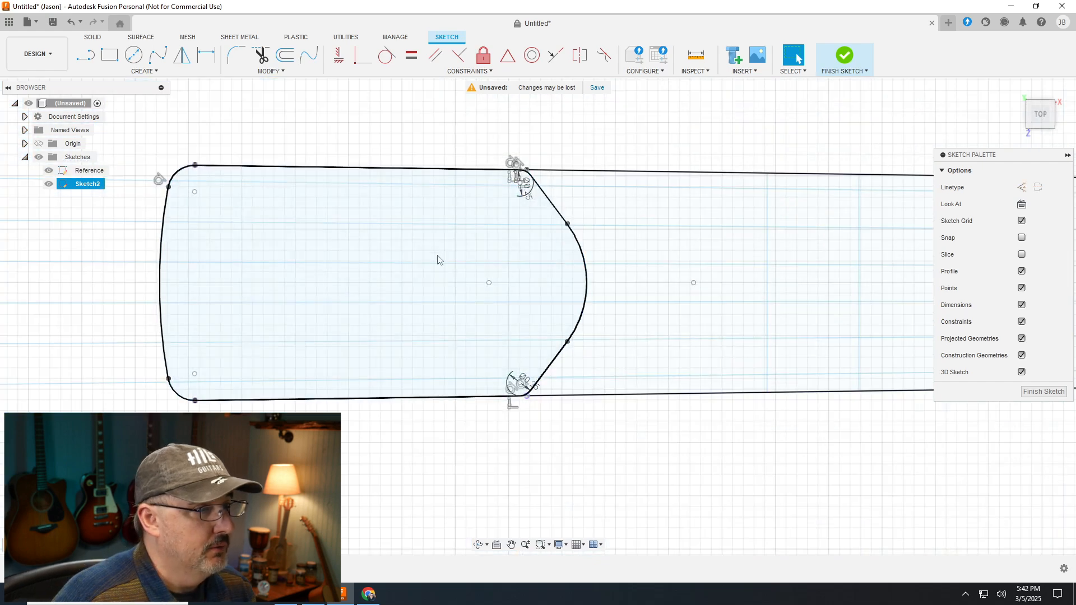
click(232, 238)
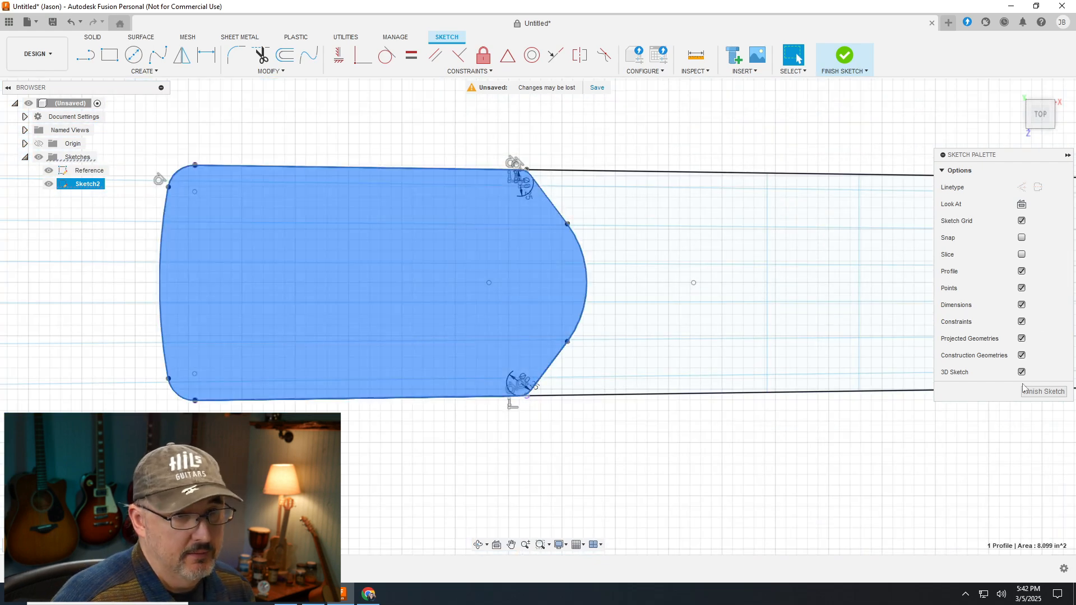
click(1037, 394)
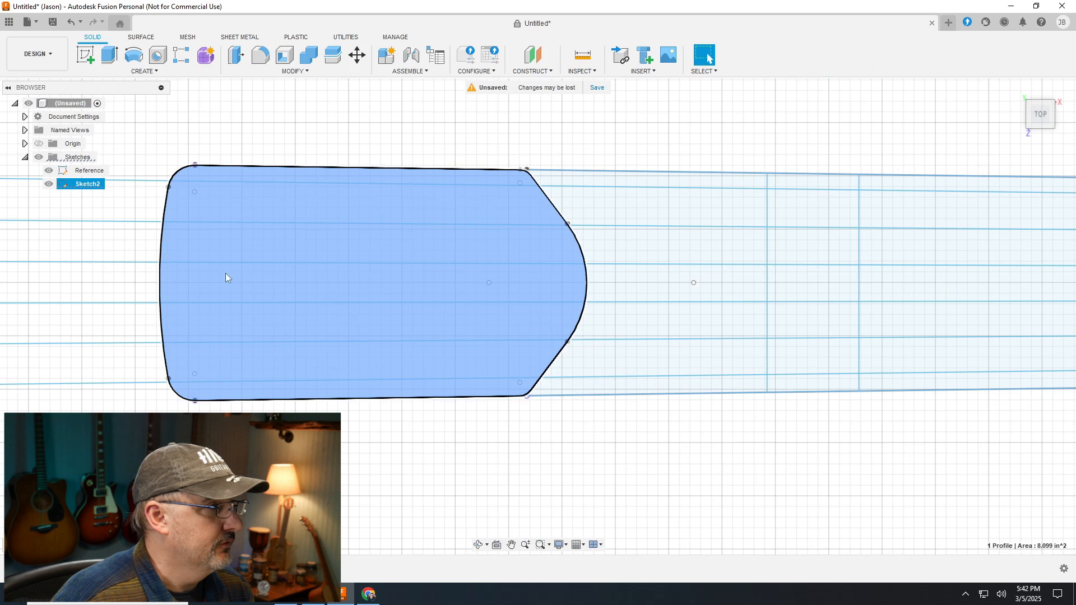
Rename the new sketch Heel and hide the Reference sketch
right_click(71, 191)
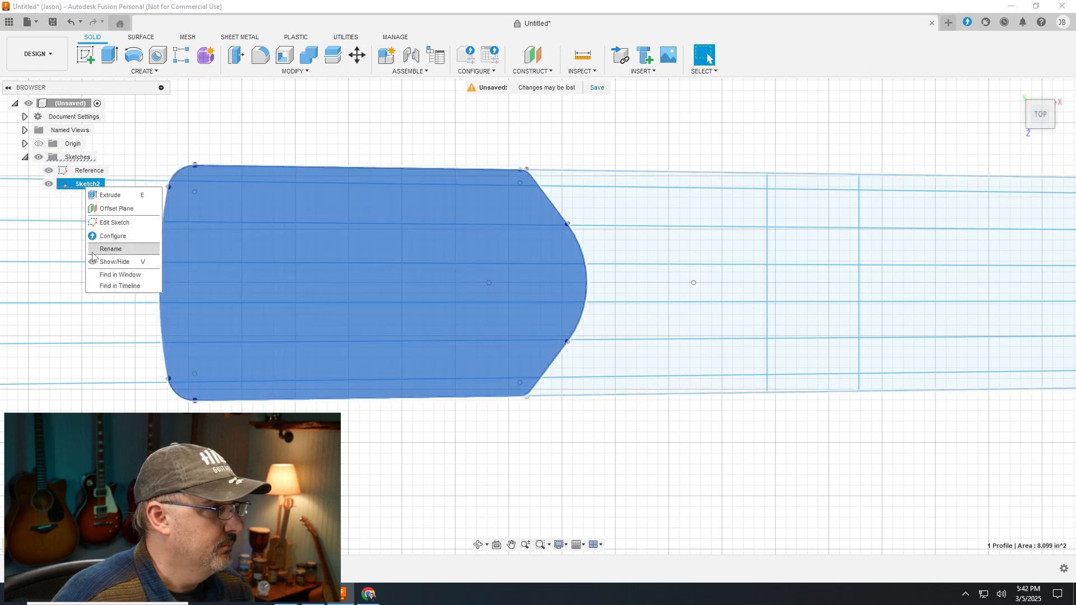
click(103, 258)
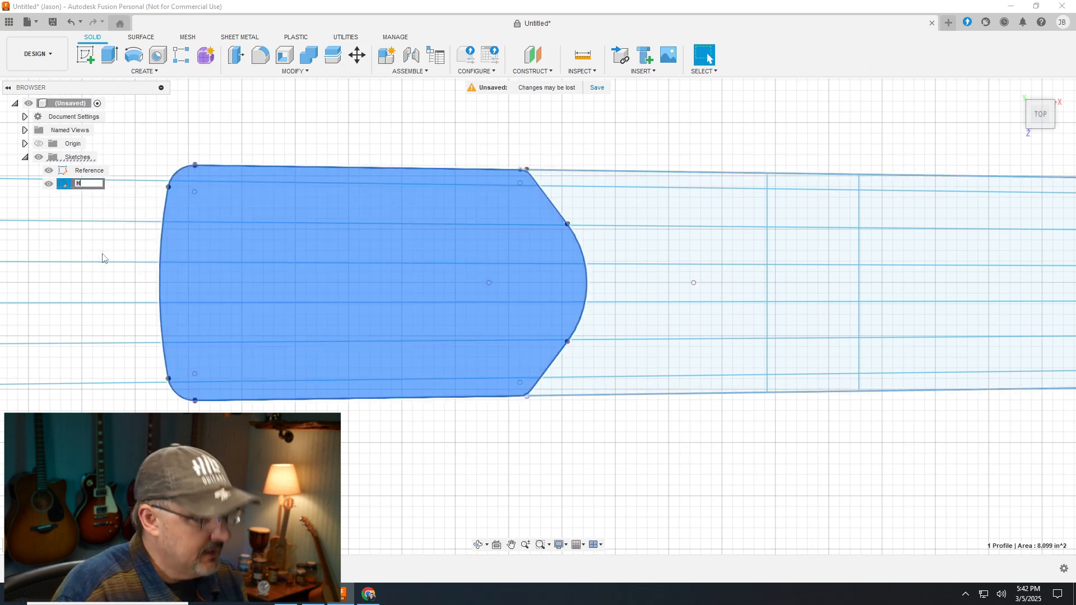
click(397, 119)
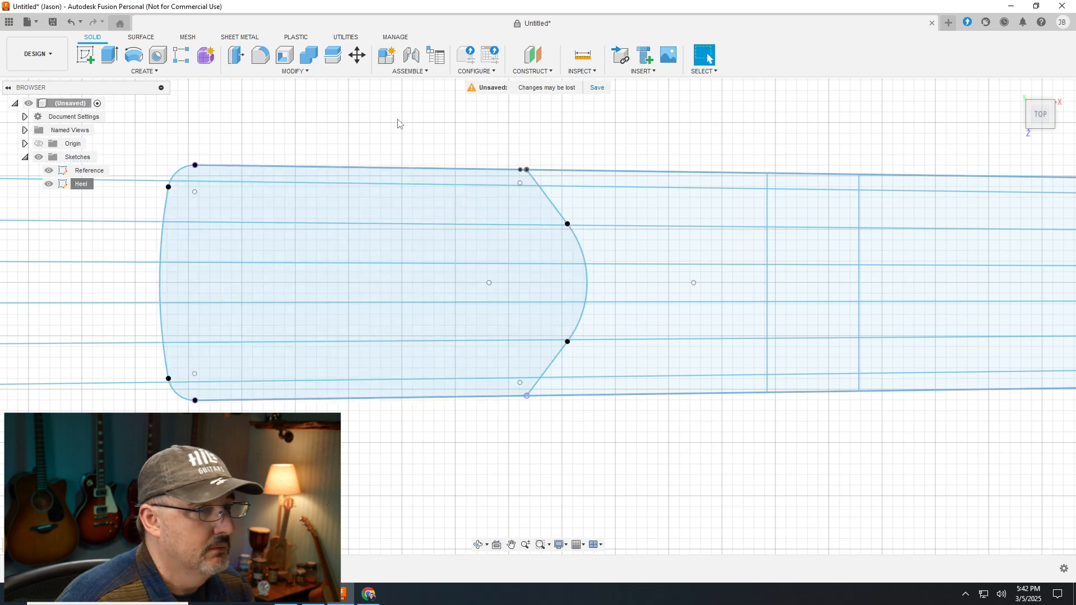
click(53, 174)
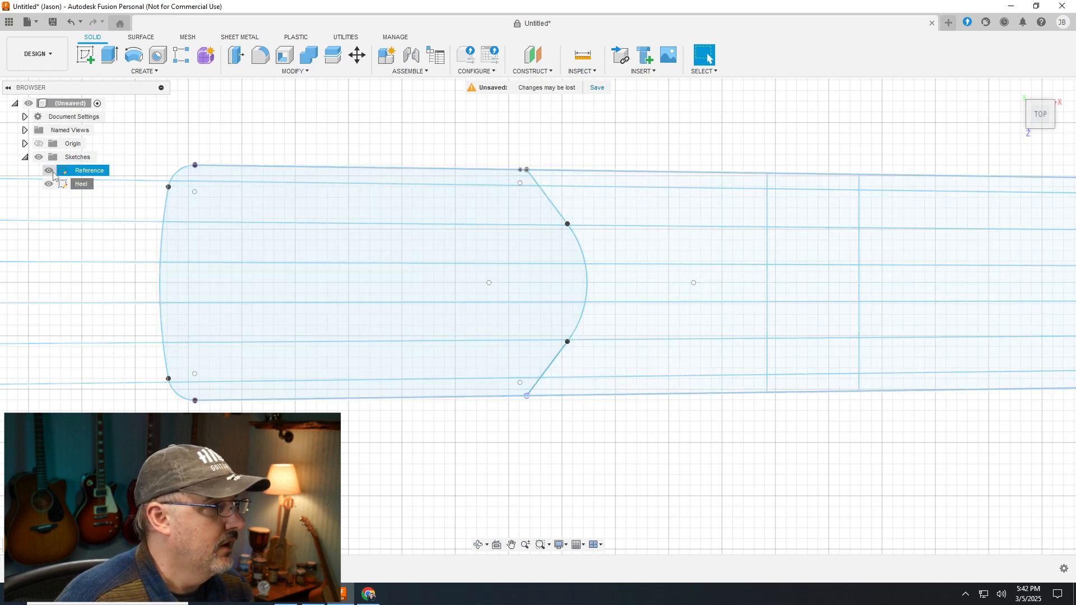
click(50, 171)
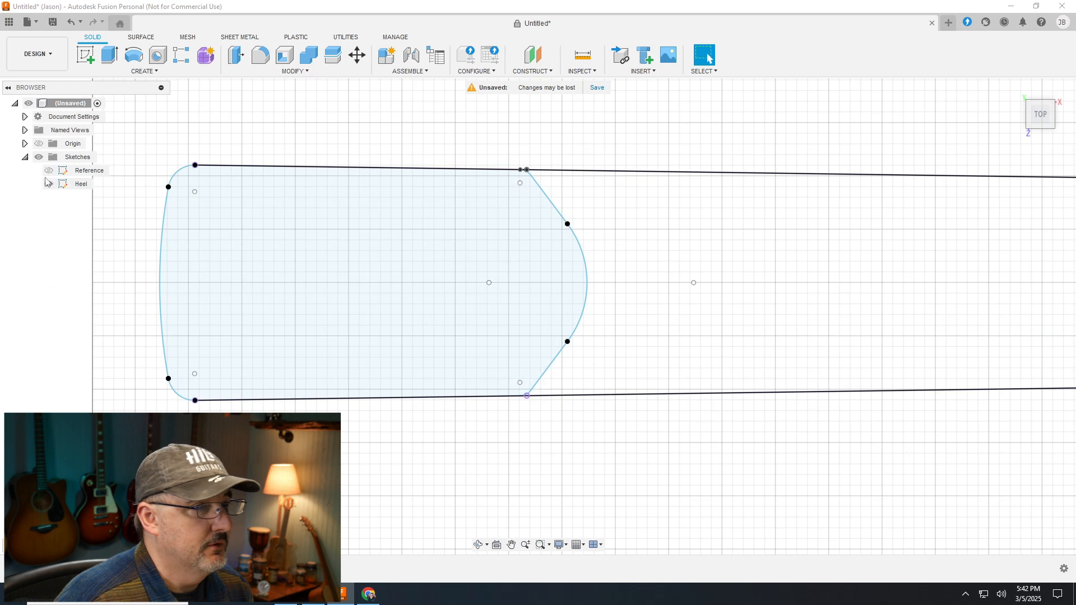
Tilt the view from the top to an angled front view and select the closed heel profile
click(261, 257)
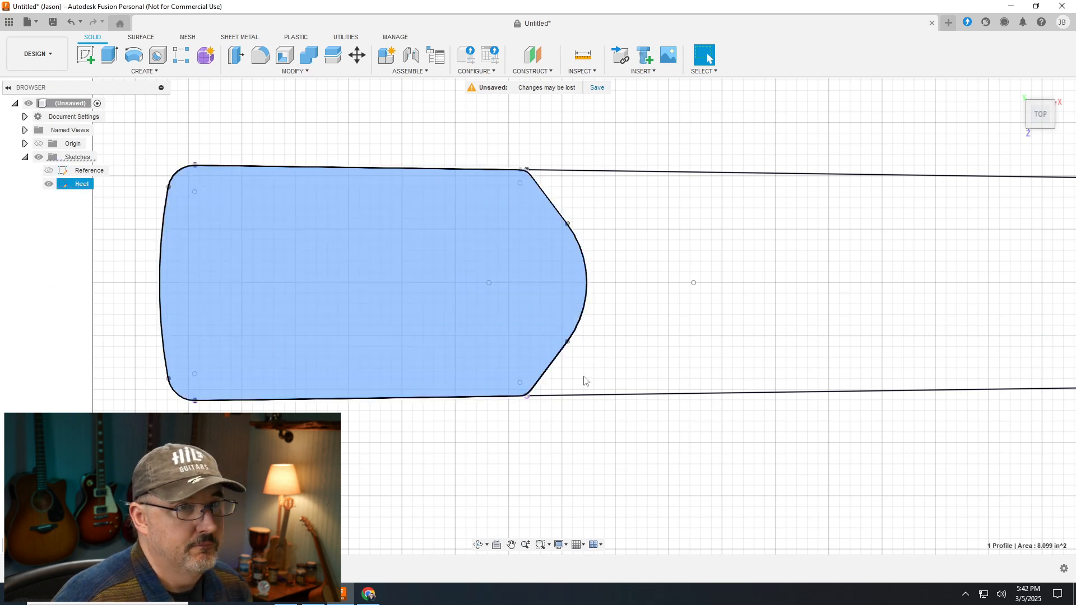
click(1034, 143)
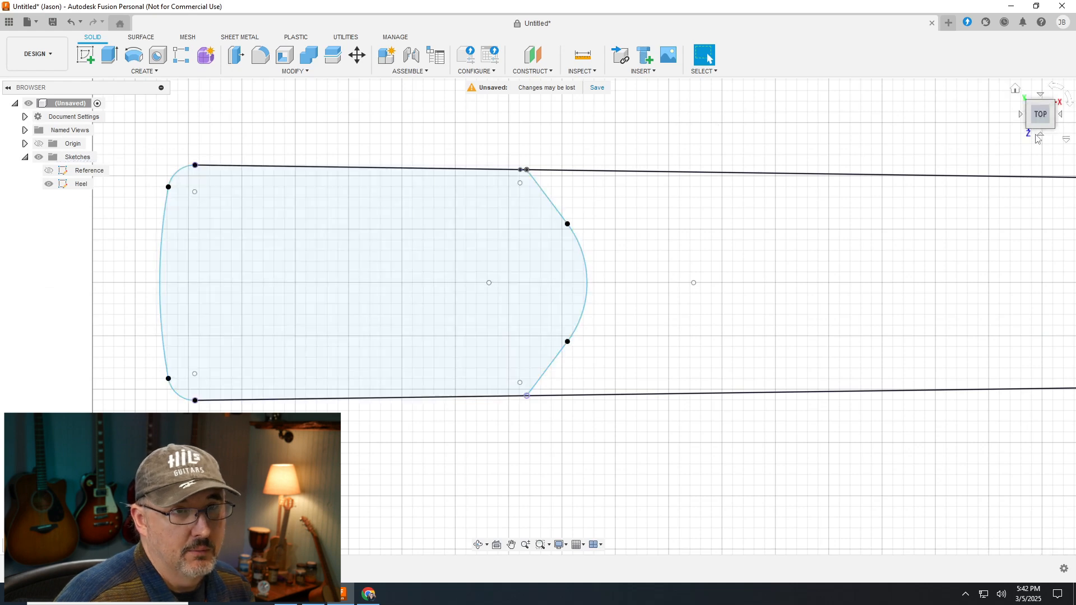
mouse_move(1042, 118)
mouse_down()
mouse_move(1065, 115)
mouse_move(1020, 67)
mouse_up()
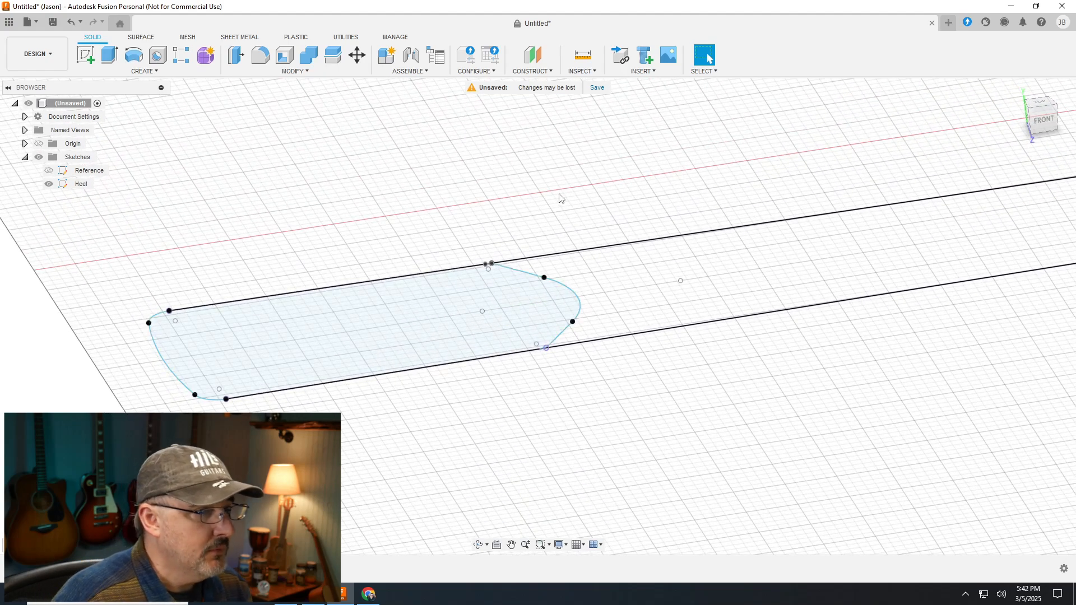
click(401, 328)
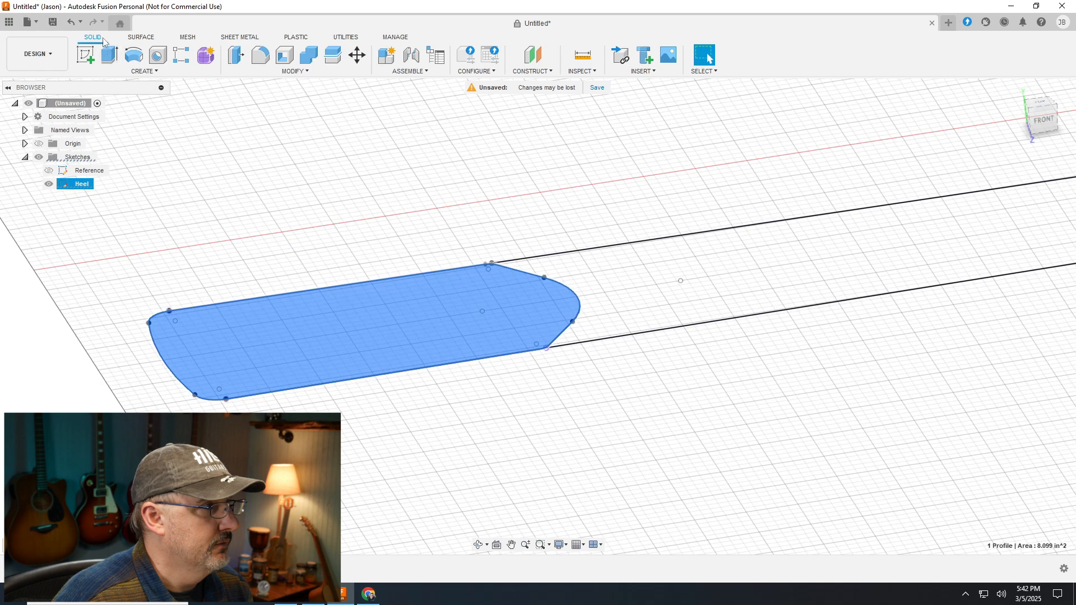
click(141, 37)
click(93, 39)
click(141, 37)
click(188, 37)
click(241, 37)
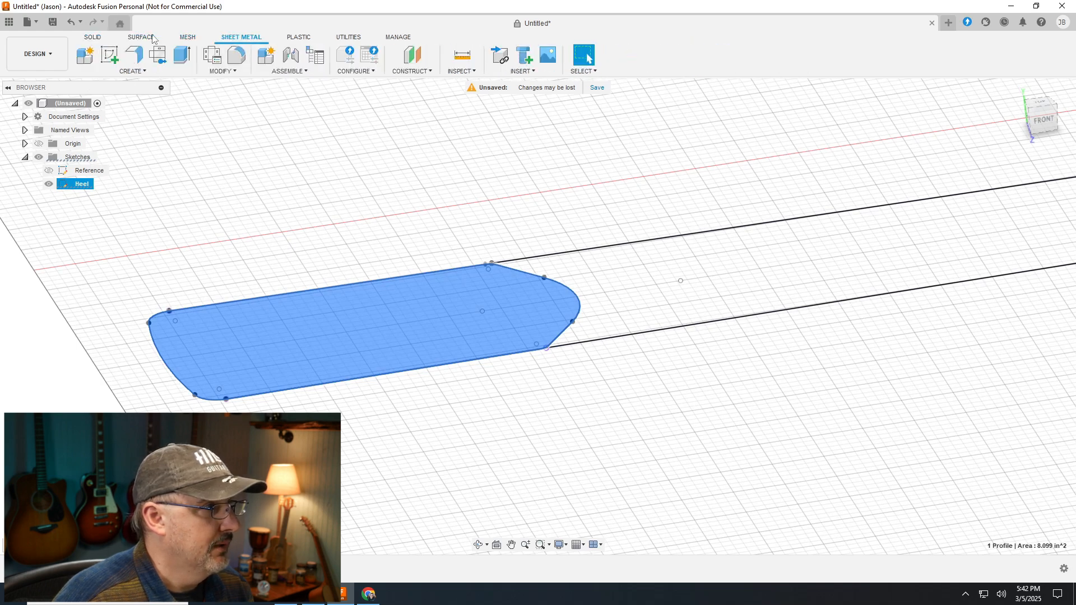
Extrude the selected heel profile by -0.75 in as a new body
click(99, 39)
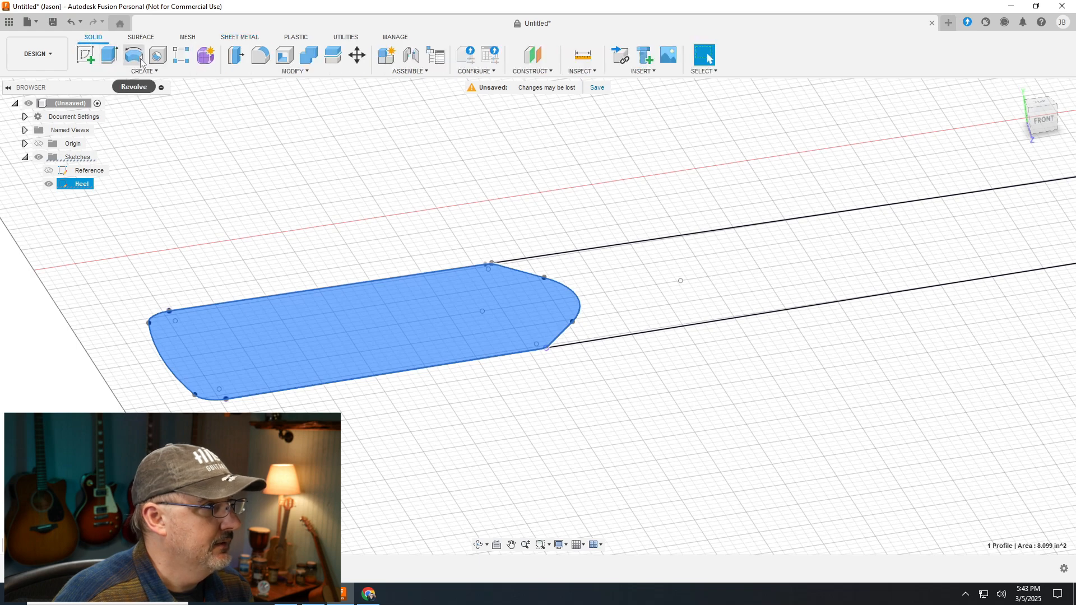
click(108, 56)
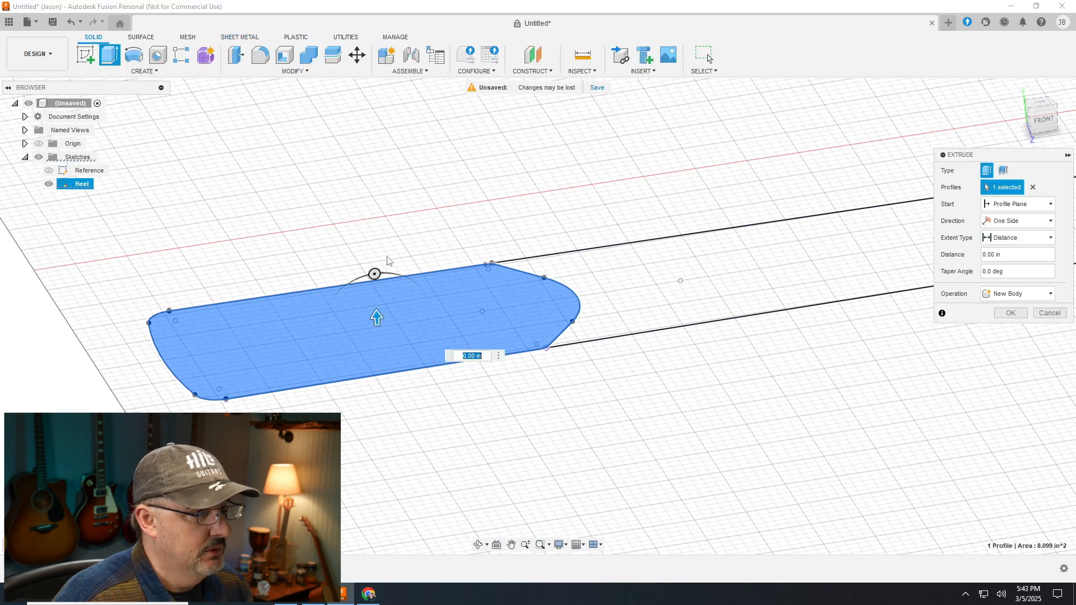
drag(375, 317, 370, 372)
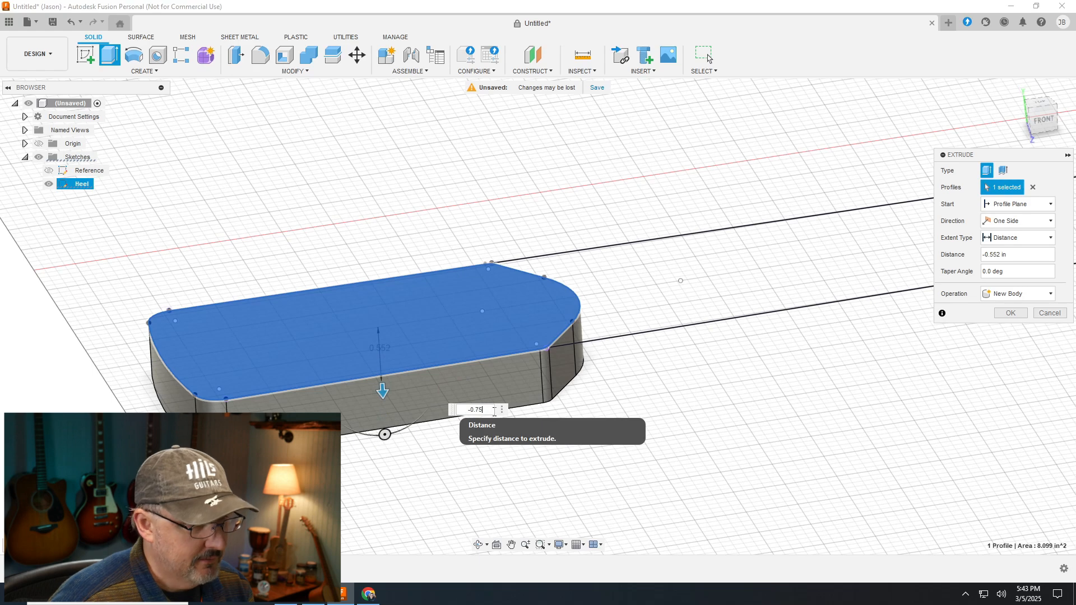
text(5)
key(Return)
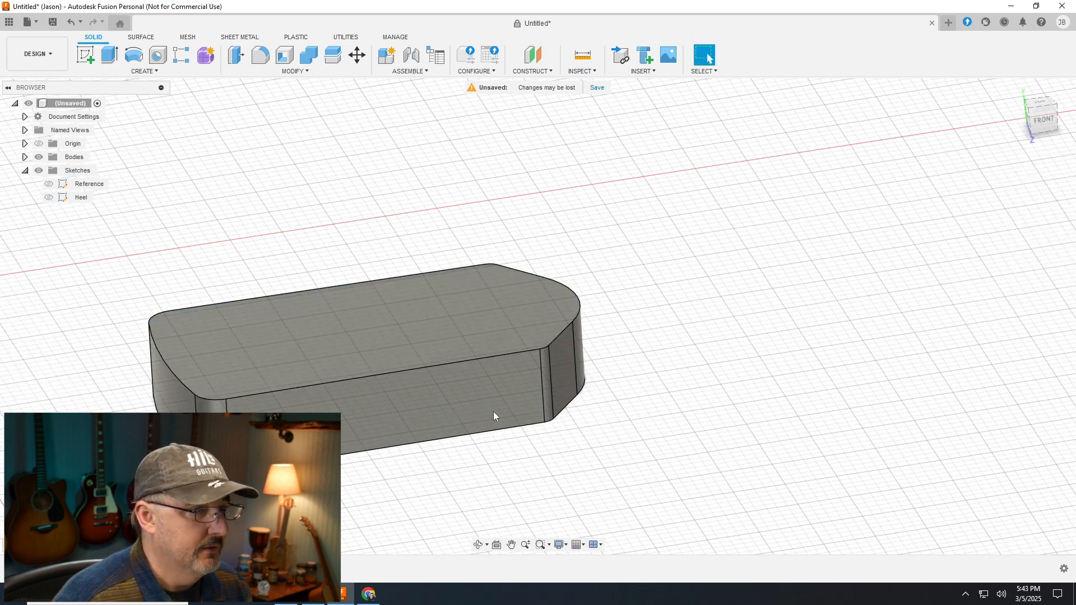
Delete the lower rounded corner face, the adjoining slanted face and the curved face at the pointed end of the heel as surface edits
mouse_move(538, 317)
shift+middle_down()
mouse_move(627, 313)
mouse_move(637, 178)
shift+middle_up()
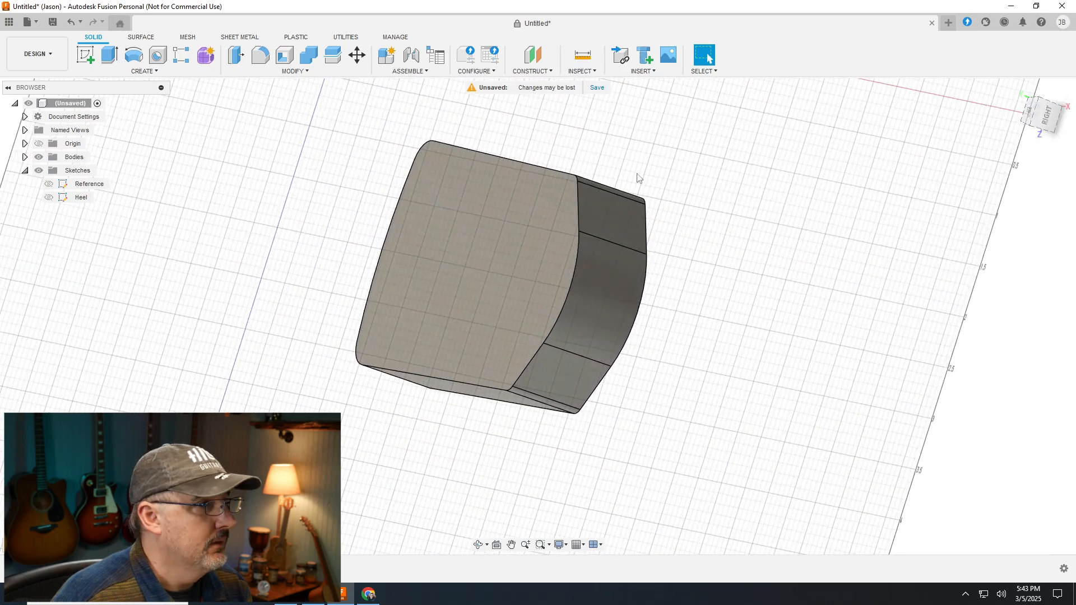
click(145, 38)
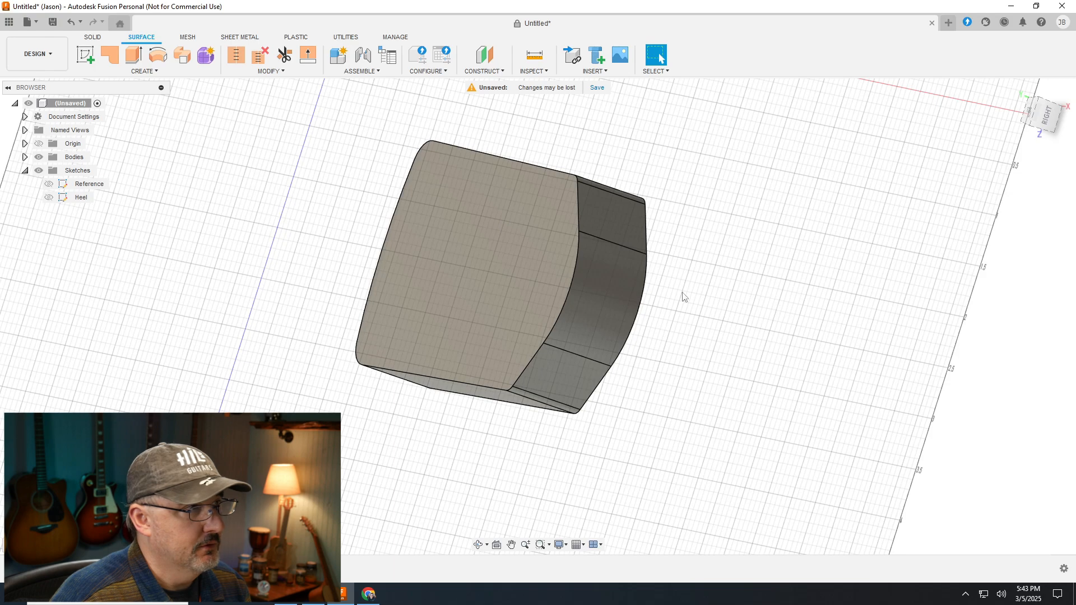
scroll(622, 284, up, 2)
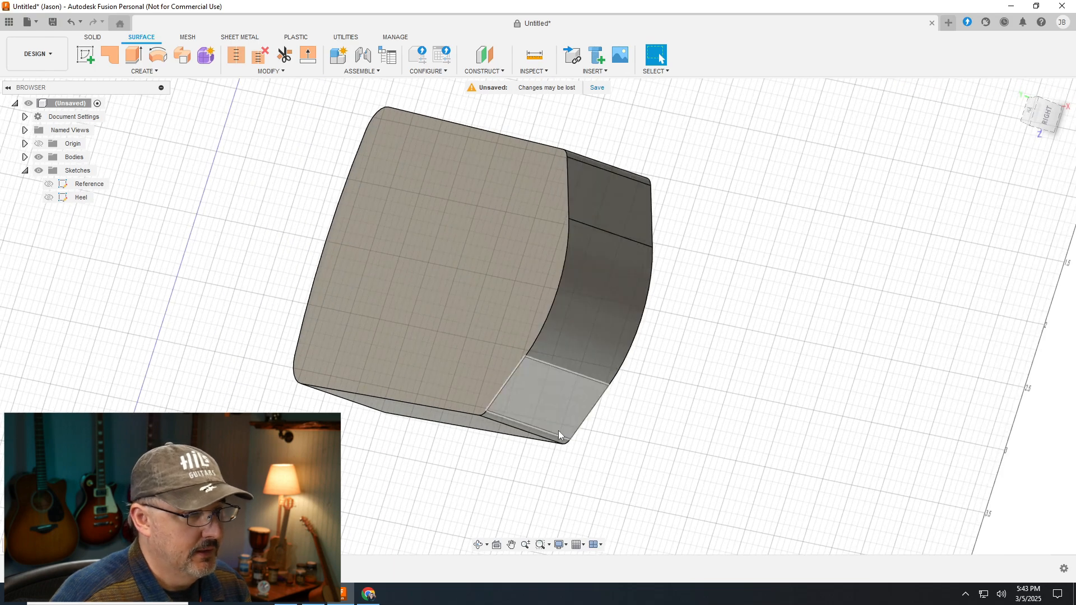
scroll(558, 430, down, 1)
scroll(555, 470, up, 3)
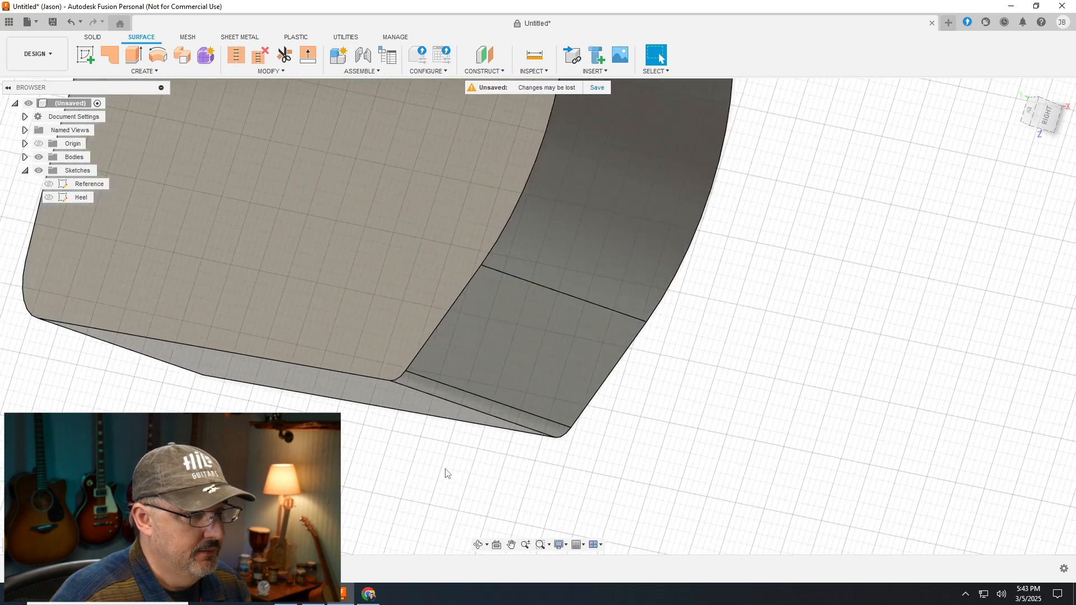
click(512, 406)
key(Delete)
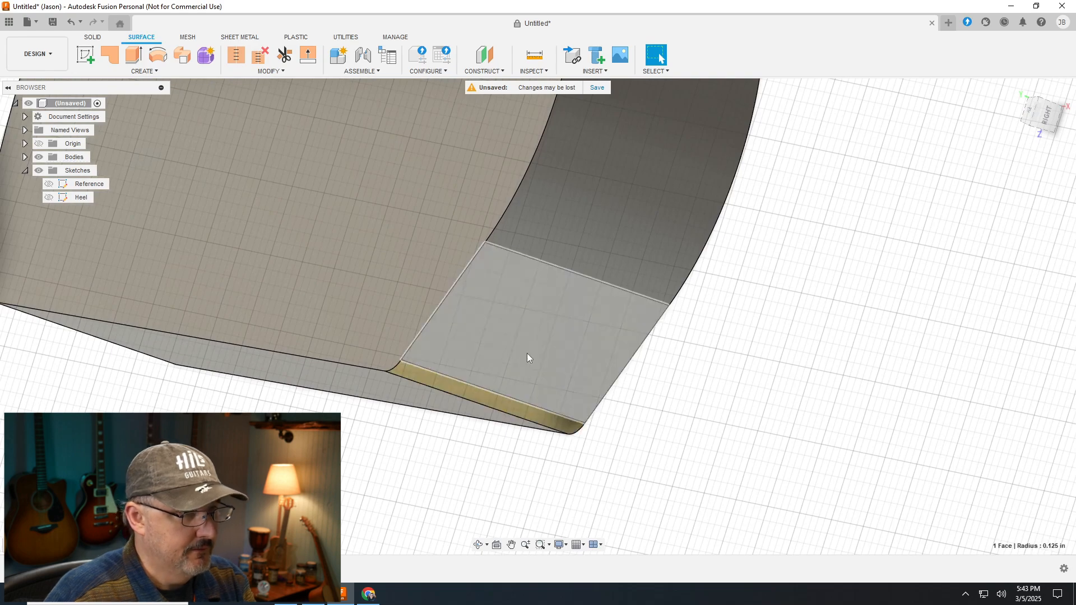
click(526, 353)
key(Delete)
click(617, 244)
key(Delete)
scroll(392, 306, down, 5)
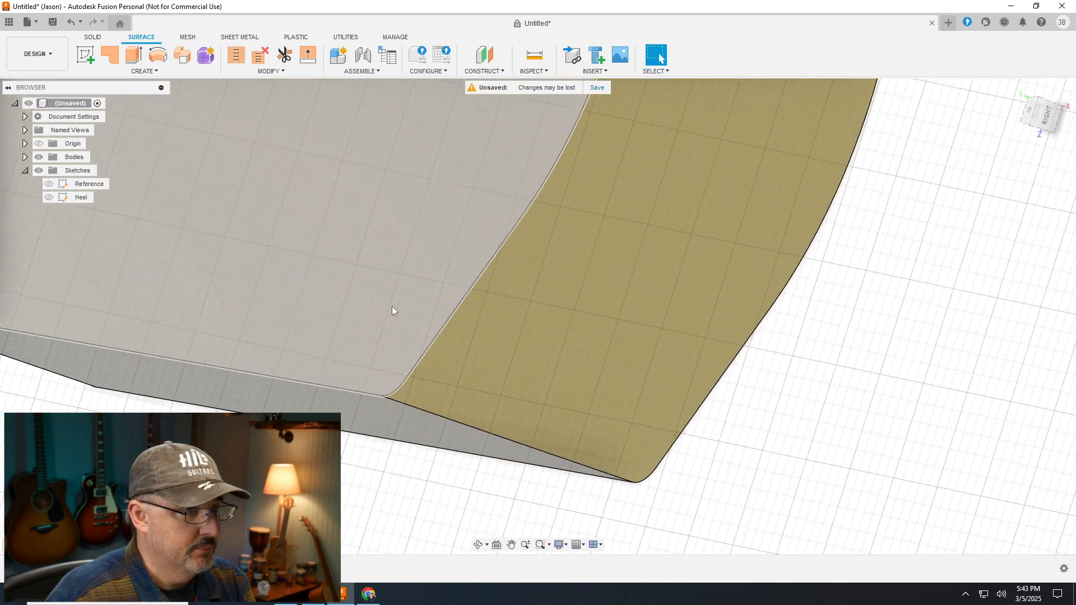
scroll(405, 161, up, 4)
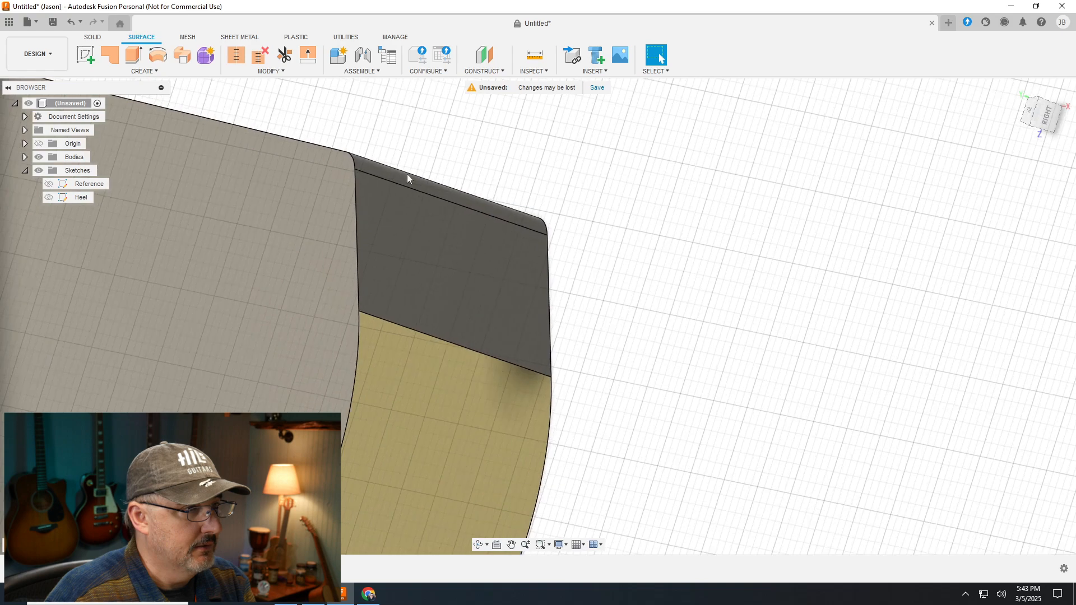
Delete the remaining rounded corner face at the heel's pointed end and return to the home view
click(418, 185)
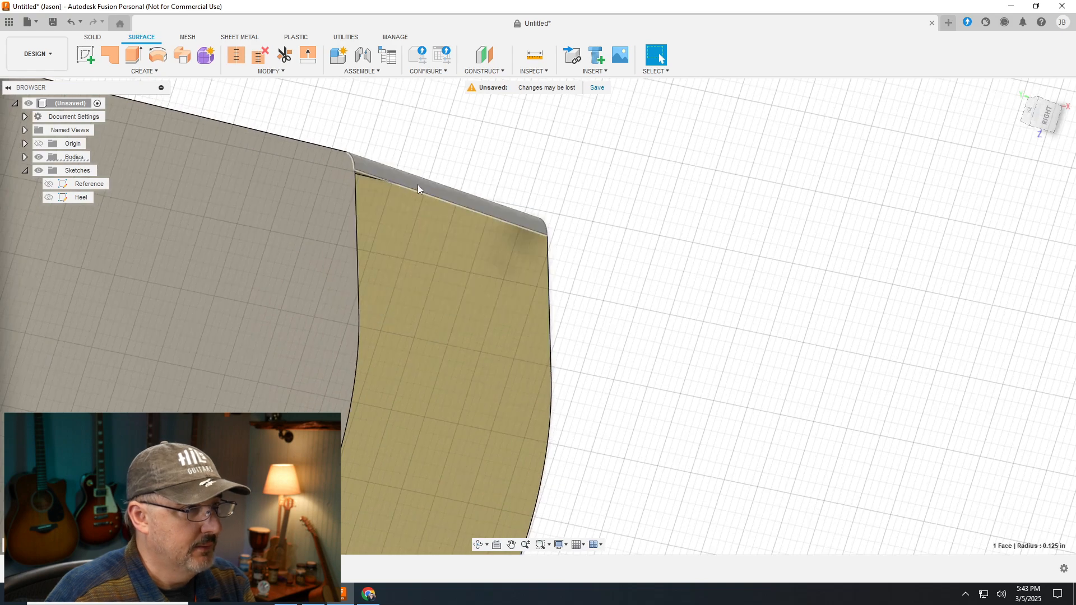
key(Delete)
drag(1043, 102, 1035, 116)
scroll(268, 381, up, 3)
scroll(336, 364, down, 3)
scroll(501, 347, down, 5)
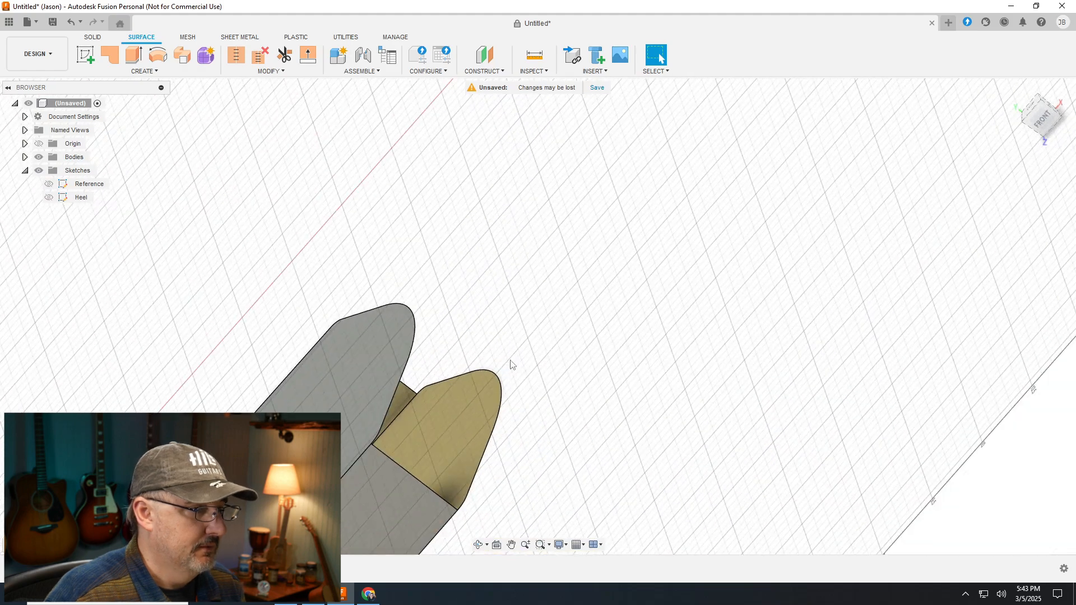
mouse_move(1054, 130)
mouse_down()
mouse_move(1022, 152)
mouse_move(976, 144)
mouse_move(1019, 127)
mouse_move(1011, 134)
mouse_move(1045, 103)
mouse_up()
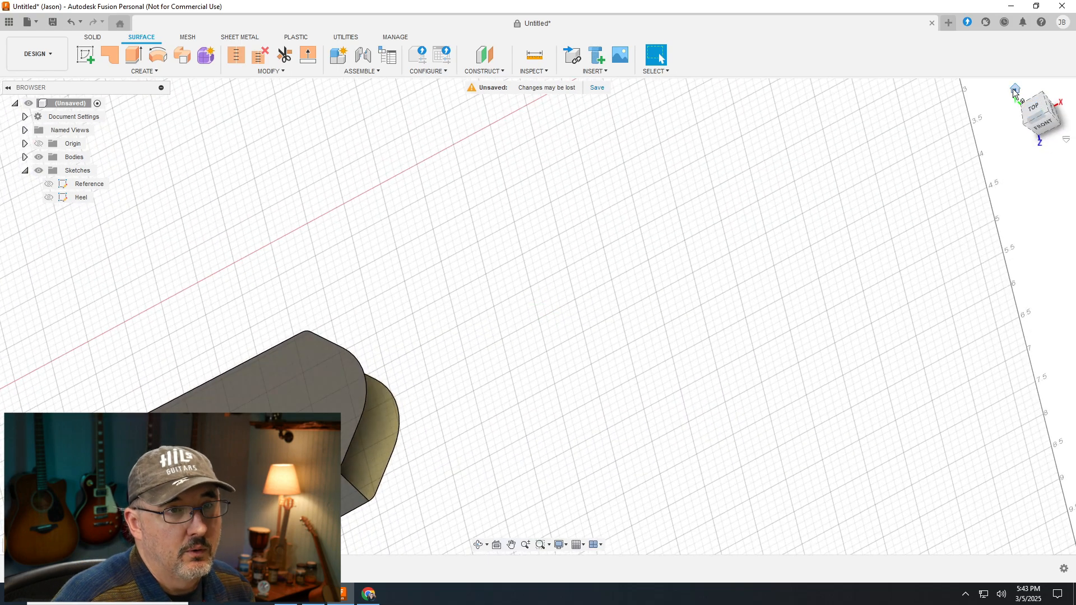
click(1045, 103)
scroll(448, 226, down, 5)
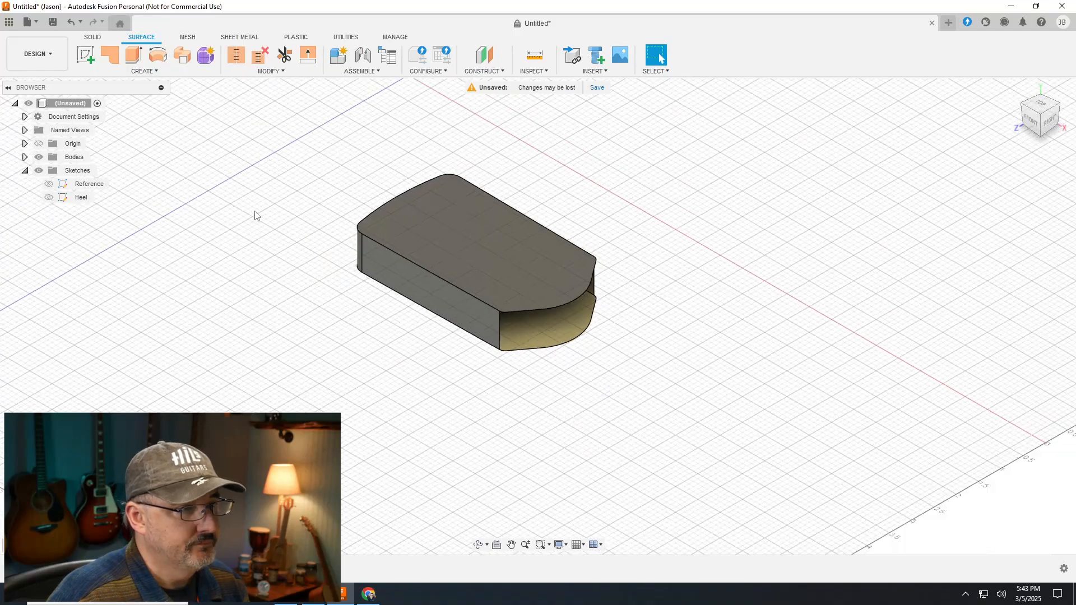
scroll(724, 415, up, 3)
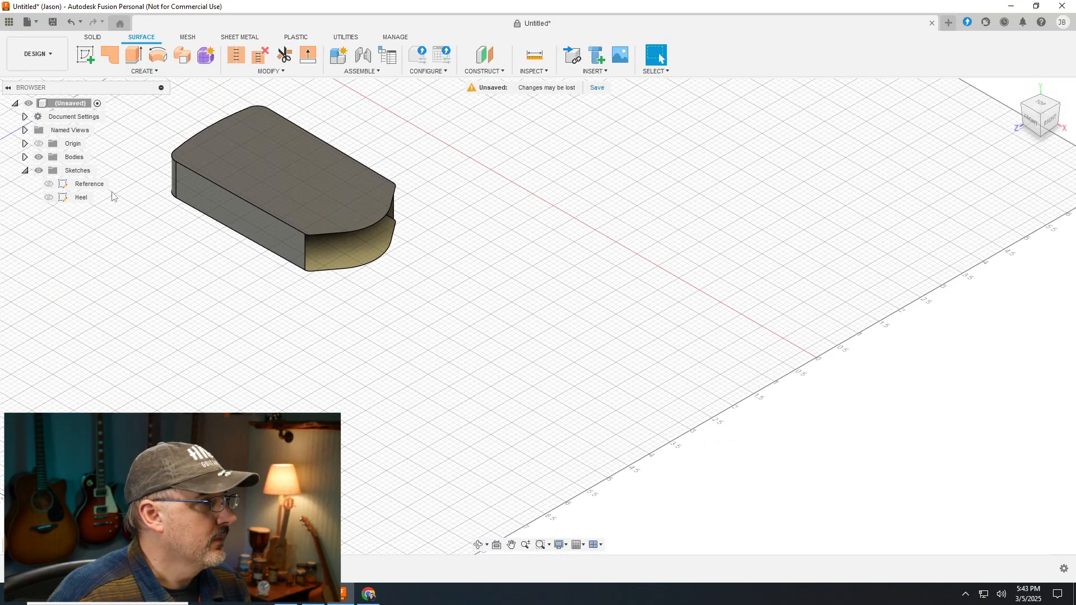
Show the Reference sketch and look at the neck area beyond the heel's tip from the top
click(48, 185)
click(49, 185)
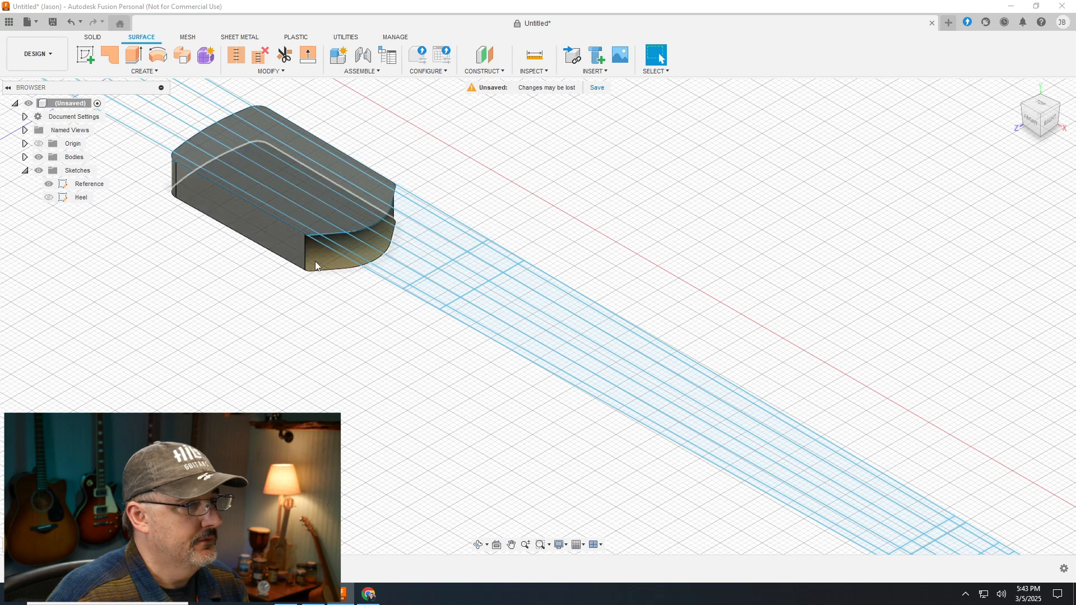
click(398, 321)
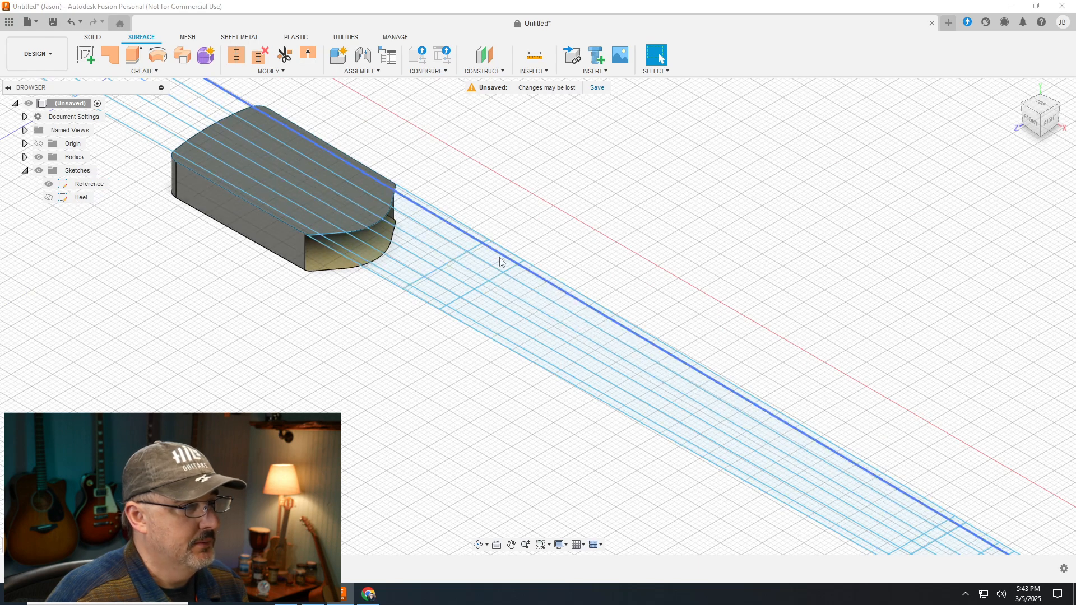
scroll(502, 250, up, 2)
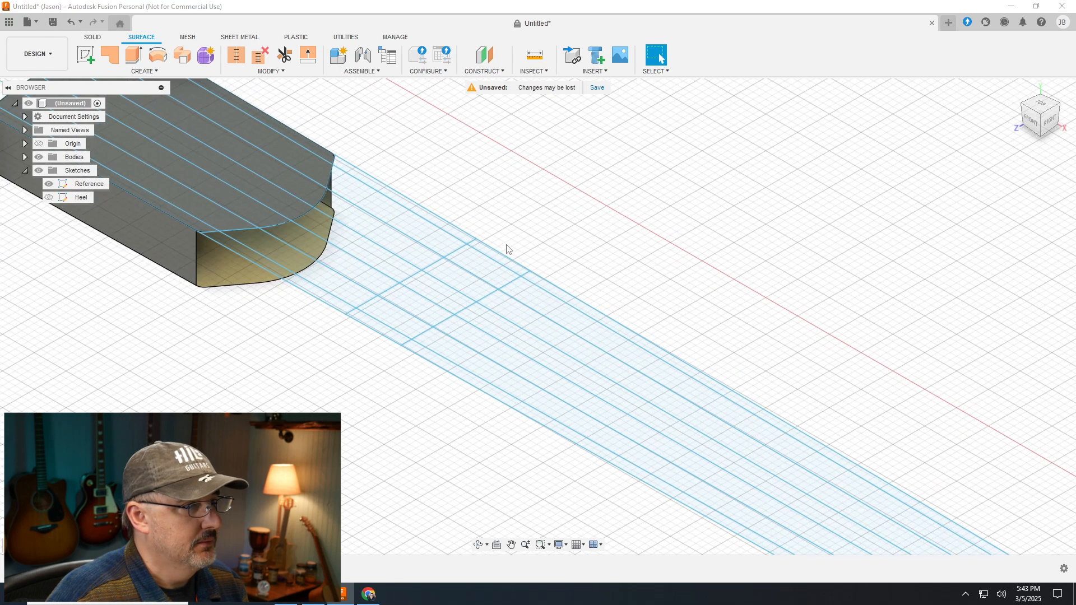
click(1039, 104)
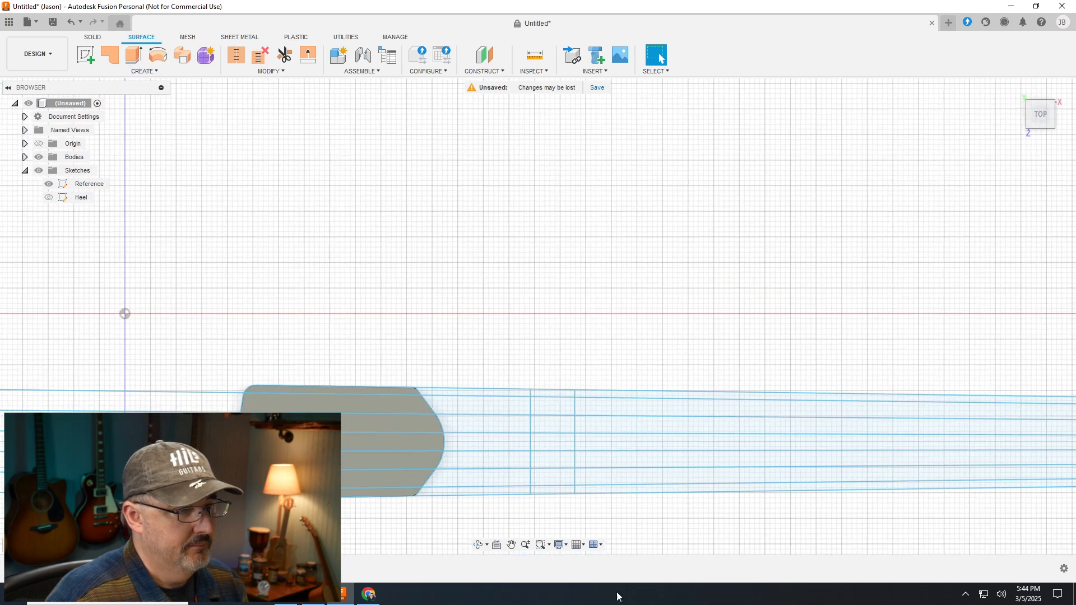
scroll(588, 546, down, 3)
scroll(558, 536, up, 5)
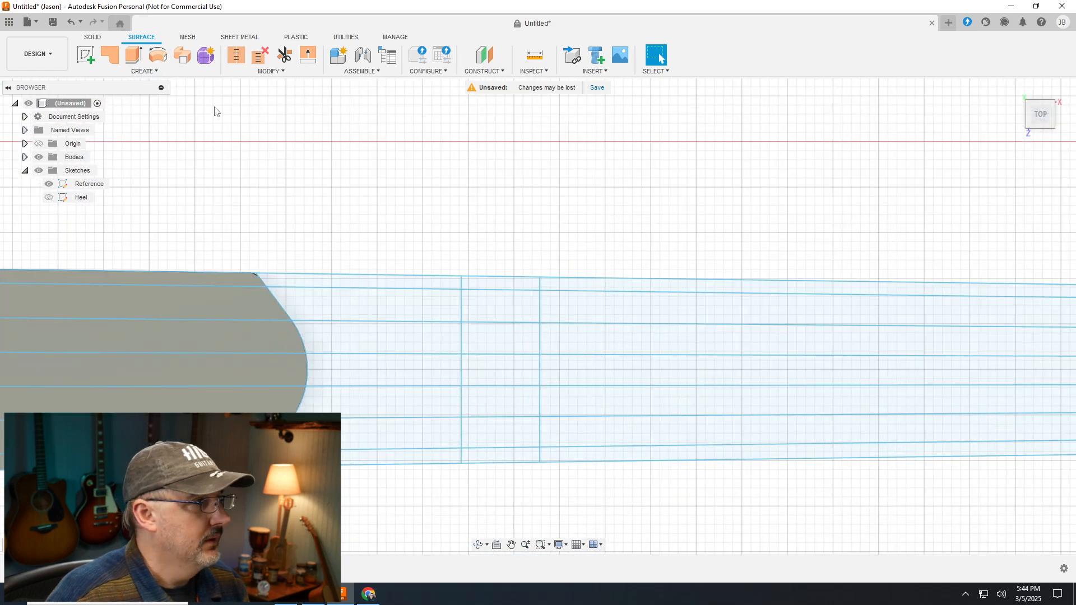
Start a new sketch on the horizontal origin plane
click(93, 39)
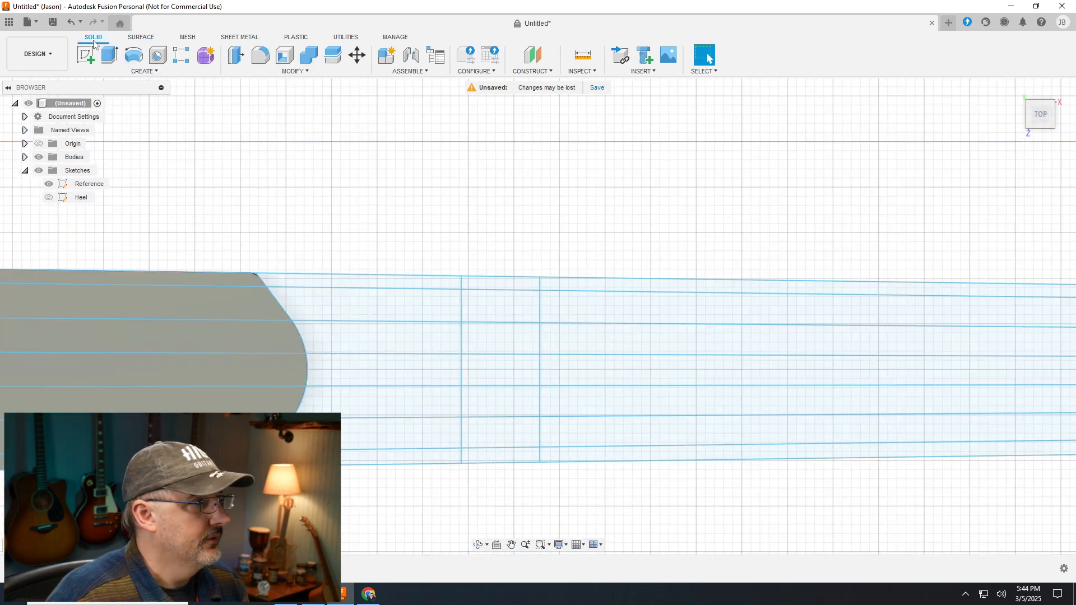
click(144, 72)
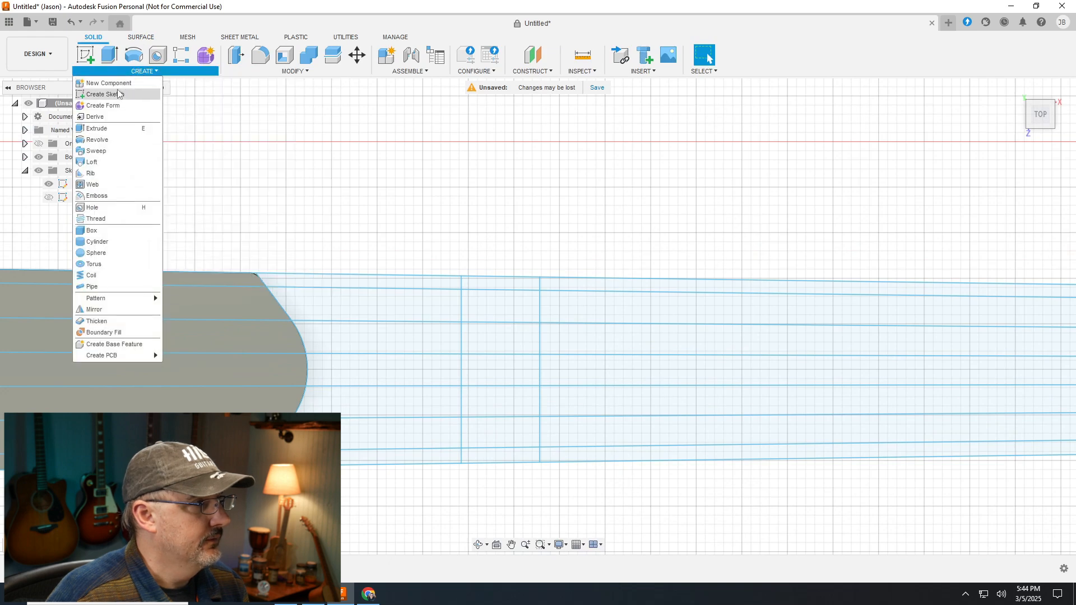
click(107, 94)
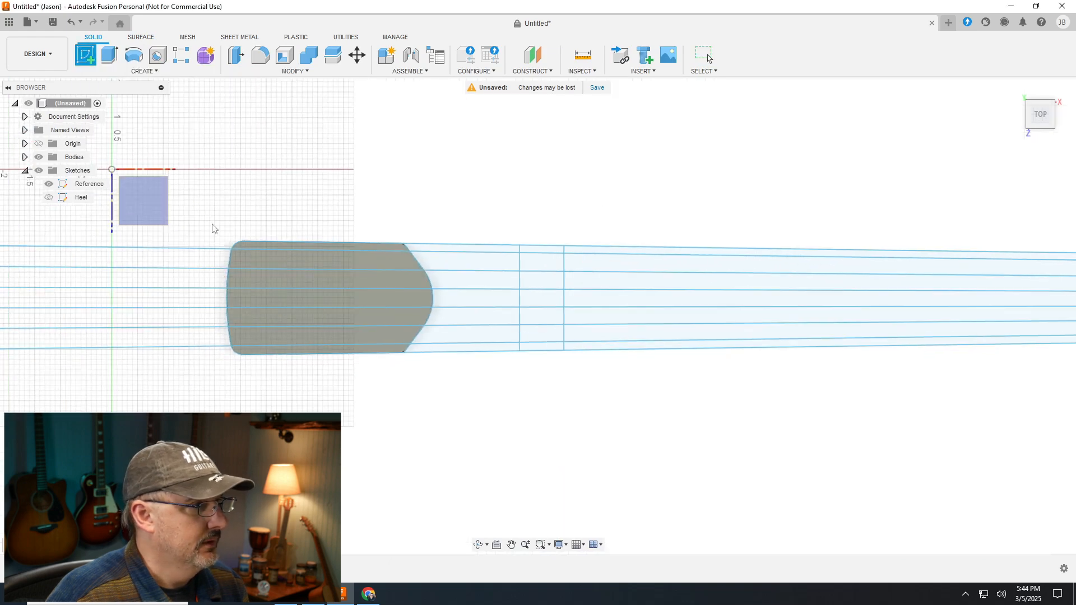
click(144, 201)
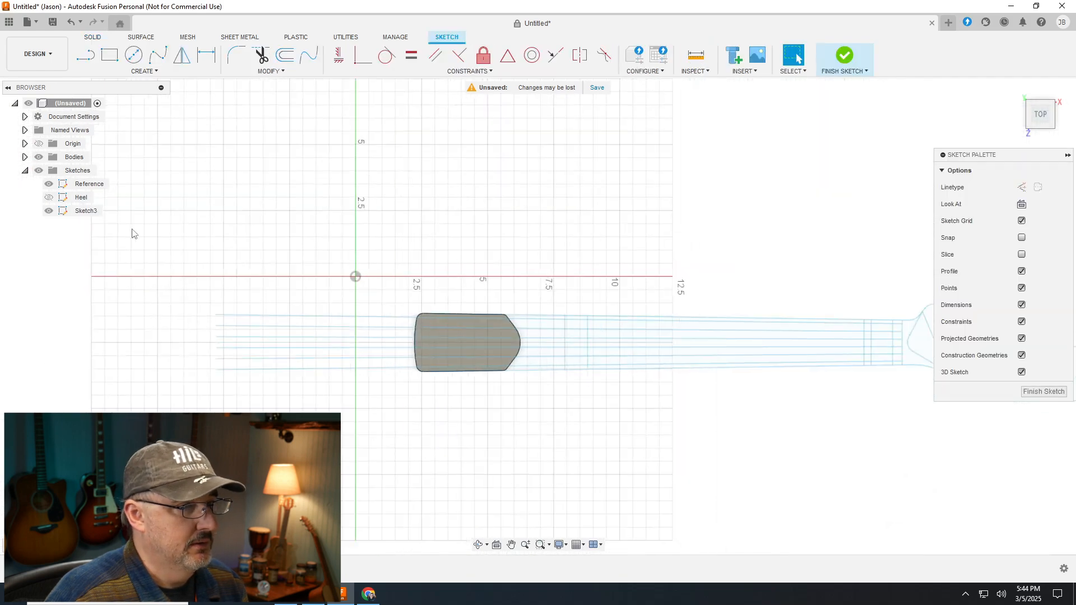
Trace the reference fret line nearest the heel's tip from upper to lower neck edge, continuing along the lower edge to the next fret line, about 0.861 in
scroll(616, 379, up, 5)
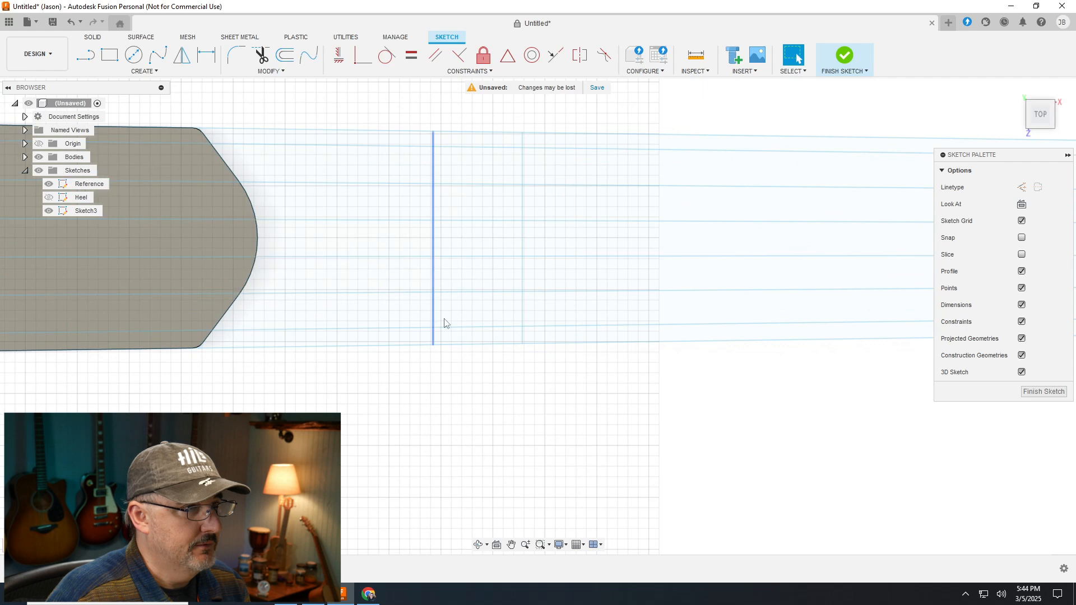
scroll(434, 116, up, 3)
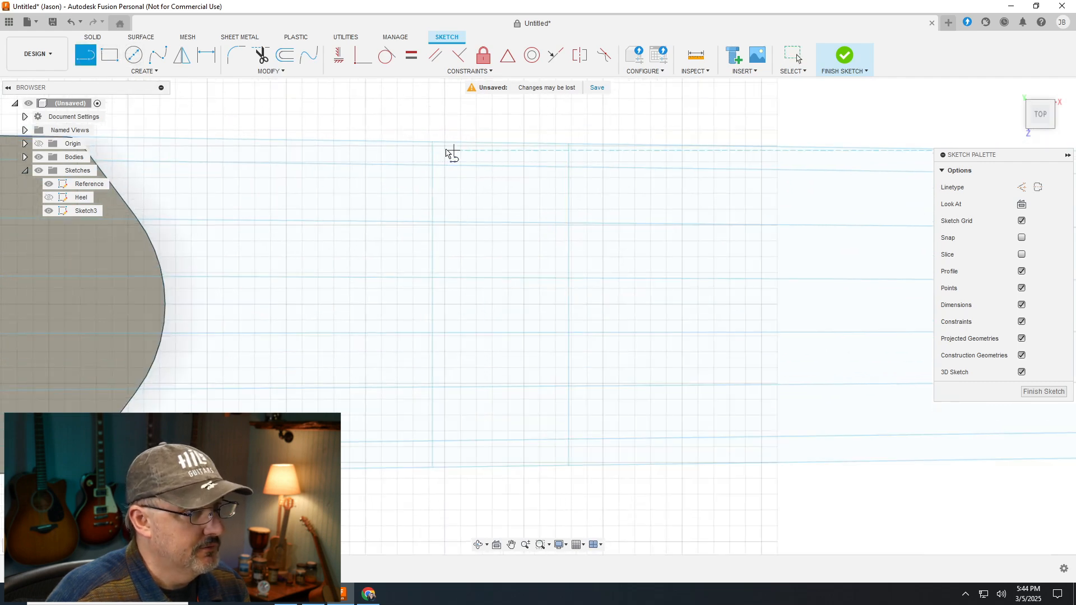
click(432, 141)
scroll(464, 471, down, 2)
scroll(458, 462, up, 3)
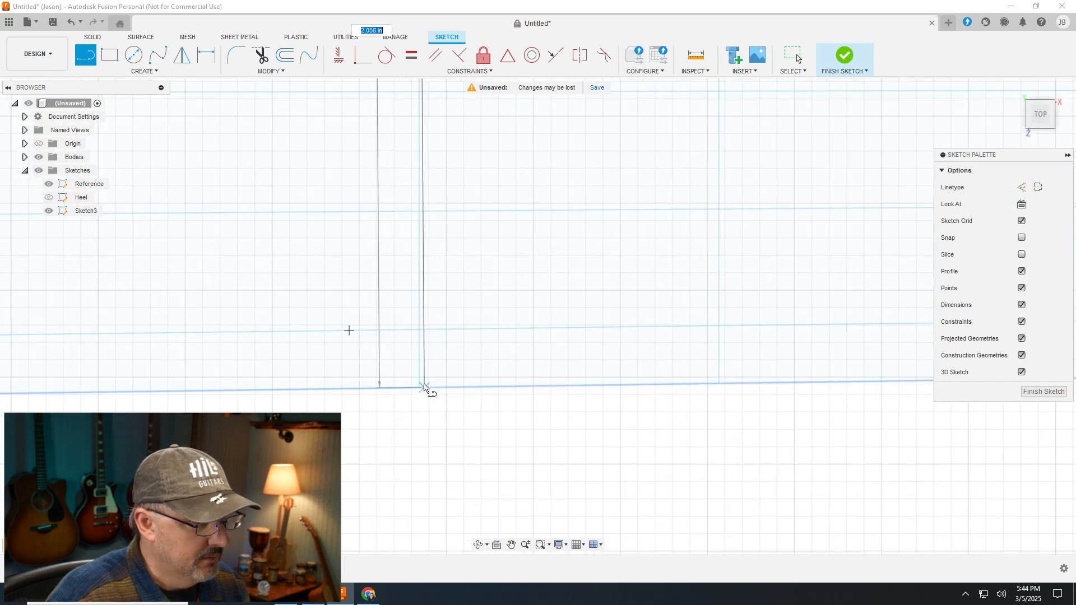
click(420, 389)
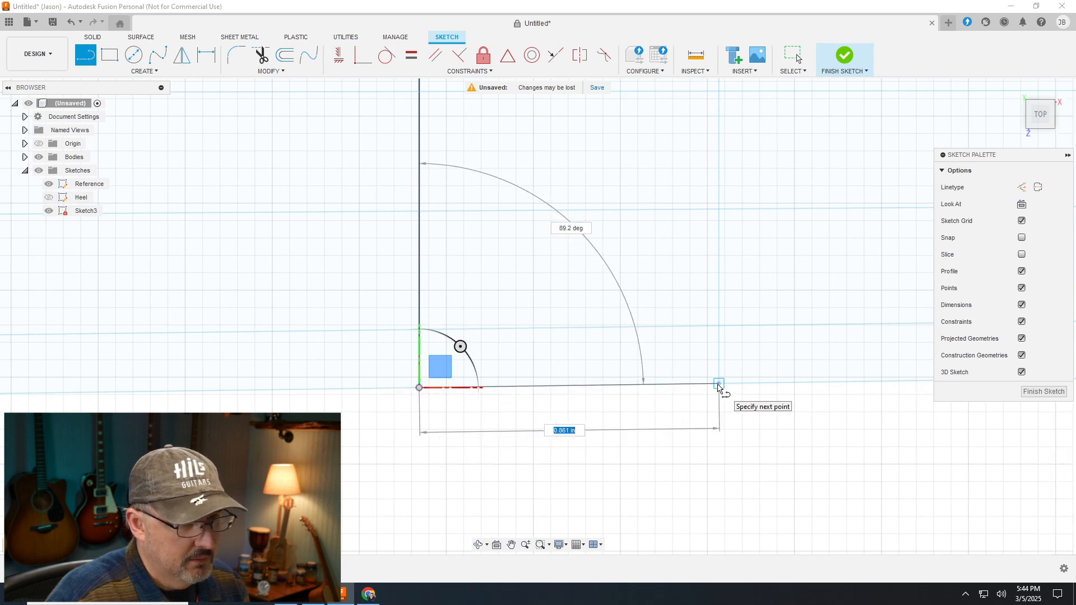
click(719, 386)
Close the four-sided profile by tracing the second fret line, about 2.032 in, and the upper neck edge, about 0.861 in
scroll(533, 420, down, 2)
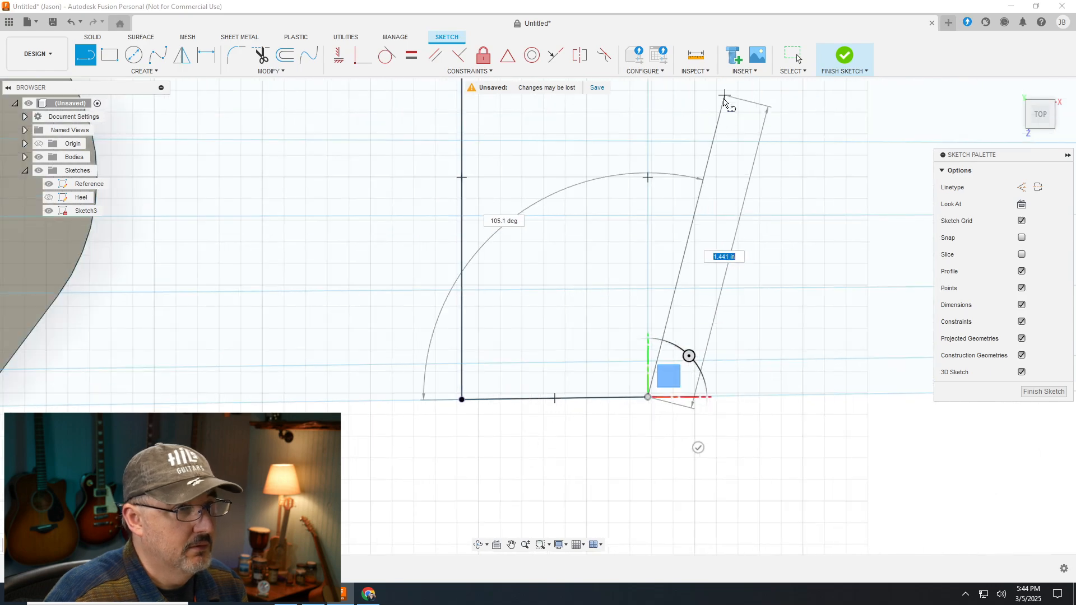
scroll(655, 180, up, 3)
scroll(562, 241, down, 6)
scroll(569, 123, up, 5)
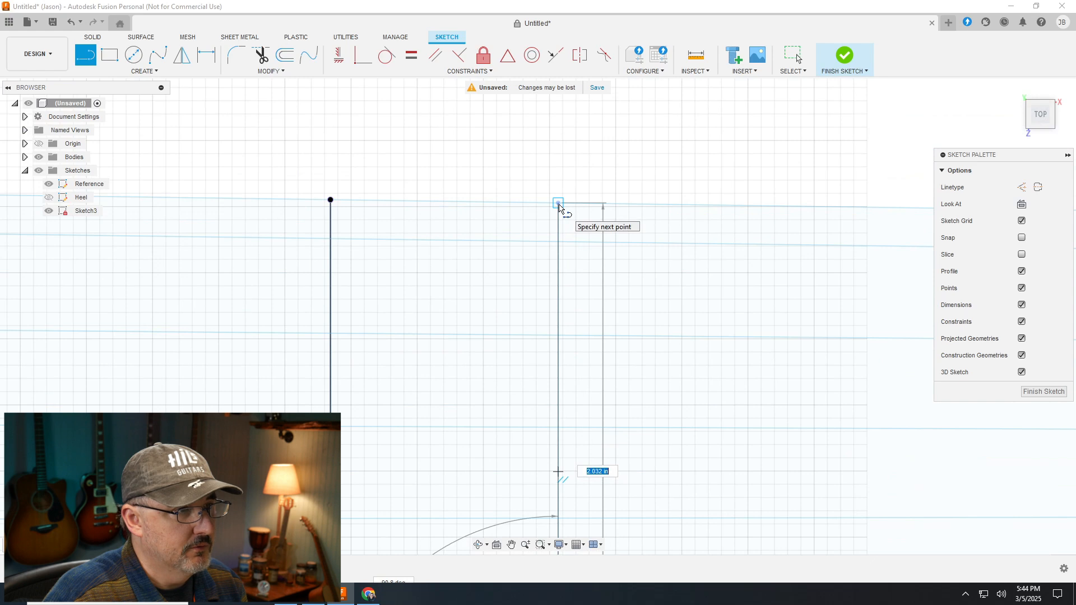
click(559, 205)
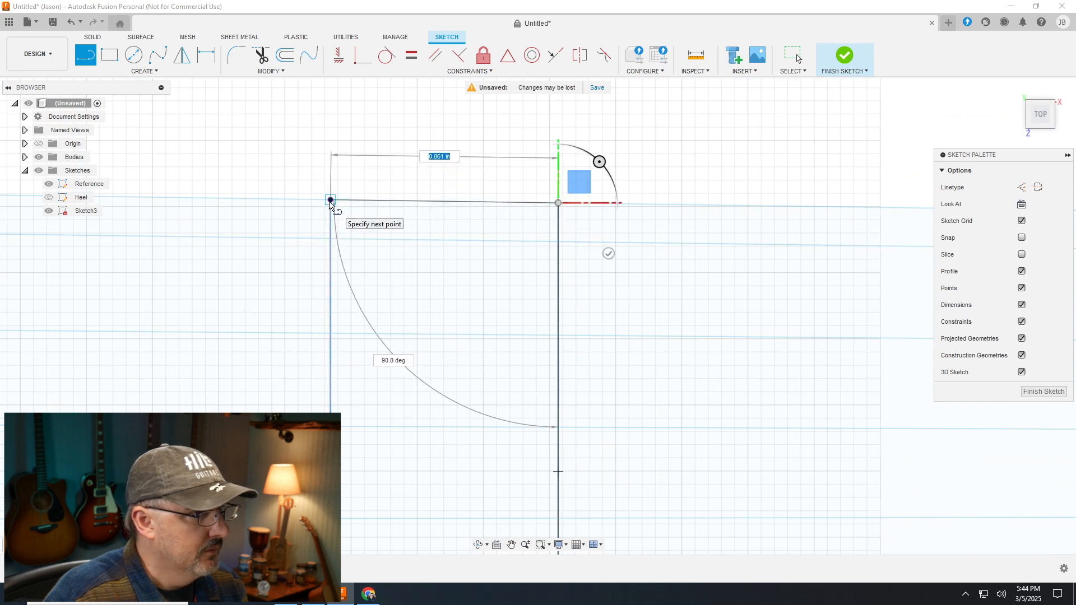
click(330, 200)
click(508, 149)
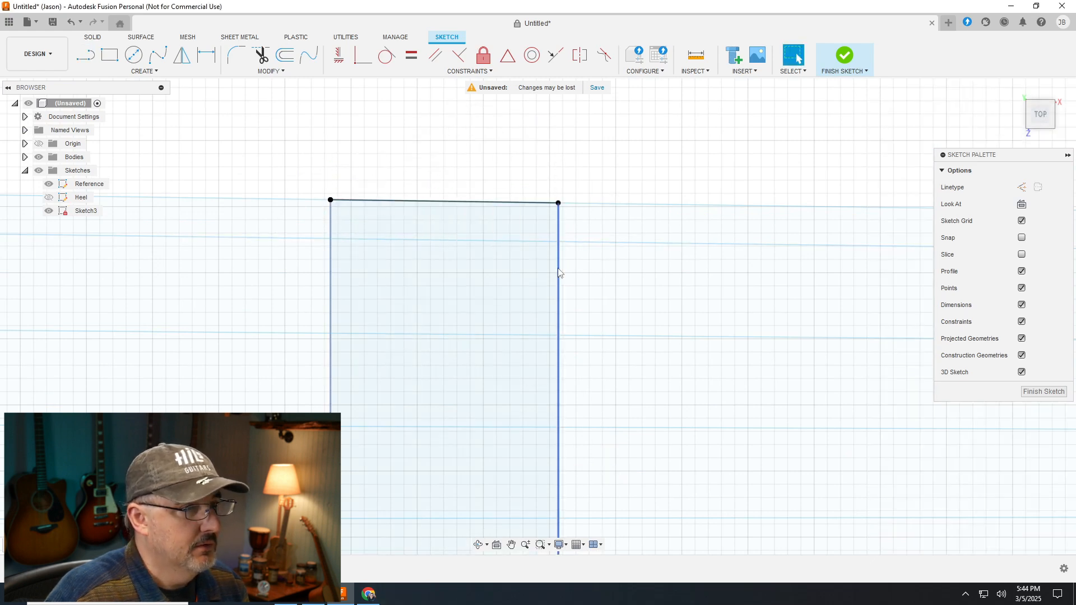
scroll(565, 136, down, 5)
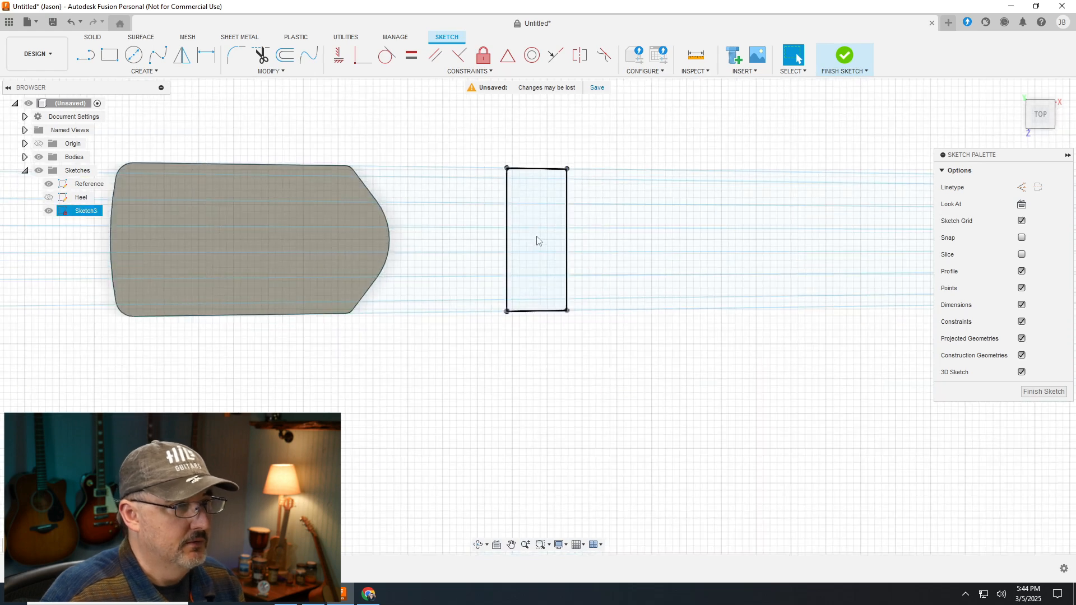
click(530, 191)
click(570, 136)
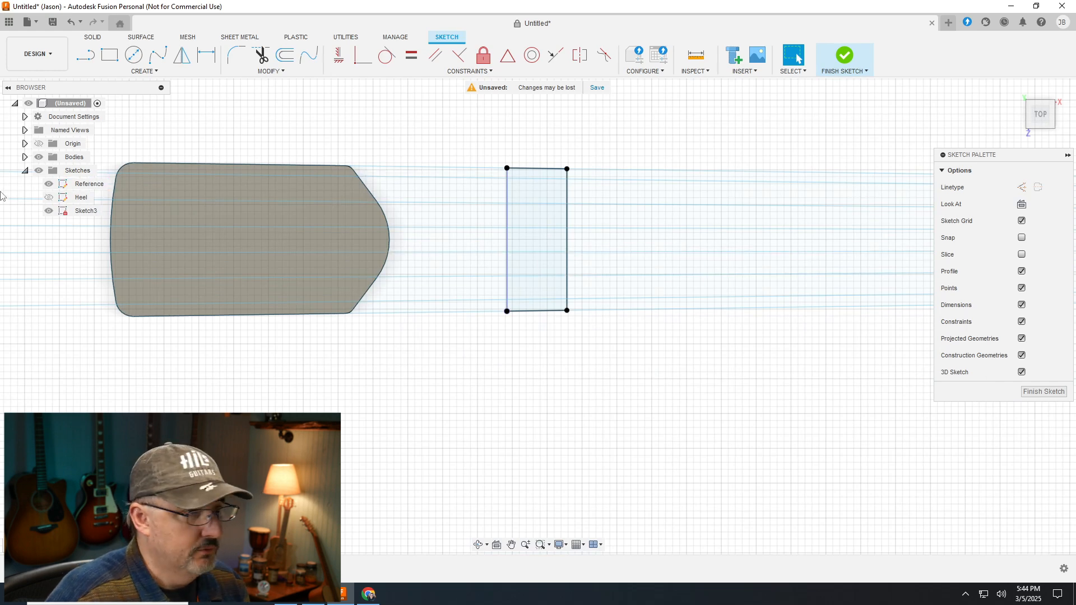
Finish the sketch and rename it 12th Fret
click(1058, 394)
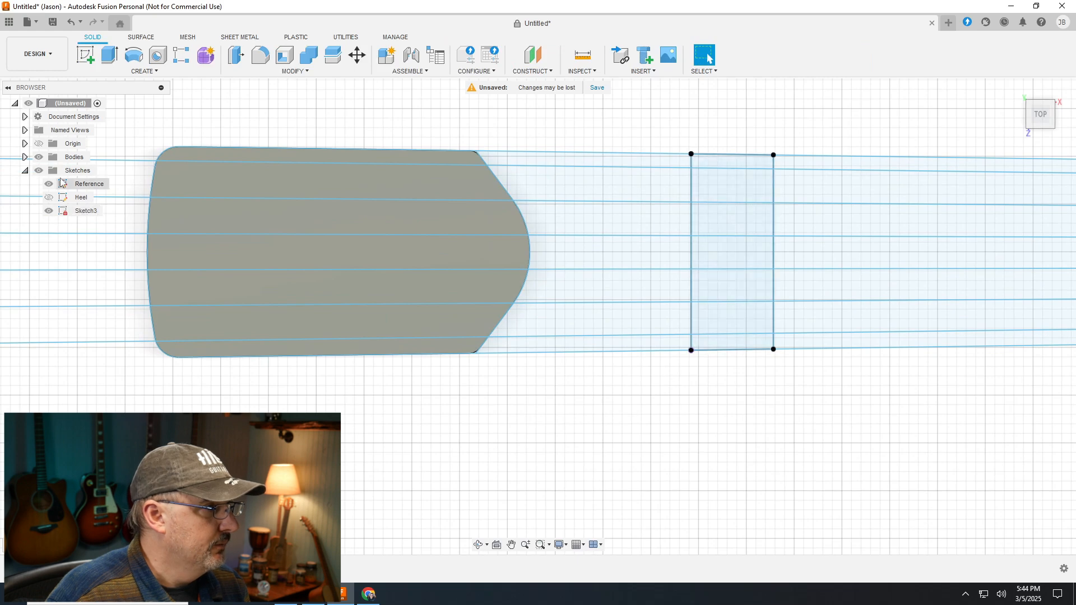
right_click(77, 213)
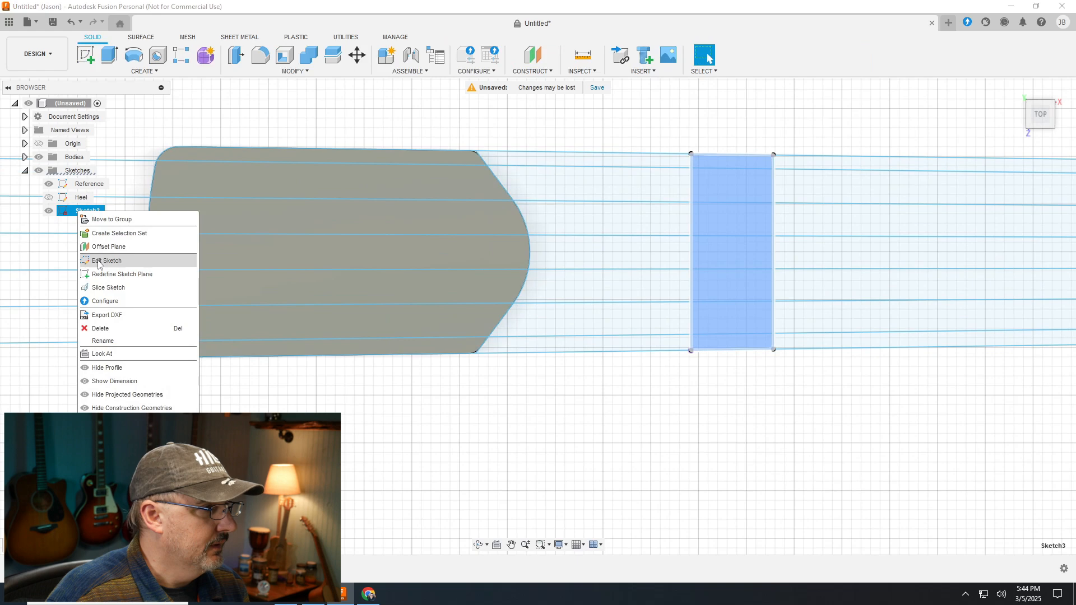
click(96, 342)
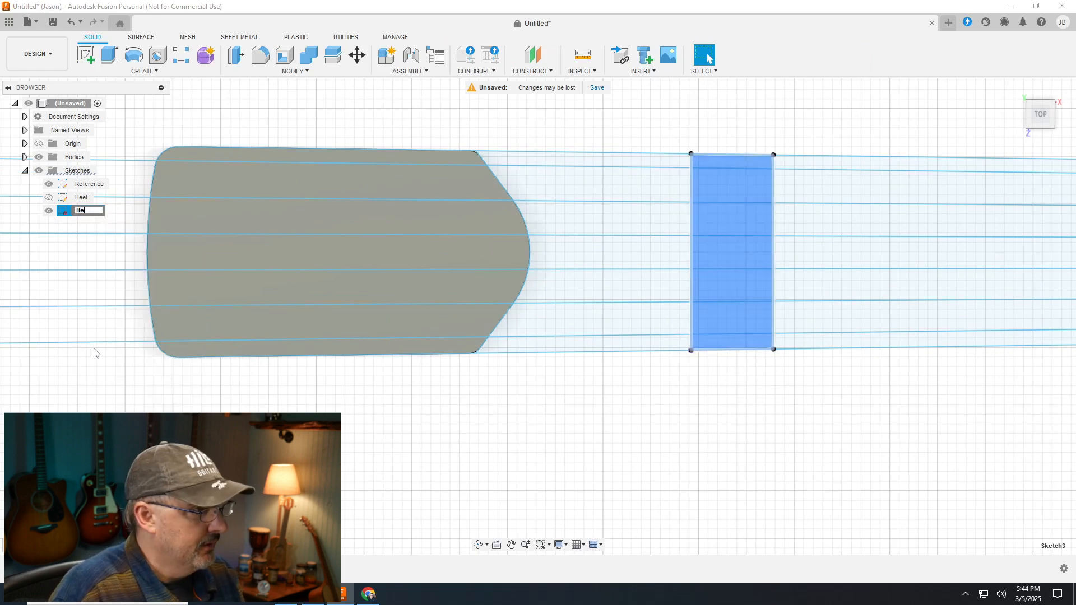
text(12th Fret)
key(Return)
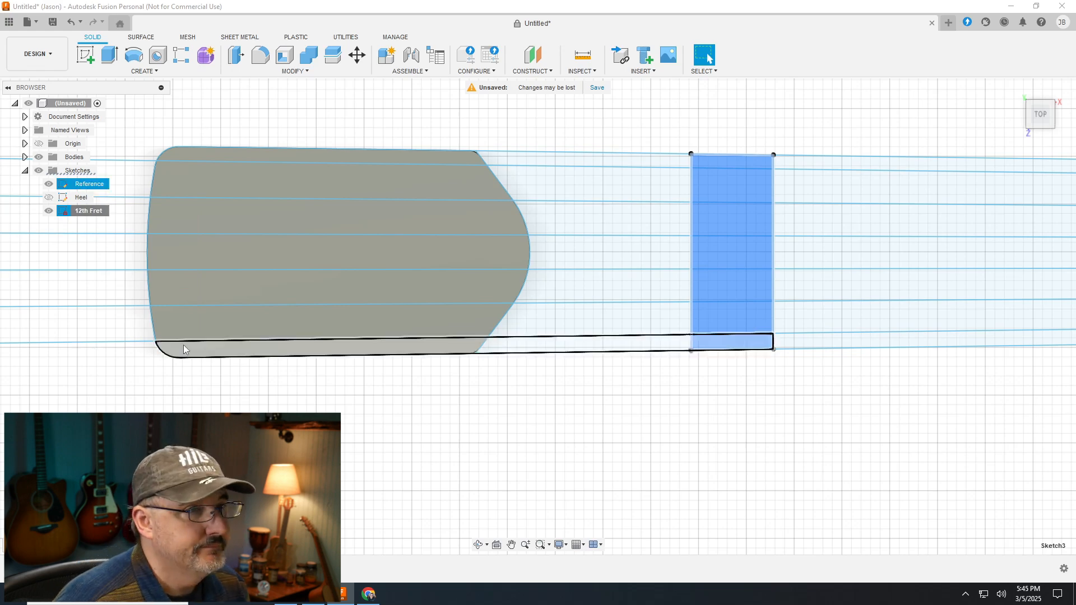
Hide the Reference sketch and tilt the view from the top to an angled front view
scroll(260, 192, up, 3)
scroll(230, 199, down, 5)
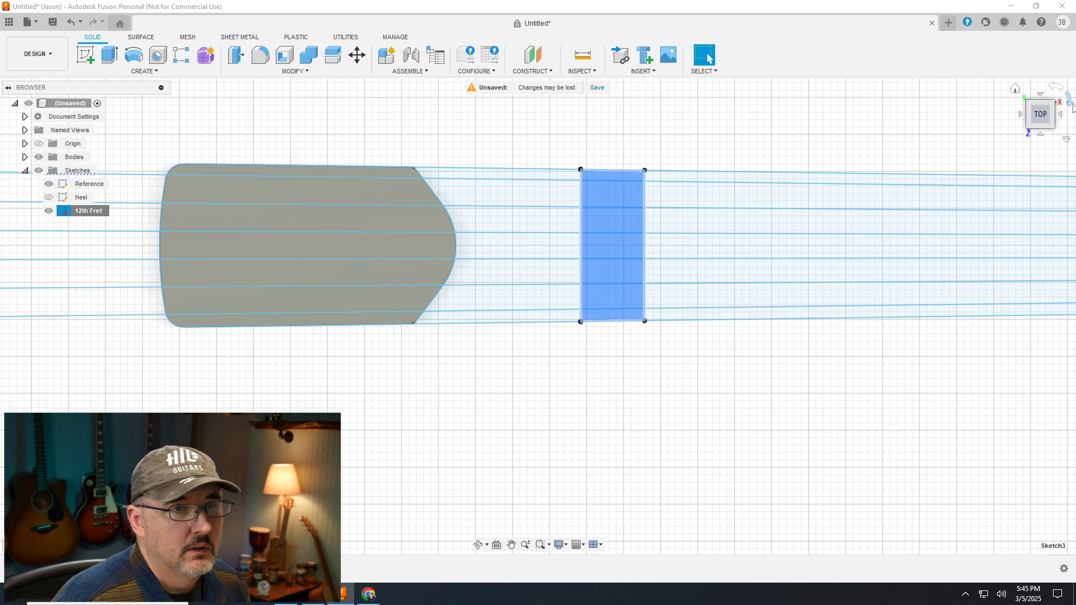
click(49, 183)
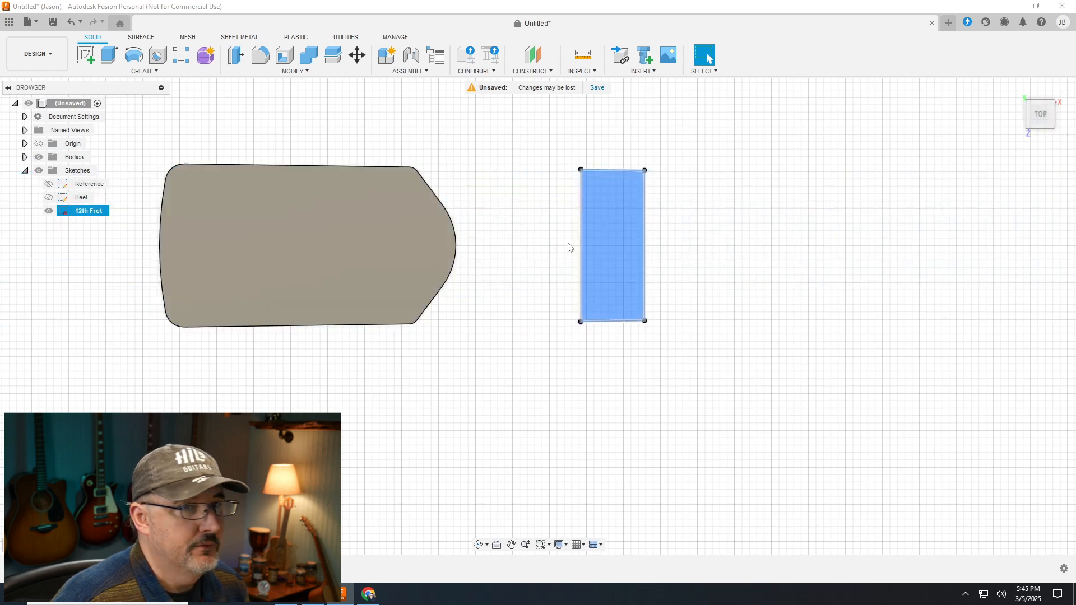
drag(1038, 122, 1049, 52)
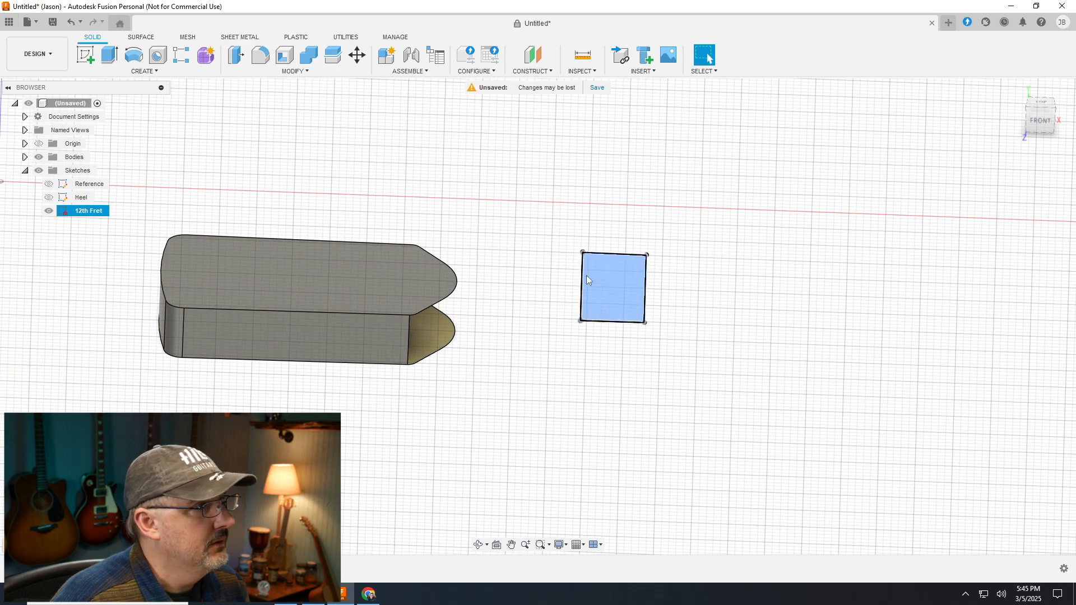
Extrude the 12th Fret profile 0.6296 in downward as a new body
click(109, 55)
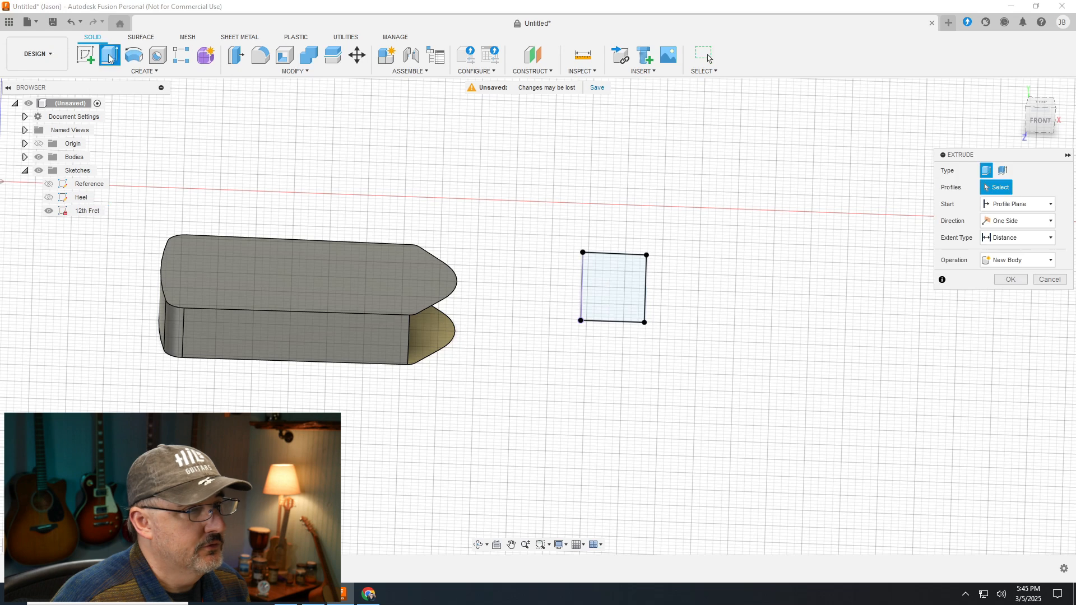
click(623, 280)
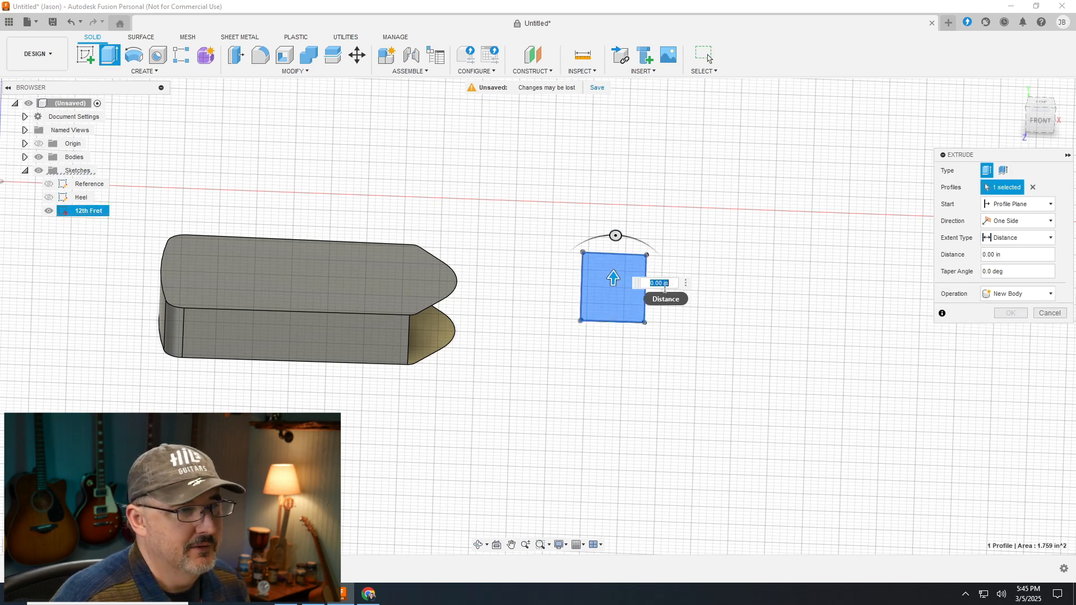
drag(613, 277, 610, 324)
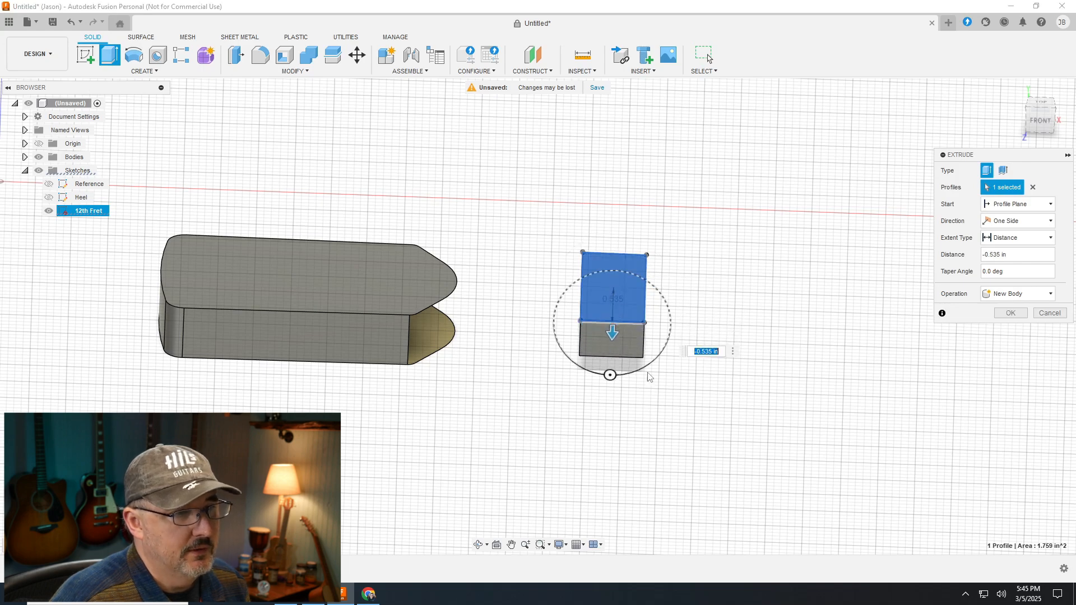
scroll(705, 365, up, 3)
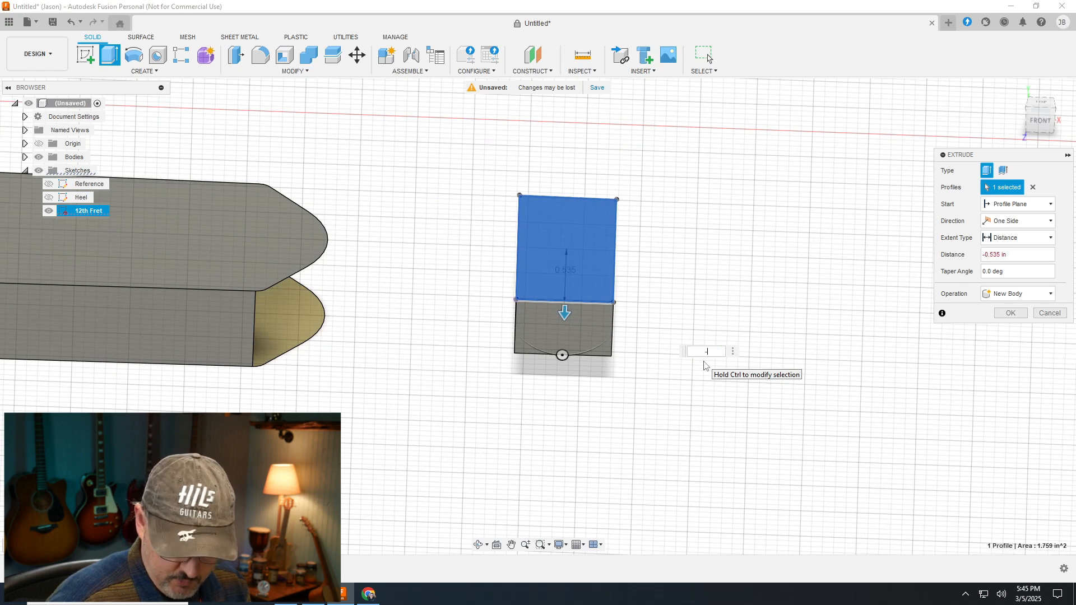
text(-.6296)
key(Return)
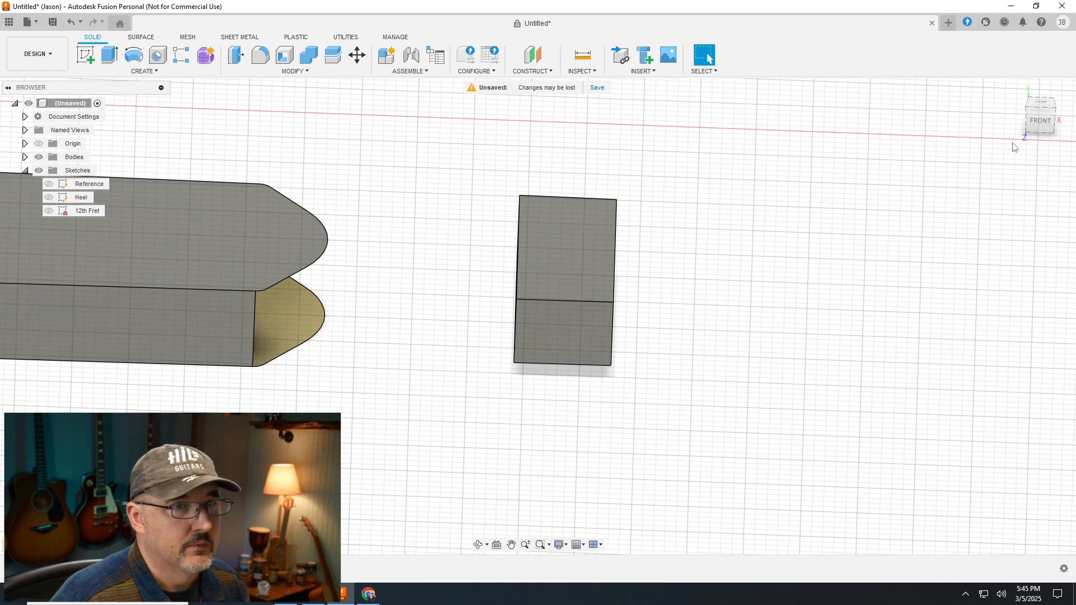
Examine the extruded 12th Fret block beside the heel body from several angles, returning to the home view
click(1043, 118)
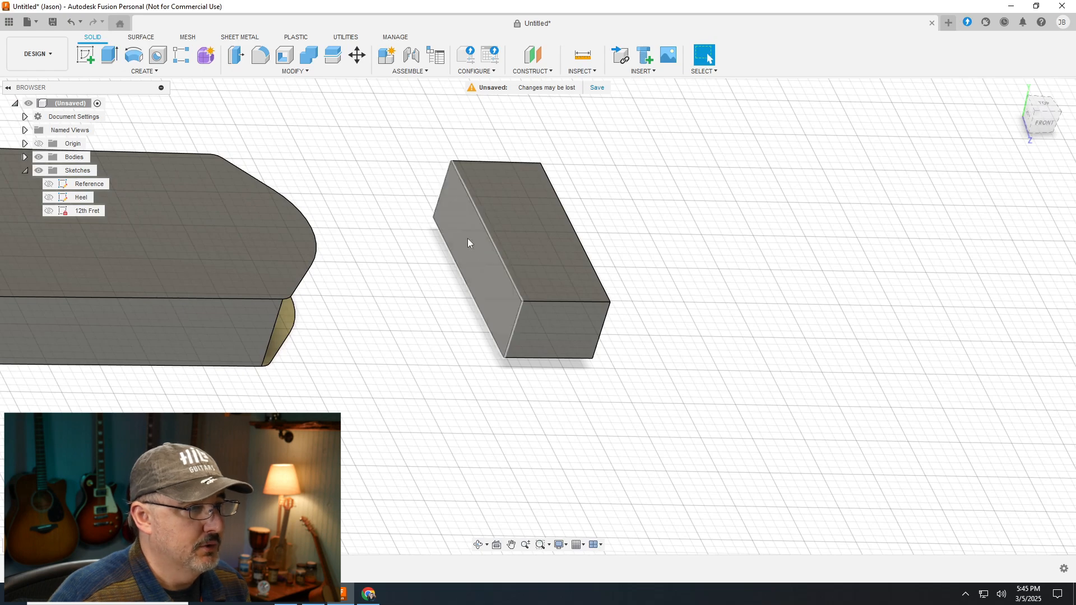
scroll(293, 230, down, 3)
scroll(250, 259, down, 1)
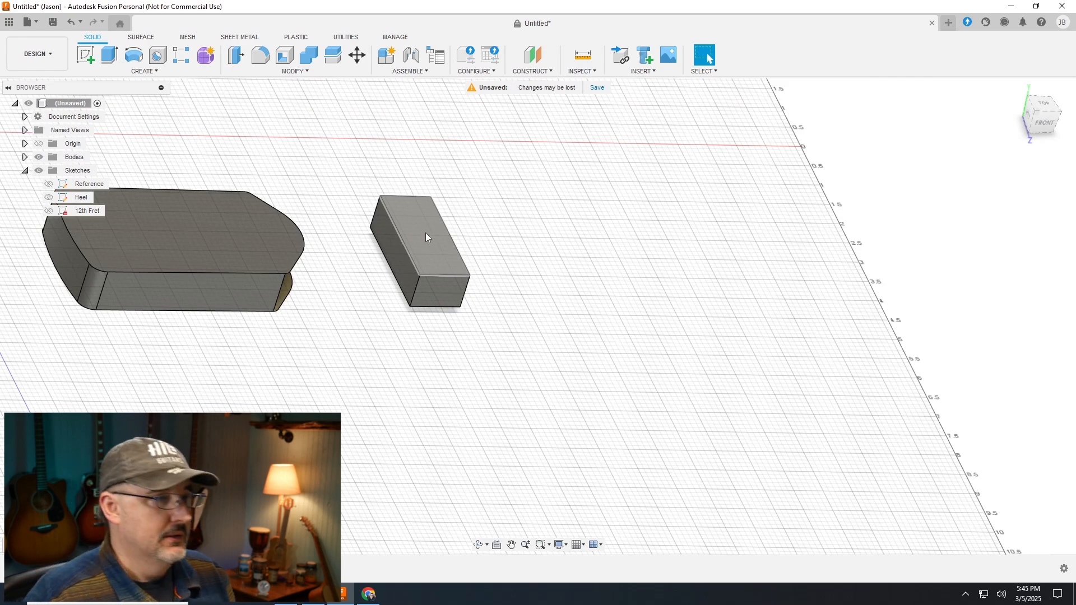
scroll(358, 243, down, 1)
scroll(327, 256, down, 3)
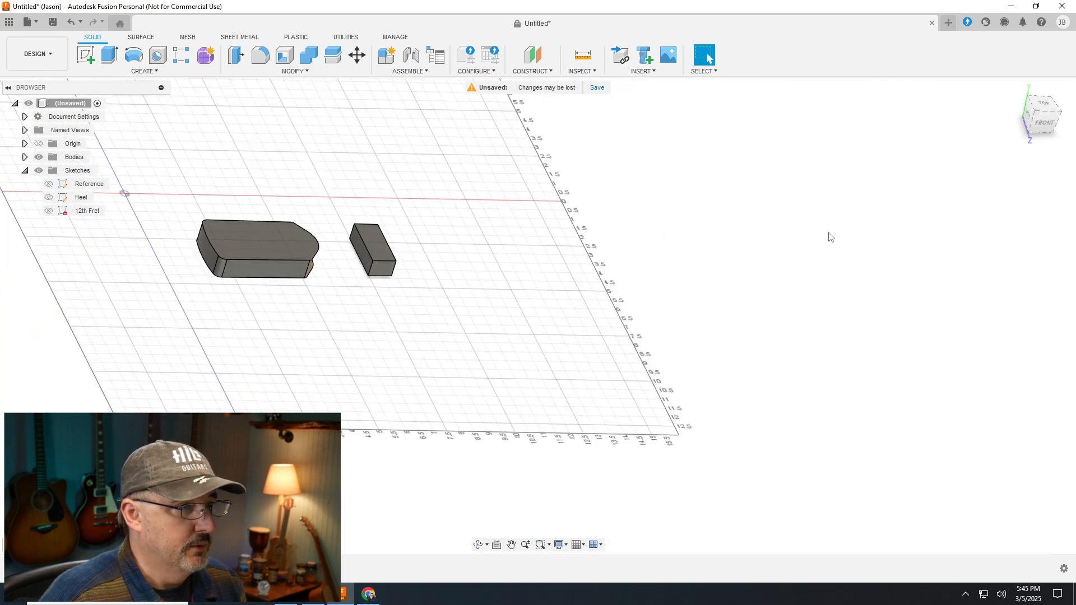
scroll(825, 232, up, 3)
scroll(333, 159, down, 1)
scroll(192, 144, up, 2)
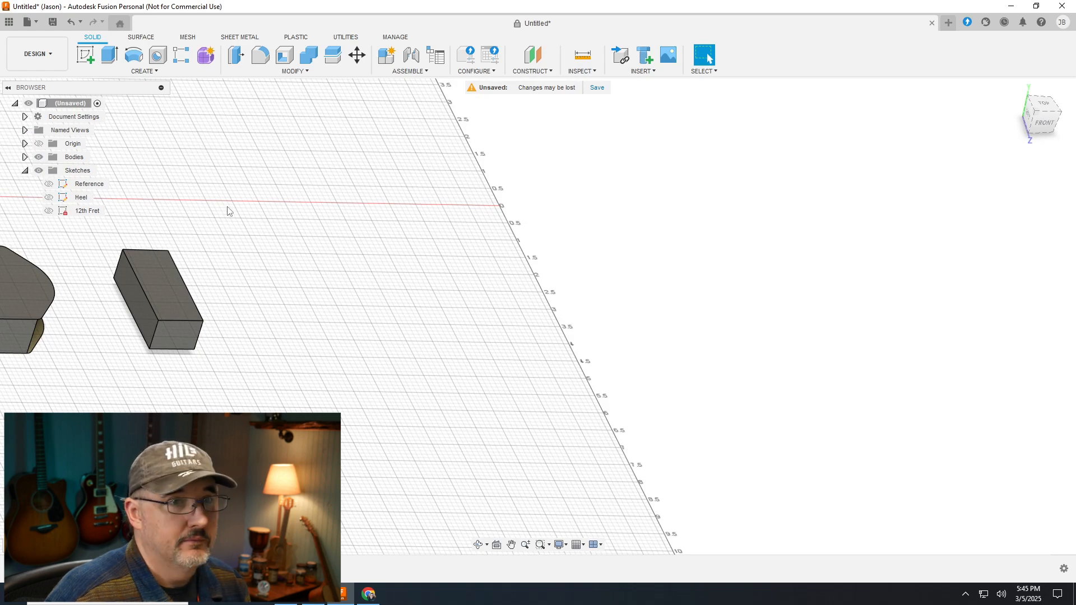
click(1013, 90)
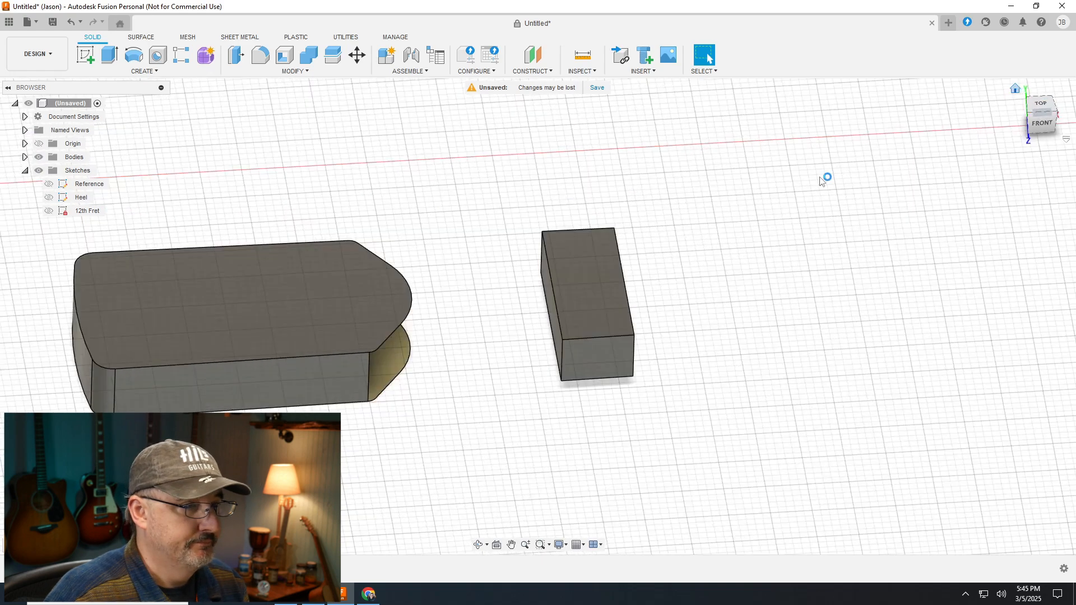
scroll(672, 496, up, 2)
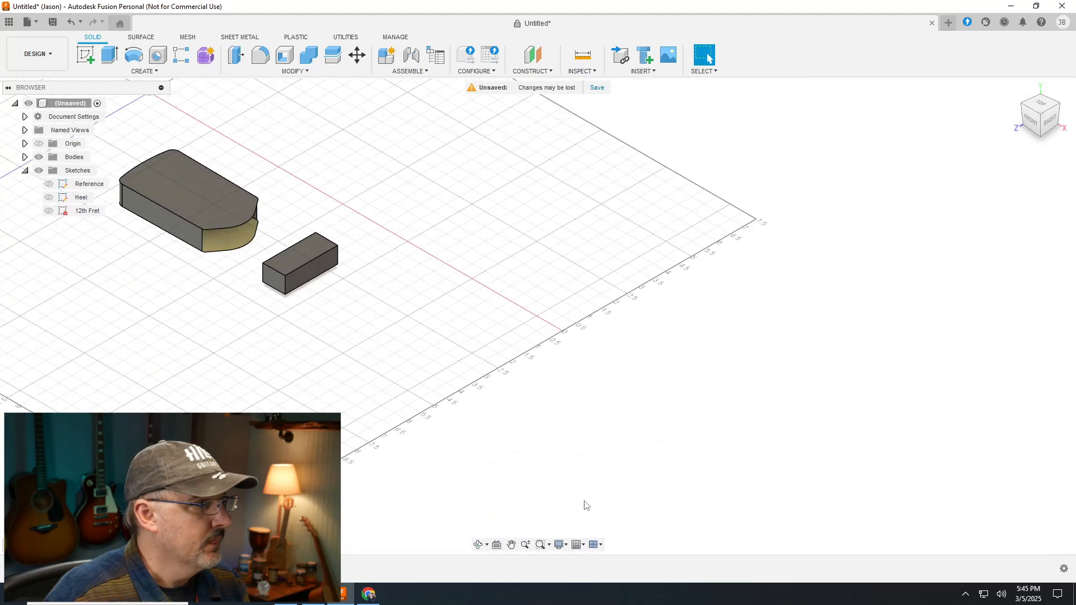
Show the Reference sketch and view the fret lines near the headstock from the top
click(48, 183)
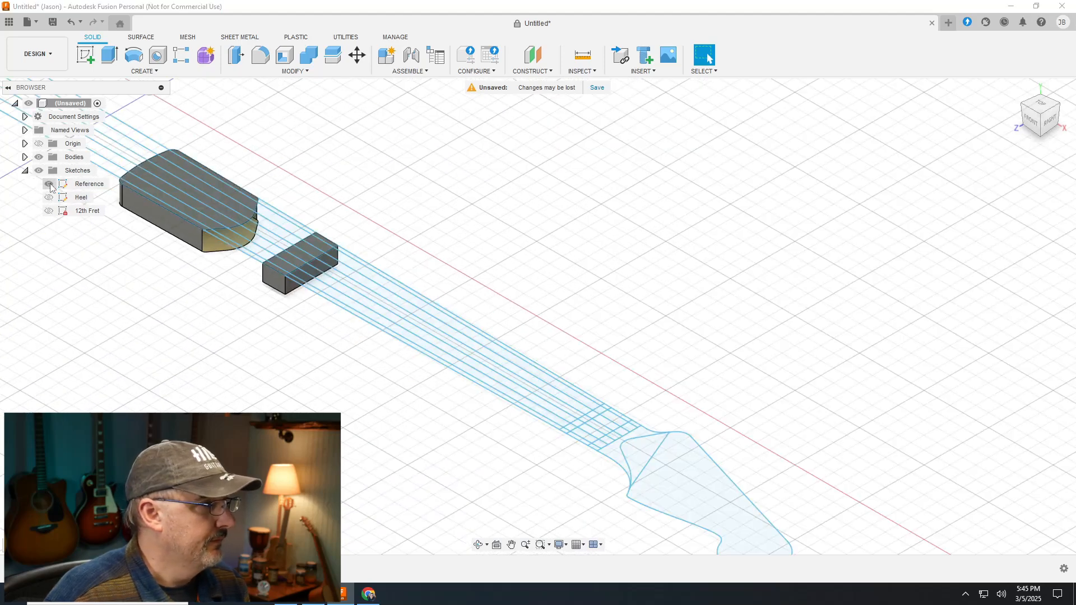
click(1042, 107)
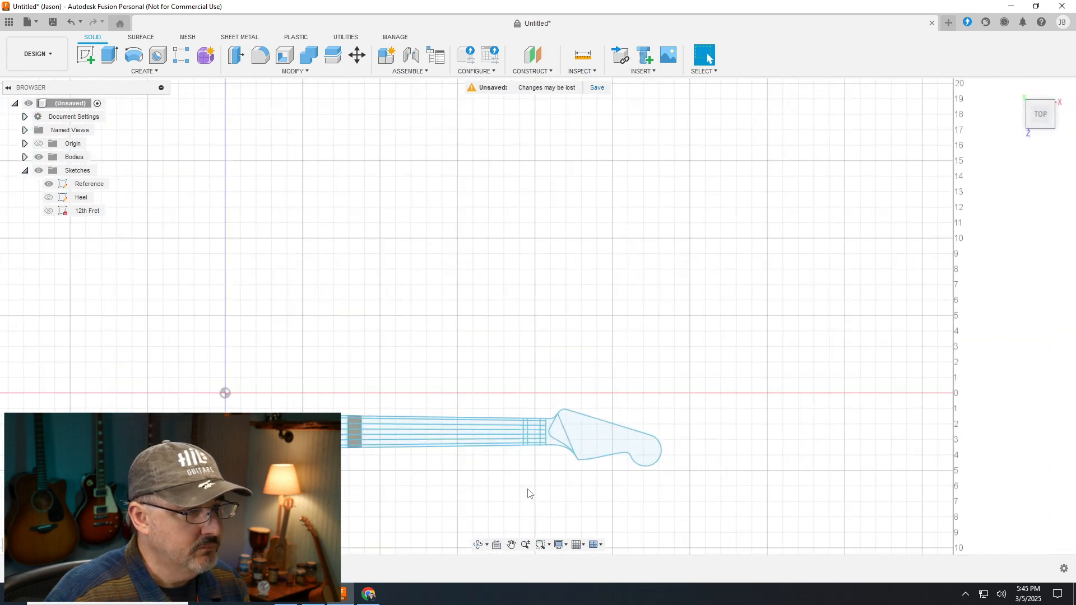
scroll(527, 459, up, 10)
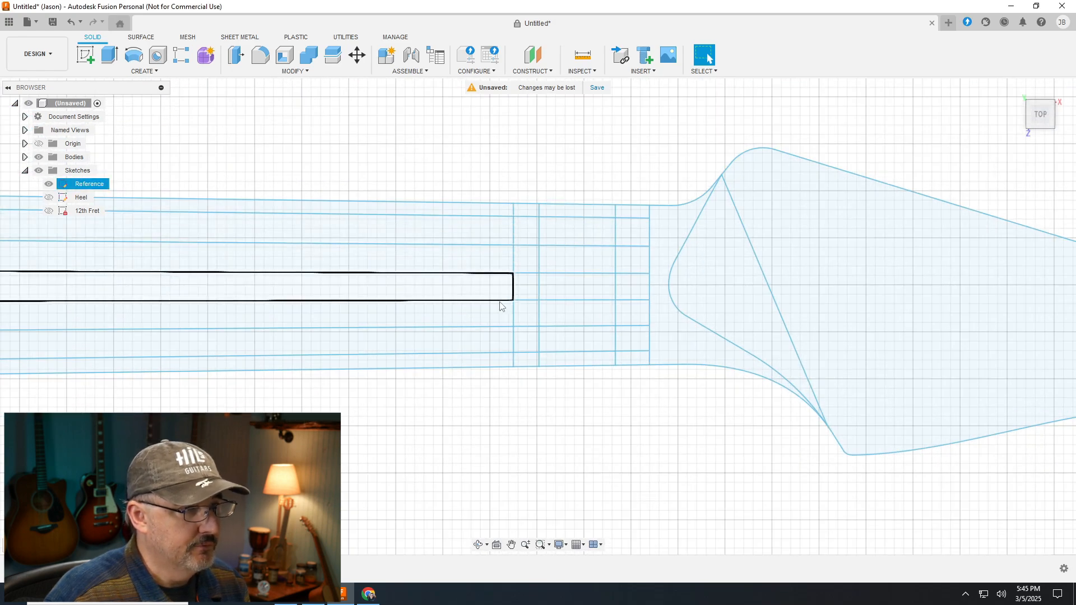
scroll(538, 199, up, 2)
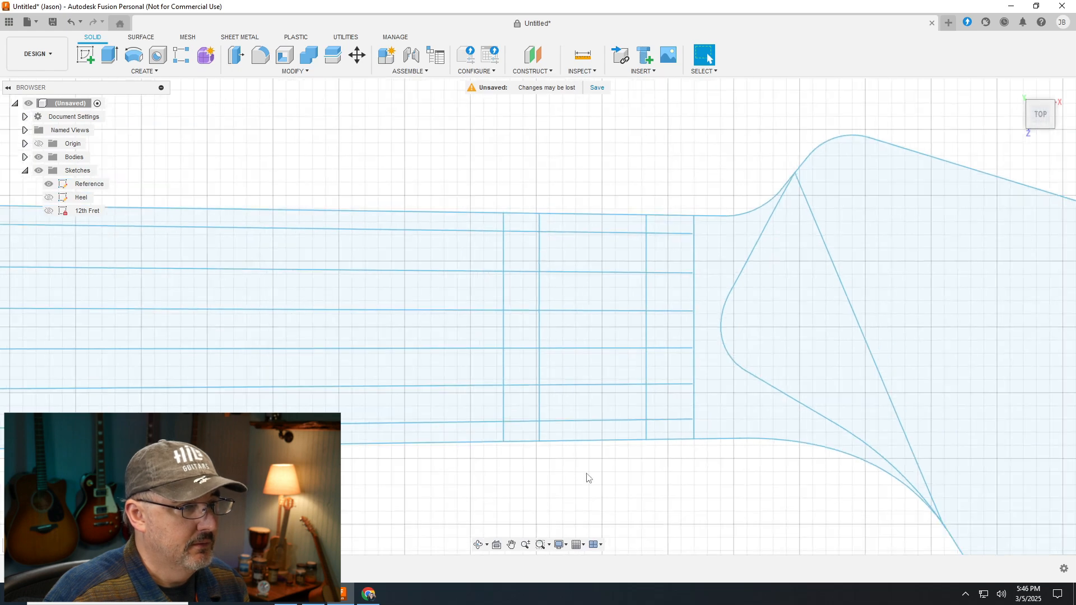
scroll(586, 468, up, 2)
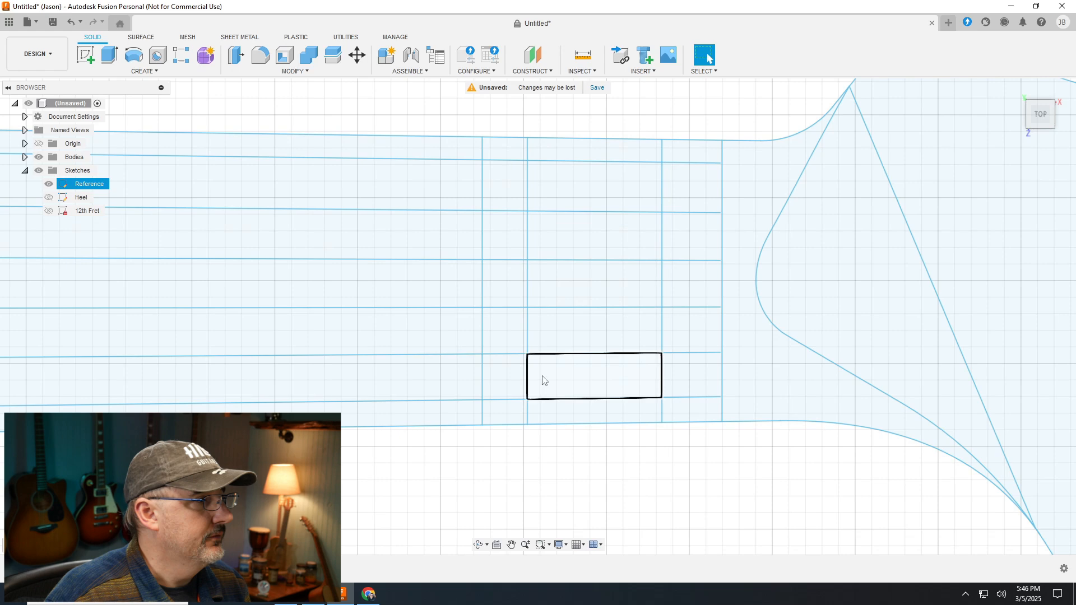
Start a new sketch on the horizontal origin plane
click(144, 73)
click(120, 93)
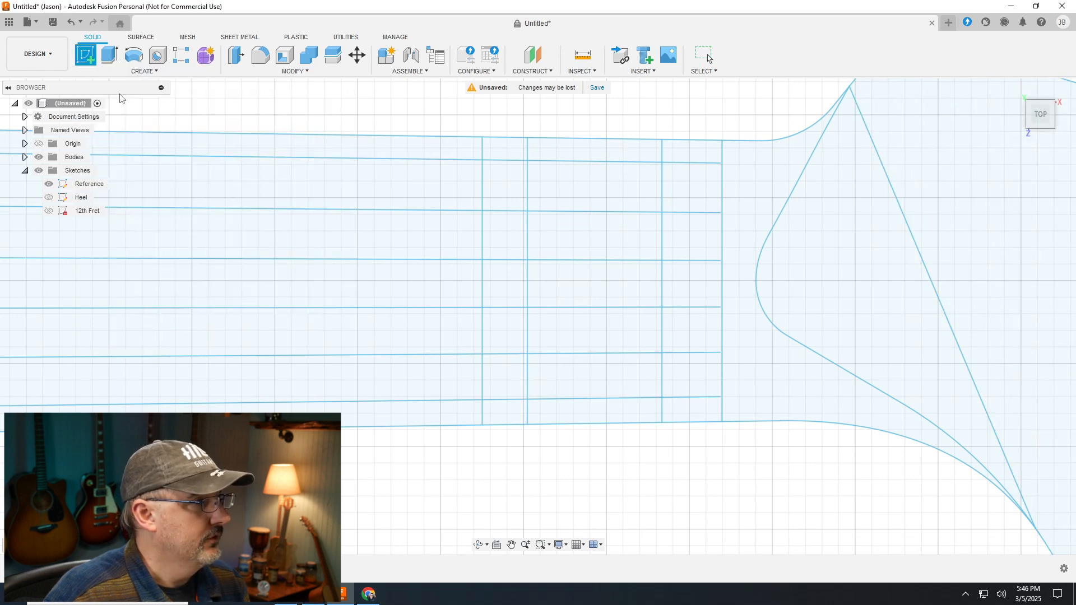
scroll(674, 272, down, 5)
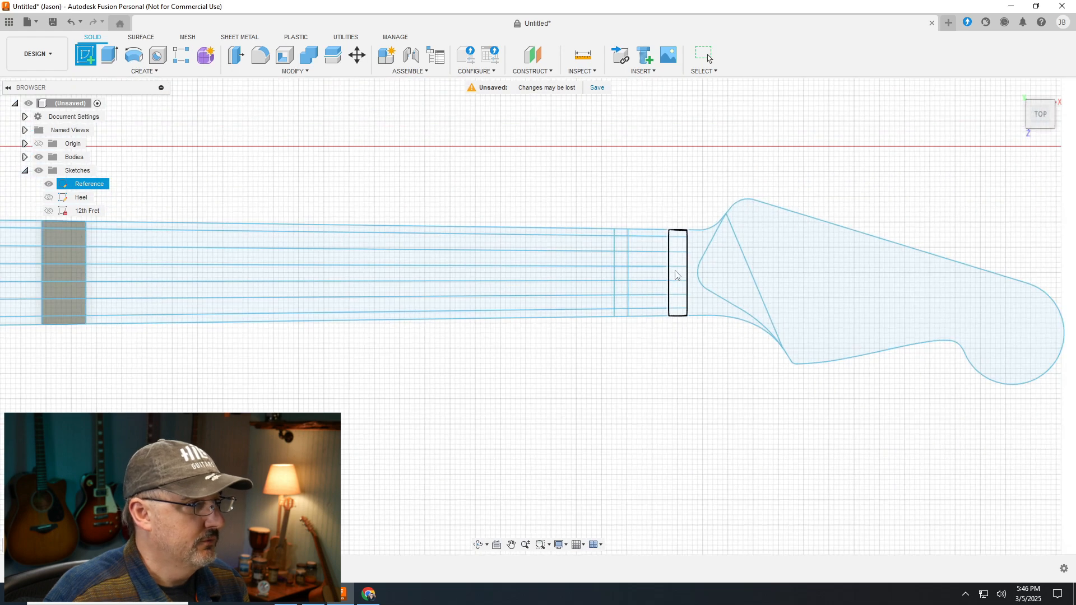
scroll(675, 275, down, 3)
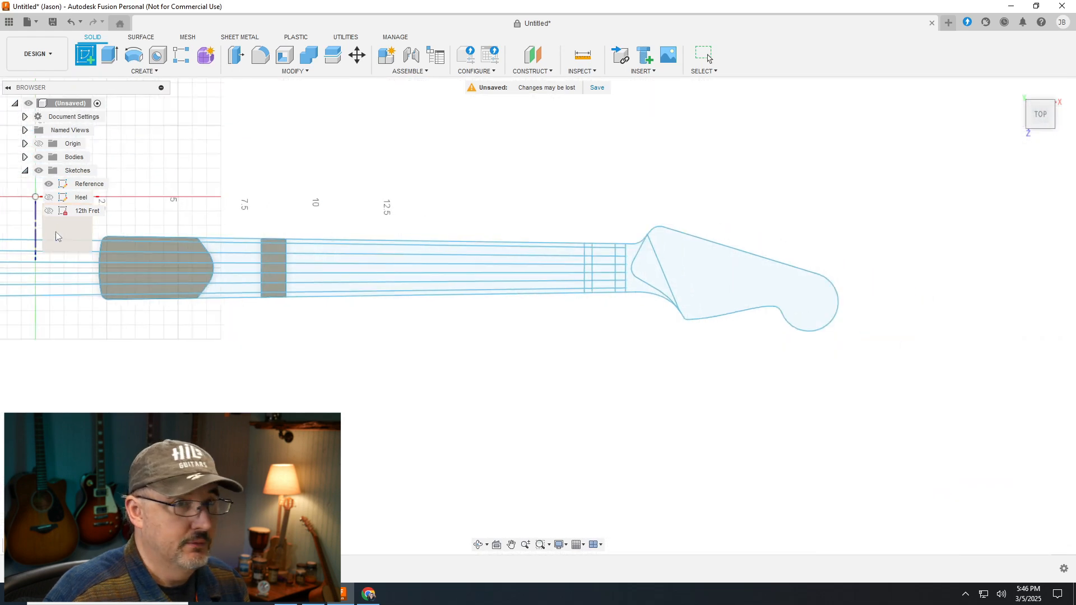
scroll(55, 236, down, 1)
click(1038, 112)
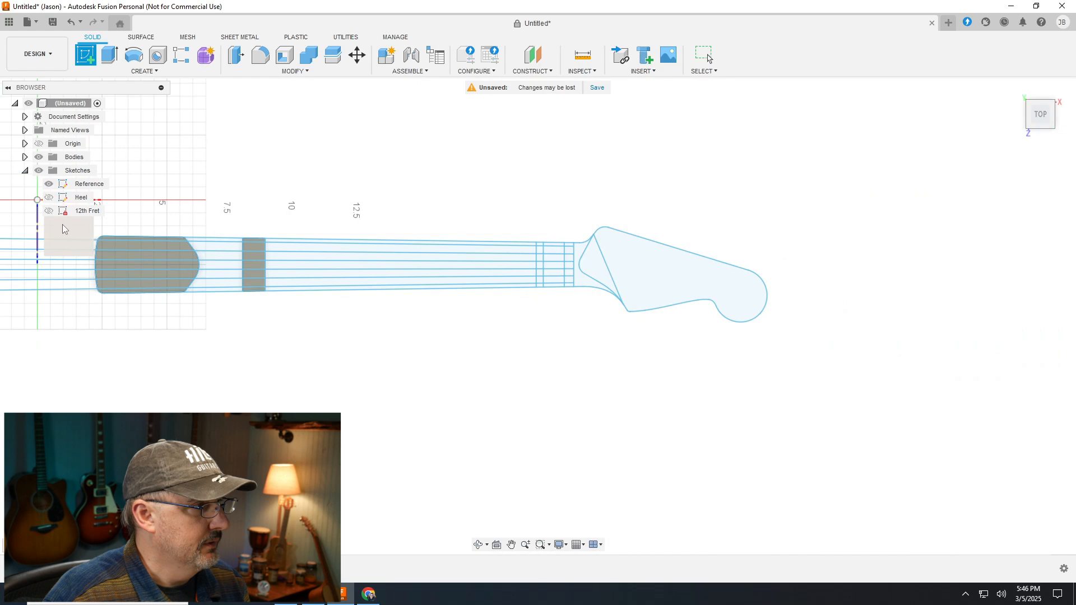
click(569, 347)
scroll(149, 252, up, 1)
scroll(149, 252, down, 5)
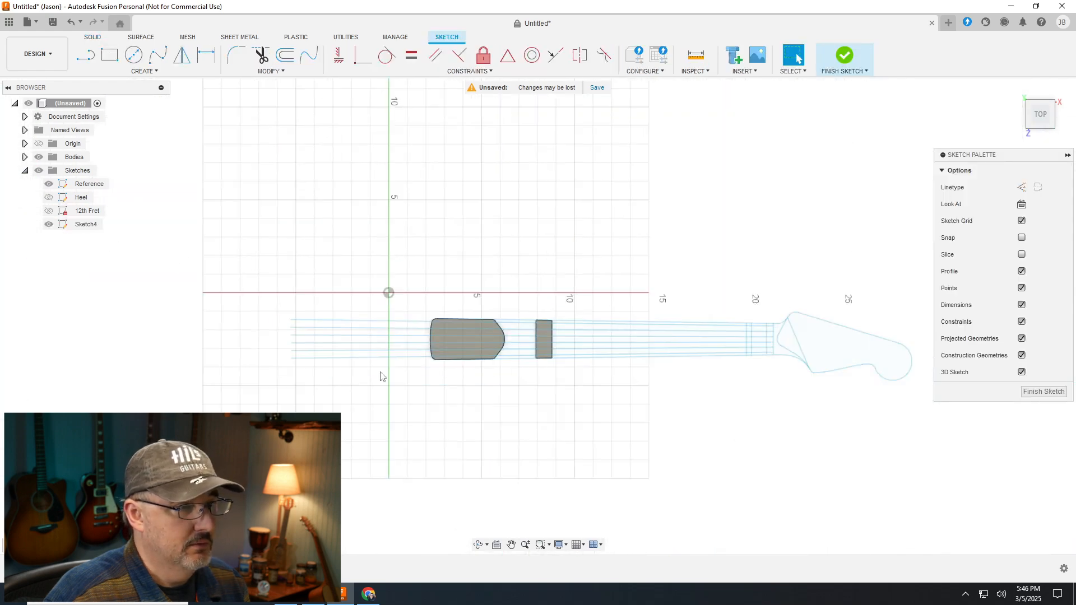
Trace the fret line farthest from the nut in the headstock-end group, from the upper to the lower neck edge
scroll(702, 386, up, 3)
scroll(641, 385, up, 5)
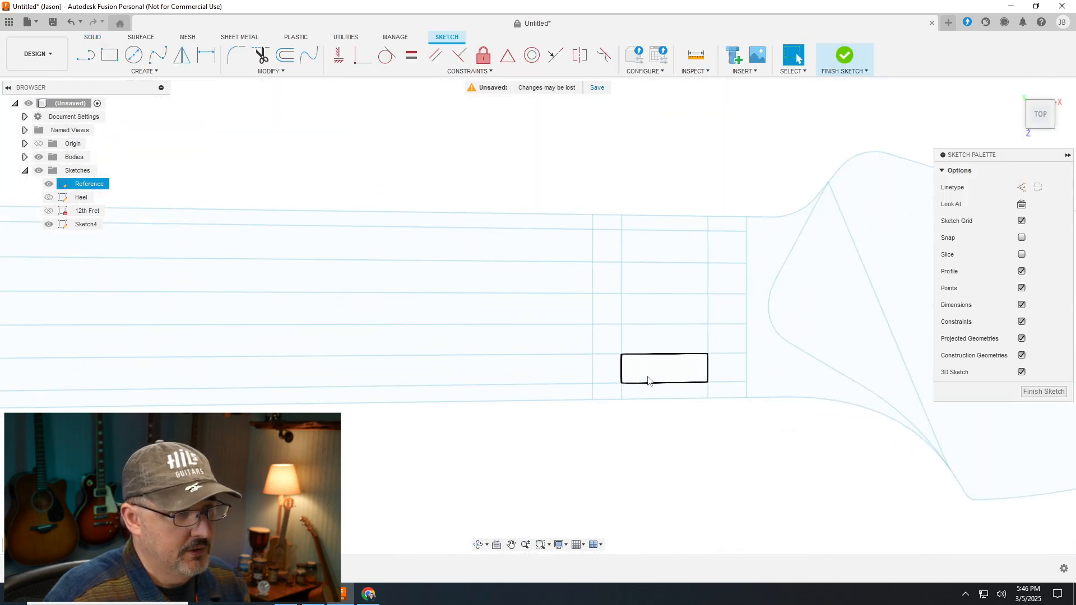
scroll(715, 312, down, 1)
scroll(712, 313, up, 1)
click(475, 112)
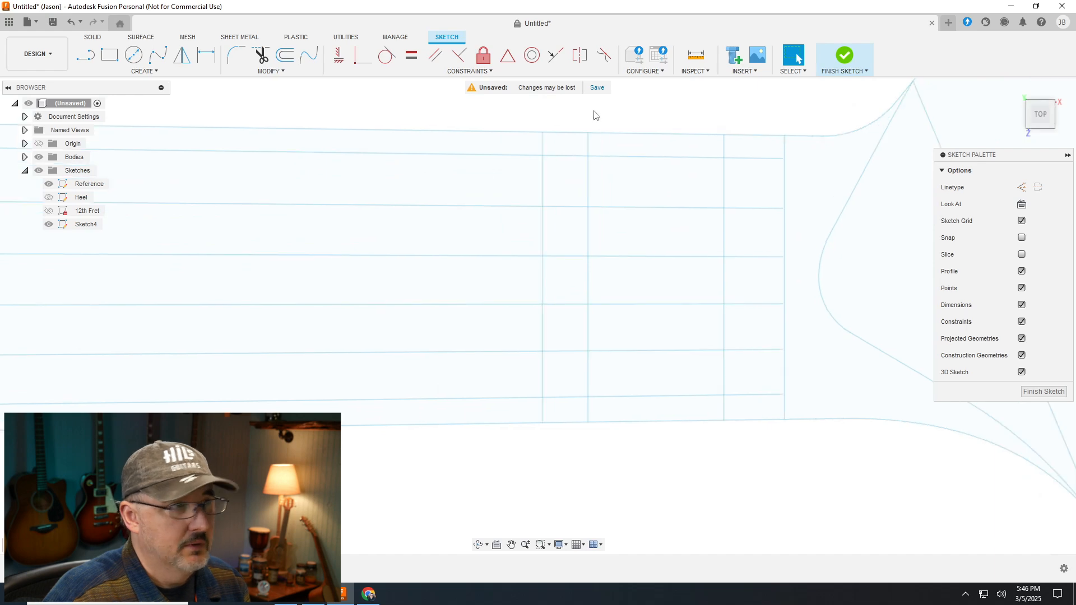
click(85, 54)
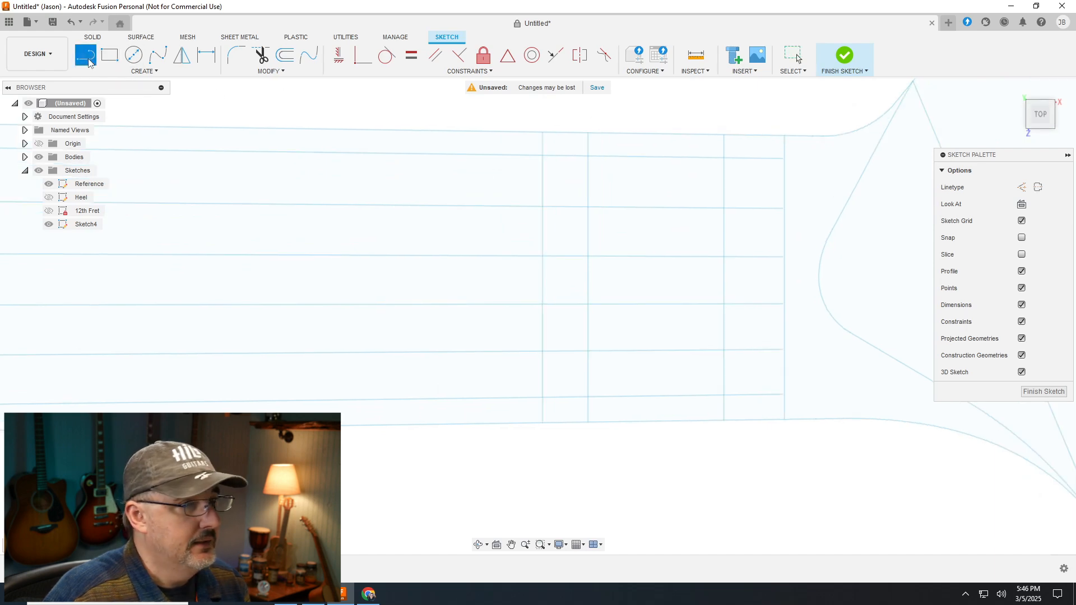
scroll(527, 137, up, 1)
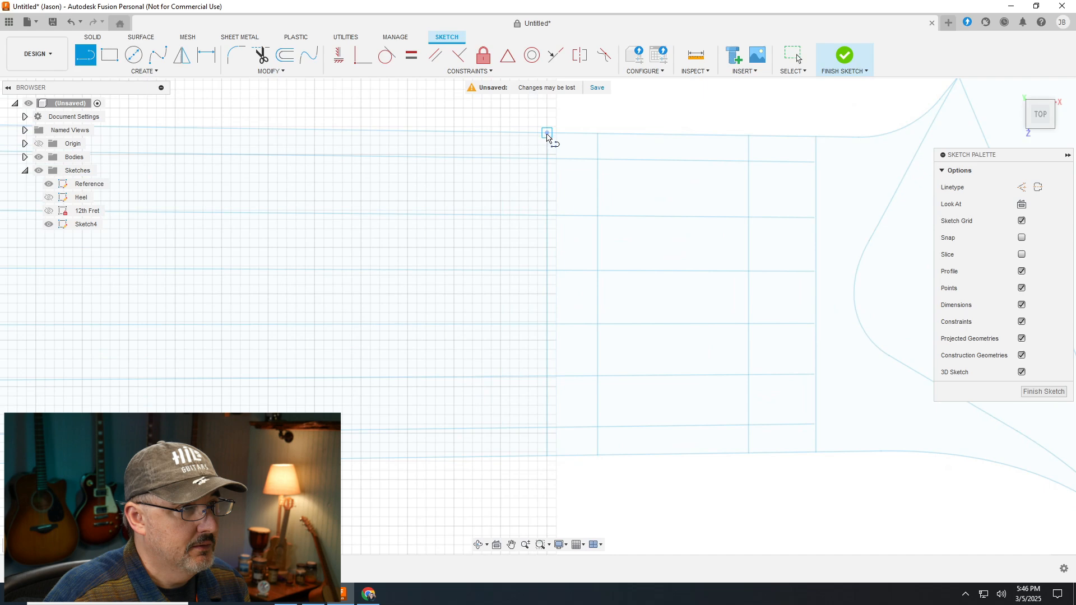
click(547, 134)
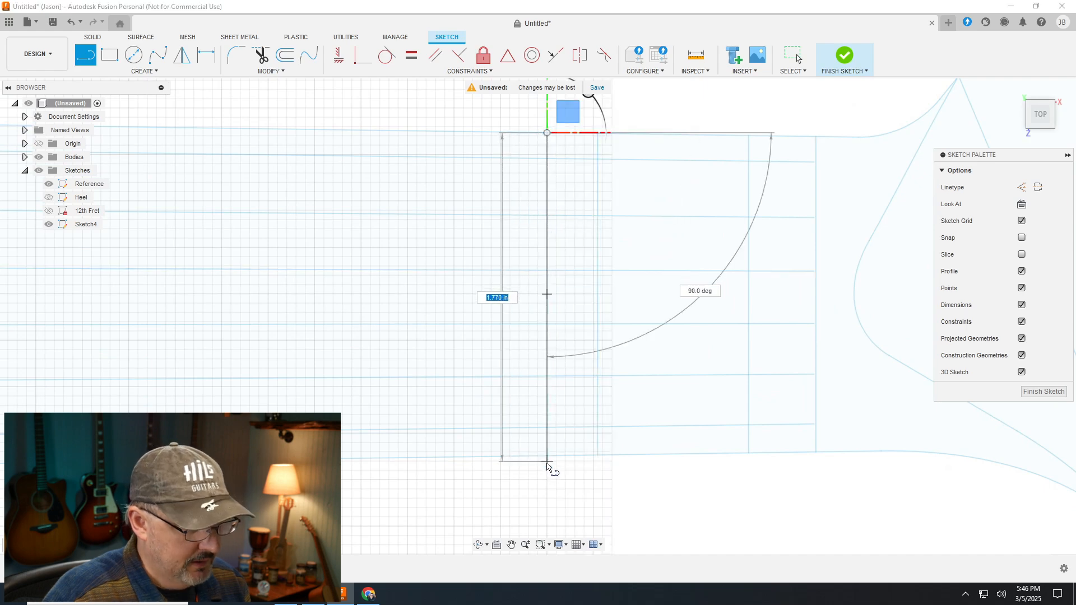
click(547, 456)
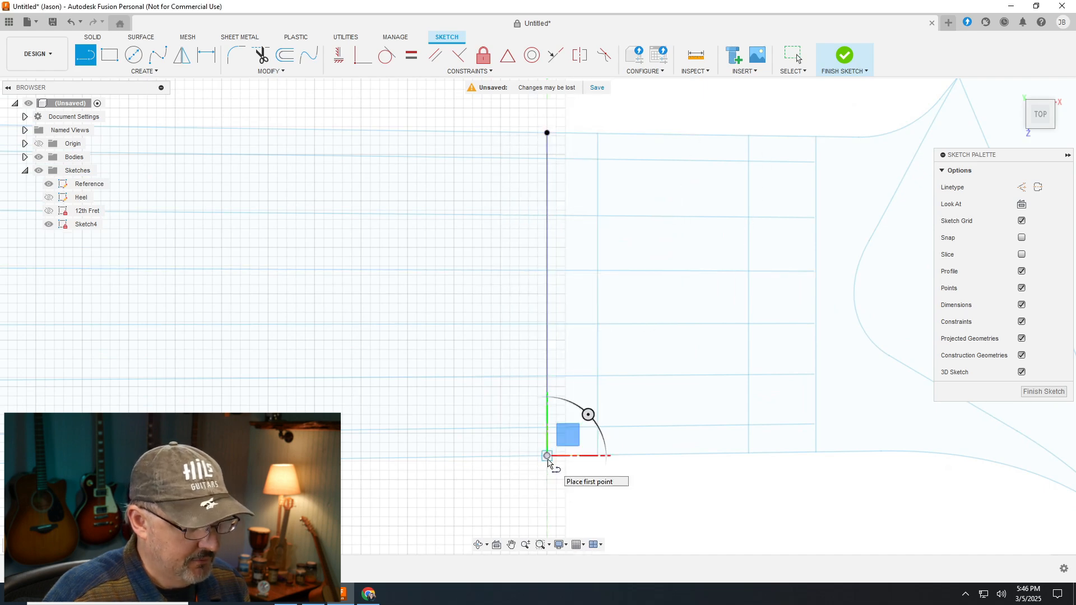
Close the four-sided profile along the lower neck edge, the adjacent fret line toward the nut, and the upper neck edge
click(597, 455)
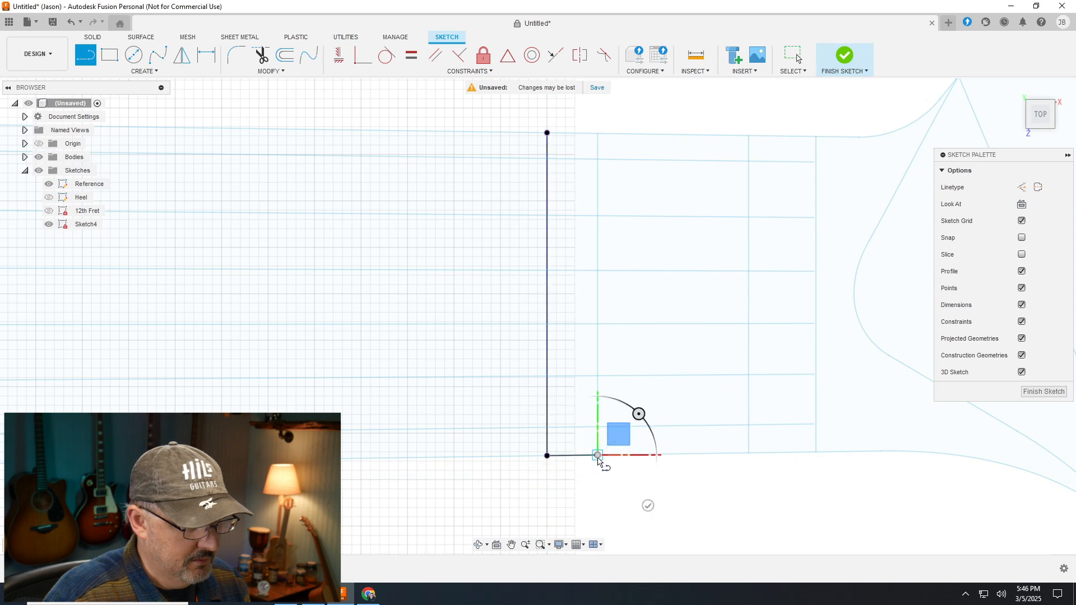
click(597, 135)
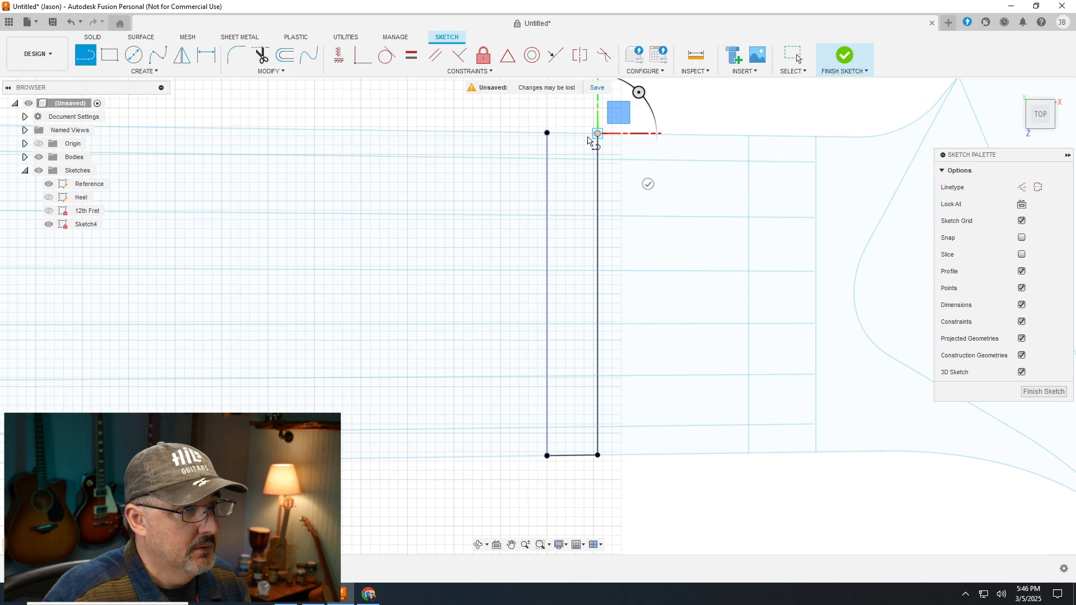
click(547, 134)
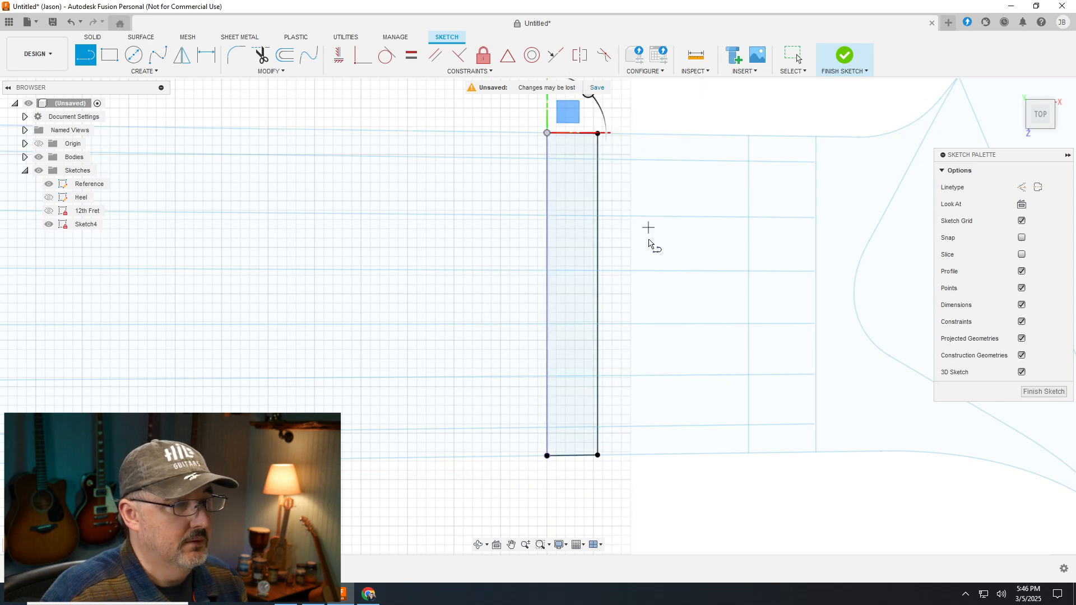
right_click(749, 493)
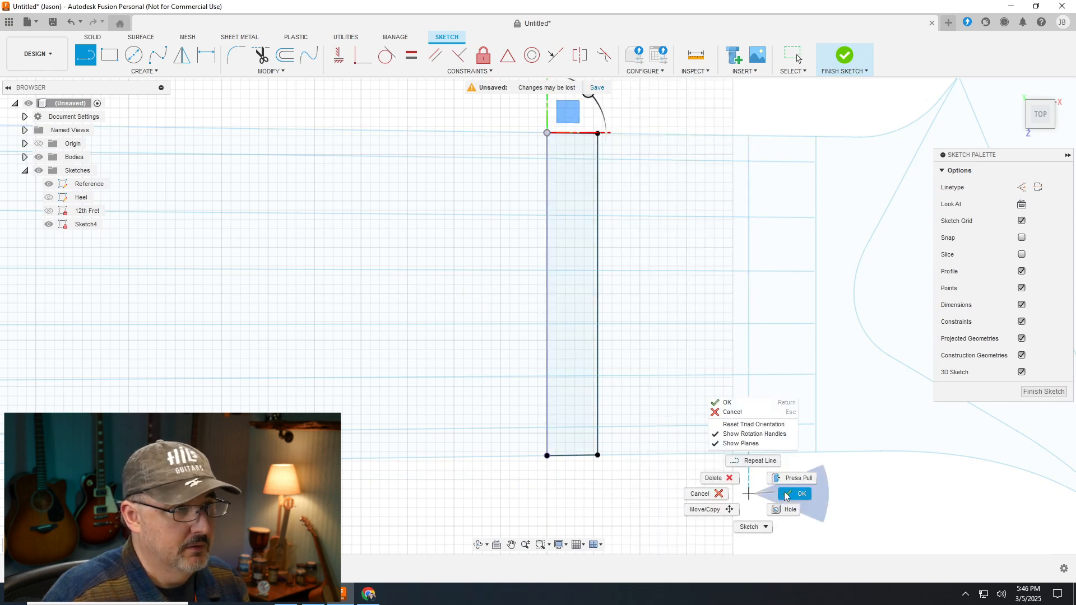
click(794, 493)
click(576, 211)
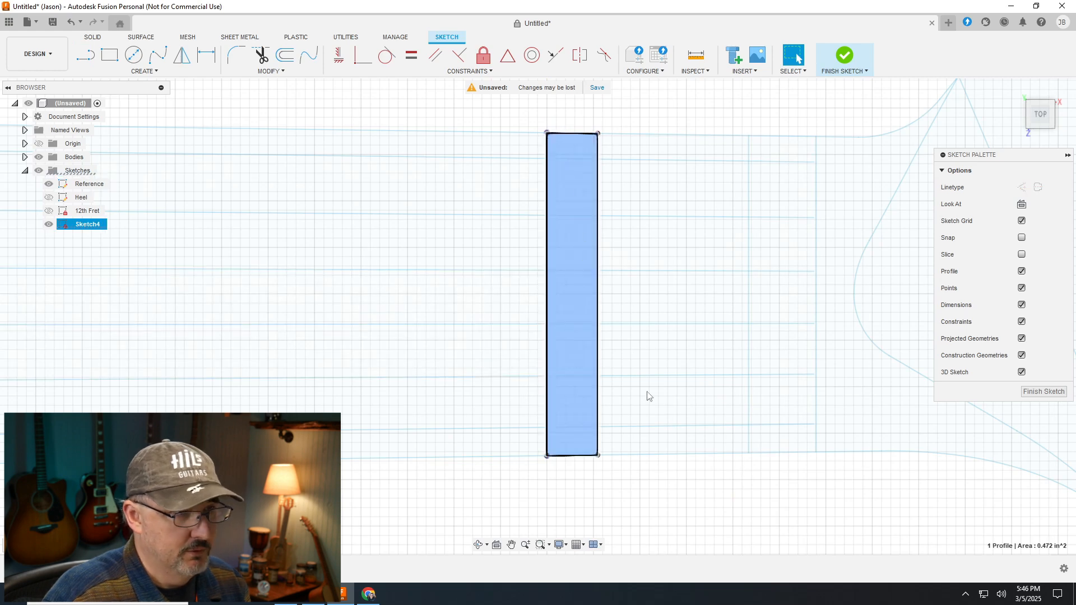
Finish the sketch and rename it 1st Fret
scroll(461, 300, down, 5)
scroll(532, 353, up, 3)
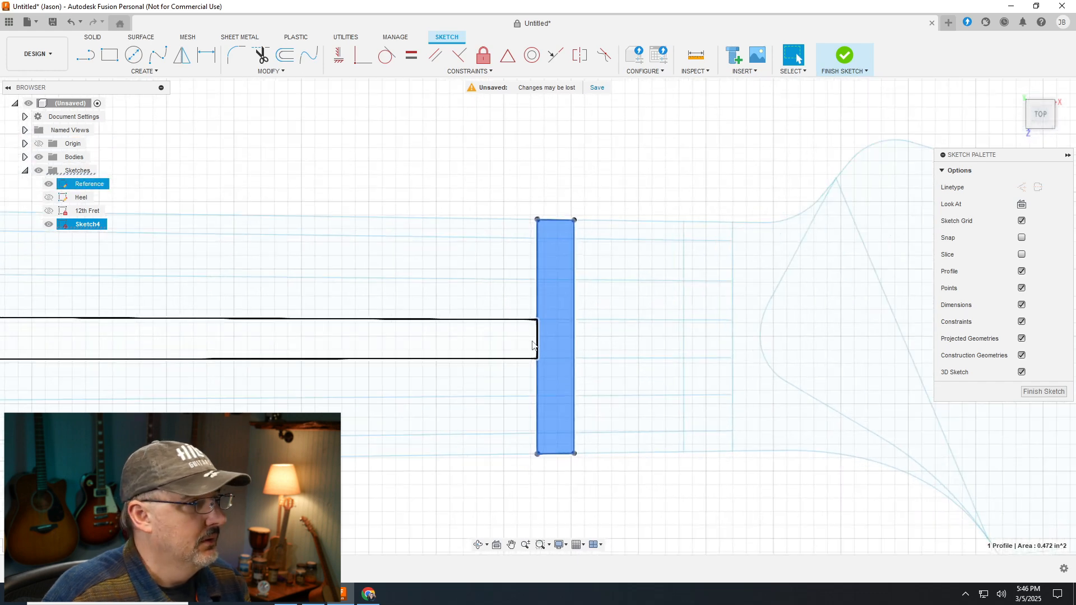
click(1034, 391)
right_click(80, 231)
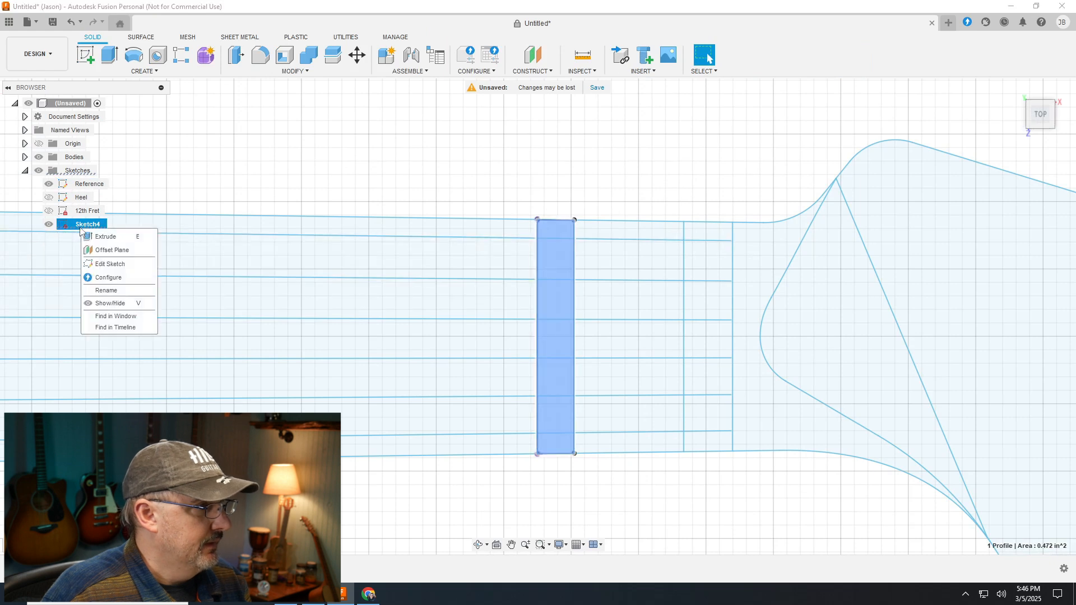
click(105, 290)
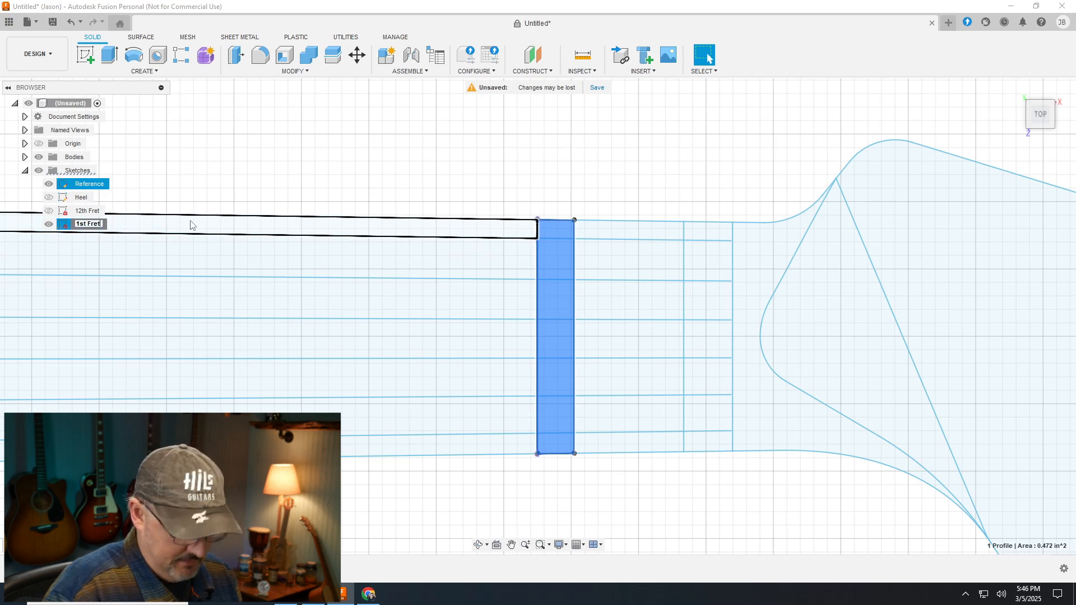
Hide the Reference sketch and extrude the 1st Fret profile by -0.58 in as a new body
drag(1043, 117, 1038, 36)
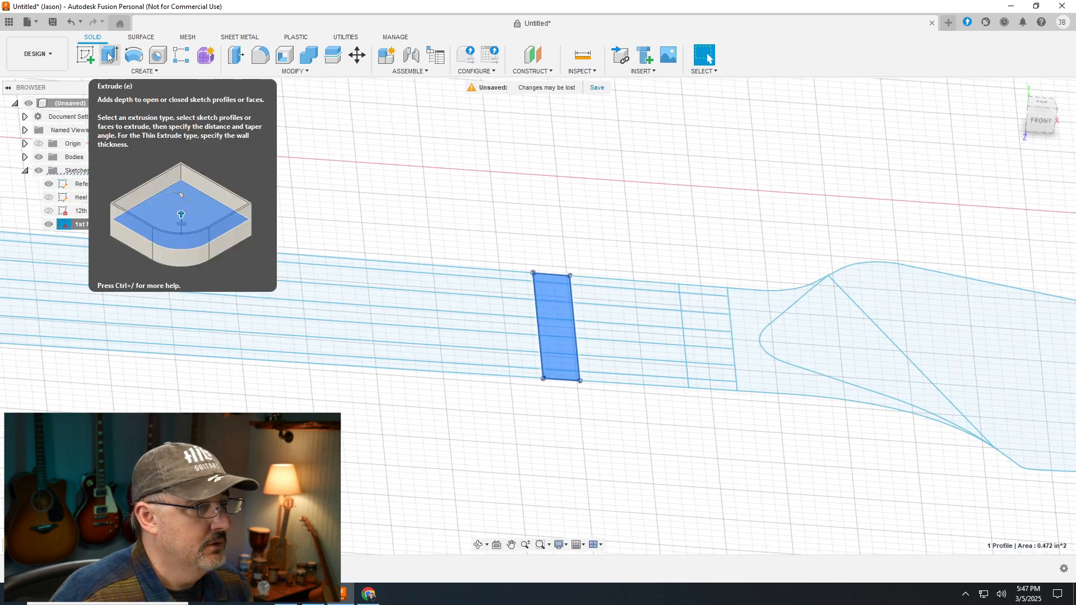
click(522, 213)
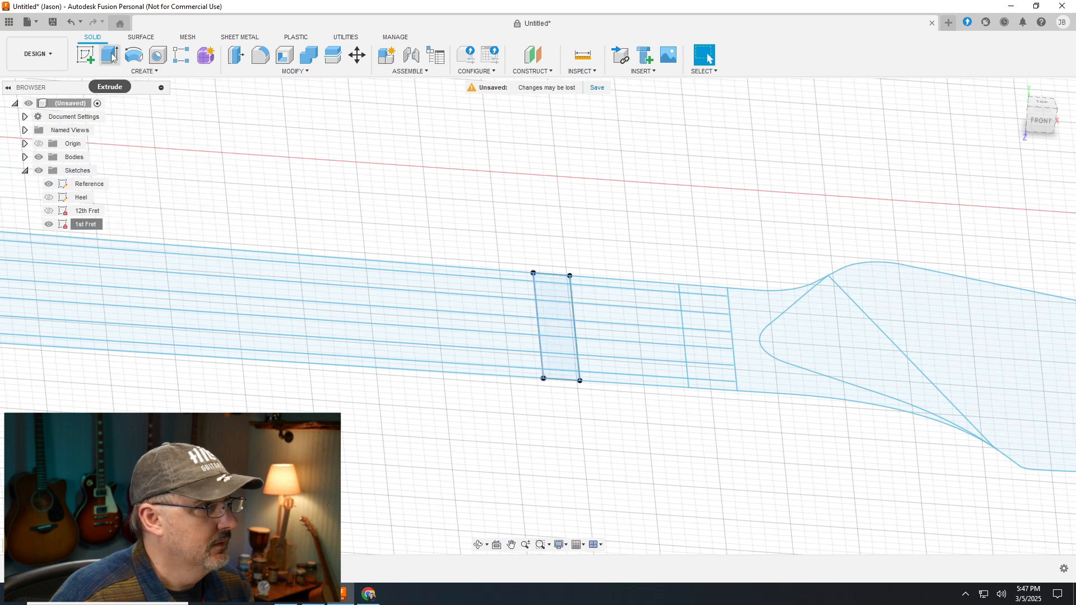
click(110, 55)
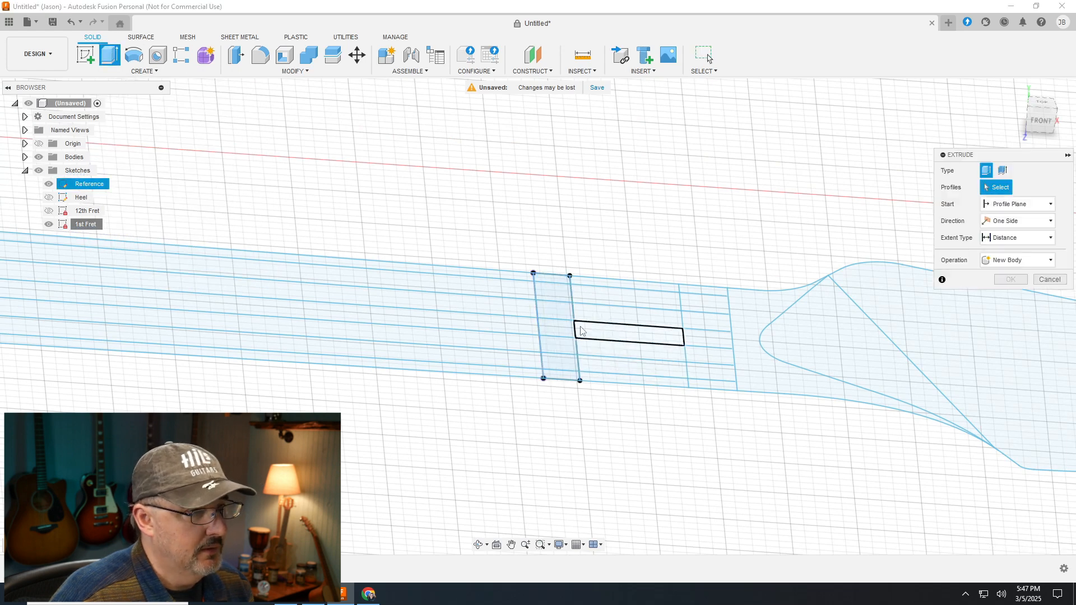
click(50, 185)
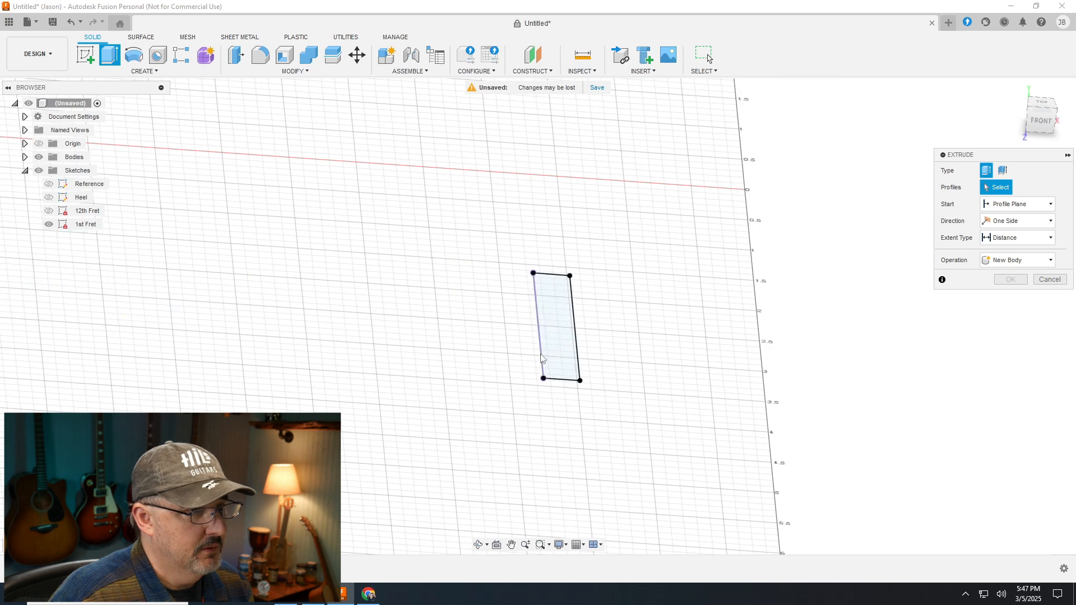
click(559, 324)
scroll(635, 343, up, 3)
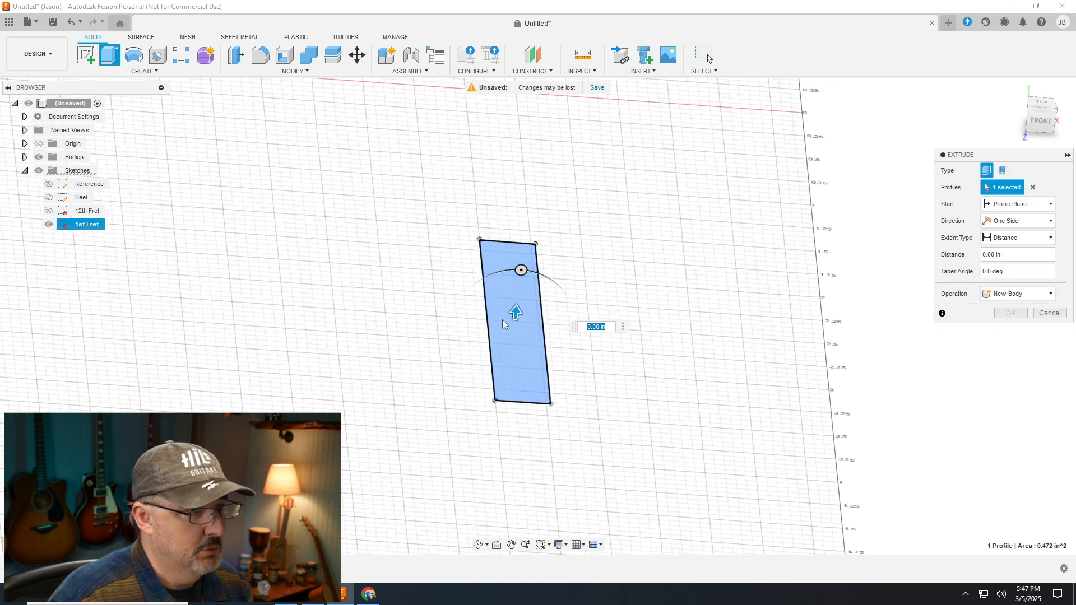
drag(515, 312, 507, 370)
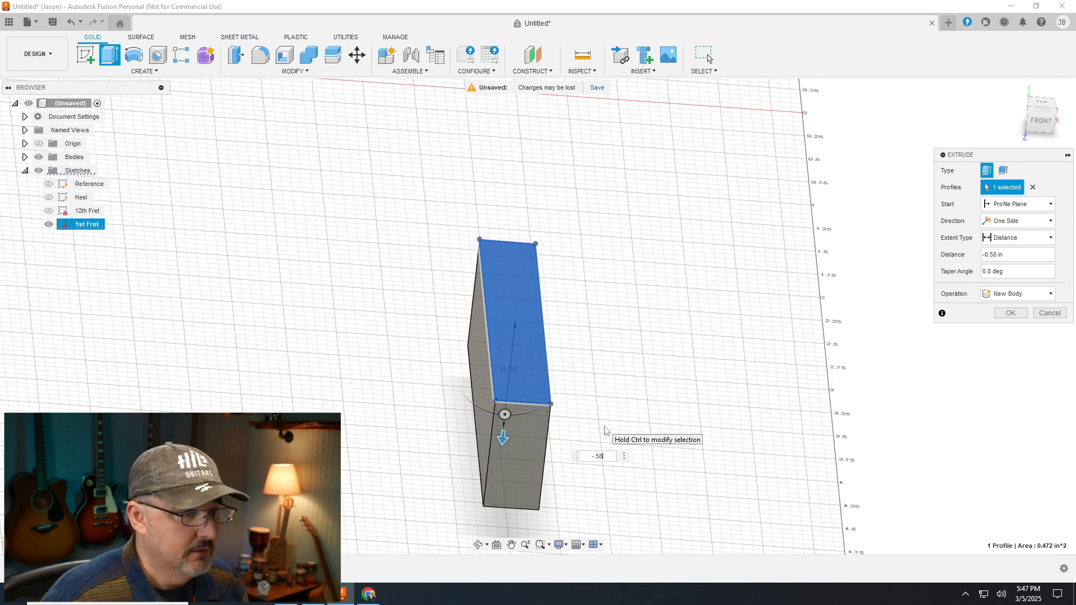
key(Return)
Examine the new 1st Fret block on its own and alongside the 12th Fret and heel bodies, from the top and the headstock end
scroll(604, 431, up, 3)
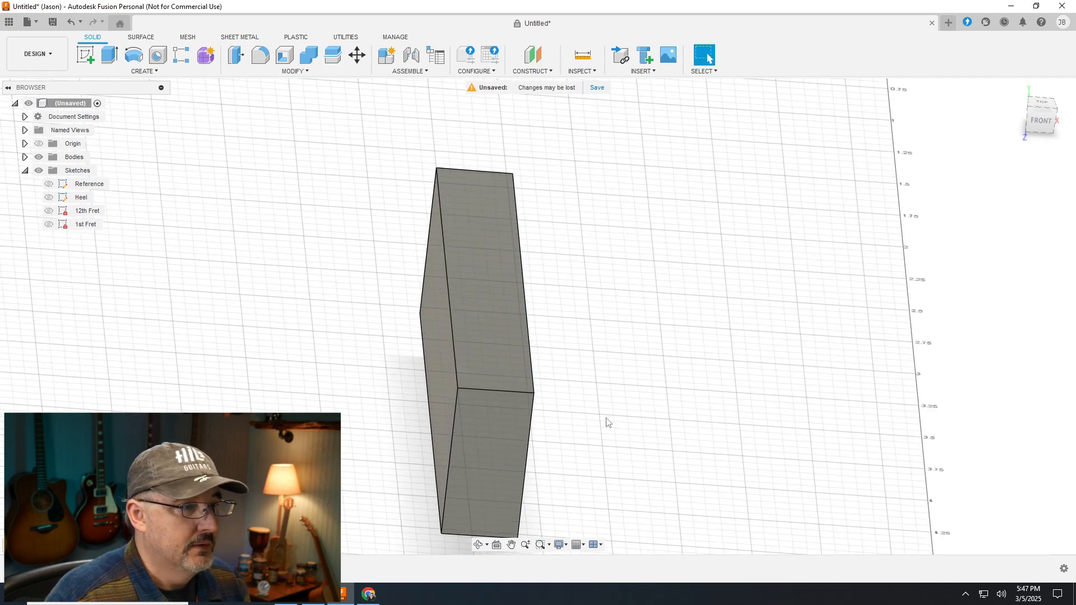
scroll(300, 330, down, 4)
drag(1039, 125, 998, 132)
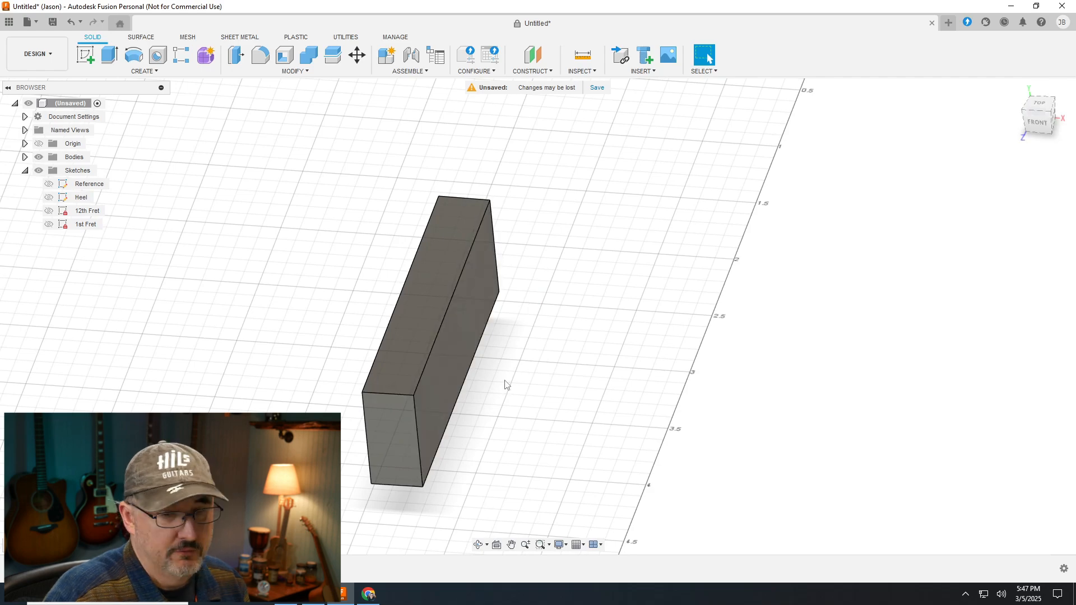
scroll(711, 293, up, 2)
scroll(826, 327, down, 6)
scroll(646, 324, down, 3)
click(1038, 105)
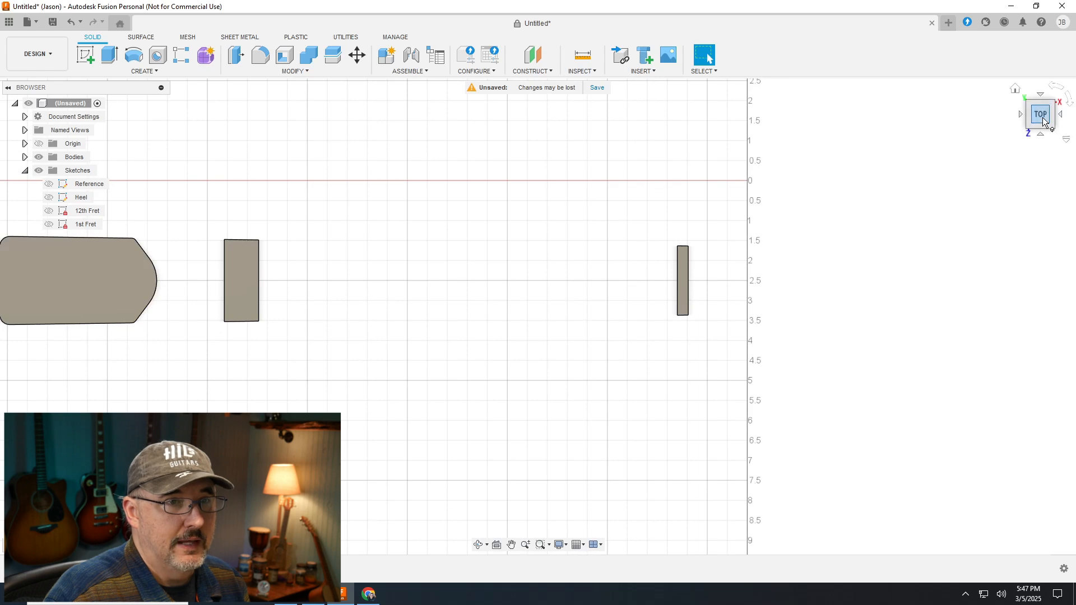
drag(1036, 118, 1000, 114)
scroll(620, 280, up, 5)
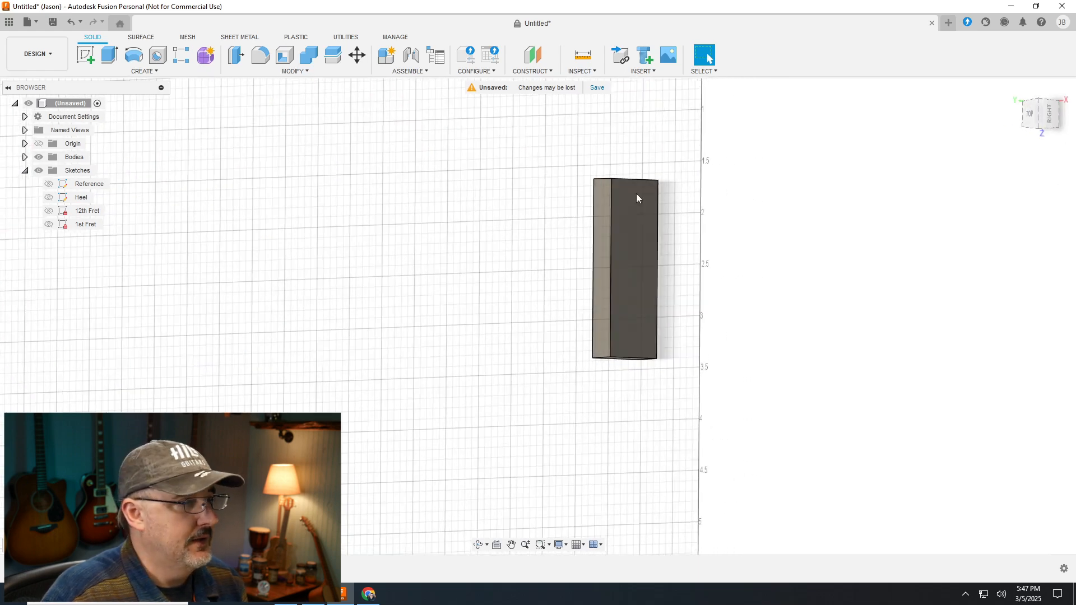
scroll(681, 388, down, 2)
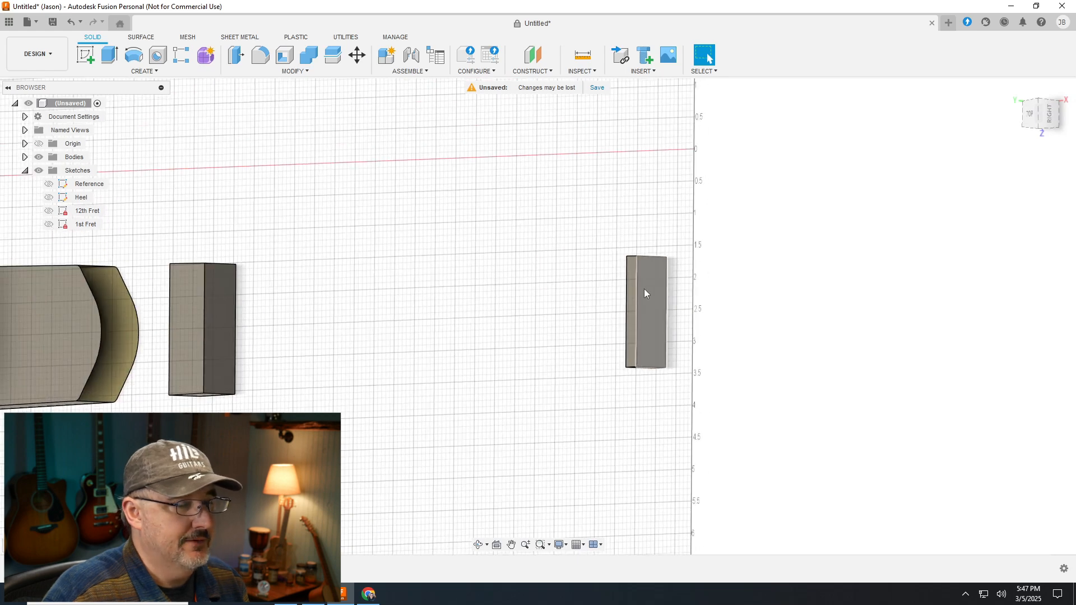
scroll(638, 280, up, 2)
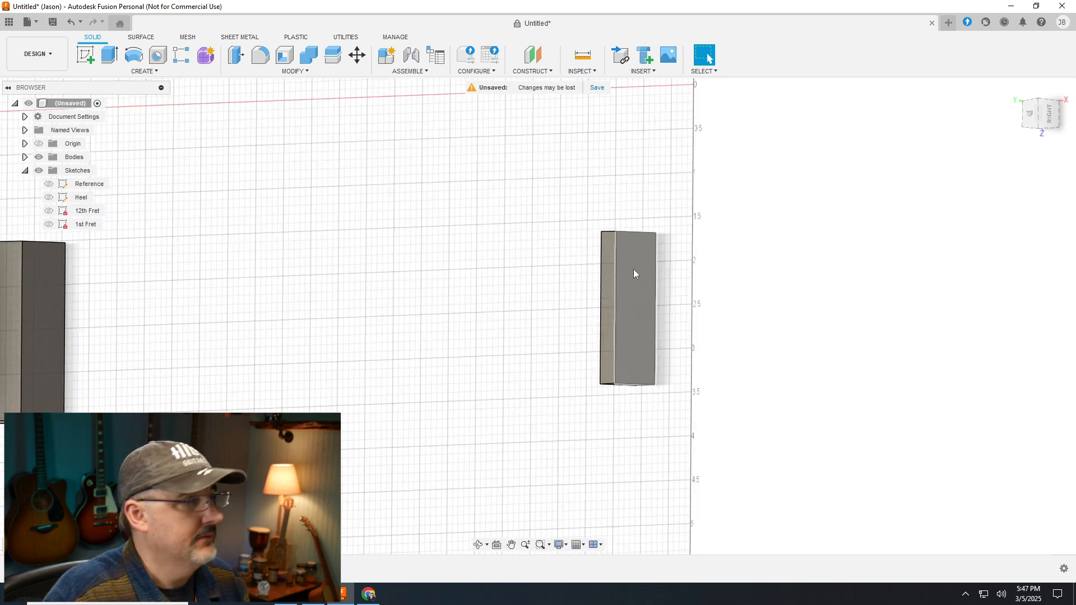
Start a new sketch on the headstock-side end face of the 1st Fret block
click(150, 71)
click(131, 95)
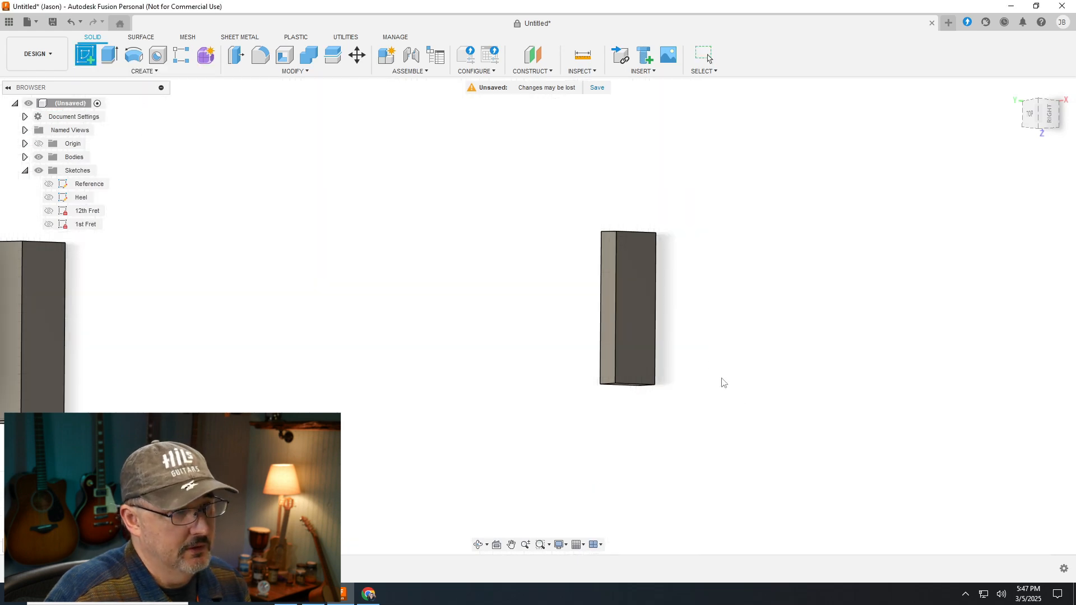
scroll(664, 299, up, 3)
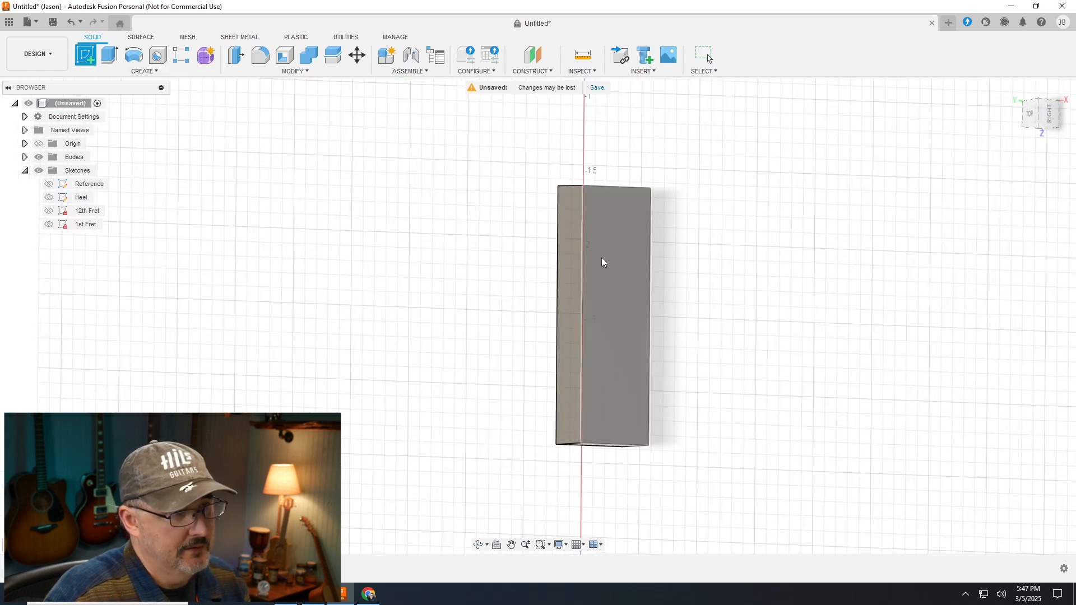
click(627, 299)
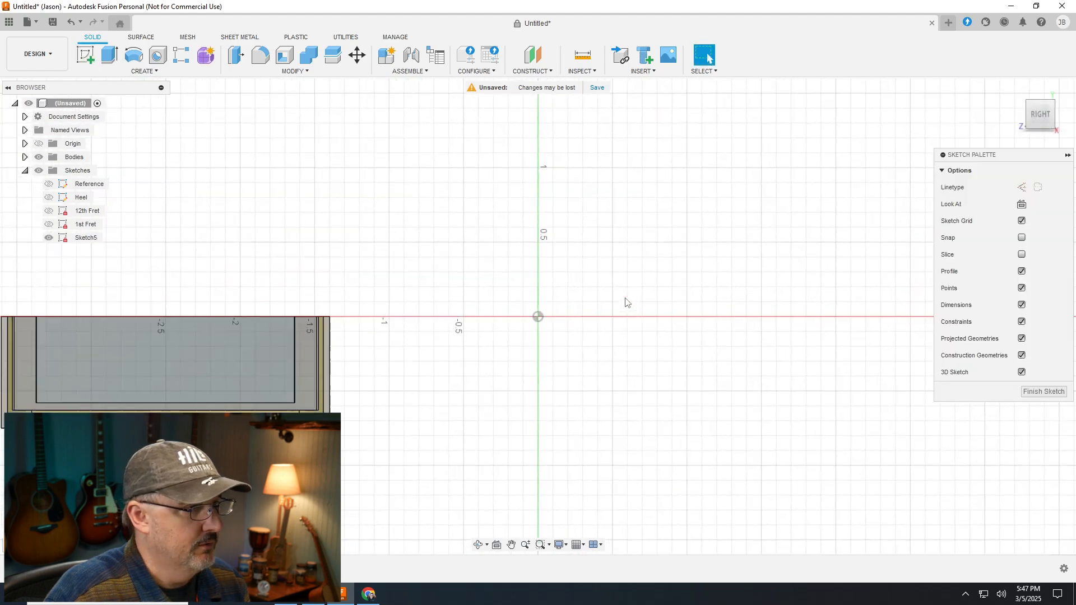
Rename Body1, Body2 and Body3 as Heel, 12th Fret and 1st Fret
scroll(561, 451, down, 2)
scroll(248, 345, up, 5)
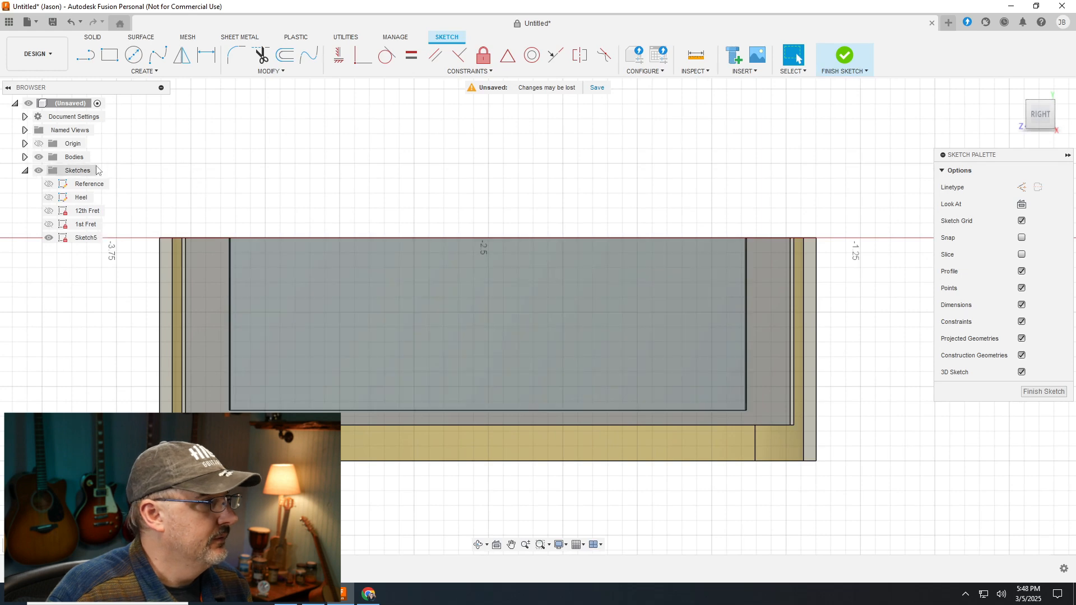
click(24, 158)
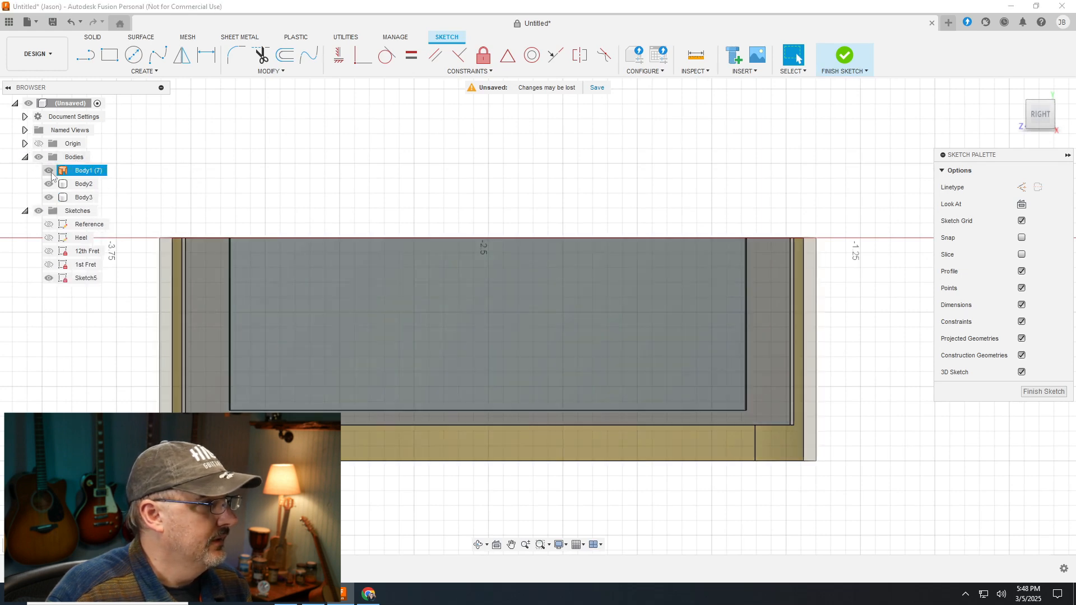
right_click(88, 172)
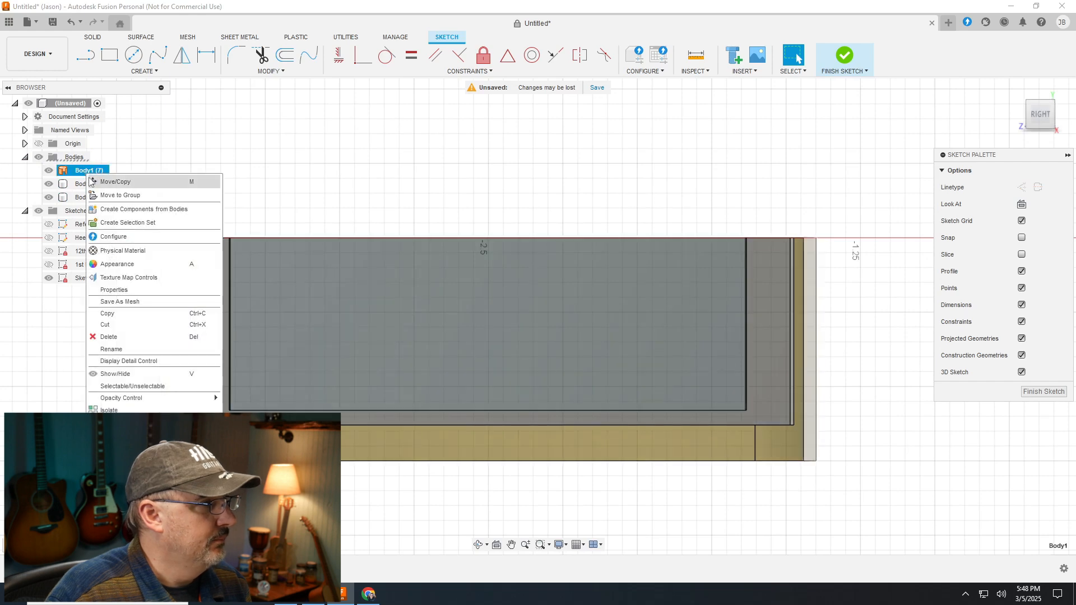
click(118, 349)
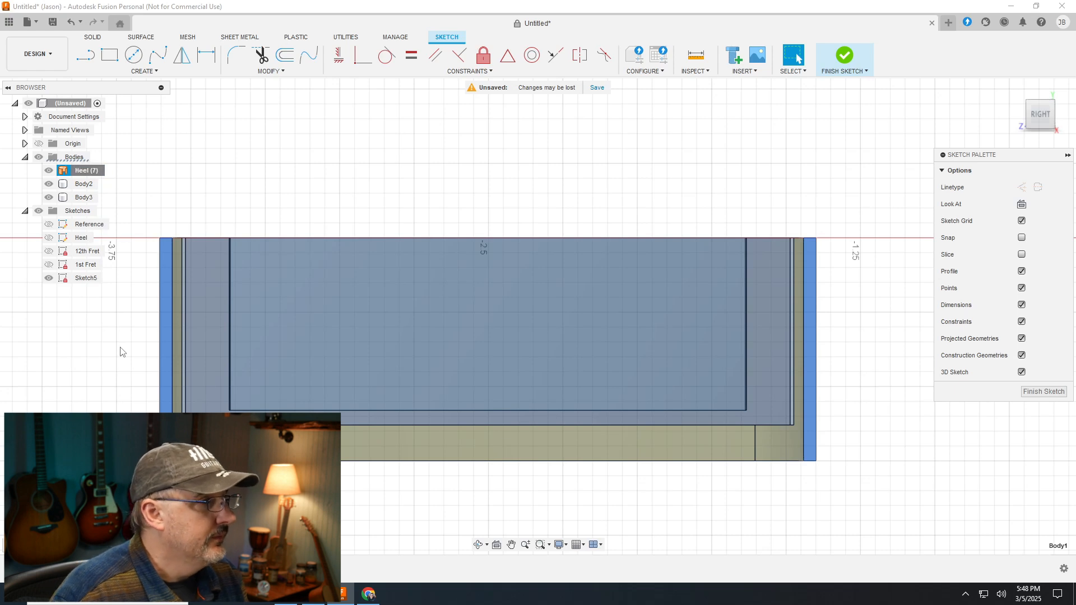
right_click(84, 183)
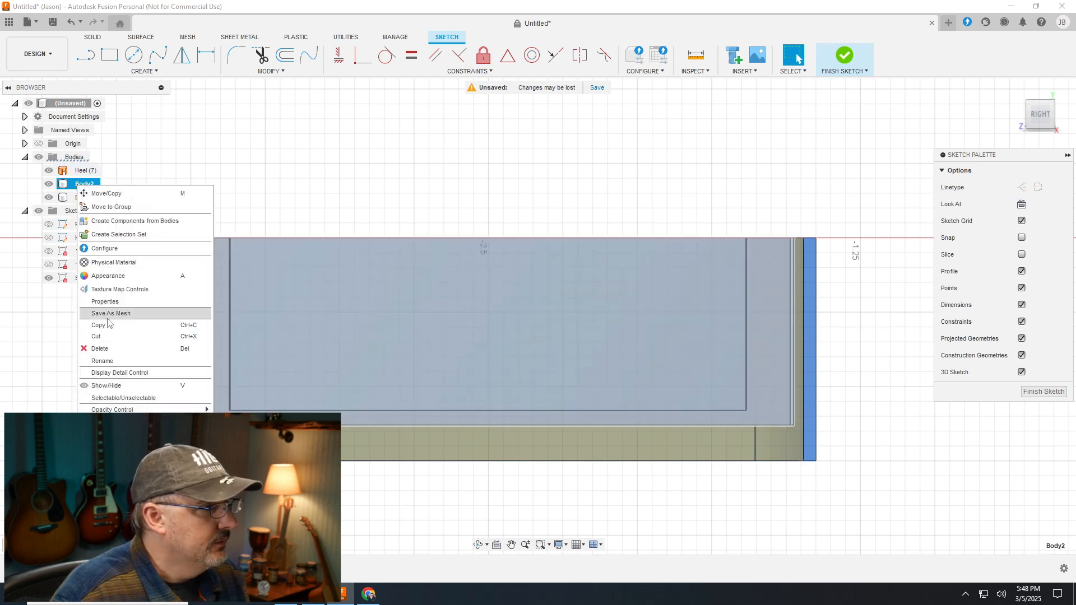
click(103, 361)
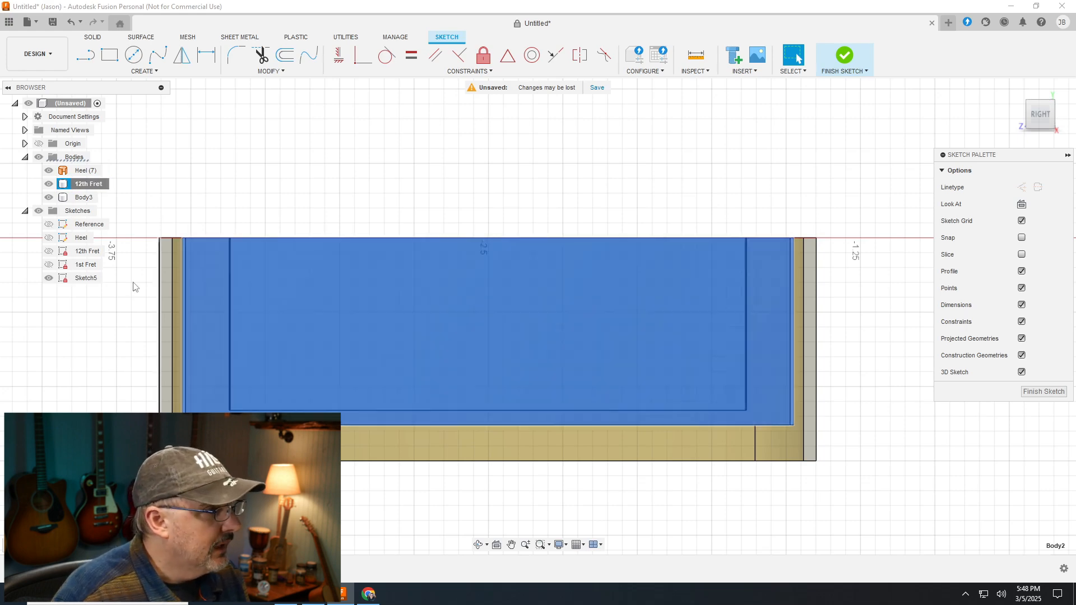
right_click(78, 198)
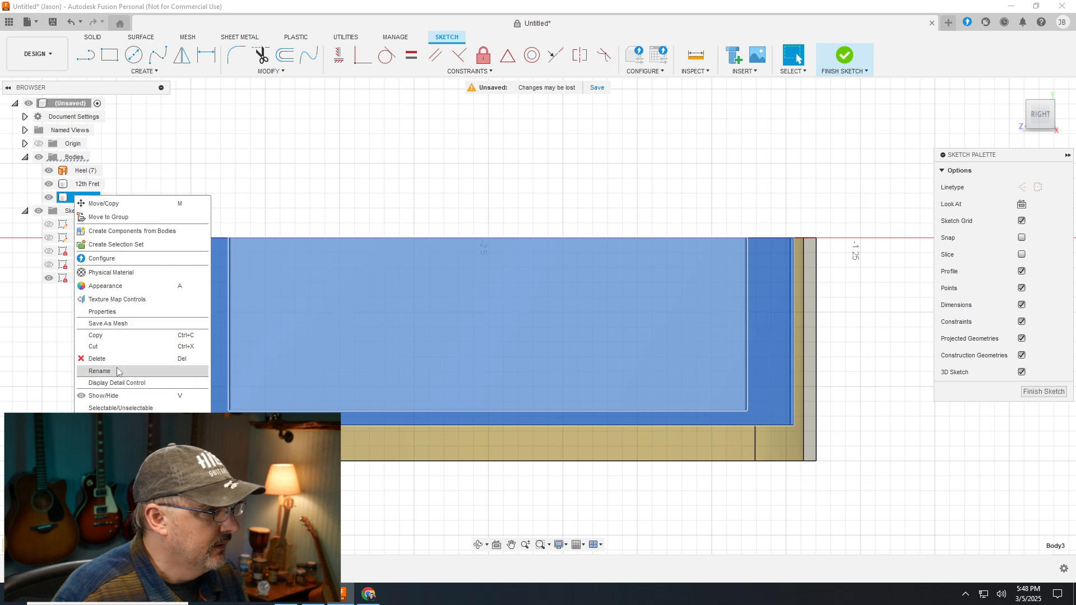
click(99, 371)
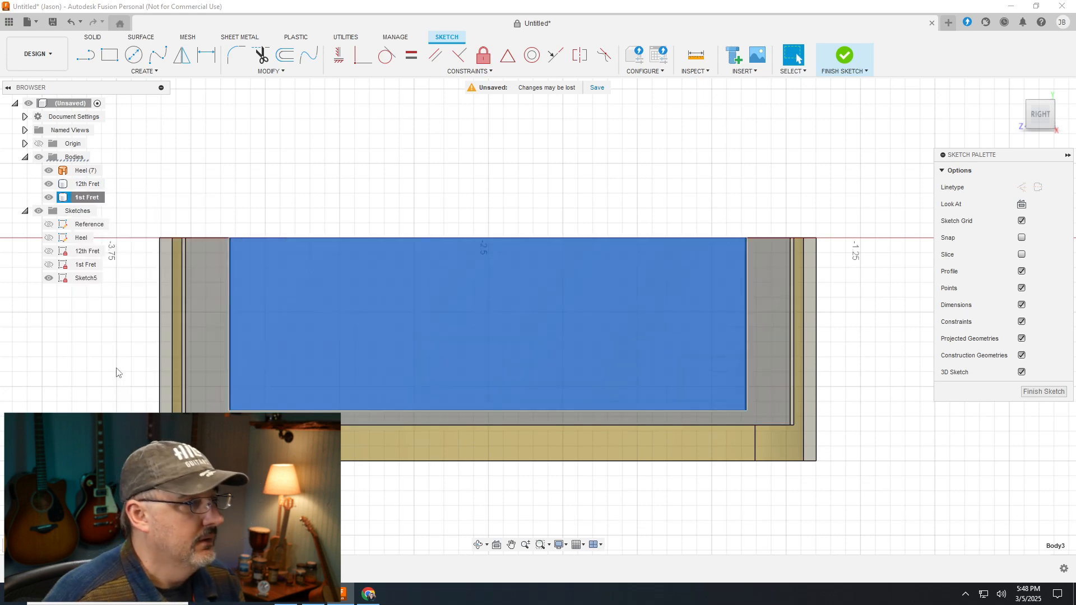
Hide the Heel and 12th Fret bodies so only the 1st Fret body is displayed, and clear the selection
scroll(117, 373, down, 1)
click(49, 171)
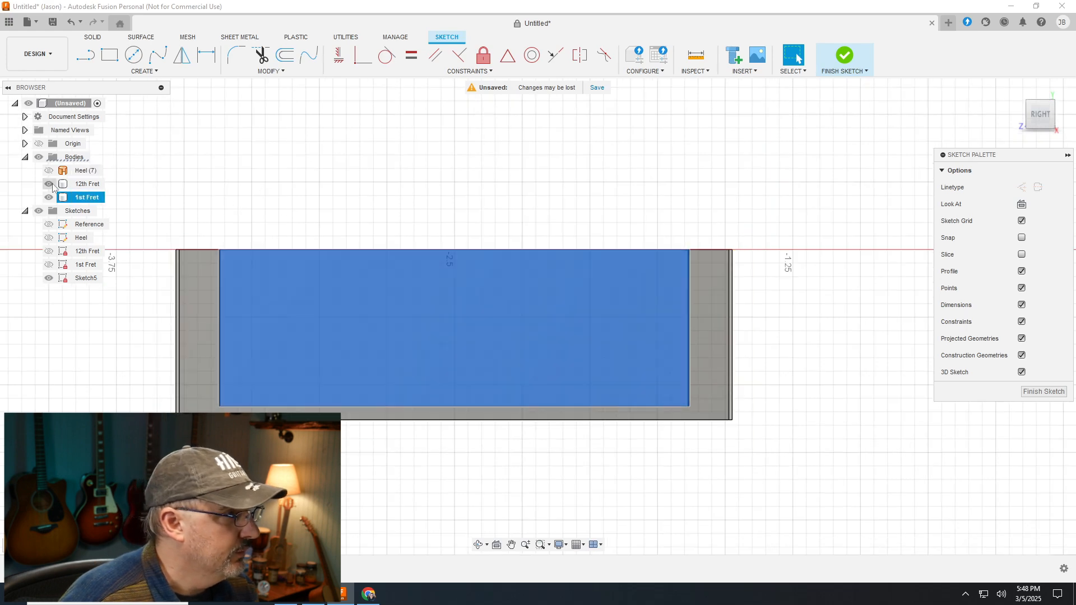
click(49, 184)
scroll(196, 363, down, 1)
scroll(219, 308, up, 5)
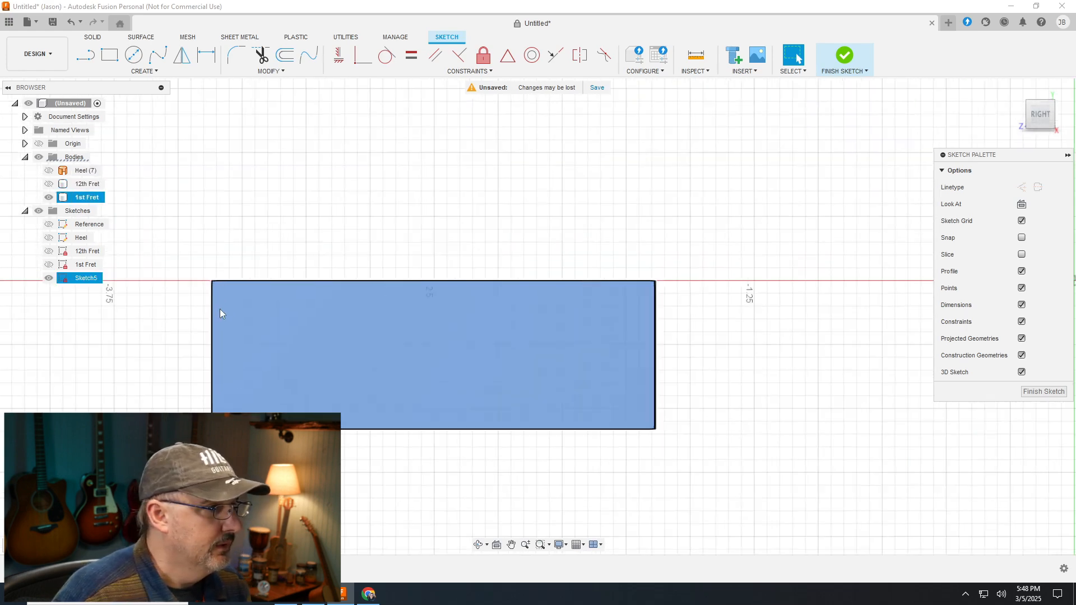
click(235, 194)
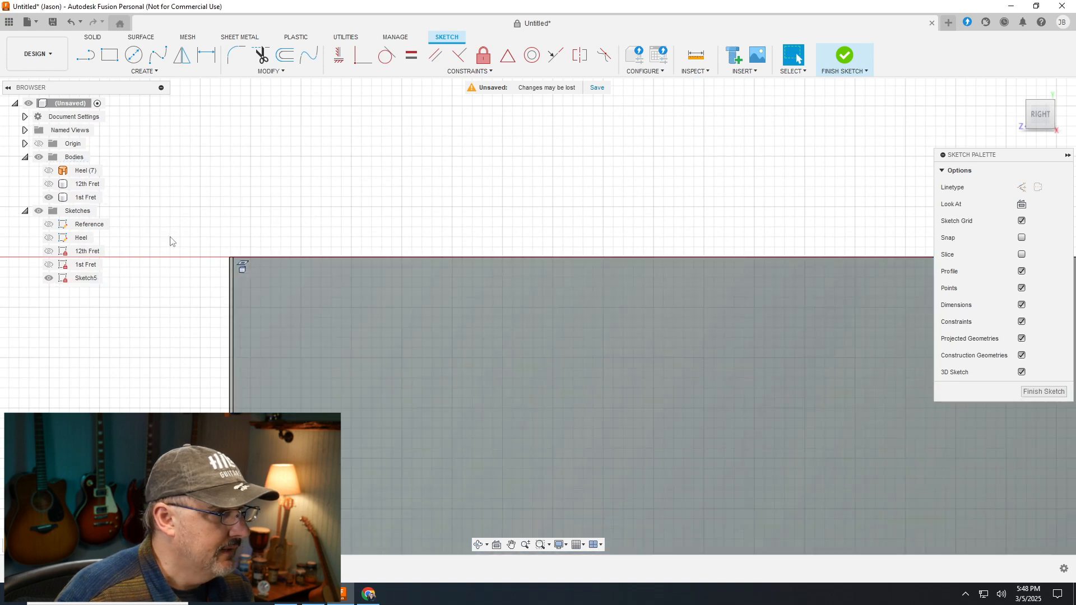
Start a fit point spline at one upper corner of the 1st Fret end face, placing its second point lower down just inside the adjacent side edge
scroll(172, 331, up, 2)
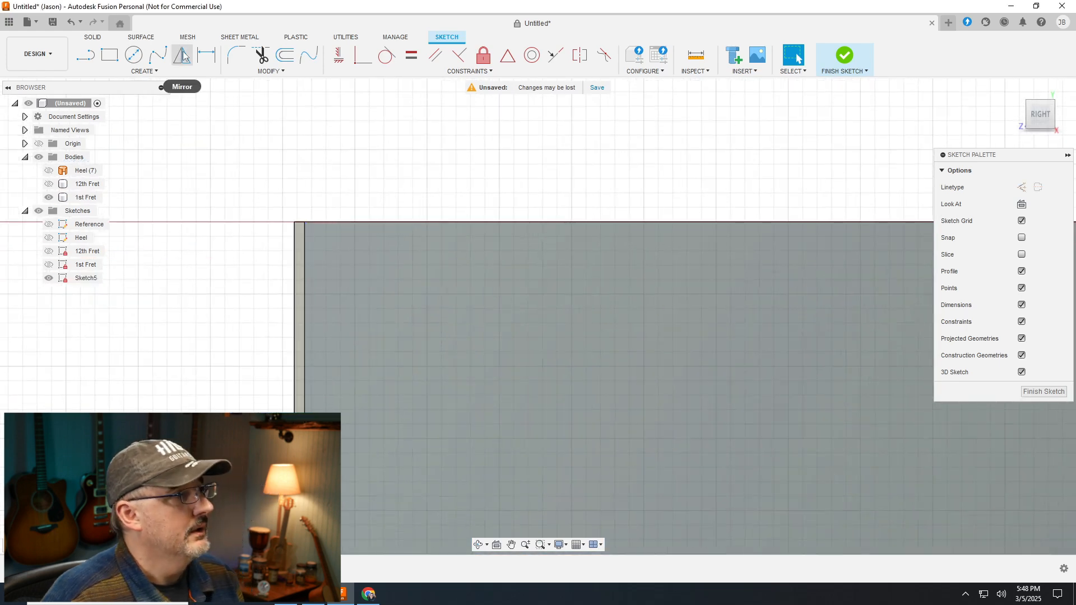
click(155, 56)
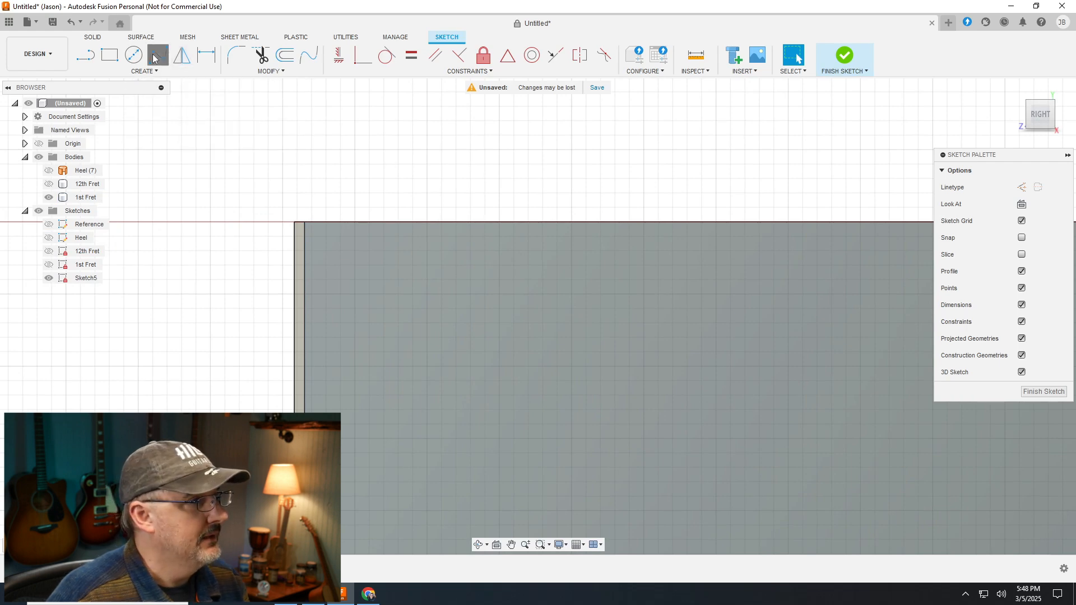
scroll(327, 235, up, 3)
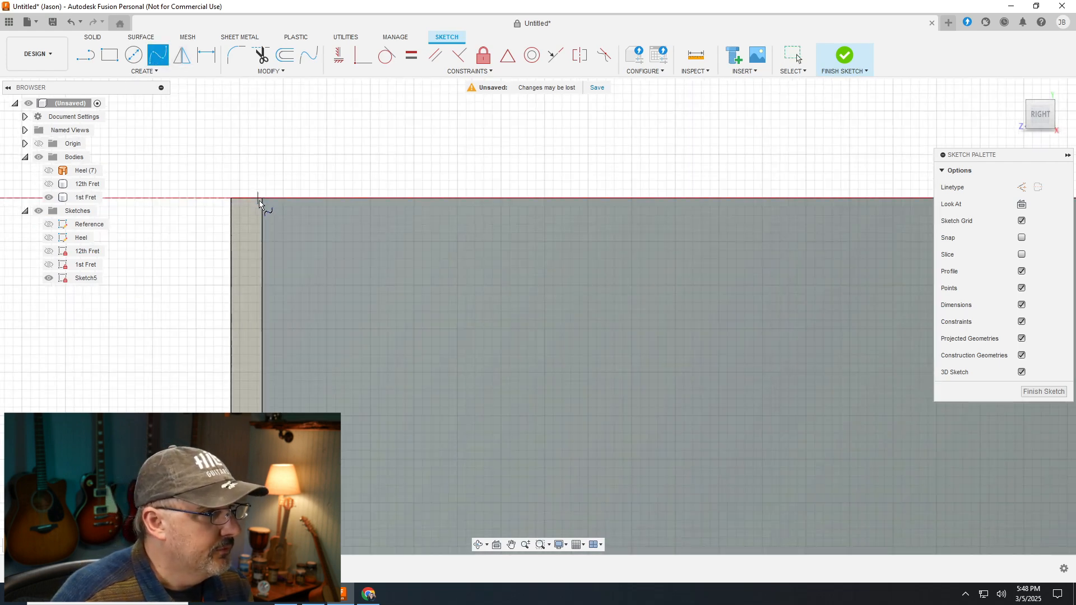
click(262, 199)
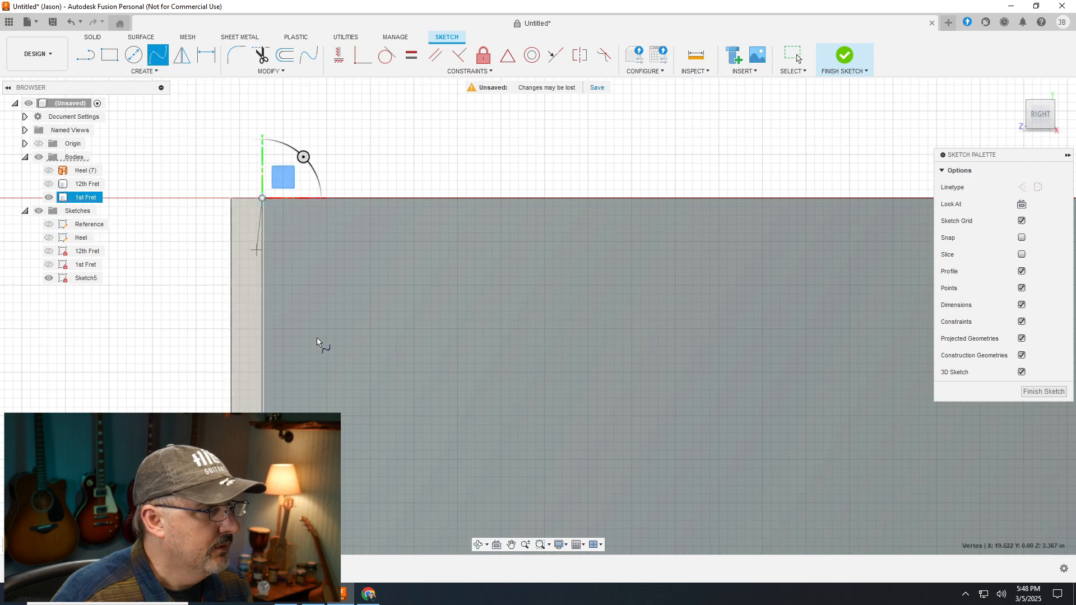
scroll(235, 168, down, 3)
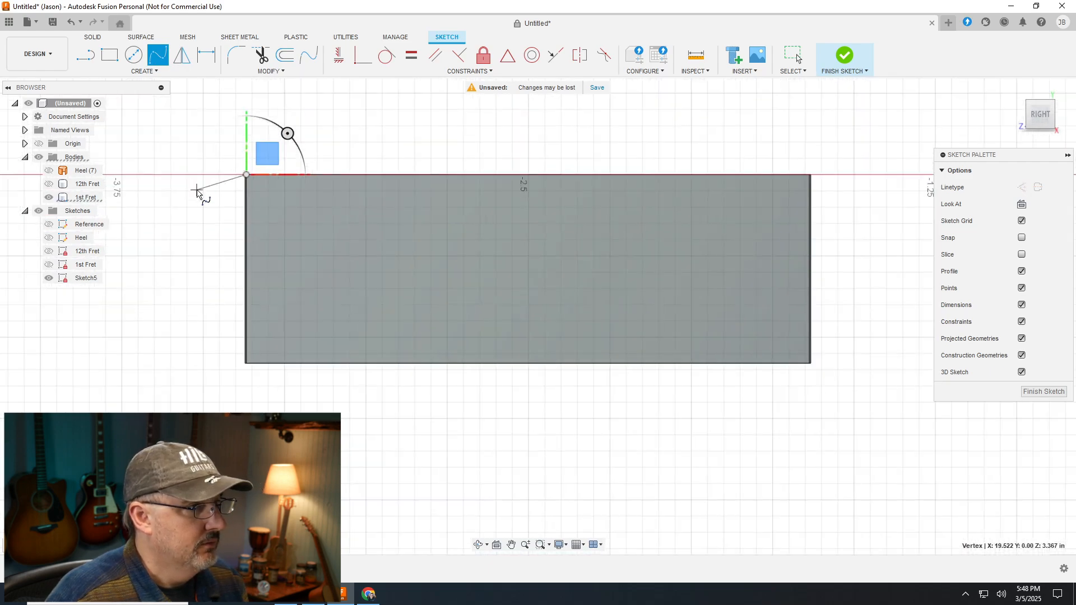
scroll(480, 233, up, 3)
scroll(257, 228, down, 4)
scroll(325, 230, up, 2)
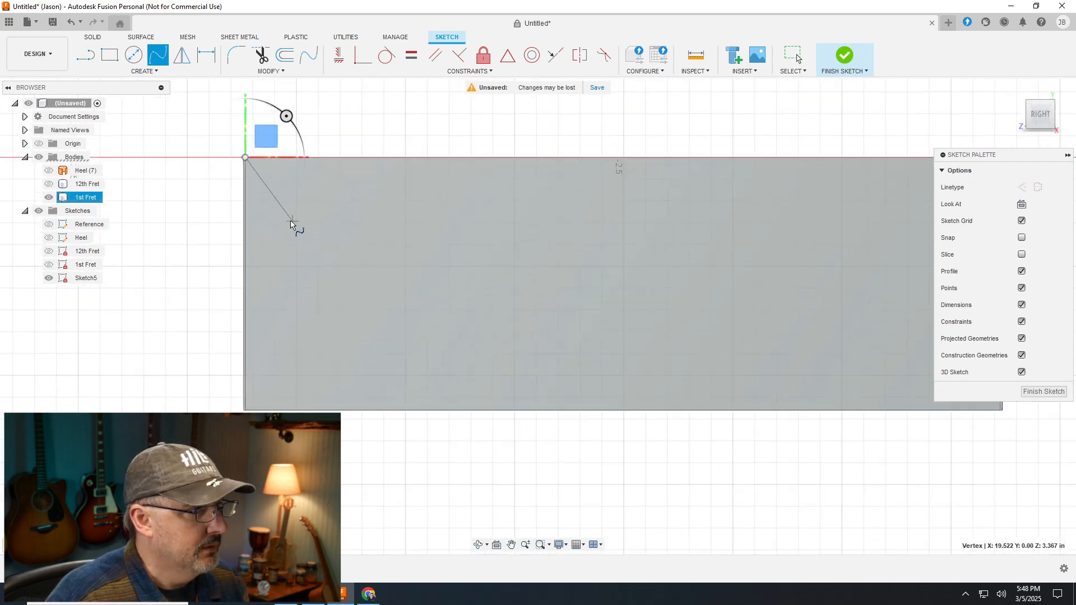
click(258, 230)
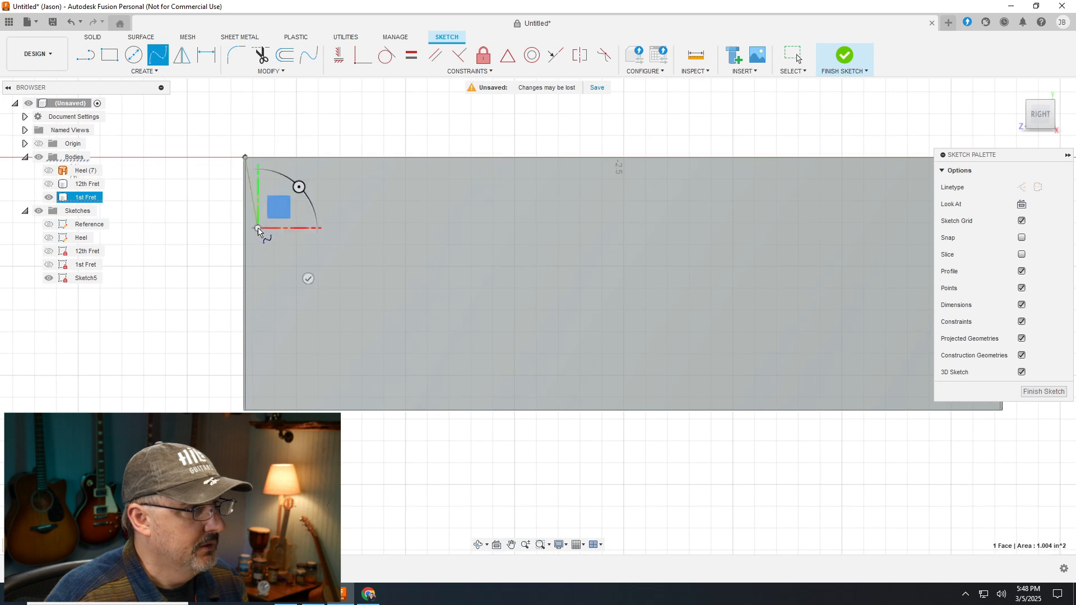
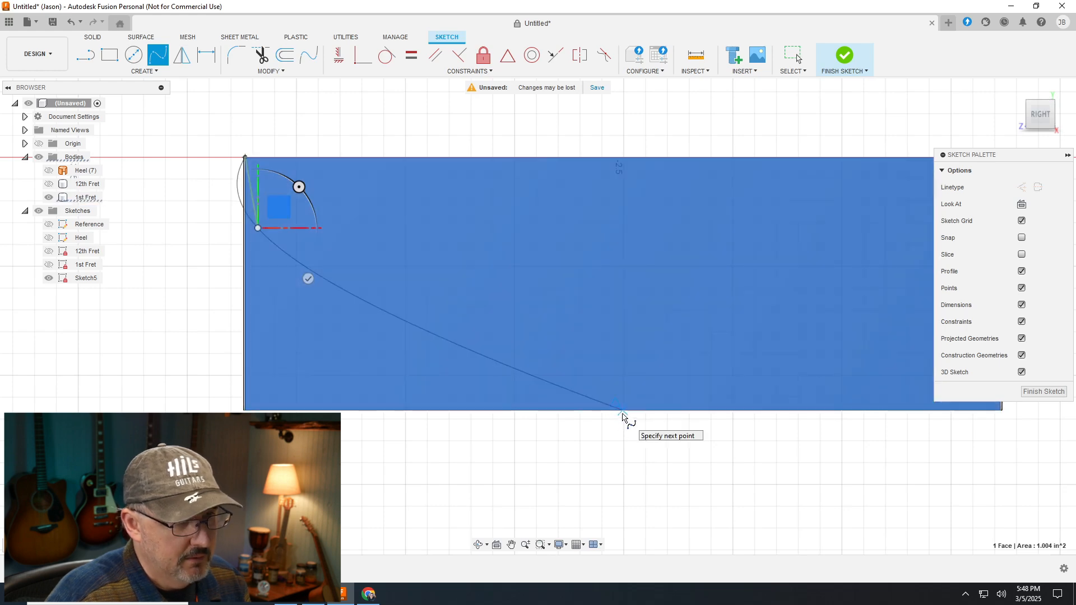
Continue the spline through the bottom edge's midpoint and a point near the opposite side, ending it at the other upper corner
scroll(622, 415, up, 2)
scroll(620, 404, up, 3)
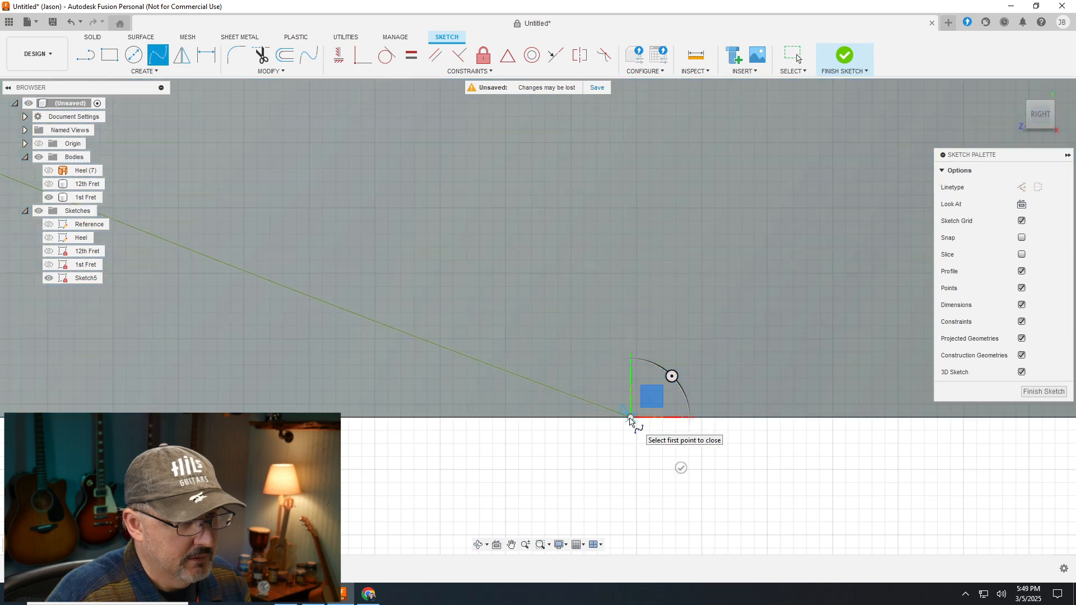
scroll(629, 421, down, 3)
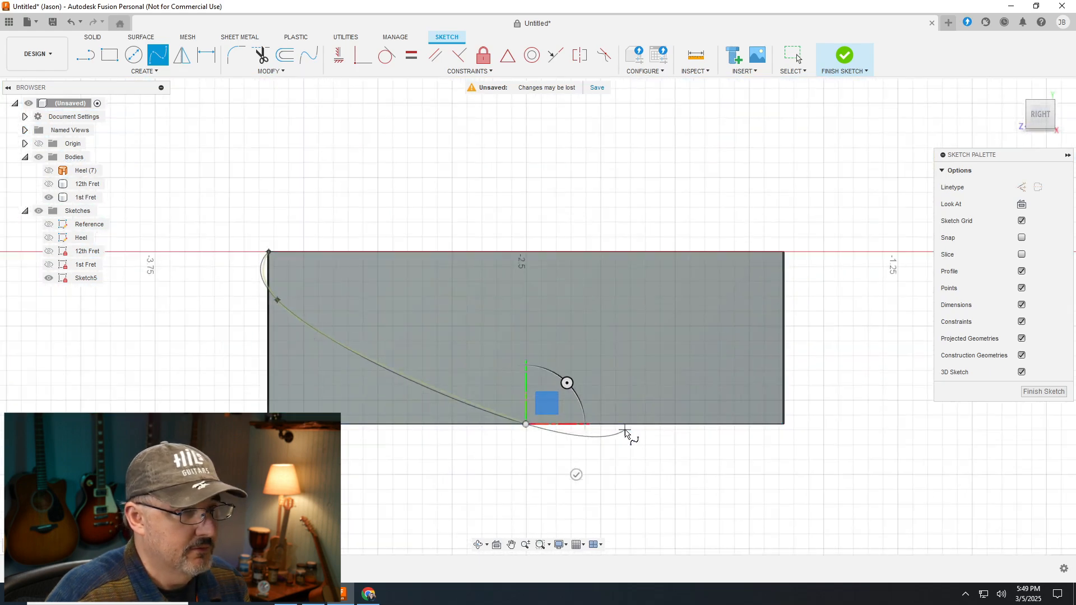
scroll(775, 300, up, 3)
scroll(723, 305, down, 3)
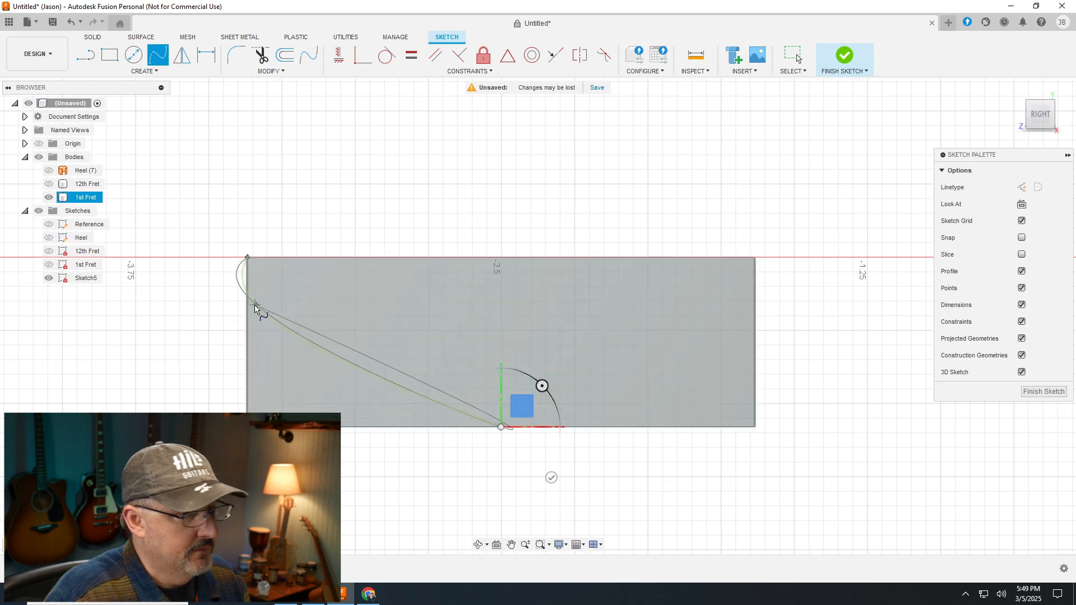
click(255, 307)
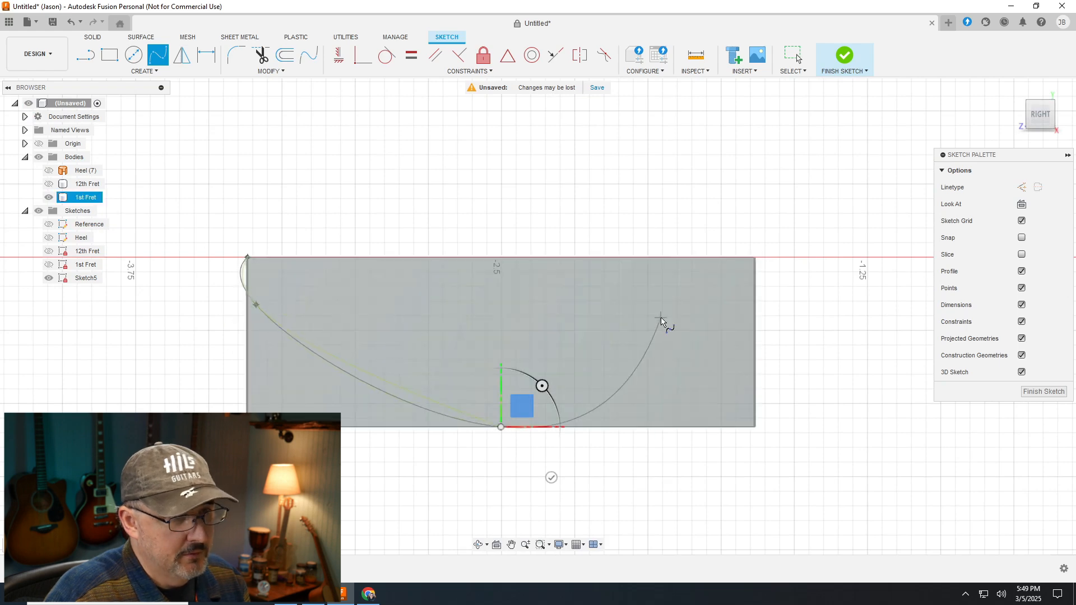
click(741, 312)
key(Escape)
click(743, 305)
scroll(728, 267, up, 6)
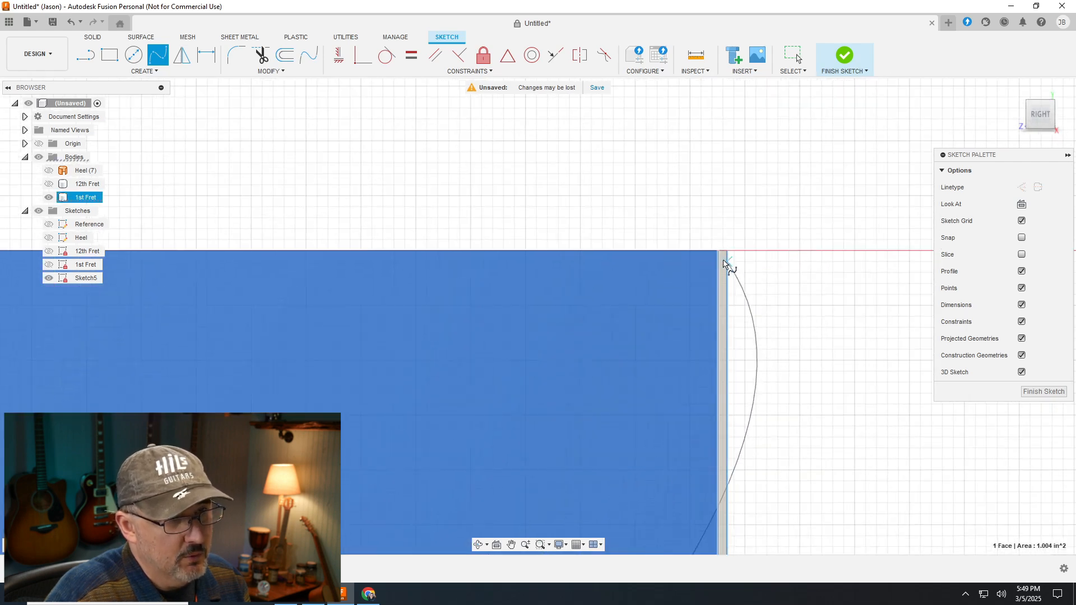
click(718, 251)
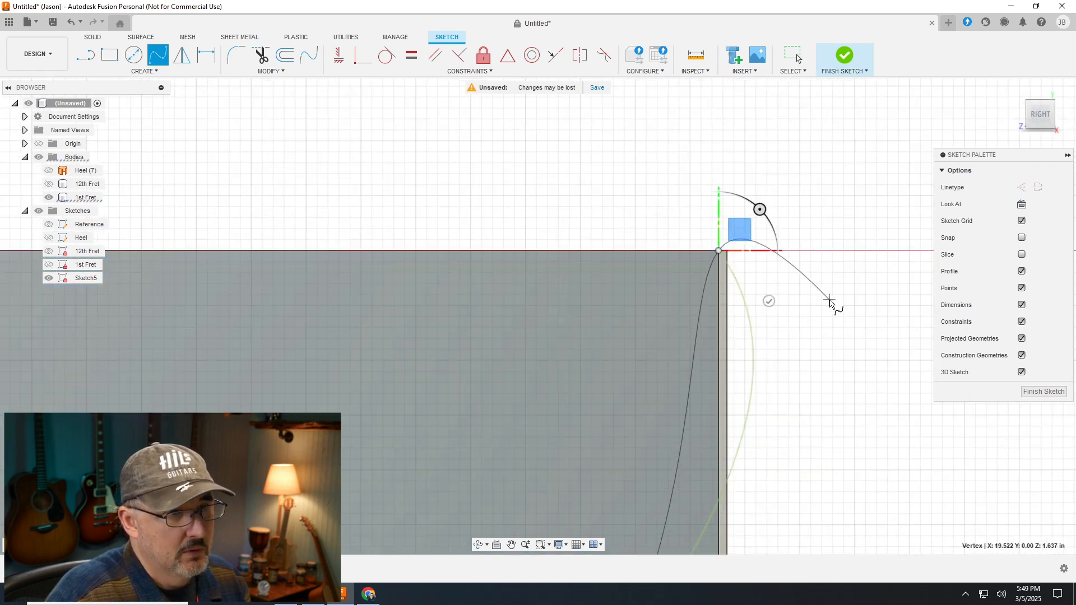
right_click(833, 306)
click(861, 301)
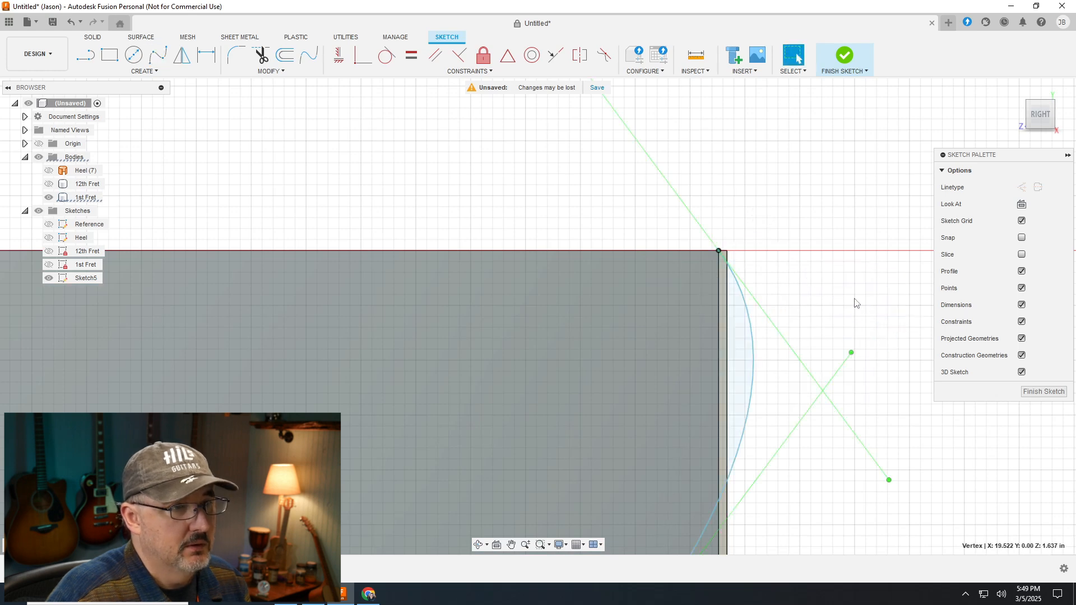
Align the tangent handle at the spline's right upper endpoint vertically with the face's side edge
scroll(728, 314, down, 5)
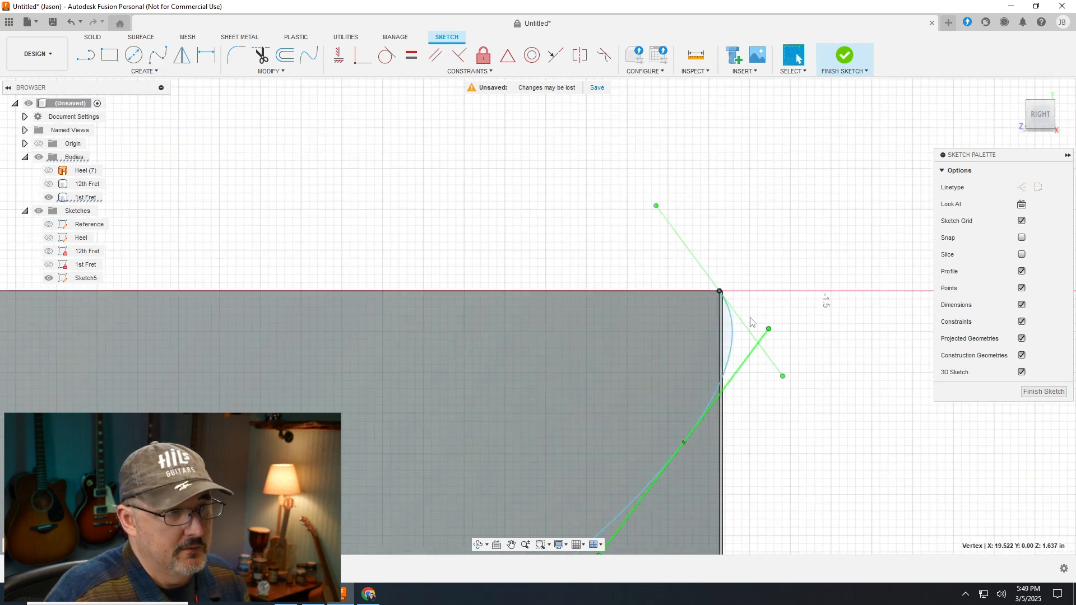
scroll(784, 388, up, 3)
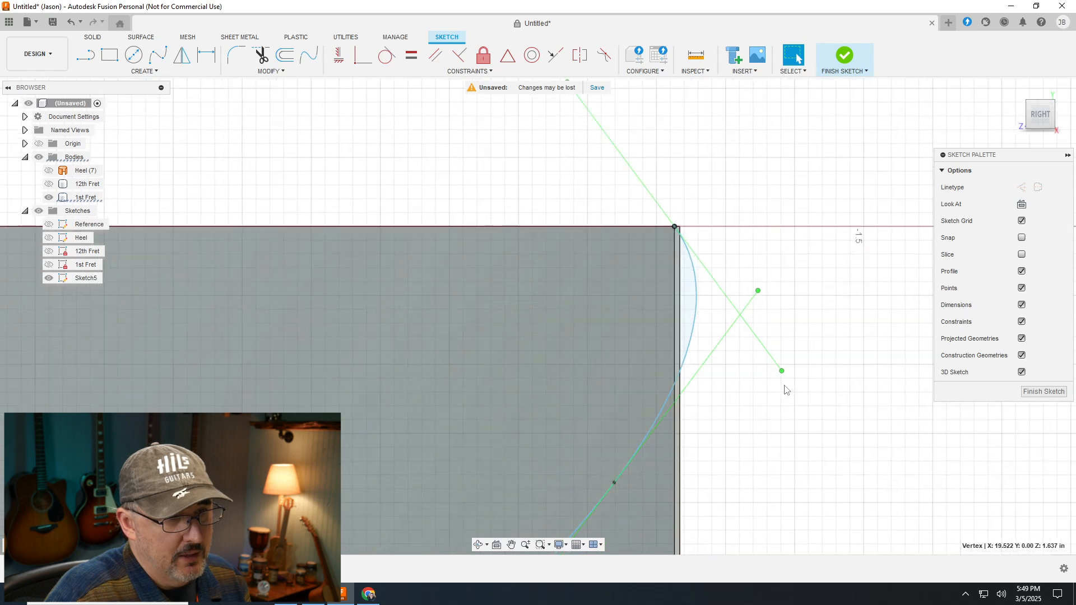
click(676, 233)
mouse_move(782, 372)
mouse_down()
mouse_move(679, 356)
mouse_move(674, 314)
mouse_up()
scroll(840, 345, down, 2)
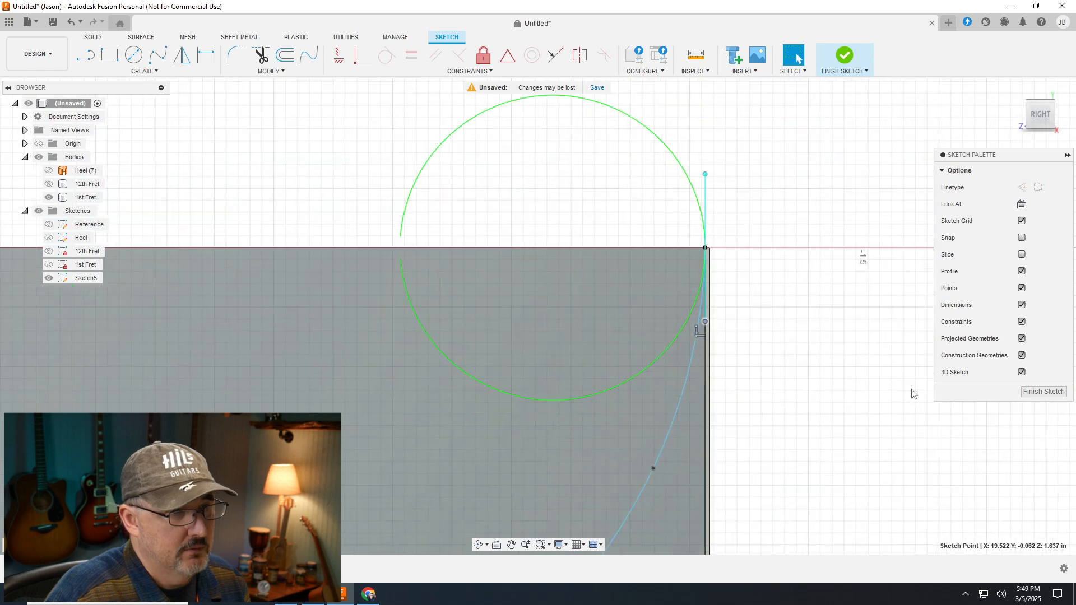
Align the tangent handle at the spline's left upper endpoint vertically with the face's side edge
scroll(912, 394, down, 5)
scroll(229, 306, up, 4)
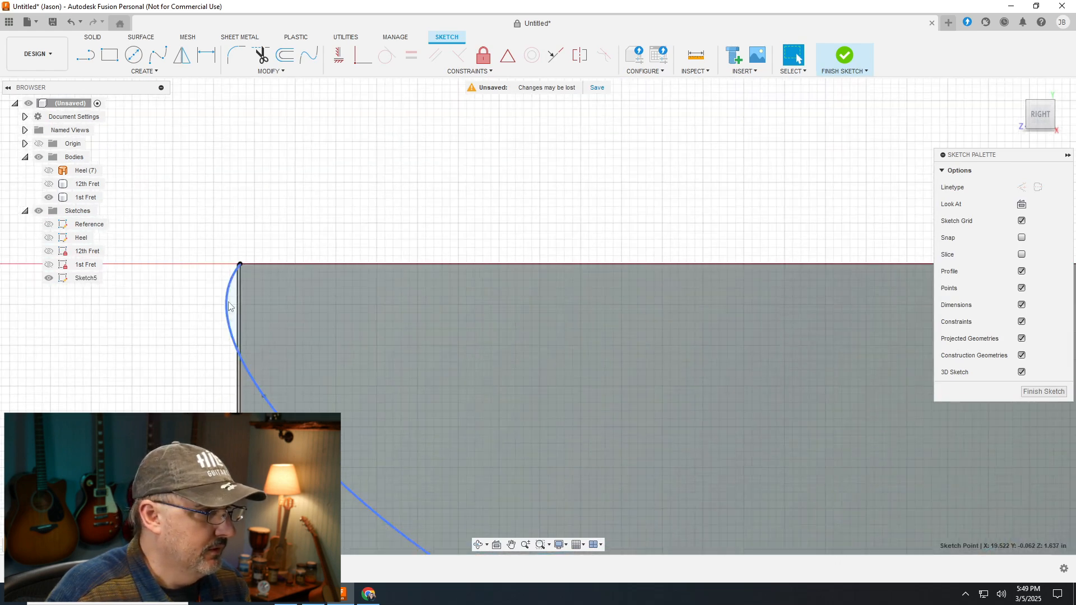
click(240, 271)
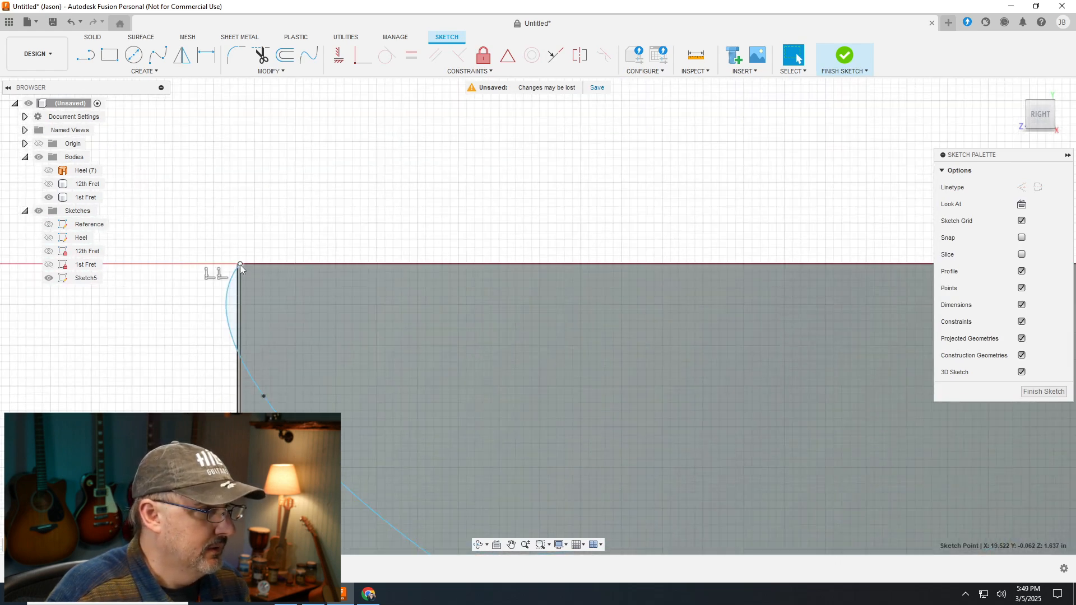
click(240, 265)
drag(168, 349, 241, 353)
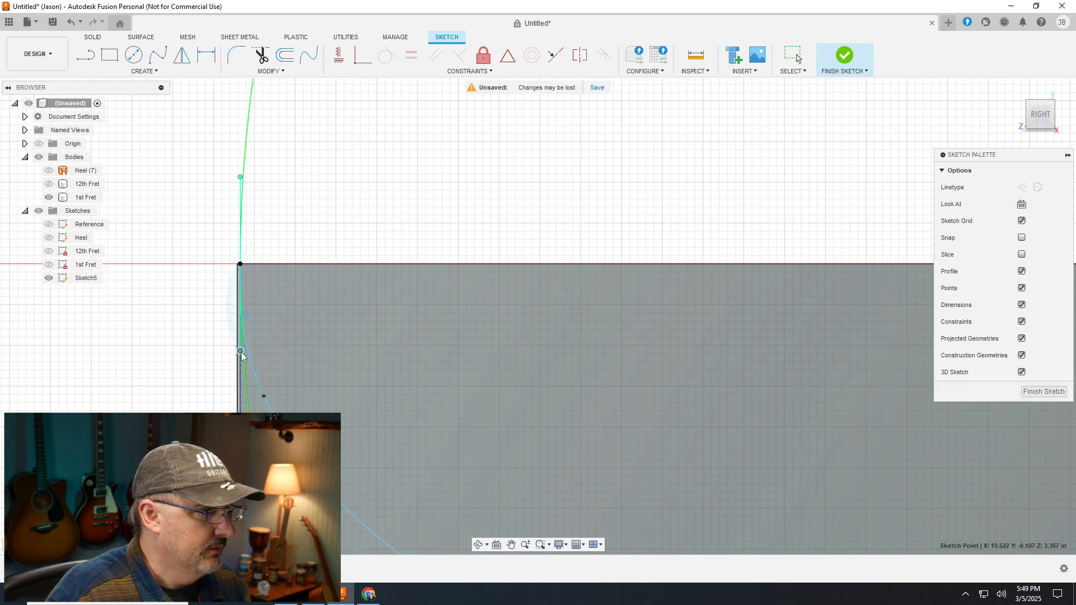
scroll(200, 340, down, 6)
scroll(227, 365, up, 3)
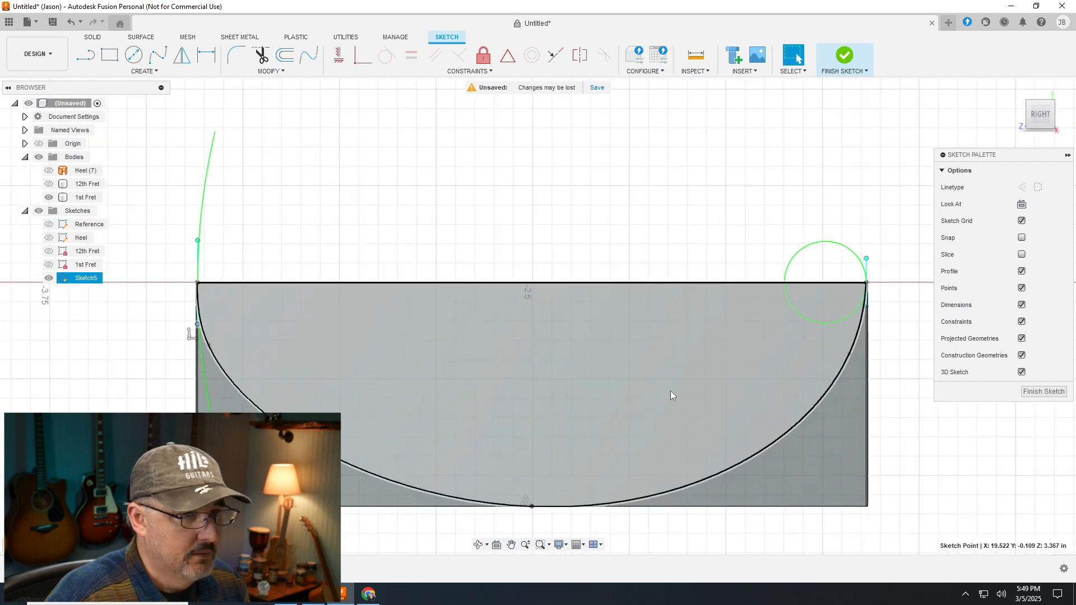
Adjust the two intermediate side fit points of the spline to even out the neck profile's shoulders
scroll(547, 382, down, 2)
scroll(729, 389, up, 1)
click(775, 359)
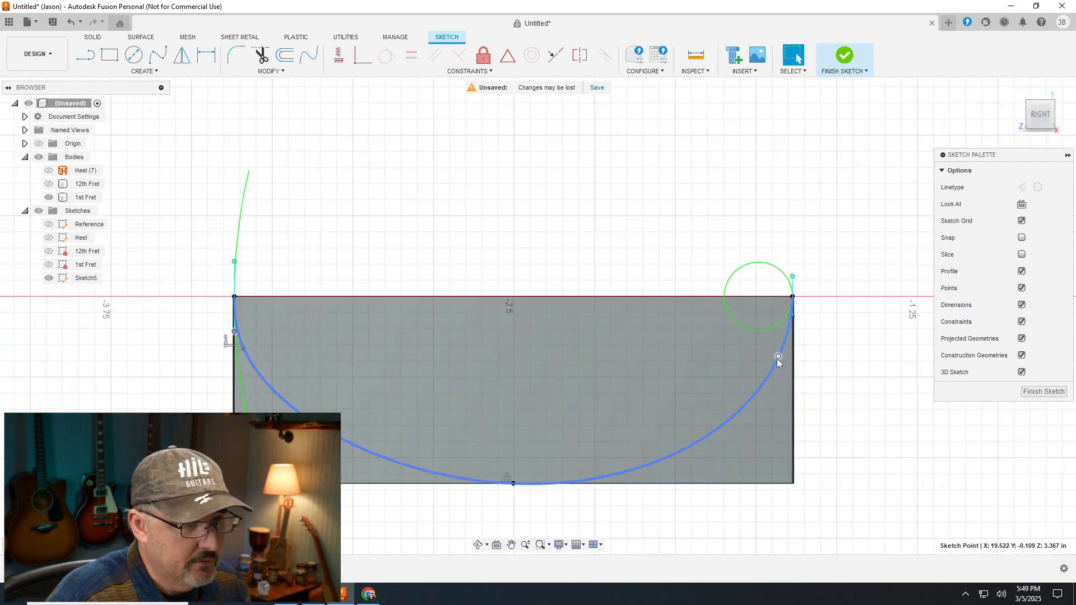
drag(771, 358, 768, 363)
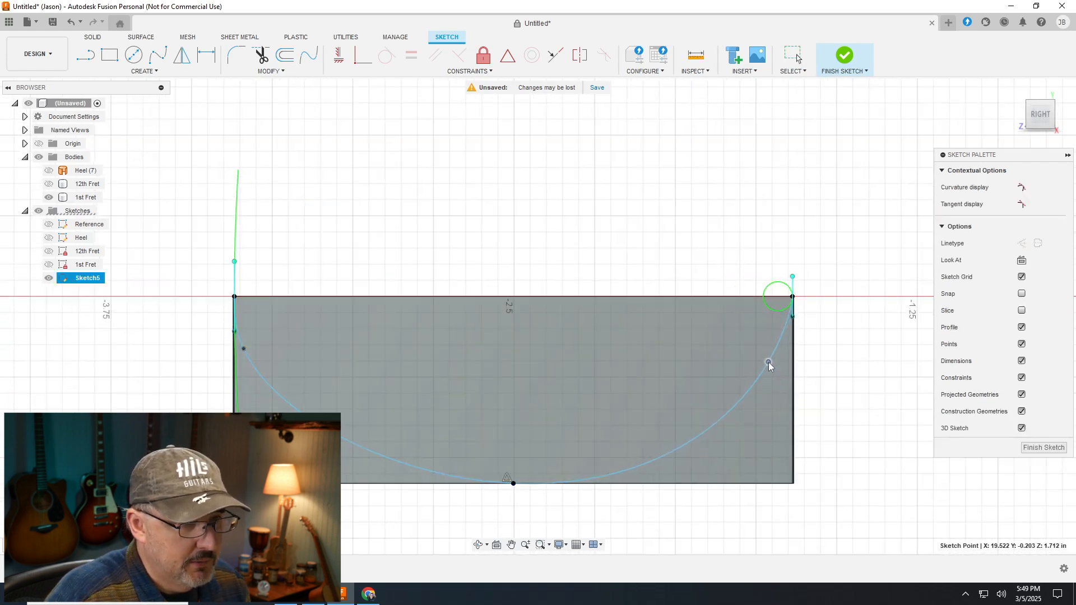
click(250, 354)
drag(251, 355, 250, 358)
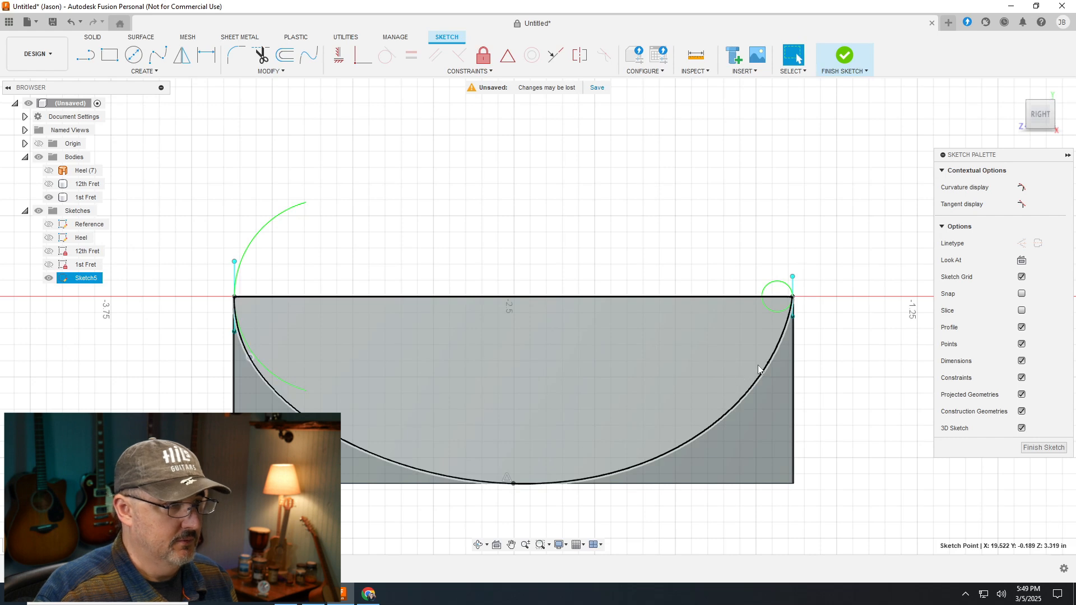
click(761, 368)
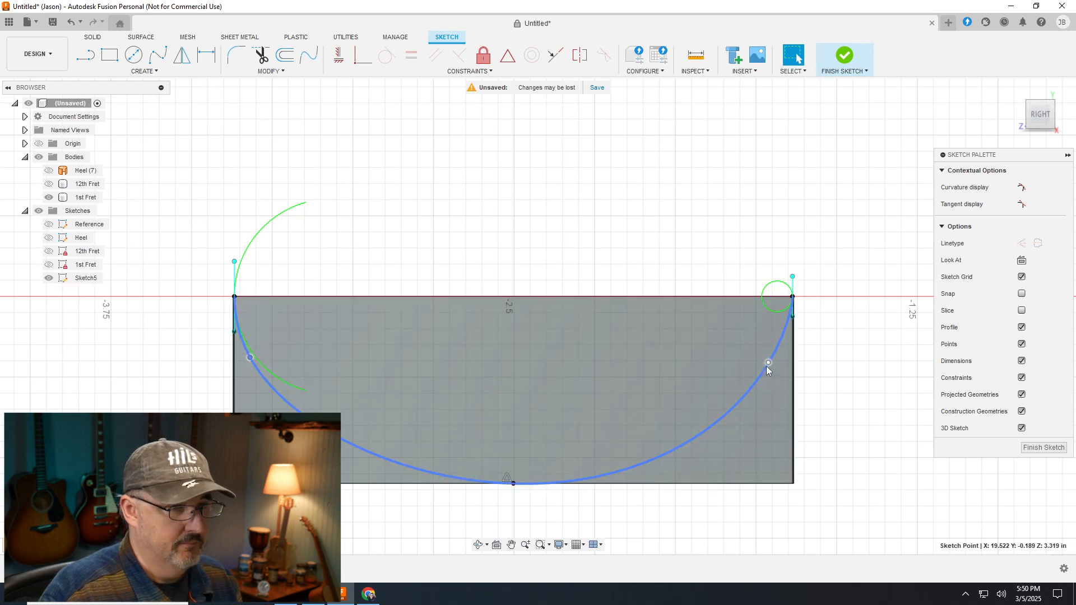
drag(763, 364, 768, 358)
Check the closed profile region under the spline and finish the sketch
click(845, 419)
click(609, 401)
scroll(528, 415, up, 3)
scroll(559, 523, down, 5)
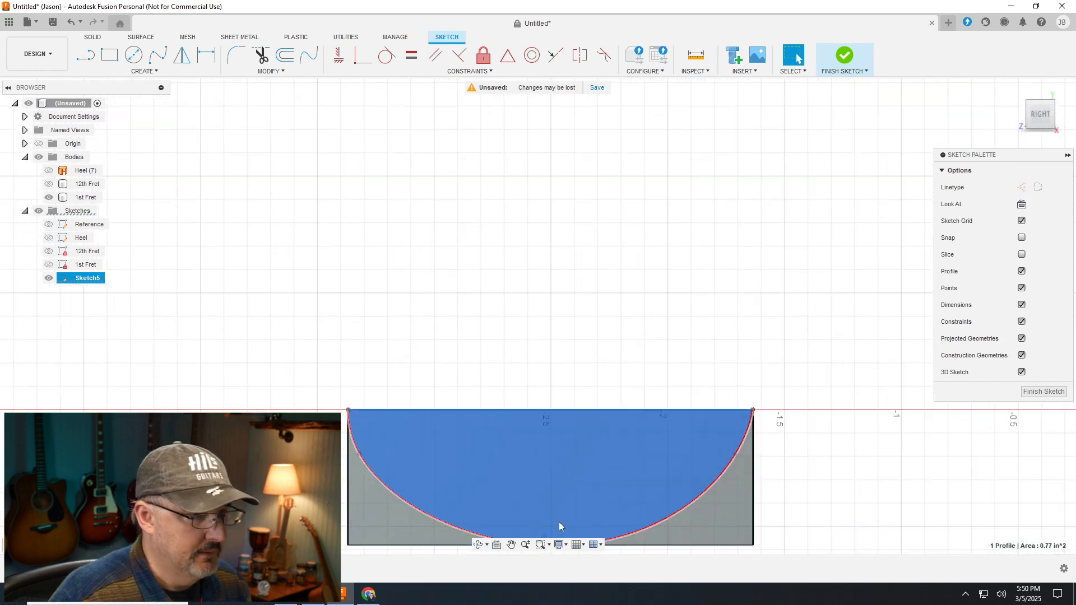
scroll(495, 259, down, 3)
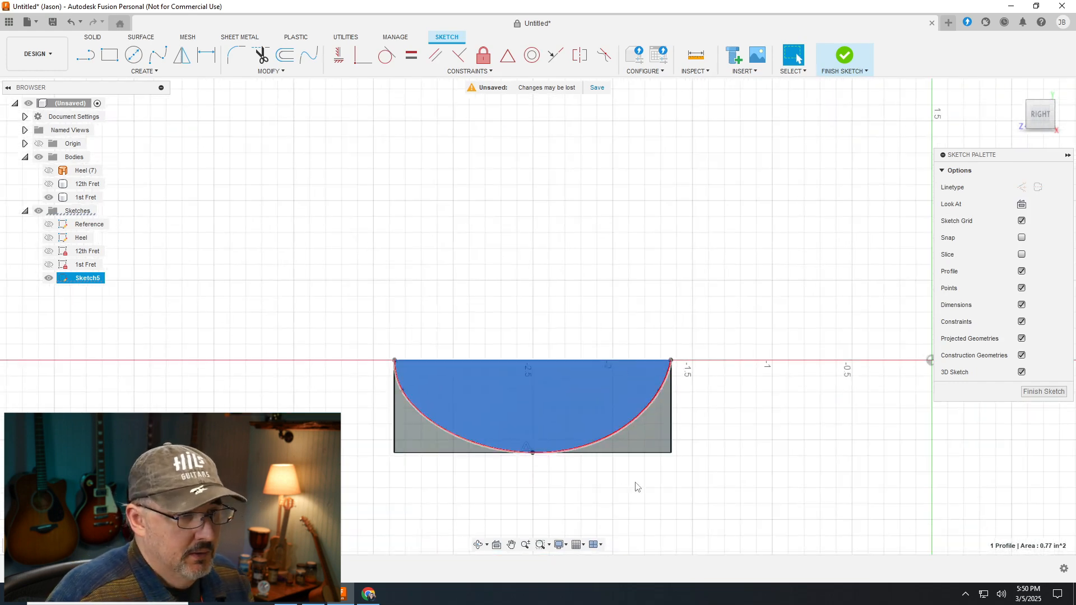
scroll(564, 435, up, 4)
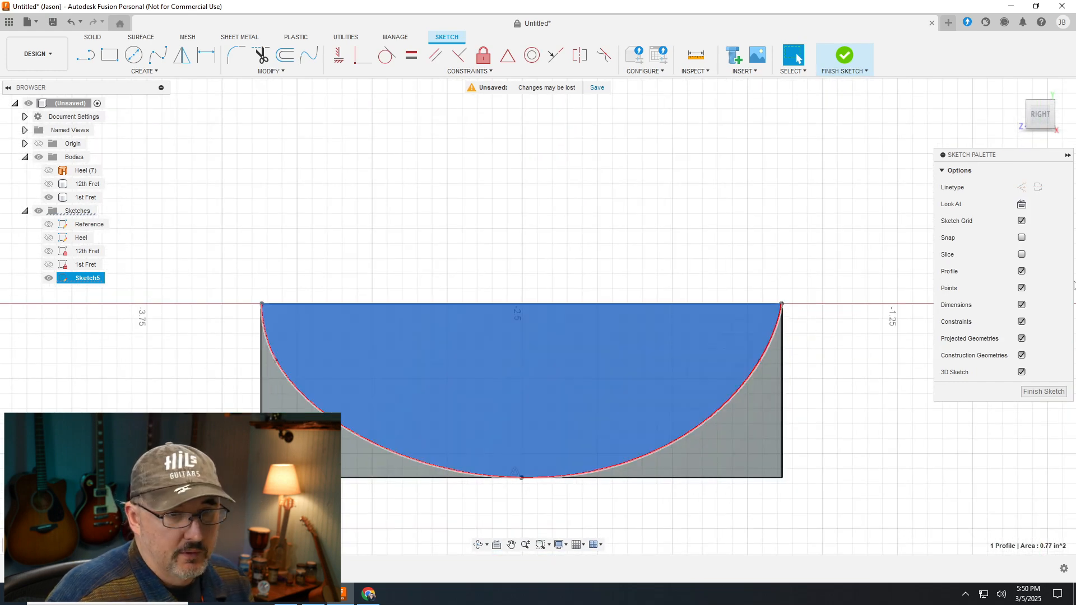
click(1042, 391)
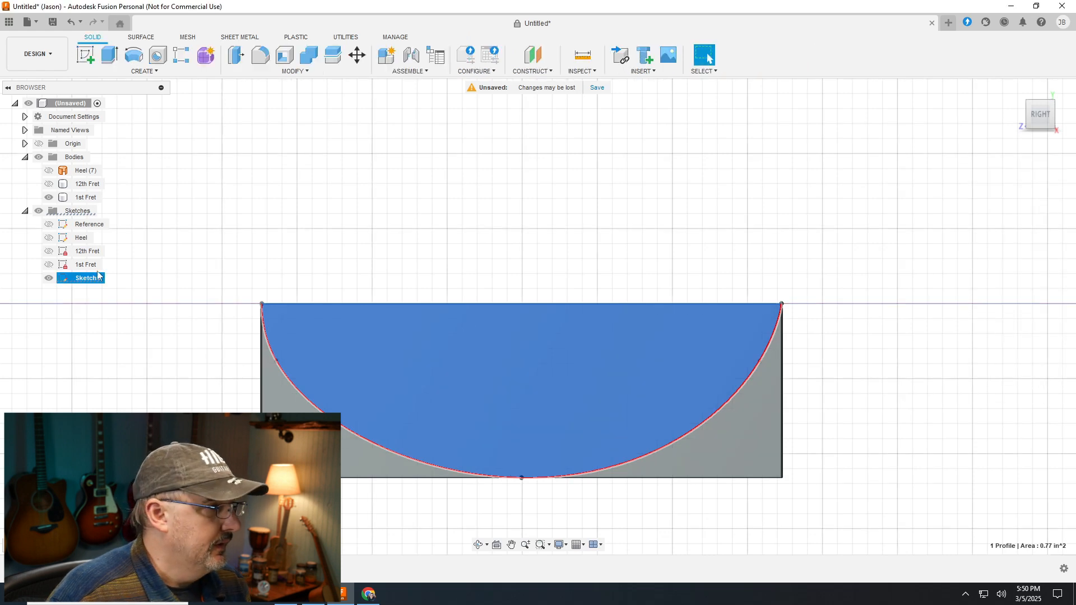
right_click(89, 279)
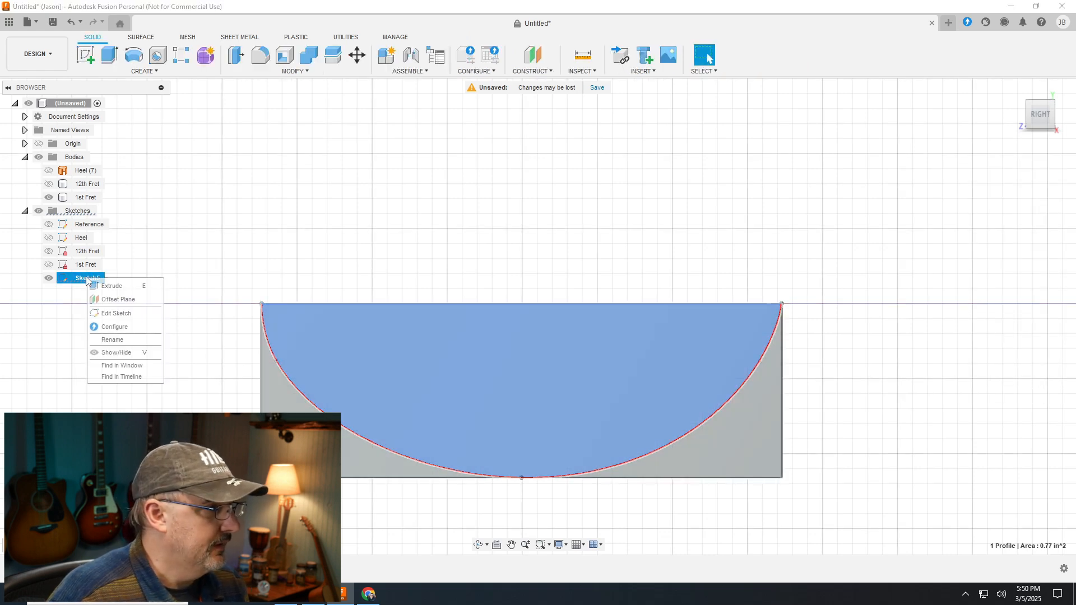
click(157, 340)
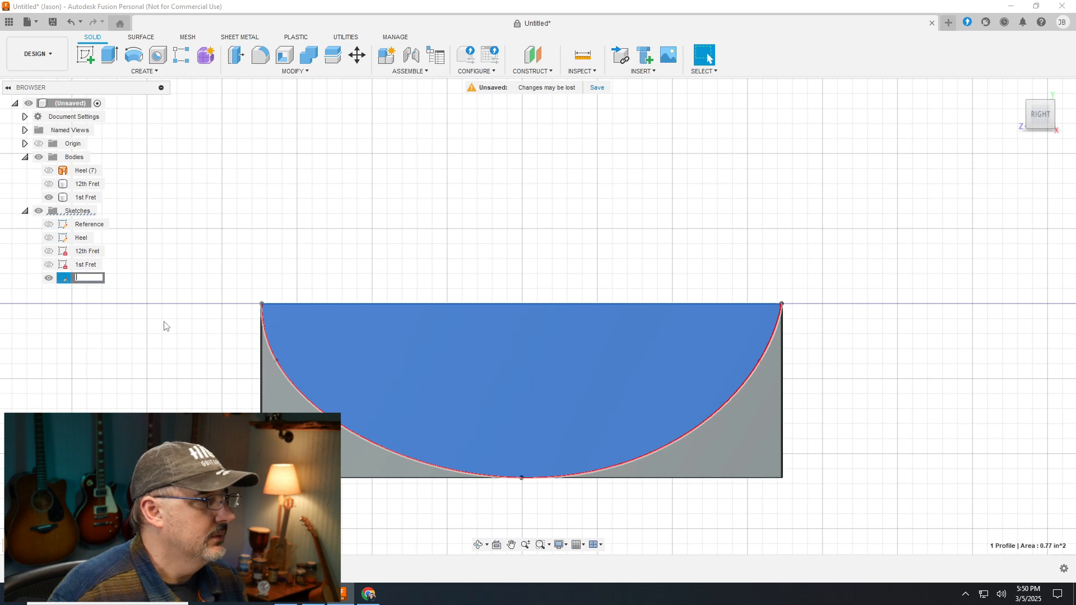
click(369, 128)
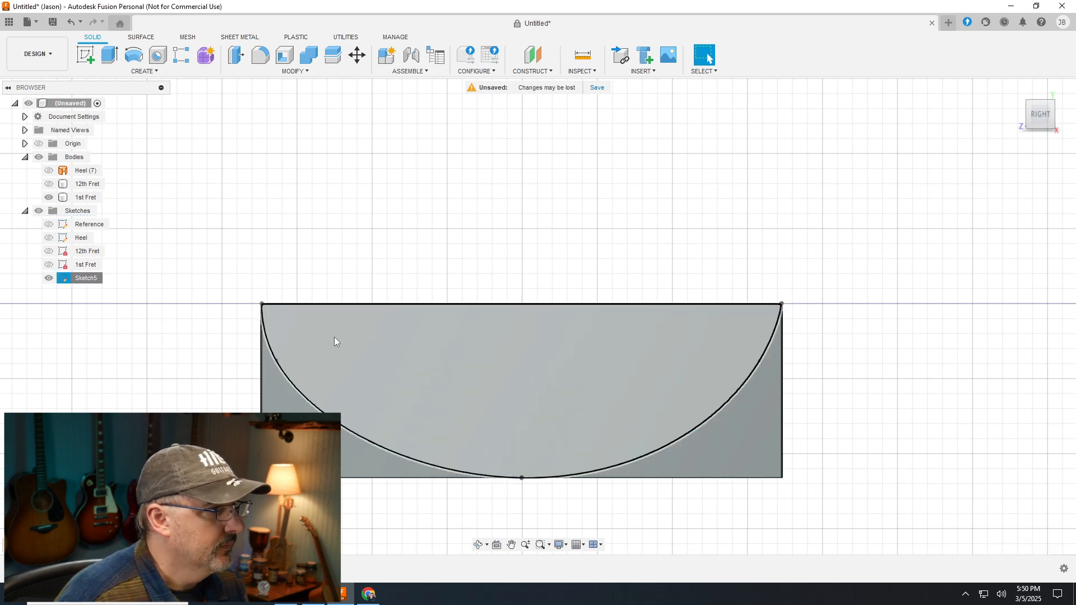
View the 1st Fret block and its neck profile sketch from an isometric angle
click(1042, 116)
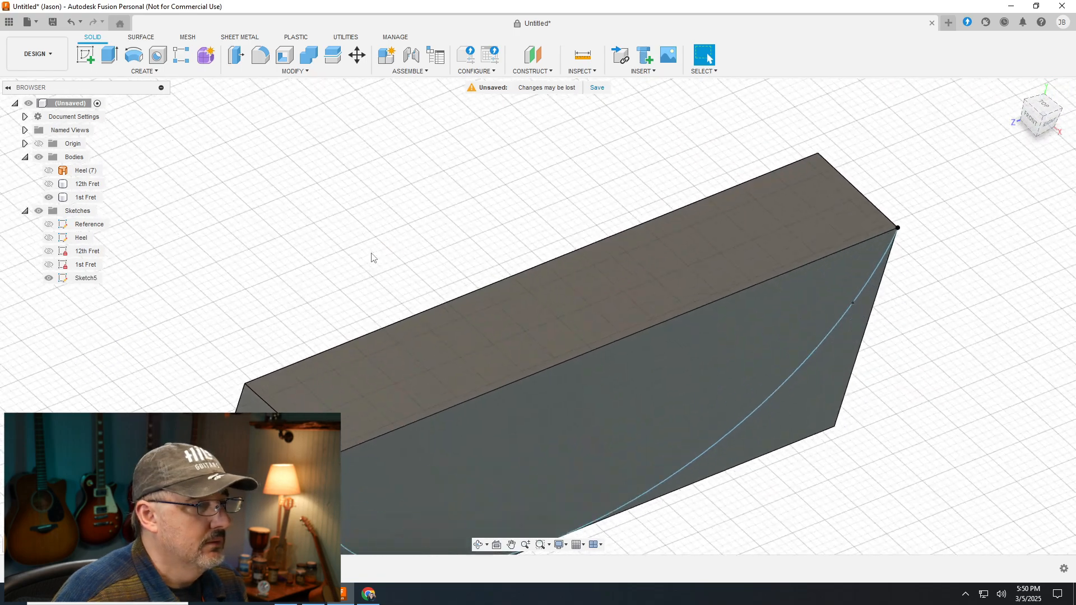
scroll(471, 364, down, 10)
scroll(281, 106, up, 3)
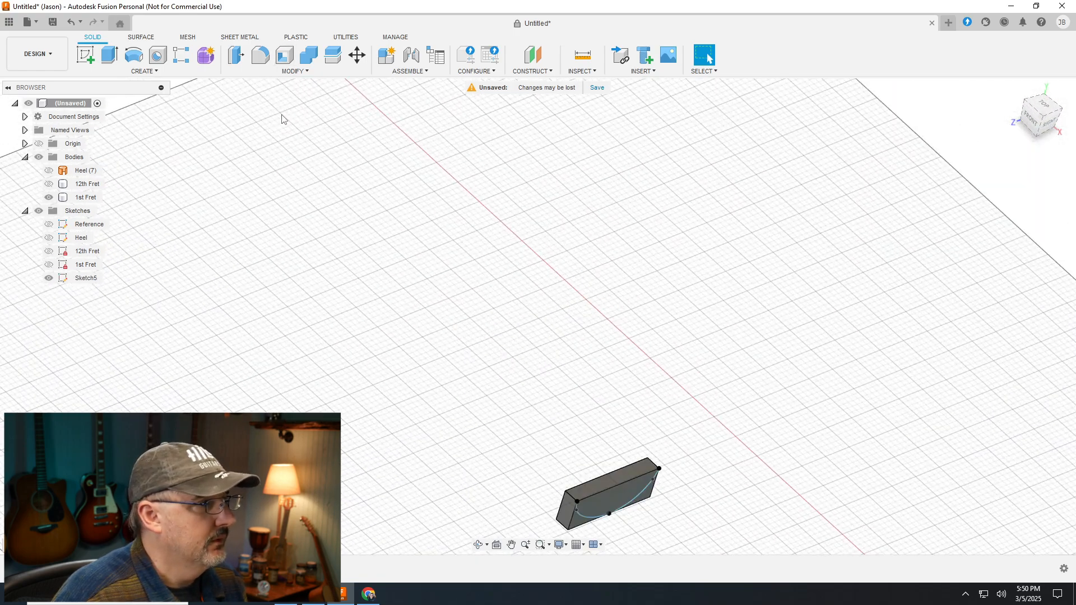
Rename the neck profile sketch on the 1st Fret block as "1st fret C"
click(58, 227)
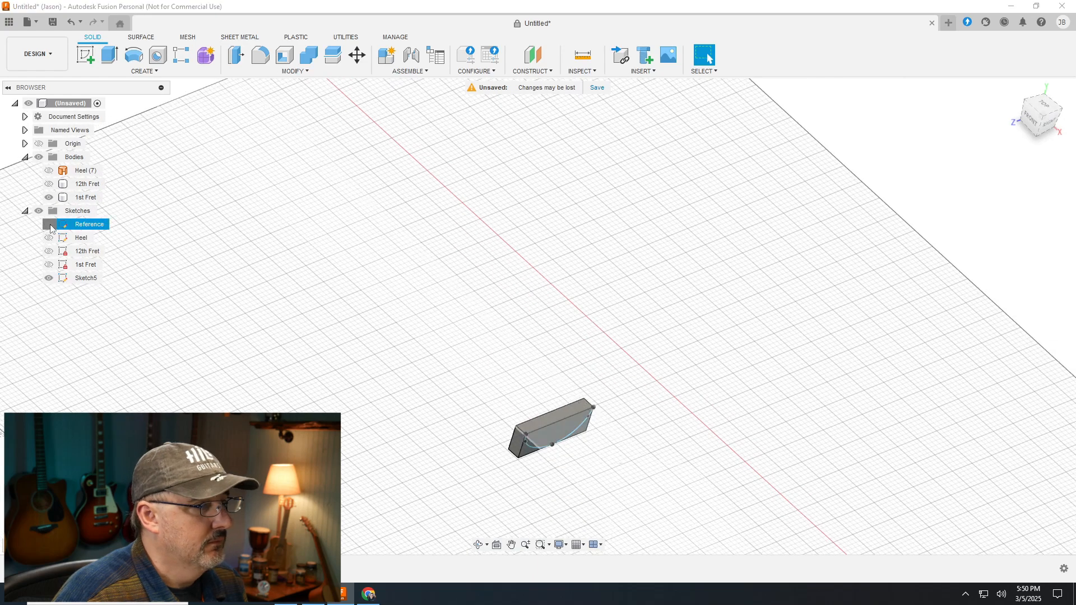
click(518, 380)
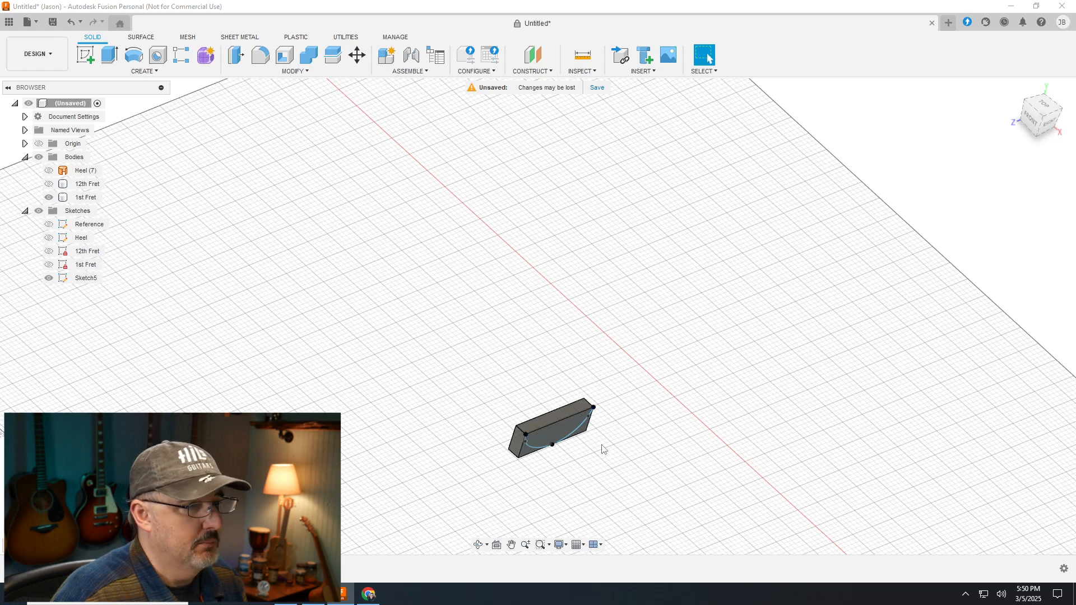
scroll(602, 448, up, 6)
click(433, 379)
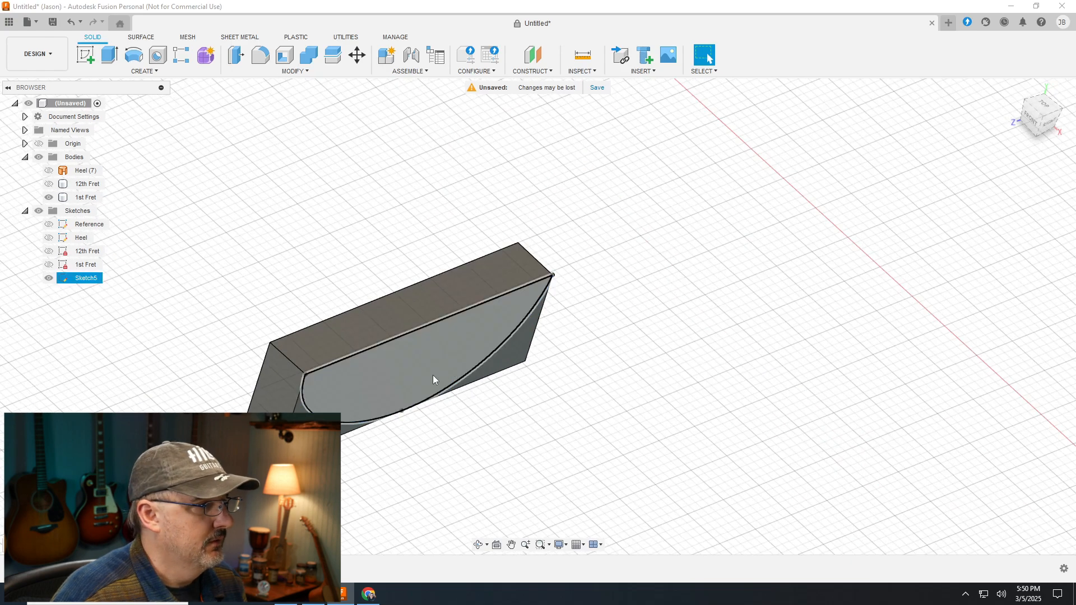
right_click(89, 277)
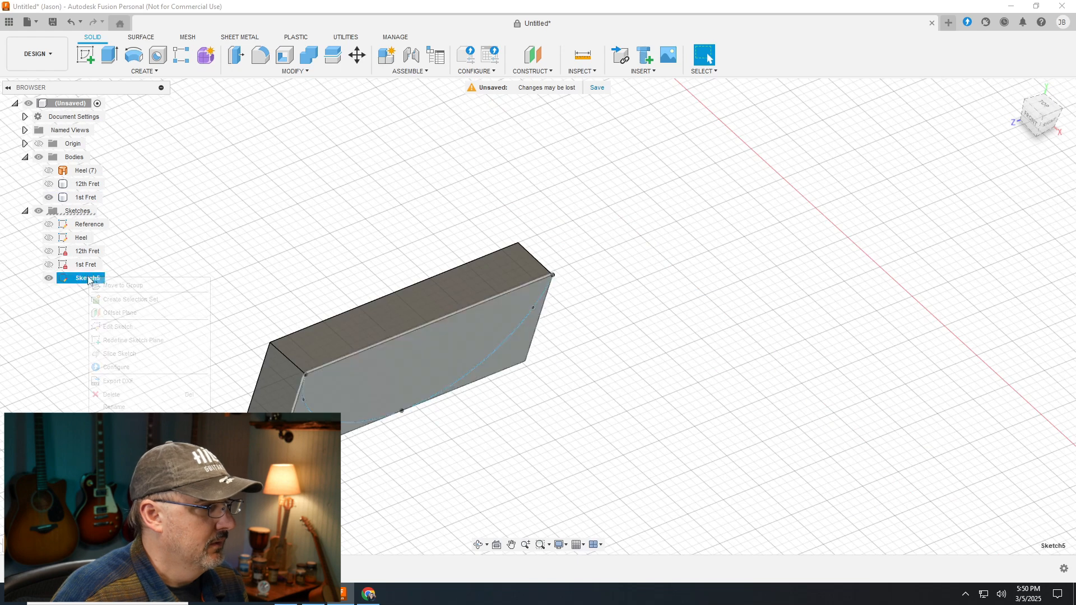
click(137, 407)
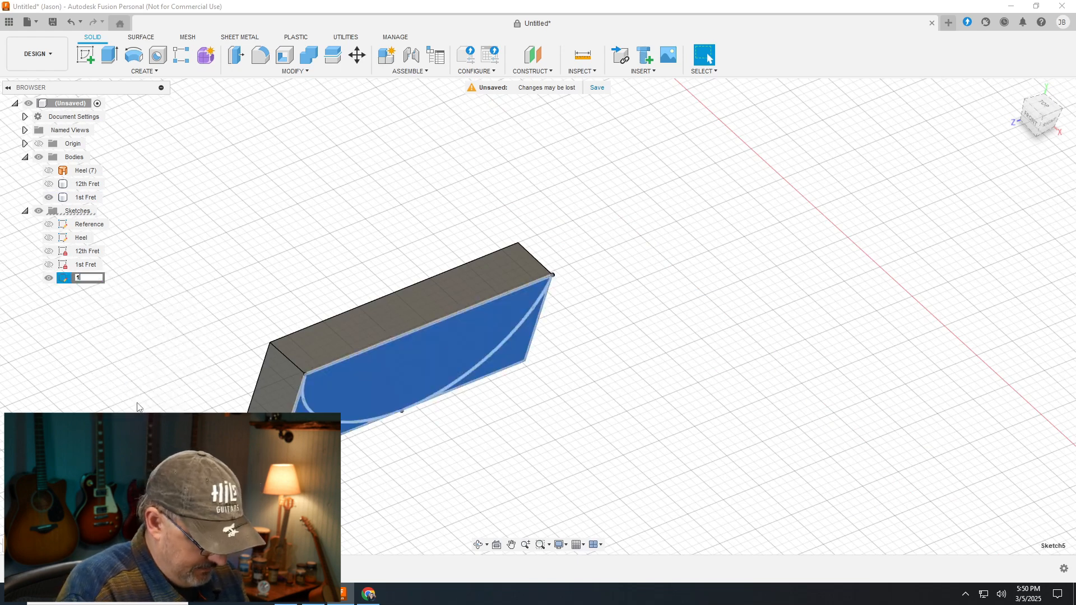
text(1st fret C)
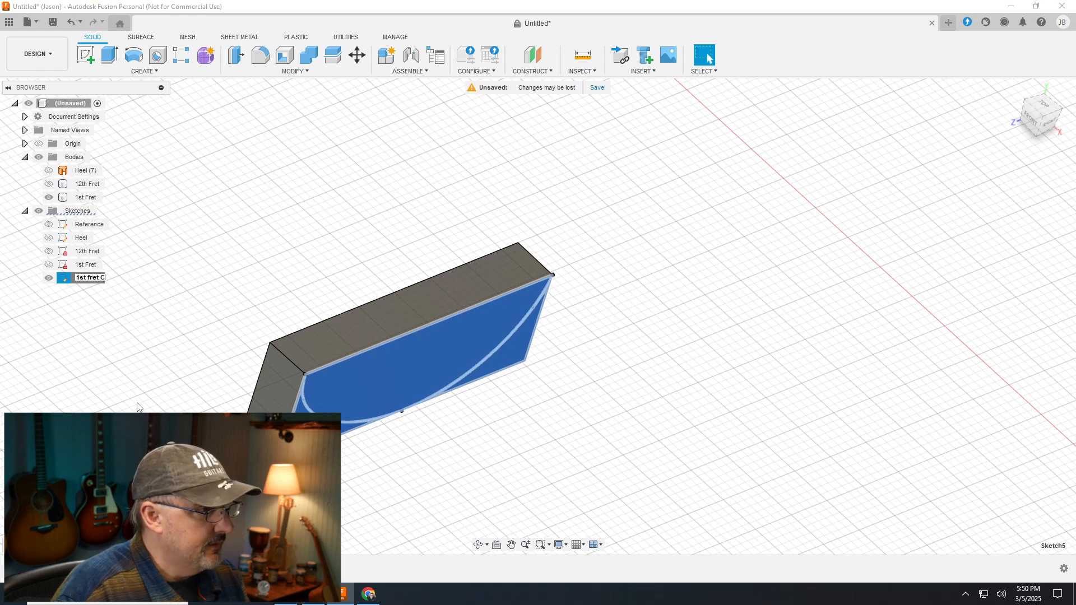
key(Return)
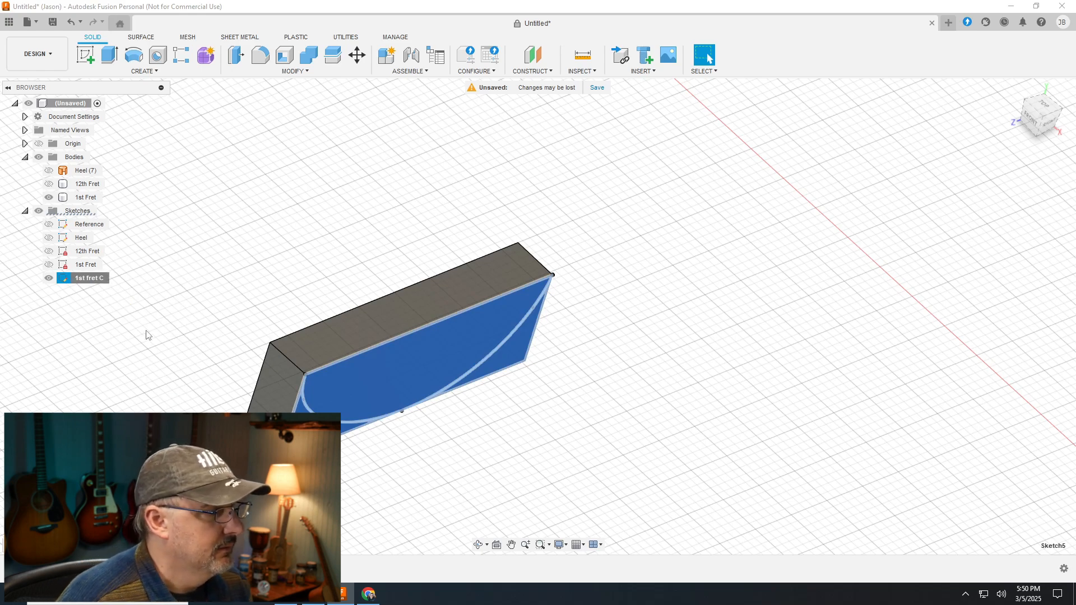
Show the 12th Fret body alongside the 1st Fret body and bring its left end face into view
scroll(291, 280, up, 3)
scroll(467, 293, down, 6)
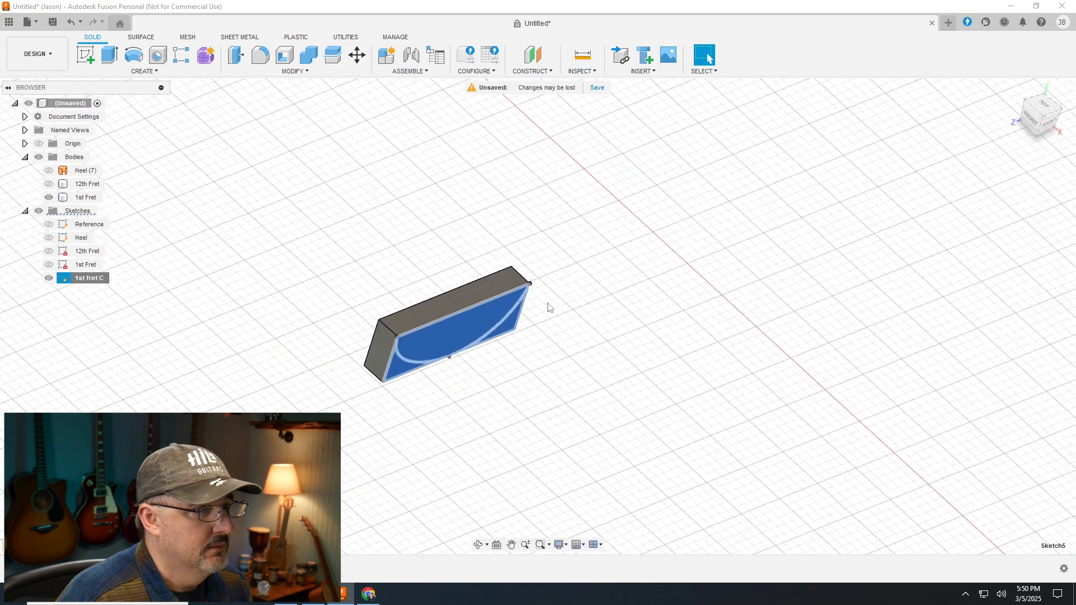
click(1041, 106)
scroll(528, 343, up, 3)
scroll(530, 346, down, 6)
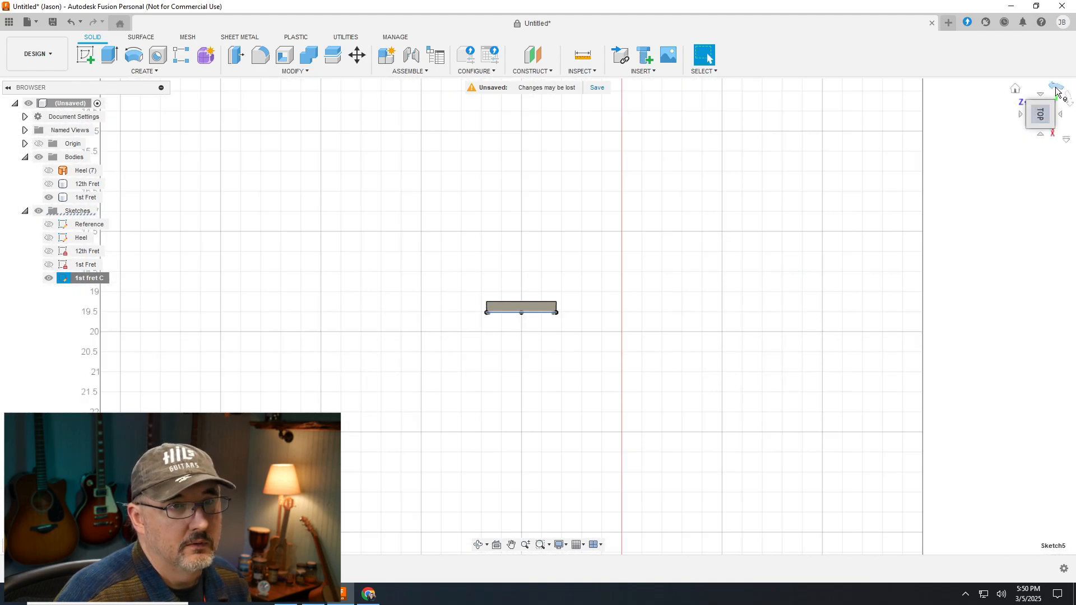
click(1056, 90)
scroll(922, 293, down, 4)
scroll(743, 344, up, 3)
scroll(507, 270, up, 3)
scroll(466, 298, down, 3)
scroll(774, 327, up, 2)
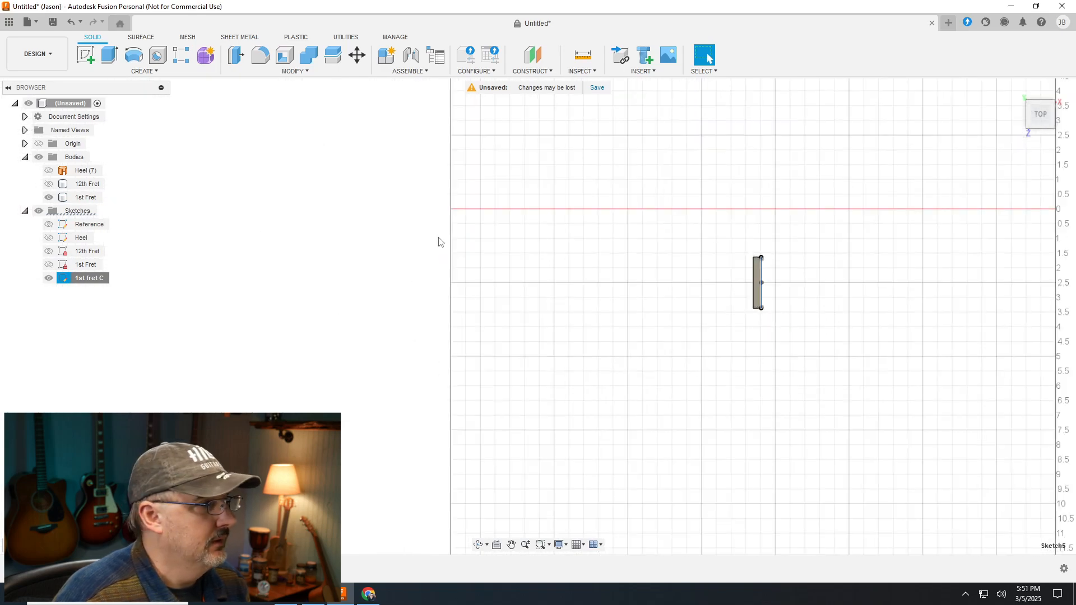
click(56, 188)
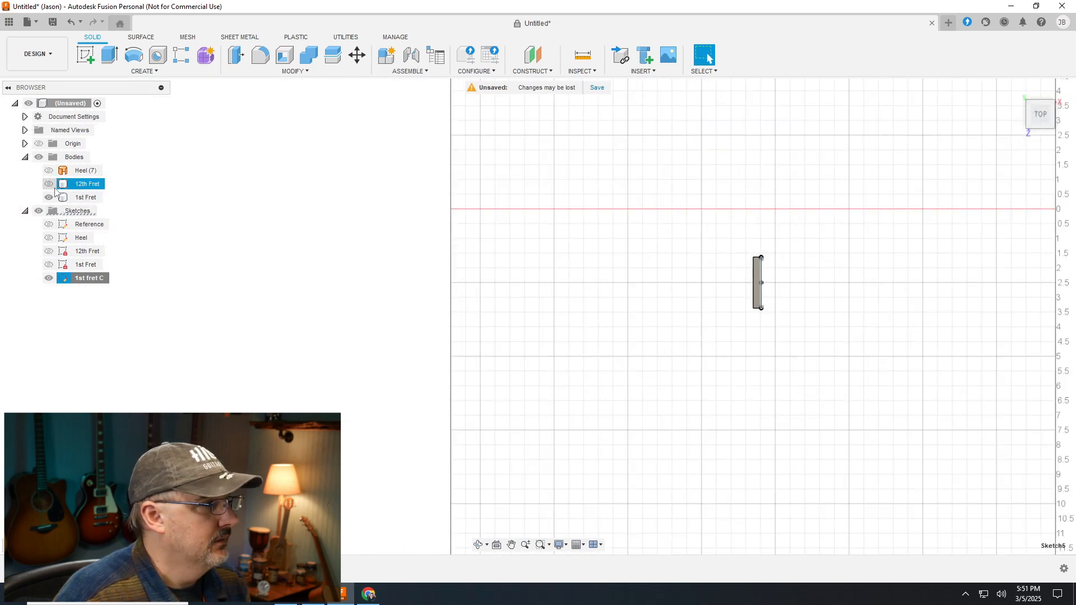
click(50, 185)
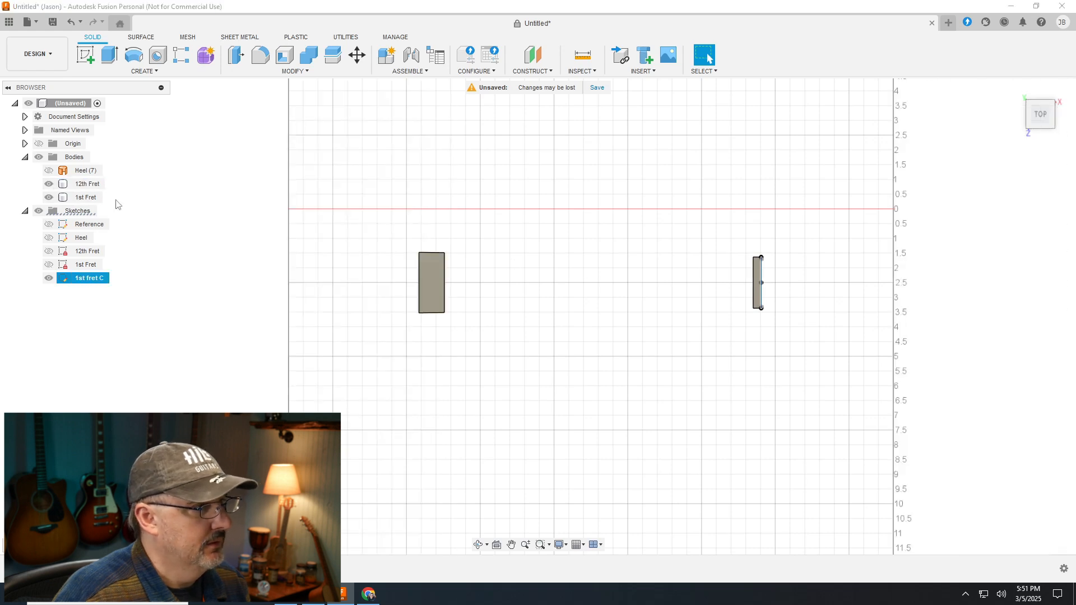
drag(1041, 118, 1067, 113)
scroll(420, 261, up, 5)
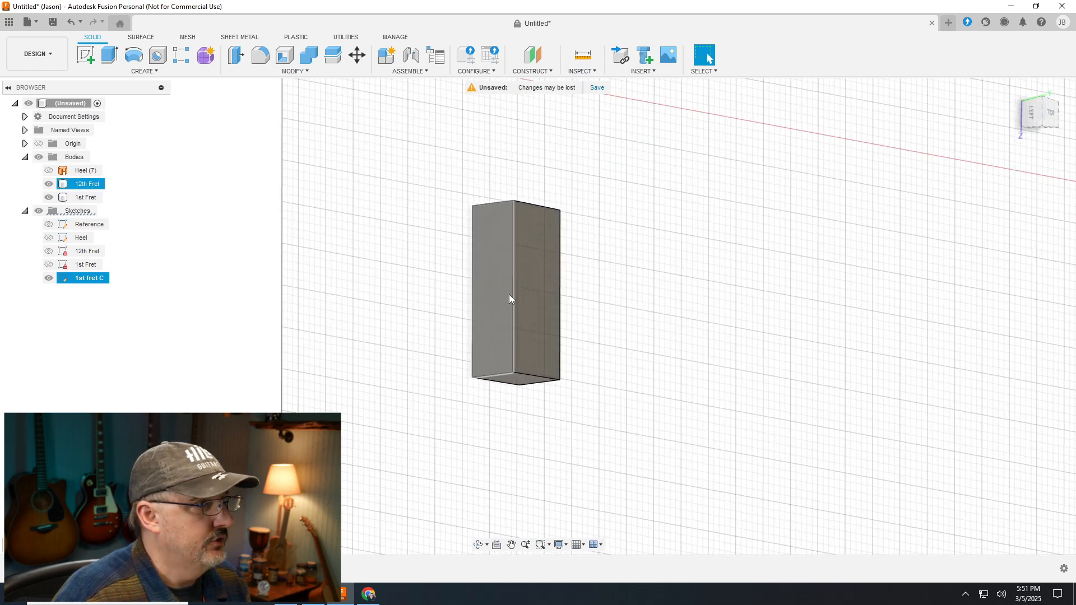
click(152, 73)
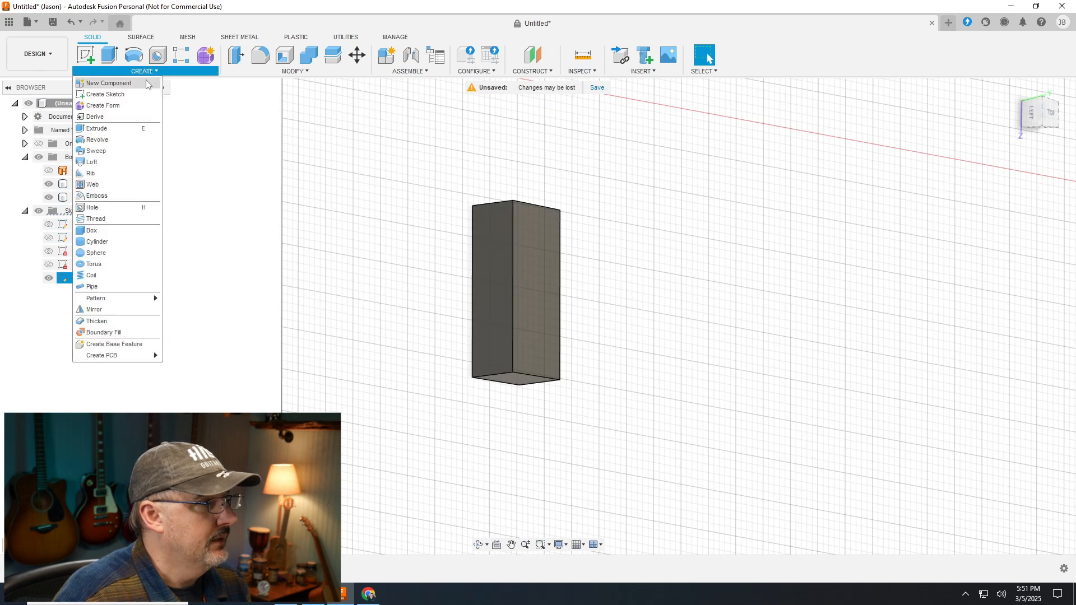
click(126, 93)
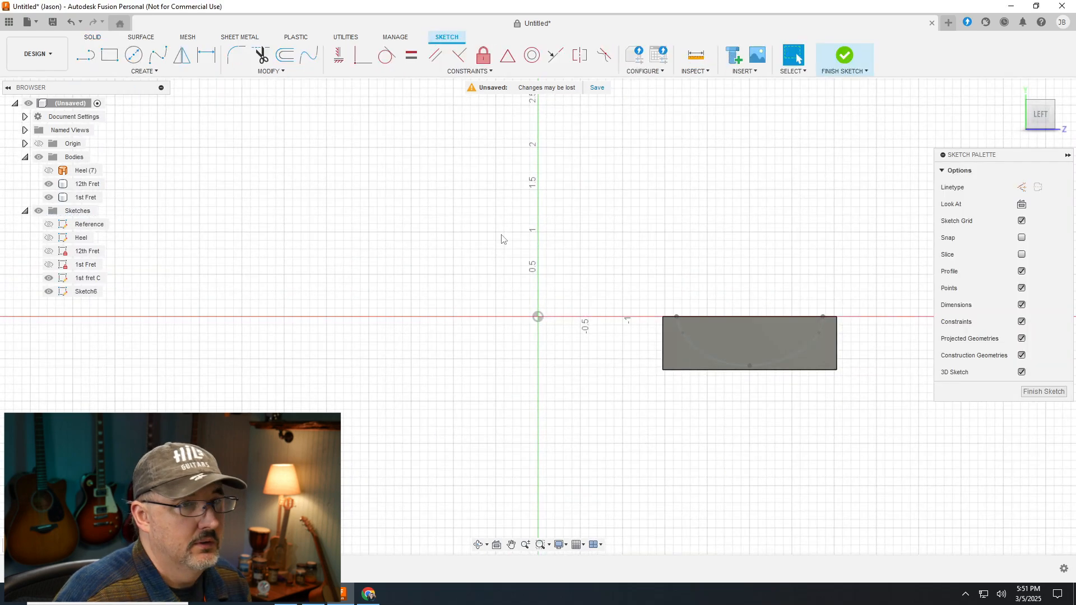
click(1056, 391)
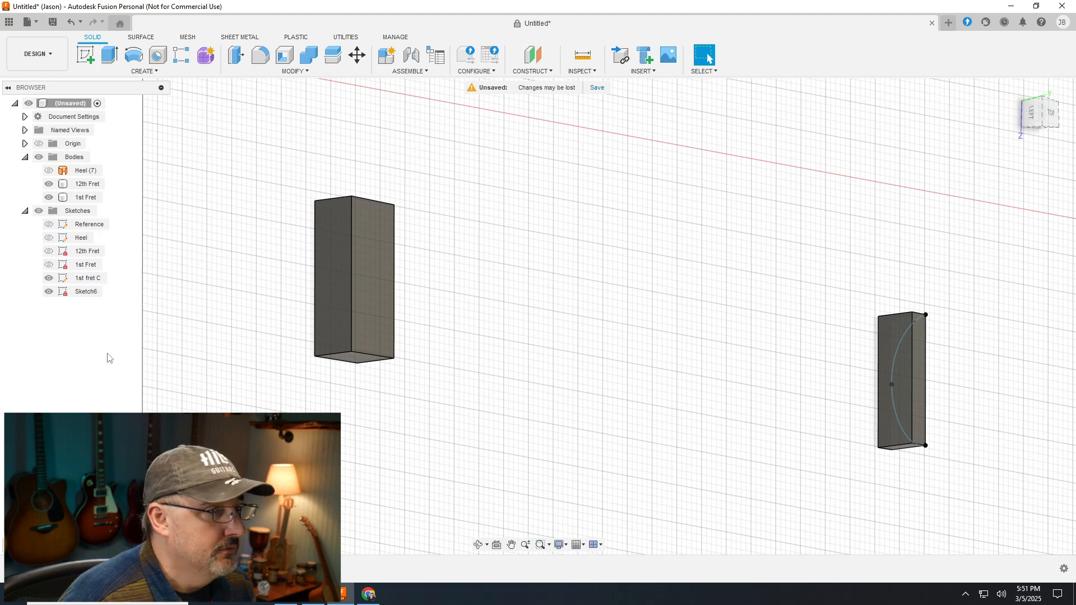
click(71, 23)
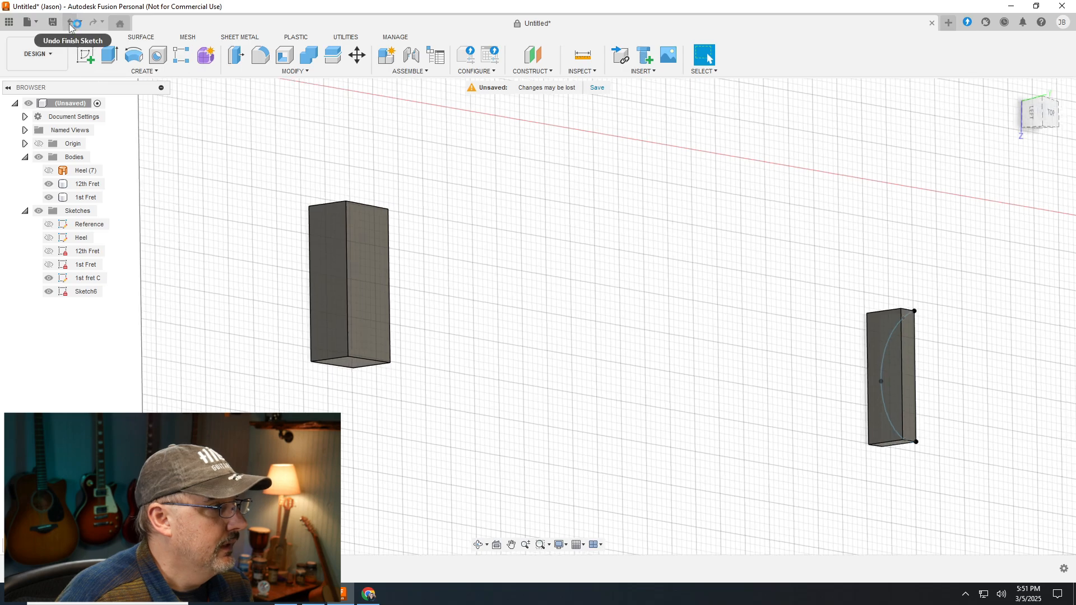
click(71, 23)
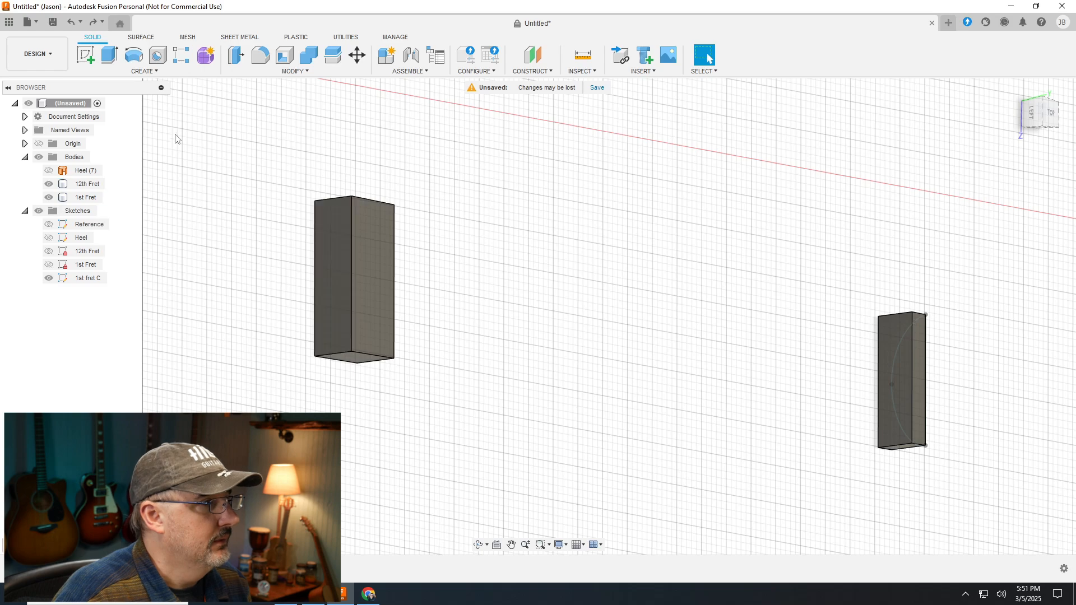
Create a new sketch on the left end face of the 12th Fret body
click(147, 72)
click(168, 92)
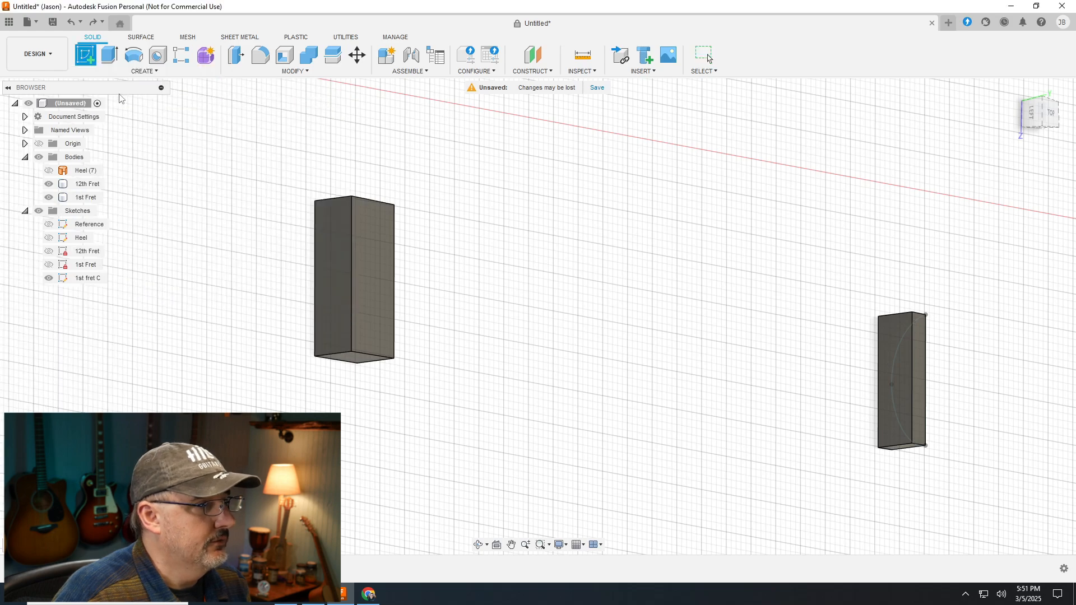
click(333, 257)
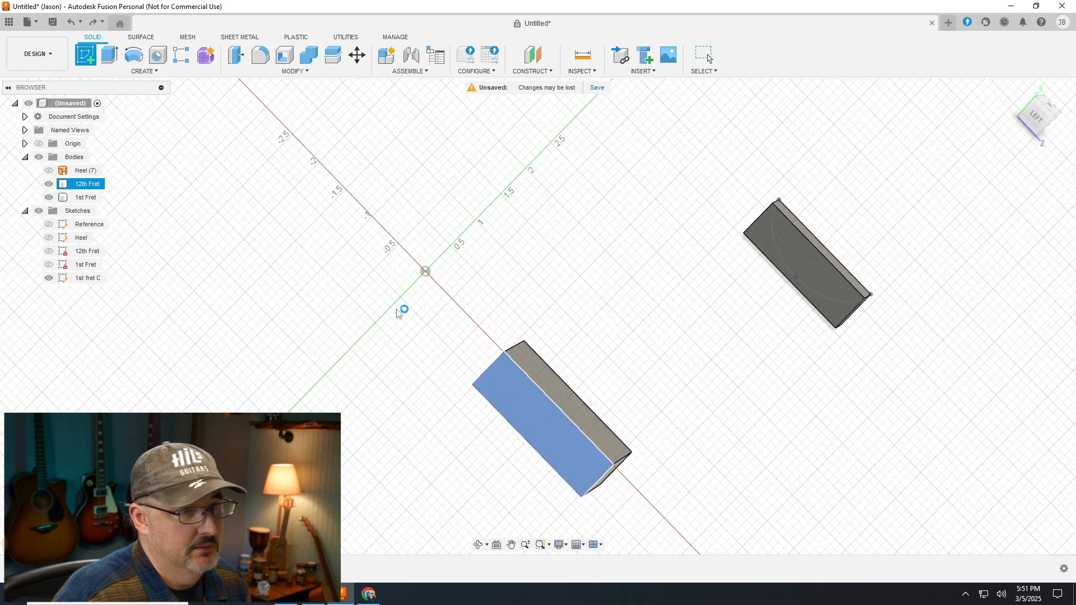
scroll(801, 378, up, 6)
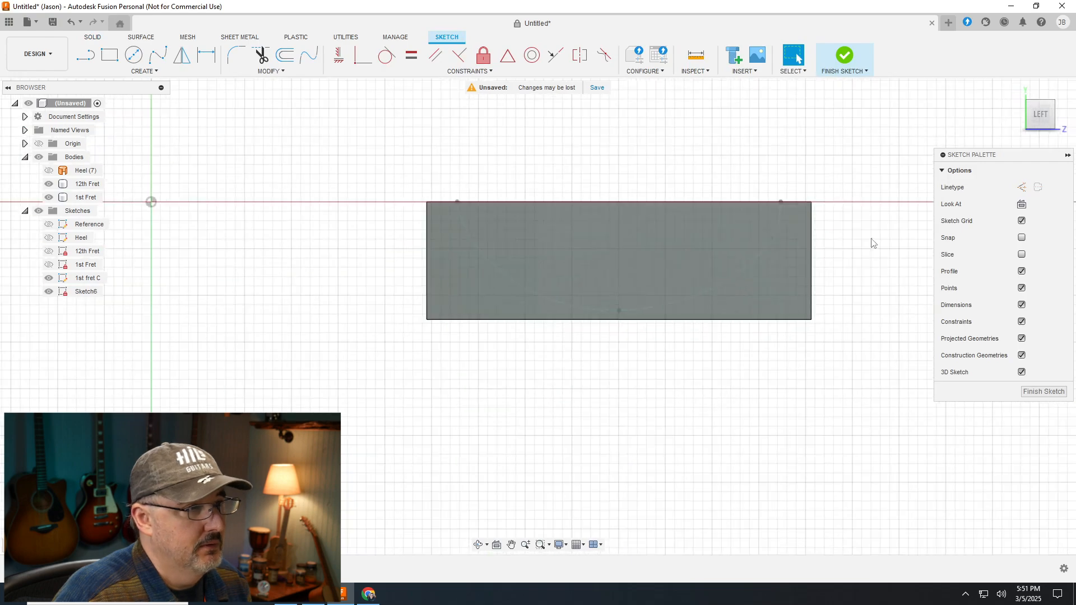
Hide the 1st Fret body and the 1st fret C sketch so only the 12th Fret face remains
click(50, 197)
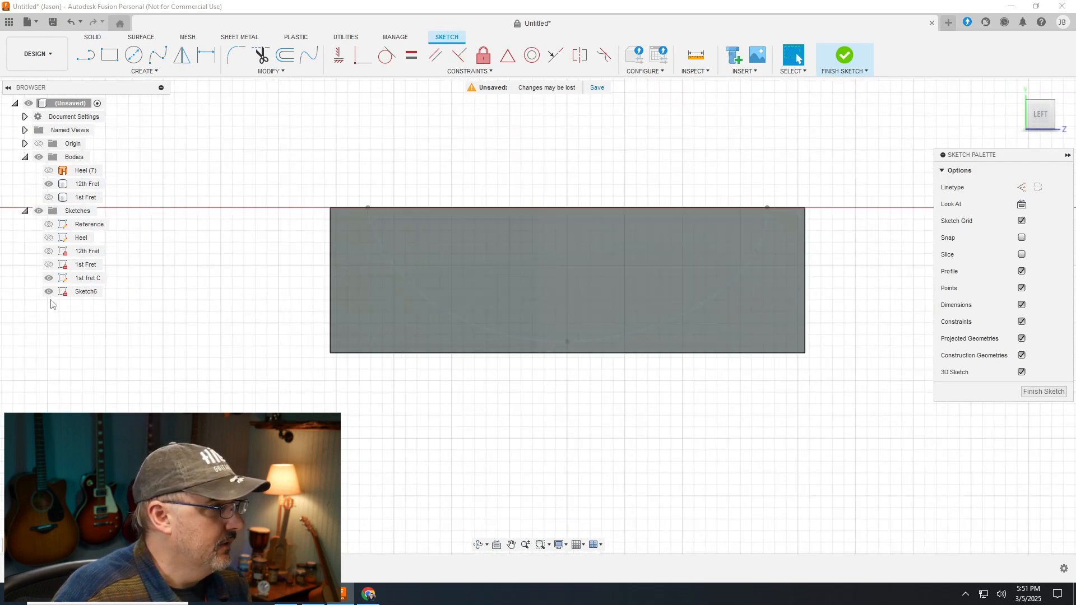
click(49, 279)
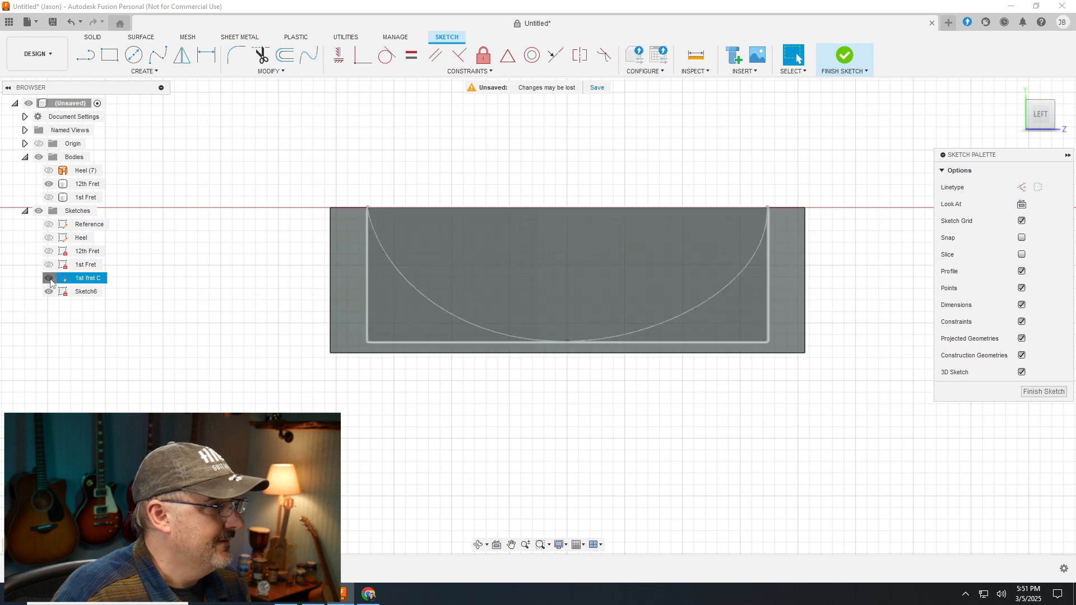
click(49, 279)
scroll(624, 317, up, 5)
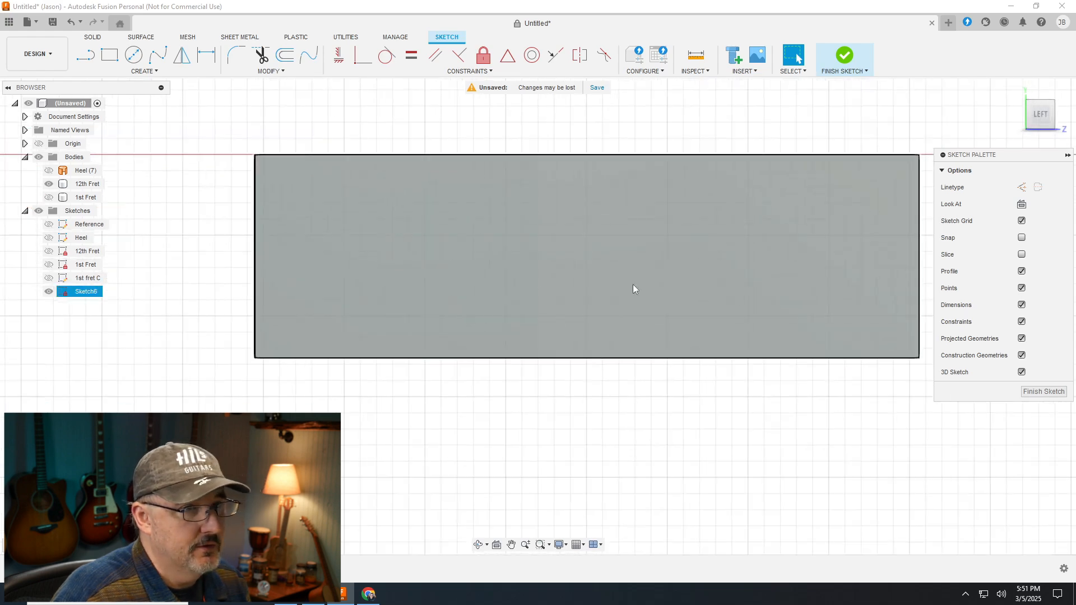
scroll(930, 142, down, 2)
scroll(935, 141, up, 4)
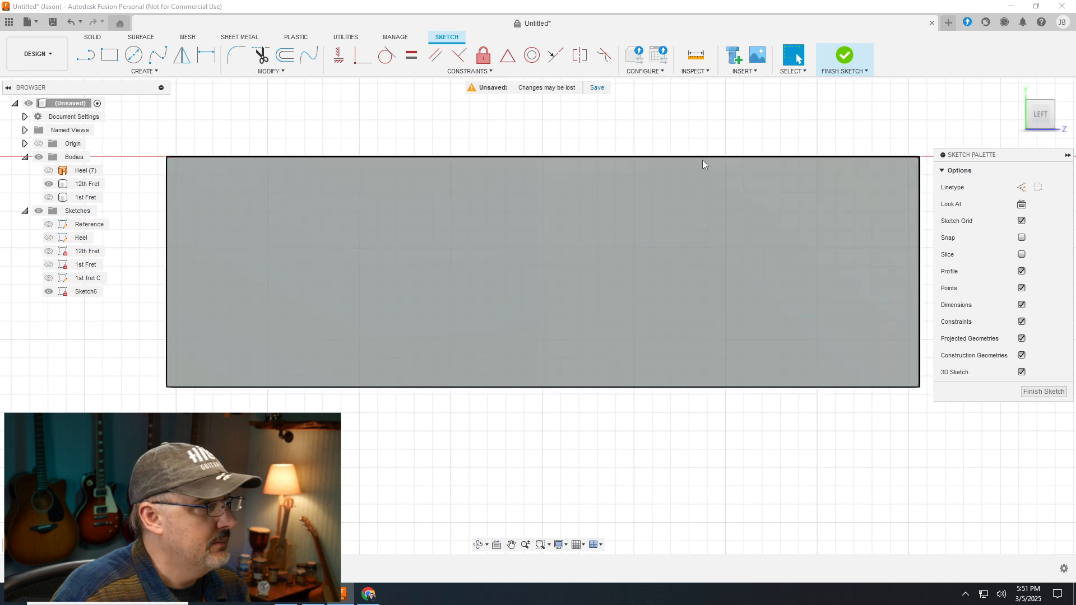
Rename the new sketch on the 12th Fret face as "12th Fret C"
right_click(91, 295)
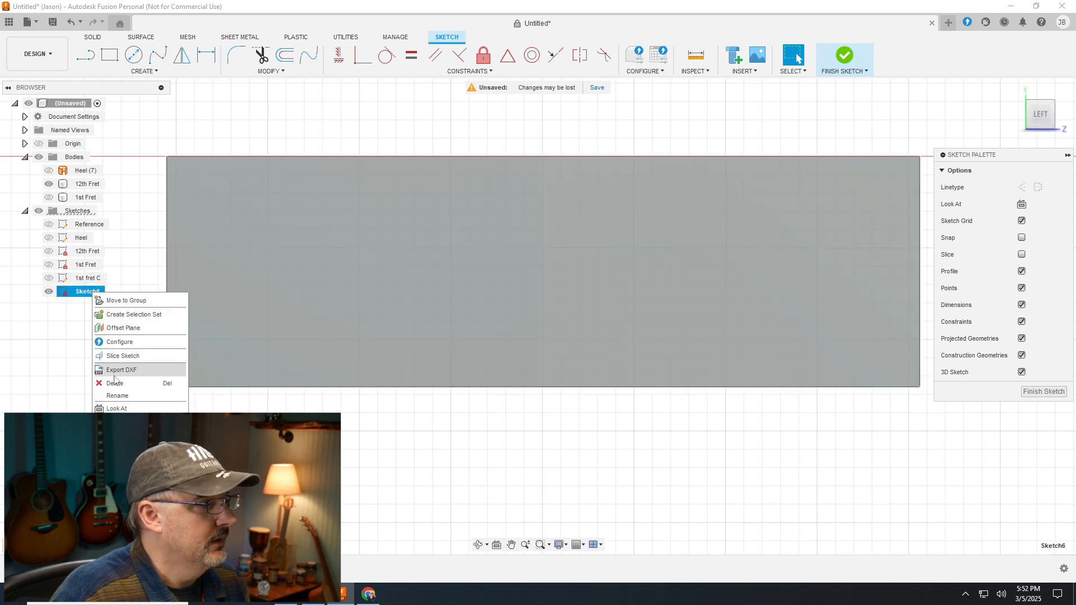
click(117, 396)
text(12)
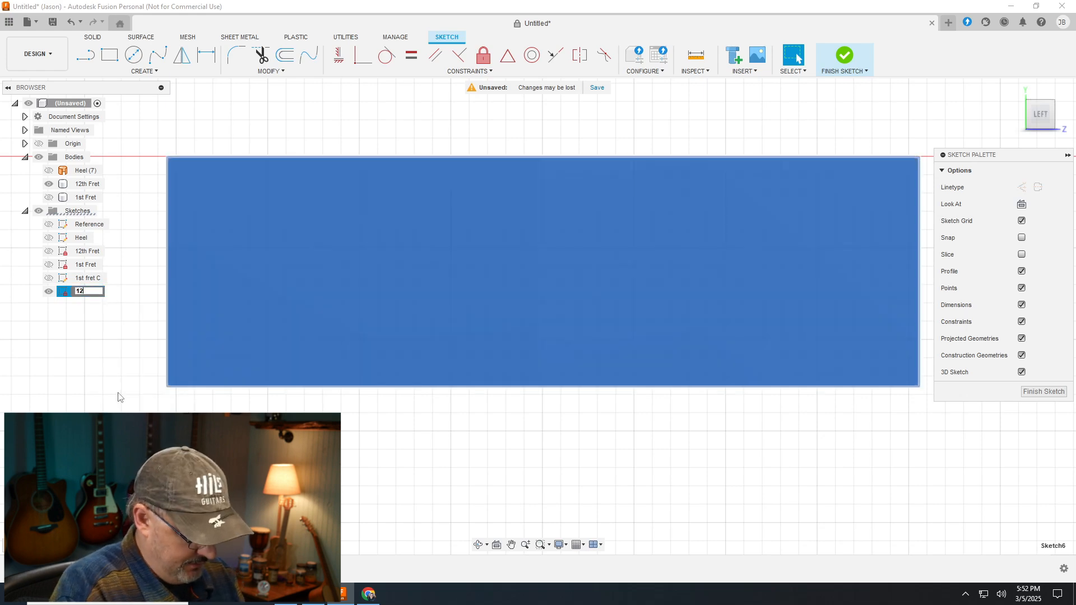
text(th Fret C)
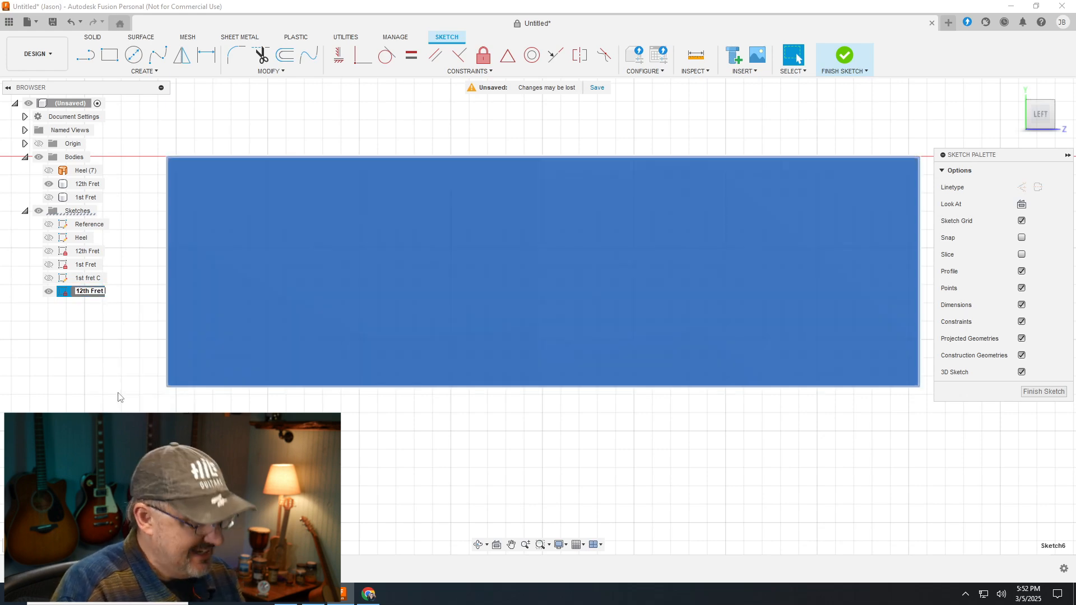
key(Return)
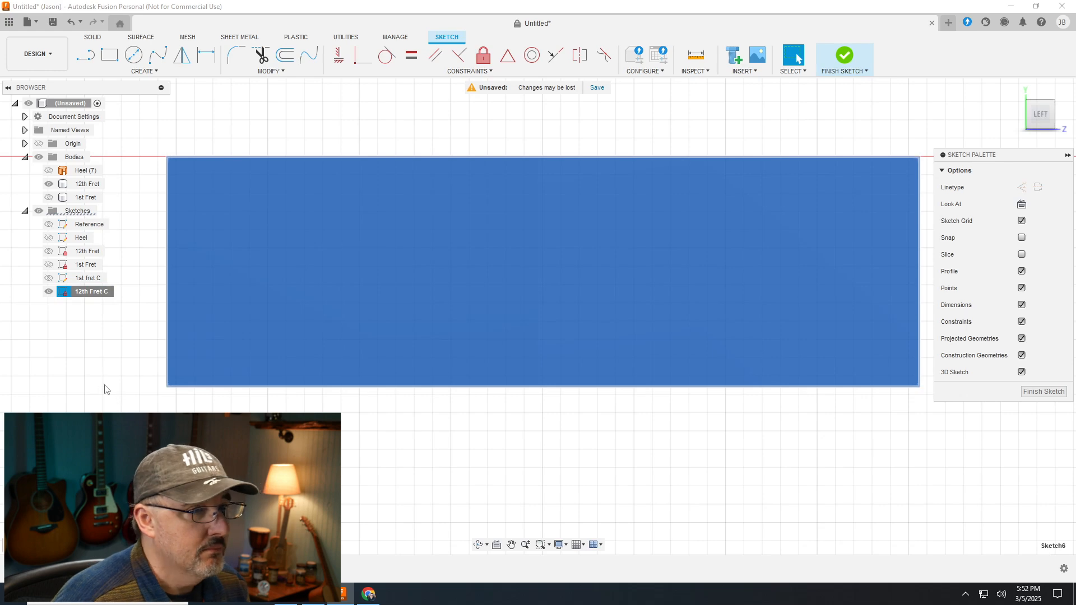
scroll(48, 365, up, 3)
scroll(34, 313, down, 3)
click(121, 314)
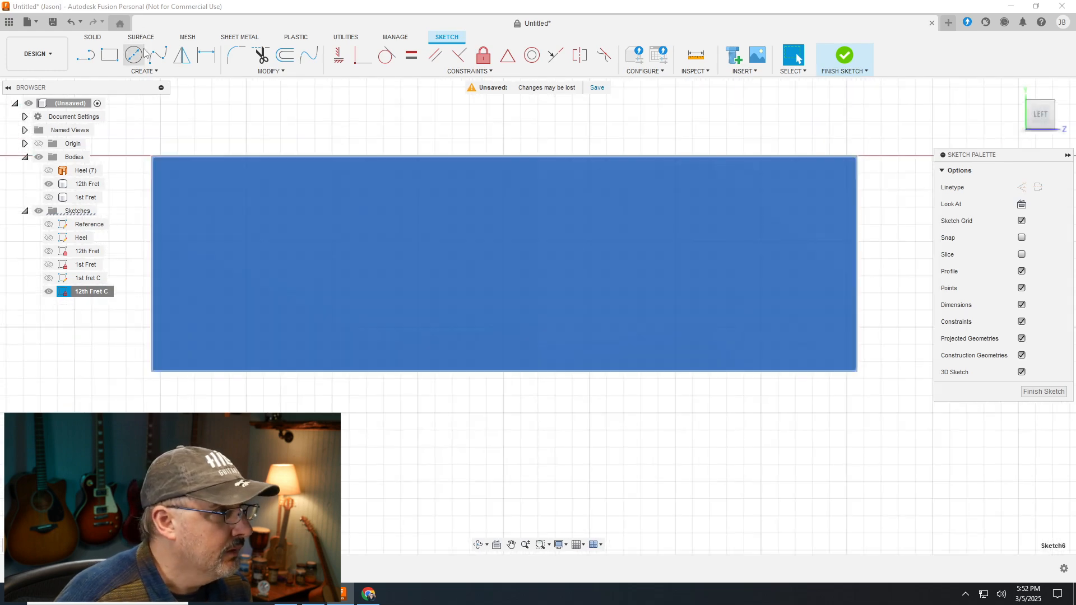
Draw a five-point fit point spline from one upper corner of the 12th Fret face through the lower edge's midpoint to the opposite upper corner
click(157, 56)
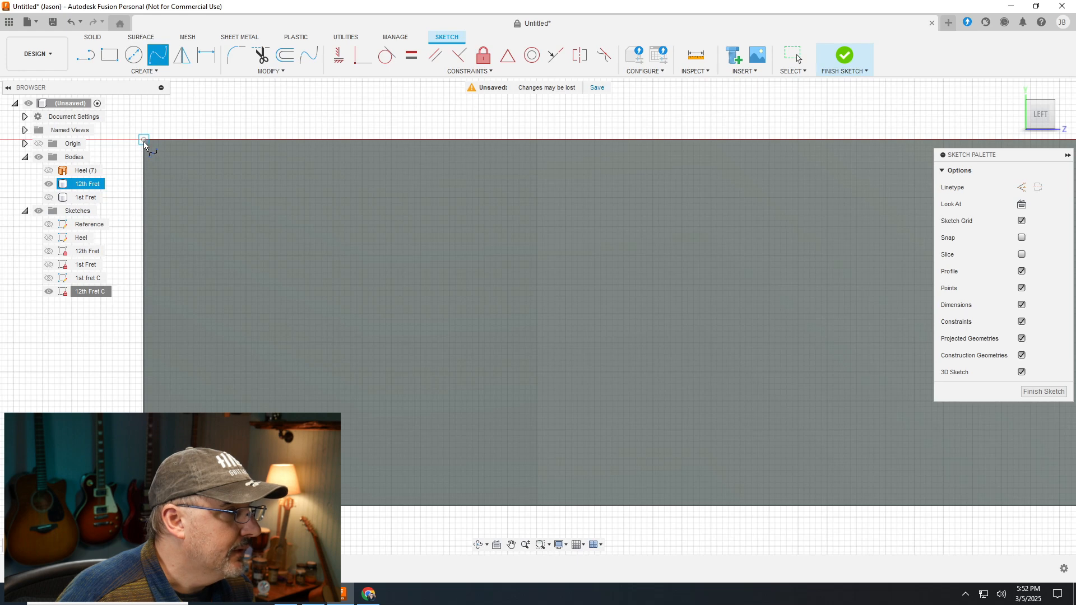
click(144, 139)
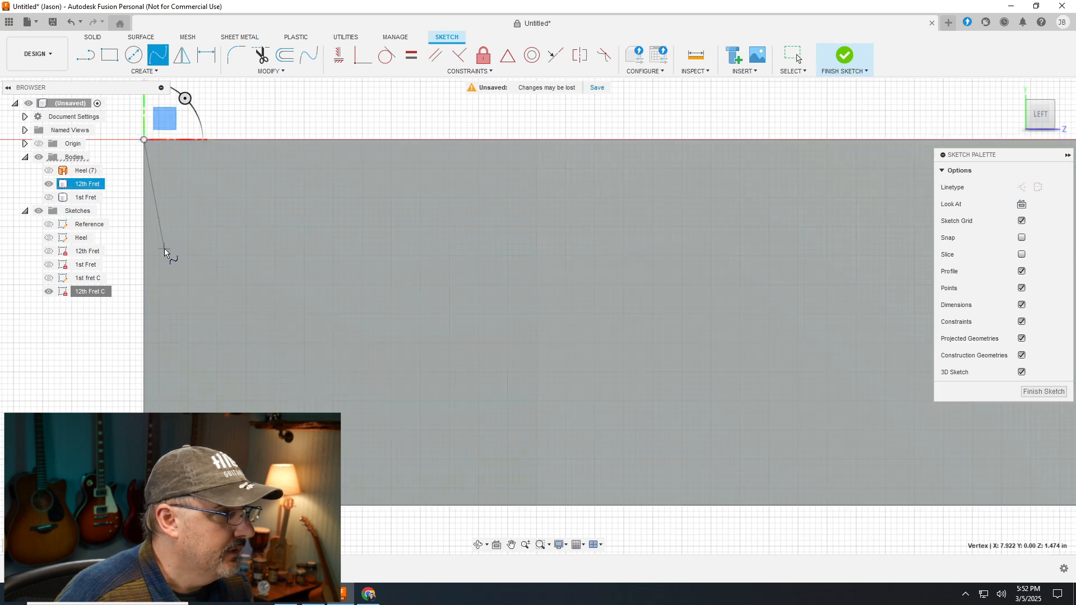
click(164, 248)
scroll(150, 260, down, 5)
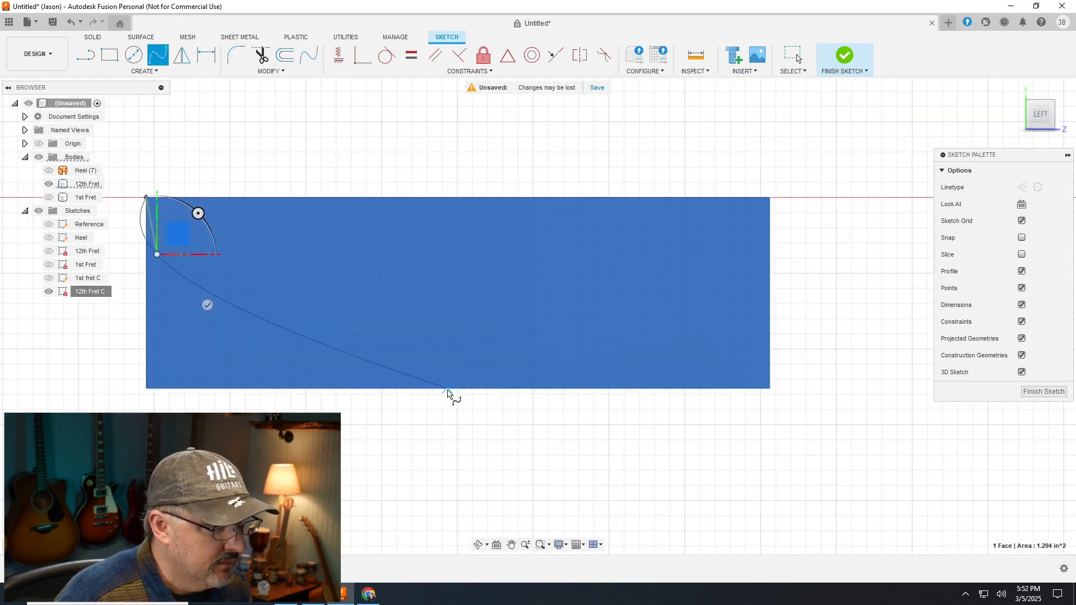
click(457, 389)
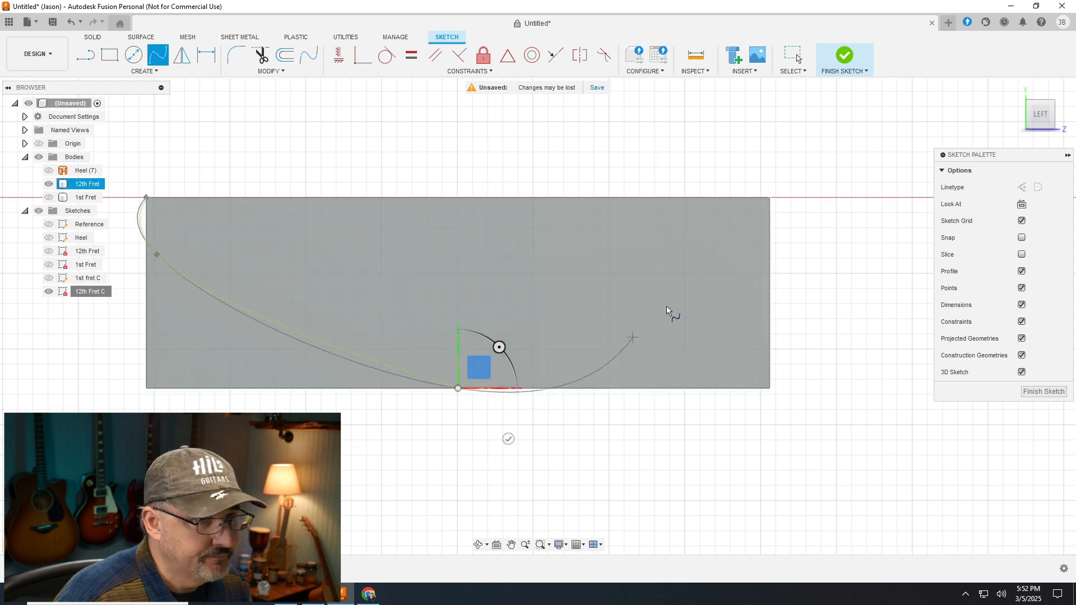
click(754, 252)
scroll(769, 200, up, 3)
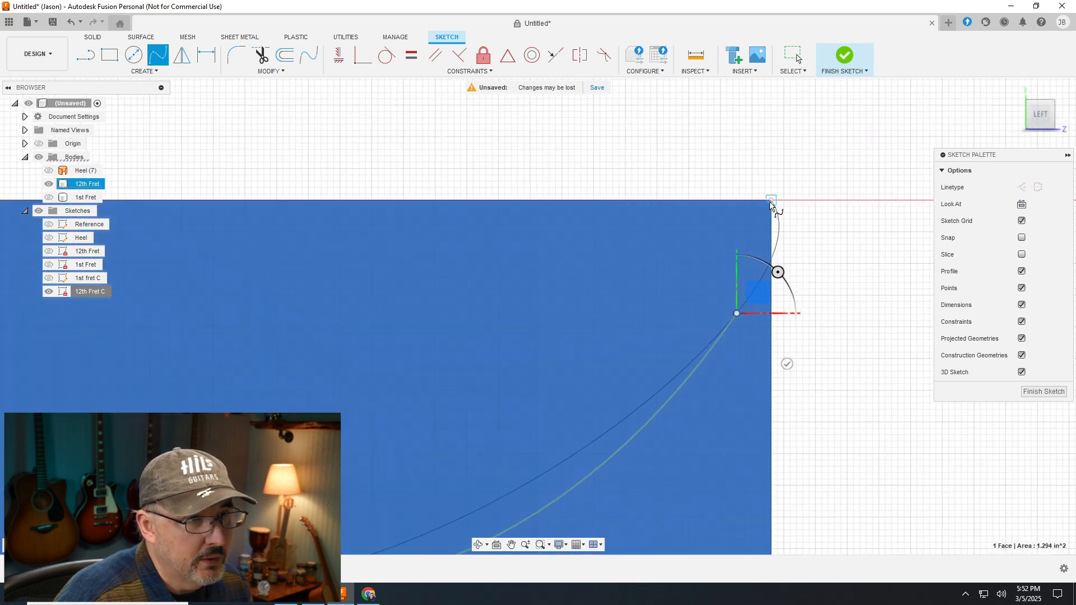
click(771, 201)
right_click(862, 302)
click(896, 302)
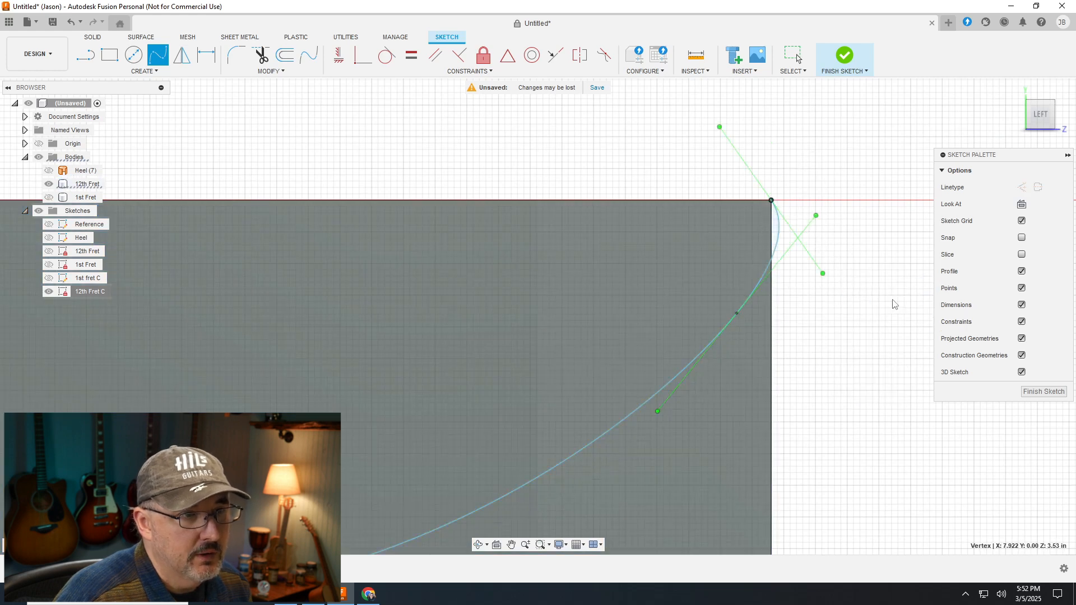
Align the tangent handles at both spline endpoints vertically with the side edges of the 12th Fret face
drag(823, 273, 771, 275)
scroll(798, 288, down, 5)
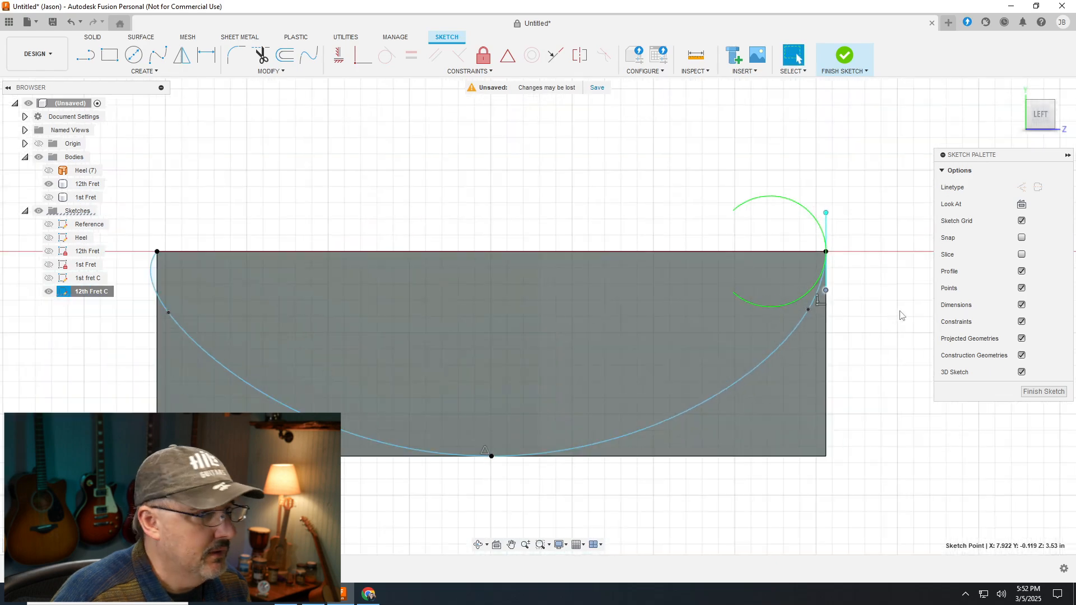
scroll(162, 243, up, 6)
click(163, 245)
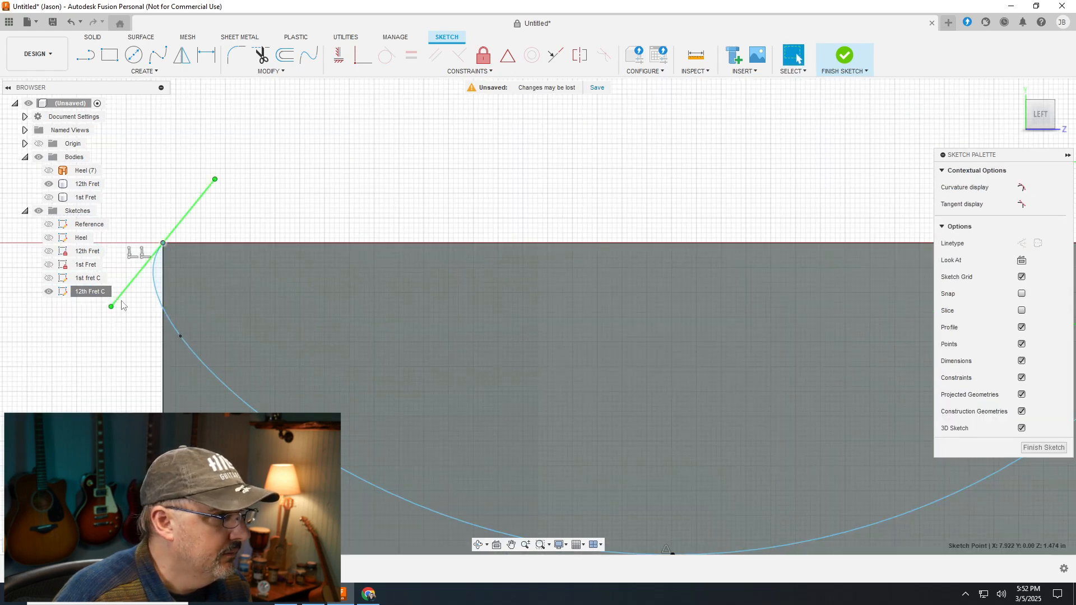
drag(111, 306, 163, 316)
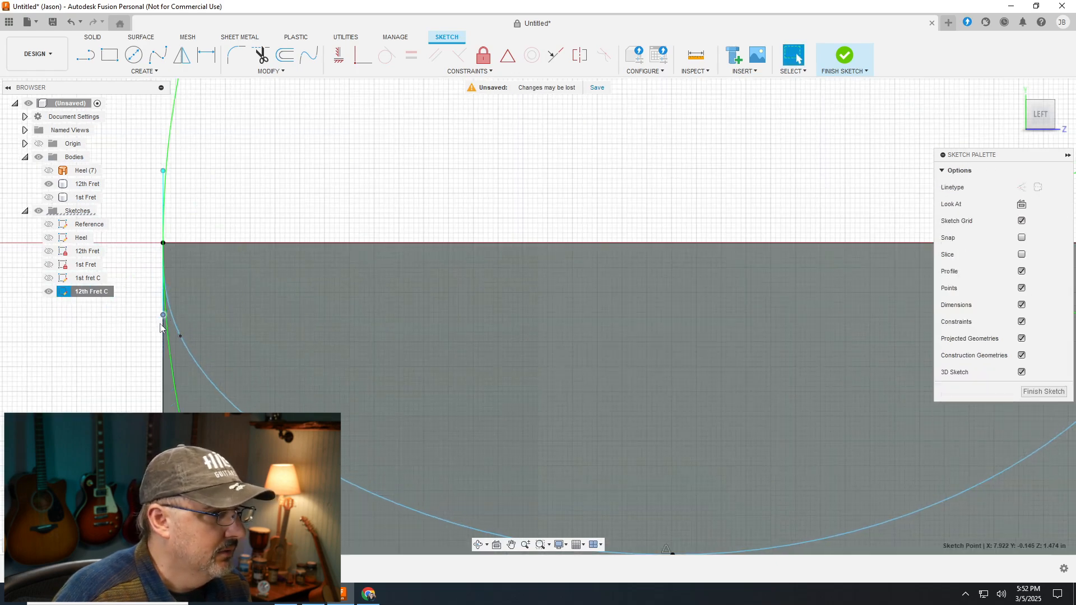
scroll(163, 317, down, 3)
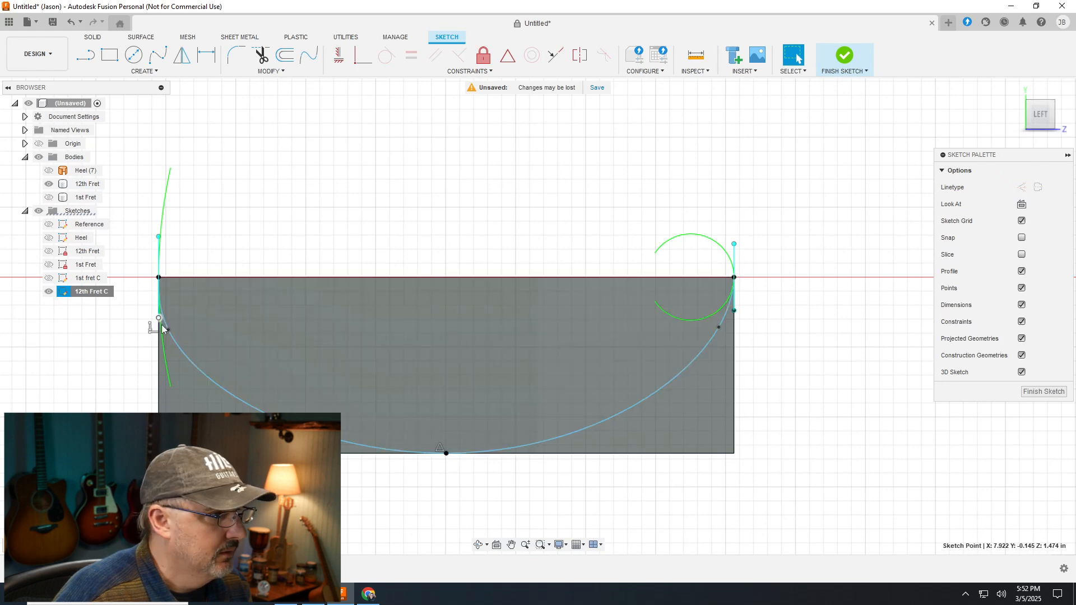
Move the spline's intermediate fit points to about Y -0.22, Z 1.56 in and Y -0.20, Z 3.46 in, and finish the sketch
click(177, 335)
drag(177, 335, 176, 336)
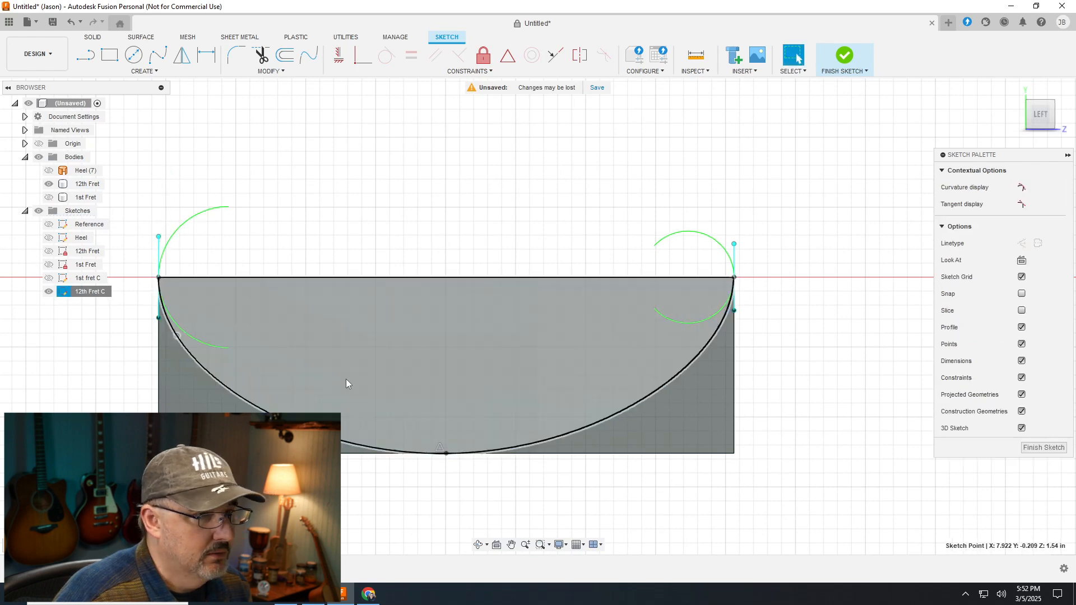
drag(716, 331, 715, 333)
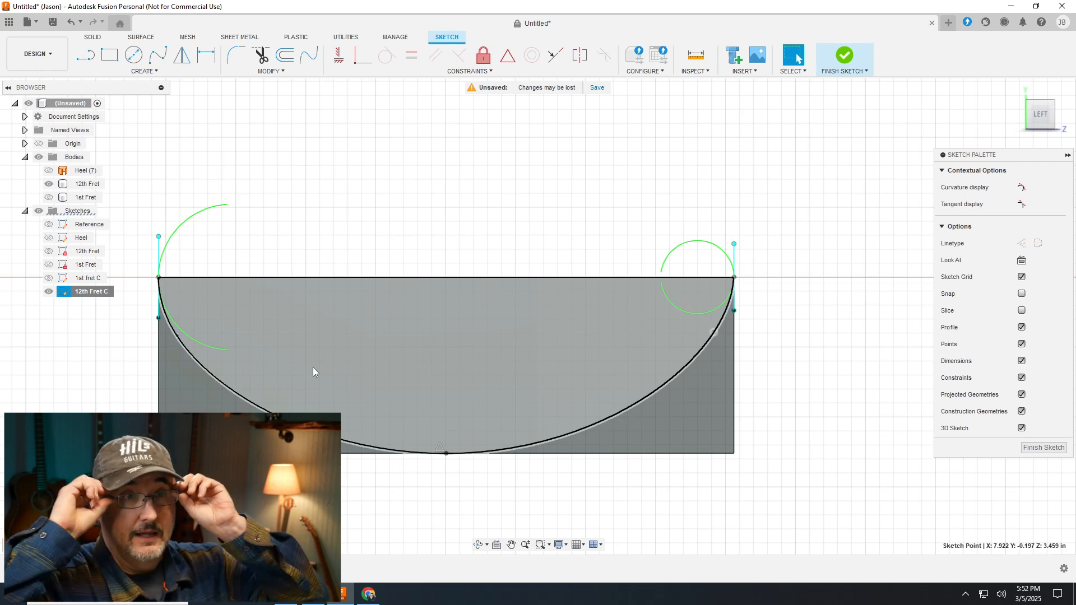
scroll(427, 267, up, 1)
scroll(412, 394, down, 2)
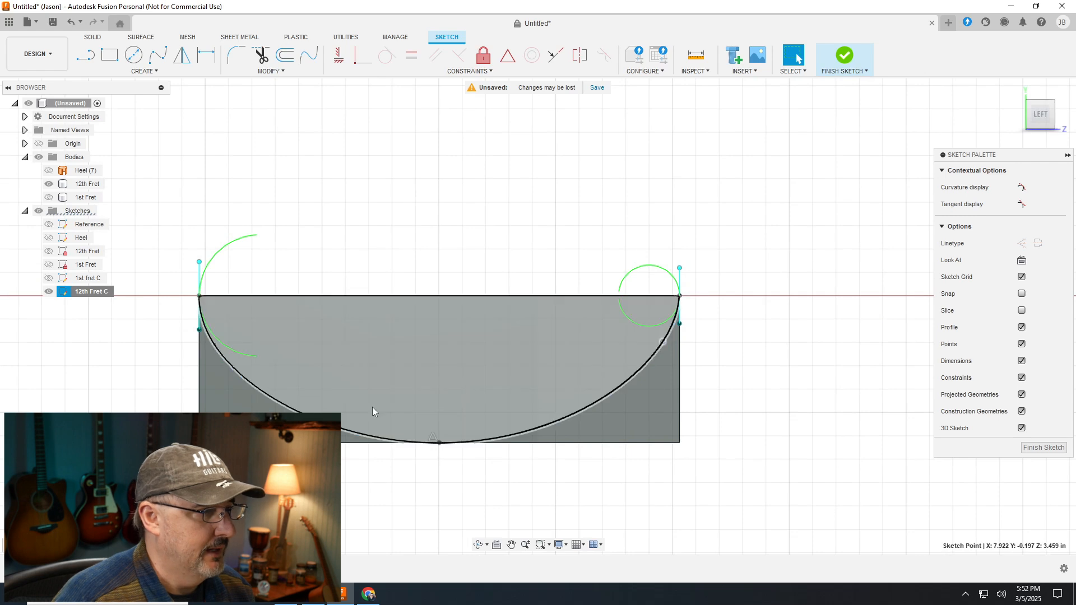
click(215, 349)
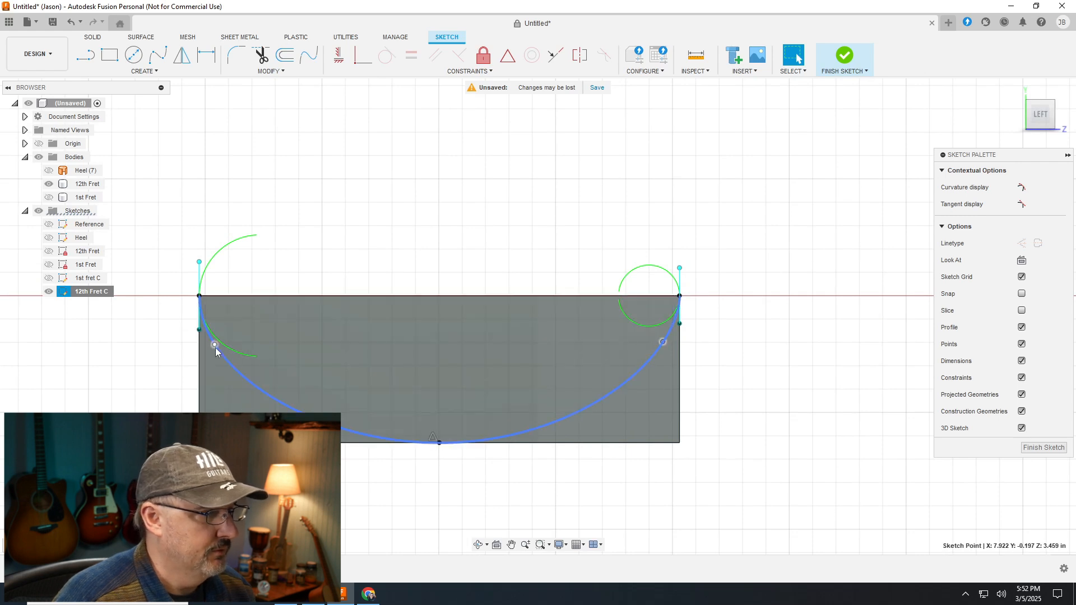
key(Escape)
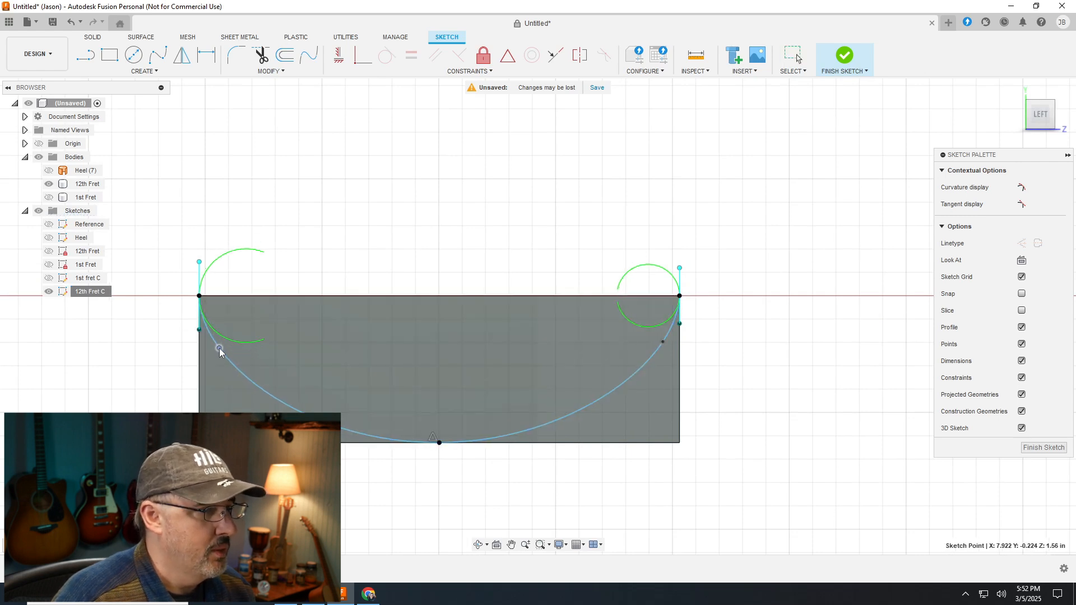
click(1029, 455)
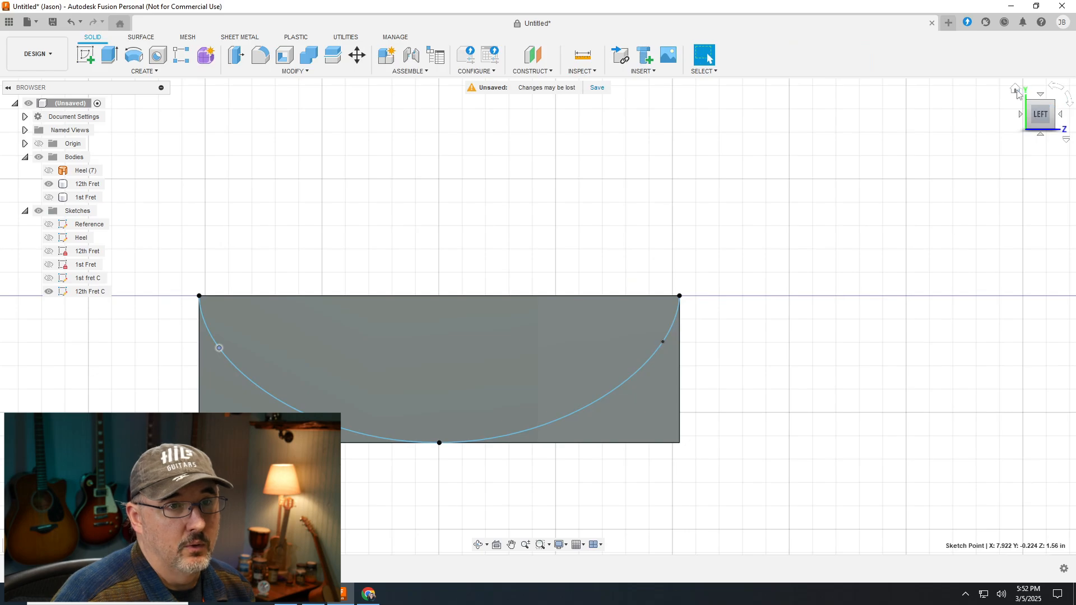
Hide the 12th Fret body and show the 1st fret C sketch so both C profiles are in view
click(1015, 89)
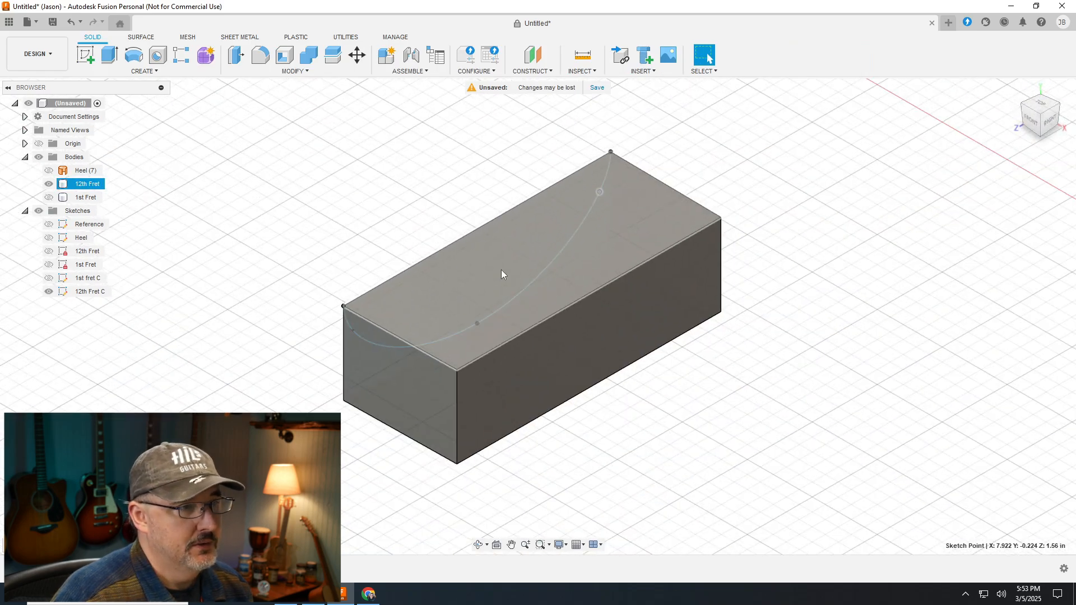
scroll(530, 280, down, 5)
scroll(467, 203, up, 2)
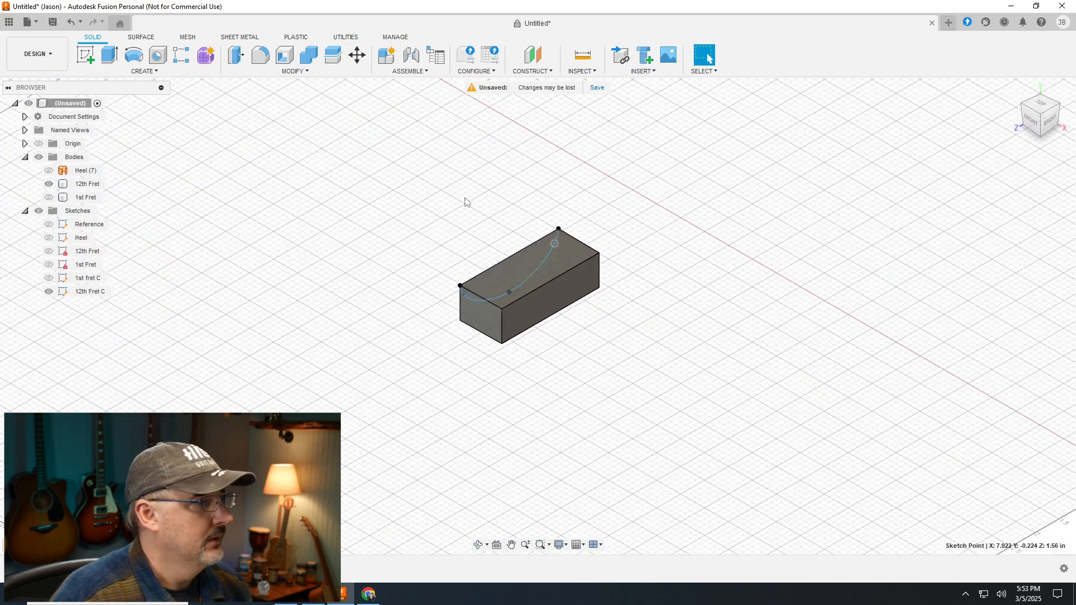
click(49, 184)
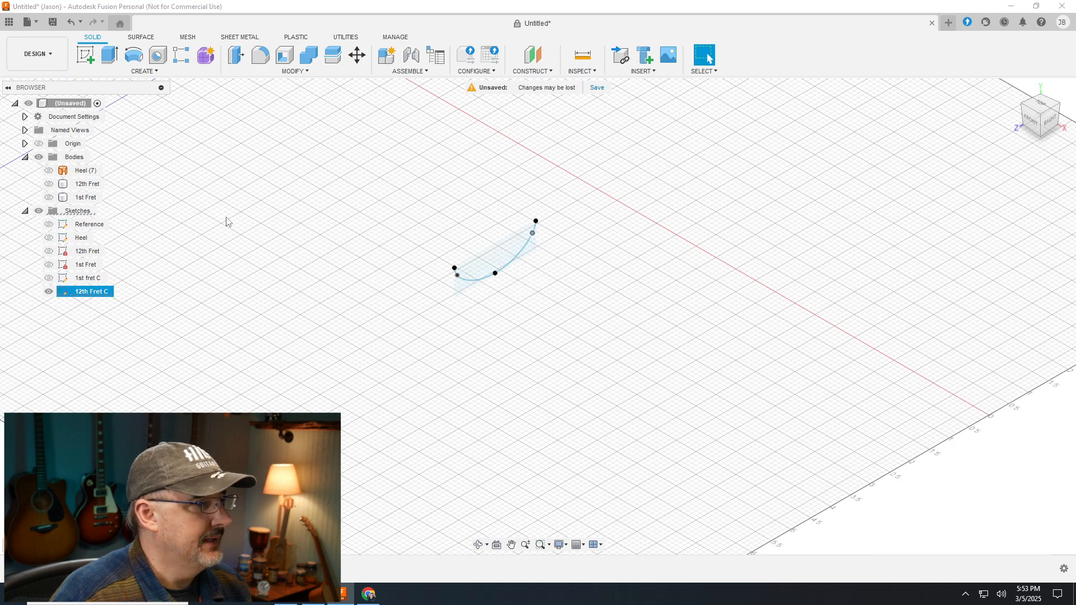
click(49, 279)
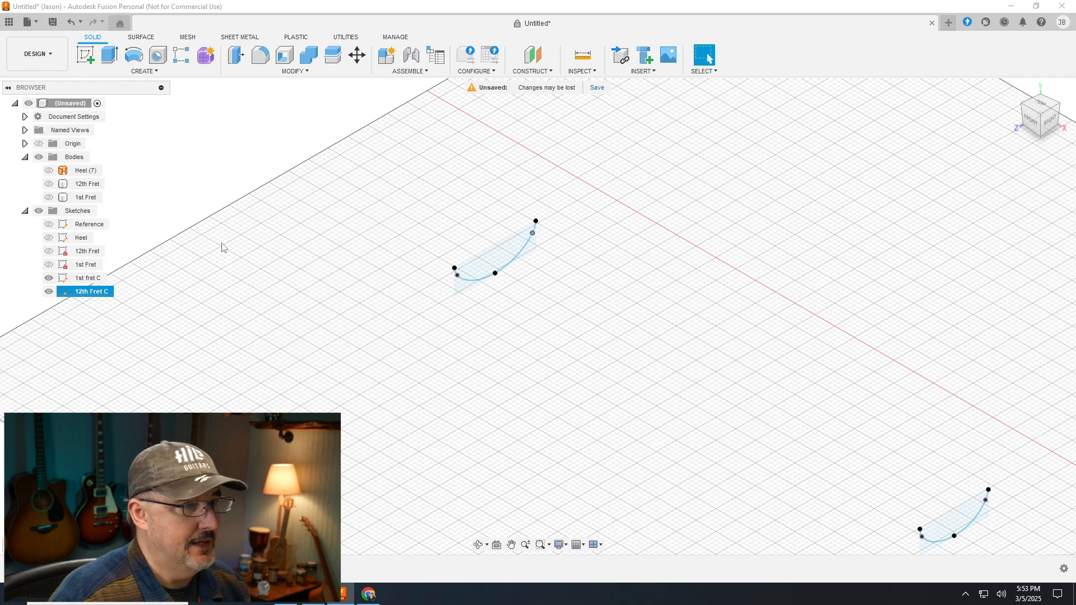
scroll(170, 246, down, 2)
scroll(448, 358, up, 3)
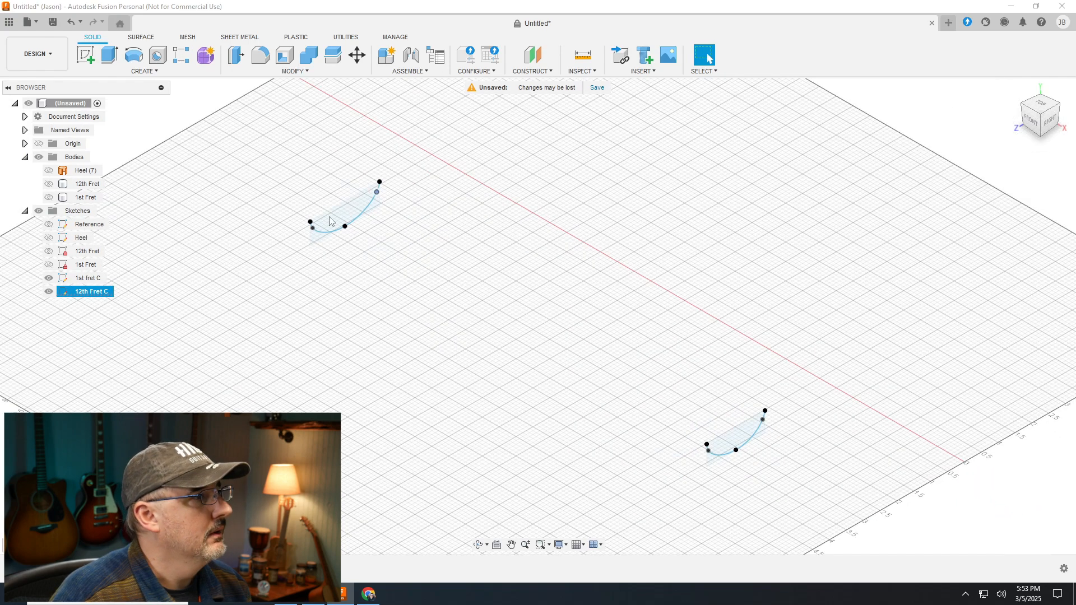
Loft from the 12th Fret C profile to the 1st fret C profile as a new body
click(144, 71)
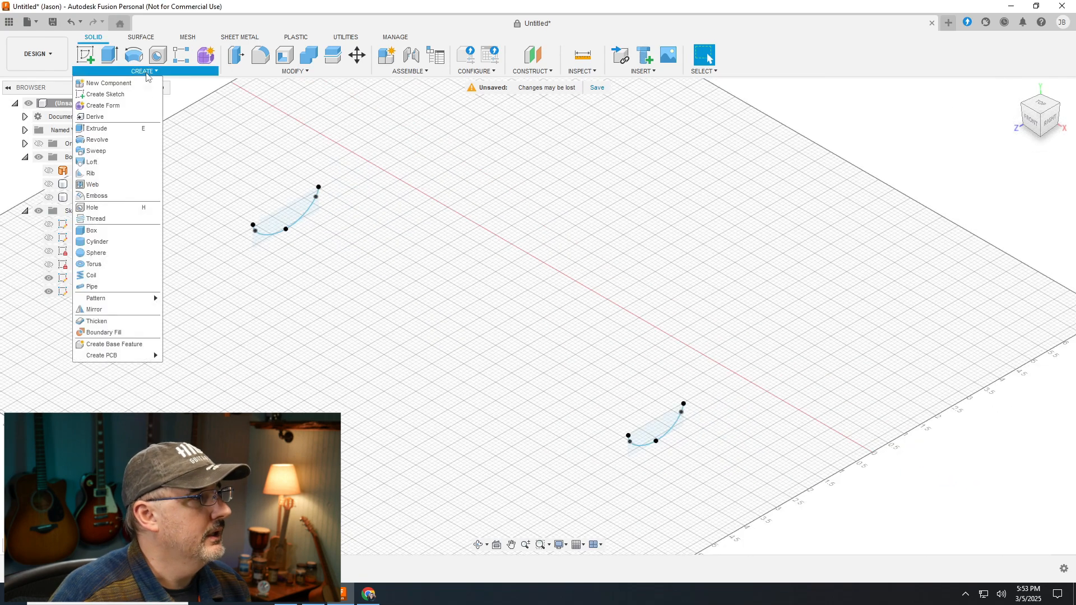
click(105, 167)
click(286, 218)
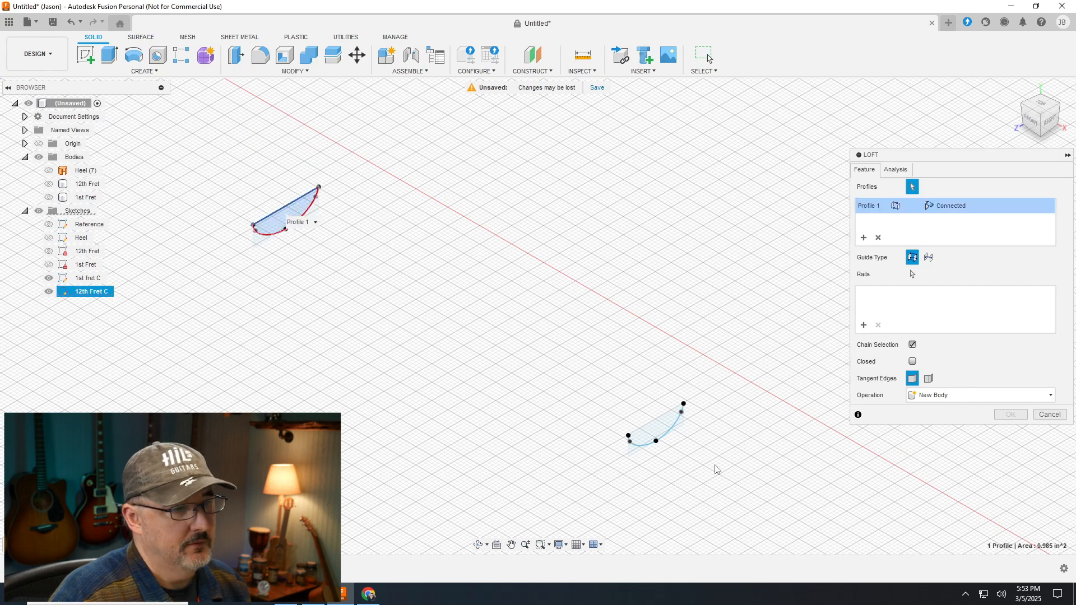
click(662, 434)
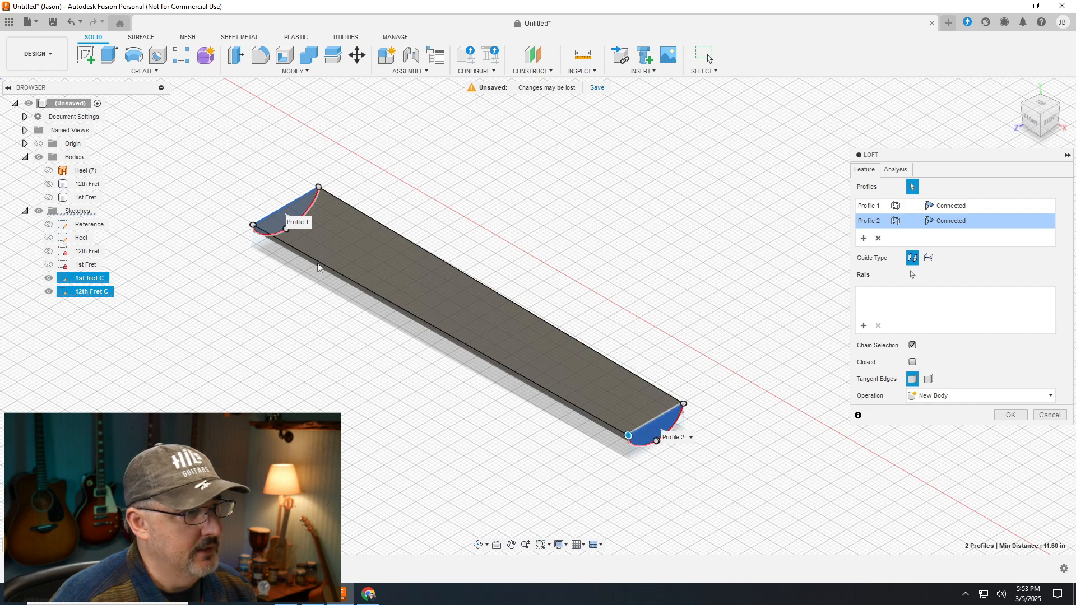
click(1009, 415)
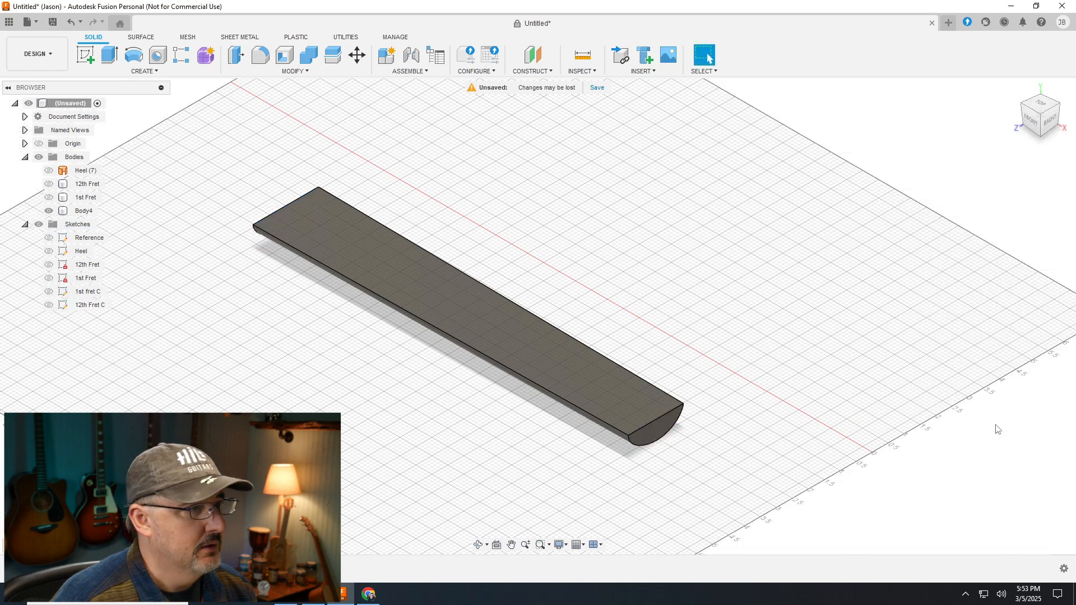
Delete the end face at the 1st fret end of the lofted body using the surface tools
scroll(737, 495, up, 5)
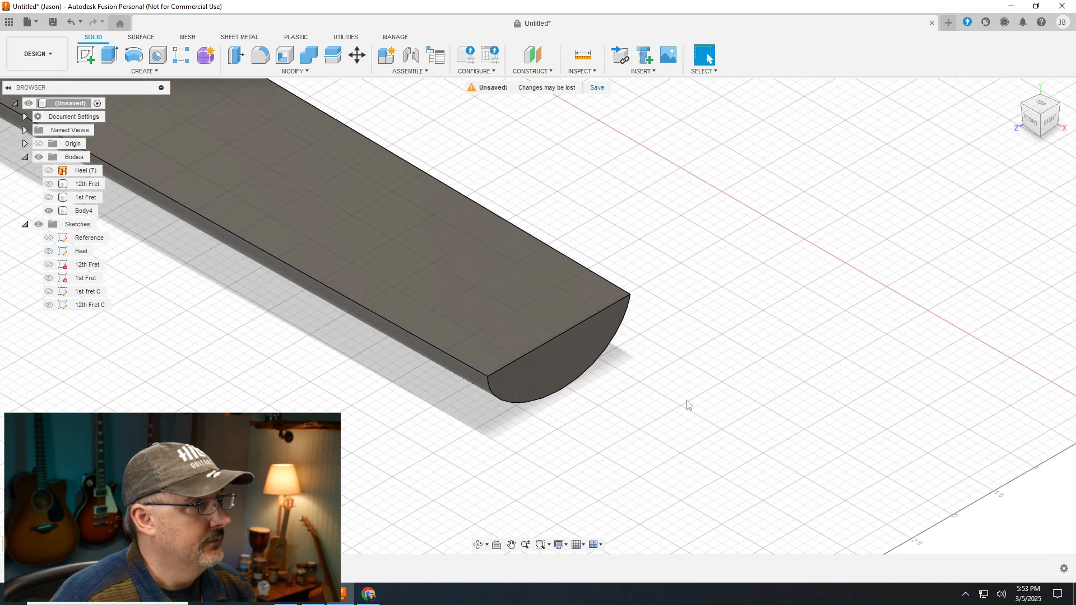
click(142, 37)
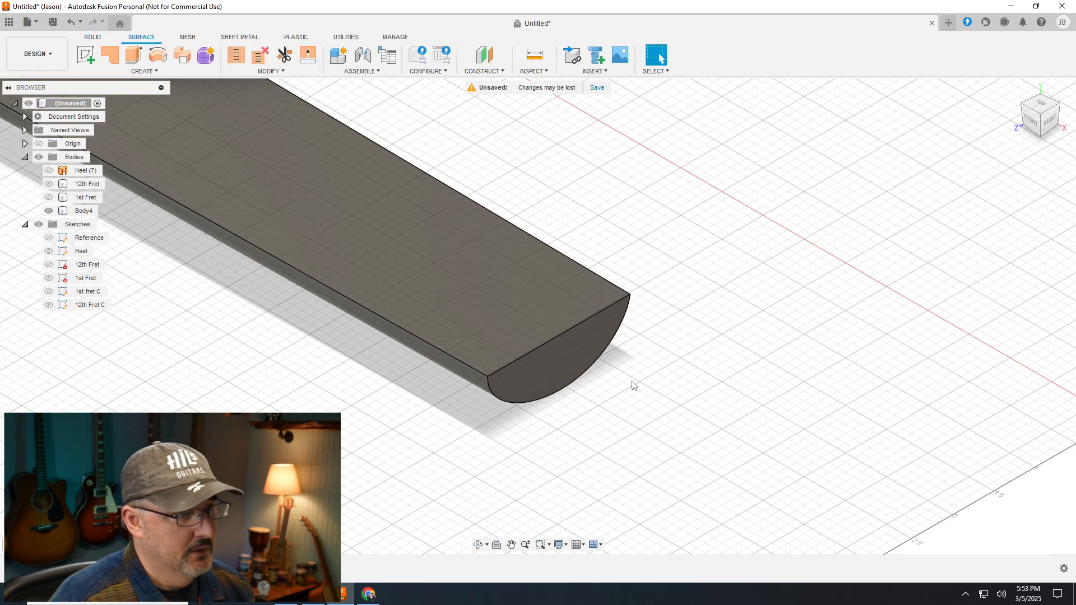
click(546, 368)
key(Delete)
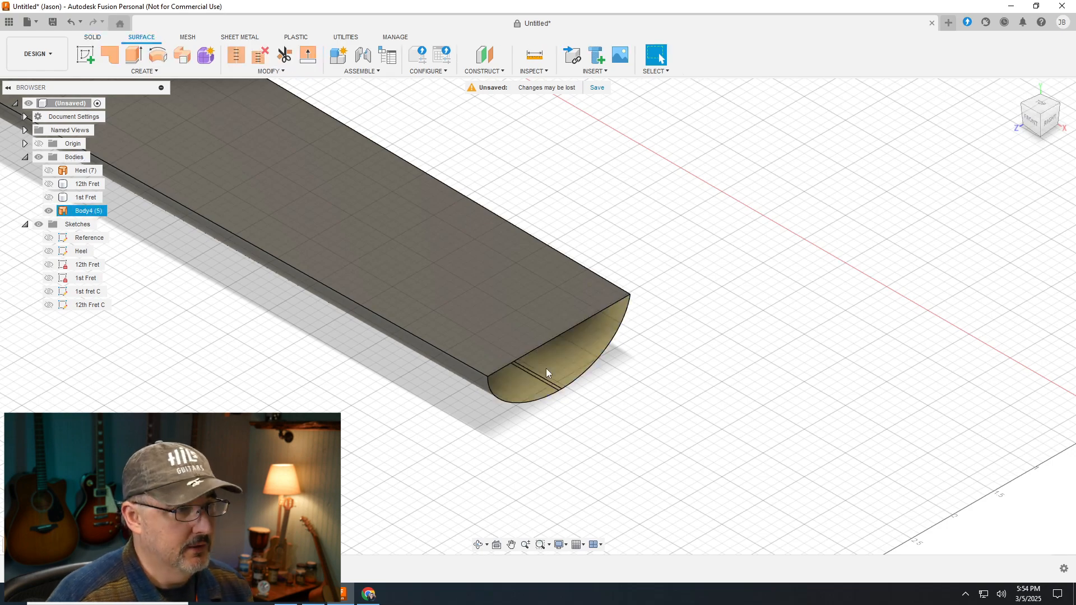
Delete the end face at the 12th fret end of the lofted body, leaving both ends open
click(1042, 109)
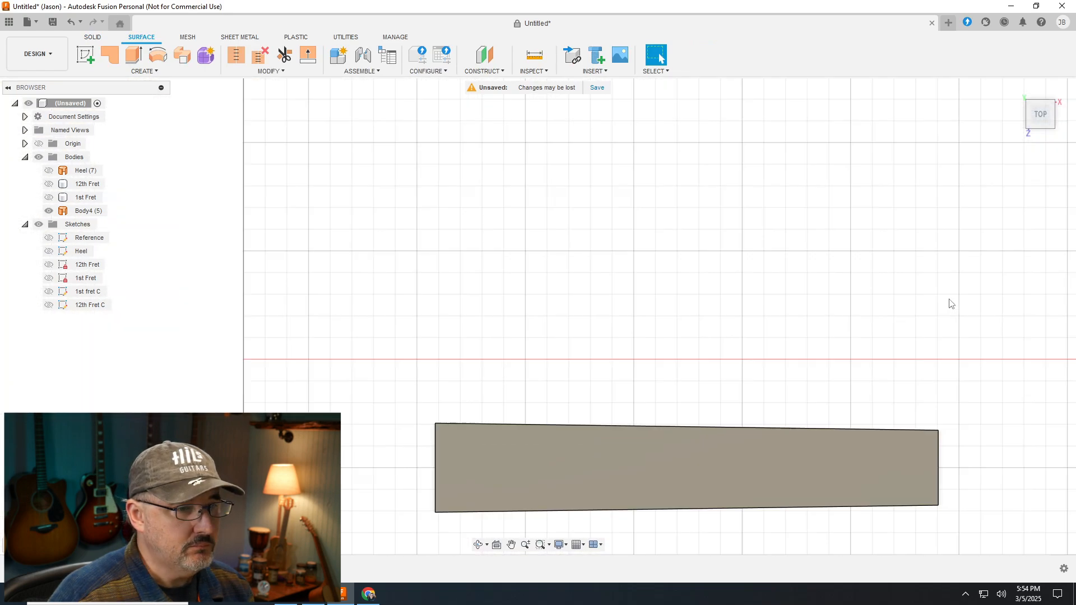
scroll(951, 303, down, 3)
drag(1042, 118, 1065, 122)
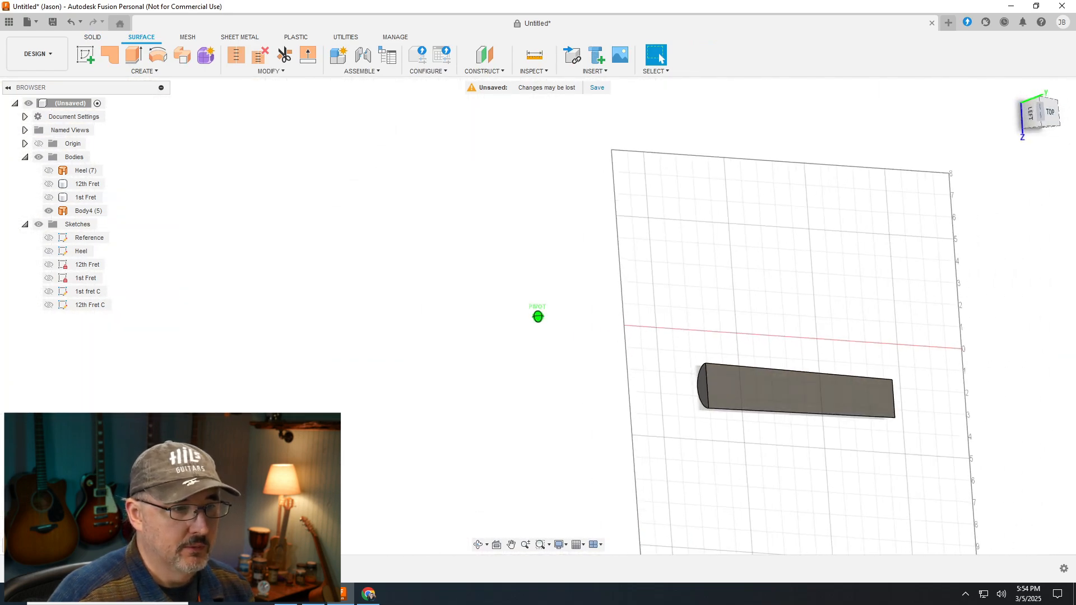
scroll(785, 358, up, 6)
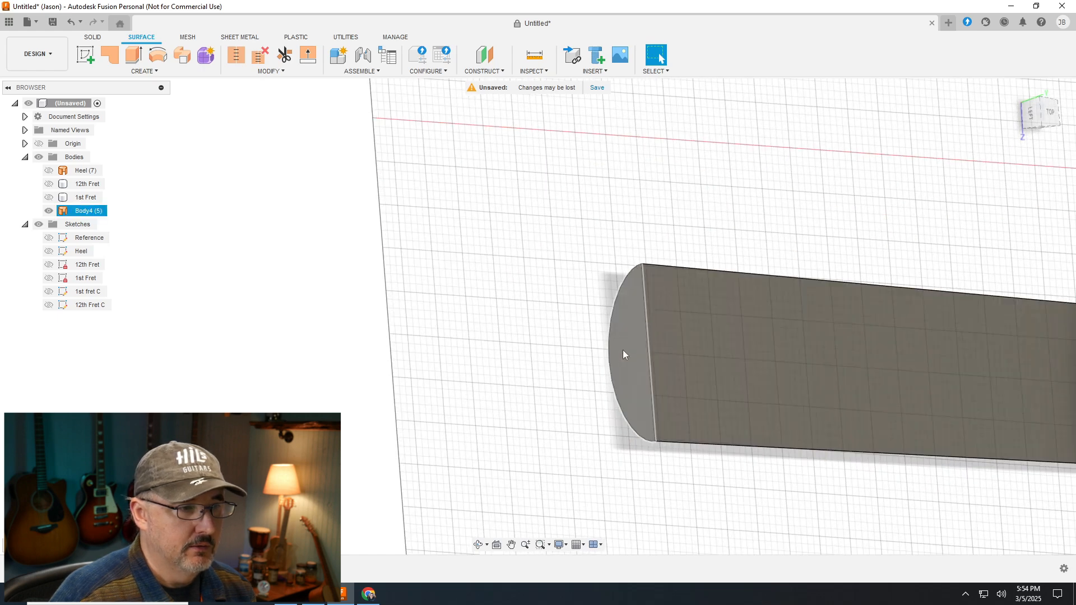
click(628, 358)
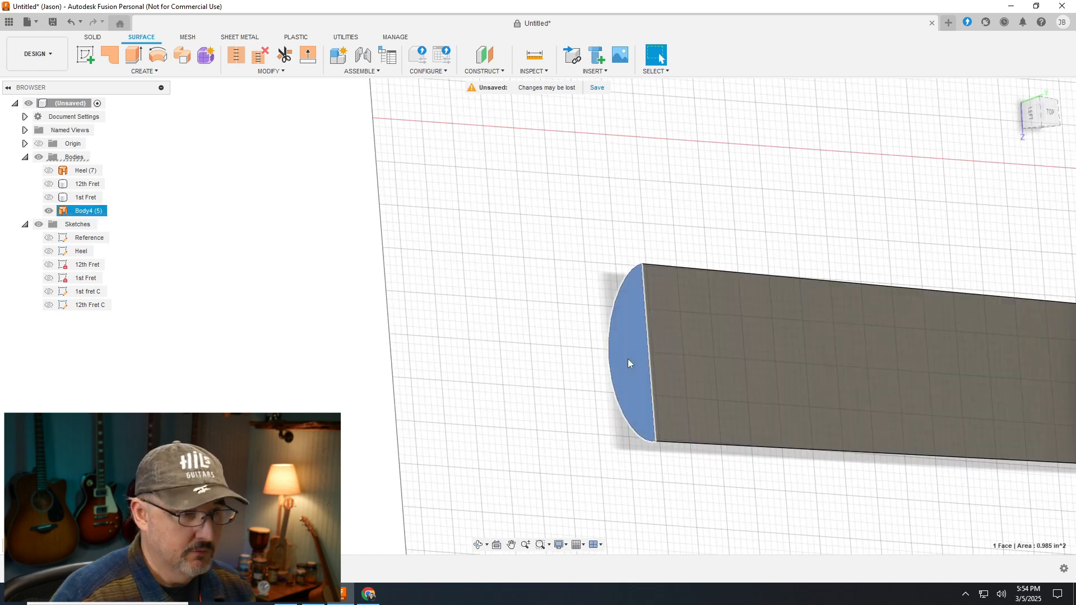
key(Delete)
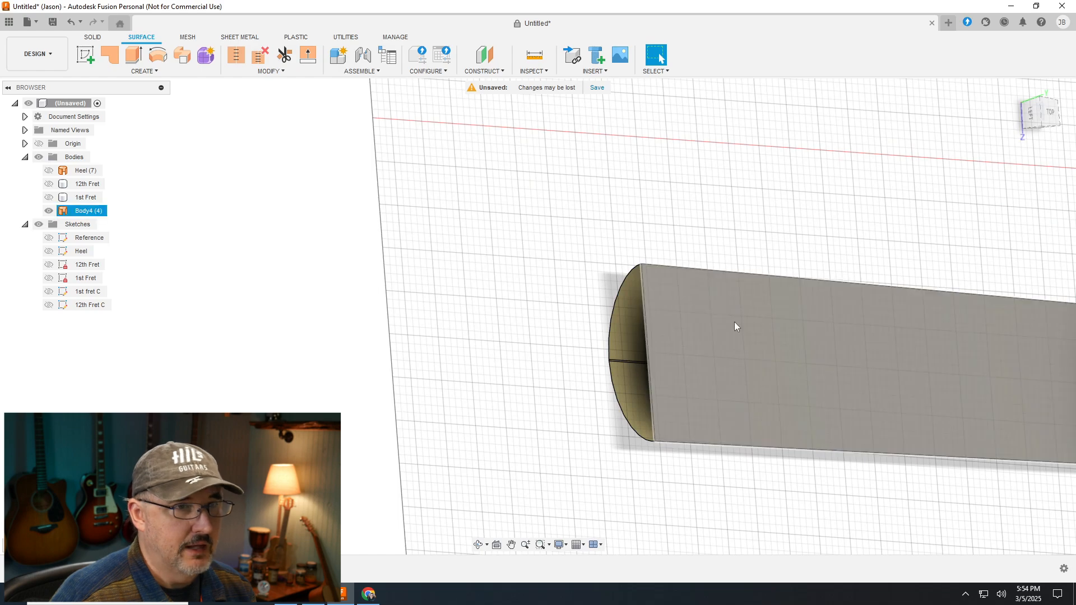
Inspect the lofted body's open 12th fret end and view the body straight from the top
mouse_move(1062, 112)
mouse_down()
mouse_move(1075, 111)
mouse_move(1073, 126)
mouse_move(1067, 106)
mouse_move(1046, 113)
mouse_up()
scroll(250, 144, up, 2)
scroll(280, 247, down, 5)
scroll(415, 263, up, 2)
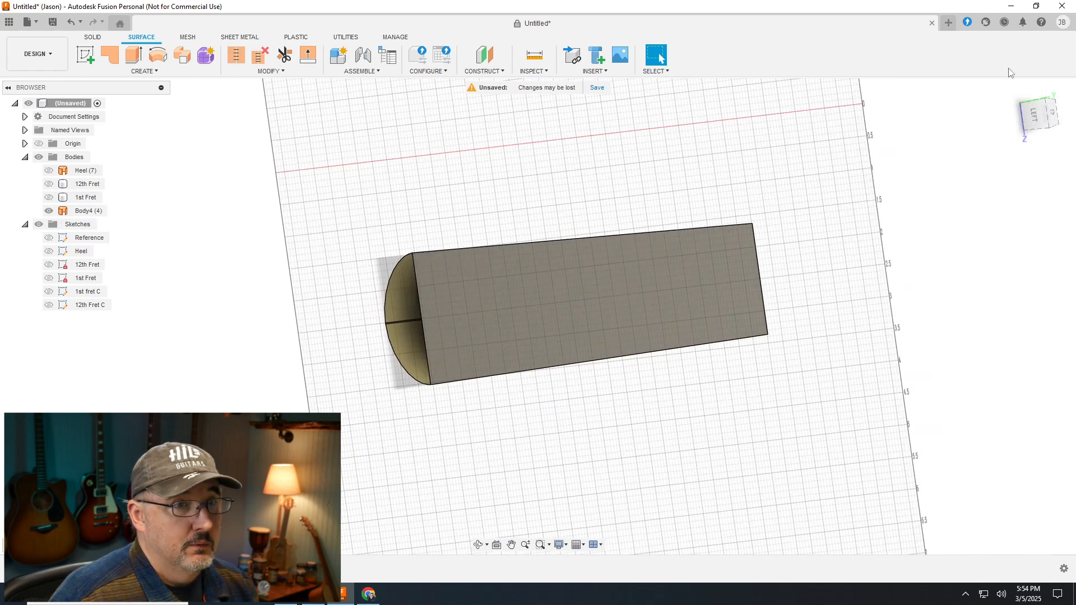
click(1053, 114)
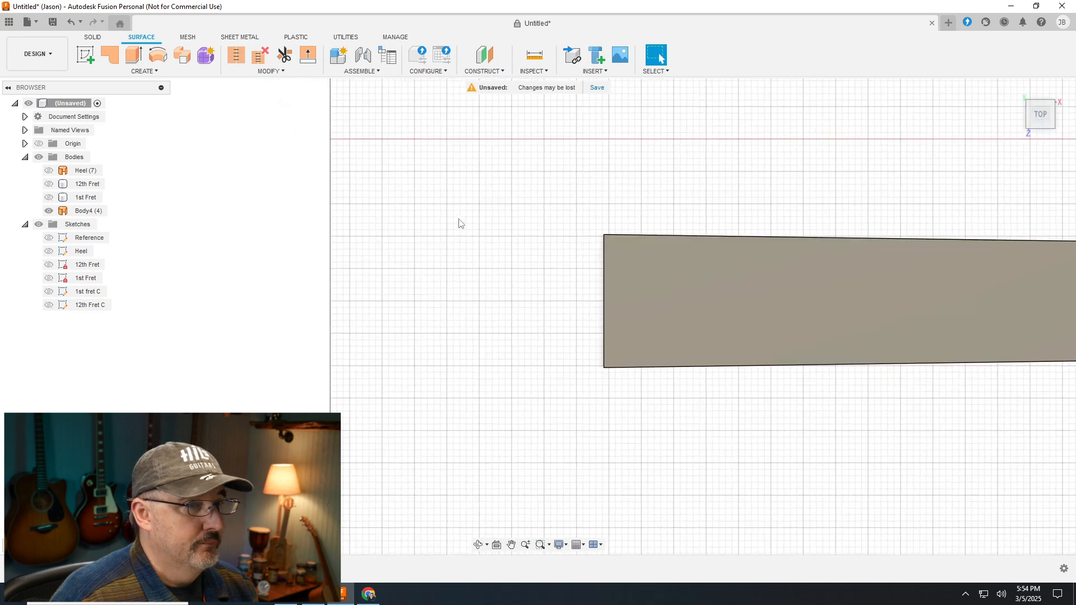
Show the Heel body beside the lofted neck body and return to a straight top view of both
scroll(342, 245, down, 3)
scroll(809, 183, up, 1)
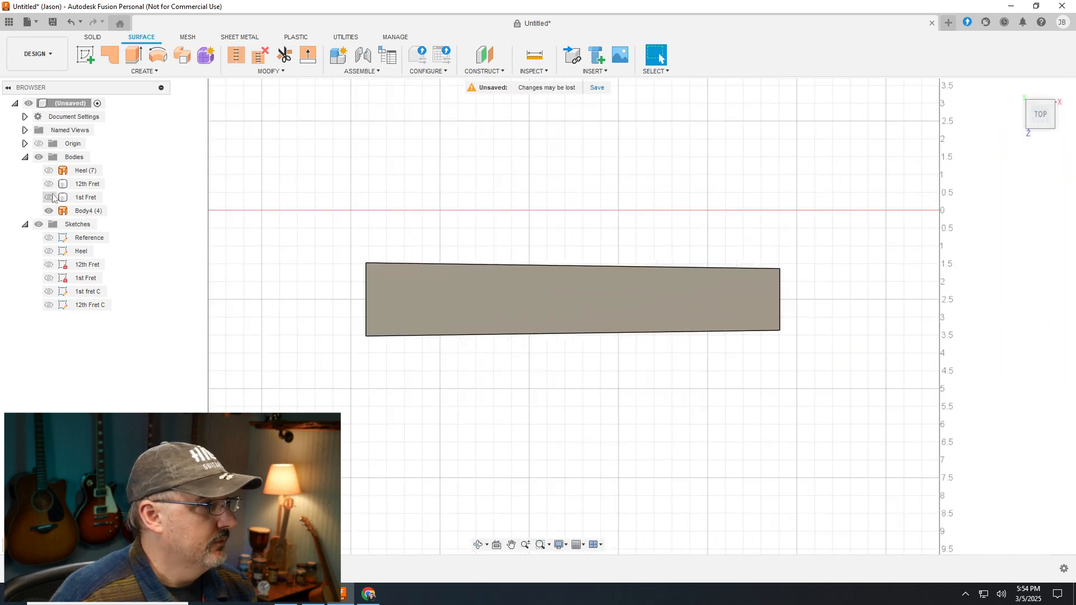
click(49, 170)
scroll(305, 334, up, 1)
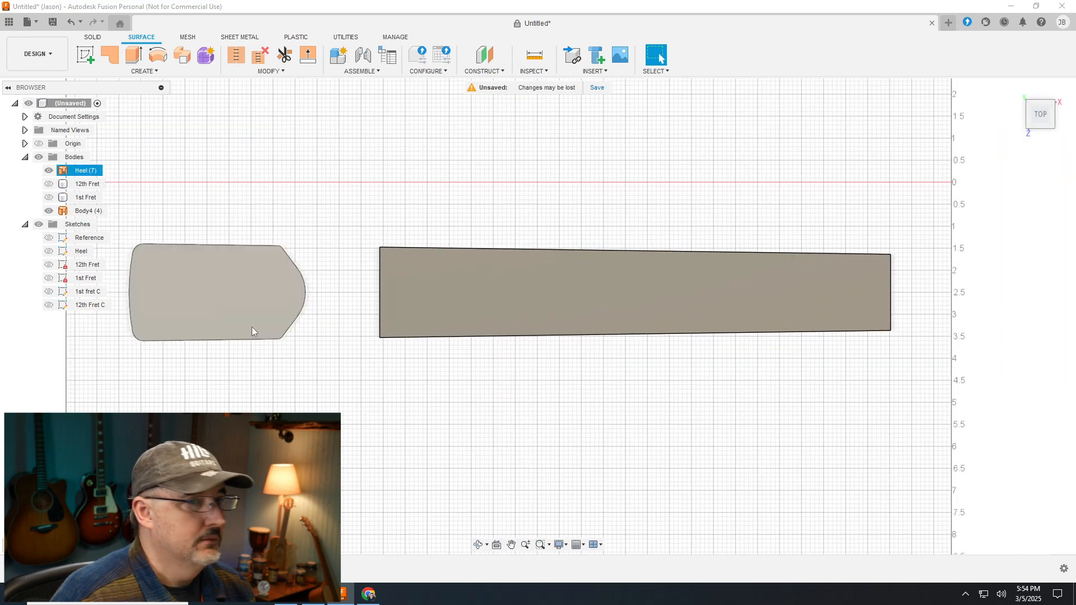
drag(1036, 118, 1043, 68)
scroll(311, 376, up, 3)
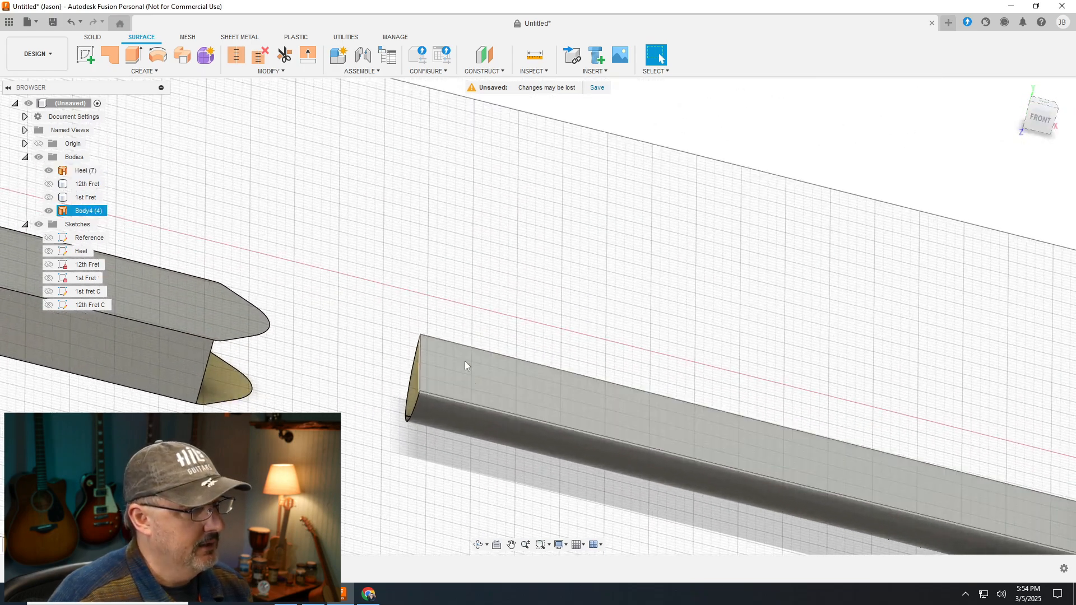
drag(1041, 120, 1009, 143)
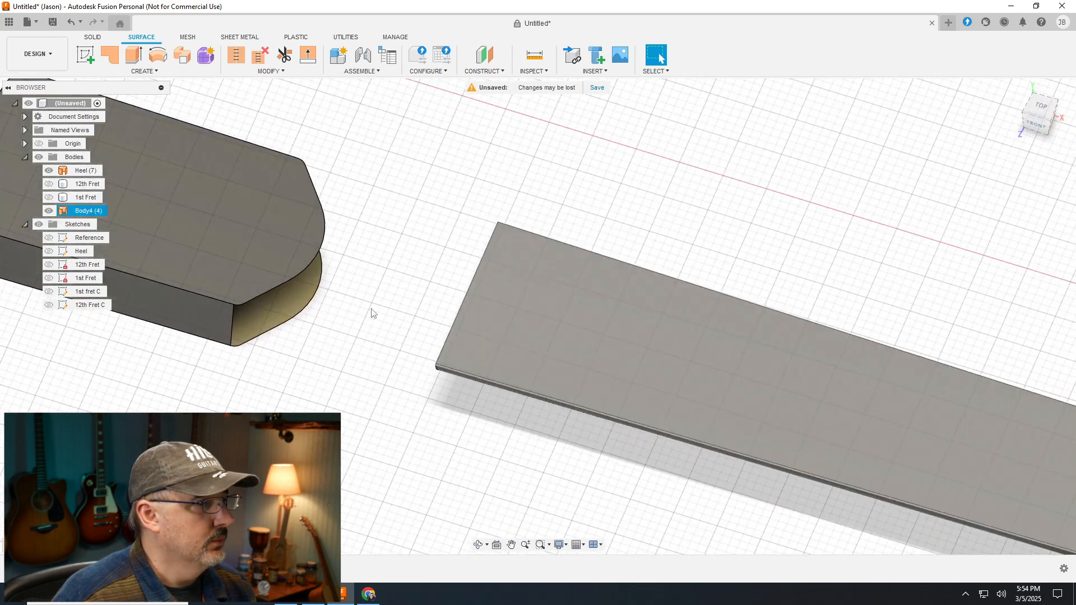
click(1034, 110)
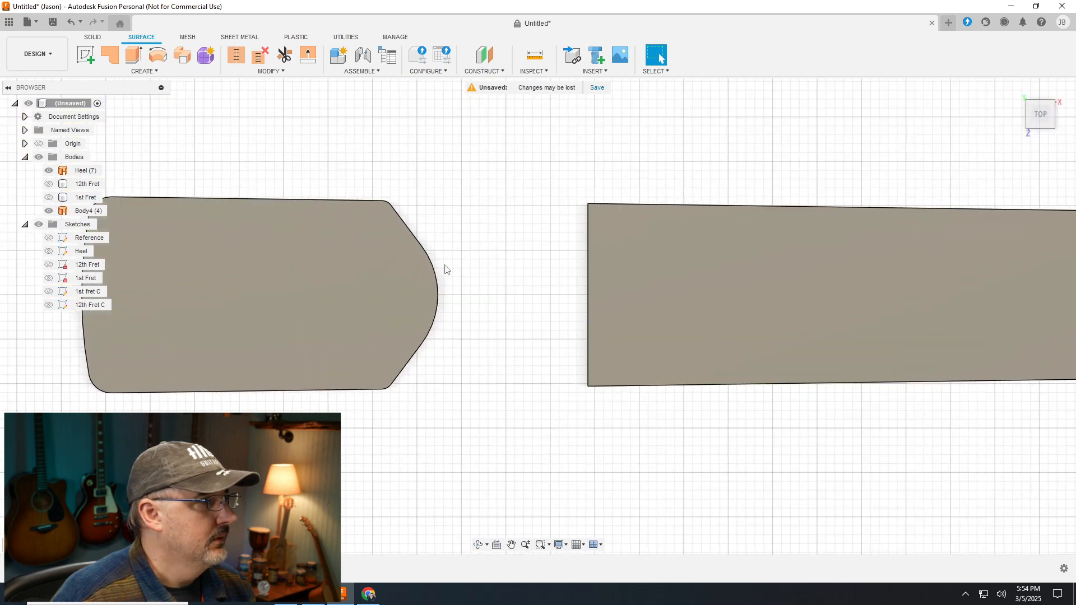
Create a new sketch on the horizontal XZ origin plane, covering the gap between the heel and the neck body
click(93, 37)
click(145, 71)
click(105, 94)
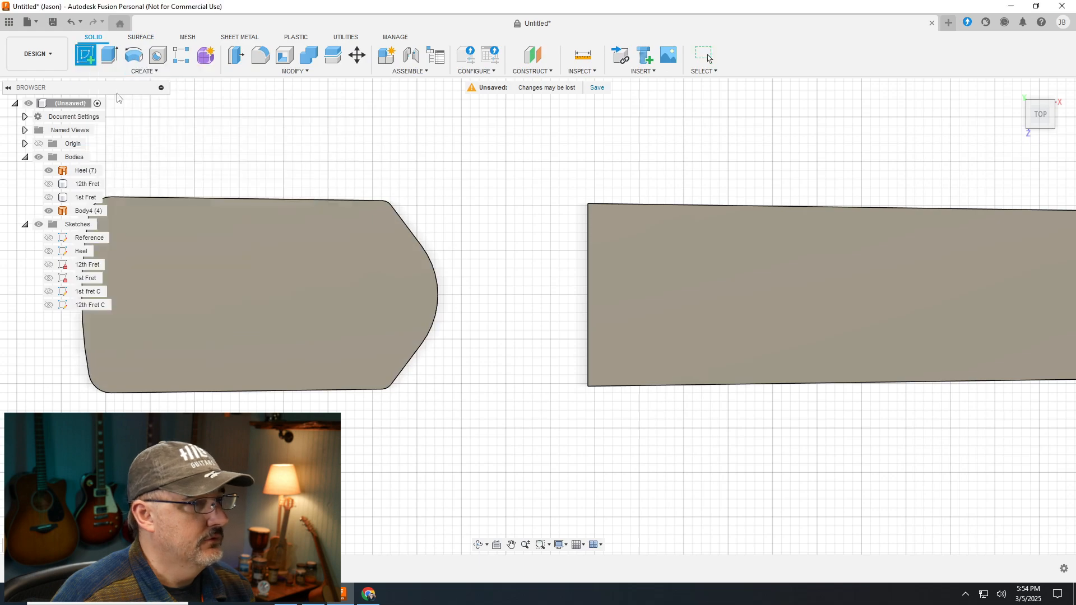
scroll(704, 231, up, 2)
scroll(694, 236, down, 5)
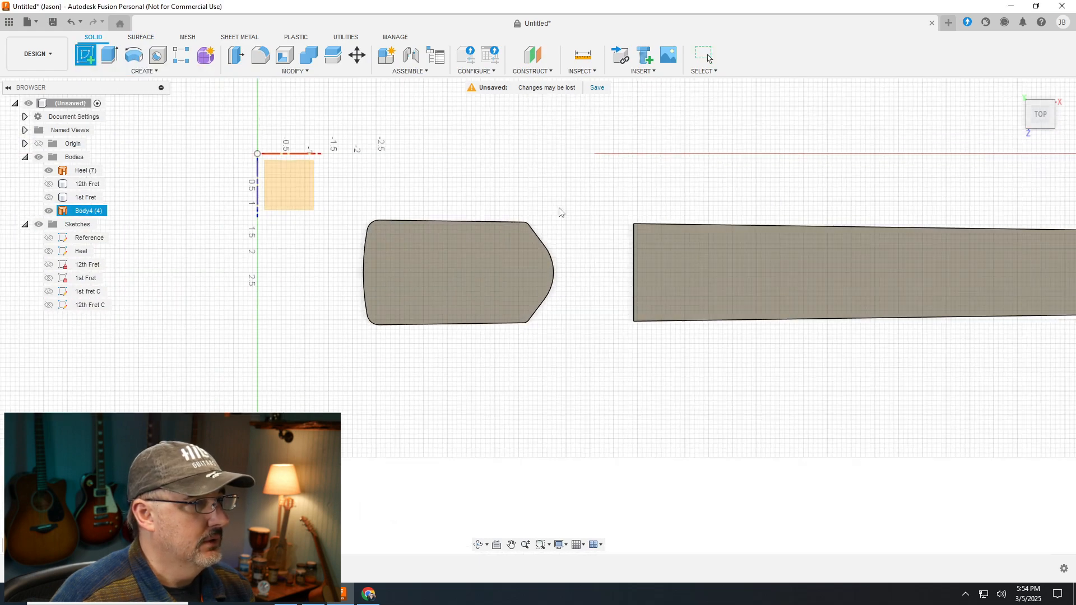
click(300, 185)
scroll(726, 381, up, 6)
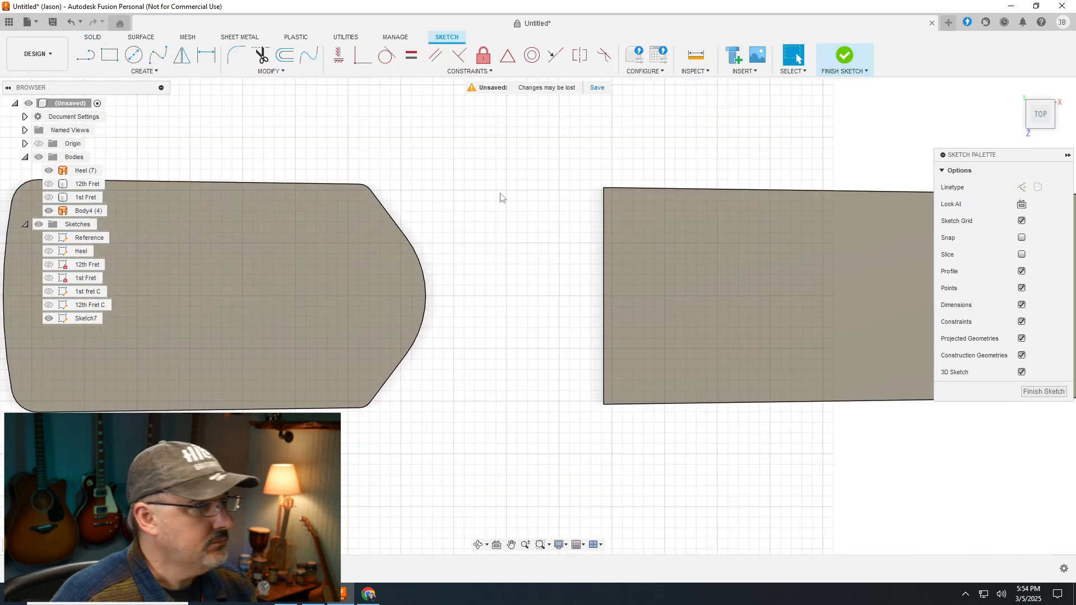
Try Project To Surface with the heel's underside face, both curved neck faces and the narrow strip between them as target faces
click(147, 71)
mouse_move(134, 243)
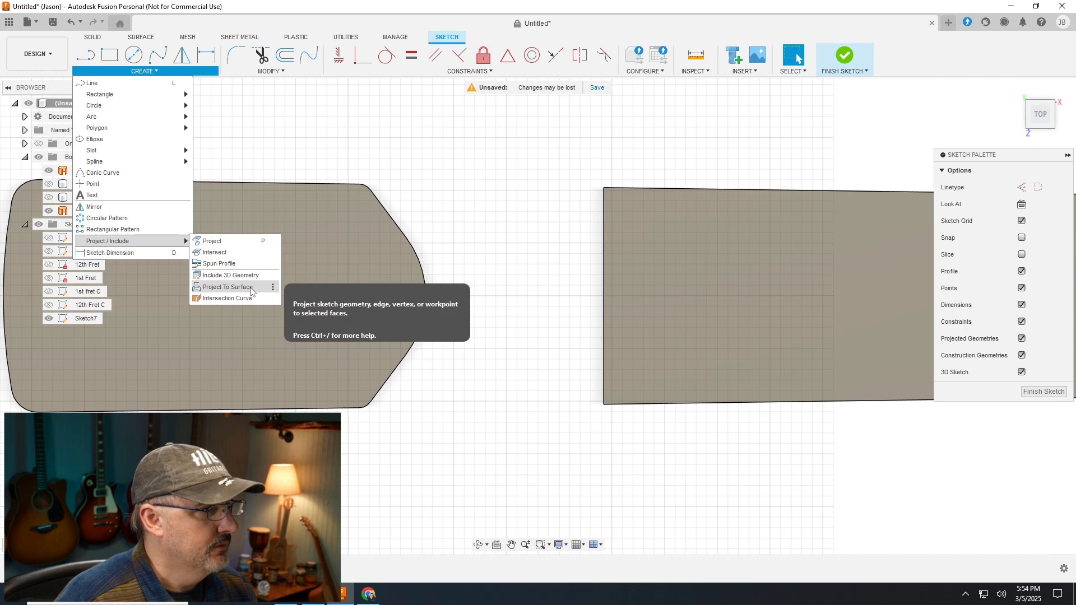
click(227, 287)
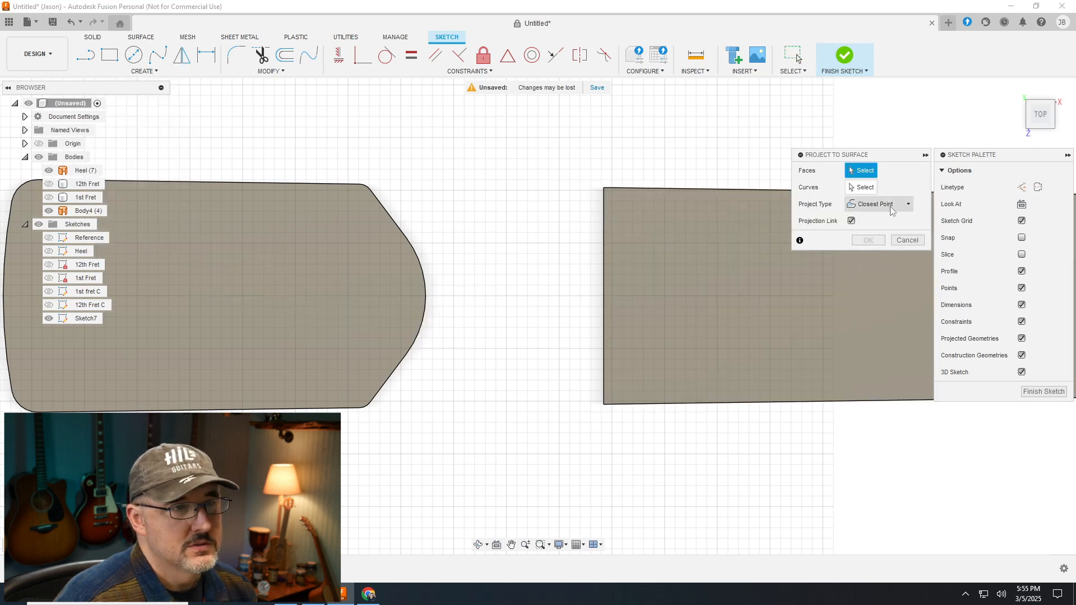
drag(1040, 115, 1031, 253)
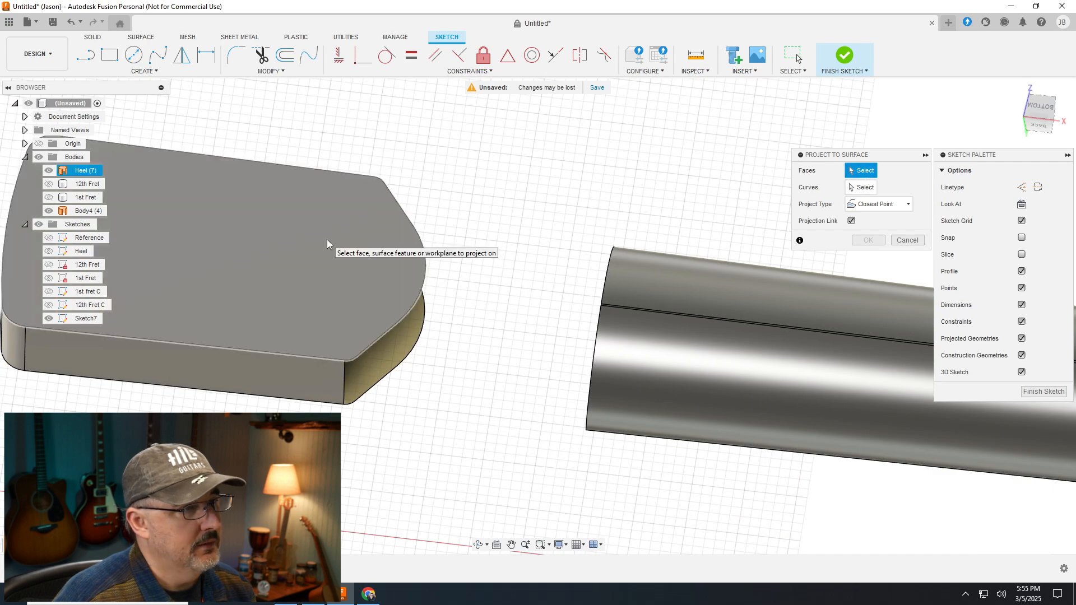
click(327, 240)
scroll(664, 277, up, 1)
scroll(617, 303, up, 3)
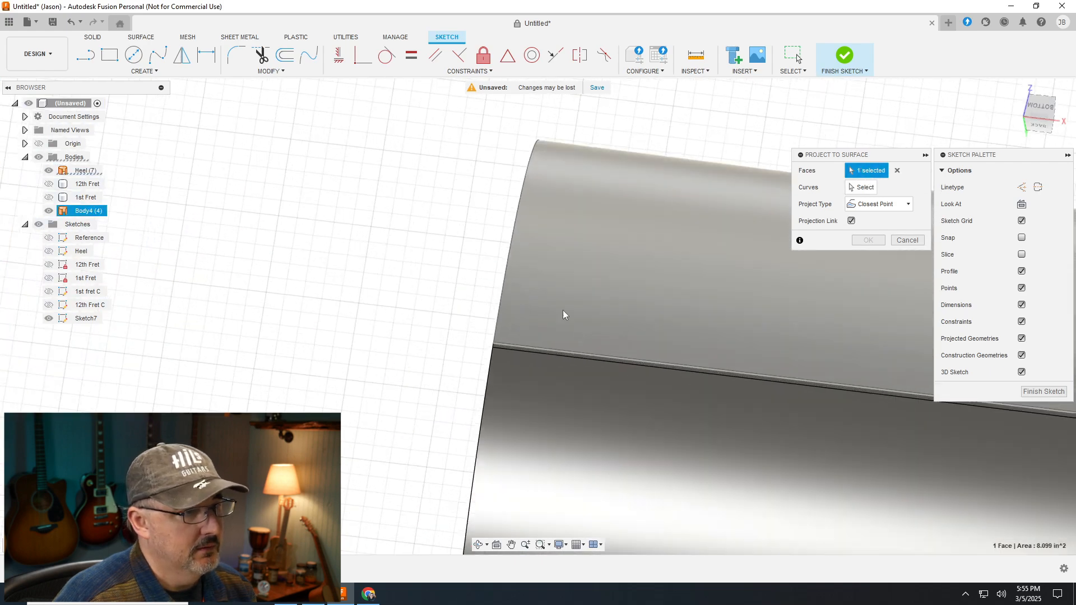
click(560, 317)
scroll(504, 347, up, 2)
click(495, 303)
click(499, 344)
scroll(520, 339, down, 1)
scroll(518, 331, down, 5)
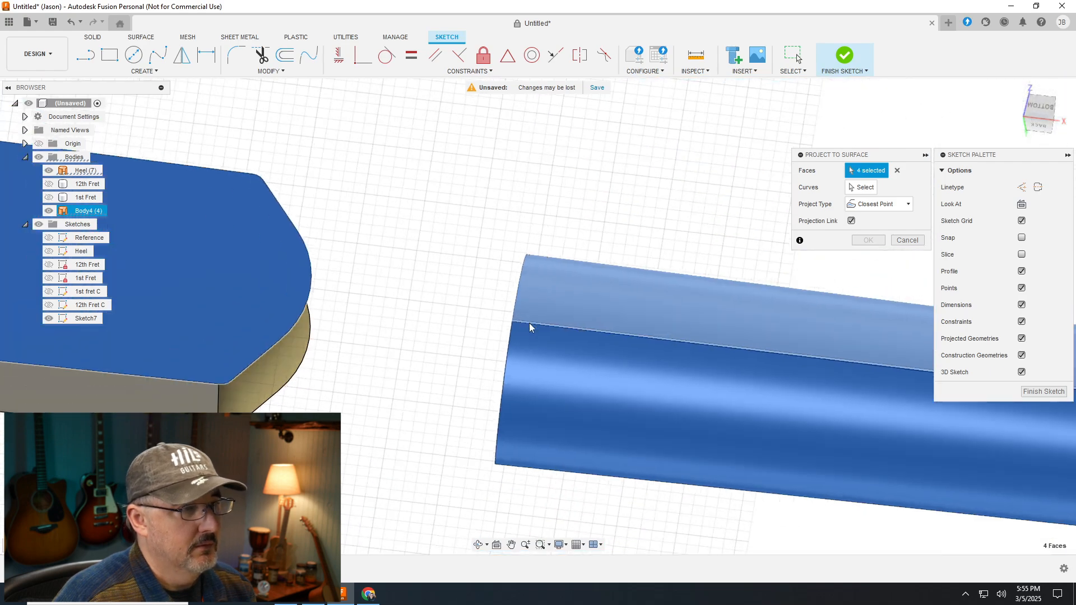
Show the Reference sketch and pick its six lengthwise lines as the curves to project onto the selected faces
mouse_move(1043, 114)
mouse_down()
mouse_move(1067, 124)
mouse_move(1043, 117)
mouse_up()
drag(1047, 122, 1043, 141)
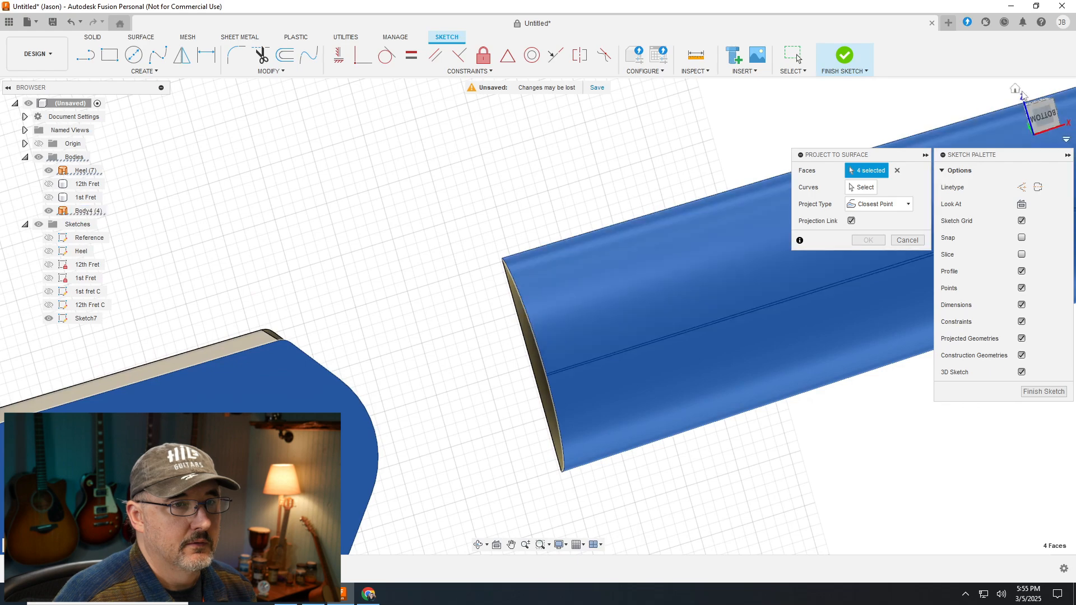
click(1015, 89)
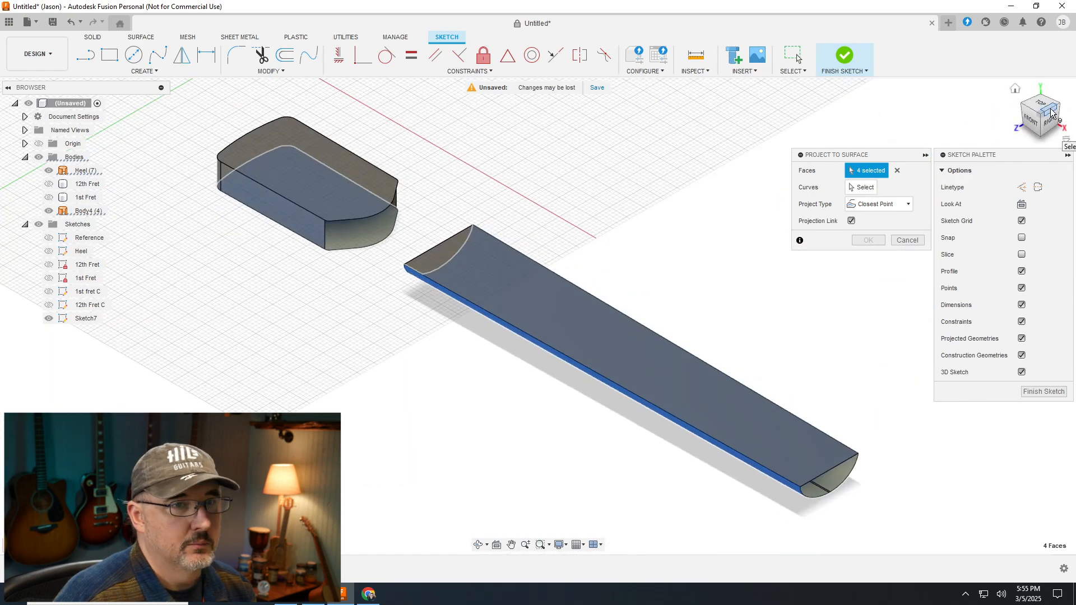
click(1043, 105)
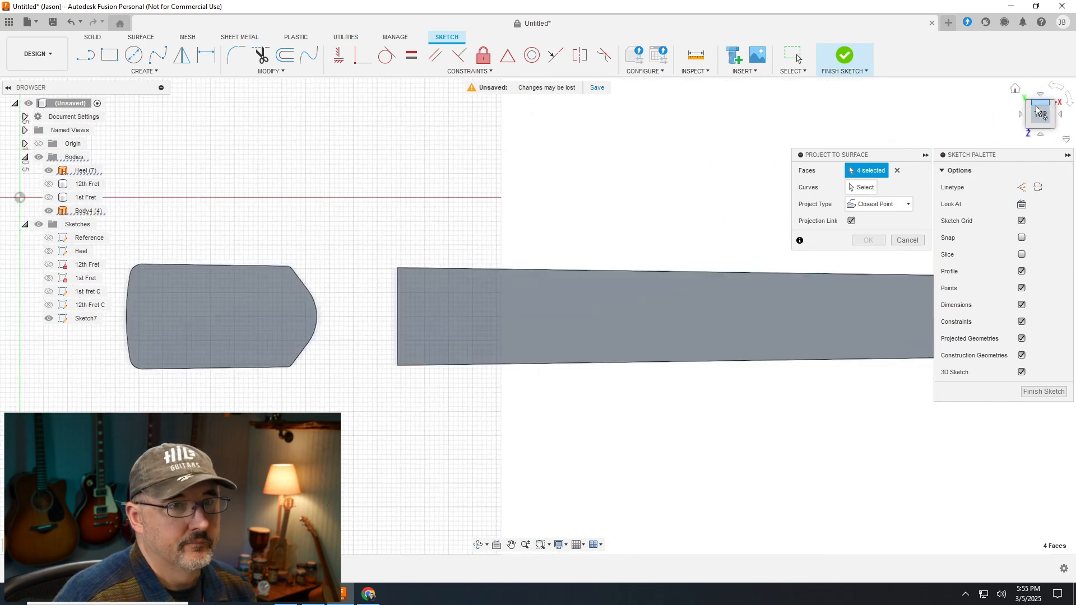
drag(1041, 98, 1043, 280)
scroll(274, 259, up, 3)
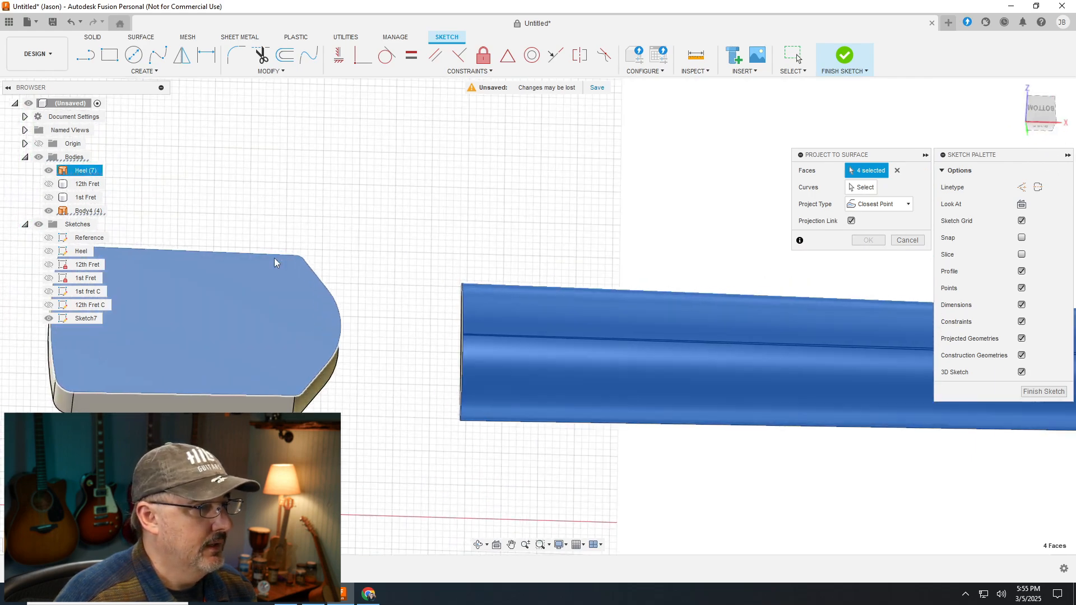
click(859, 192)
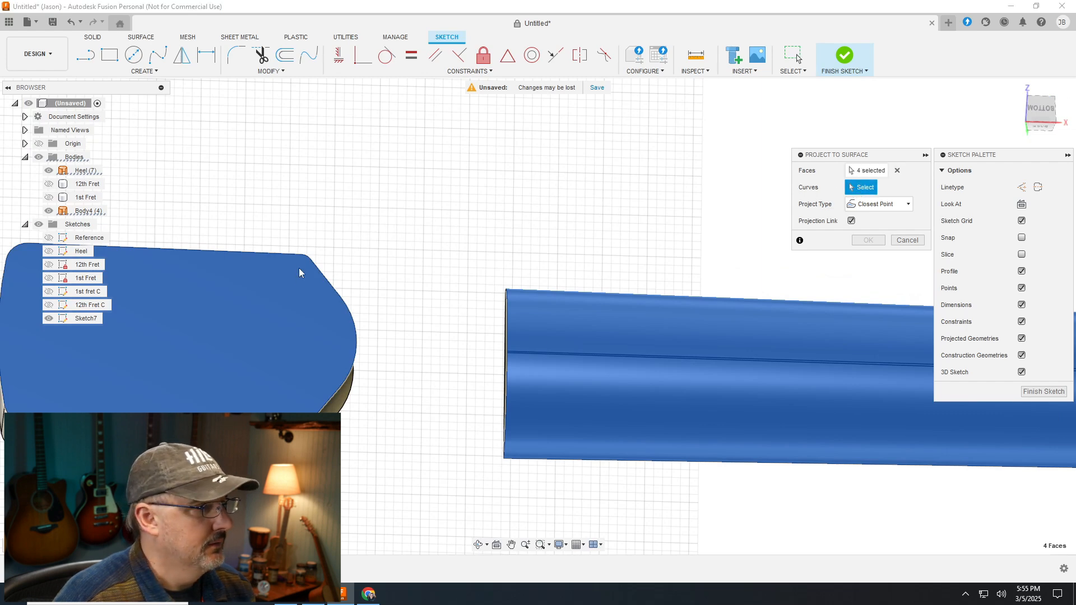
click(50, 238)
scroll(399, 276, up, 5)
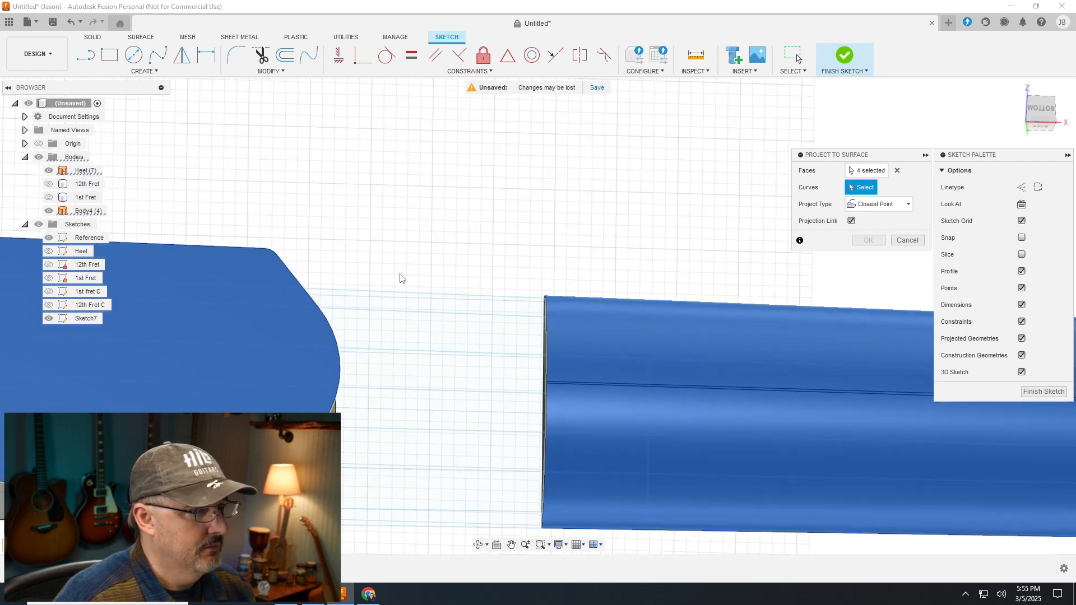
scroll(430, 384, down, 2)
scroll(415, 489, up, 2)
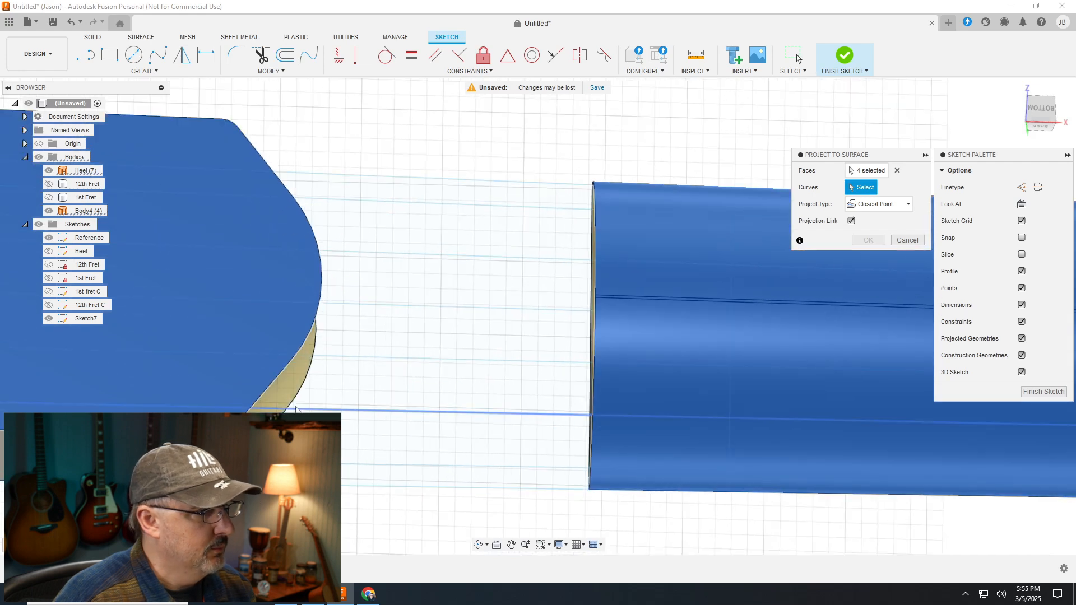
click(385, 447)
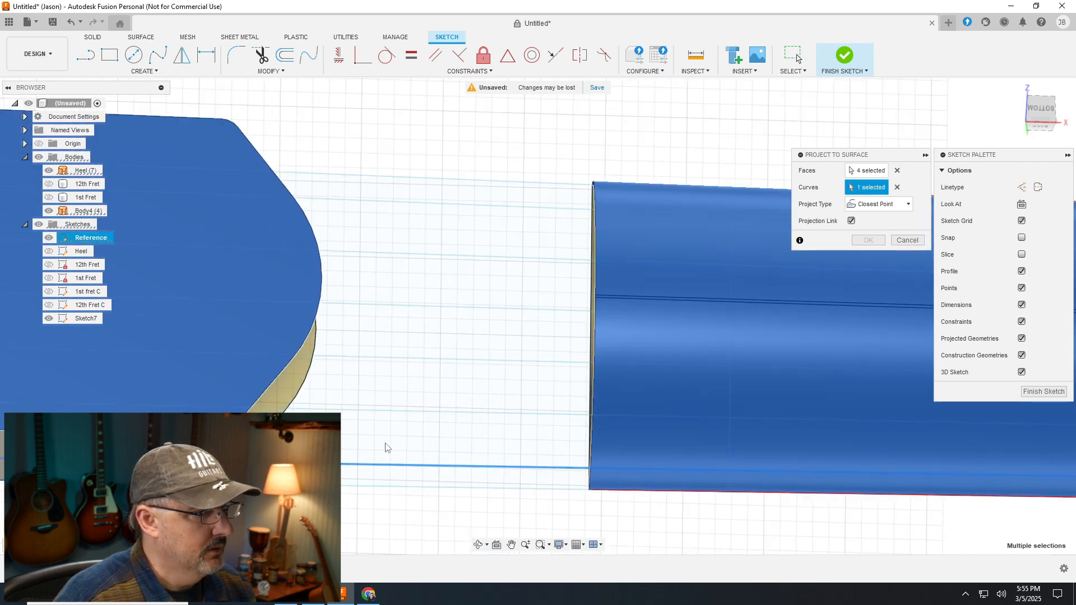
click(391, 413)
click(390, 360)
click(397, 309)
click(401, 258)
click(399, 205)
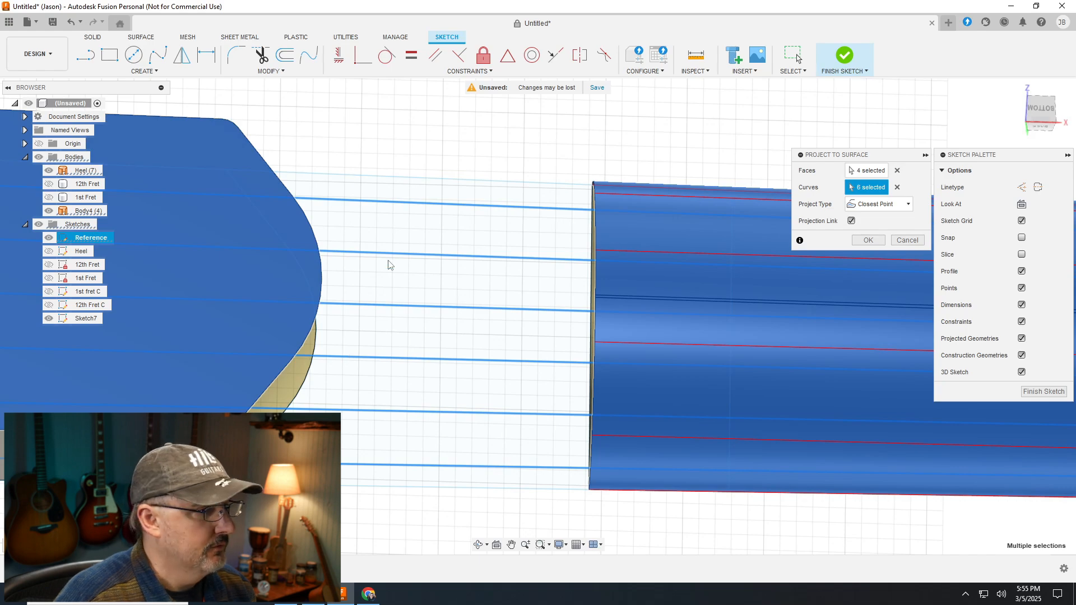
Try adding the curves along the heel's angled corner to the projection, and undo the whole unfinished projection
scroll(173, 506, down, 1)
scroll(174, 506, up, 3)
scroll(303, 467, up, 3)
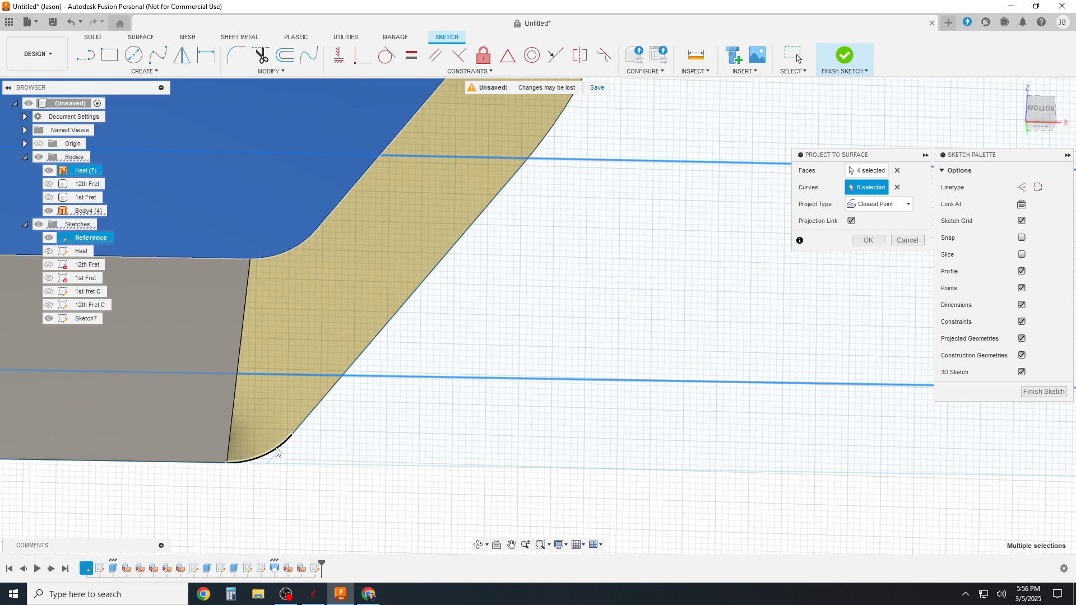
scroll(279, 455, up, 3)
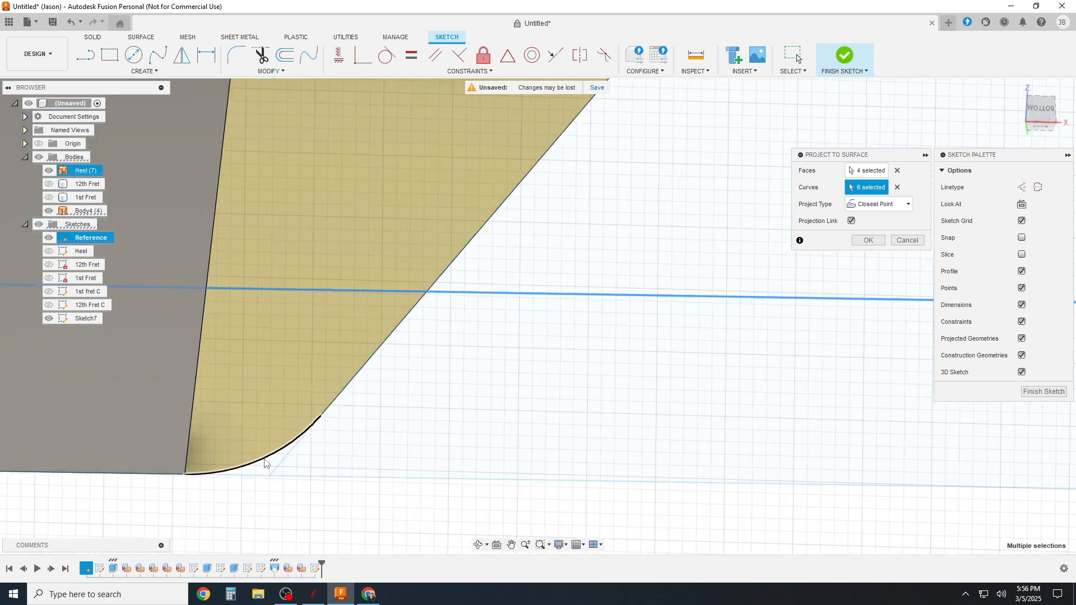
click(340, 394)
scroll(336, 445, down, 4)
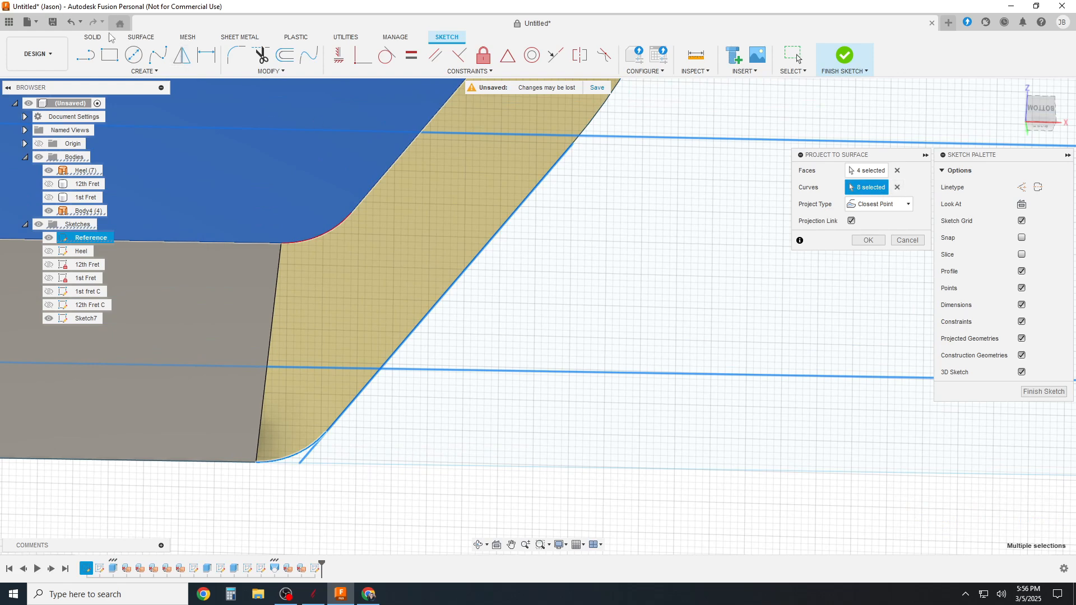
click(70, 22)
shift+middle_drag(306, 367, 313, 158)
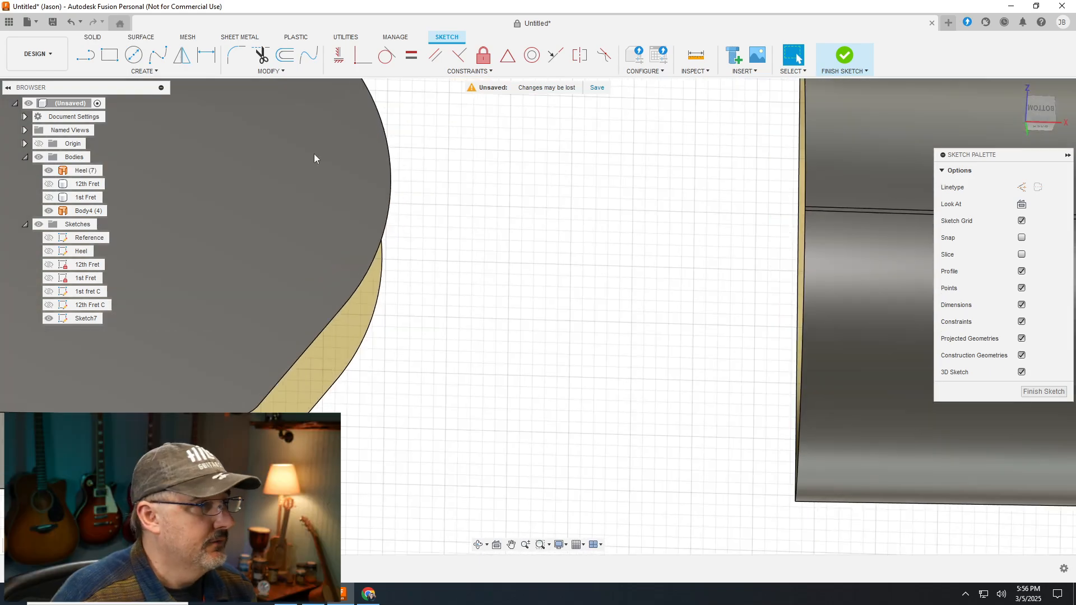
Restart Project To Surface with the heel's underside, the two curved neck faces and the narrow strip between them as target faces
click(149, 71)
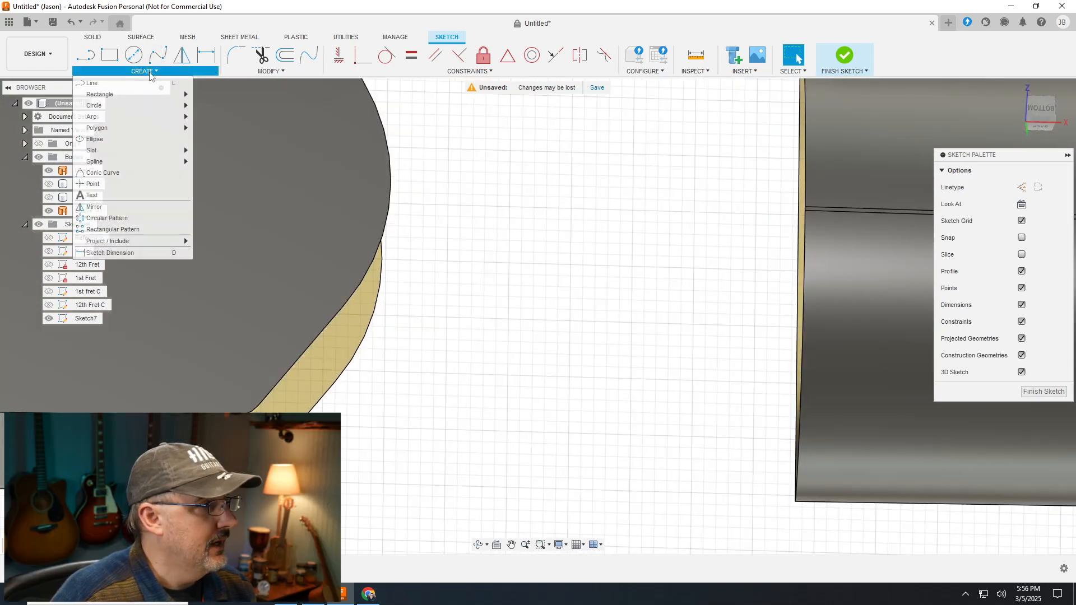
mouse_move(168, 241)
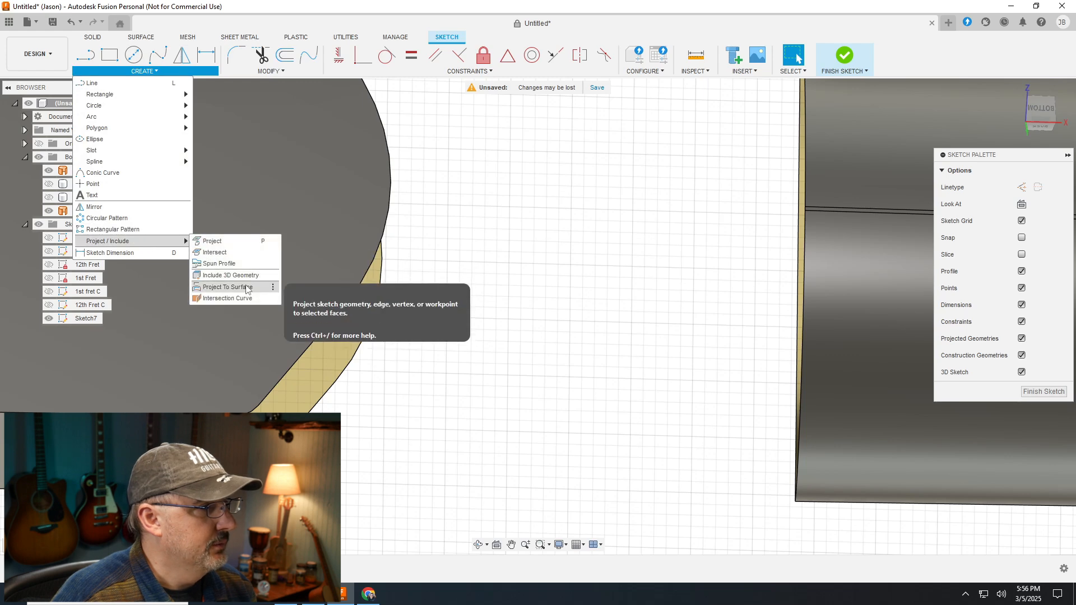
click(246, 287)
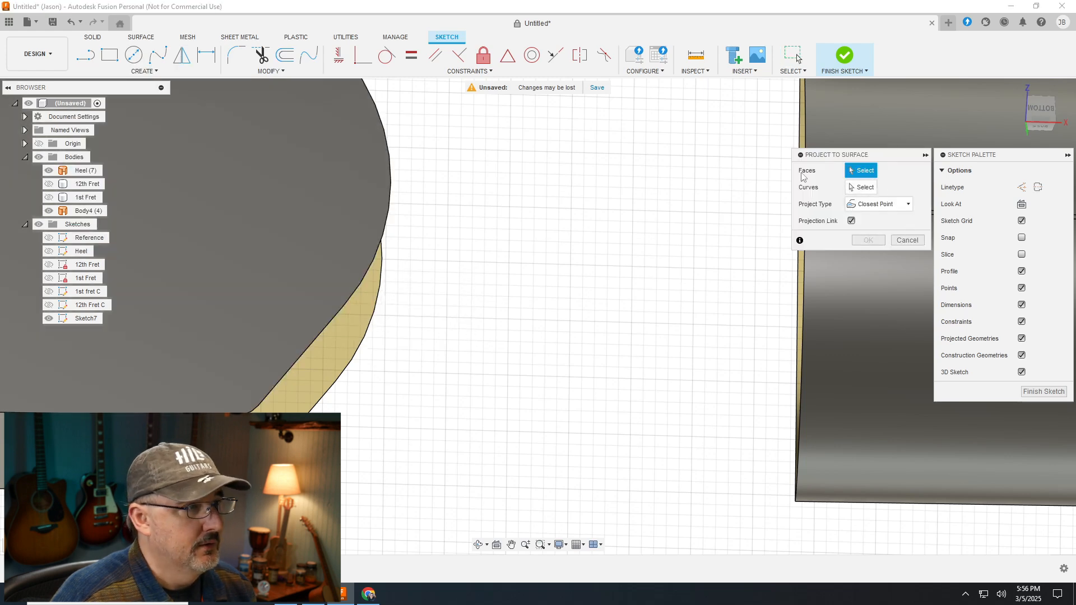
scroll(327, 193, up, 4)
scroll(344, 252, down, 6)
scroll(438, 154, up, 2)
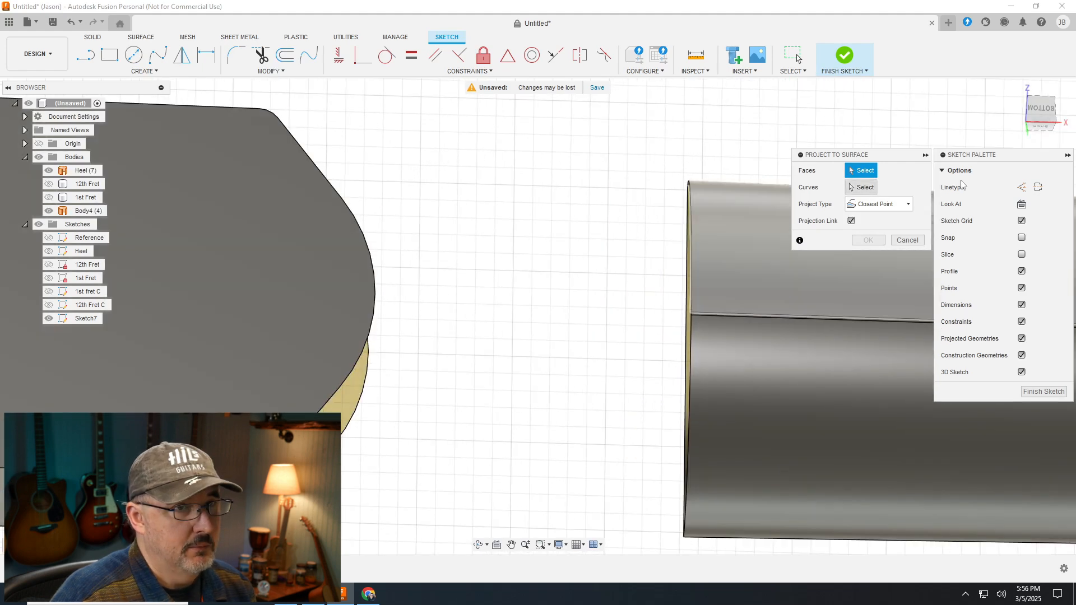
click(294, 284)
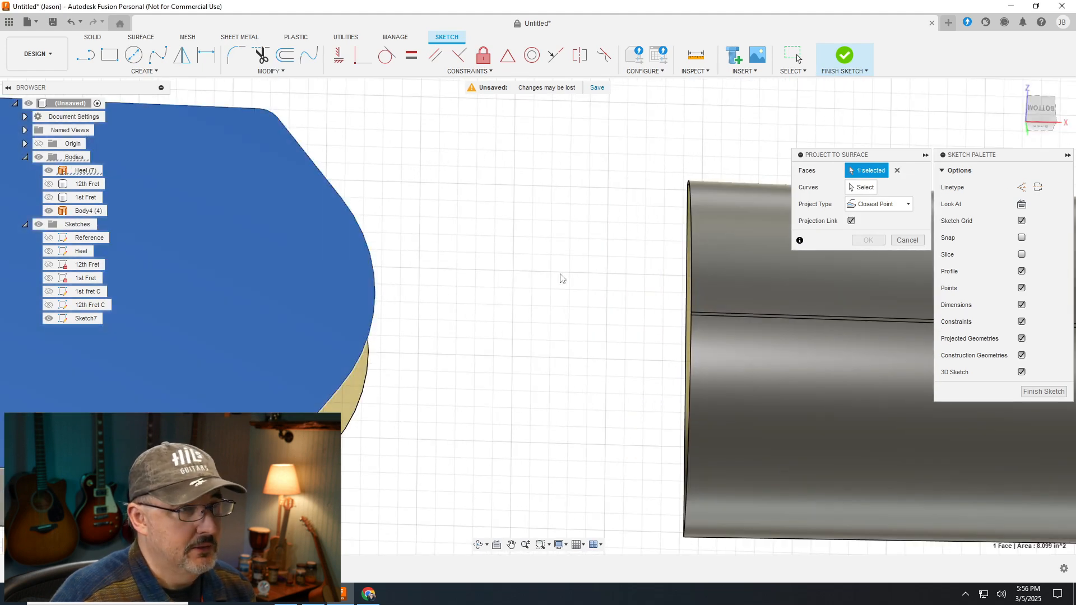
click(756, 262)
scroll(807, 364, up, 4)
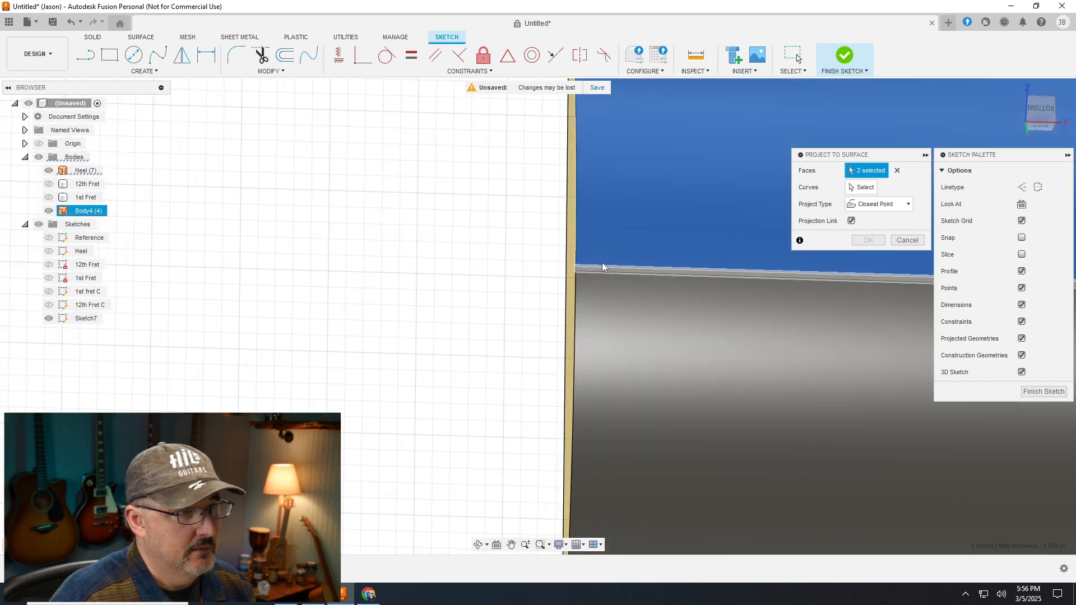
scroll(616, 272, up, 1)
click(575, 270)
click(614, 317)
scroll(650, 295, down, 5)
scroll(468, 250, up, 2)
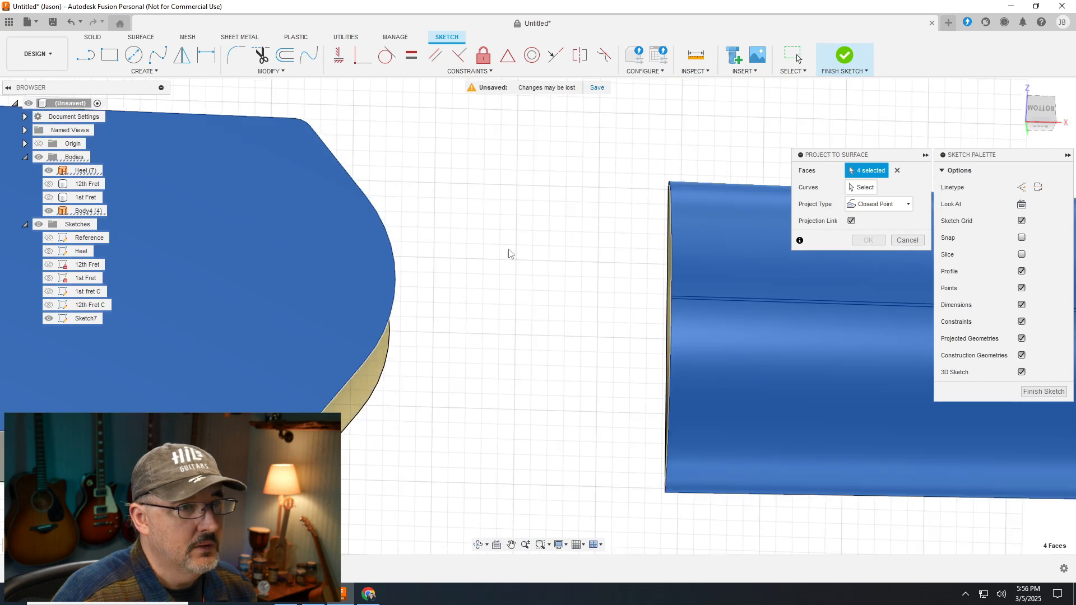
Show the Reference sketch and pick its six lengthwise lines as the curves for the surface projection
click(862, 187)
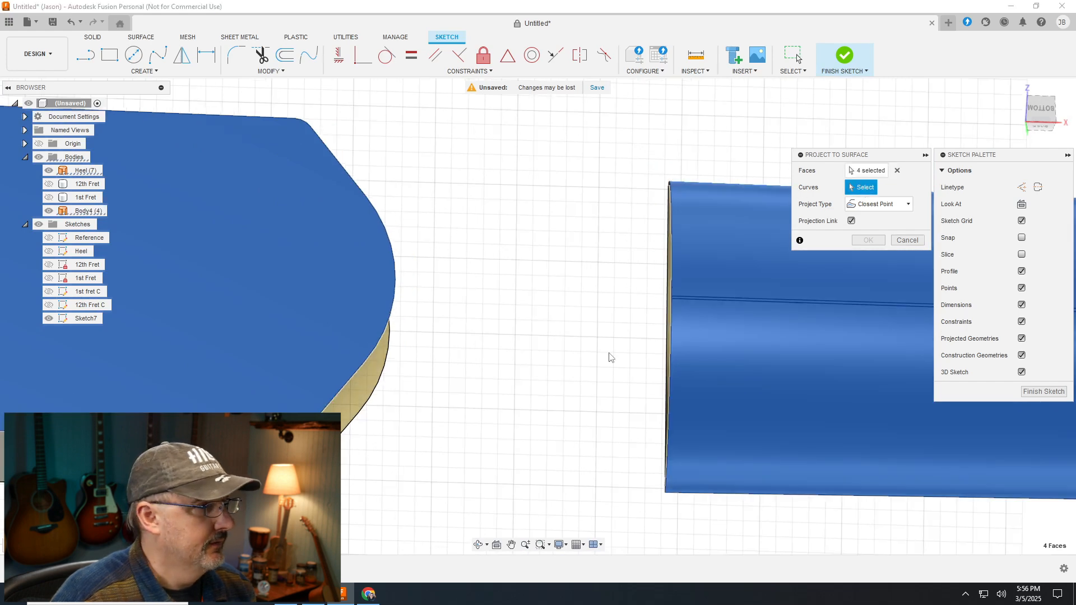
click(50, 238)
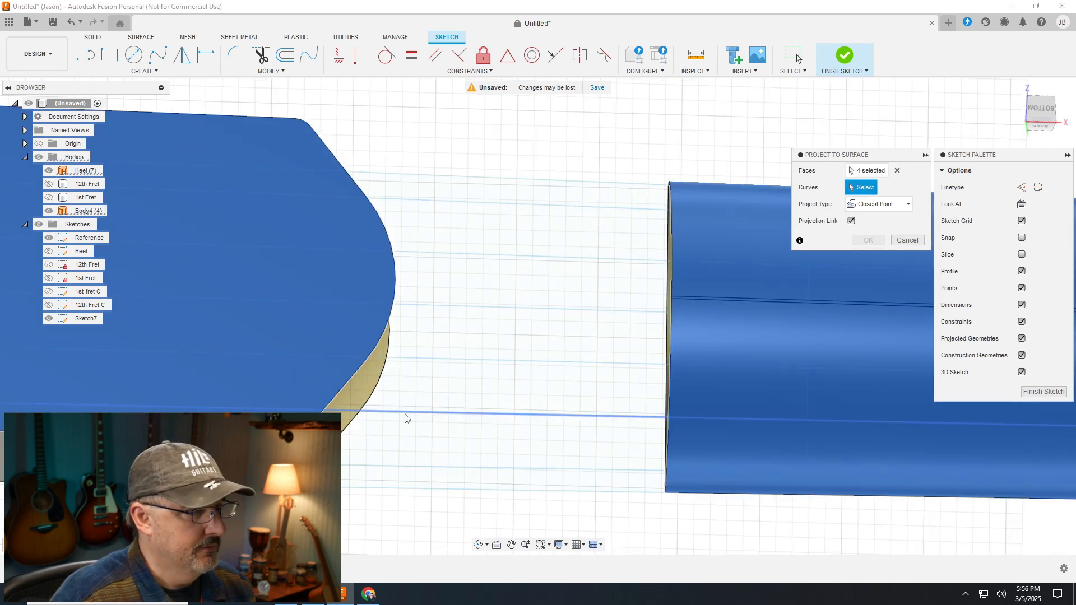
scroll(507, 465, up, 2)
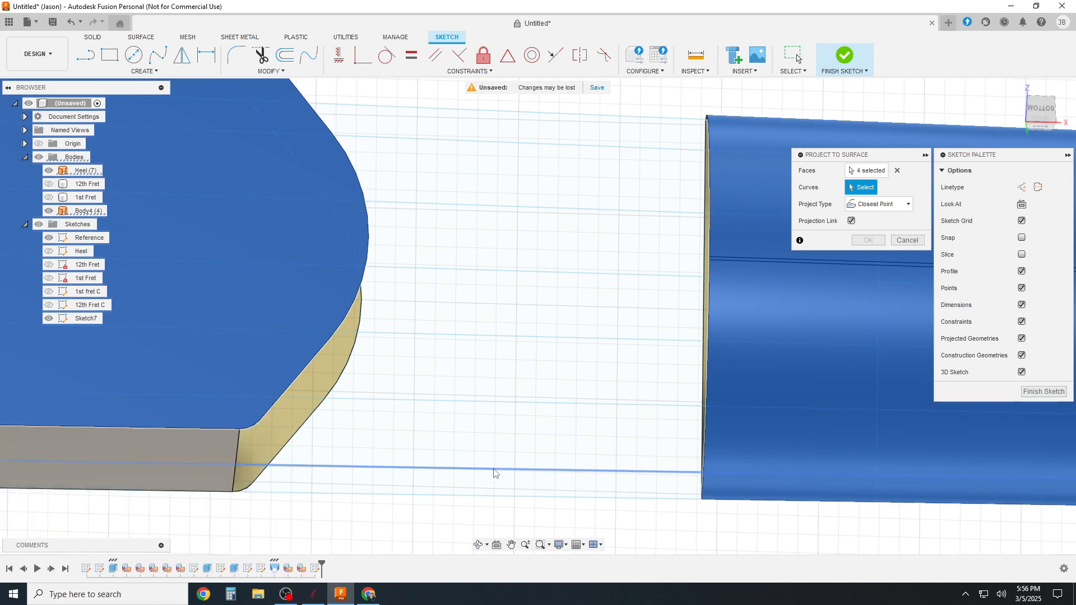
click(494, 469)
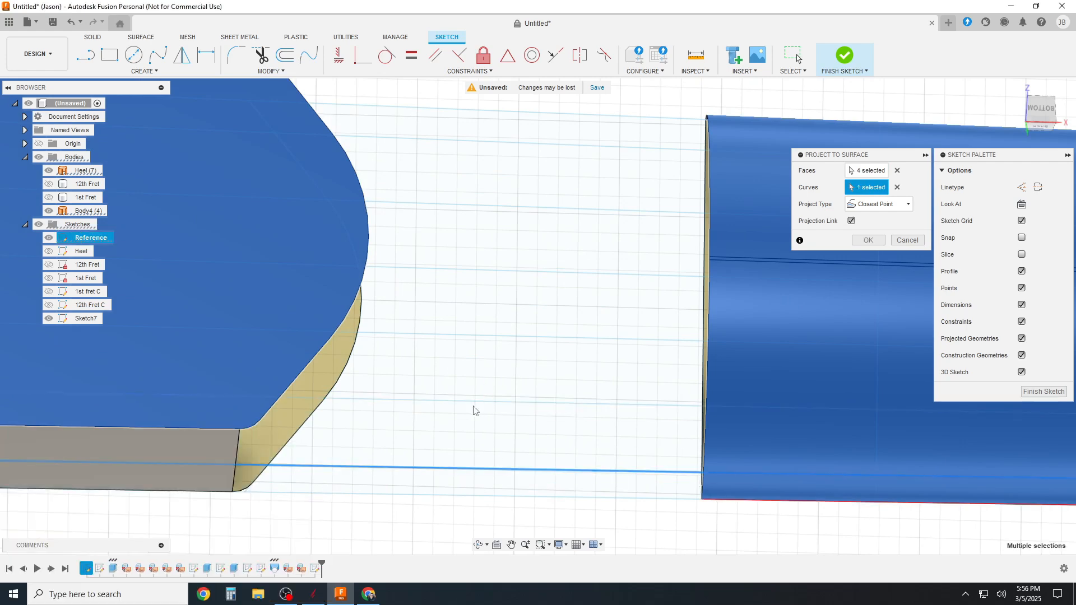
click(480, 404)
click(468, 335)
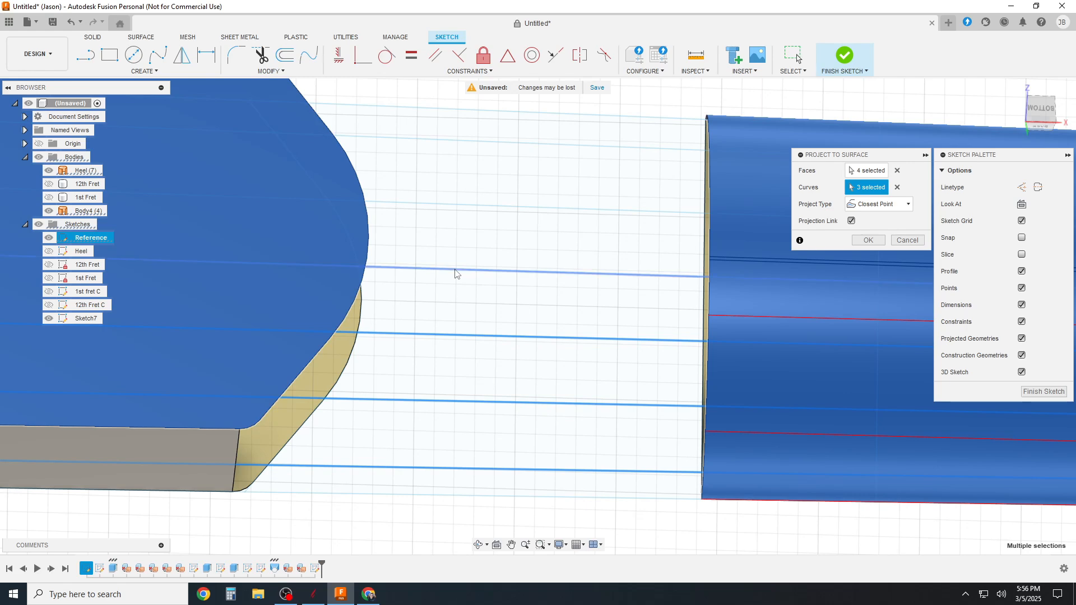
click(448, 209)
click(448, 143)
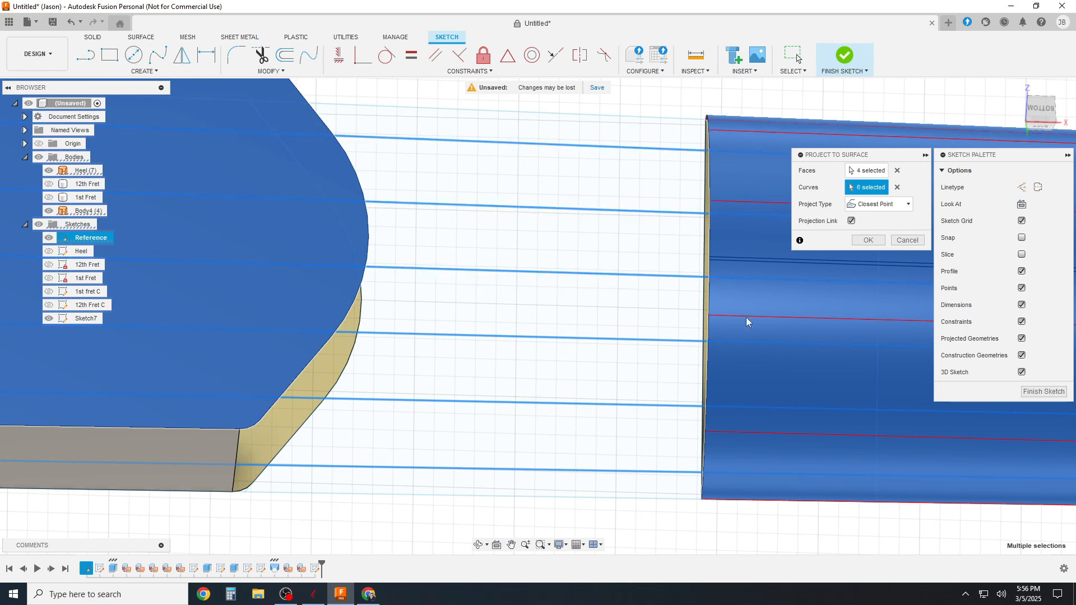
scroll(913, 278, up, 2)
scroll(806, 314, down, 4)
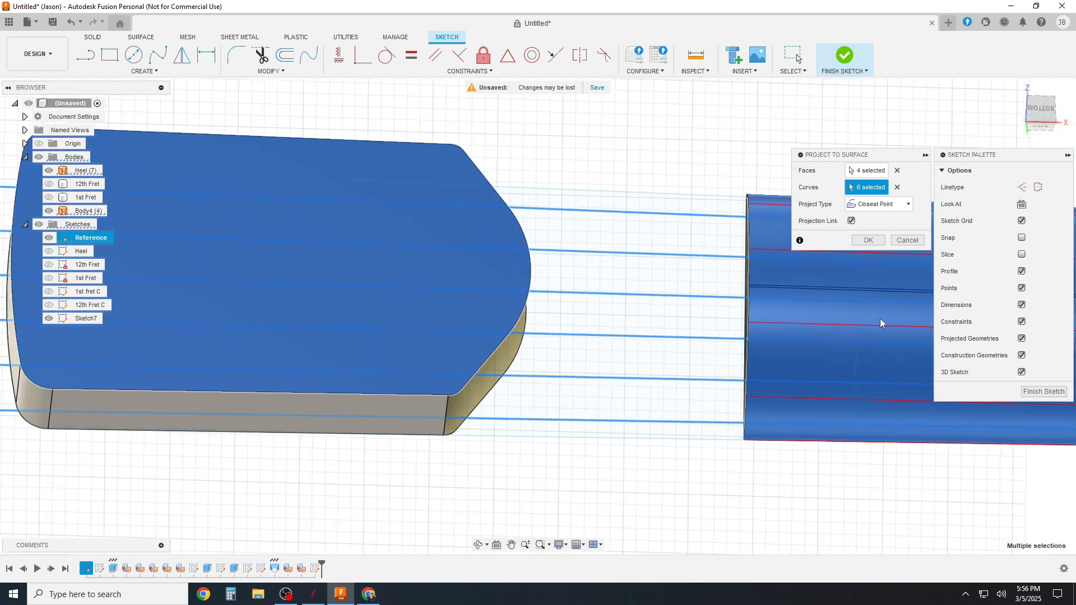
scroll(526, 328, up, 2)
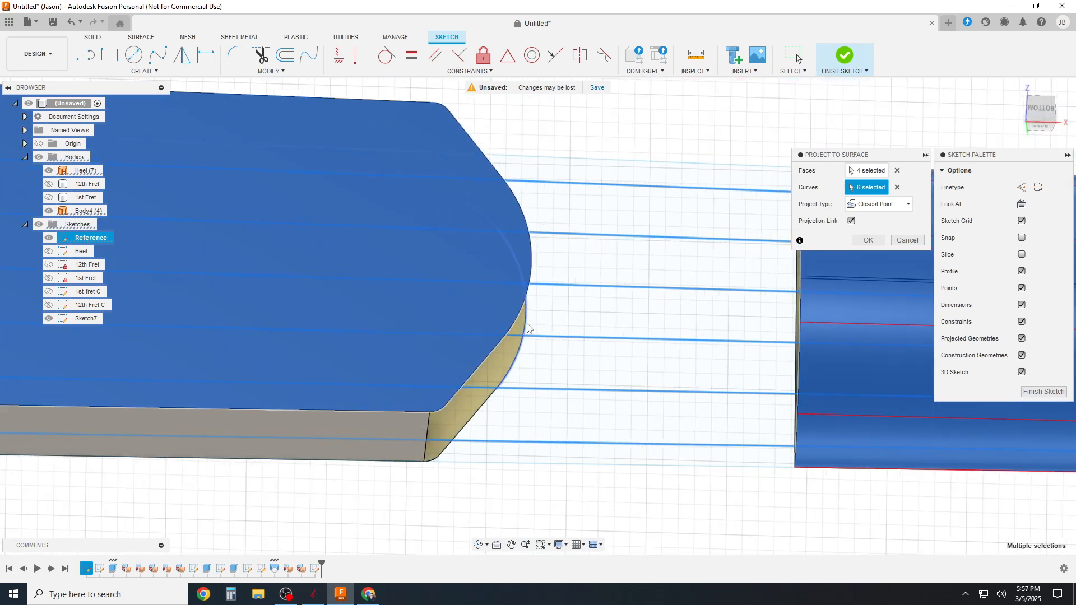
Hide the Reference sketch and the Heel body, and show the Heel sketch
click(49, 239)
click(49, 251)
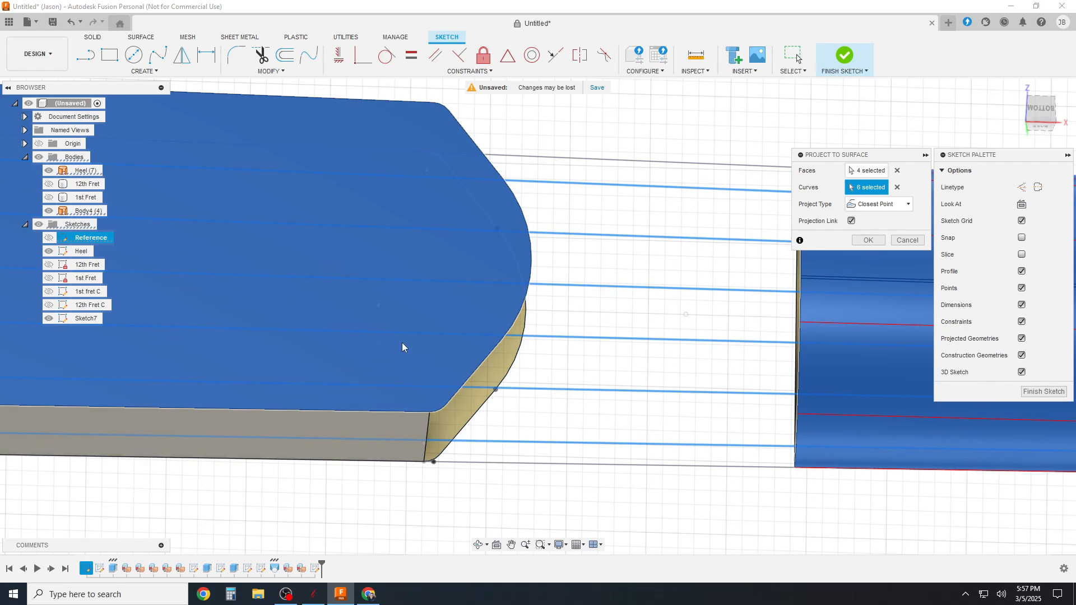
click(48, 170)
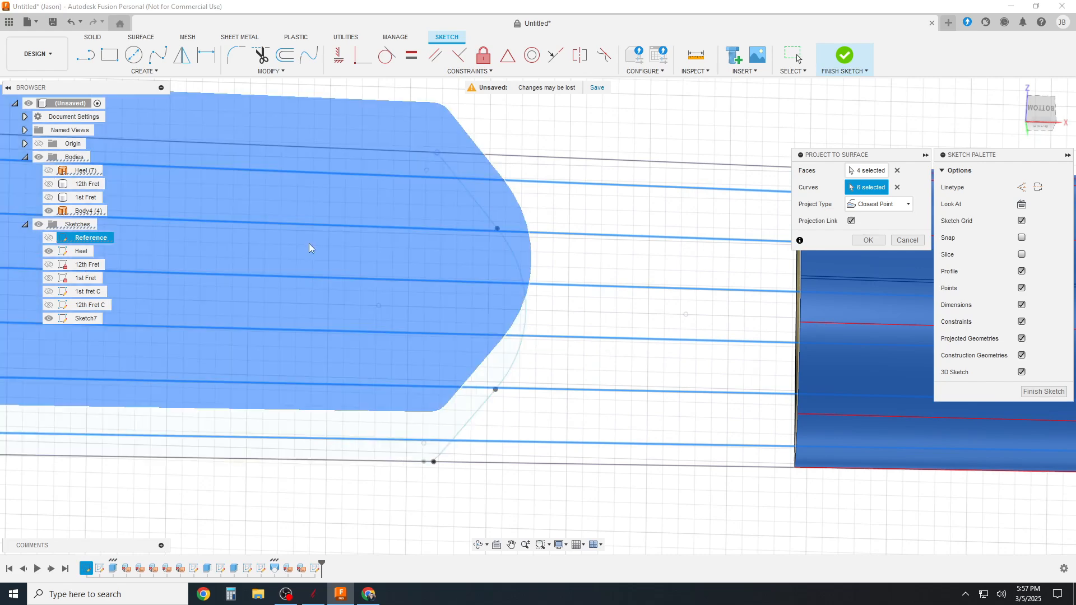
Add the Heel sketch's small corner arc, the adjoining angled line and the large rounded end arc to the projection curves
scroll(356, 483, up, 3)
scroll(339, 434, up, 2)
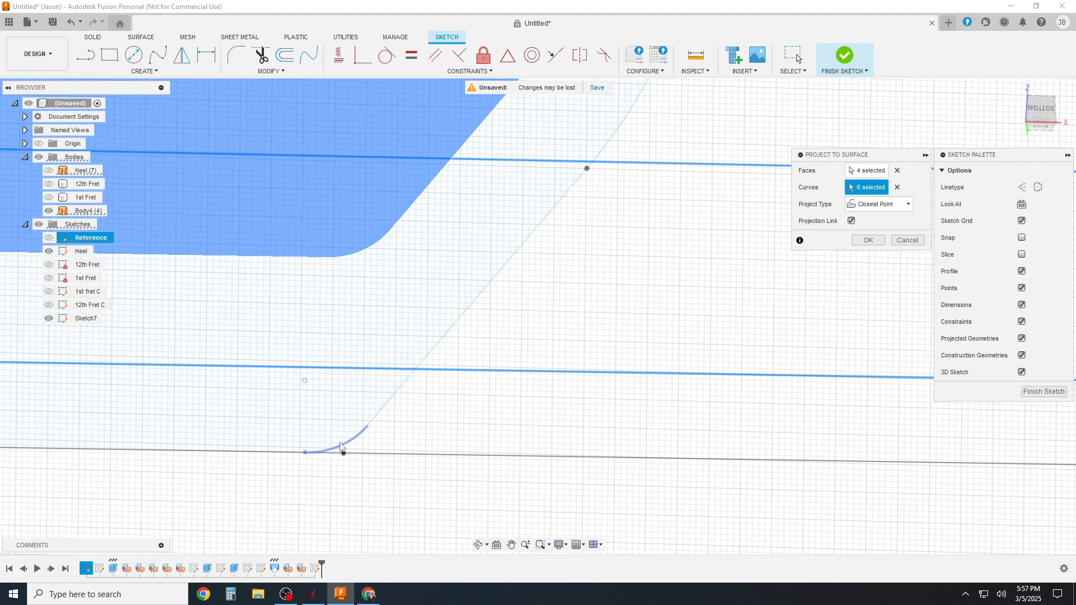
click(347, 446)
click(383, 409)
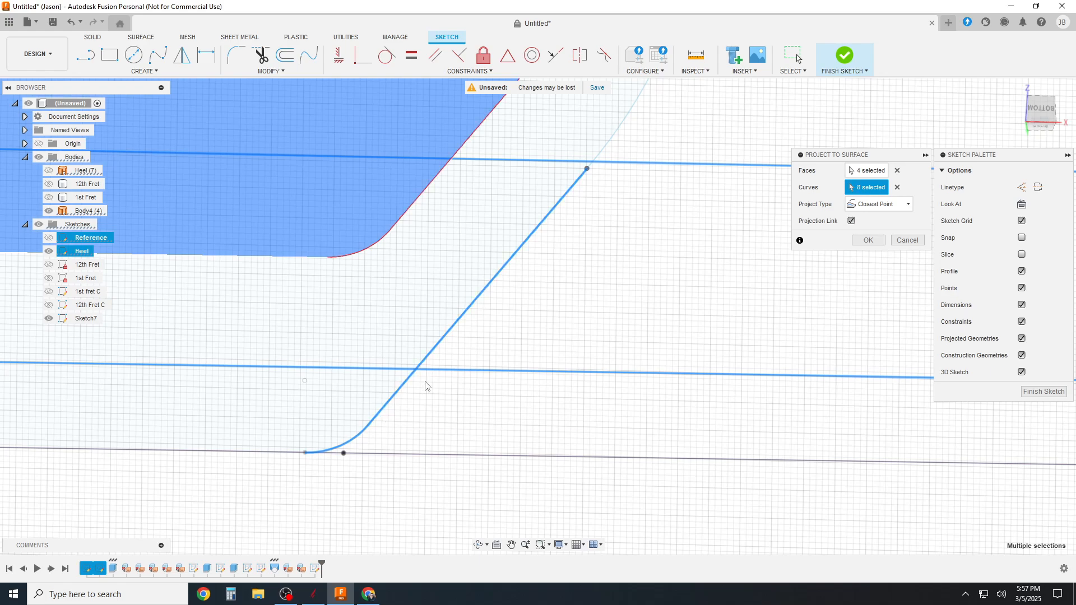
scroll(399, 331, down, 6)
scroll(557, 194, up, 5)
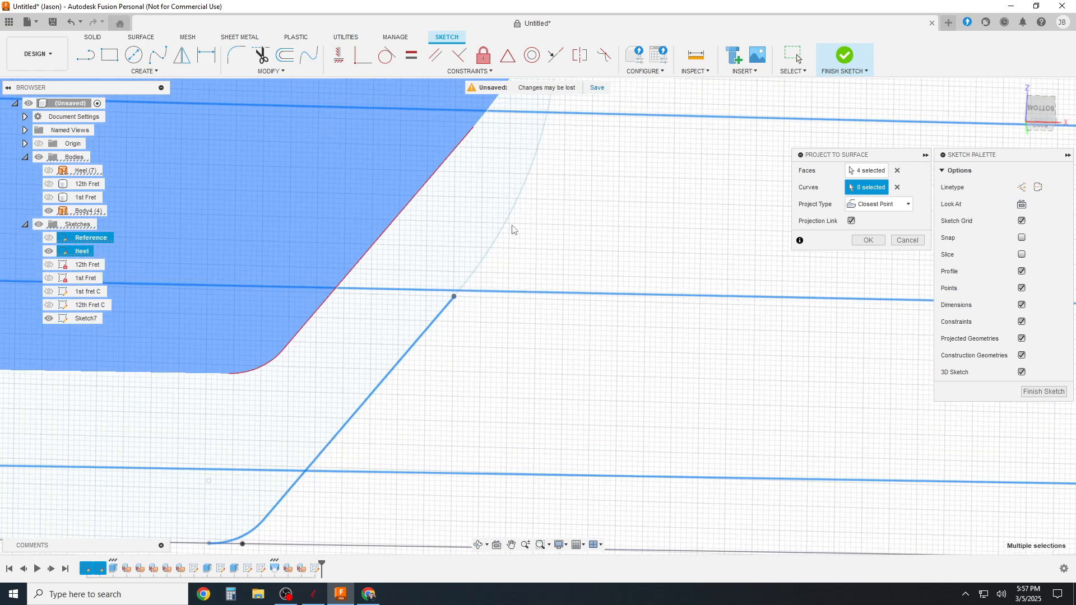
click(509, 228)
Add the angled line and small corner arc on the opposite side of the Heel sketch's rounded end to the projection curves
scroll(543, 326, down, 5)
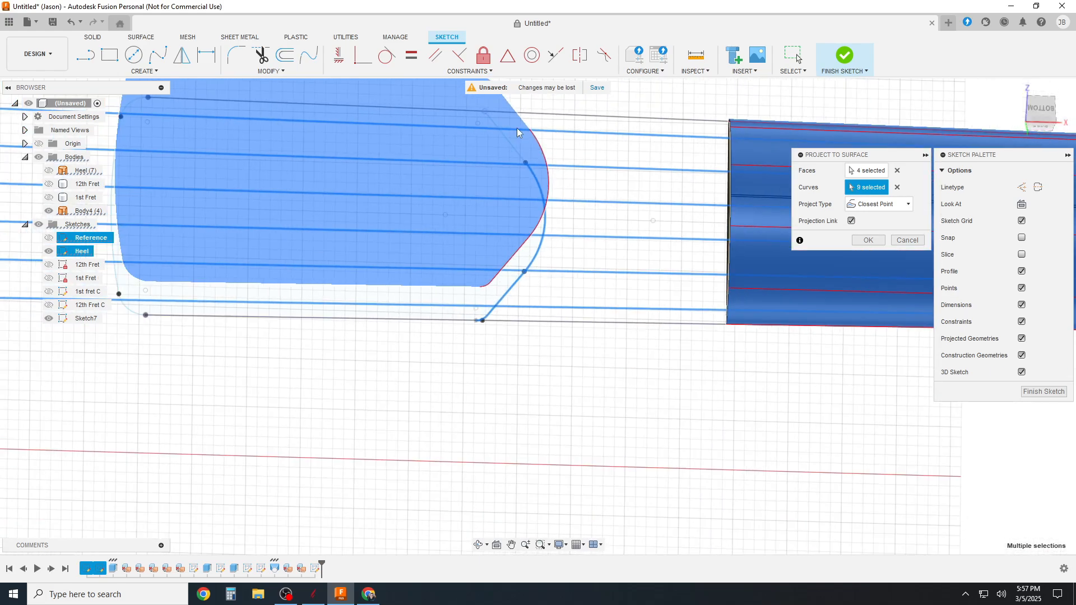
scroll(475, 132, up, 4)
click(590, 223)
scroll(602, 232, down, 4)
scroll(555, 147, up, 6)
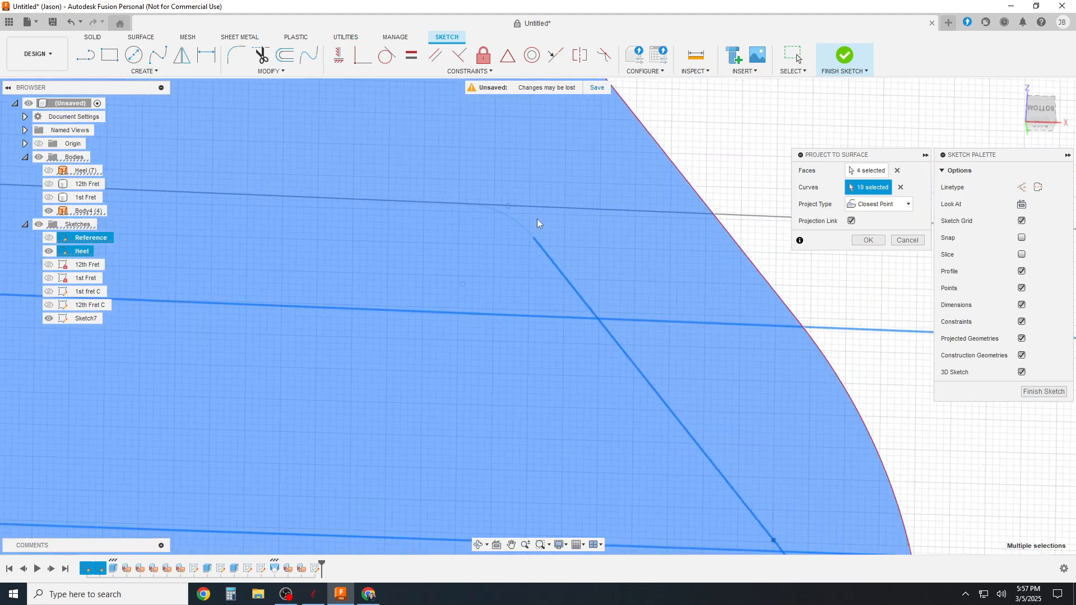
click(523, 224)
scroll(403, 228, down, 5)
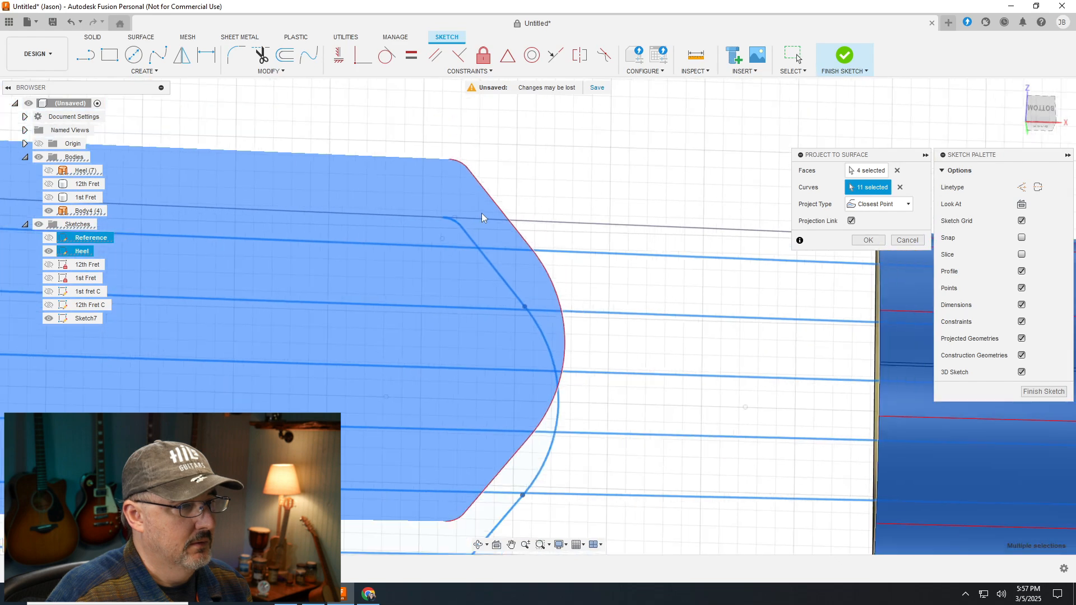
scroll(482, 217, down, 2)
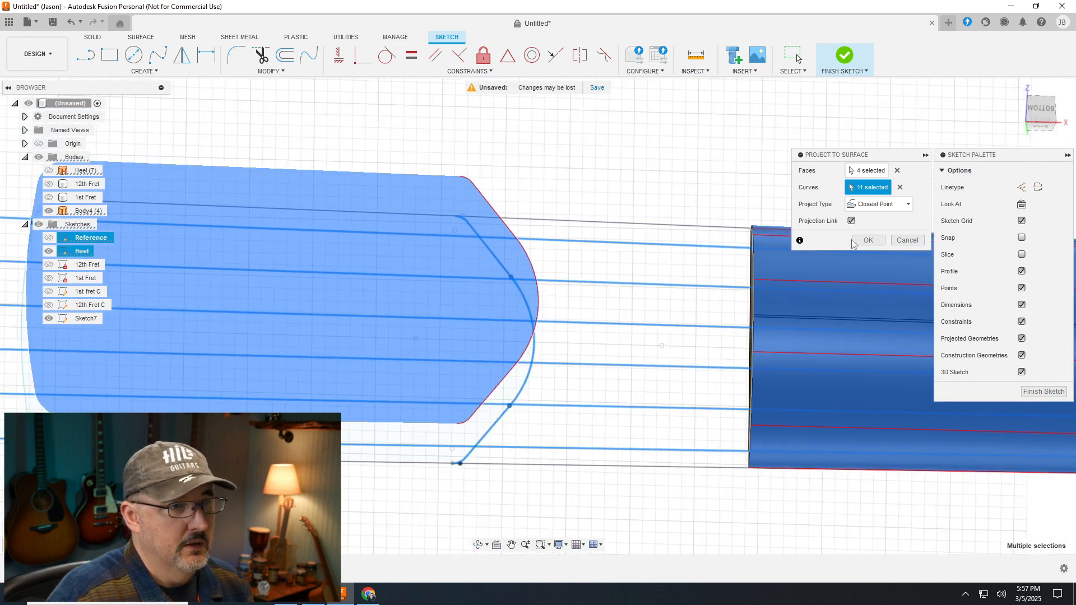
Set the project type to Along Vector and turn off the projection link
click(872, 208)
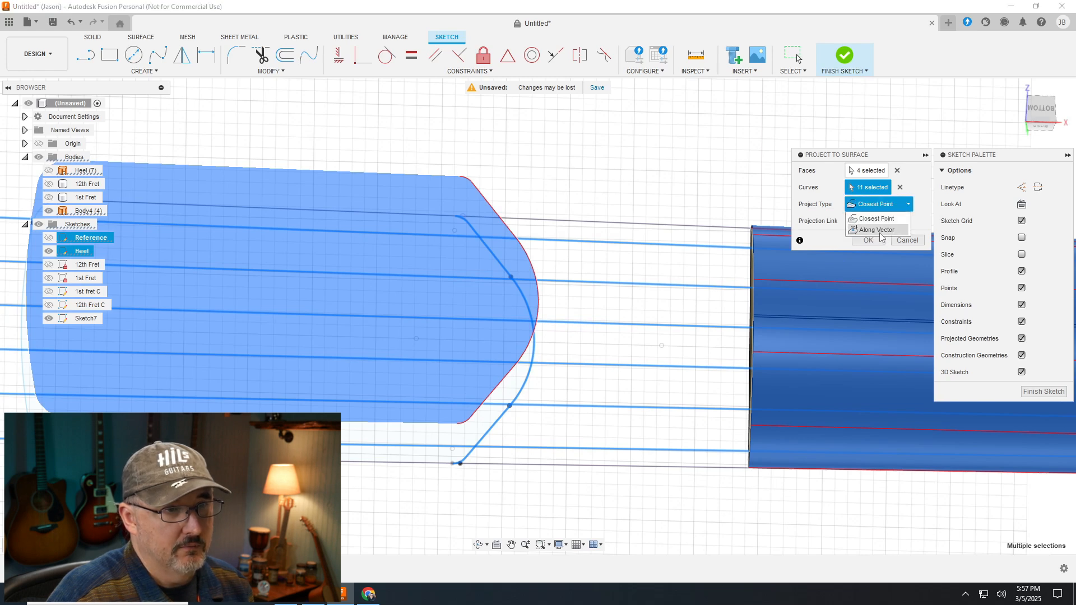
click(877, 230)
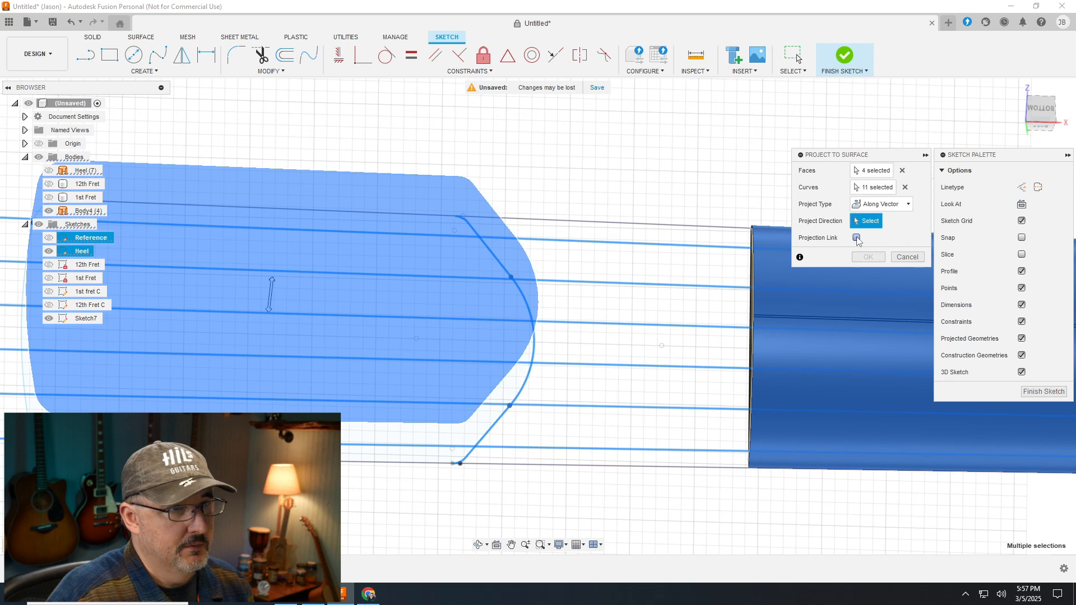
scroll(456, 507, up, 3)
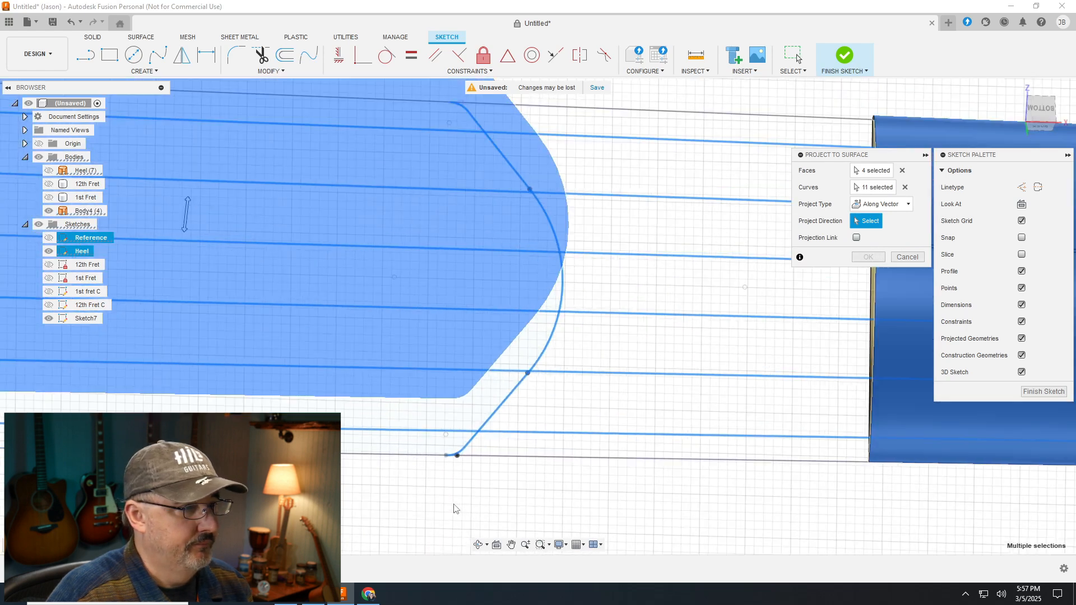
Show the Heel body, use the short edge running through its thickness at the corner as project direction, and complete the projection
scroll(454, 509, up, 2)
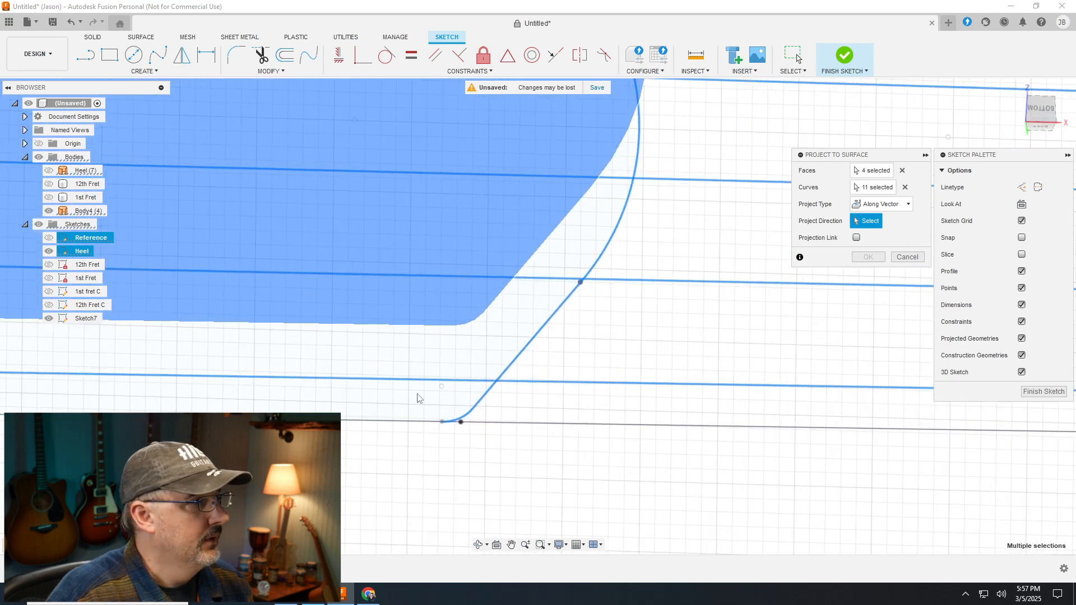
click(48, 170)
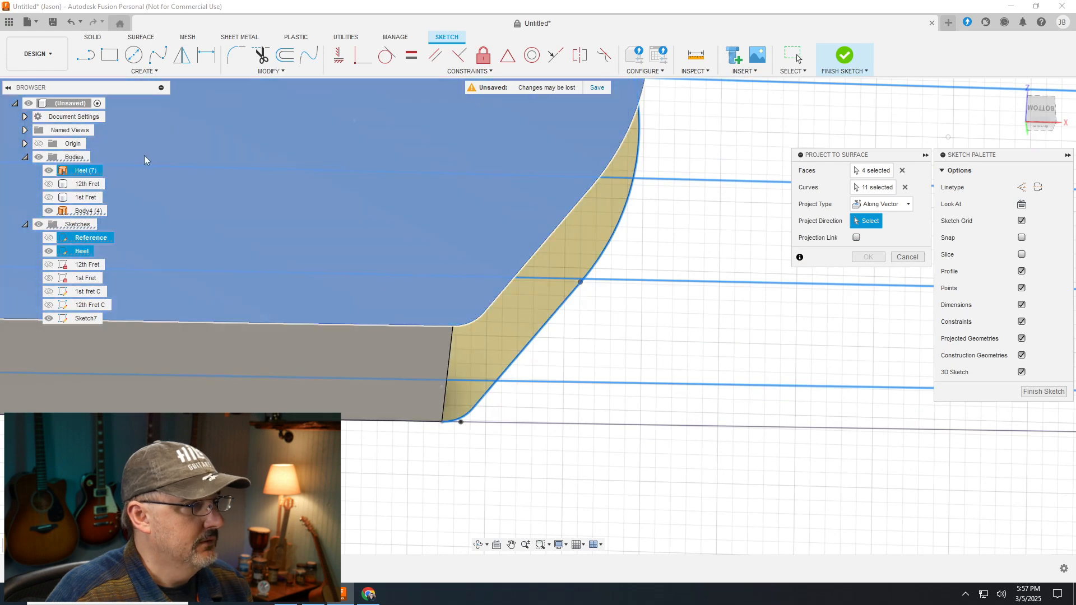
scroll(452, 240, up, 1)
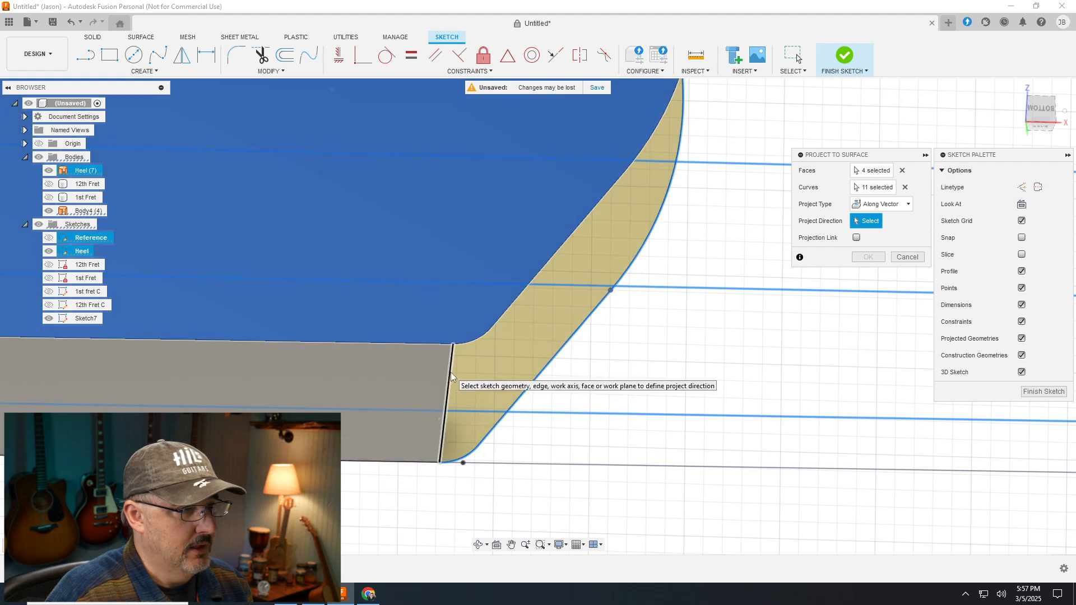
click(451, 372)
scroll(515, 372, down, 5)
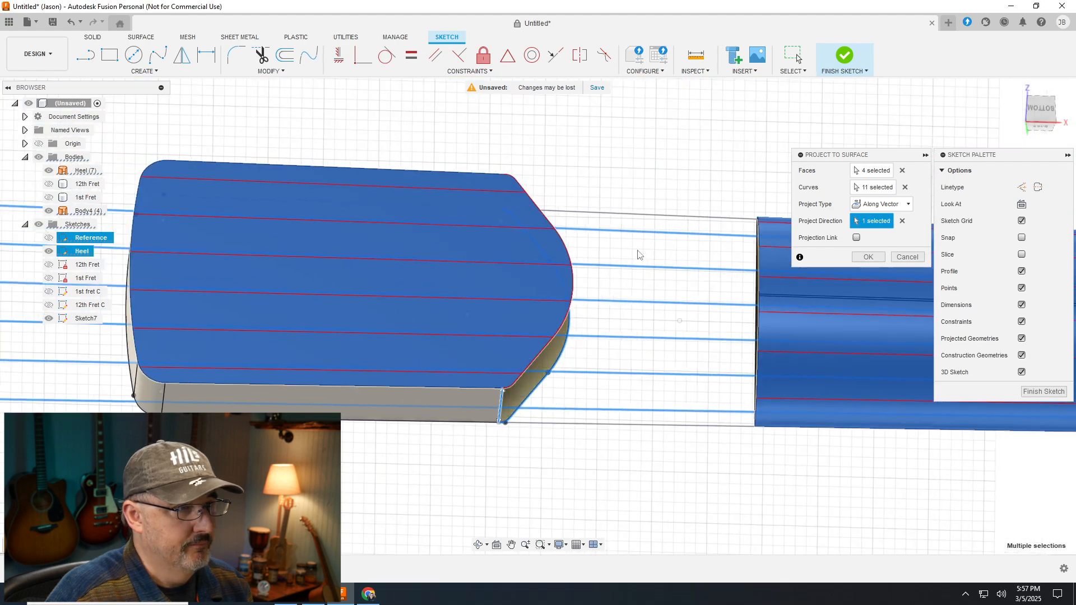
scroll(648, 229, down, 3)
scroll(617, 205, down, 3)
scroll(417, 232, up, 5)
scroll(213, 227, down, 4)
scroll(392, 241, down, 3)
scroll(479, 264, up, 6)
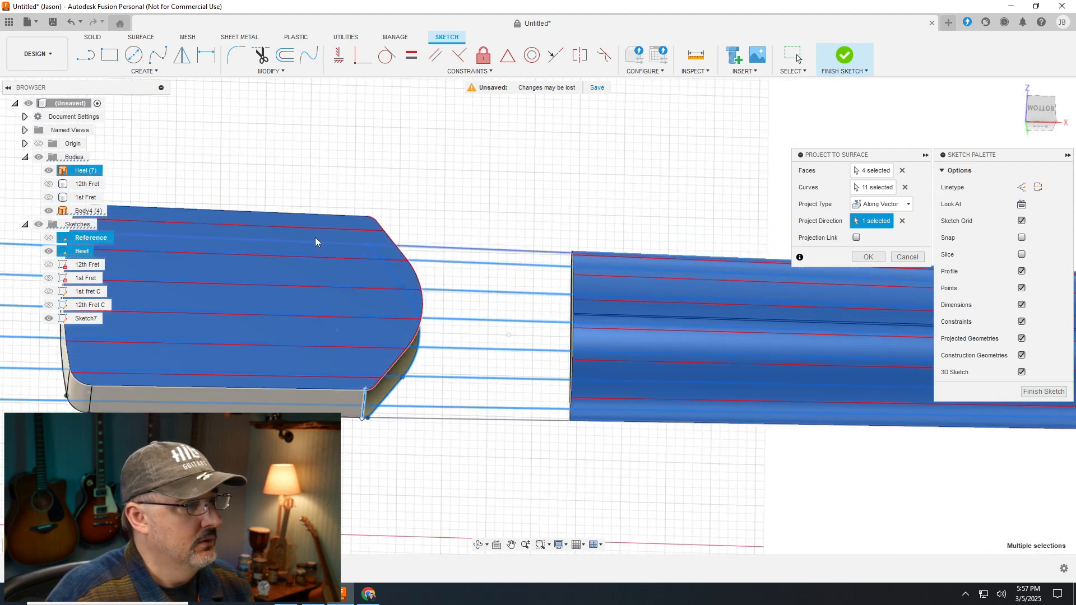
click(868, 257)
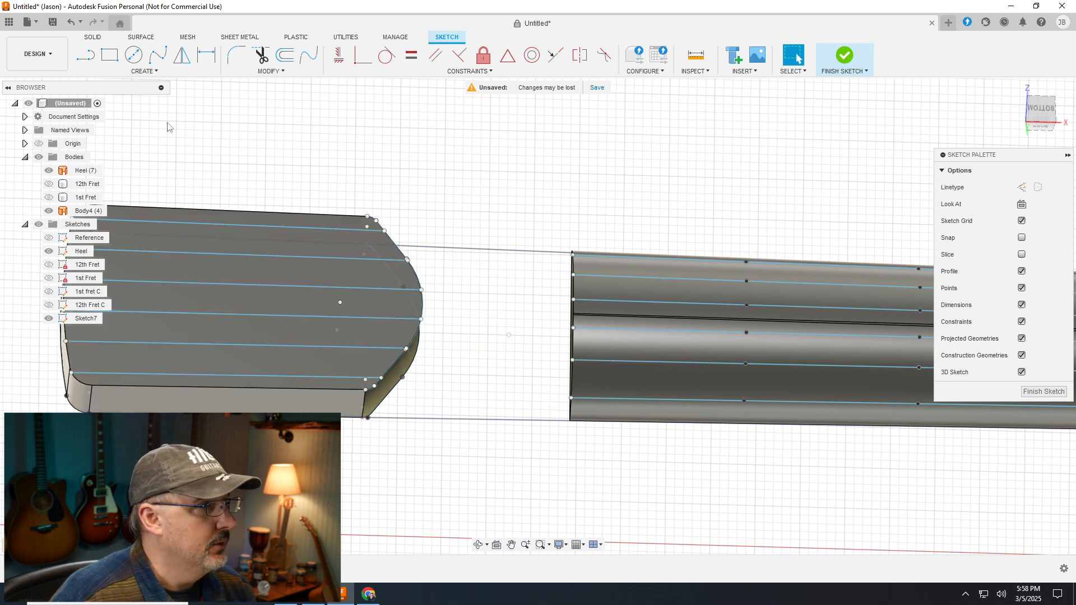
Draw a two-point fit point spline from the corner vertex of the heel's underside to the facing end corner of the neck body
click(159, 55)
scroll(364, 448, up, 5)
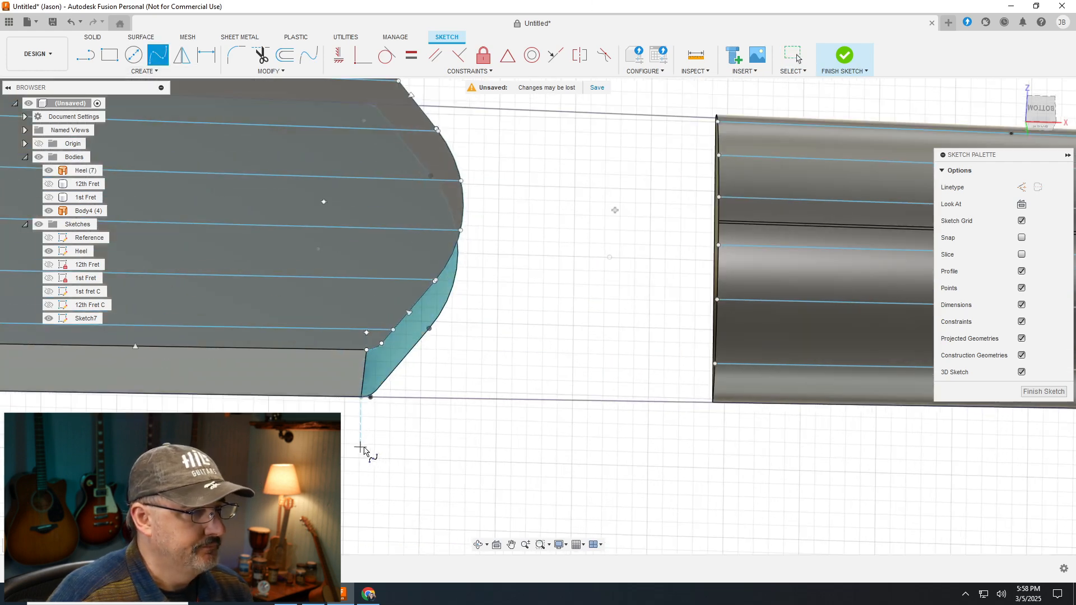
scroll(320, 290, up, 3)
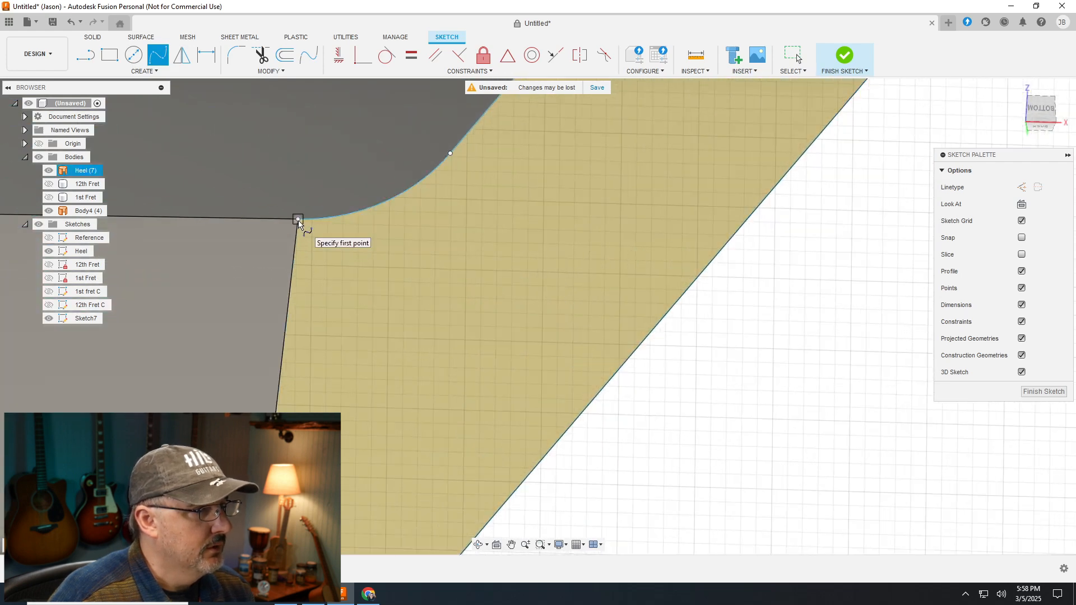
click(298, 219)
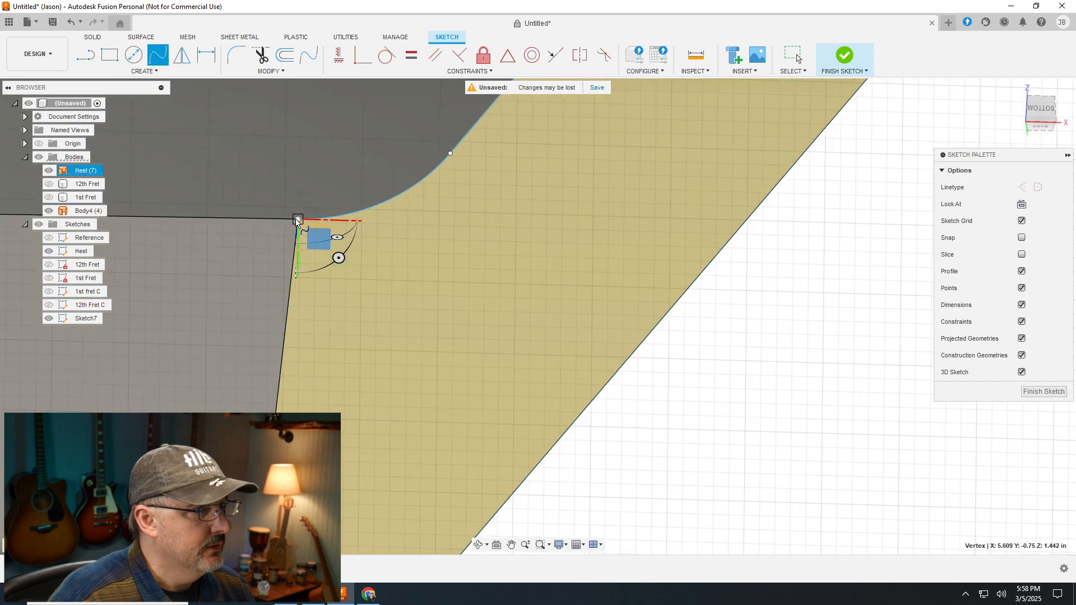
scroll(202, 259, down, 3)
scroll(235, 274, down, 6)
scroll(663, 331, up, 3)
scroll(506, 285, up, 3)
scroll(507, 284, up, 3)
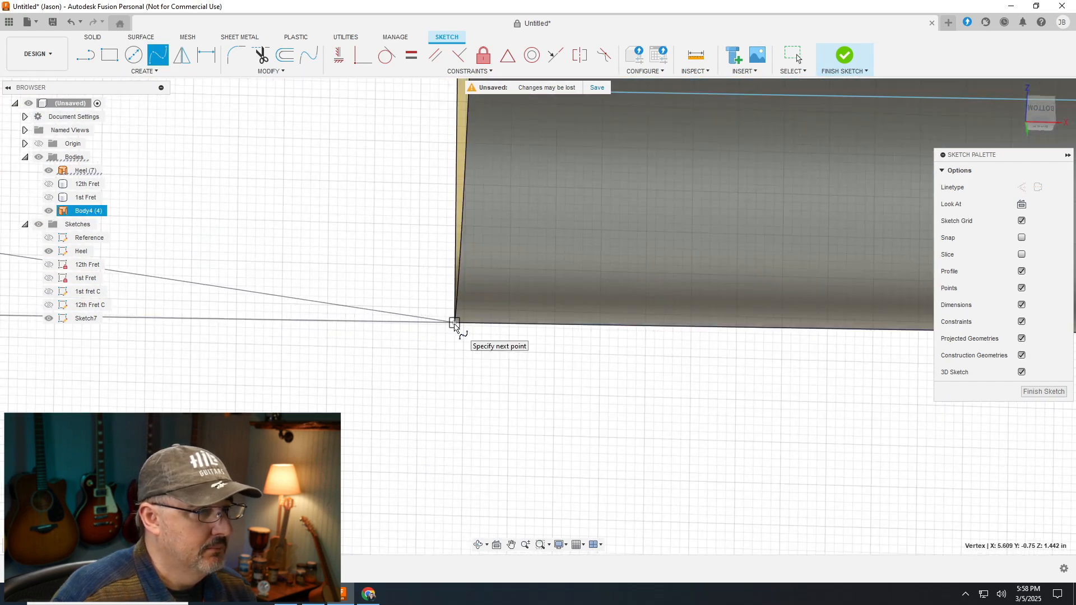
drag(1039, 108, 1062, 106)
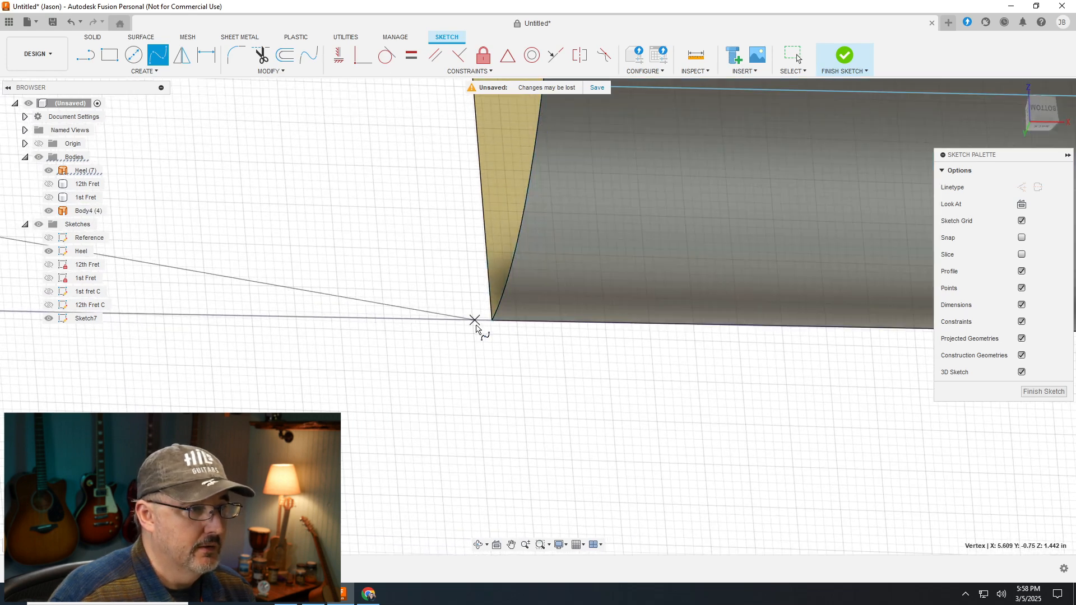
scroll(493, 321, up, 2)
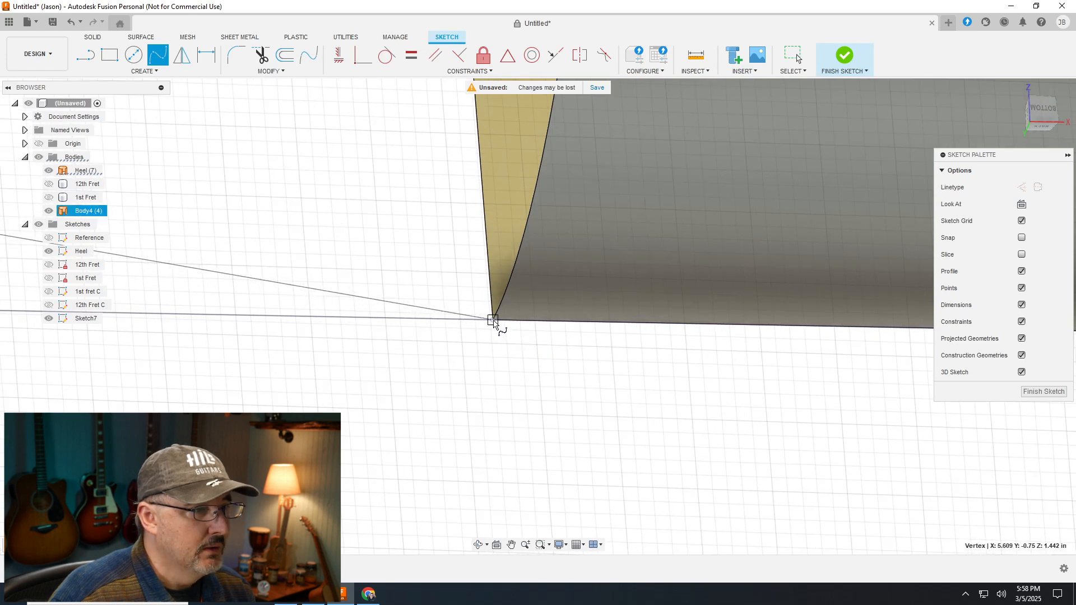
click(493, 321)
key(Escape)
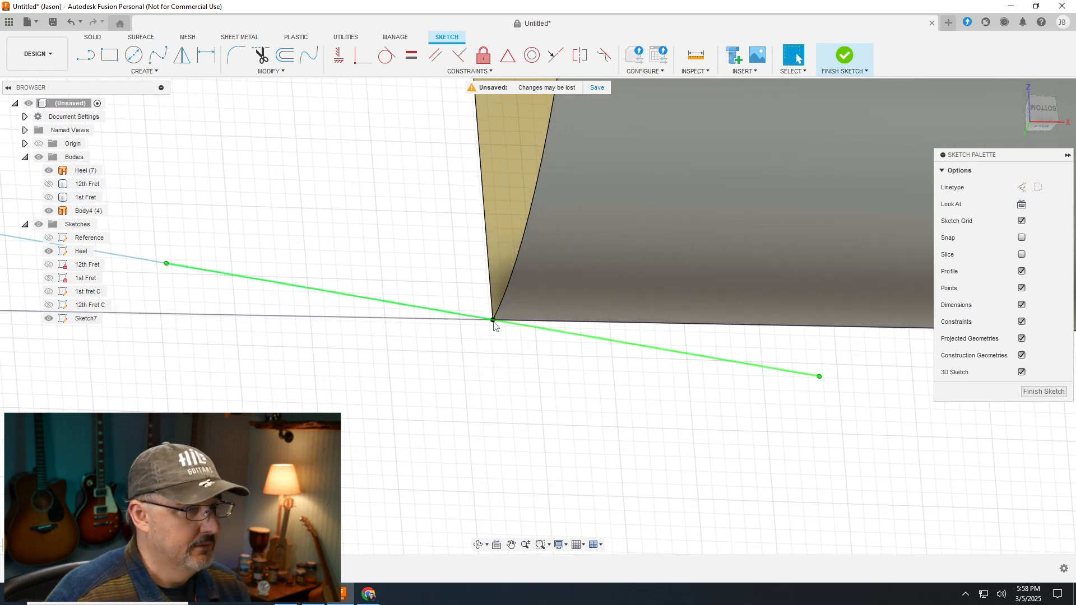
scroll(555, 363, down, 5)
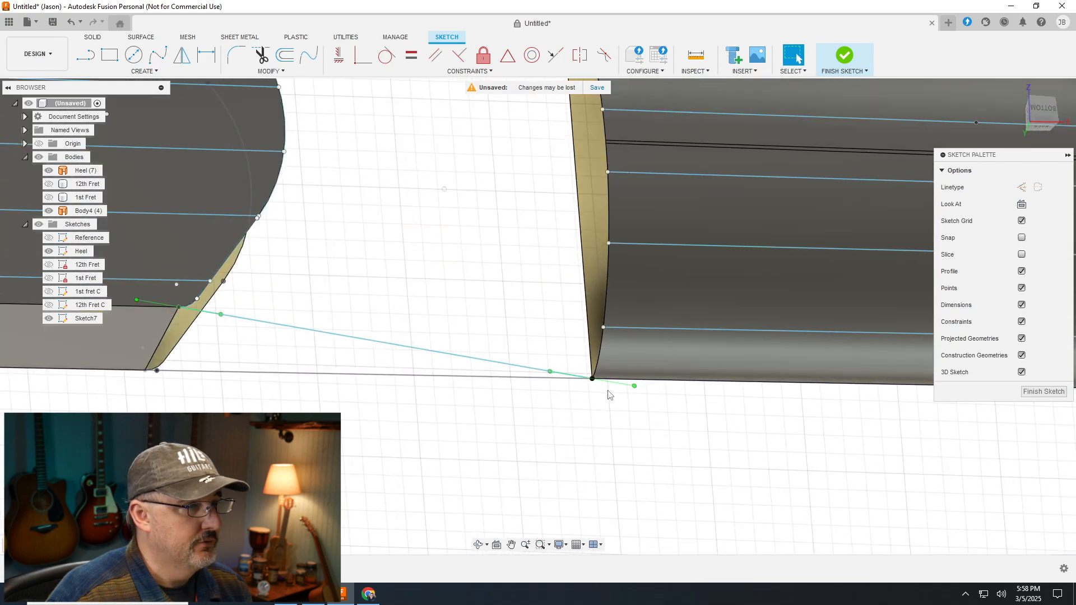
scroll(603, 331, down, 4)
scroll(603, 322, up, 2)
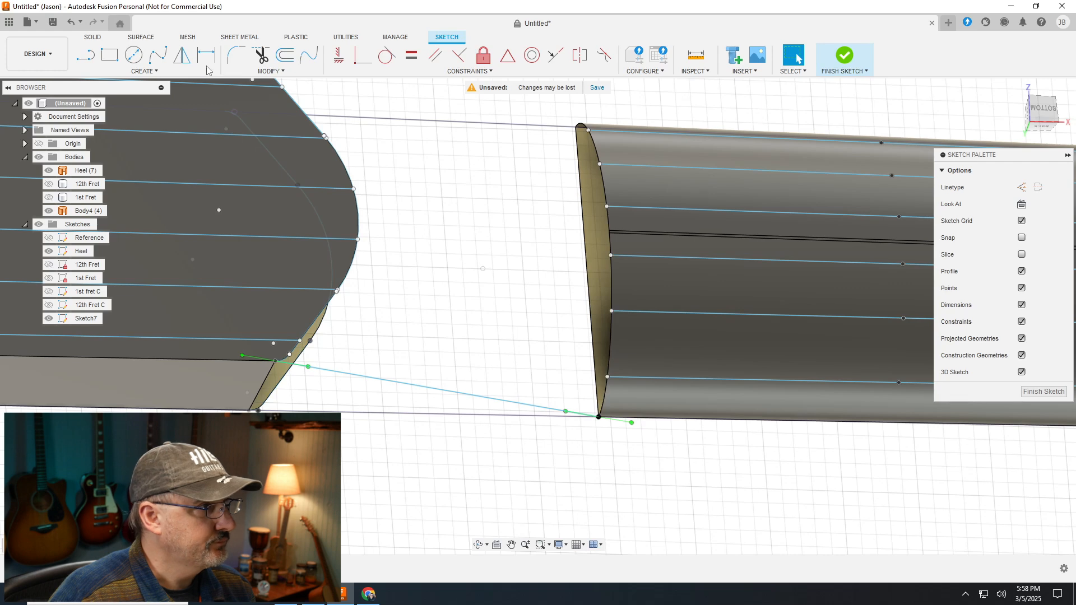
Draw a two-point fit point spline from the heel end of the projected line nearest the corner spline to its matching line's end on the neck body
click(157, 56)
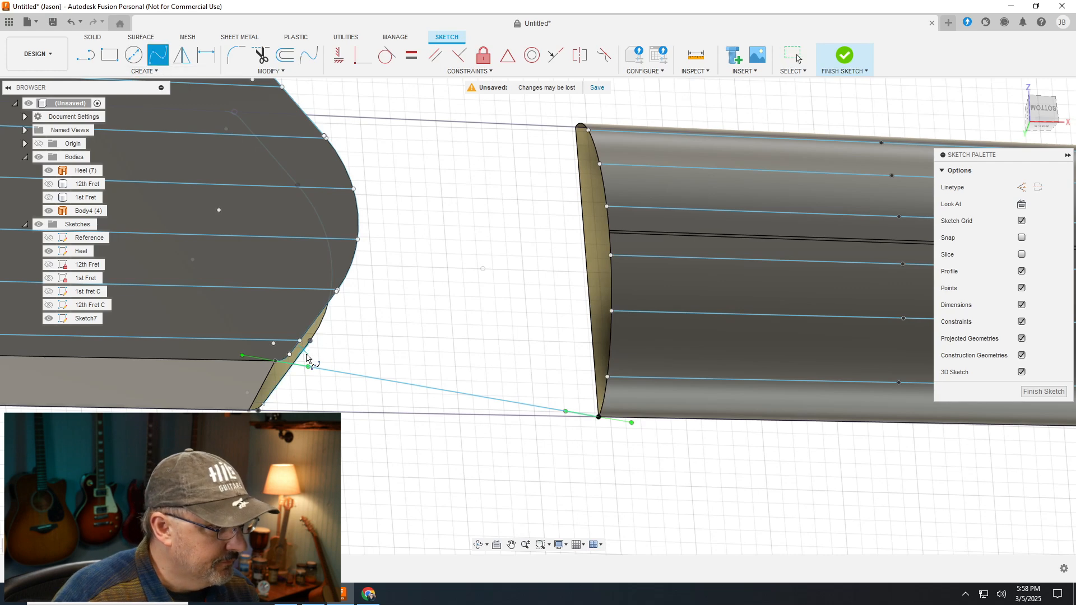
scroll(300, 345, up, 3)
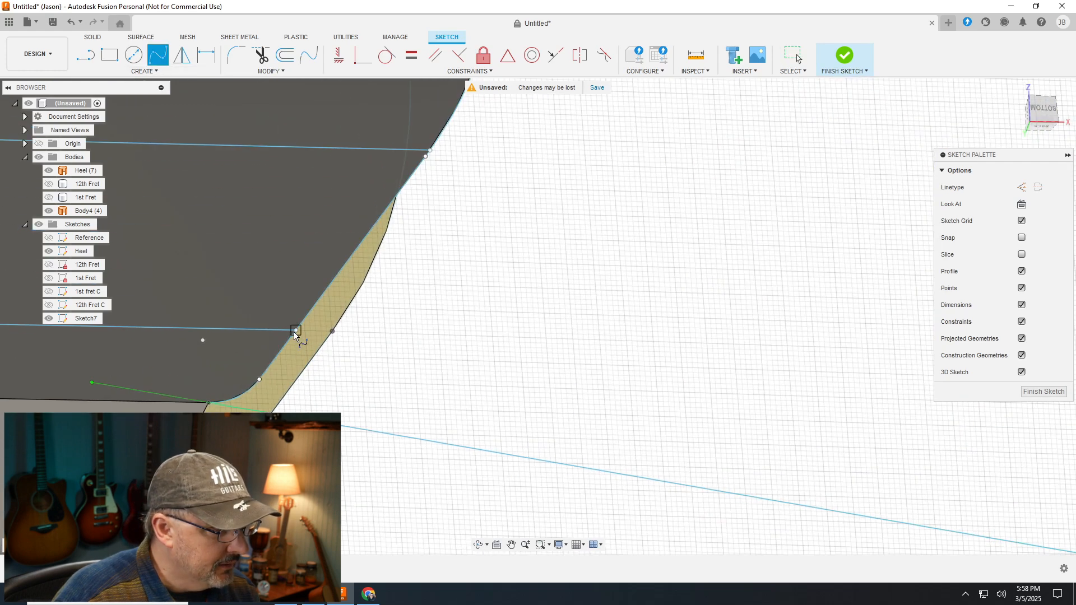
click(295, 331)
scroll(192, 323, down, 4)
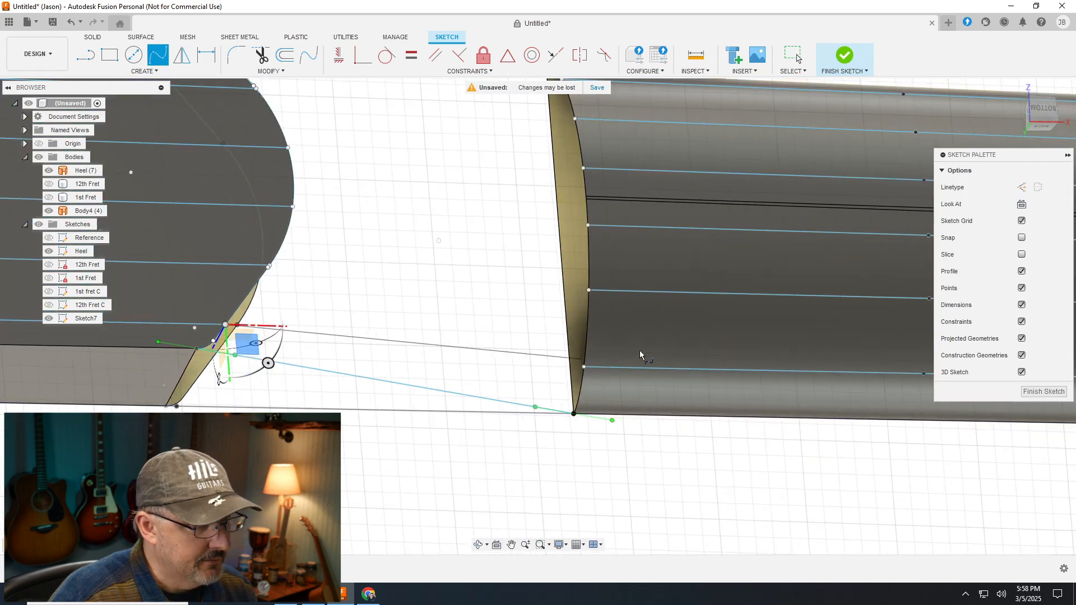
scroll(639, 350, up, 5)
click(510, 385)
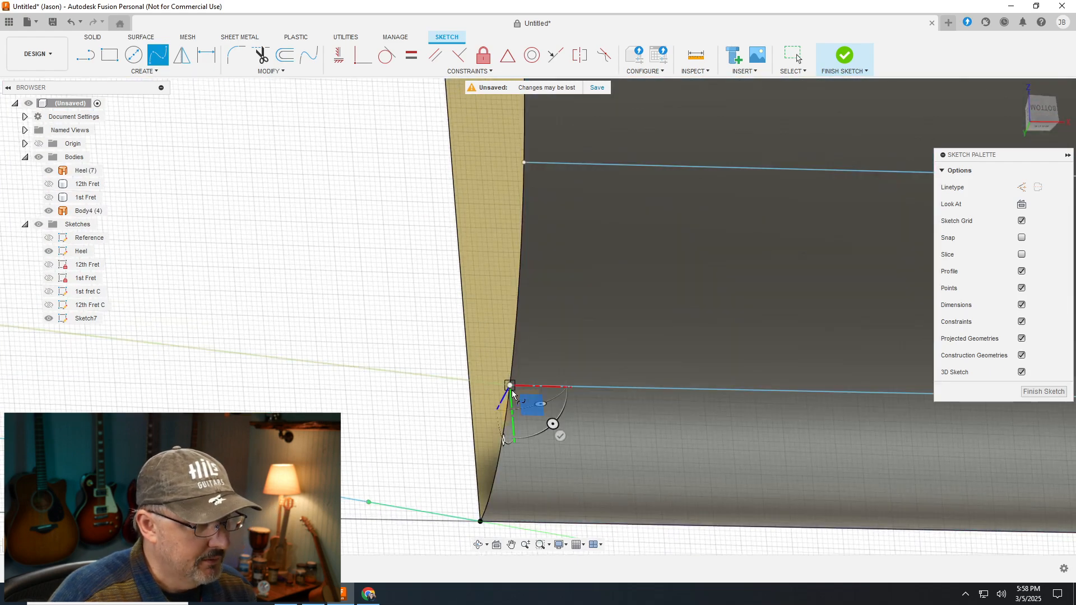
key(Escape)
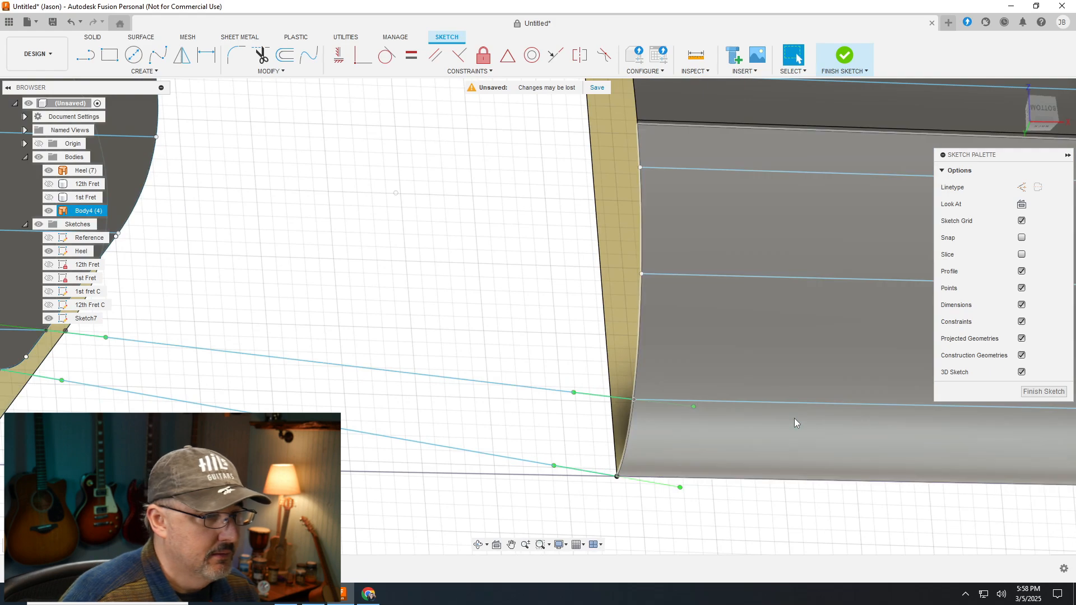
Start another fit point spline at the end point of the next projected line inward along the heel's curved edge
scroll(748, 353, down, 3)
scroll(594, 246, up, 3)
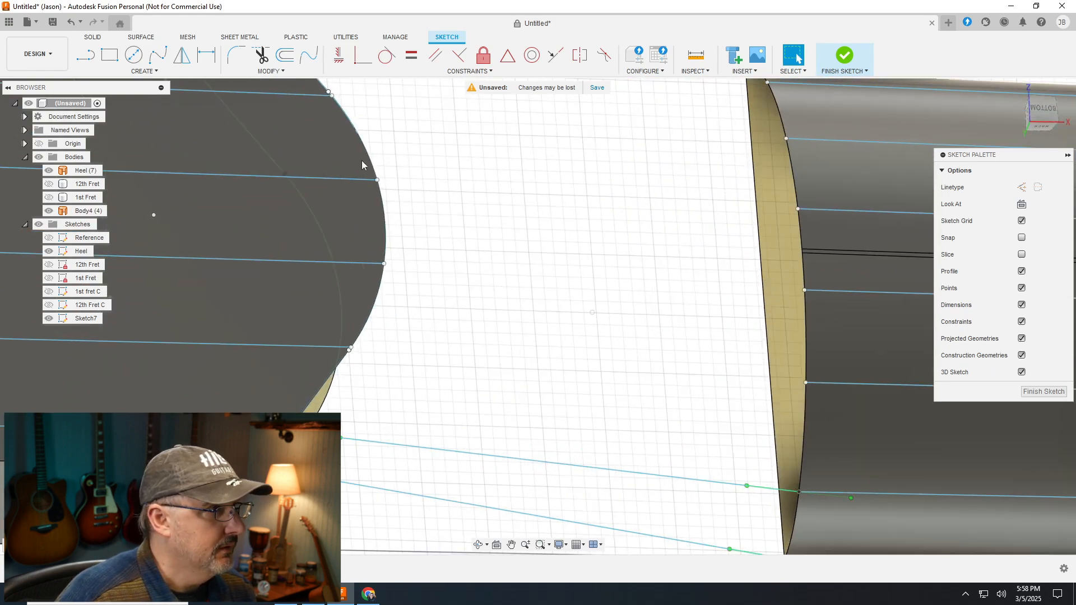
click(157, 54)
scroll(360, 374, up, 3)
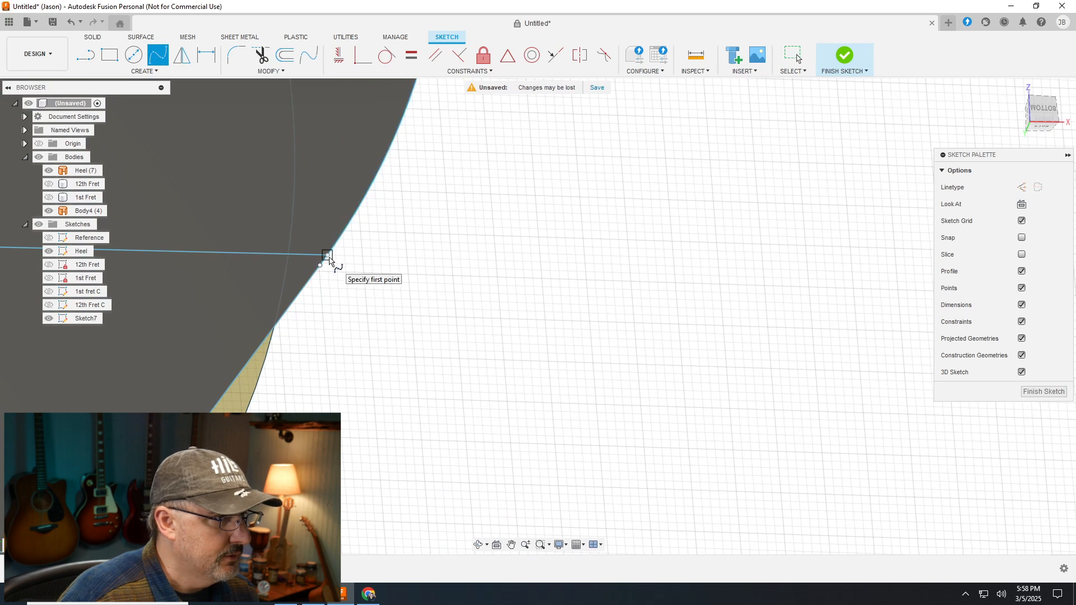
scroll(329, 259, up, 2)
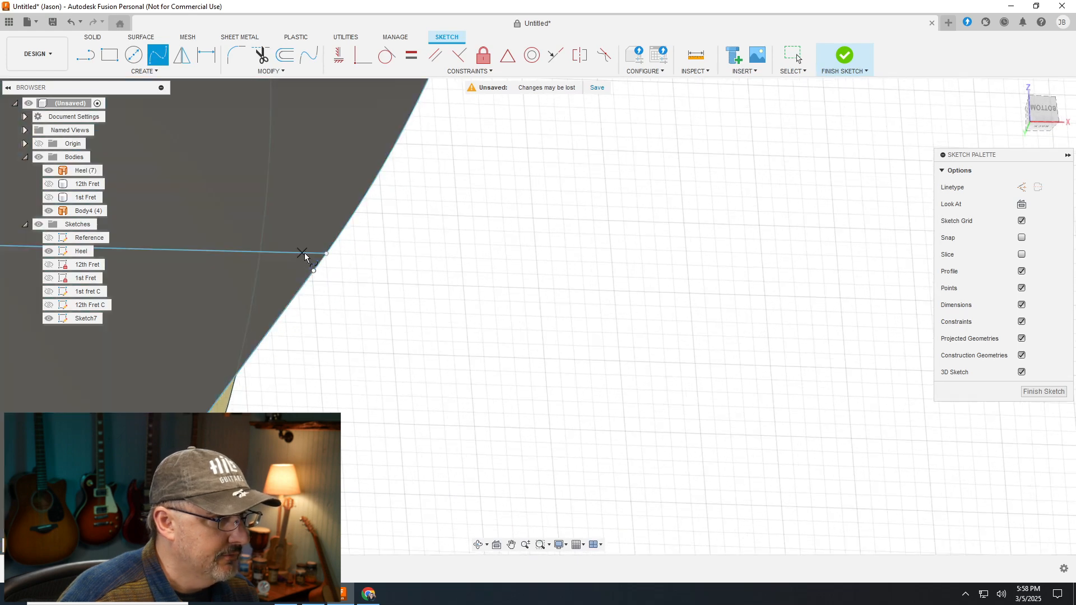
click(326, 254)
scroll(263, 268, down, 4)
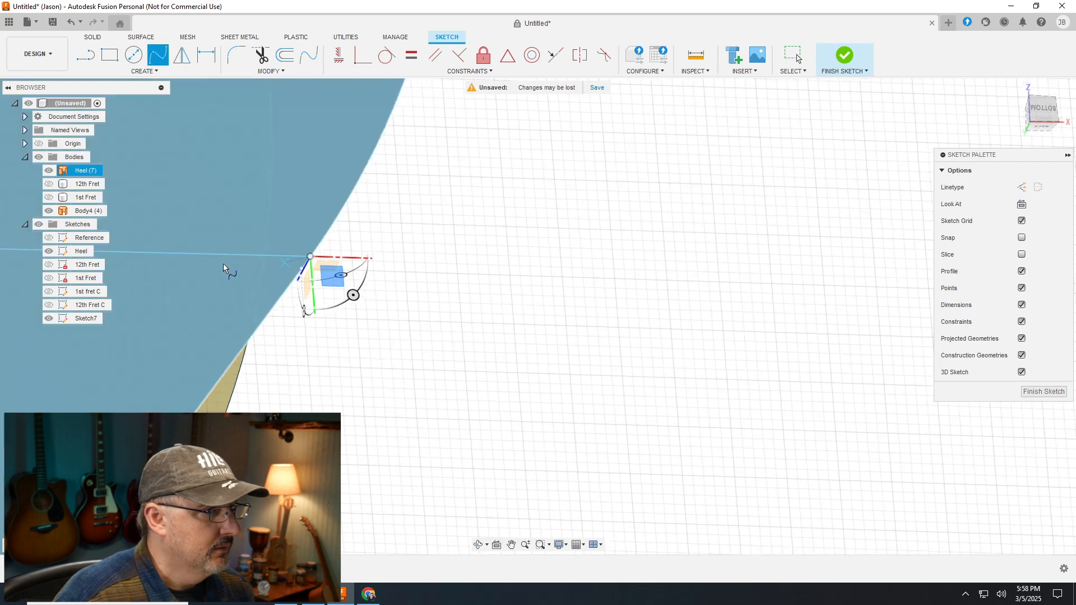
Finish the current fit point spline at the matching line endpoint on the neck body's open edge
scroll(392, 296, down, 1)
scroll(636, 288, up, 5)
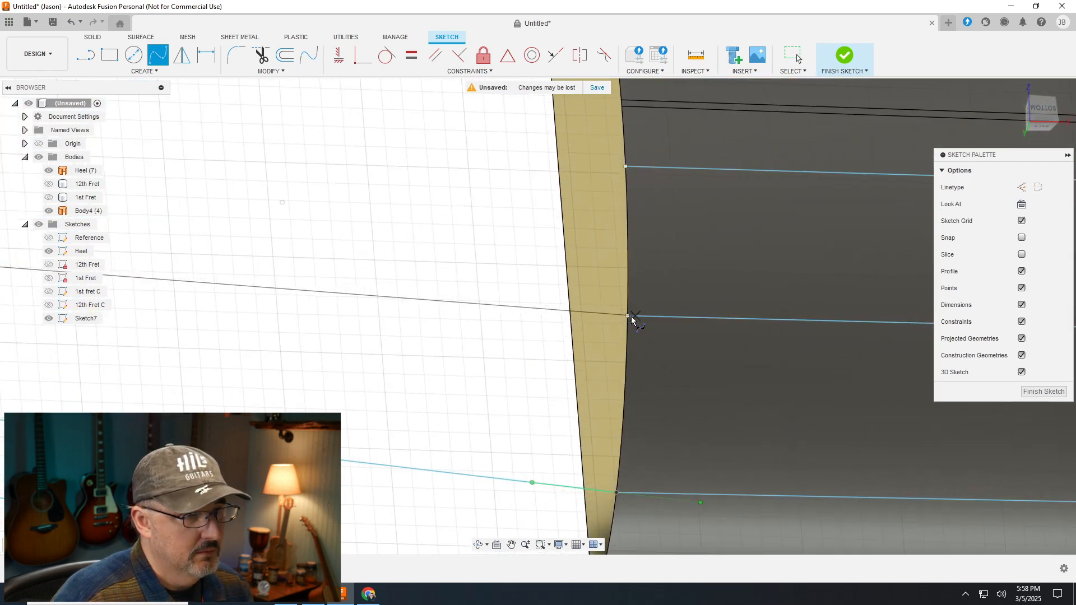
click(630, 317)
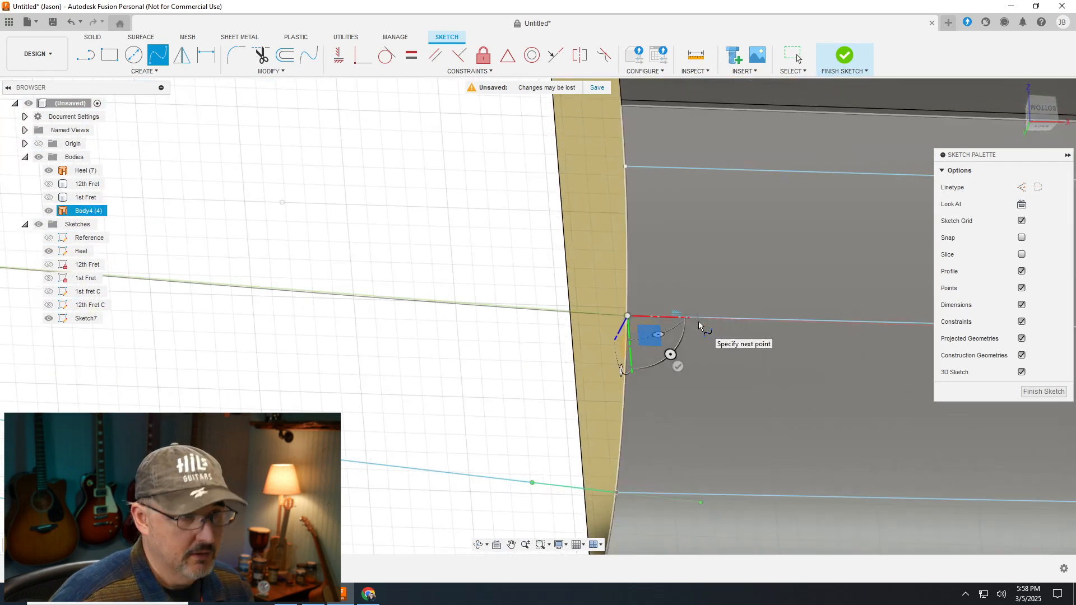
key(Escape)
Draw a fit point spline from the next free line endpoint on the heel's curved edge to the matching line endpoint on the neck edge
scroll(729, 336, down, 2)
scroll(751, 349, down, 3)
scroll(479, 251, up, 5)
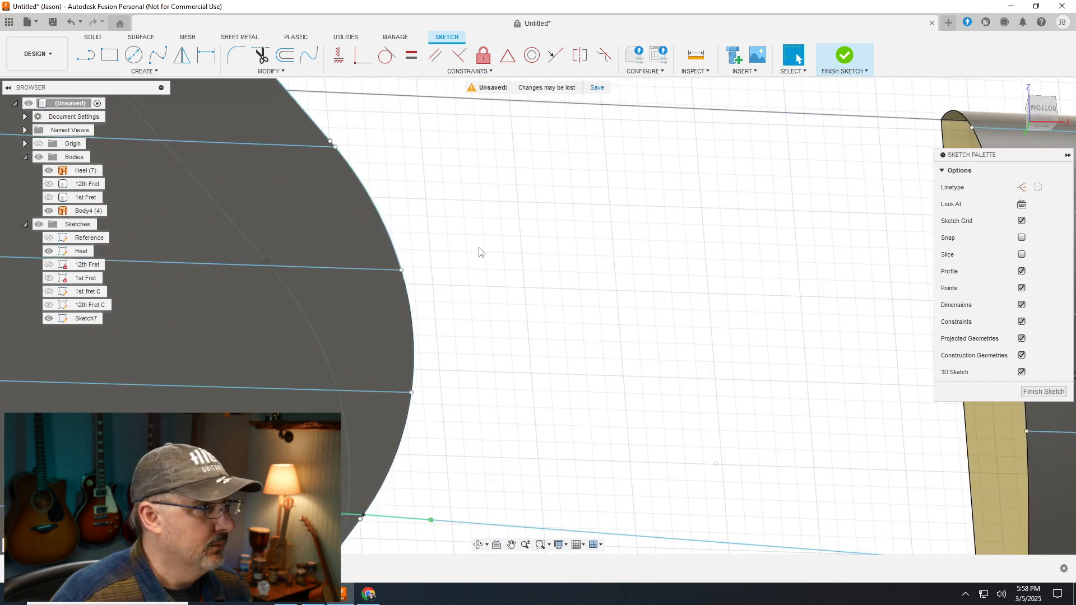
click(157, 58)
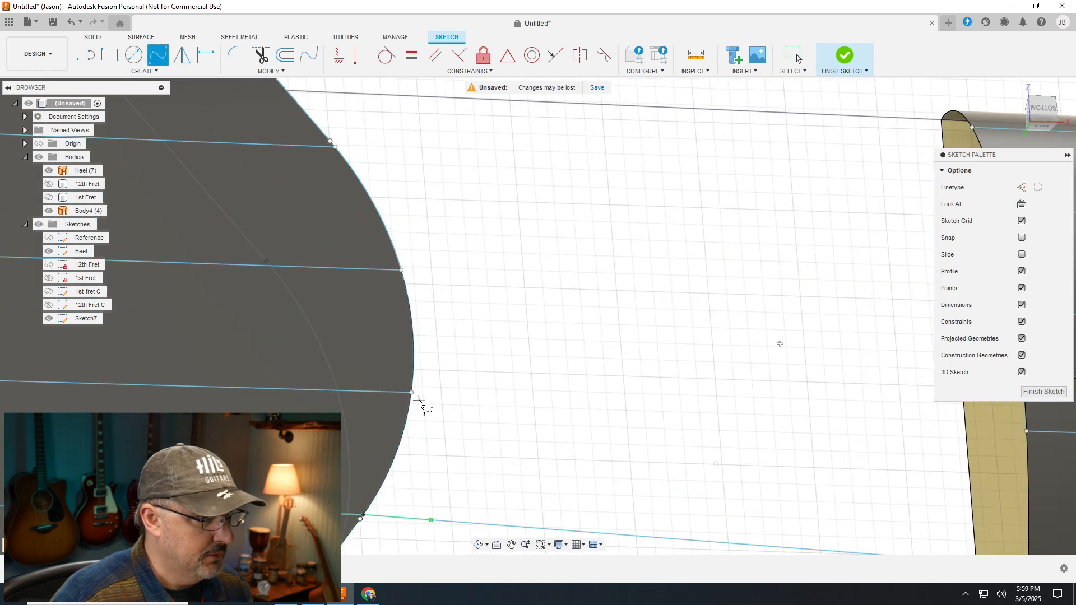
click(412, 395)
scroll(437, 423, down, 4)
scroll(733, 412, up, 3)
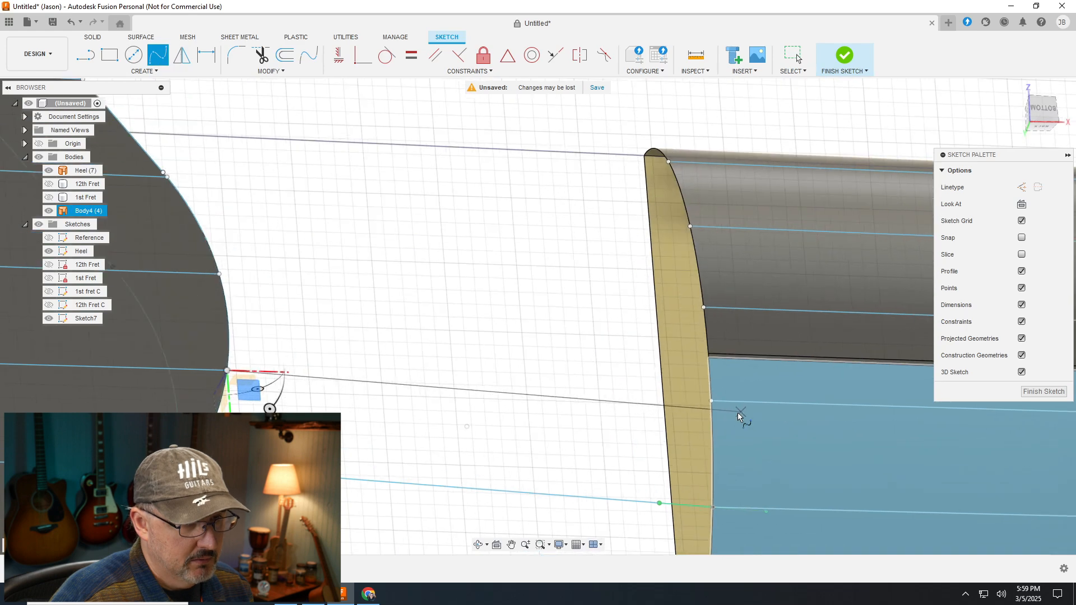
click(711, 401)
key(Escape)
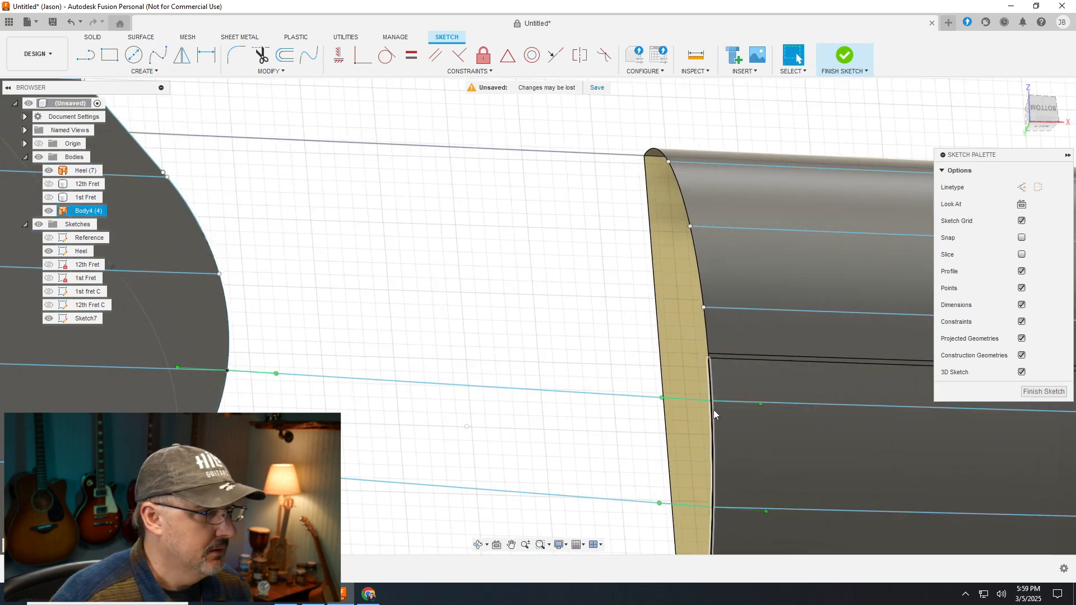
Draw another fit point spline one line farther up, joining the heel's curved edge to the corresponding line endpoint on the neck
click(158, 55)
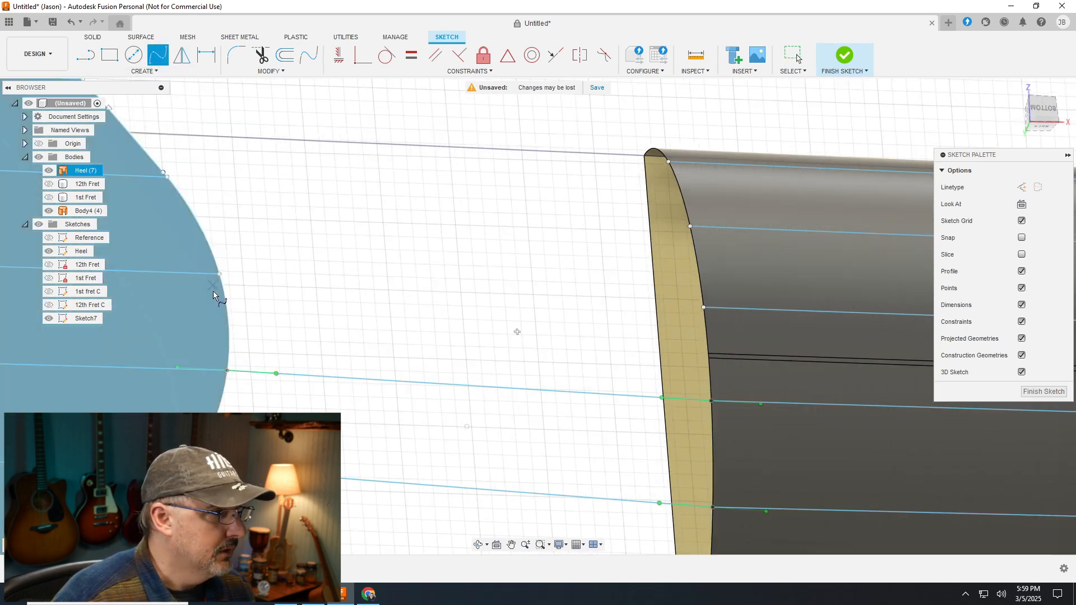
click(219, 275)
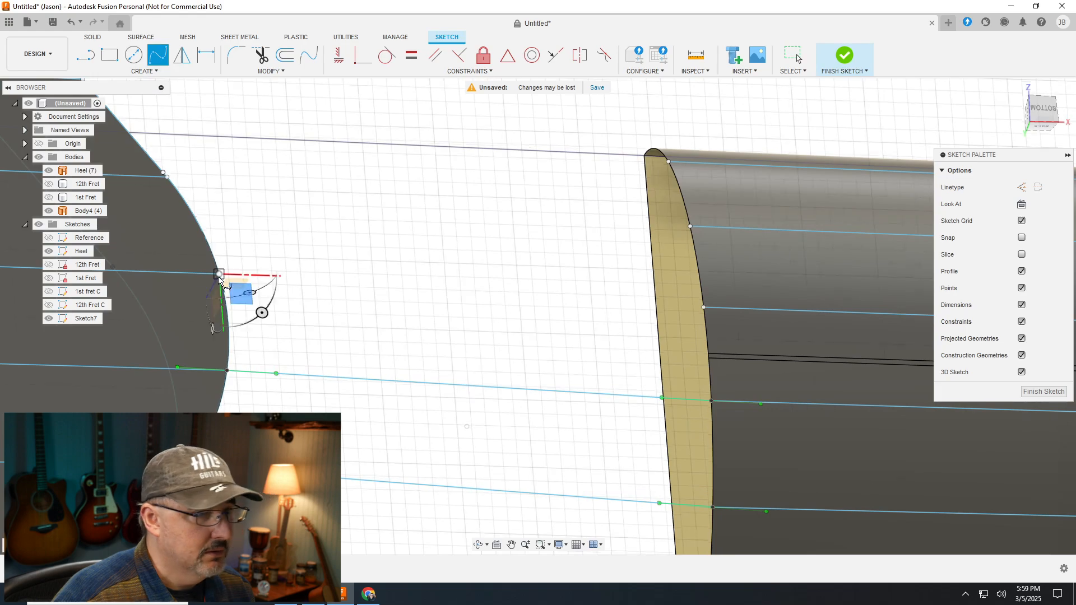
click(703, 308)
key(Escape)
scroll(465, 131, up, 2)
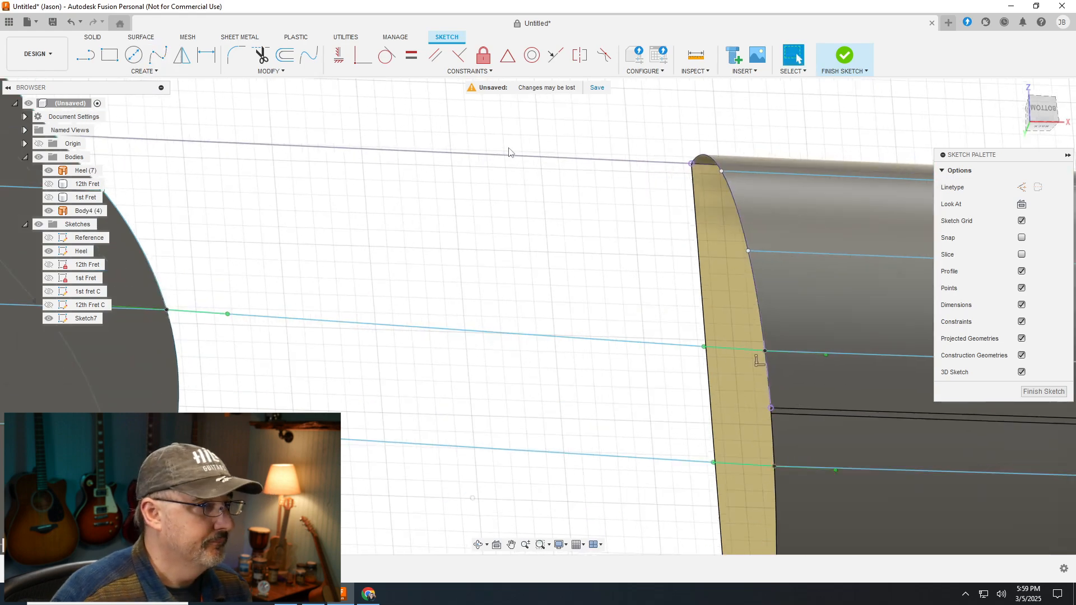
Draw a fit point spline from the line endpoint where the heel's curve meets its straight slope to the corresponding neck line endpoint
scroll(581, 182, down, 4)
scroll(270, 103, up, 2)
scroll(270, 102, down, 2)
scroll(270, 118, up, 3)
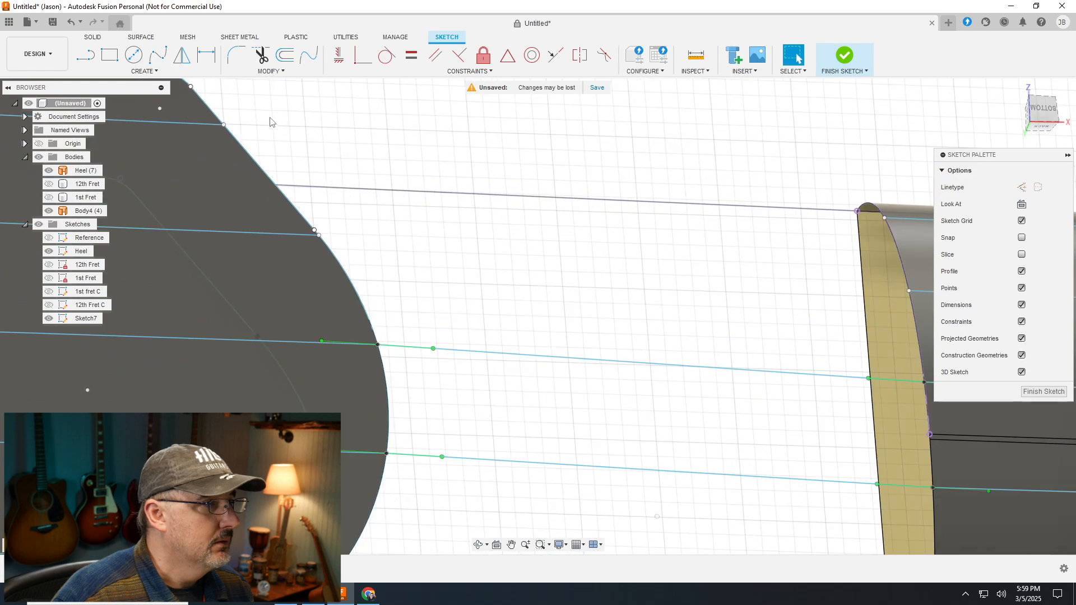
click(158, 54)
scroll(297, 251, up, 3)
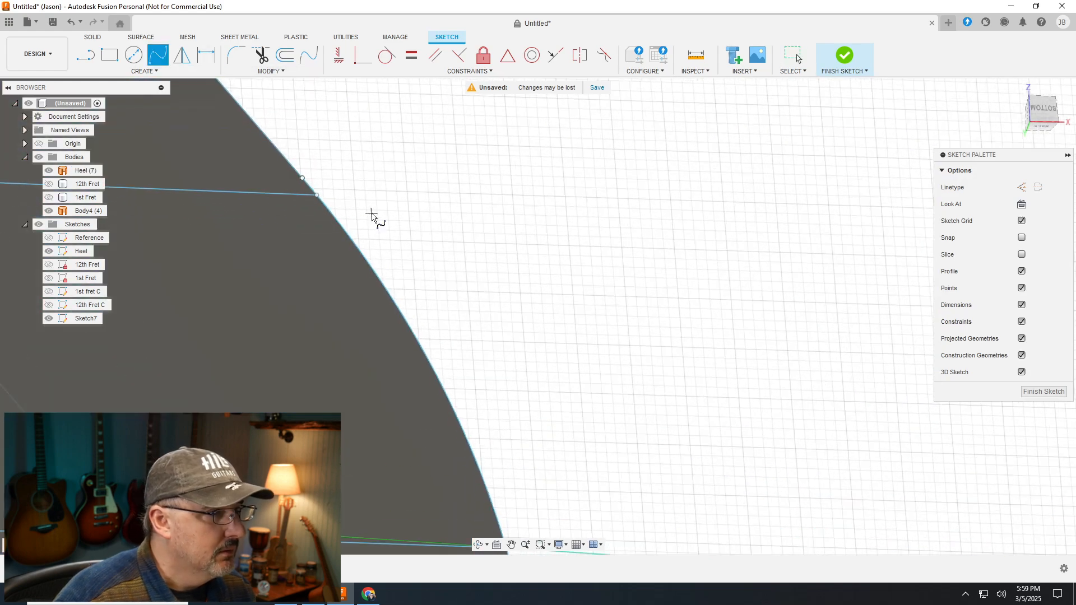
click(317, 196)
scroll(207, 222, down, 4)
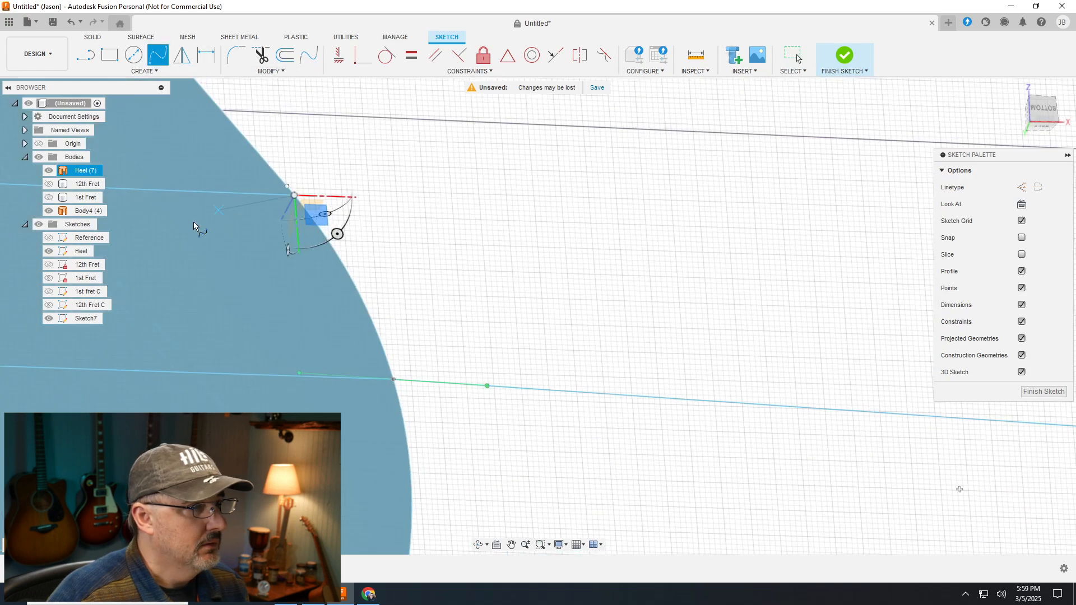
scroll(787, 244, up, 2)
click(741, 265)
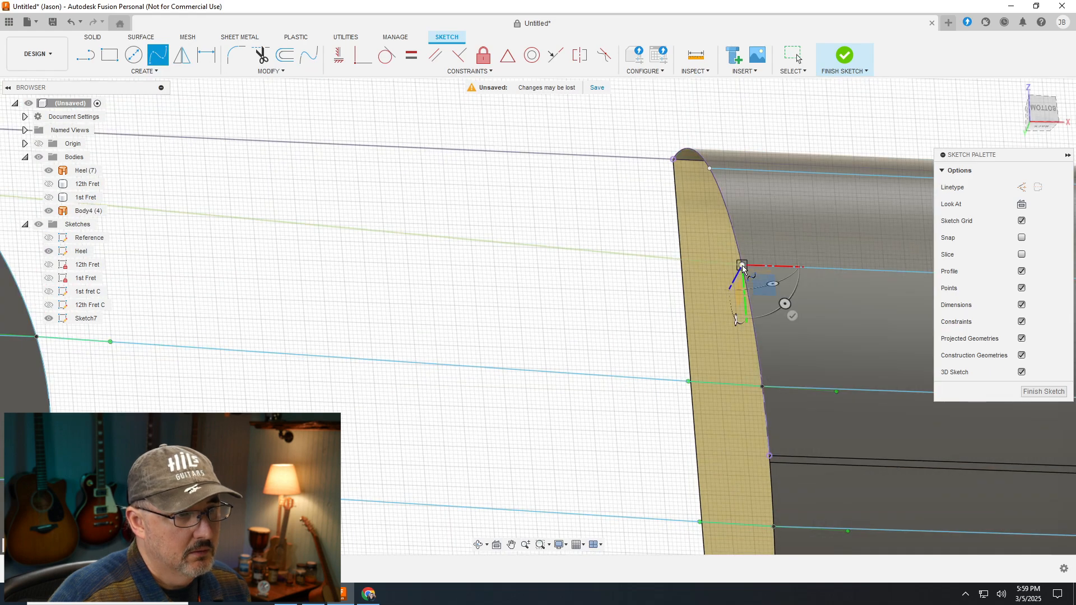
key(Escape)
Draw a fit point spline from the line endpoint on the heel's straight sloped edge to the uppermost interior line endpoint on the neck
scroll(294, 145, down, 4)
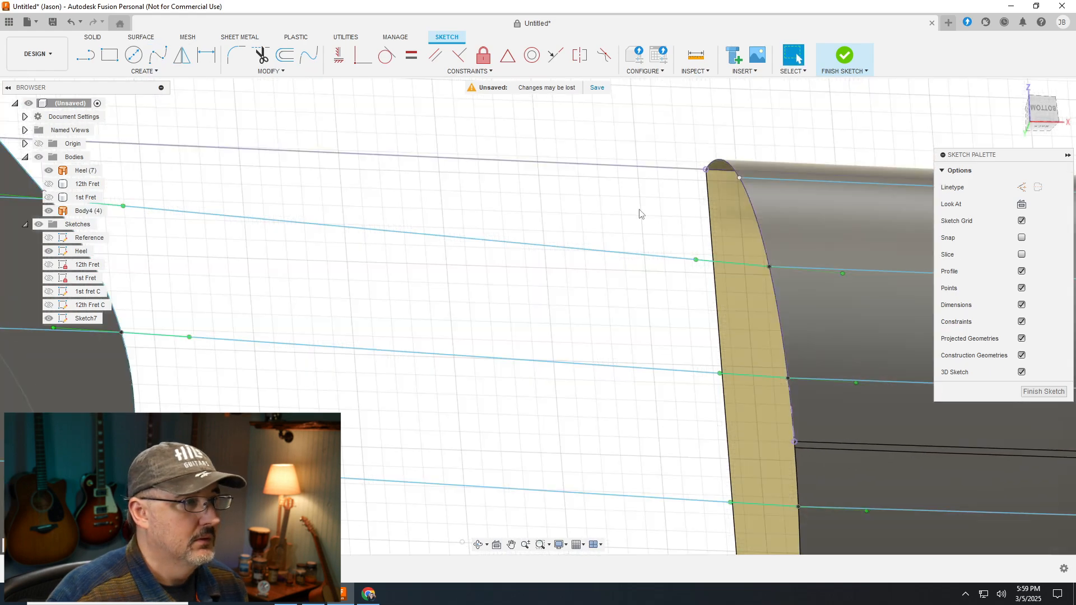
scroll(295, 145, up, 2)
drag(1044, 110, 1060, 139)
click(157, 54)
scroll(300, 243, up, 4)
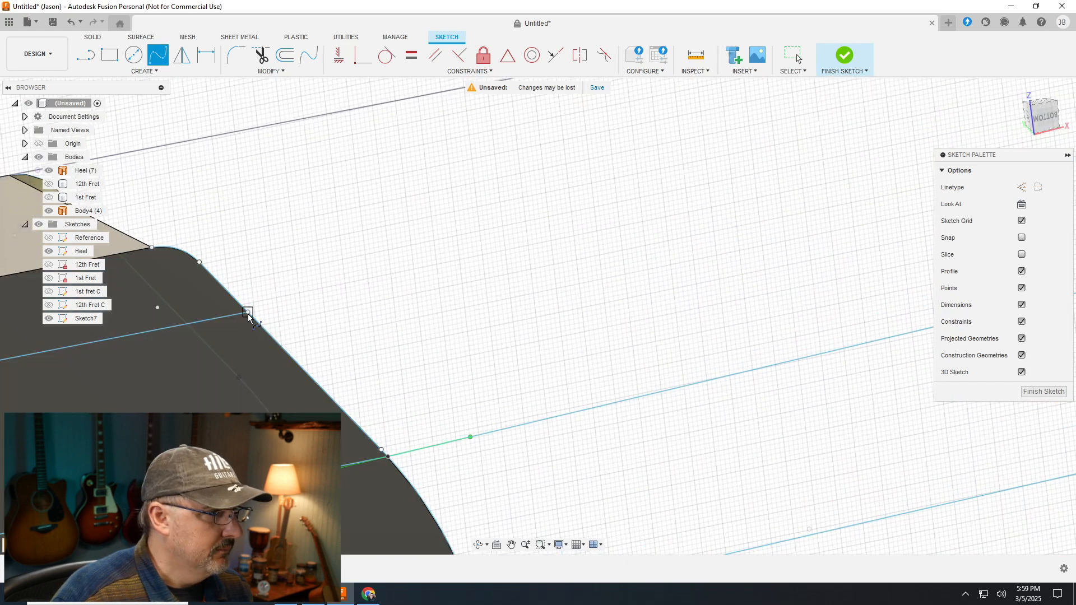
click(248, 319)
scroll(219, 251, down, 4)
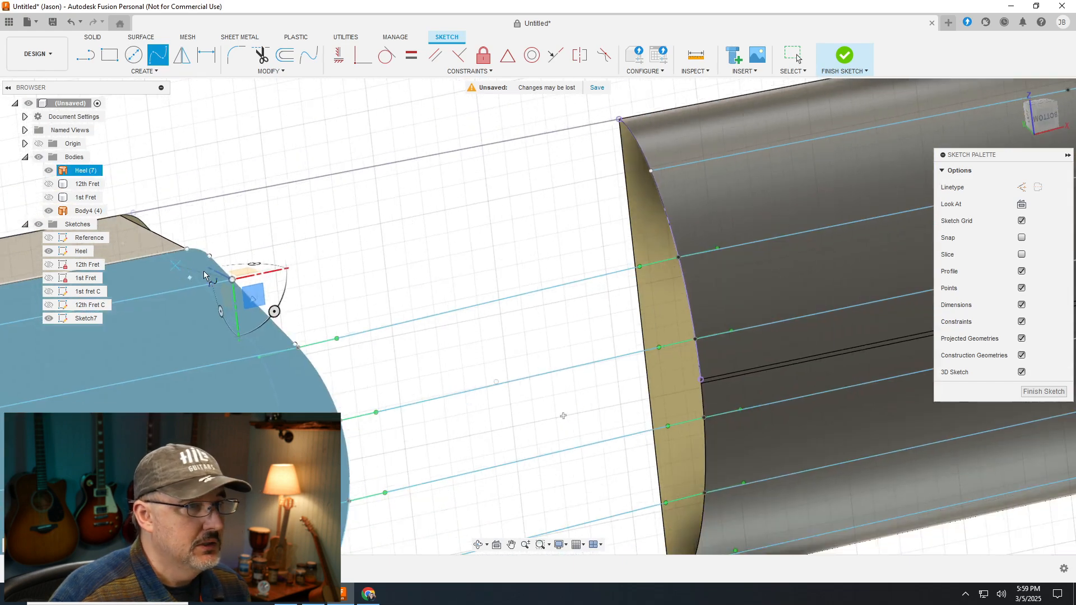
scroll(650, 155, up, 2)
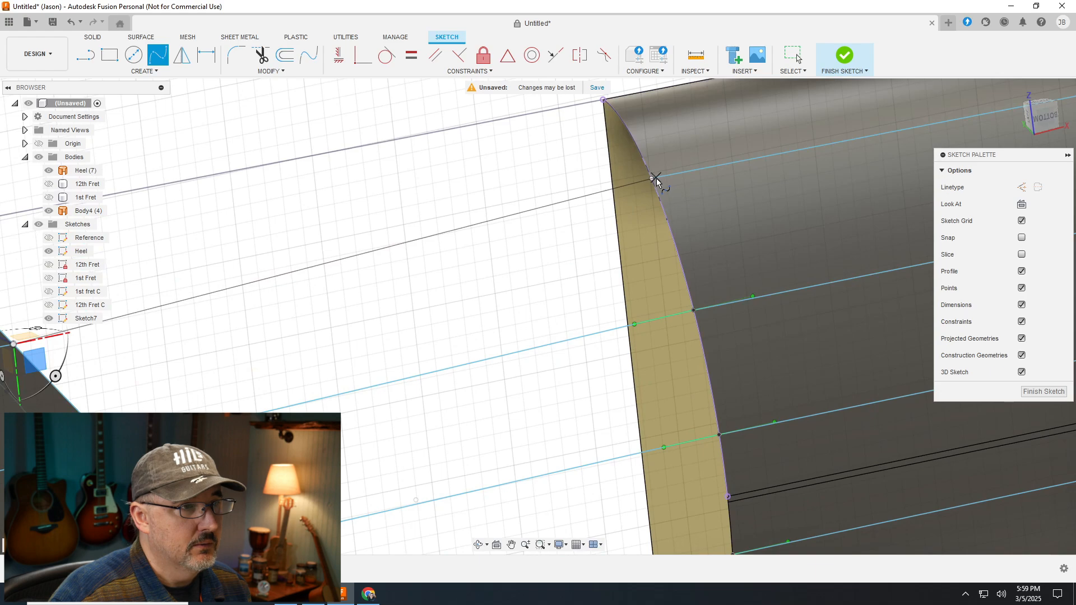
click(655, 178)
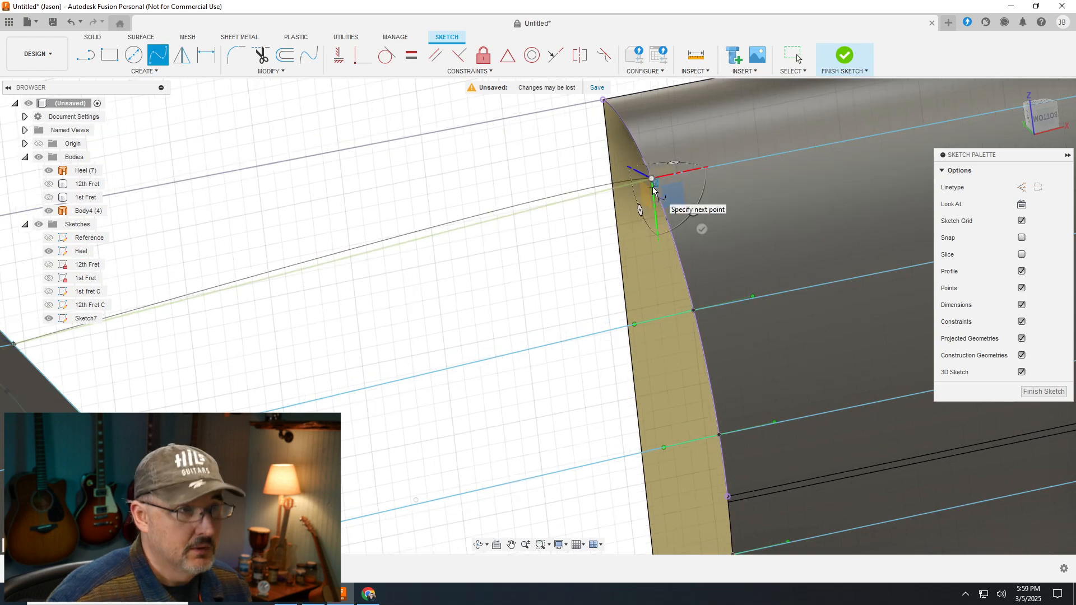
key(Escape)
Draw a fit point spline from the heel's upper rounded corner endpoint to the top corner vertex of the neck edge
scroll(825, 221, down, 2)
scroll(449, 178, down, 3)
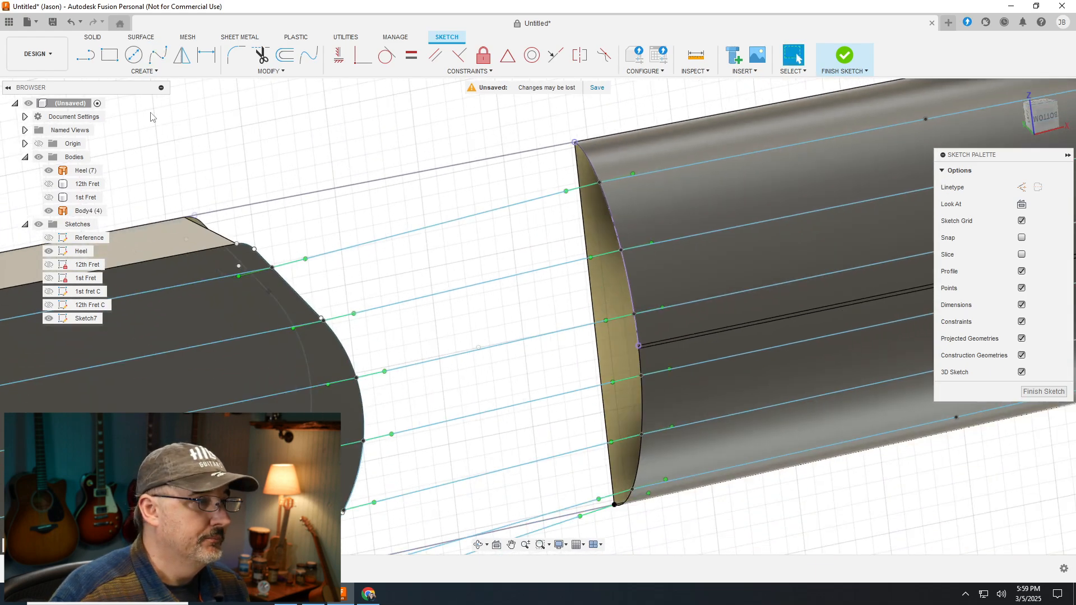
scroll(150, 112, up, 3)
click(158, 54)
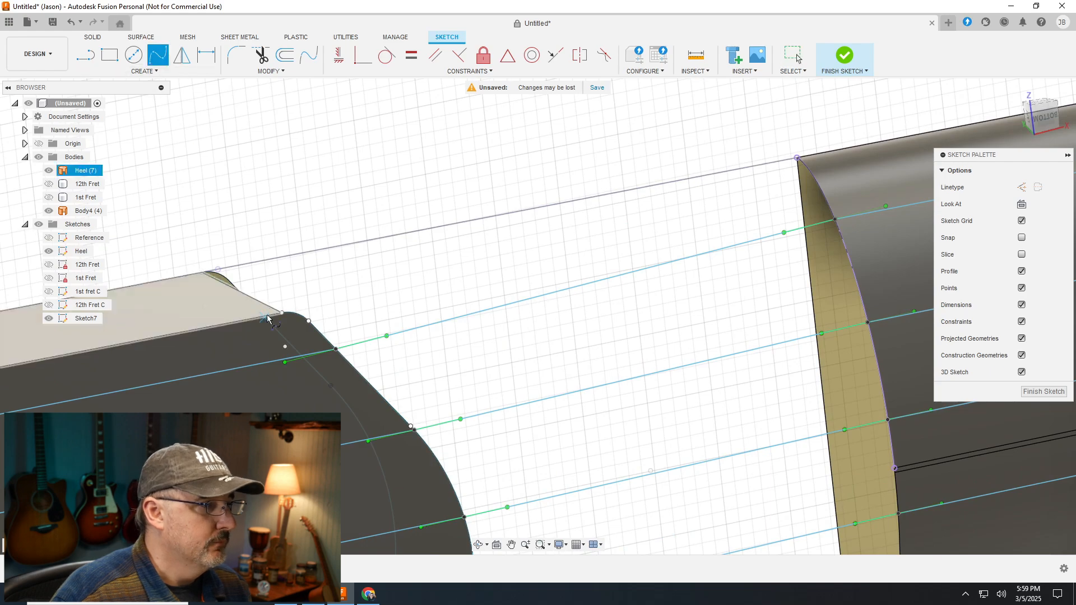
scroll(316, 307, up, 2)
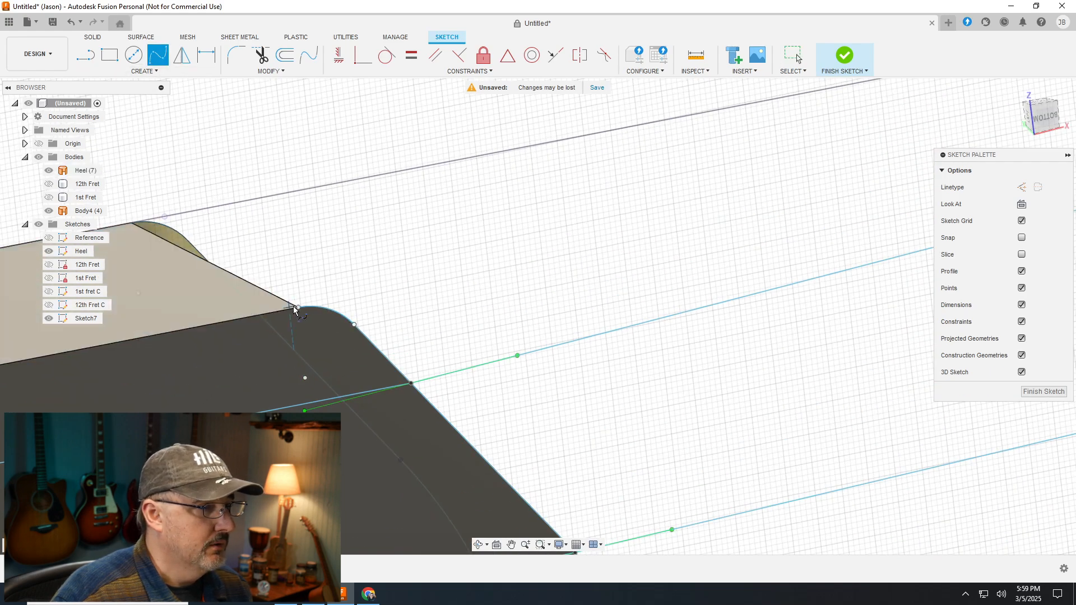
click(298, 310)
scroll(708, 247, up, 5)
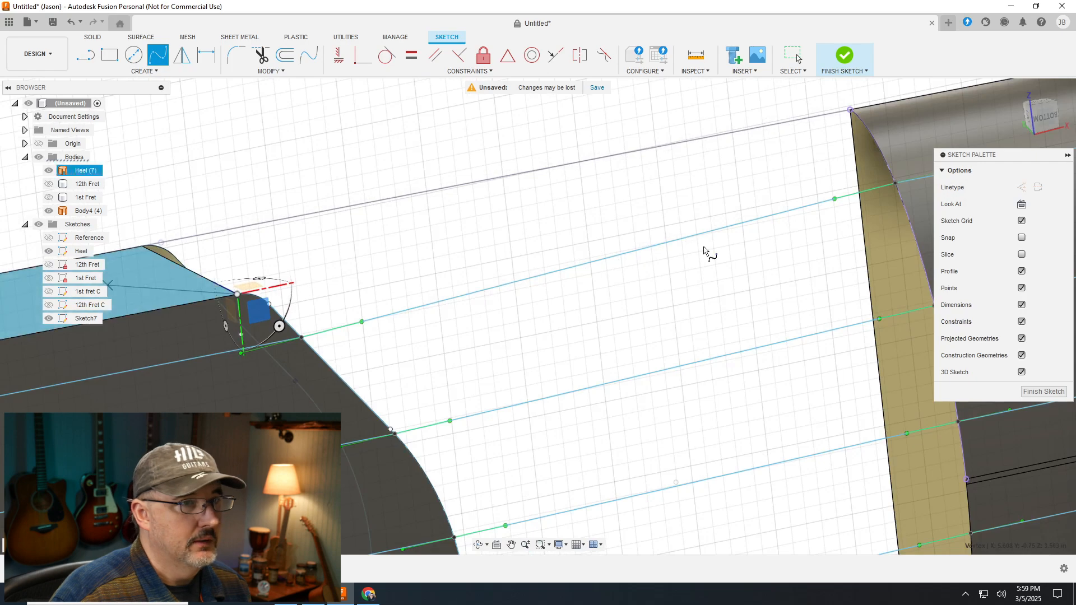
scroll(754, 135, up, 3)
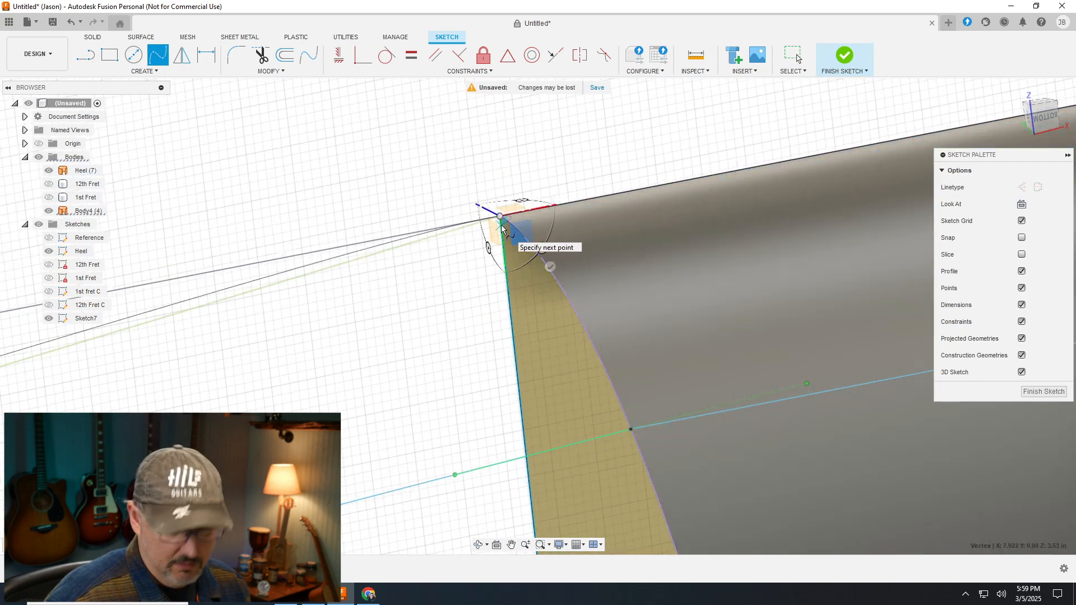
click(500, 217)
key(Escape)
Apply a Tangent constraint between the topmost connecting spline and the neck body's long upper edge
scroll(853, 179, down, 3)
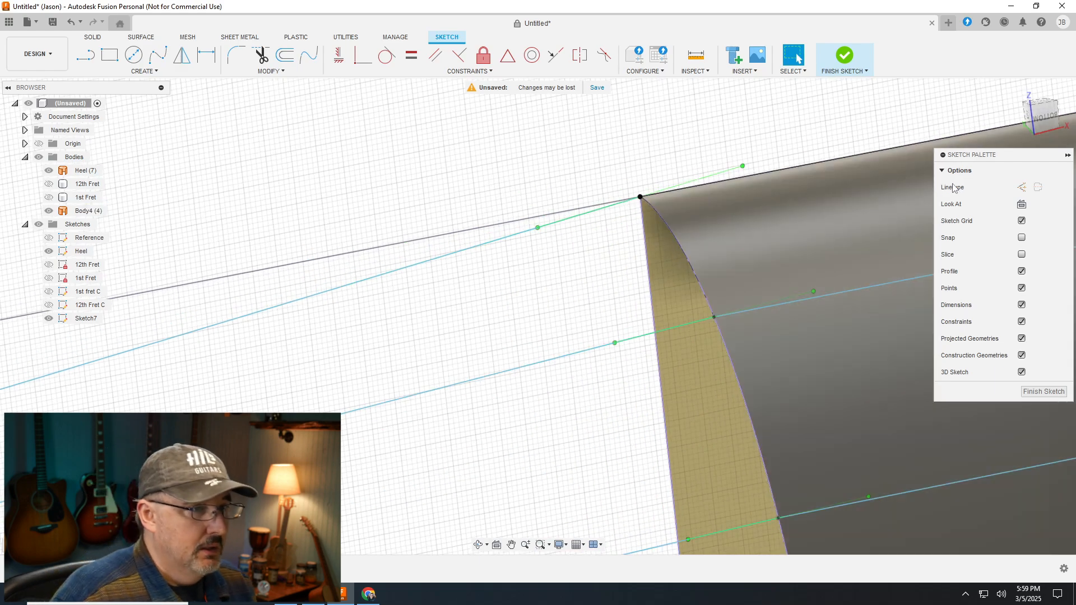
scroll(816, 240, down, 3)
scroll(440, 356, up, 5)
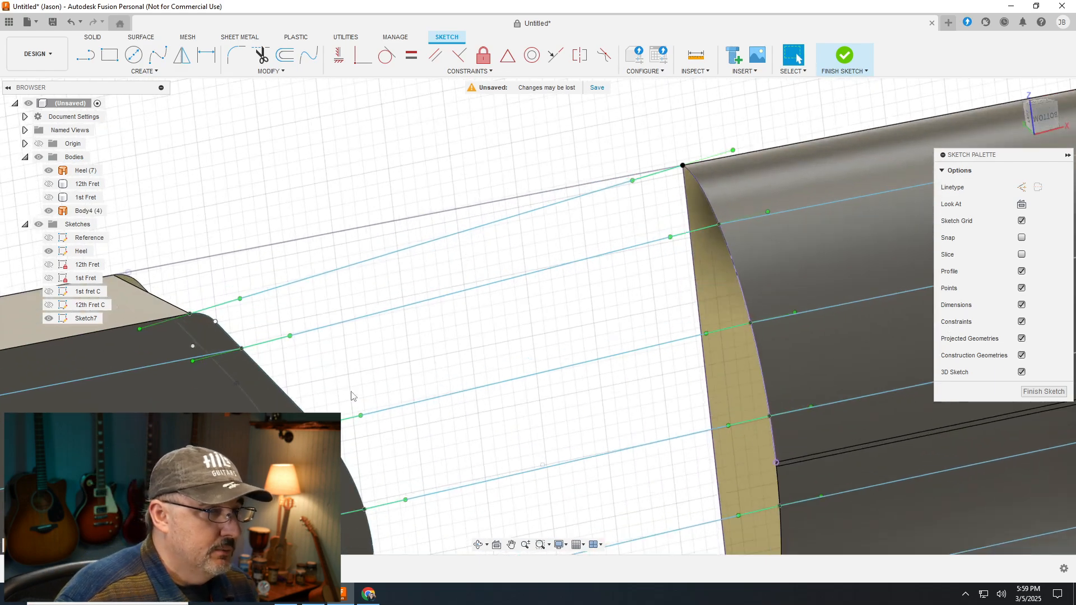
click(387, 56)
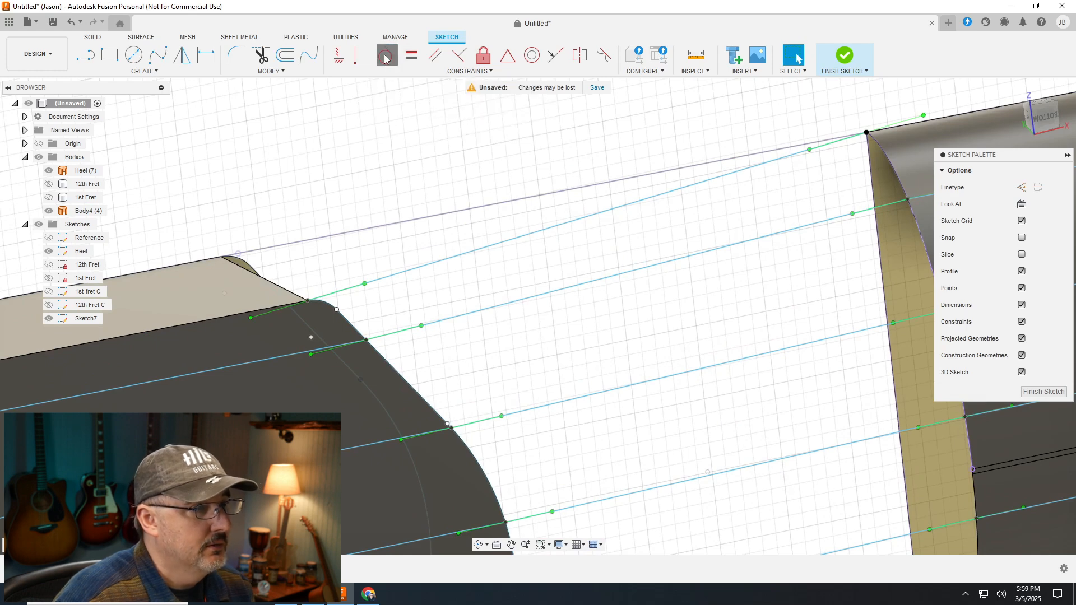
scroll(506, 123, up, 1)
scroll(226, 228, down, 3)
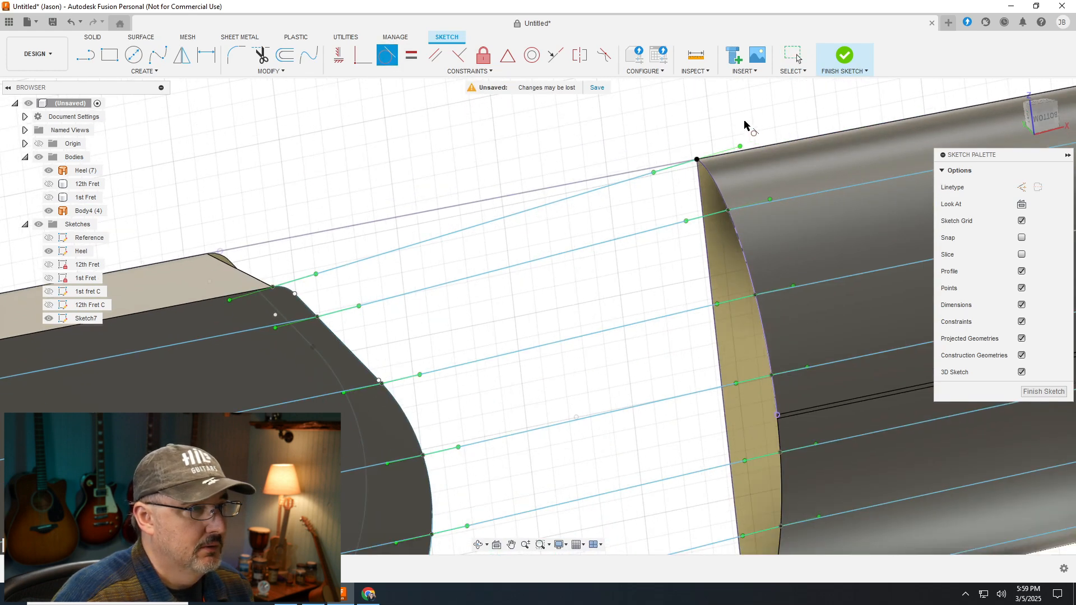
scroll(751, 126, up, 2)
click(392, 263)
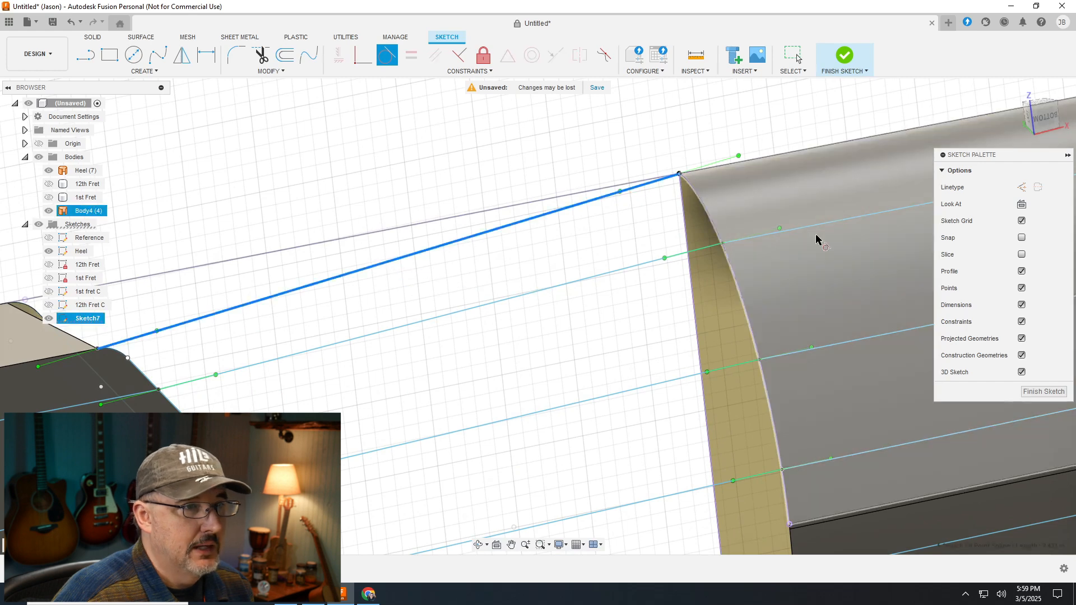
click(780, 158)
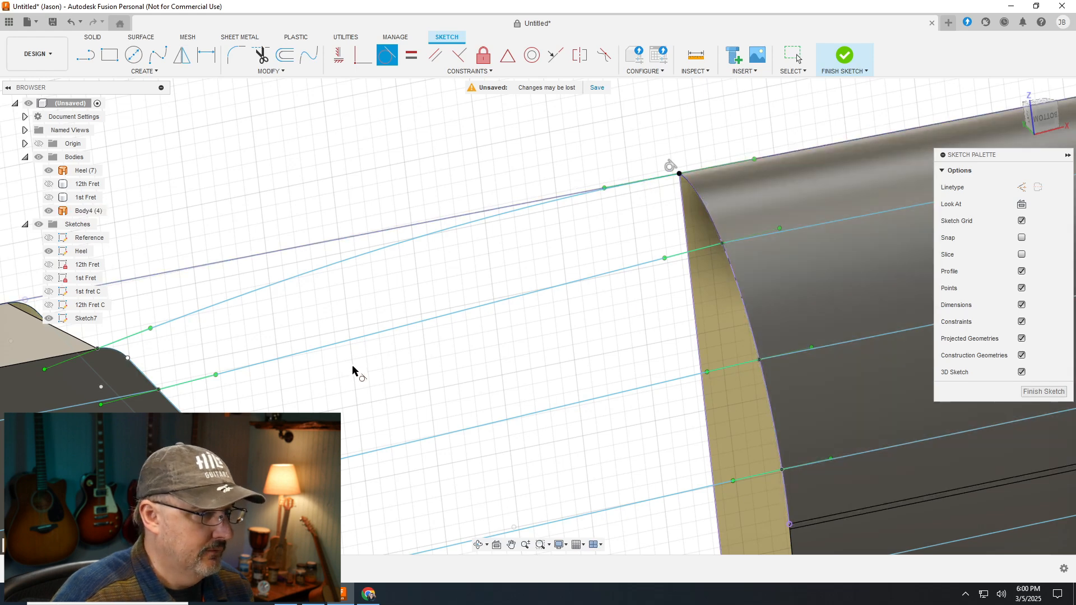
Make the second and third connecting splines from the top tangent to their matching lines on the neck surface
click(355, 340)
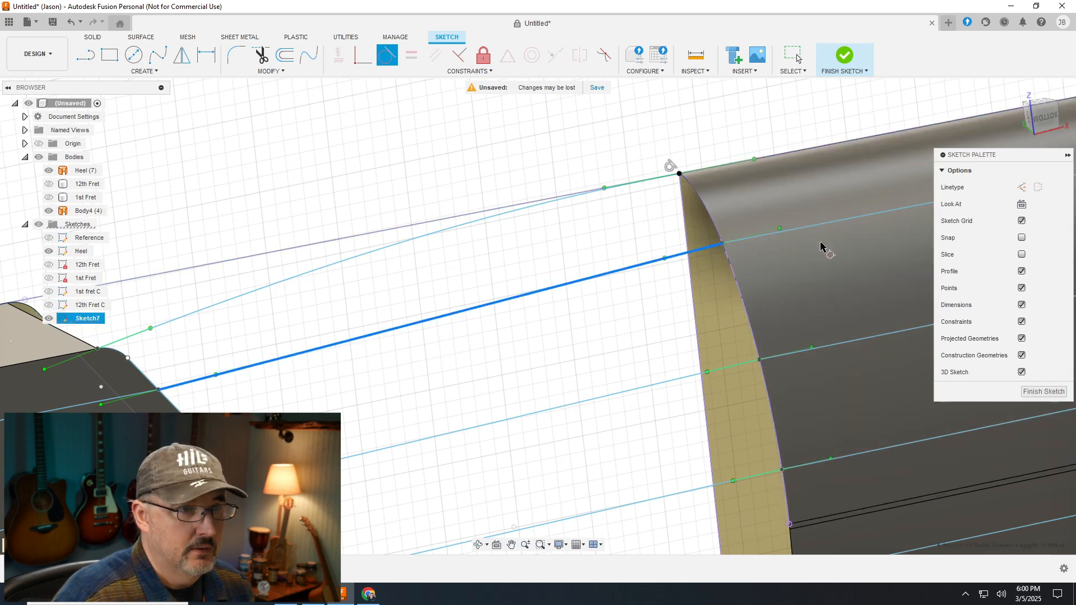
click(829, 224)
scroll(288, 352, up, 1)
scroll(159, 268, down, 3)
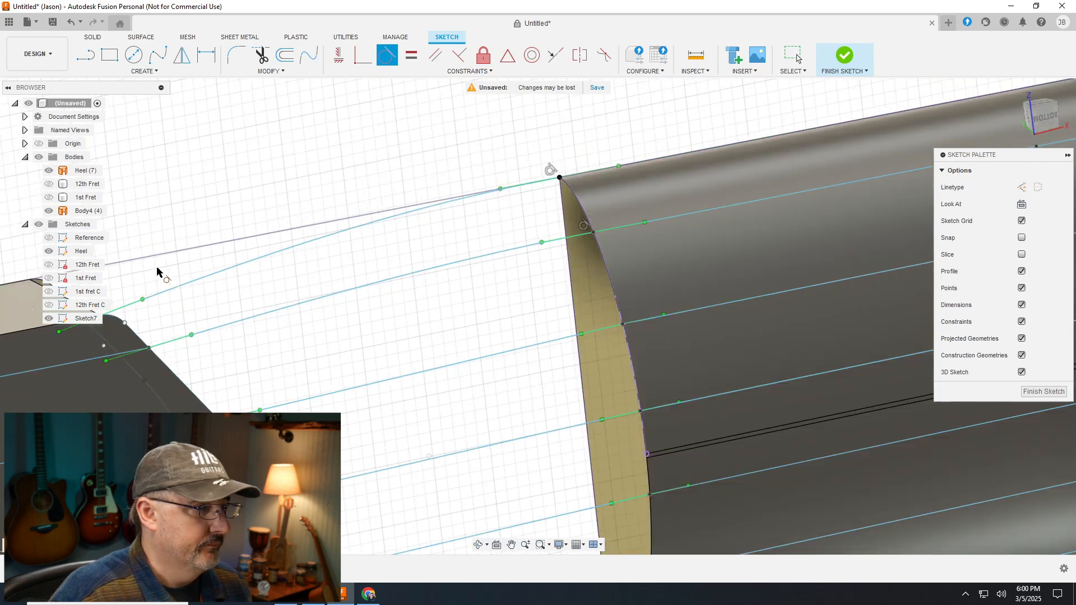
scroll(423, 411, down, 4)
scroll(661, 468, up, 4)
click(331, 353)
click(501, 354)
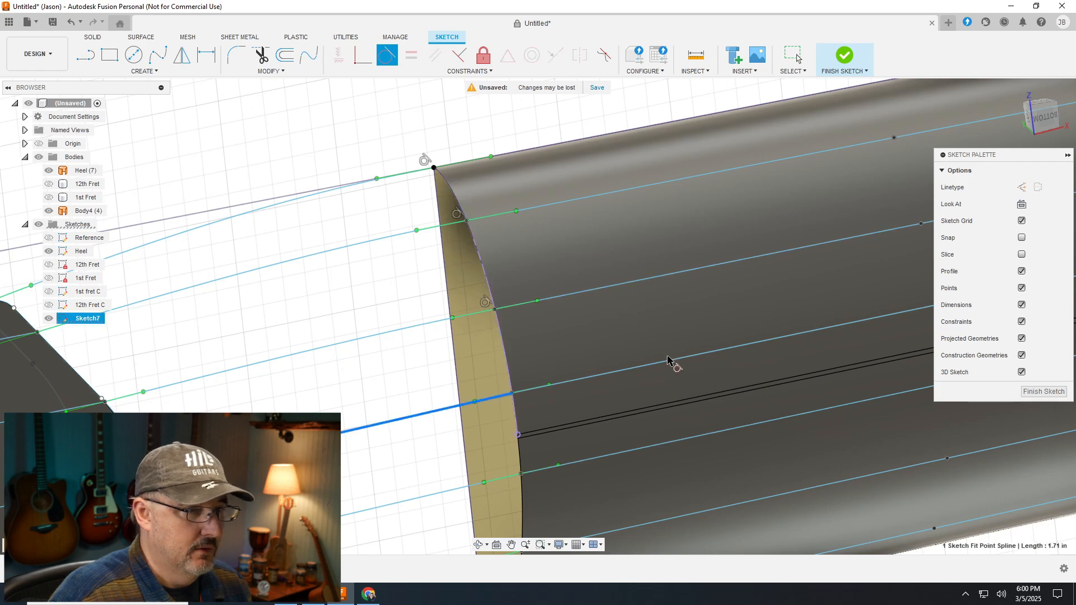
Make the fourth and fifth connecting splines from the top tangent to their matching neck surface lines
click(241, 348)
mouse_move(240, 348)
middle_down()
mouse_move(344, 96)
mouse_move(566, 175)
mouse_move(472, 305)
mouse_move(460, 266)
middle_up()
click(460, 267)
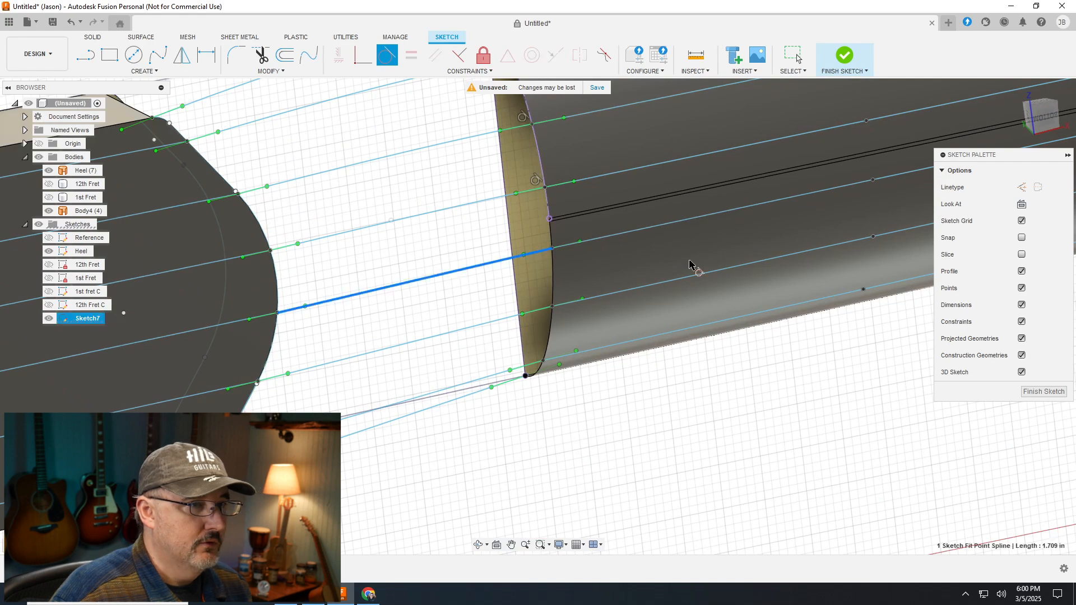
key(Escape)
Make the two splines just above the lowest connecting spline tangent to their matching neck surface lines
mouse_move(537, 316)
shift+middle_down()
mouse_move(1049, 94)
mouse_move(312, 284)
shift+middle_up()
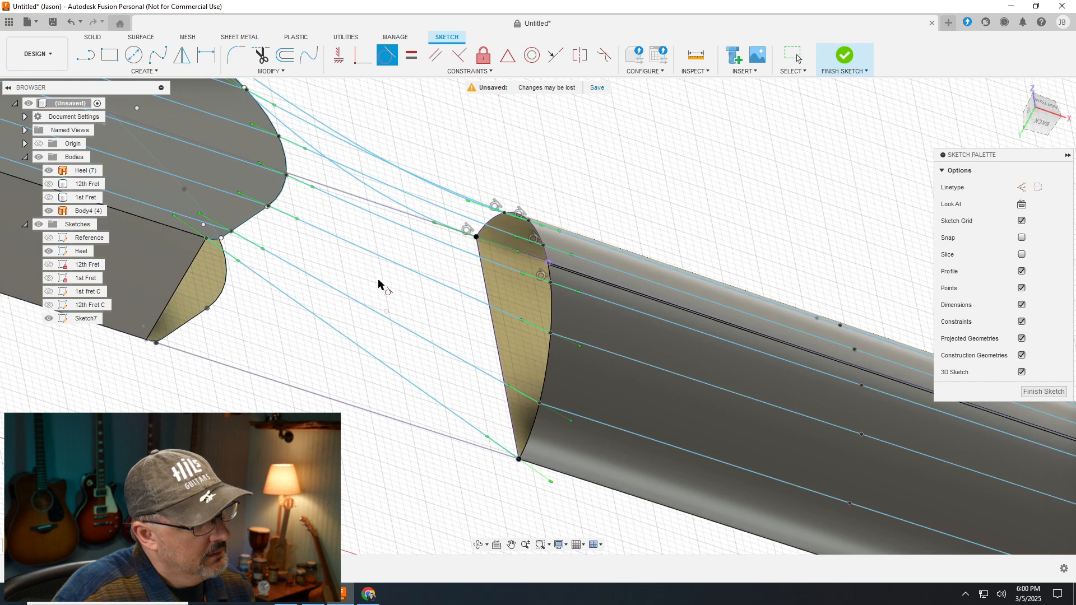
click(384, 261)
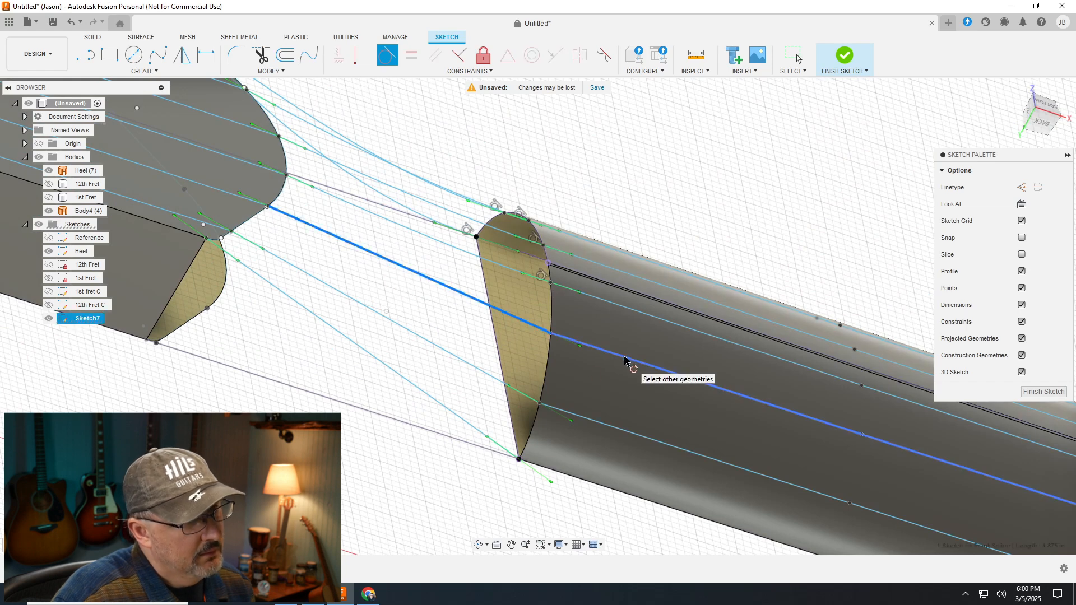
key(Escape)
click(312, 277)
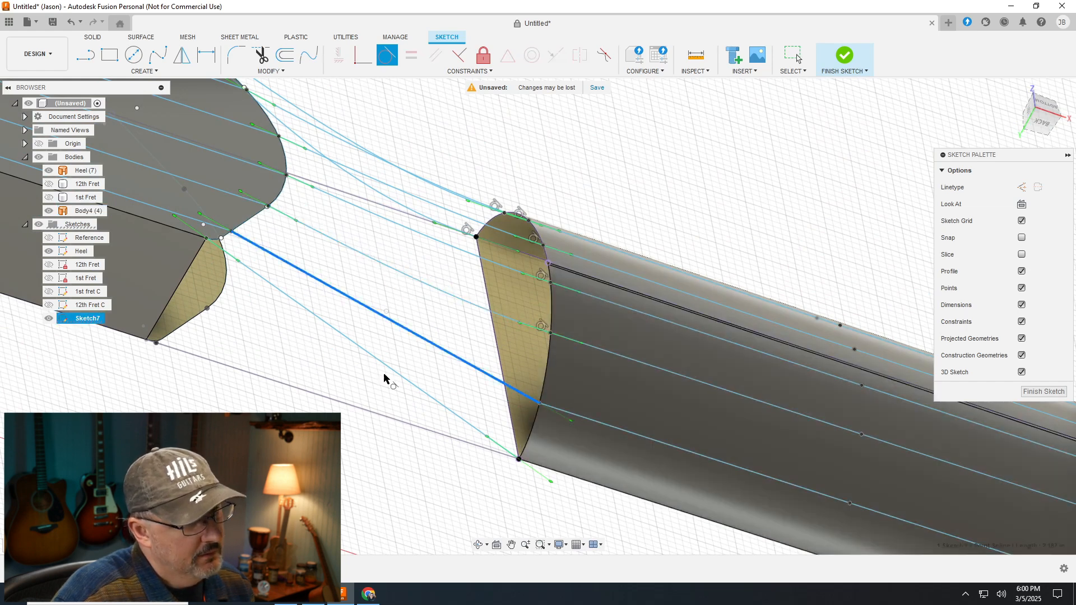
key(Escape)
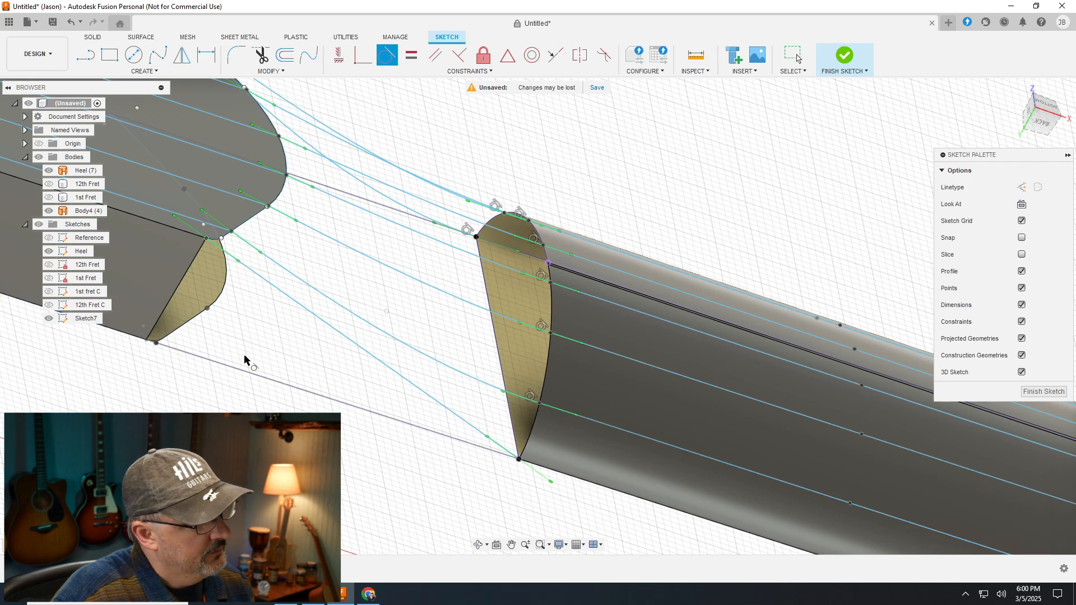
Try to apply a Tangent constraint between the lowest connecting spline and the neck's lower long edge
click(277, 292)
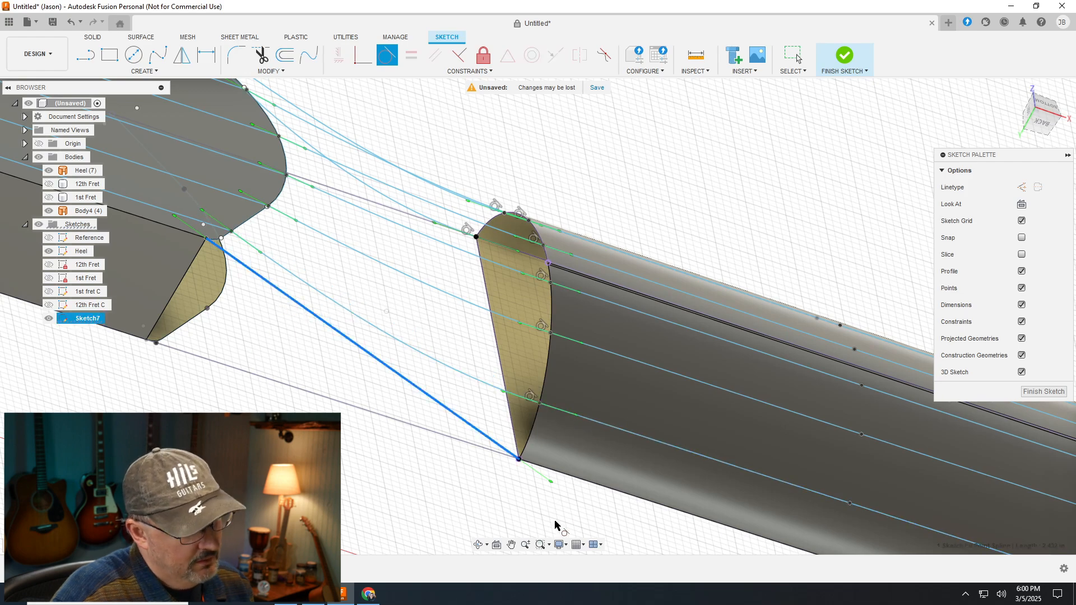
click(569, 475)
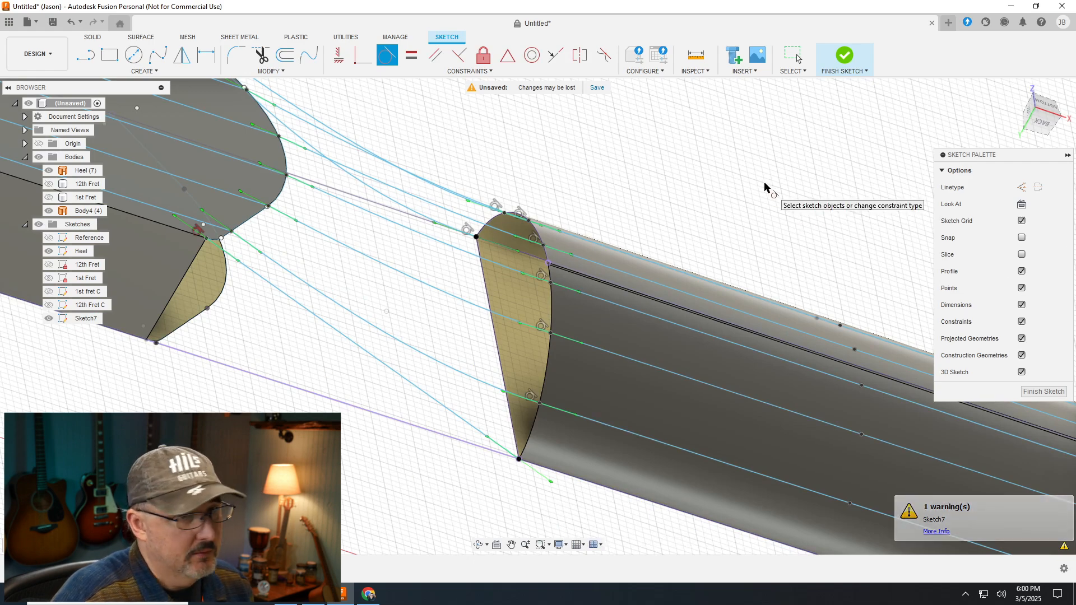
right_click(733, 158)
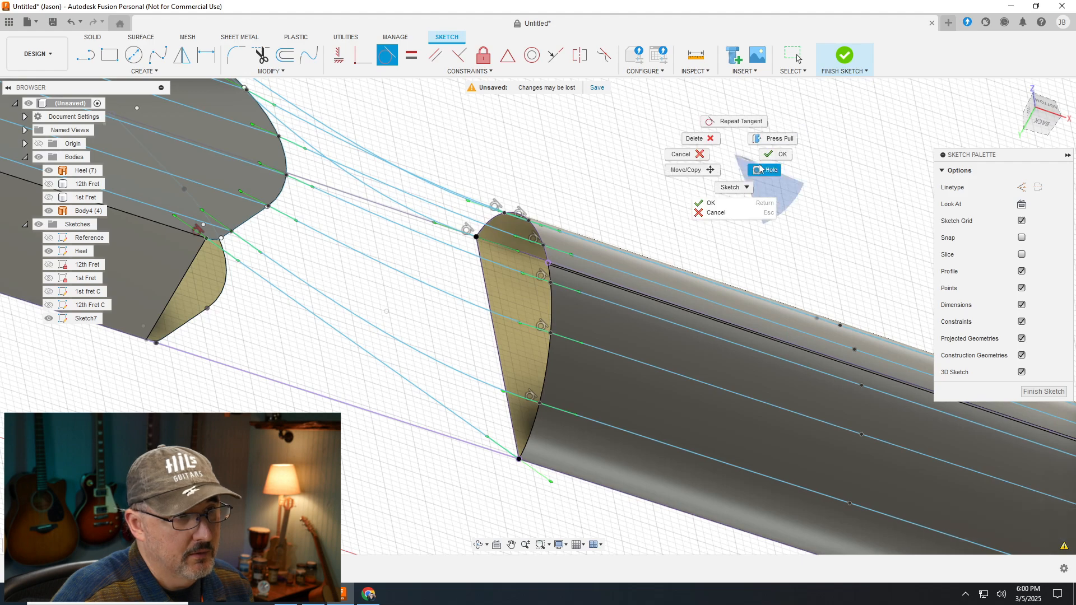
click(695, 156)
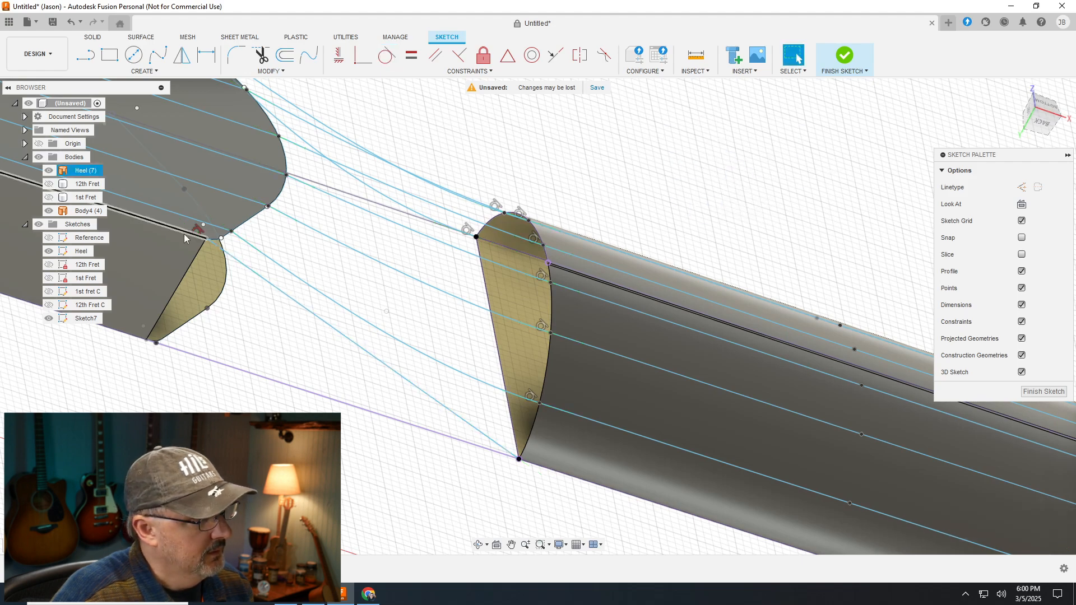
Remove the Tangent constraint at the heel end of the lowest connecting spline
scroll(194, 230, up, 4)
scroll(191, 230, up, 3)
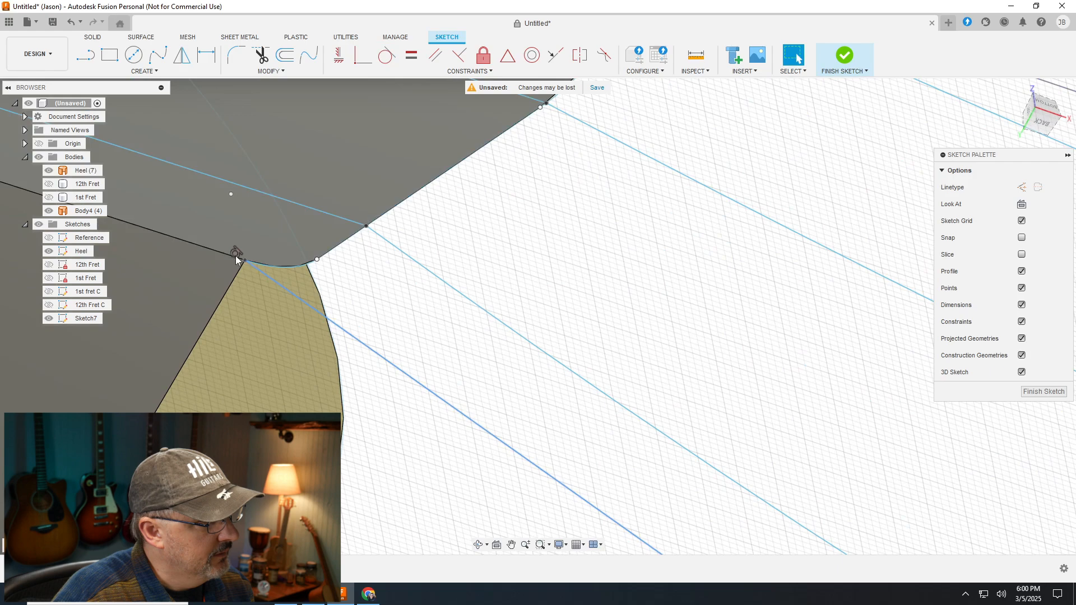
click(240, 255)
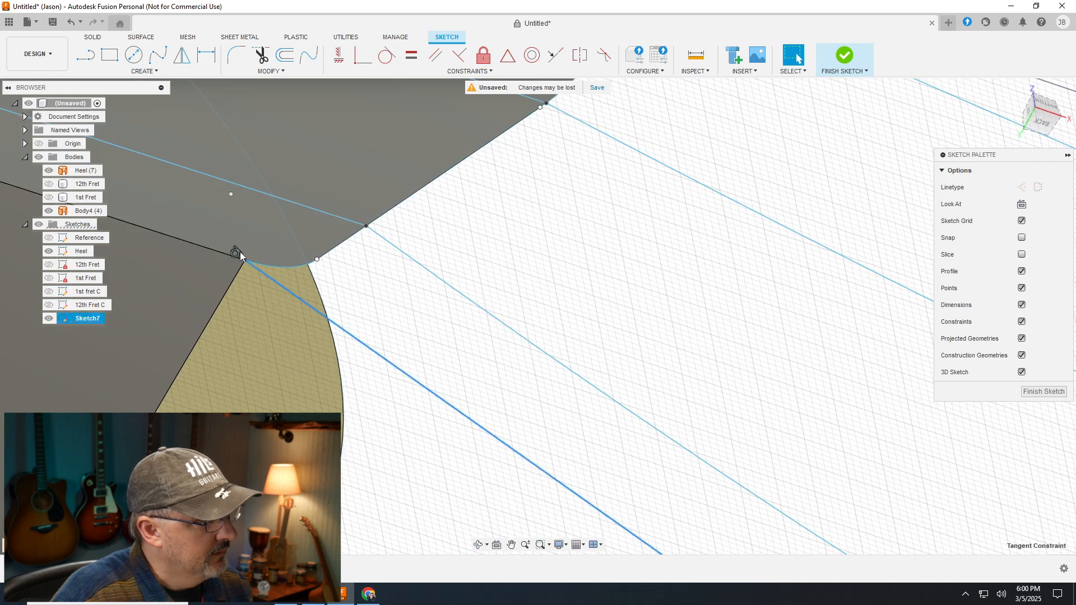
key(Escape)
scroll(218, 257, down, 6)
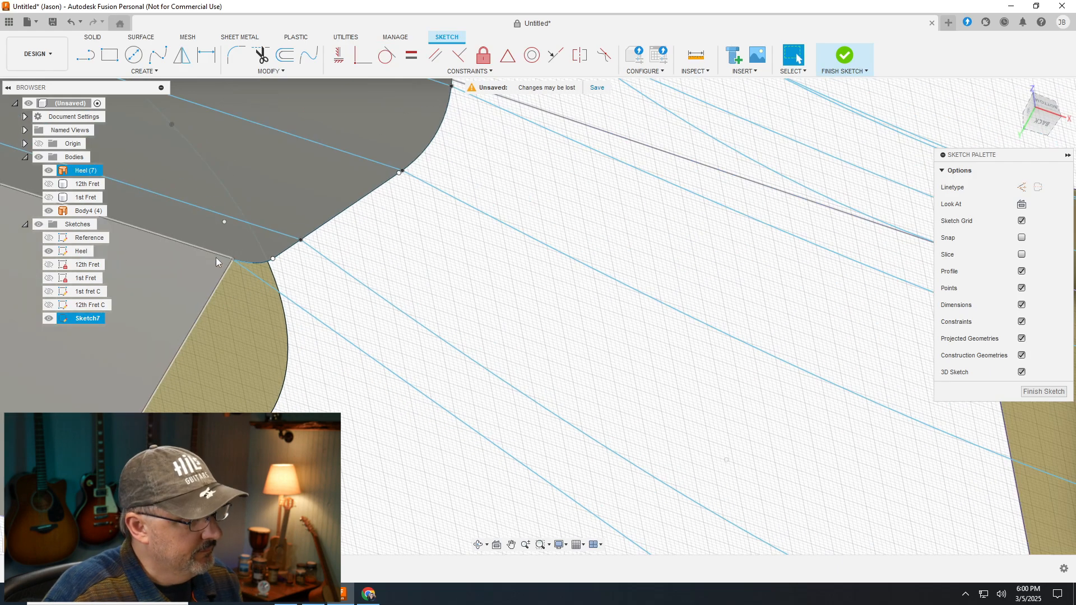
Try again to constrain the lowest connecting spline tangent to the neck's lower edge, selecting the spline at its neck end
scroll(491, 417, up, 5)
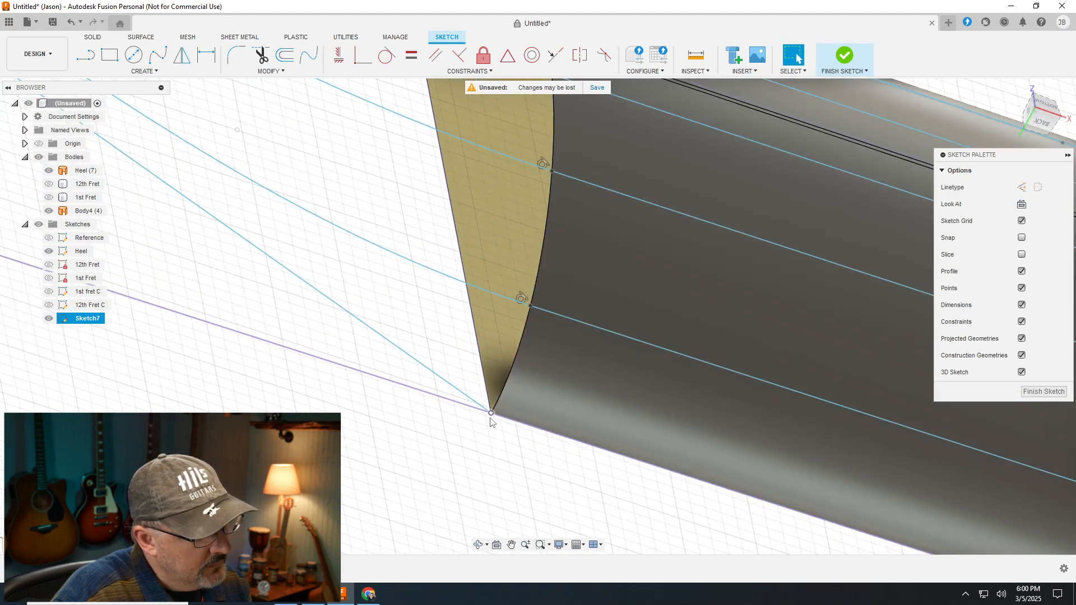
scroll(492, 409, up, 2)
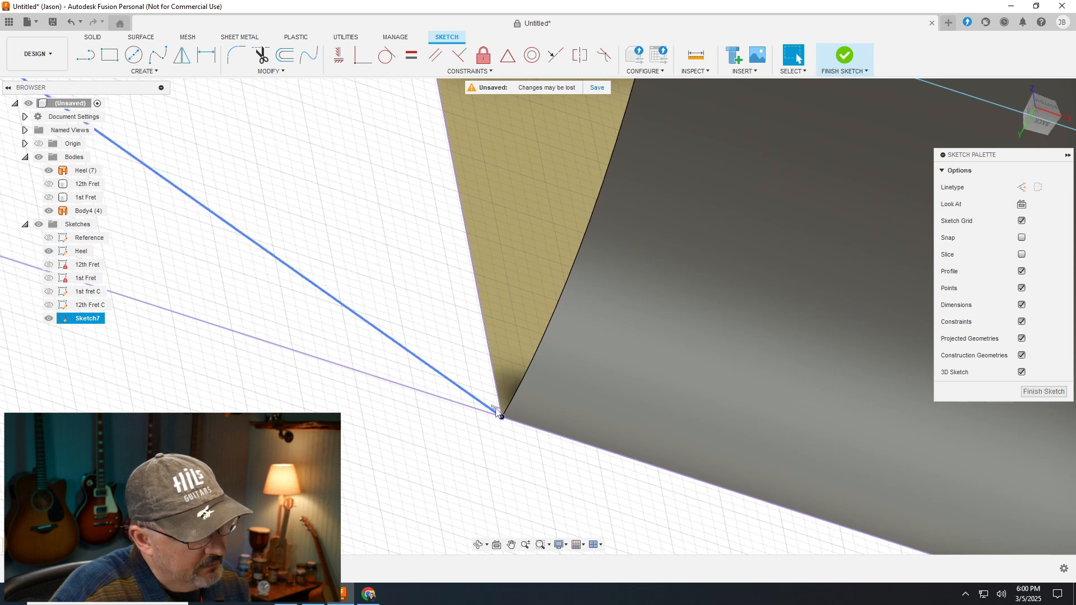
click(497, 409)
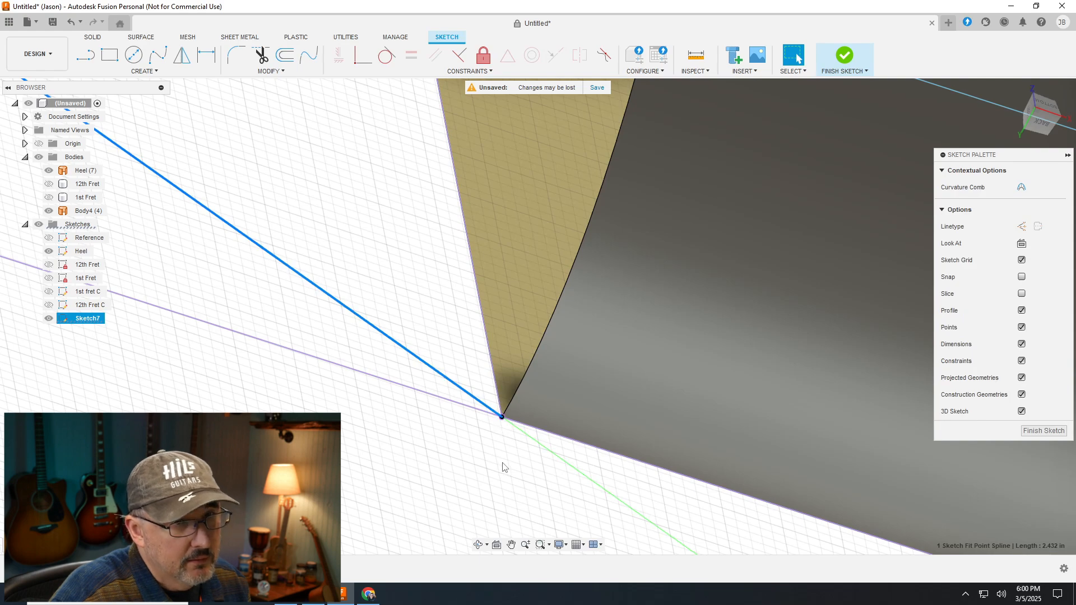
scroll(502, 466, down, 5)
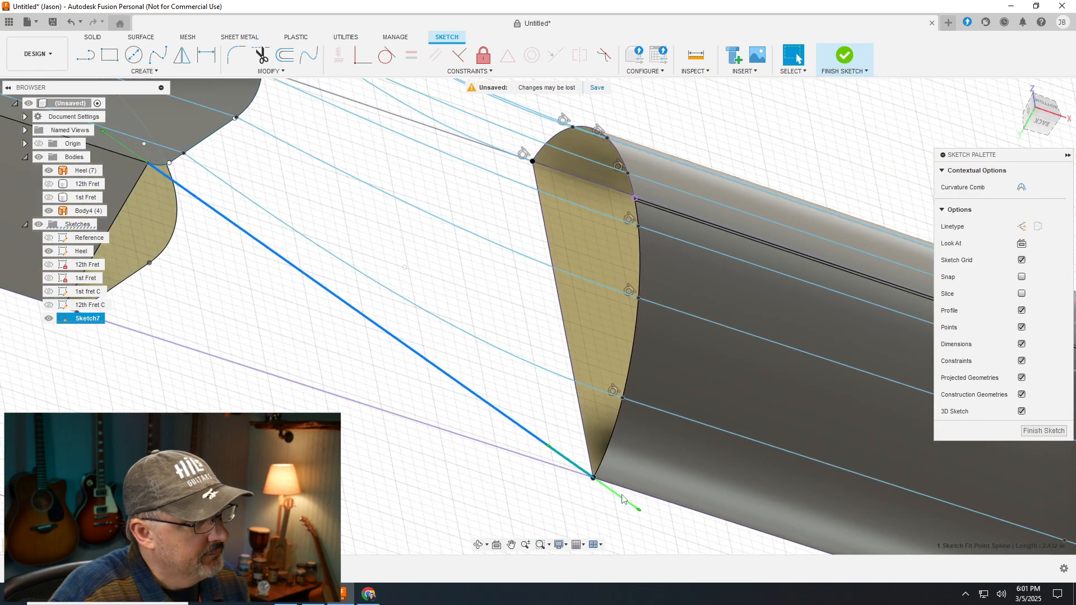
scroll(547, 430, up, 3)
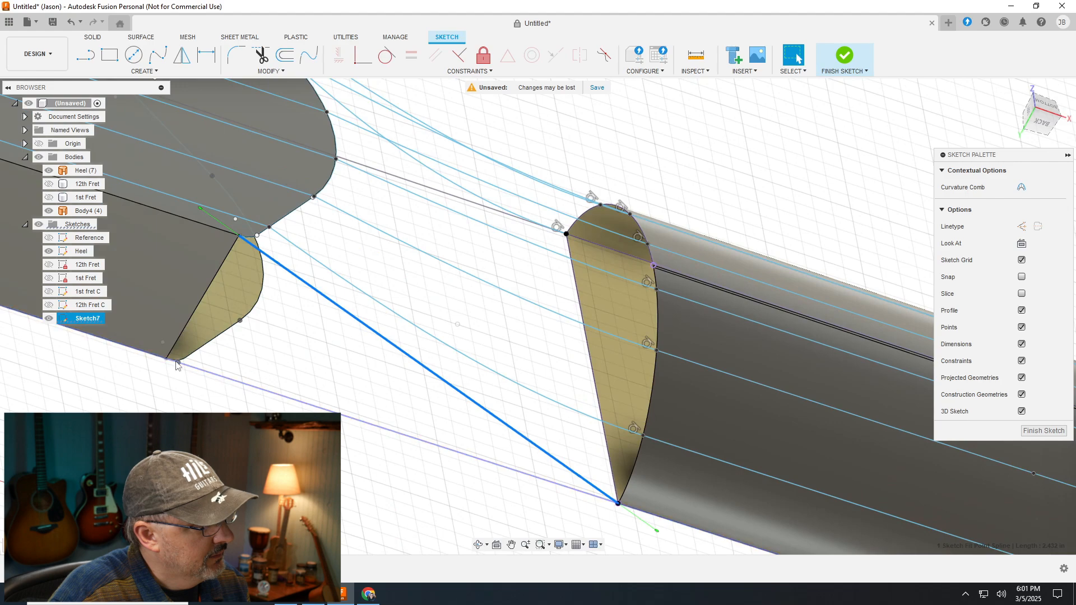
scroll(551, 419, up, 1)
scroll(538, 412, down, 3)
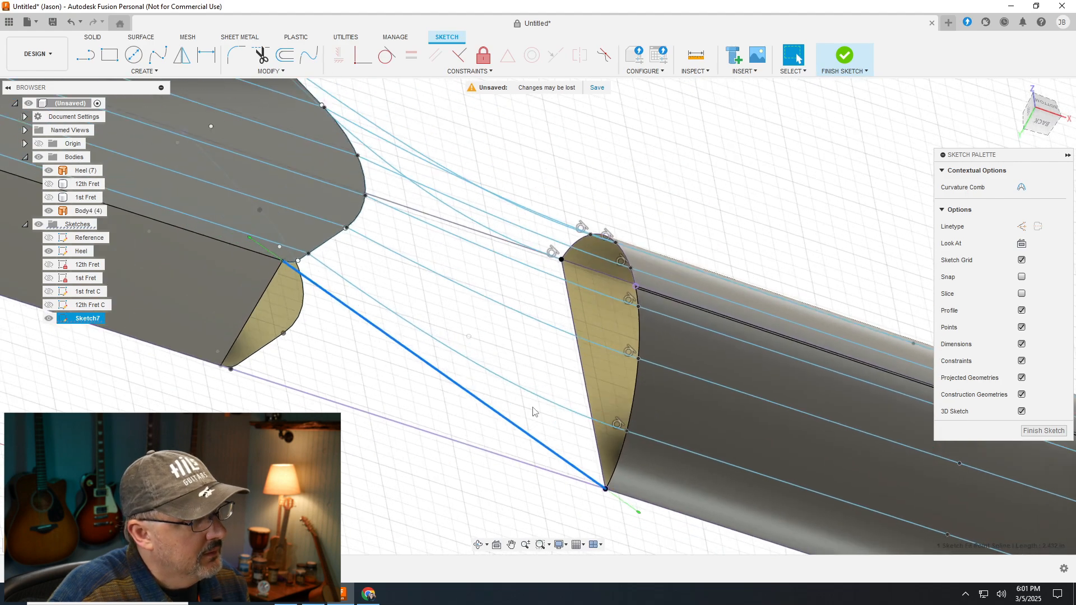
click(386, 54)
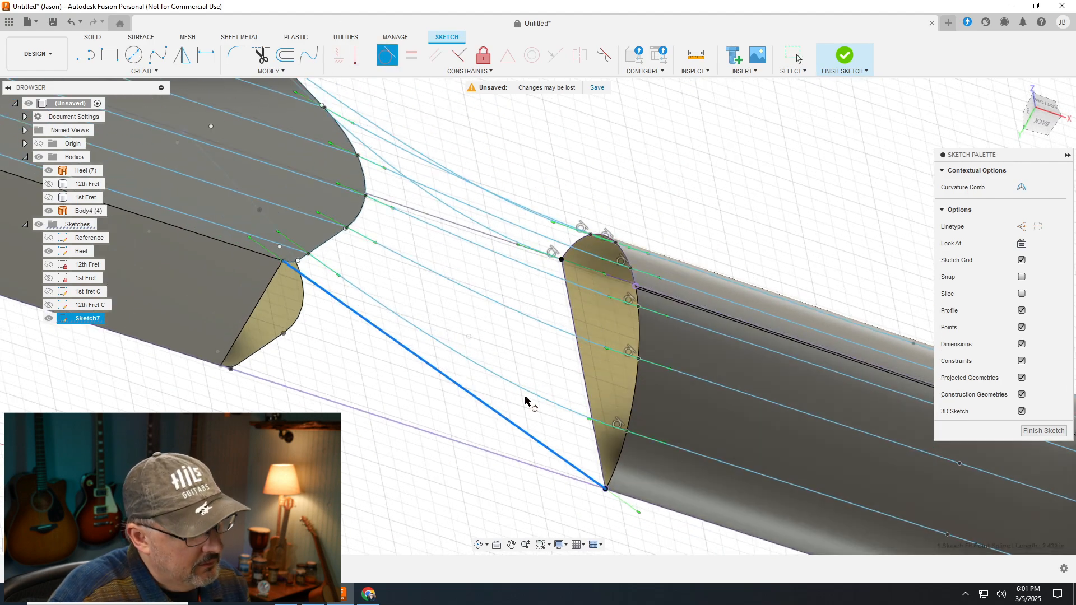
click(676, 513)
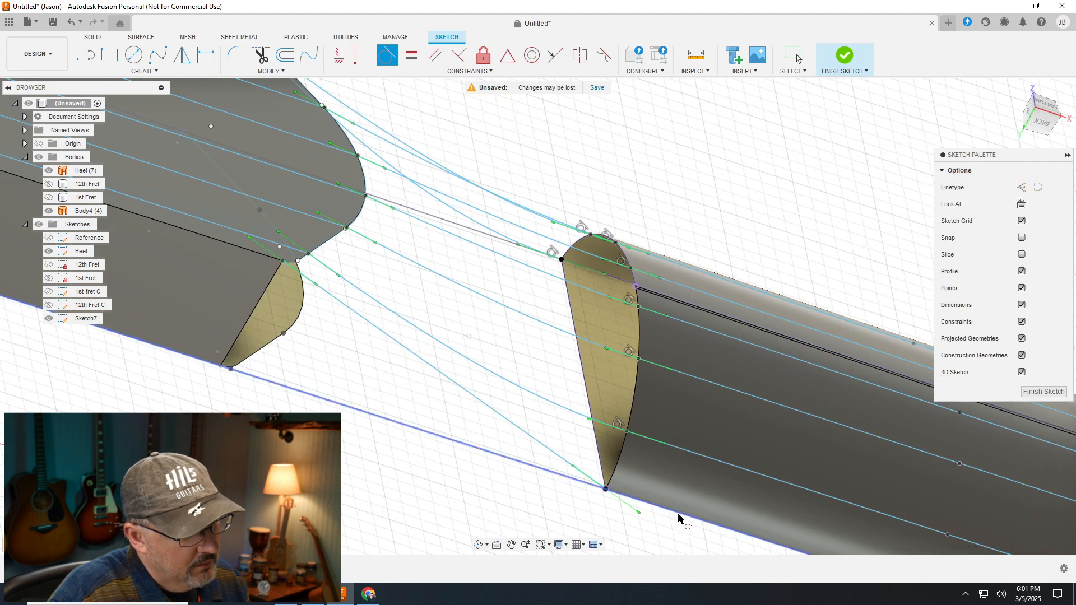
scroll(542, 492, down, 6)
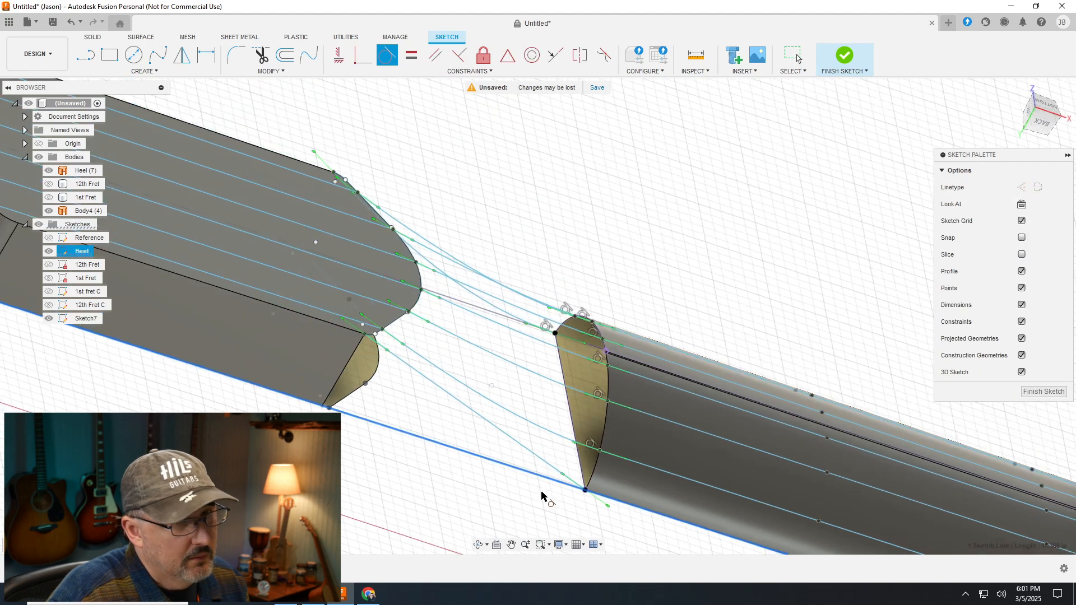
scroll(505, 470, up, 6)
scroll(543, 492, up, 2)
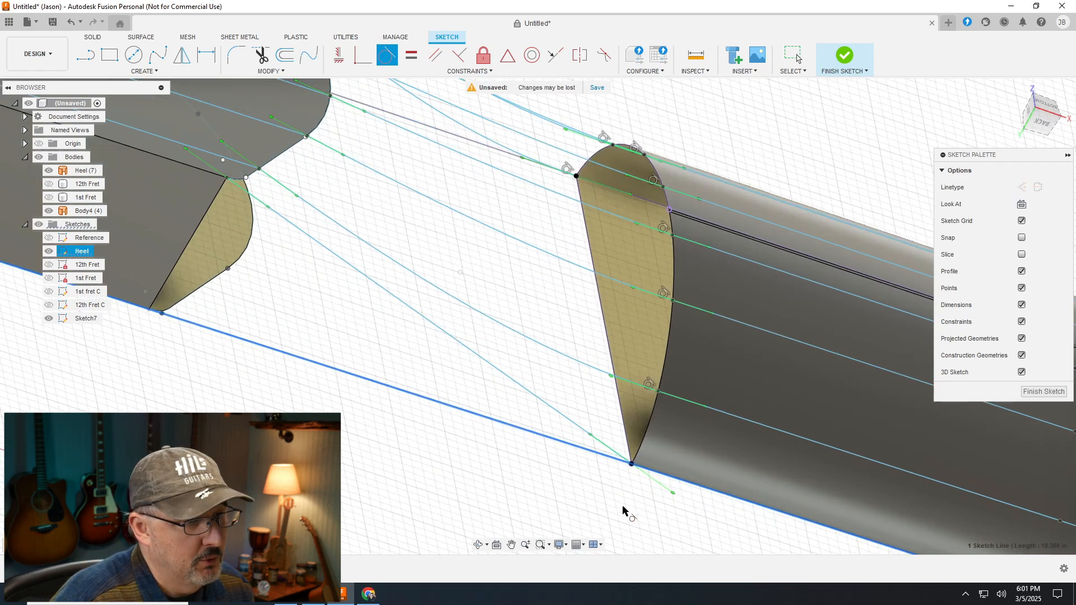
right_click(519, 472)
click(479, 471)
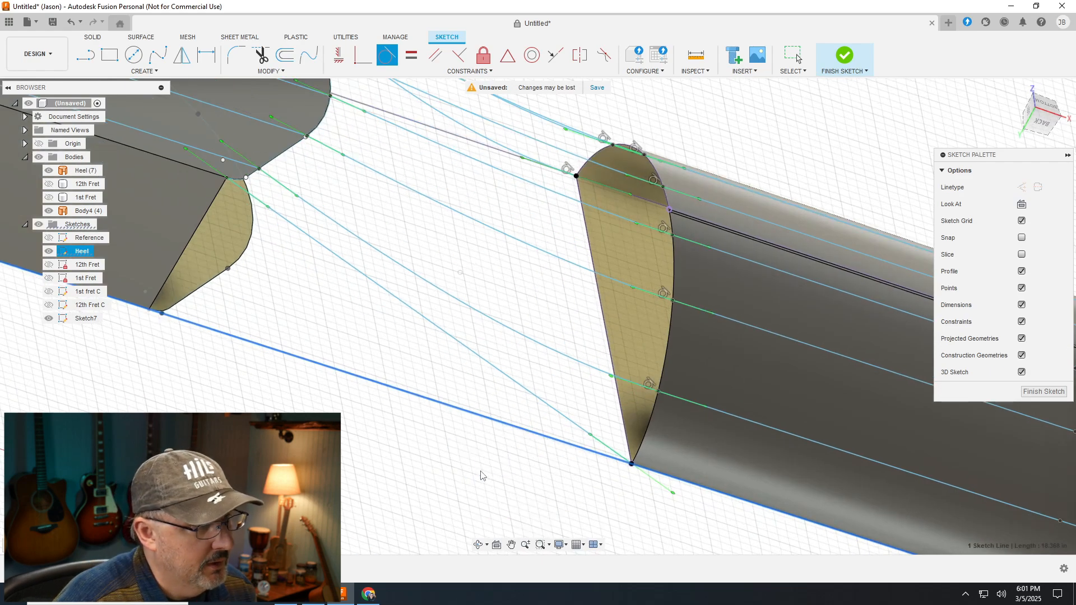
Delete the lowest connecting spline and check the point at the neck's lower corner
click(410, 311)
key(Delete)
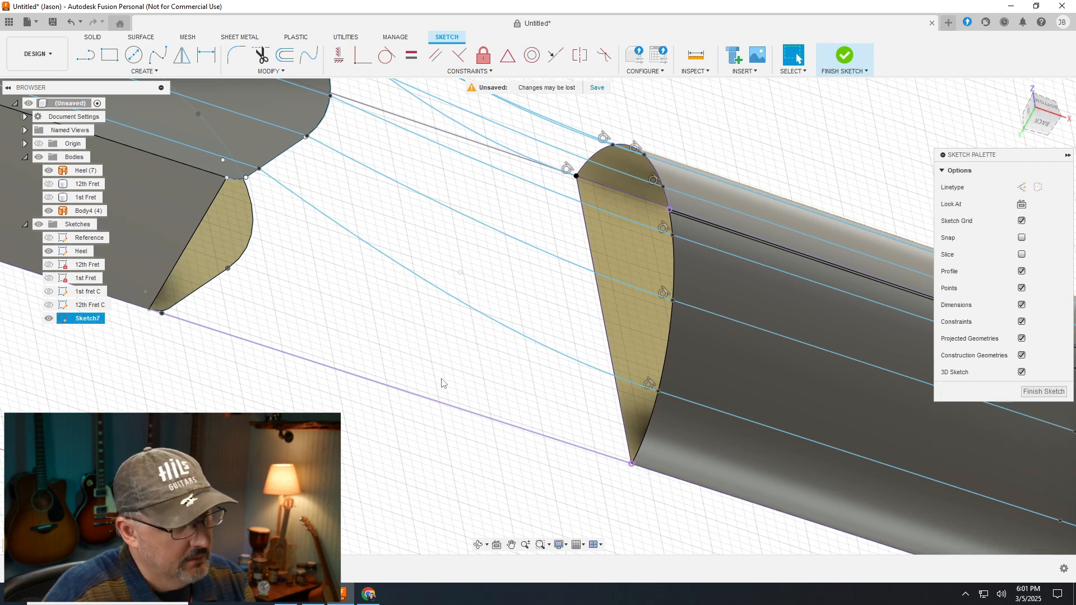
scroll(619, 487, up, 5)
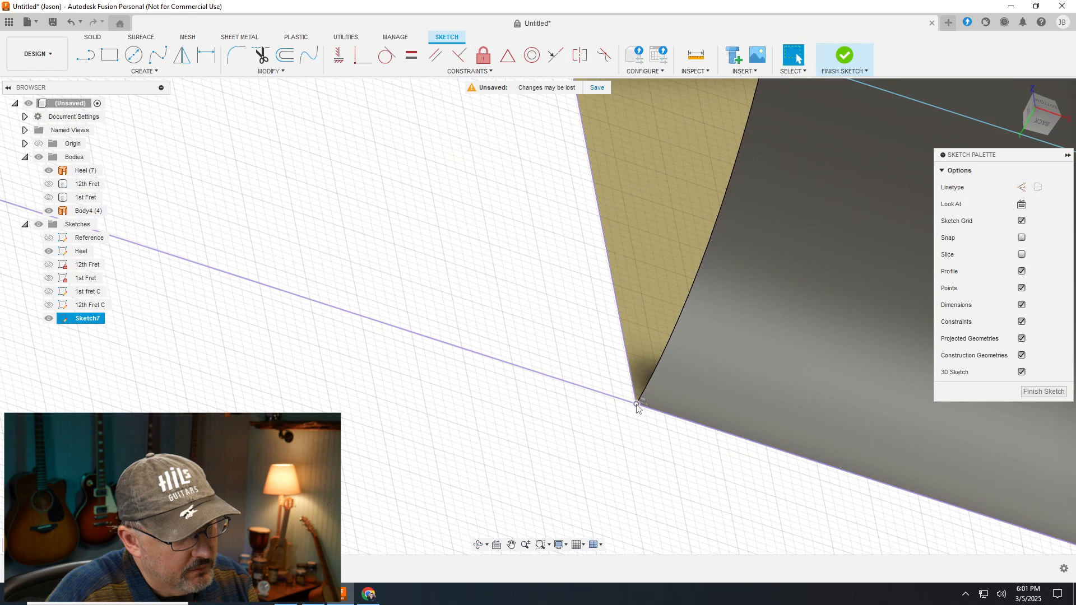
click(636, 404)
click(636, 430)
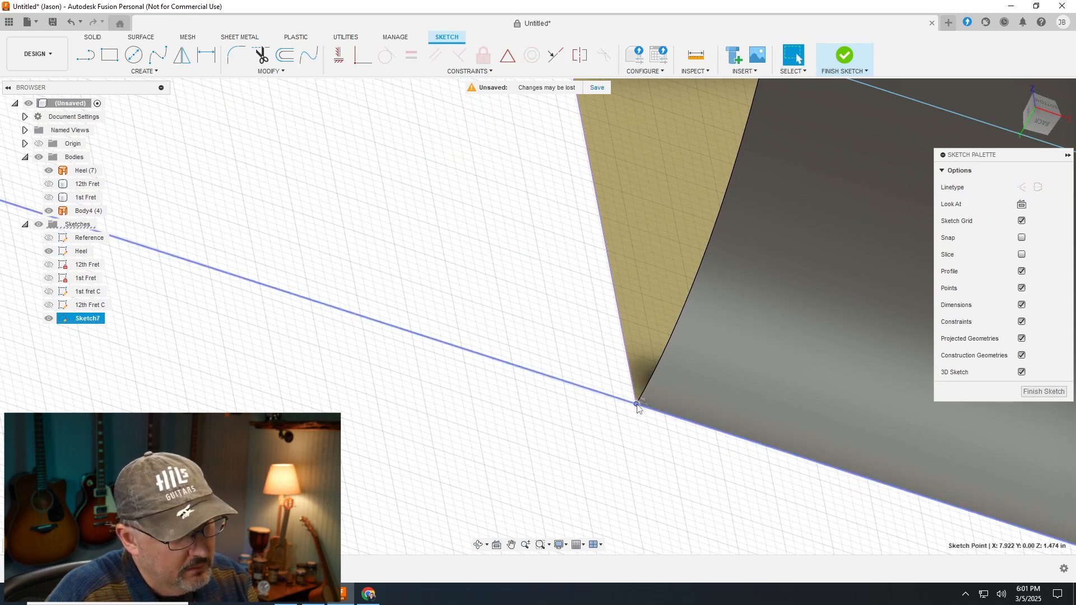
mouse_move(631, 423)
mouse_down()
mouse_move(654, 390)
mouse_move(644, 376)
mouse_up()
key(Escape)
key(Escape)
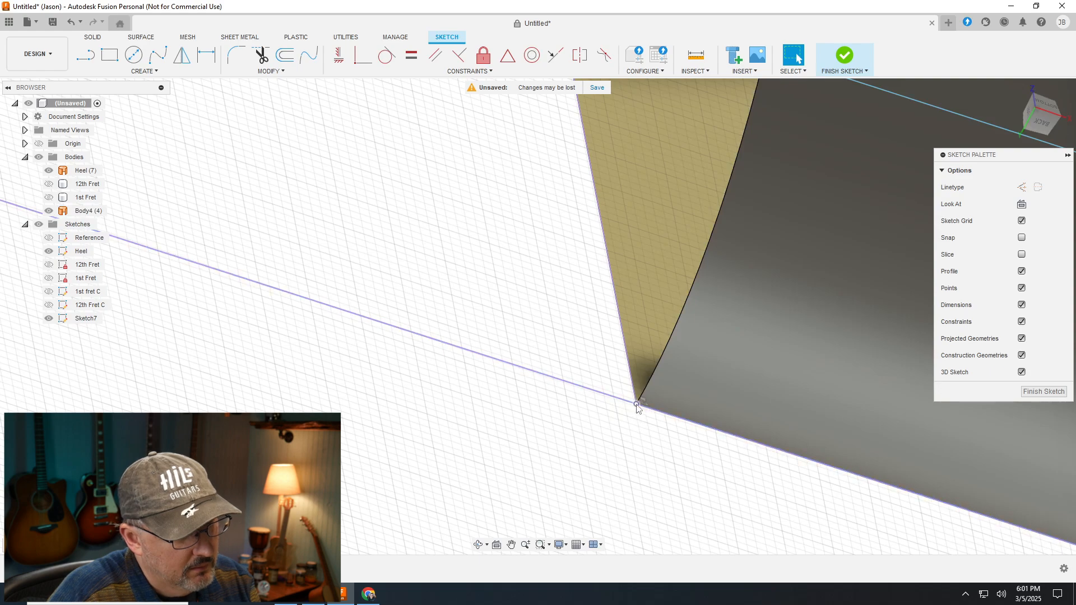
Draw a fit point spline from the heel's lower corner vertex to the neck's lower corner point
scroll(645, 405, down, 6)
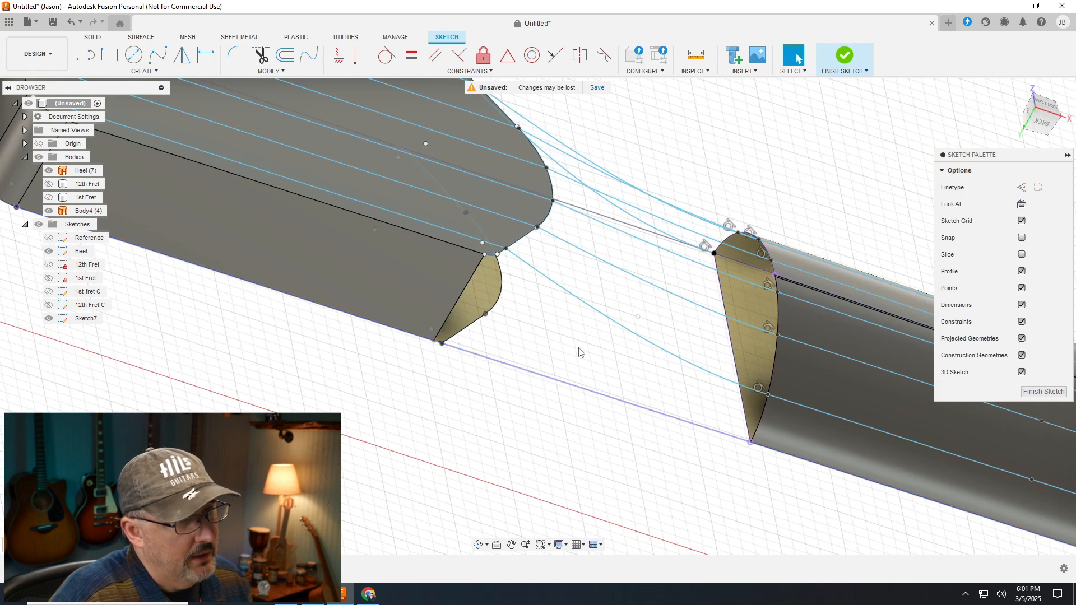
scroll(366, 230, up, 5)
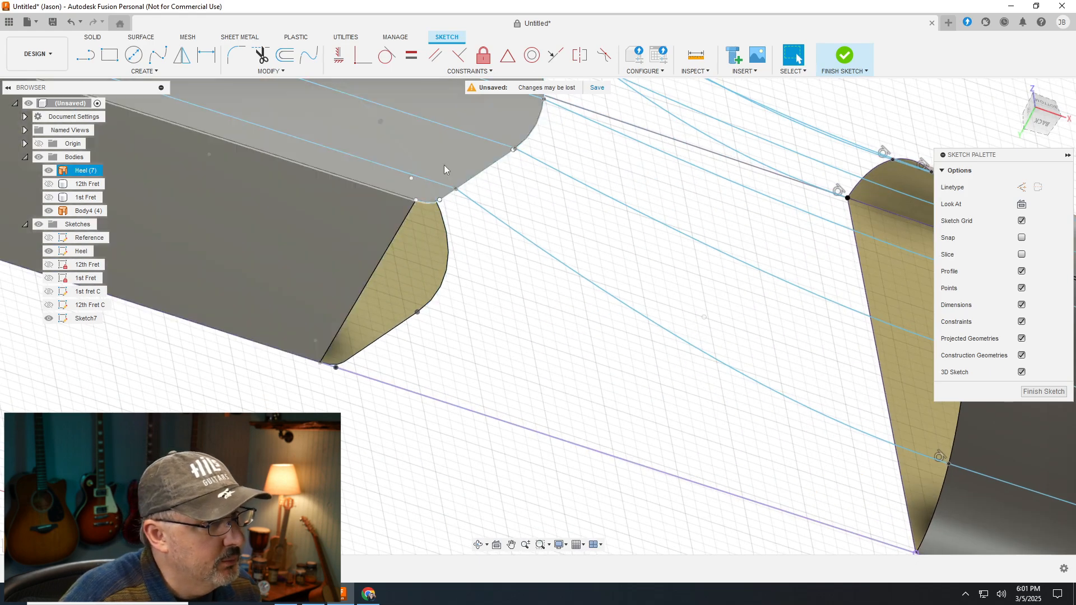
scroll(426, 175, up, 2)
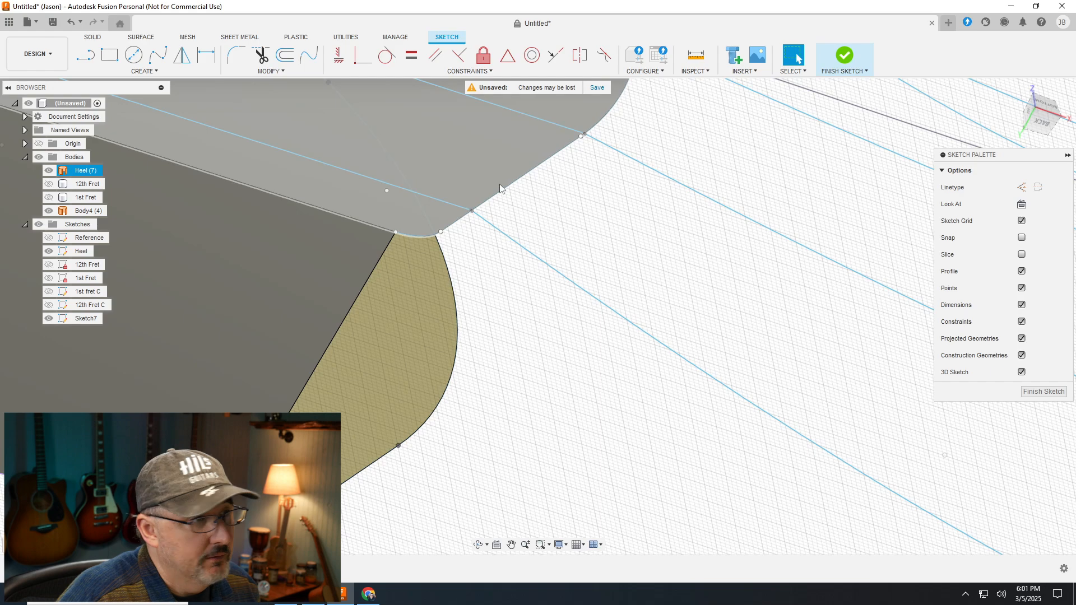
scroll(427, 194, up, 1)
scroll(394, 248, up, 5)
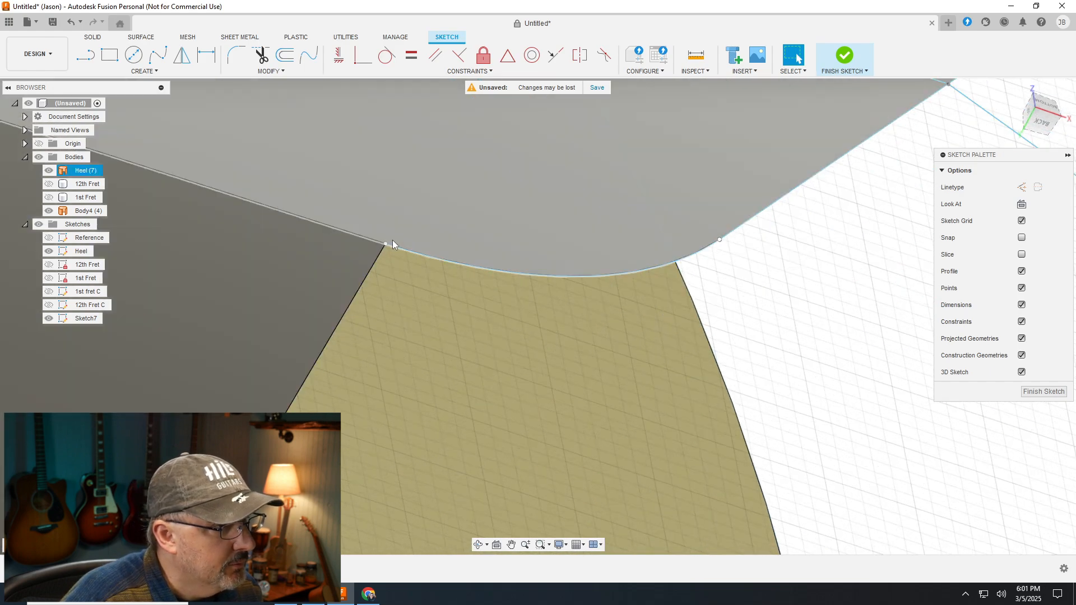
click(158, 54)
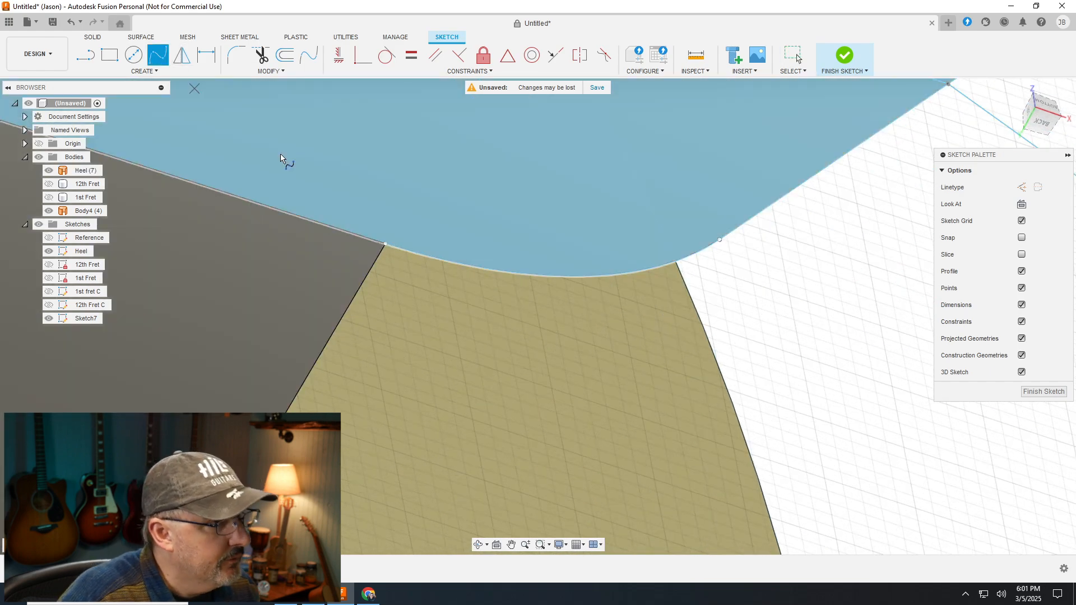
click(384, 244)
scroll(294, 200, down, 7)
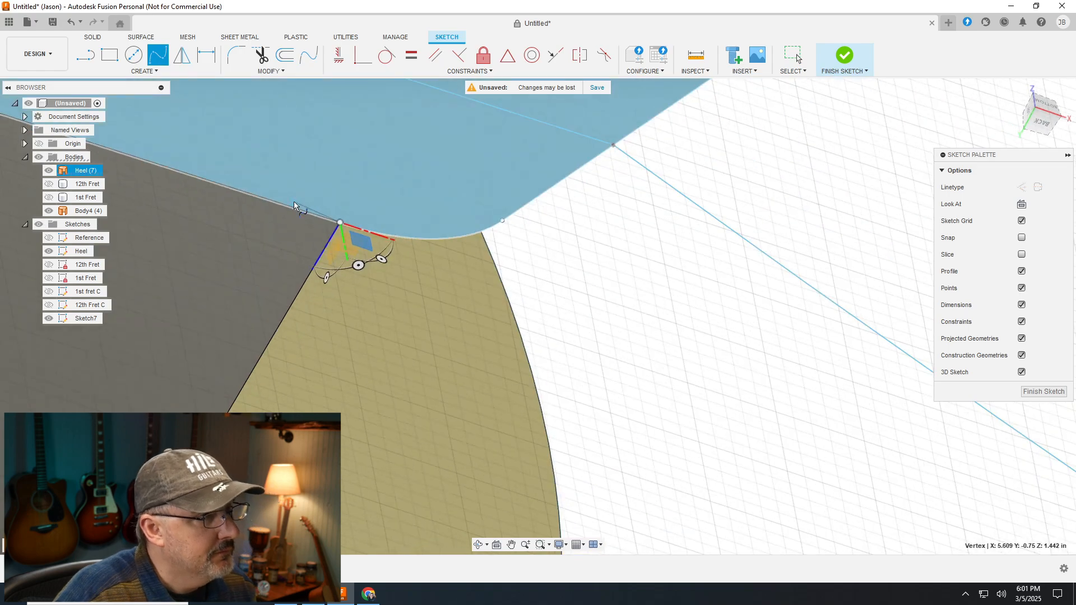
scroll(294, 201, down, 3)
scroll(685, 463, up, 6)
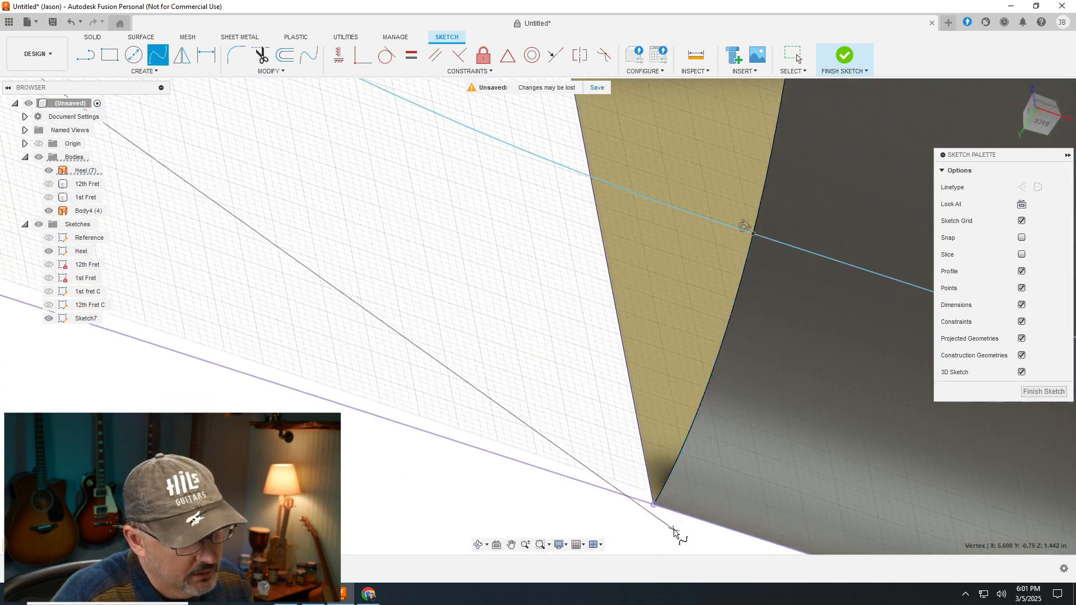
scroll(644, 516, up, 4)
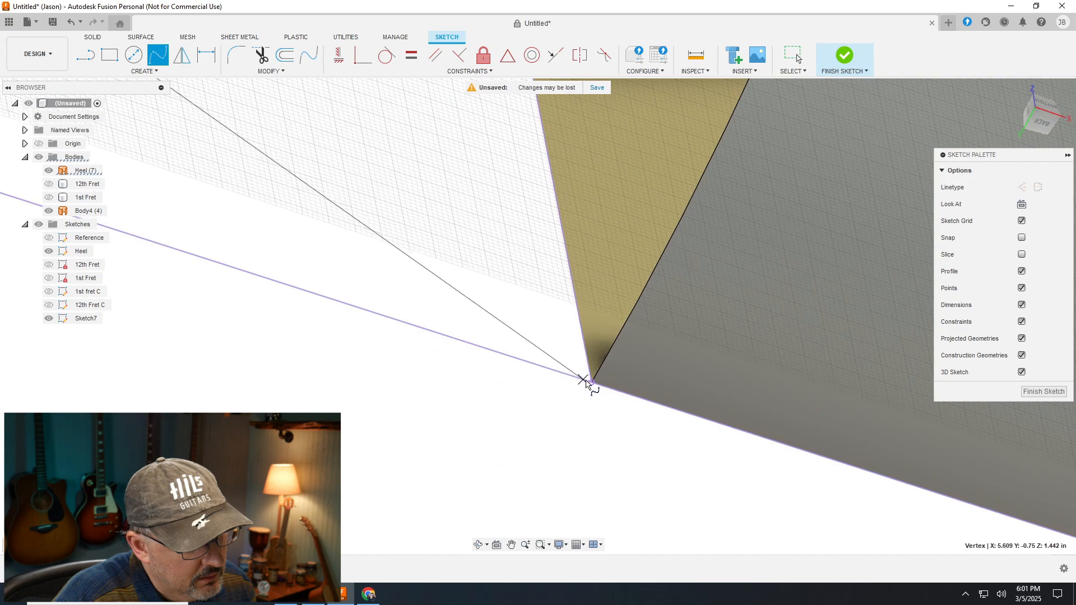
click(592, 384)
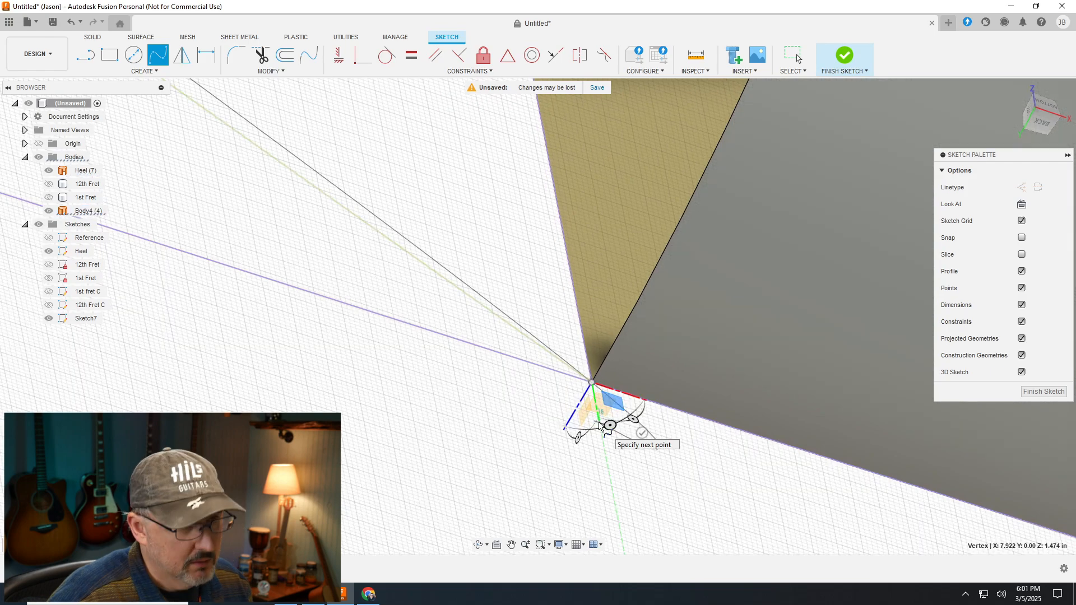
key(Escape)
scroll(610, 415, down, 6)
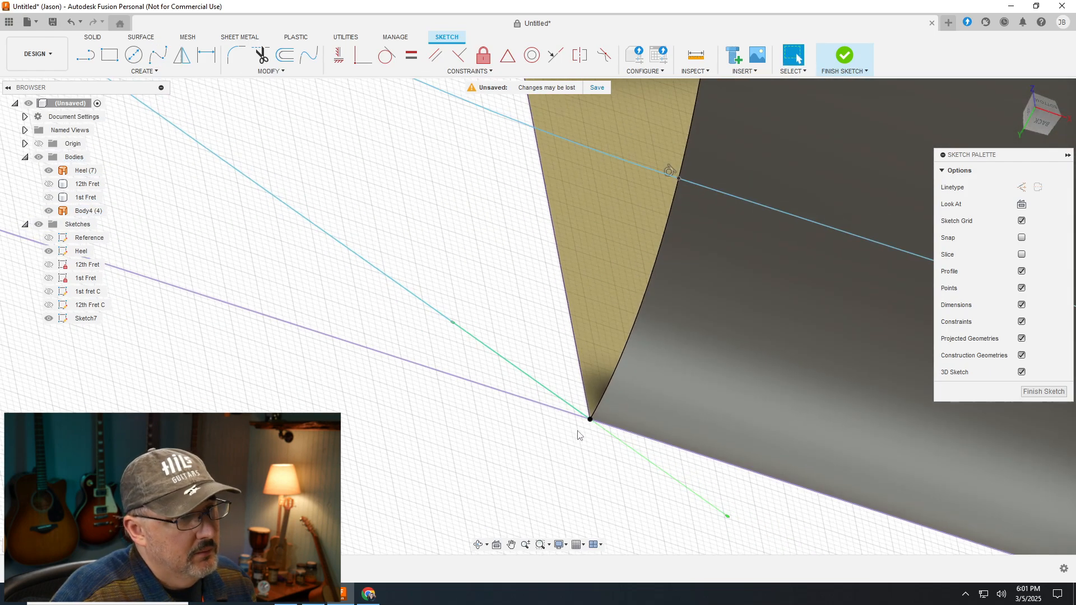
Try to constrain the new lowest spline tangent to the neck's lower edge and check the warning details
scroll(560, 361, up, 2)
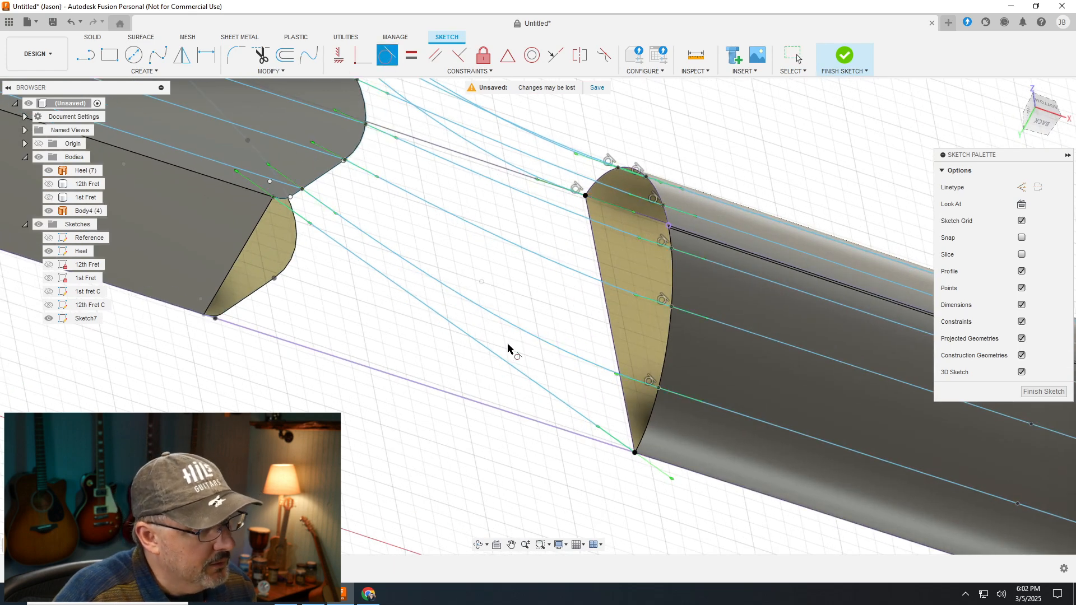
click(477, 346)
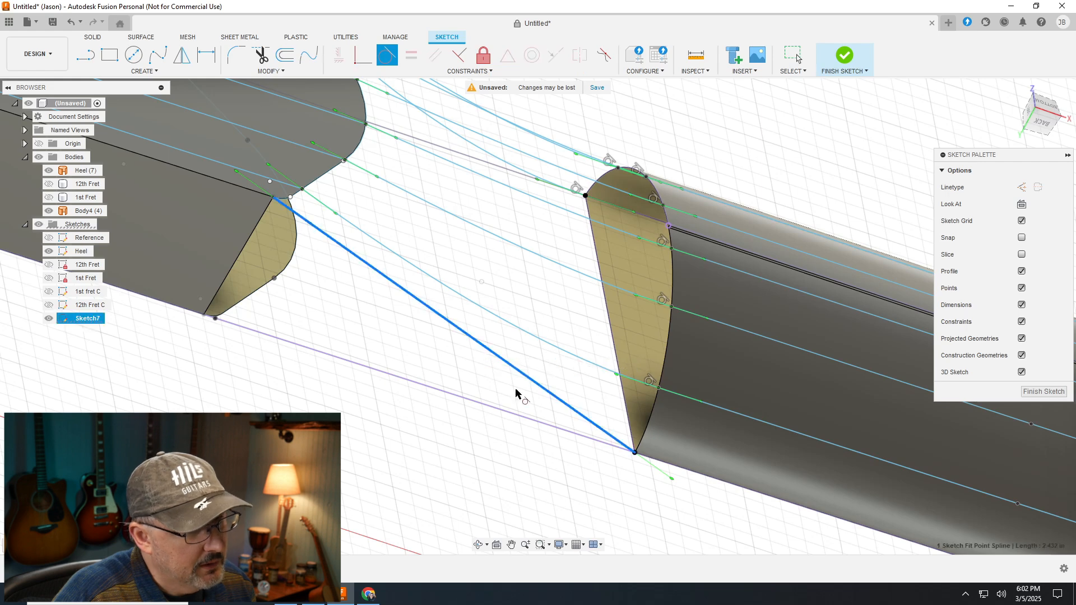
click(702, 477)
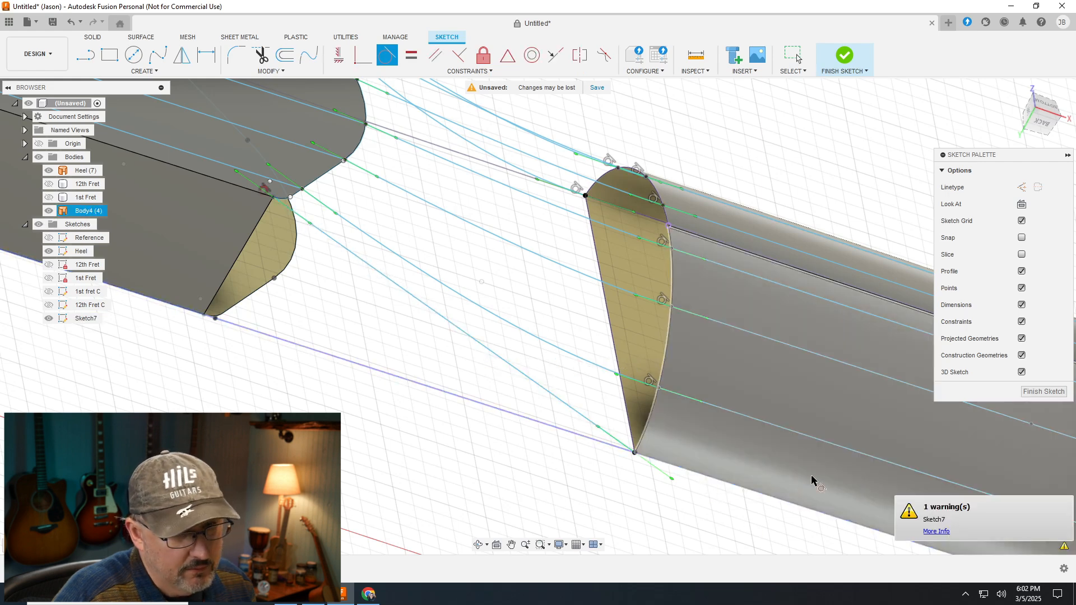
click(936, 532)
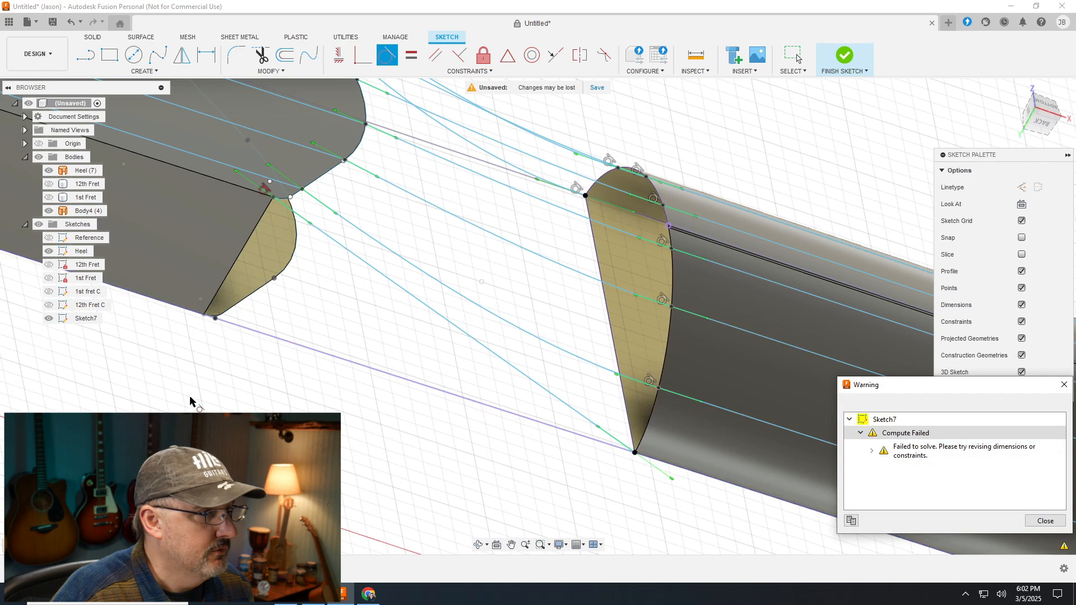
scroll(288, 391, down, 2)
scroll(288, 390, down, 1)
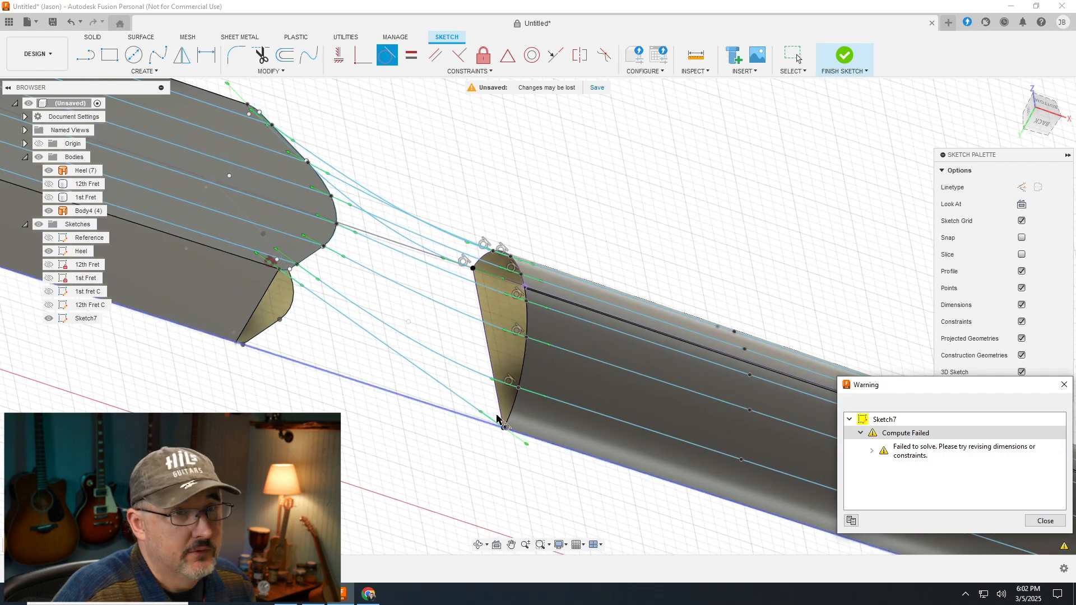
click(1045, 520)
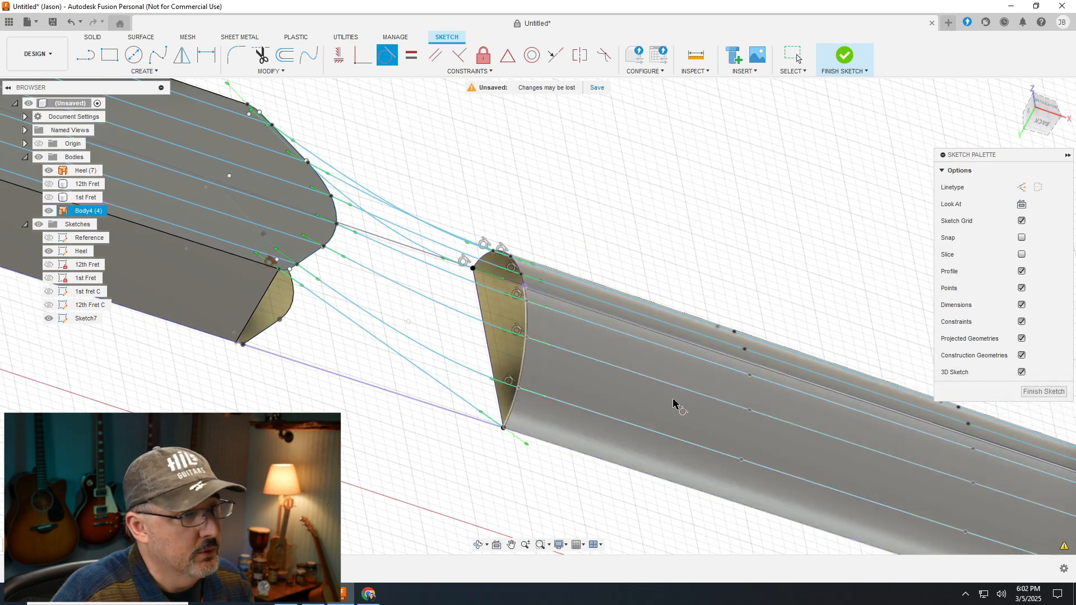
Finish editing the 3D sketch containing the connecting splines between heel and neck
scroll(468, 335, down, 1)
scroll(386, 303, up, 4)
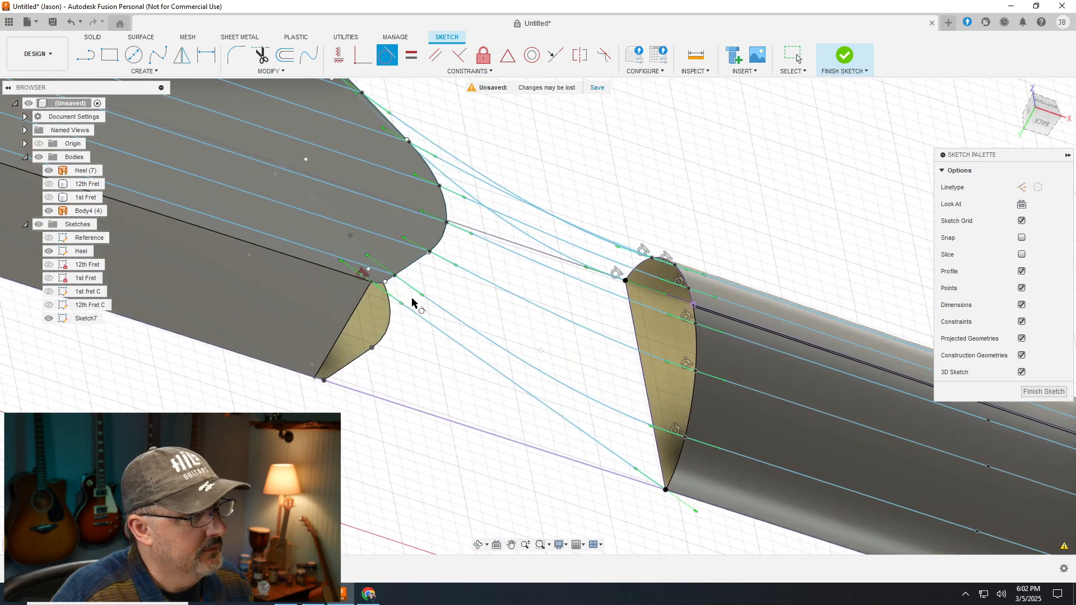
scroll(379, 297, up, 2)
scroll(367, 275, down, 3)
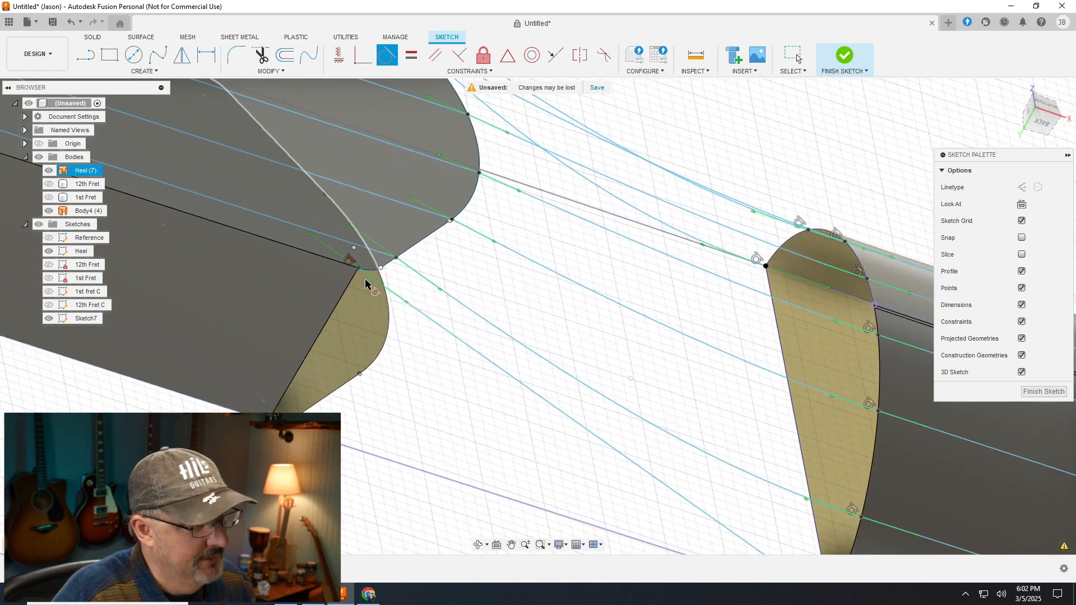
scroll(730, 488, up, 3)
scroll(625, 503, down, 2)
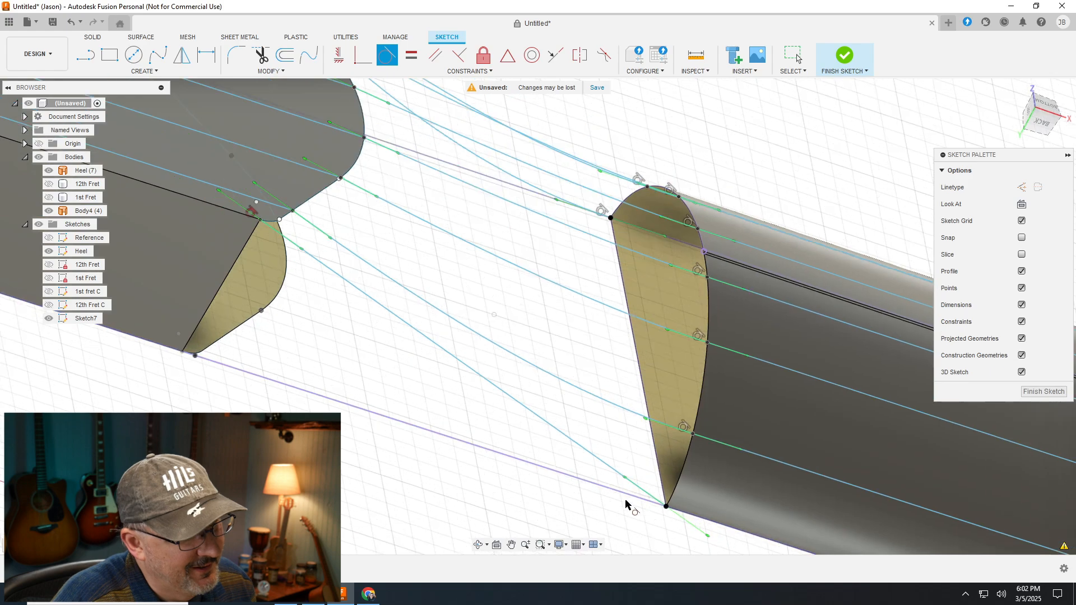
click(1035, 395)
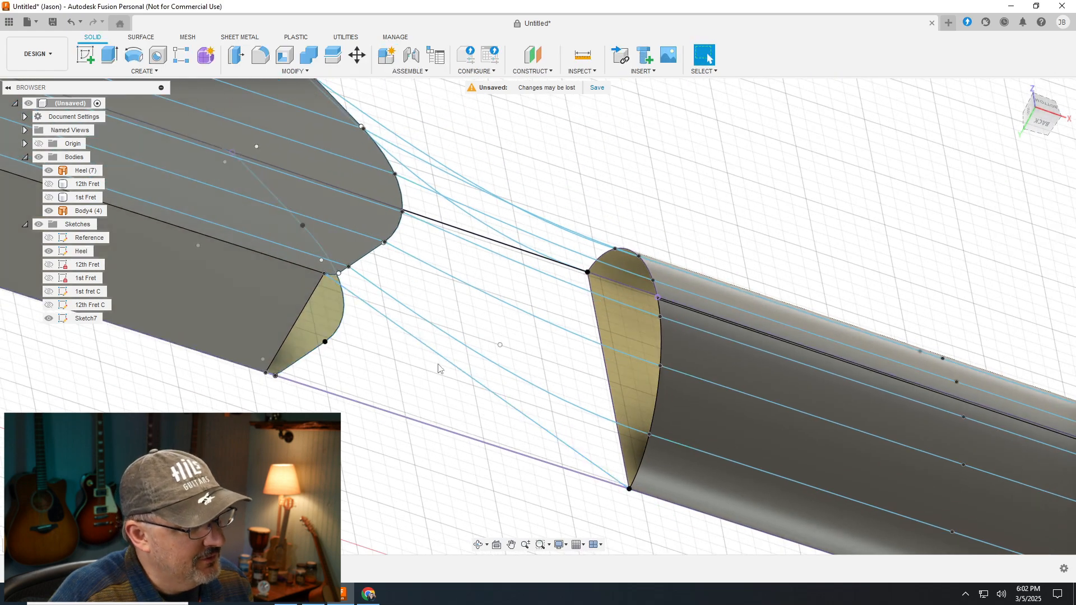
Examine the connecting splines between heel and neck from the back and from below
scroll(438, 368, up, 3)
scroll(421, 365, down, 2)
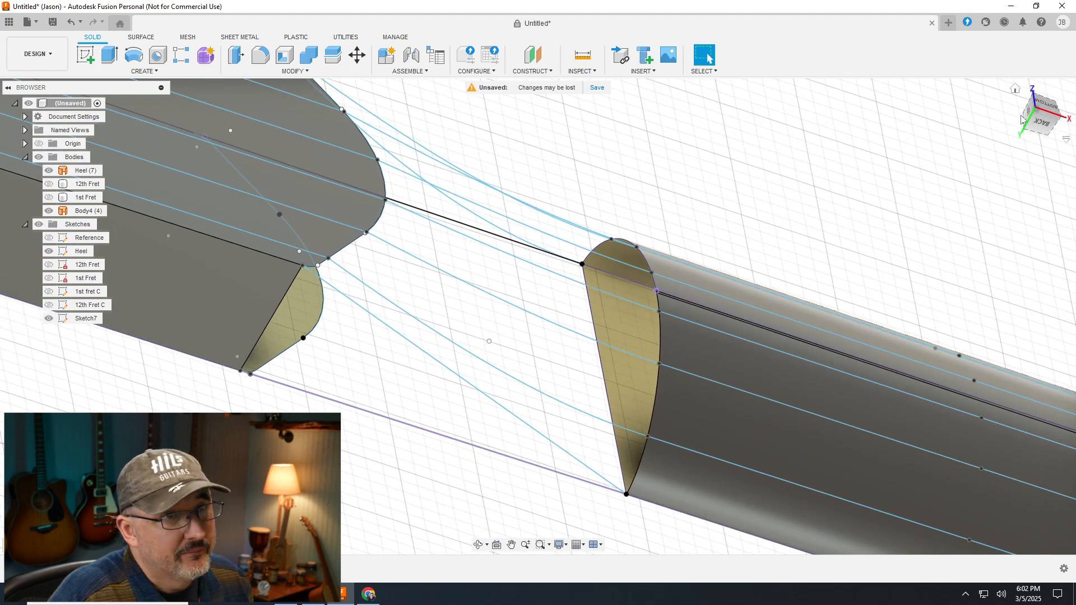
click(1042, 123)
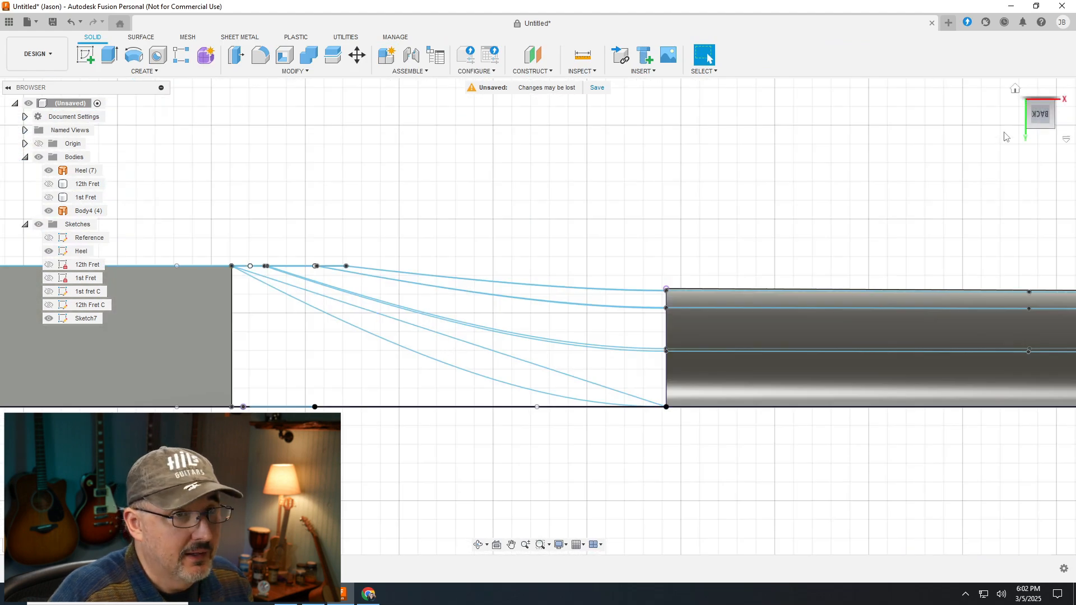
drag(1048, 120, 1036, 186)
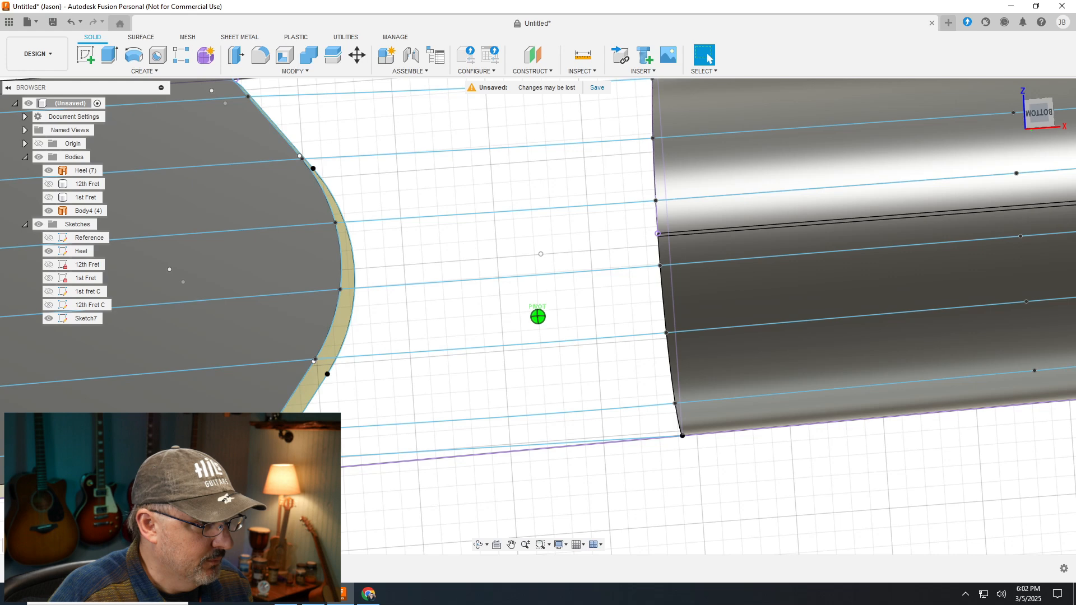
scroll(386, 500, up, 6)
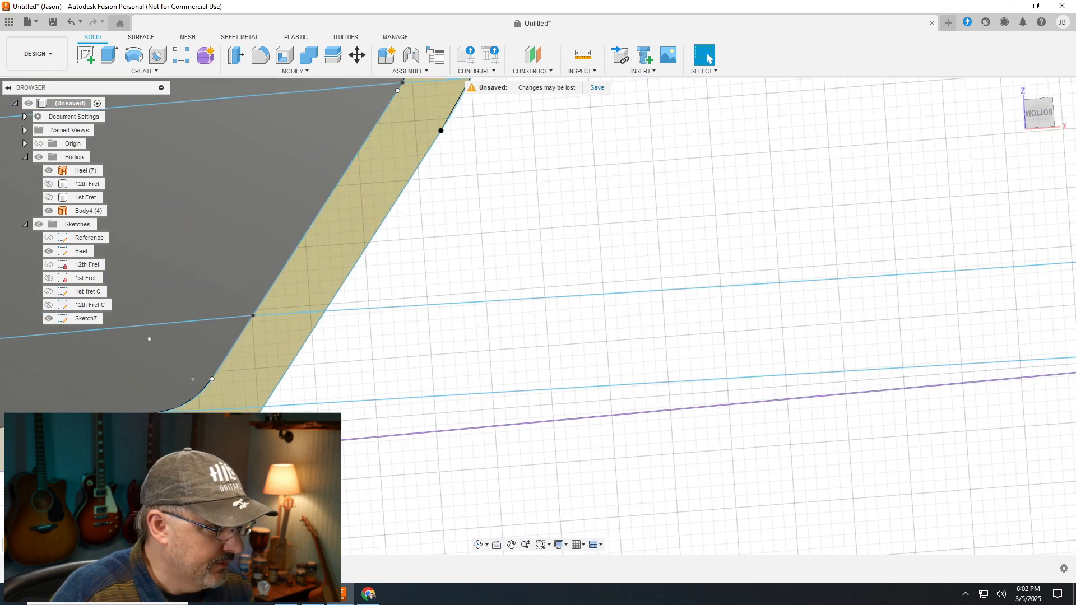
click(443, 432)
key(Escape)
scroll(575, 474, down, 5)
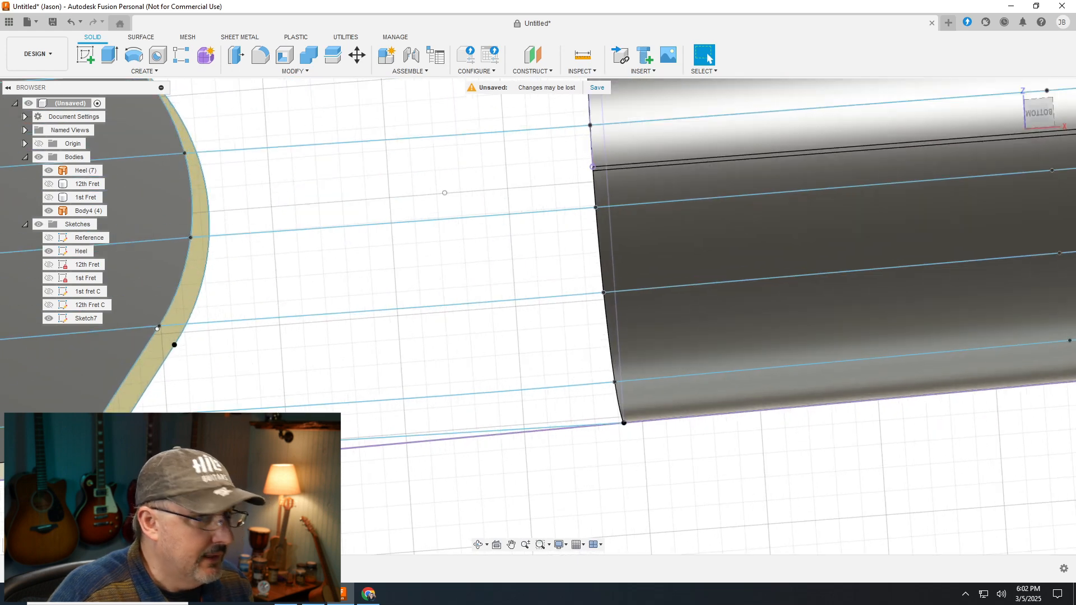
drag(1038, 115, 1040, 107)
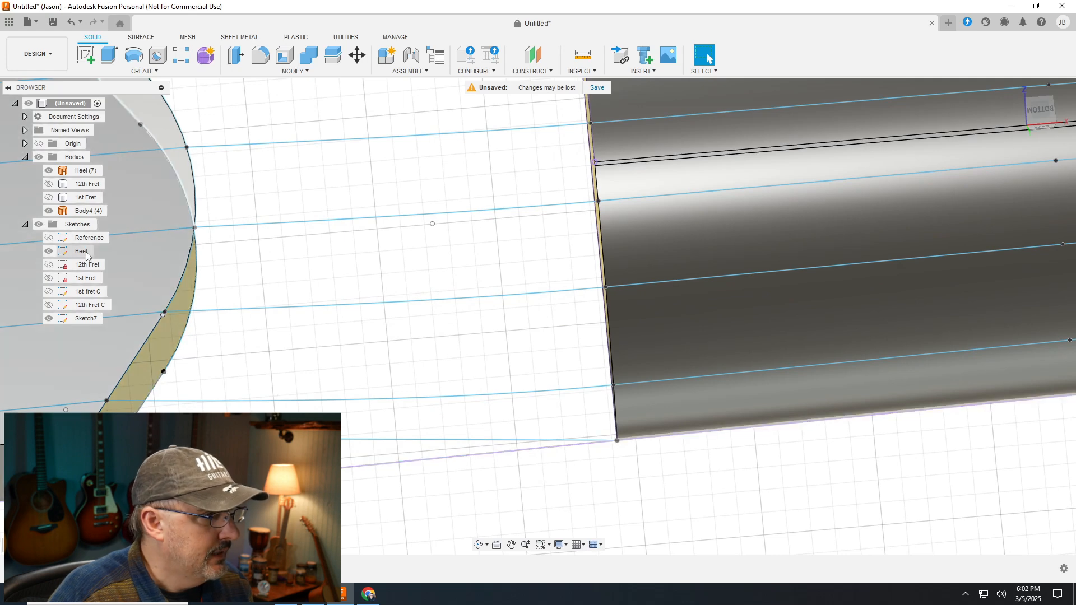
Open the Heel sketch for editing, compare its outline with the Reference sketch shown, and finish the sketch
right_click(84, 253)
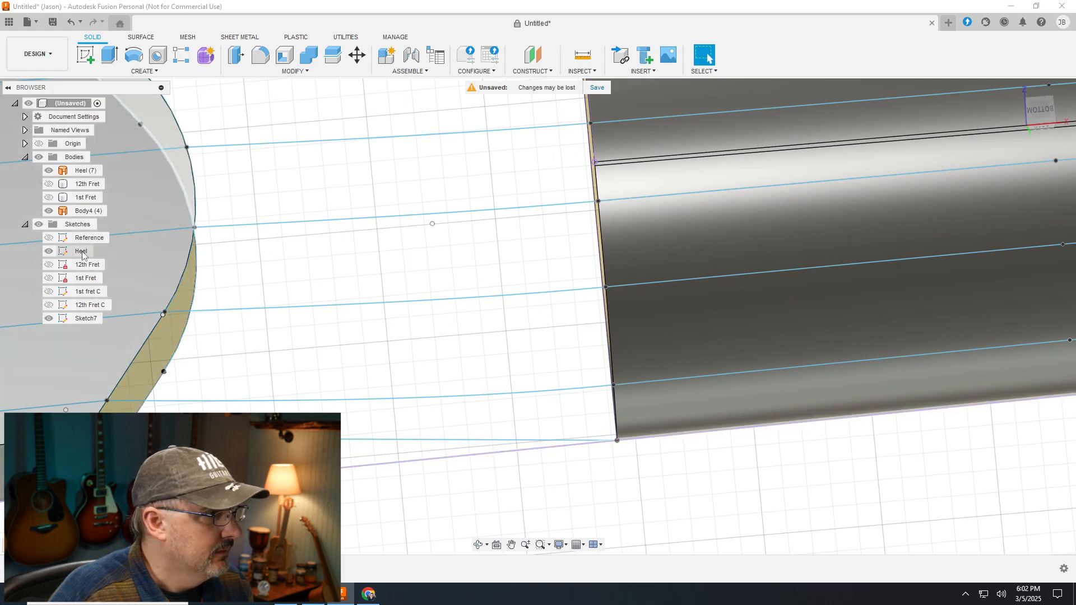
click(112, 301)
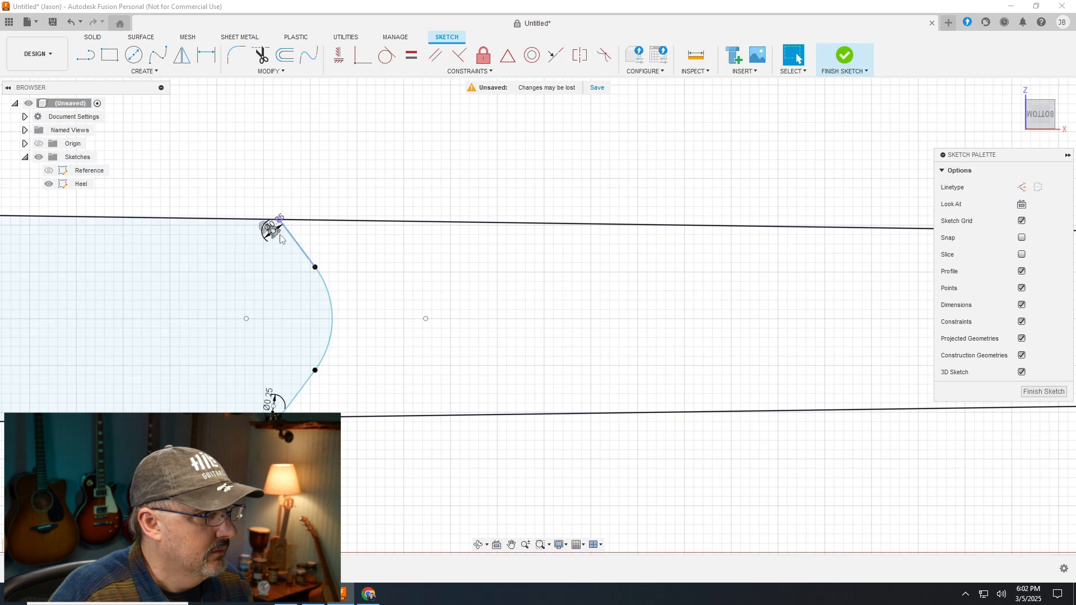
click(48, 170)
click(48, 184)
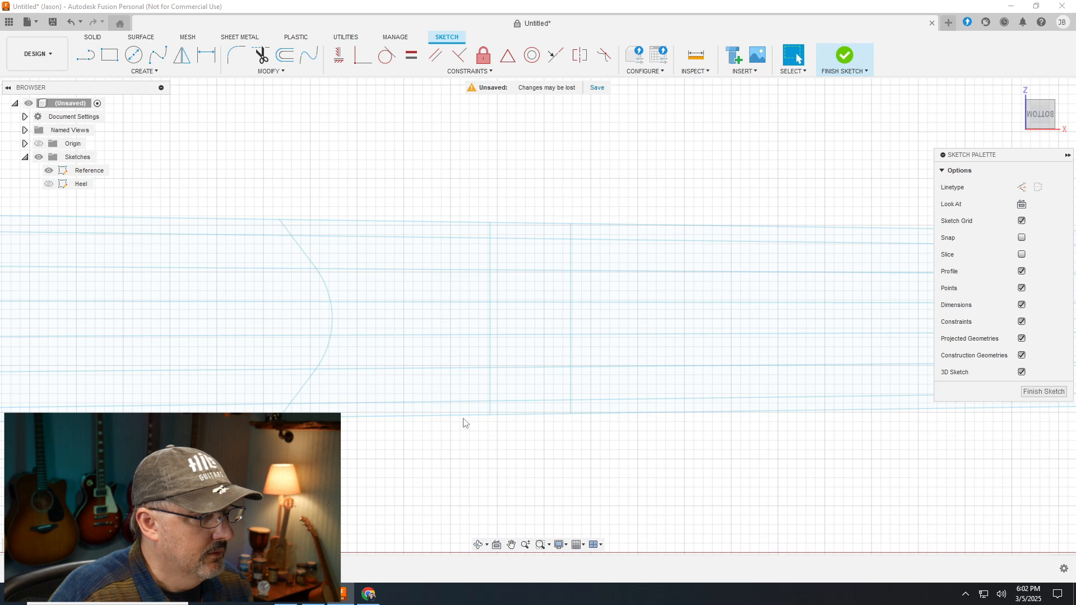
click(49, 185)
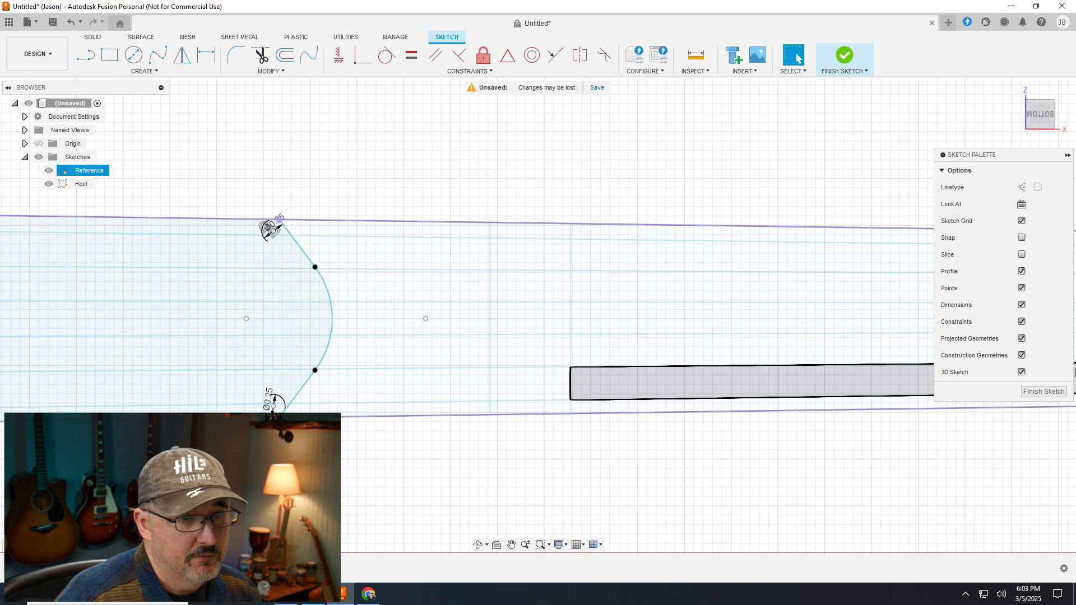
click(1043, 392)
Rename Sketch7 to "Heel Transition" and hide the Reference and Heel sketches
scroll(315, 265, down, 3)
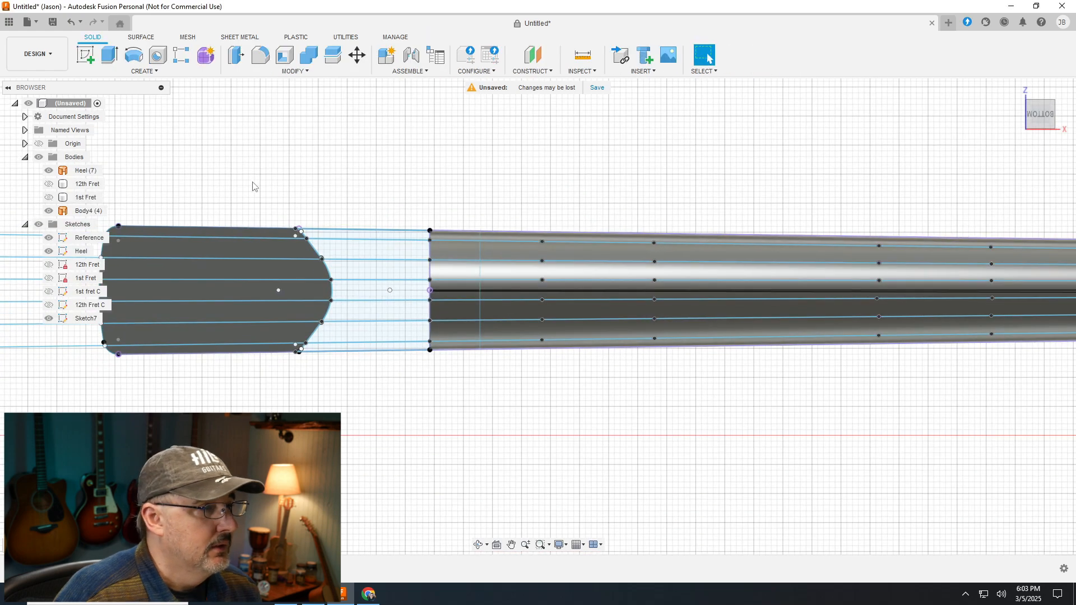
scroll(302, 361, up, 3)
click(318, 361)
right_click(88, 319)
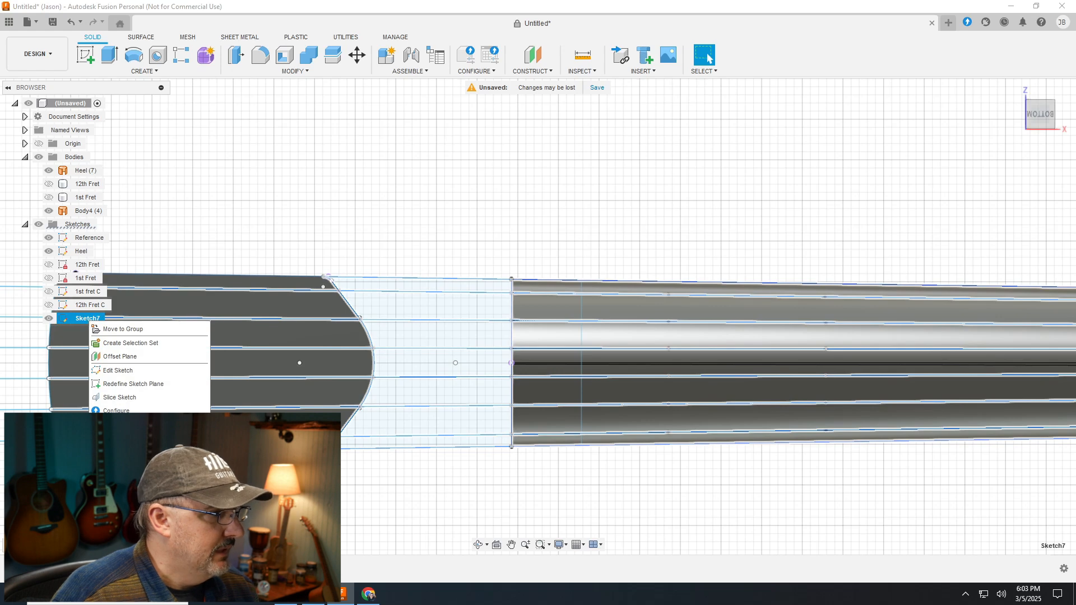
click(123, 532)
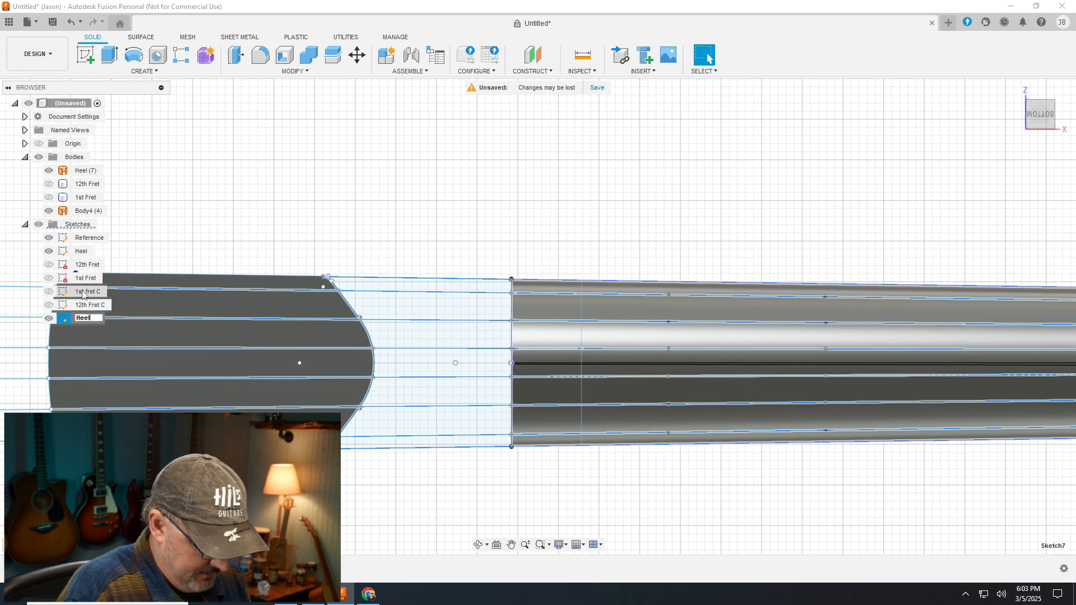
text(Heel Transition)
key(Return)
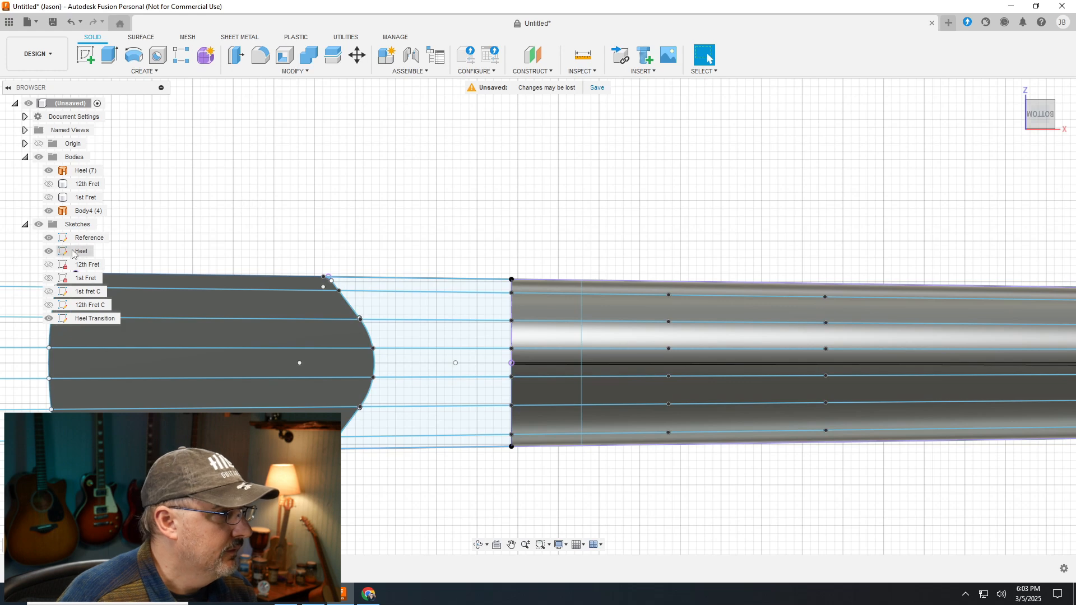
click(51, 240)
click(50, 252)
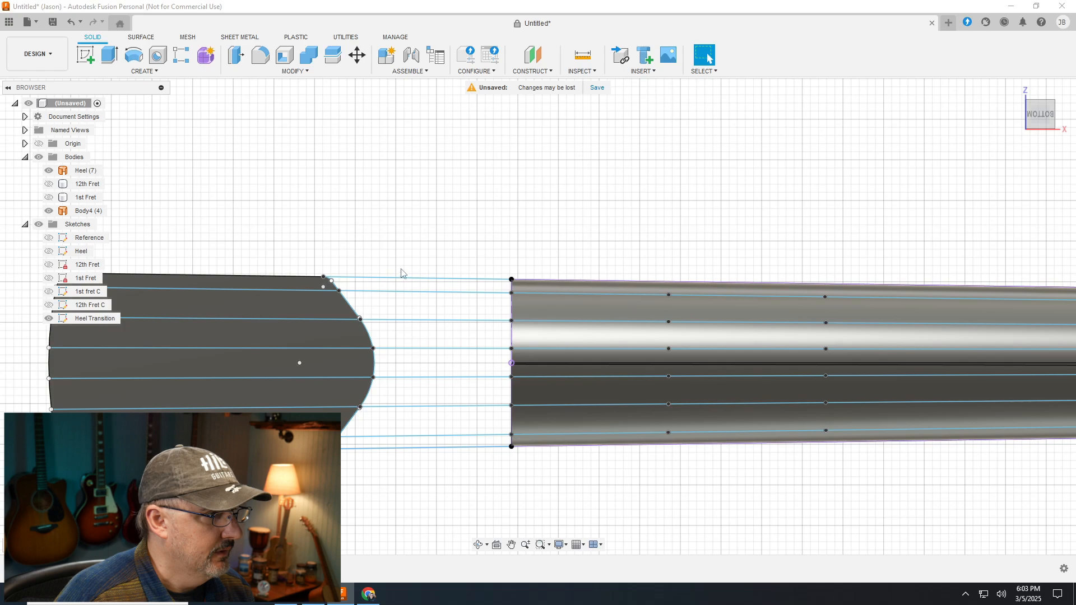
Open the Heel Transition sketch for editing
drag(1040, 116, 1031, 79)
scroll(431, 424, up, 3)
scroll(482, 361, up, 2)
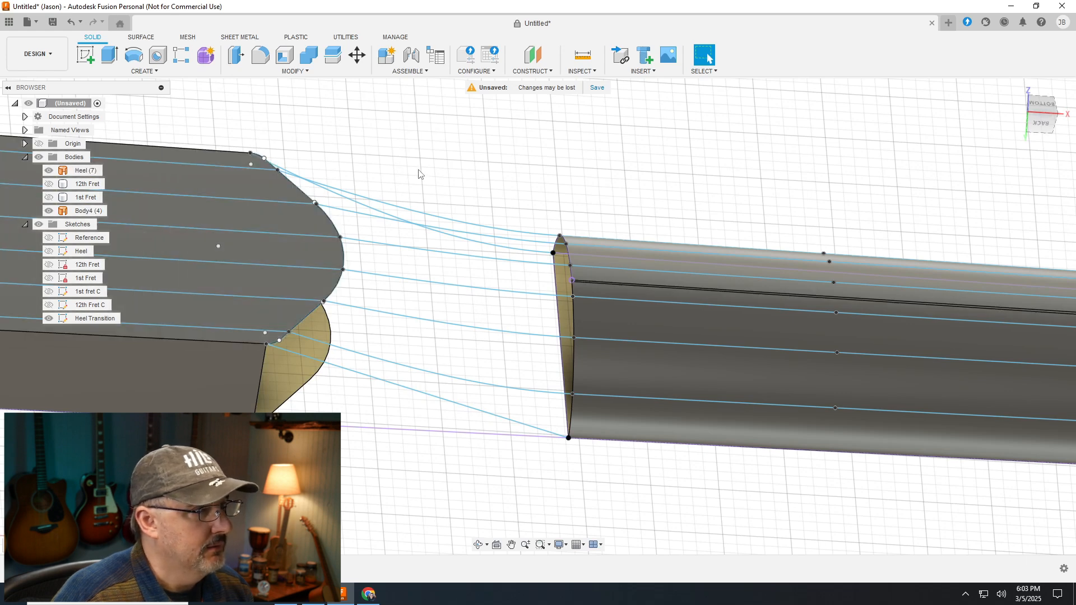
scroll(419, 174, up, 1)
right_click(104, 321)
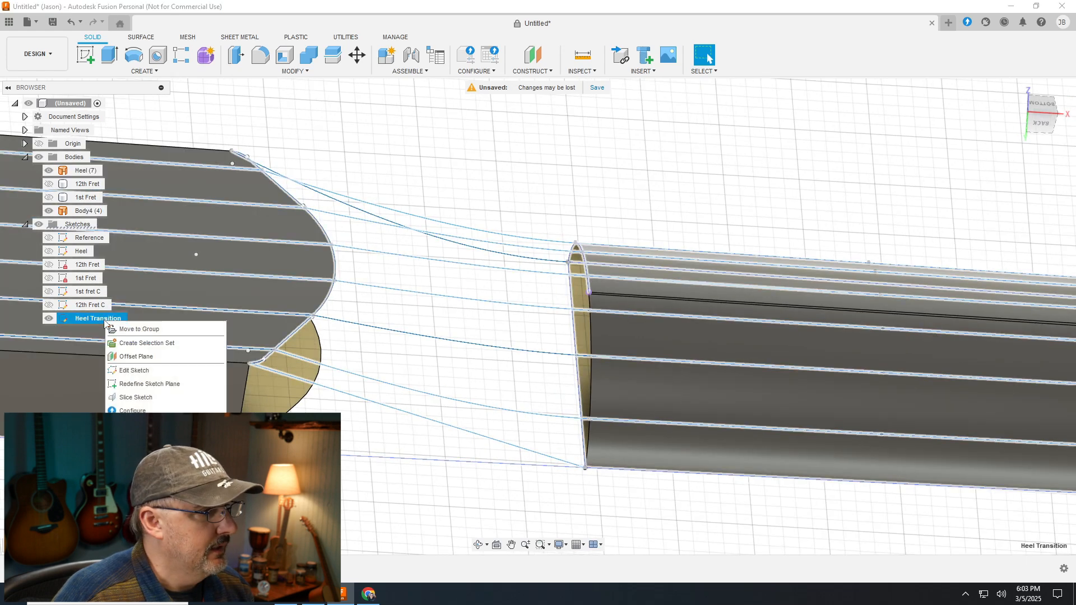
click(142, 371)
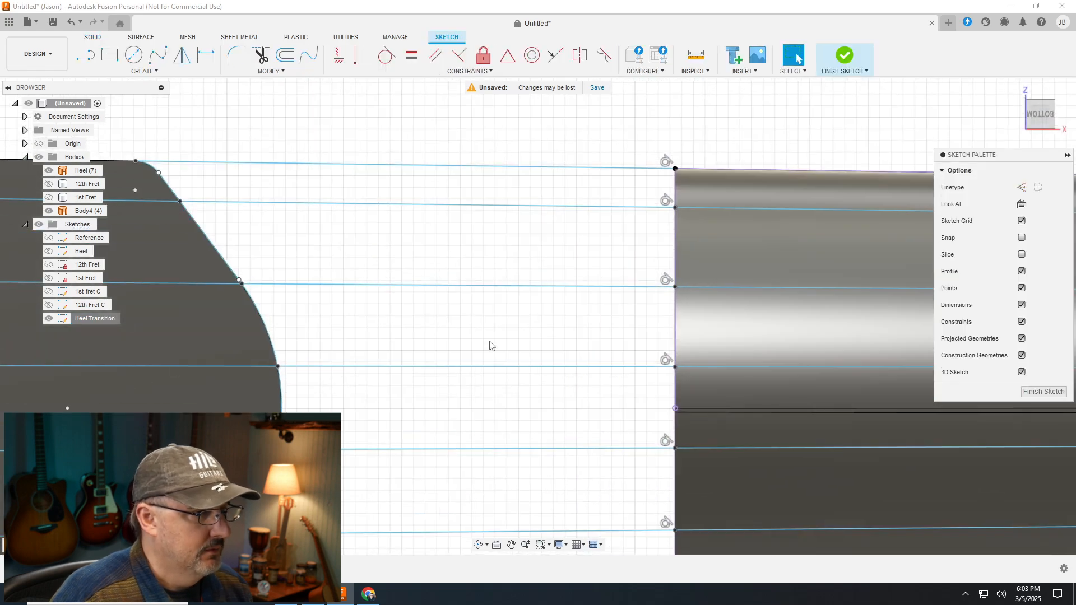
Delete the coincident constraints from the spline joining the heel's lower corner to the neck's bottom corner
scroll(448, 521, up, 10)
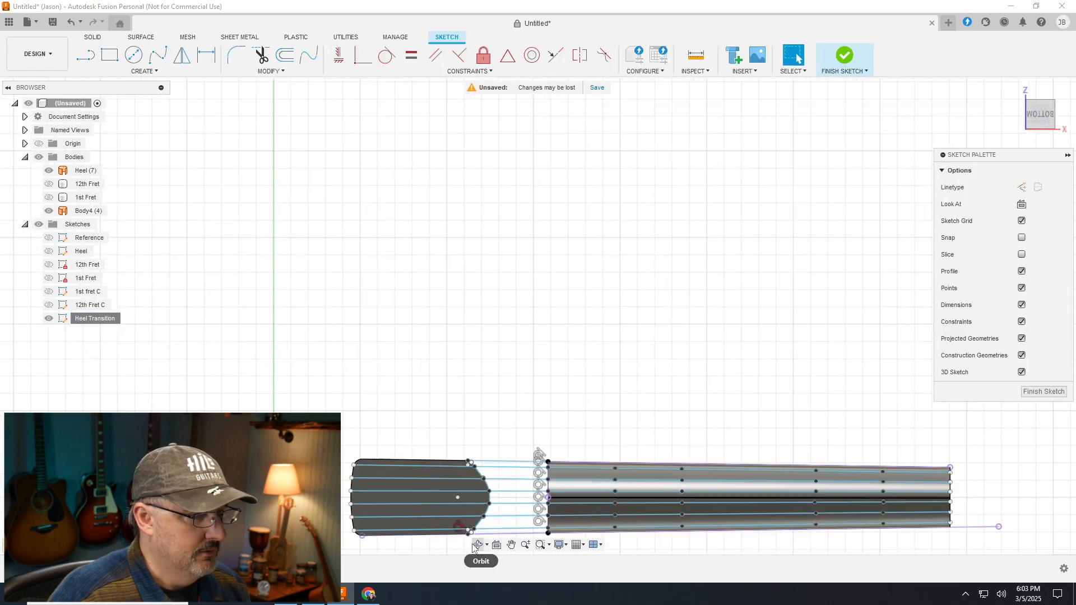
scroll(446, 468, up, 4)
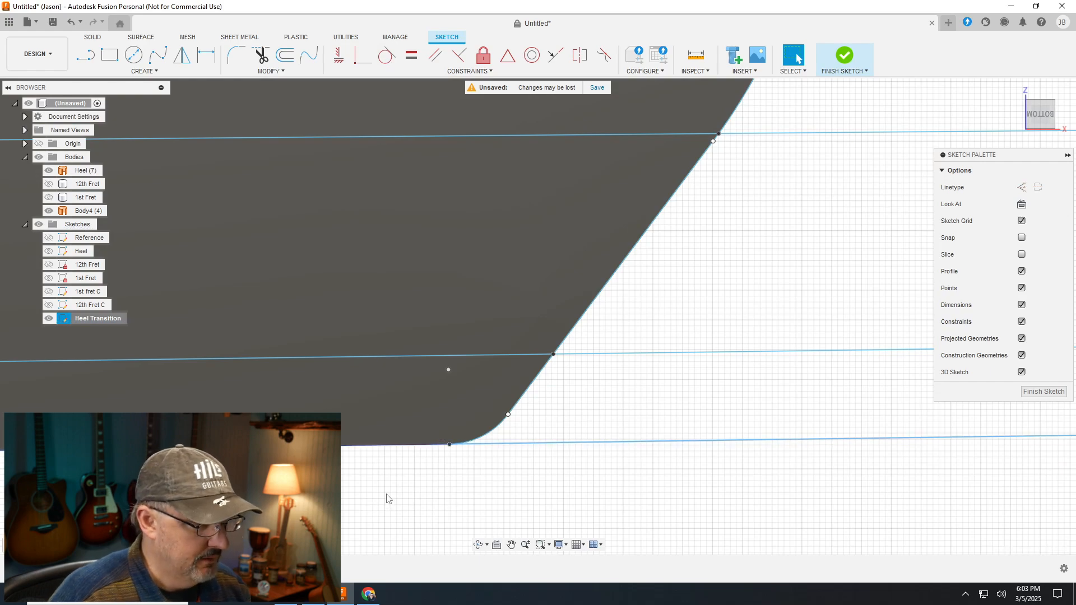
scroll(258, 366, down, 6)
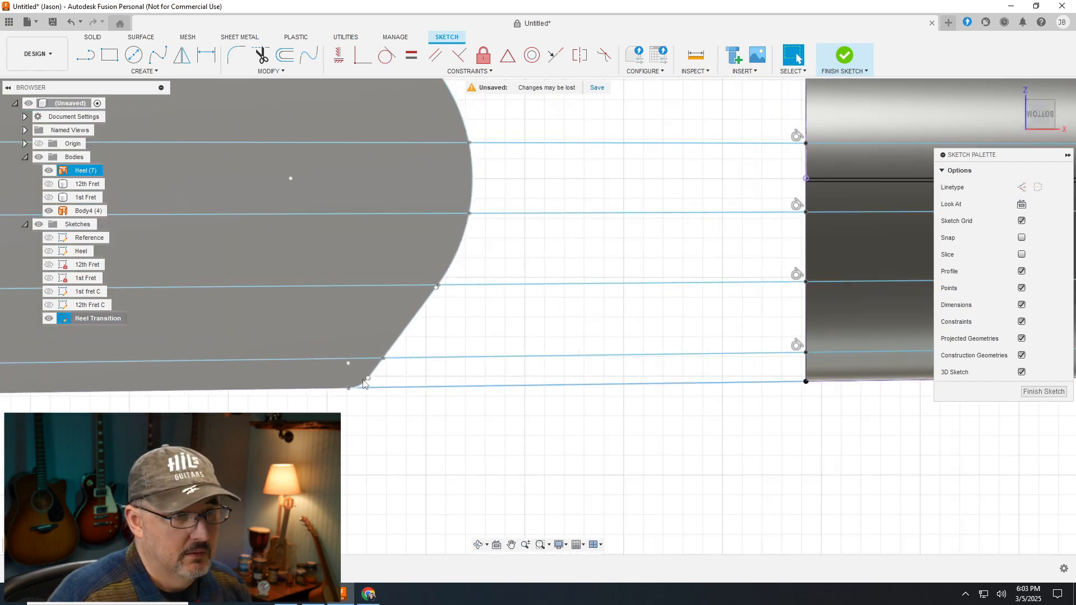
scroll(706, 398, up, 2)
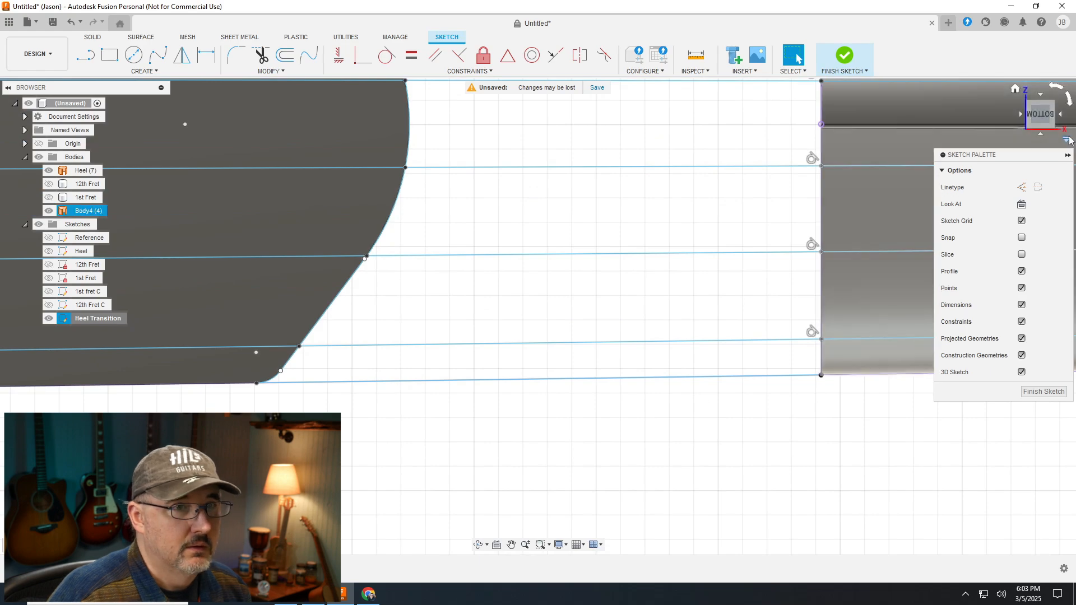
drag(1042, 119, 1036, 83)
scroll(583, 284, up, 1)
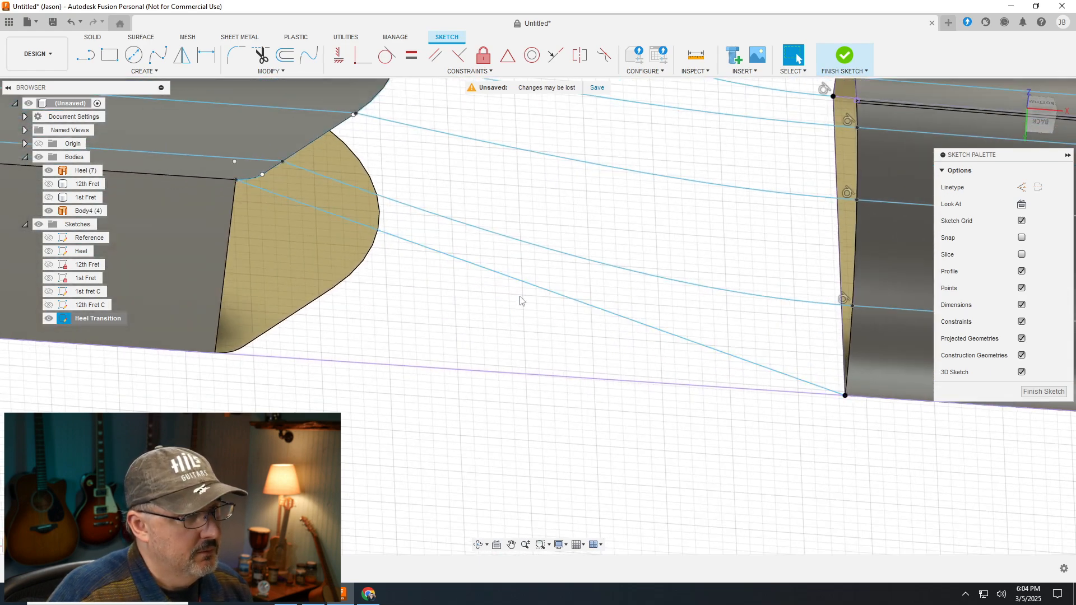
click(524, 287)
click(524, 287)
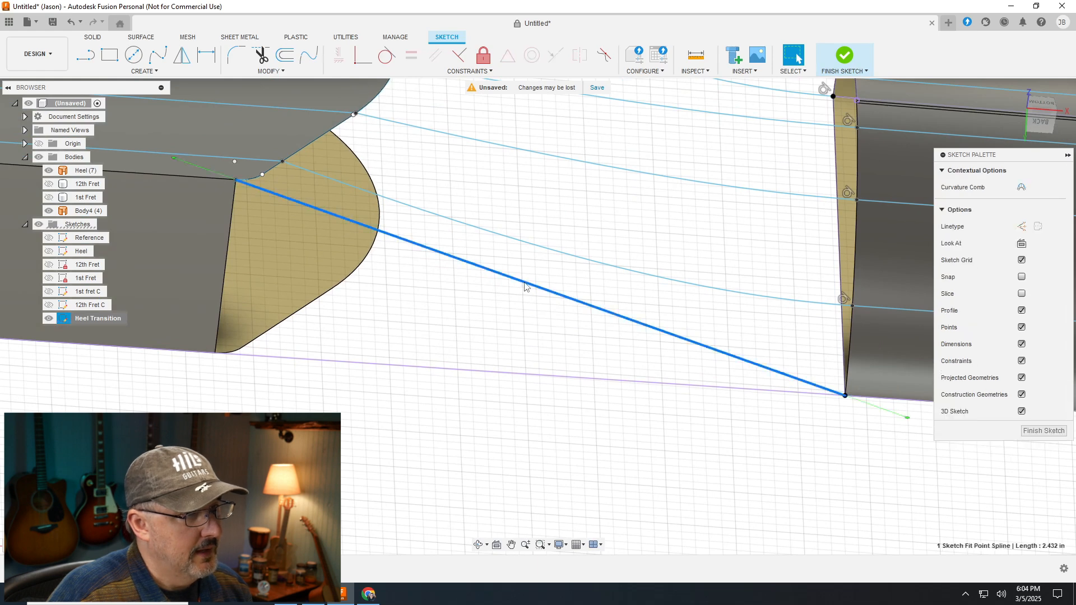
right_click(525, 287)
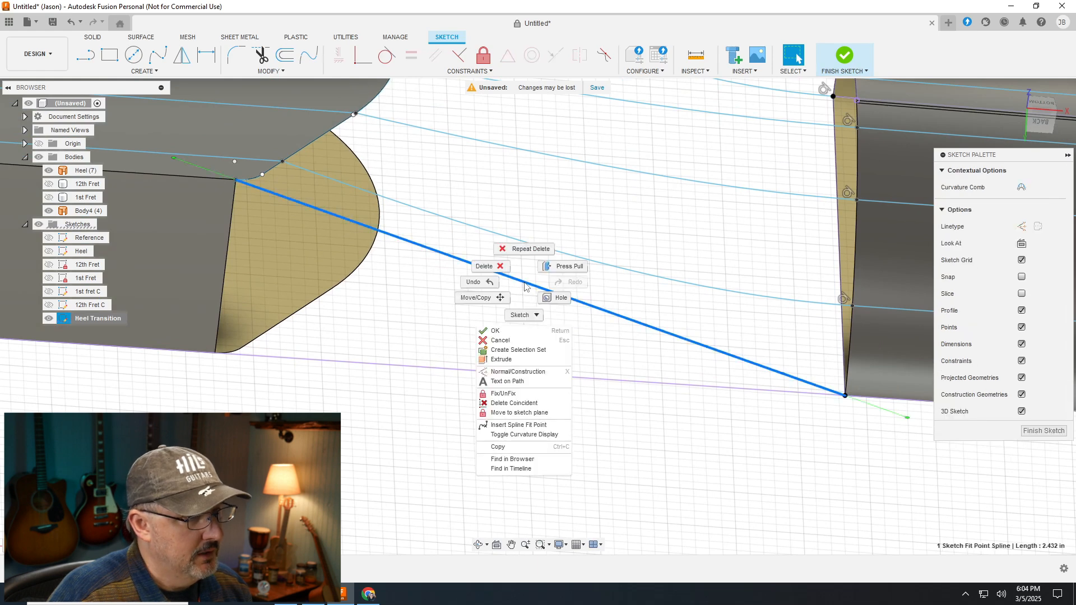
click(502, 403)
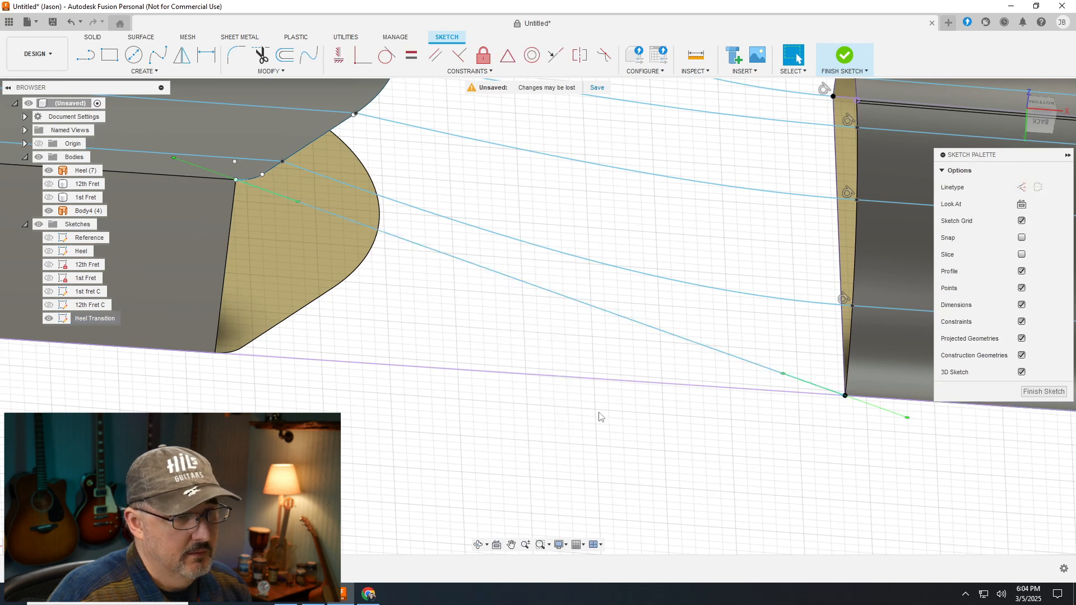
Try to make the freed corner spline tangent to the neck's bottom edge line, and leave the Tangent constraint
scroll(428, 415, down, 2)
scroll(617, 411, up, 1)
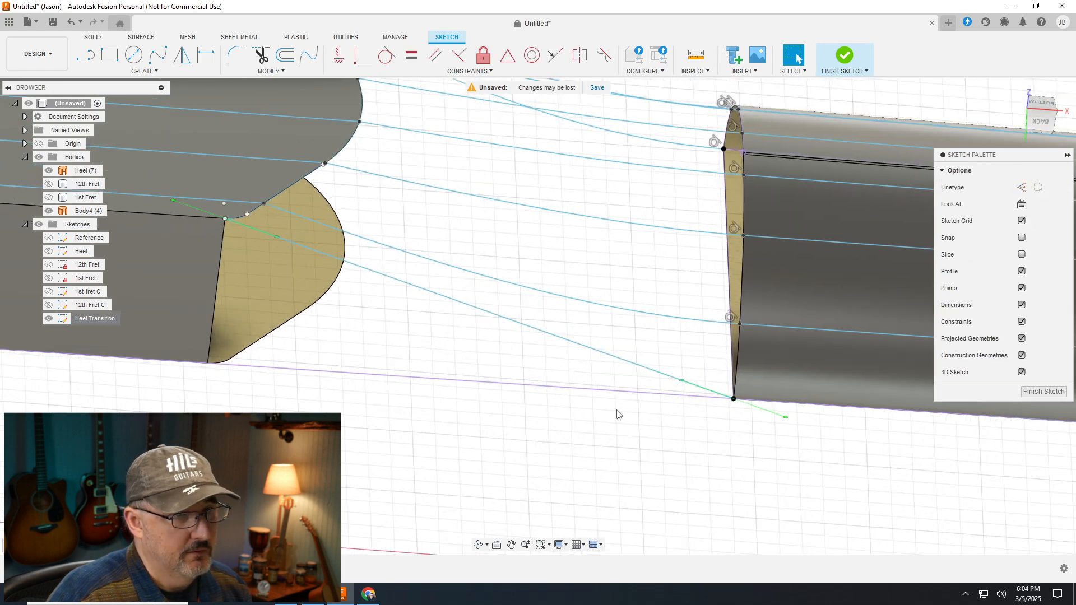
click(391, 281)
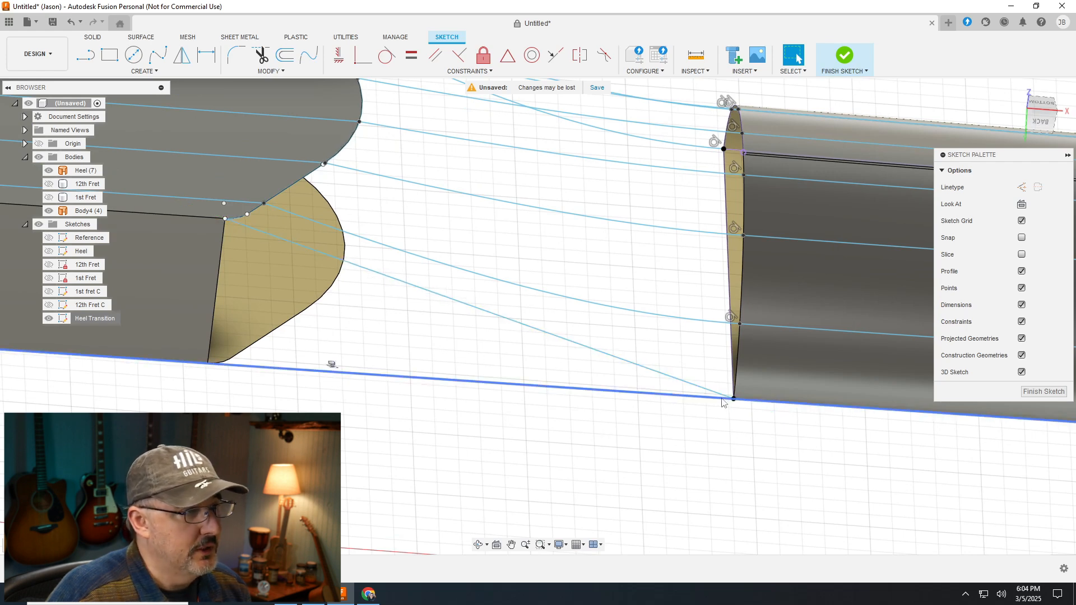
click(191, 235)
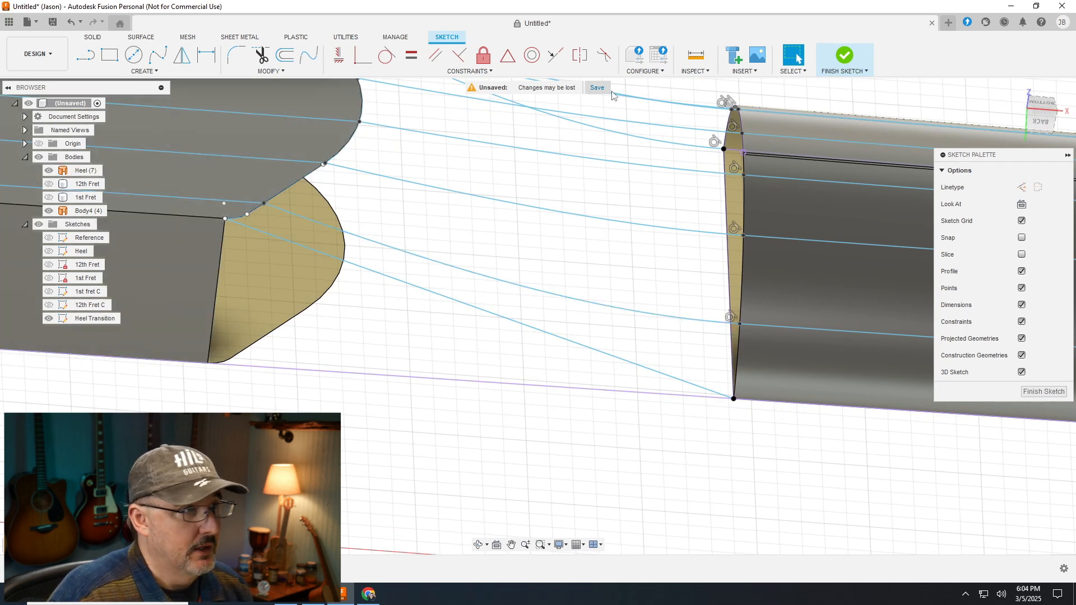
click(386, 56)
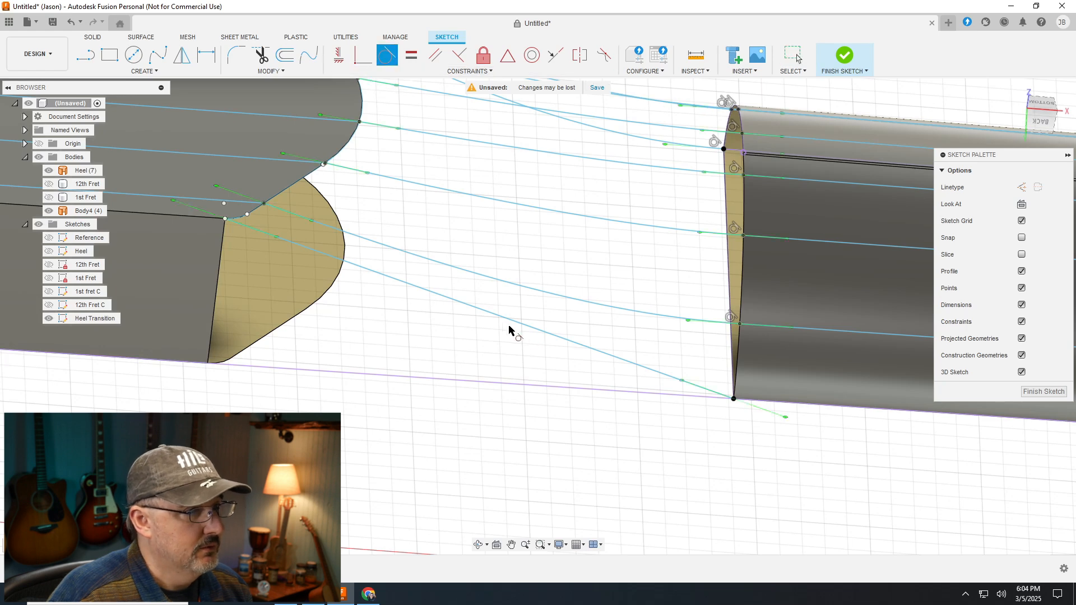
click(460, 306)
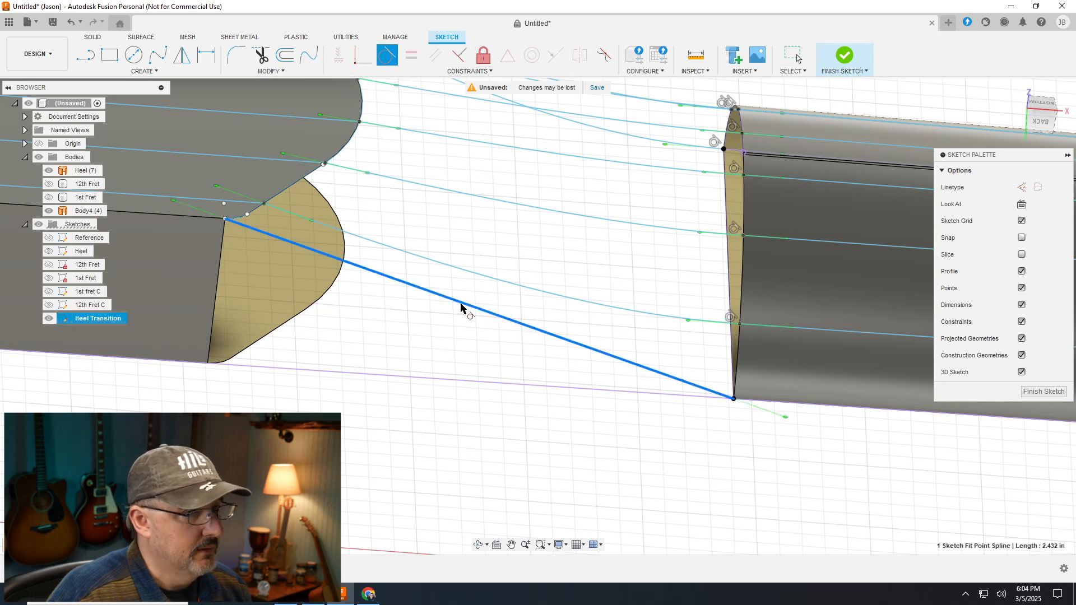
click(806, 406)
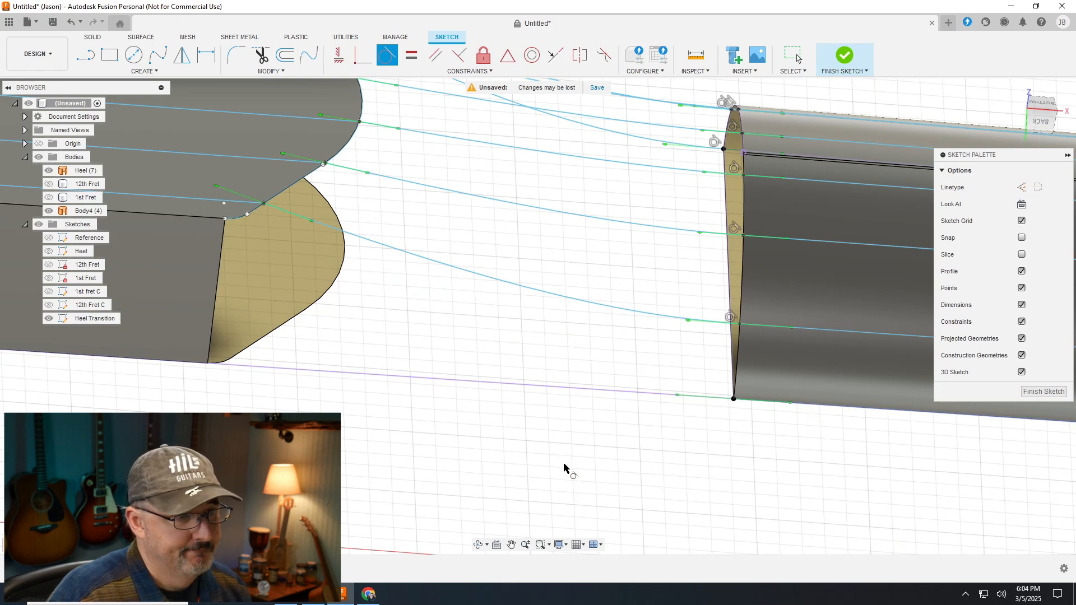
scroll(428, 357, down, 10)
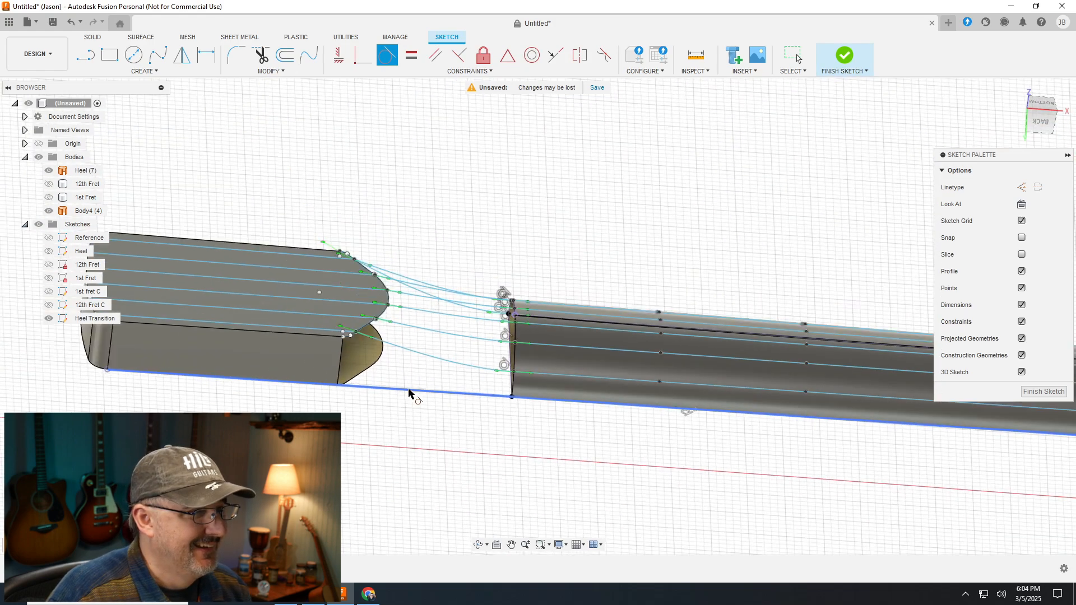
scroll(406, 391, up, 12)
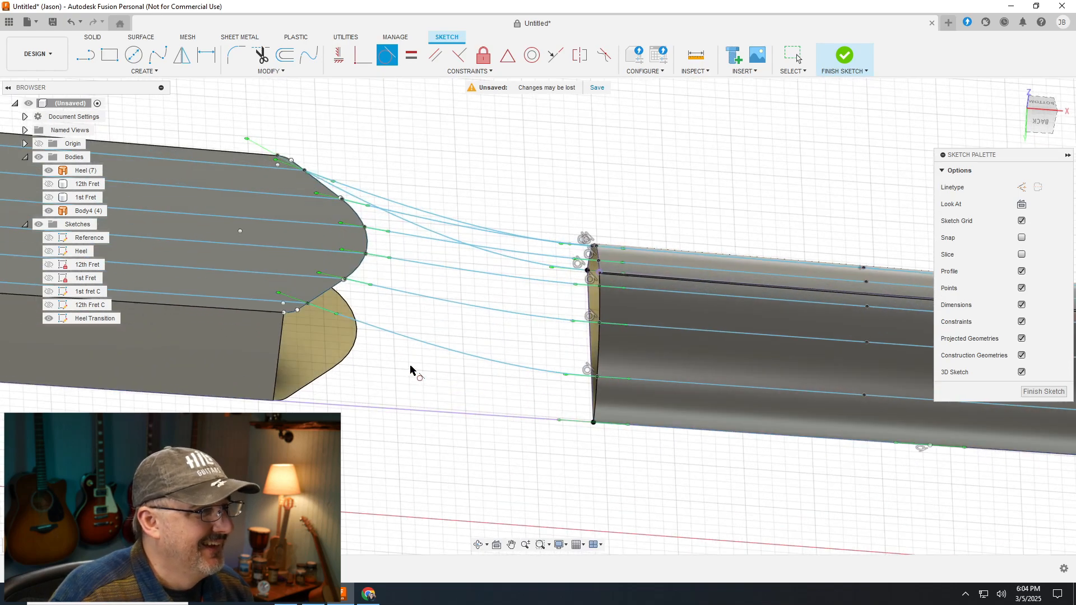
right_click(540, 396)
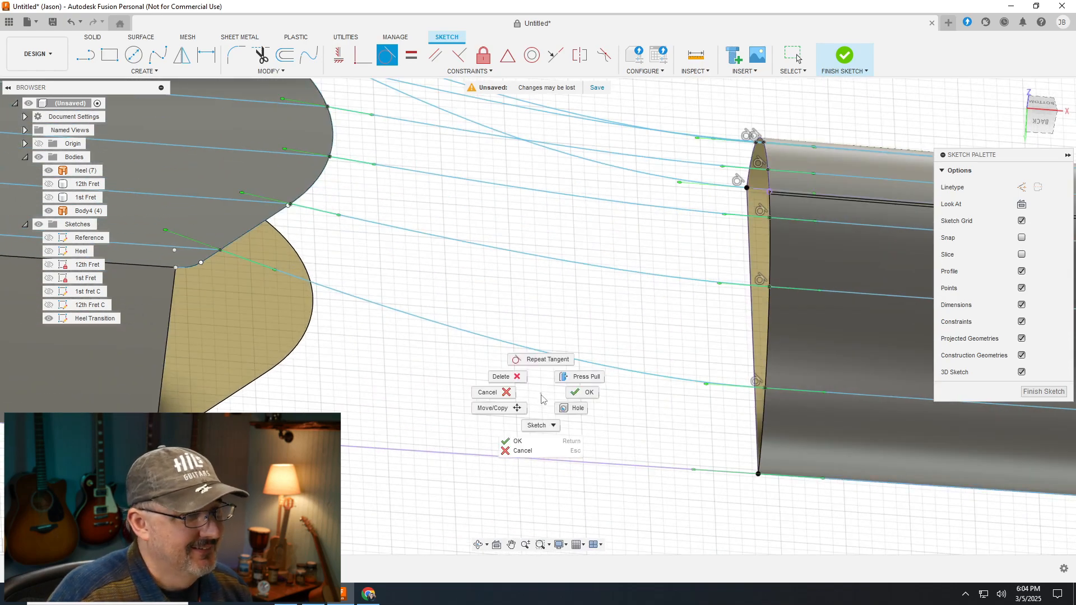
click(508, 394)
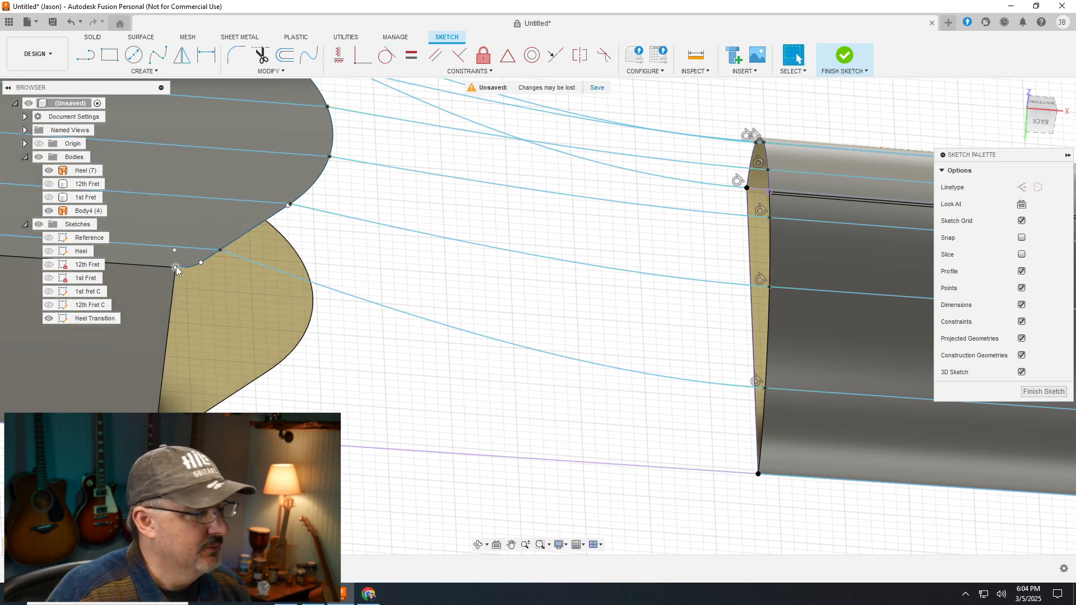
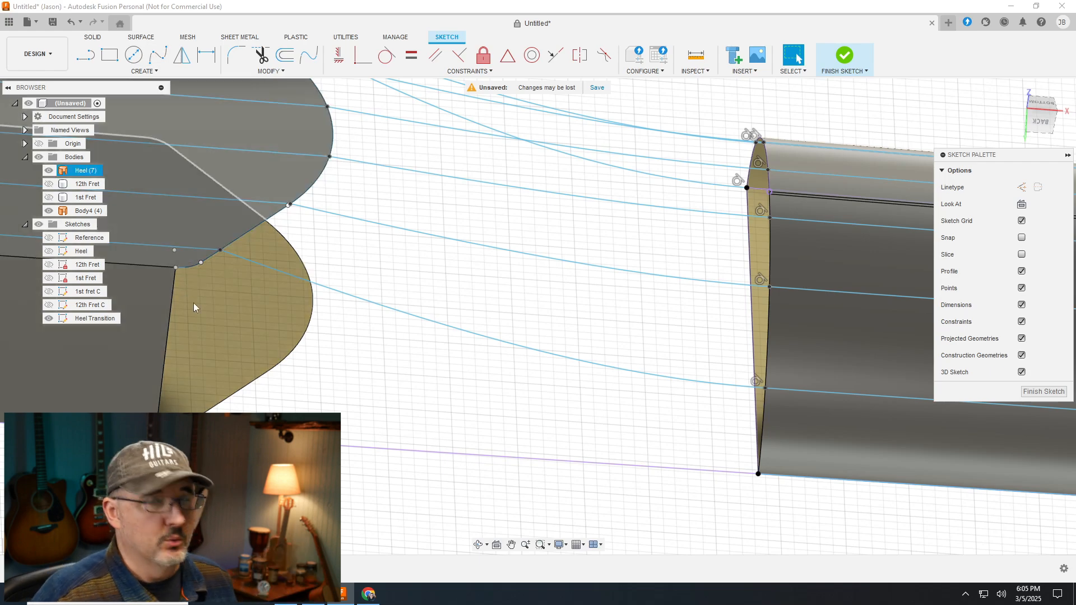
Draw a new two-point fit point spline from the heel's lower corner to the neck's bottom corner
scroll(250, 293, up, 1)
scroll(288, 290, down, 4)
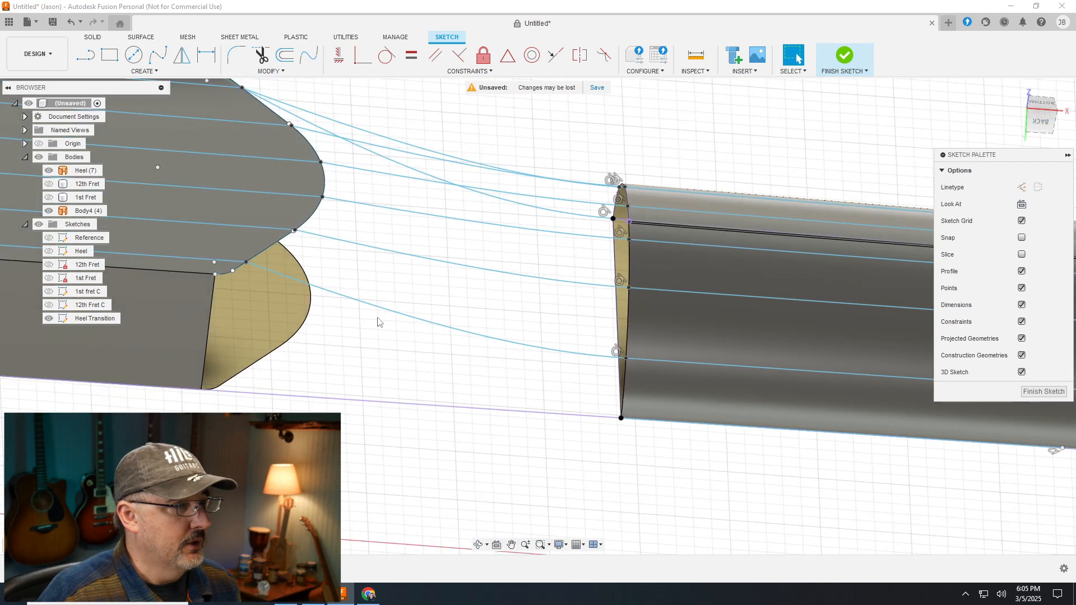
scroll(289, 324, up, 3)
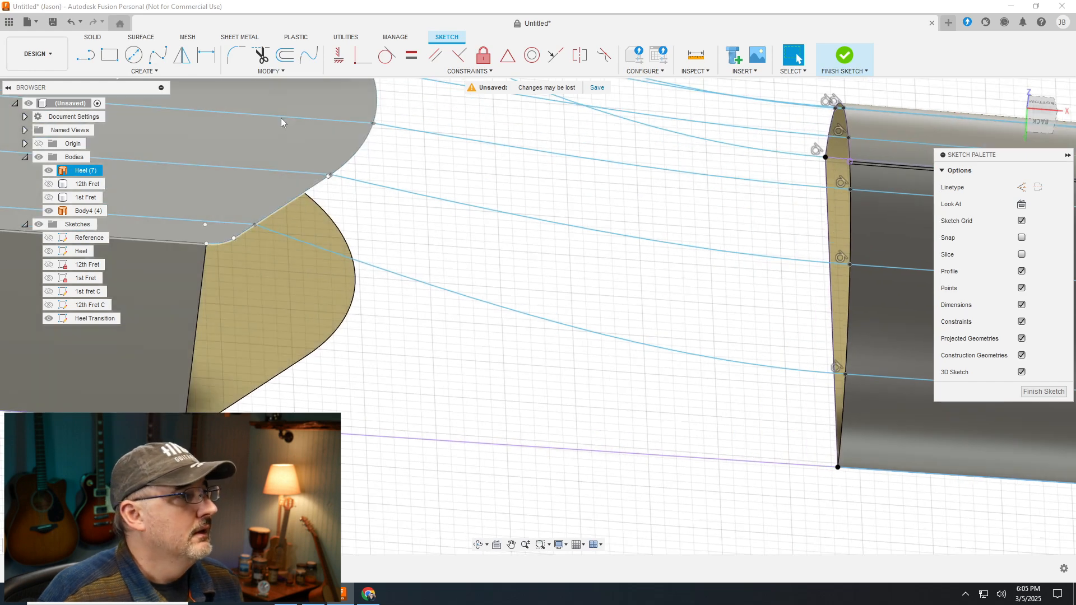
click(158, 55)
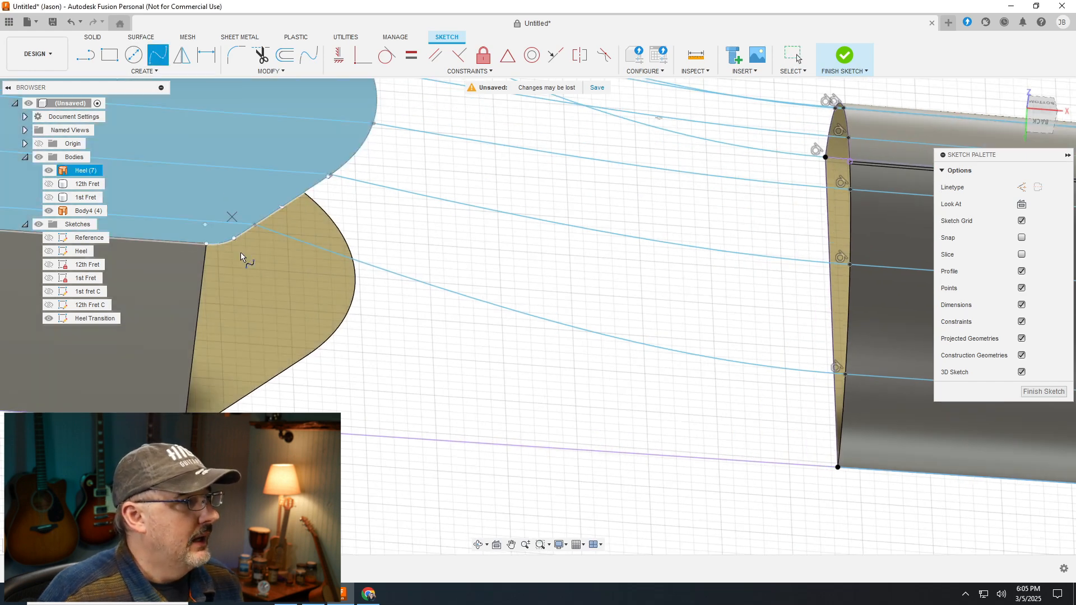
click(207, 244)
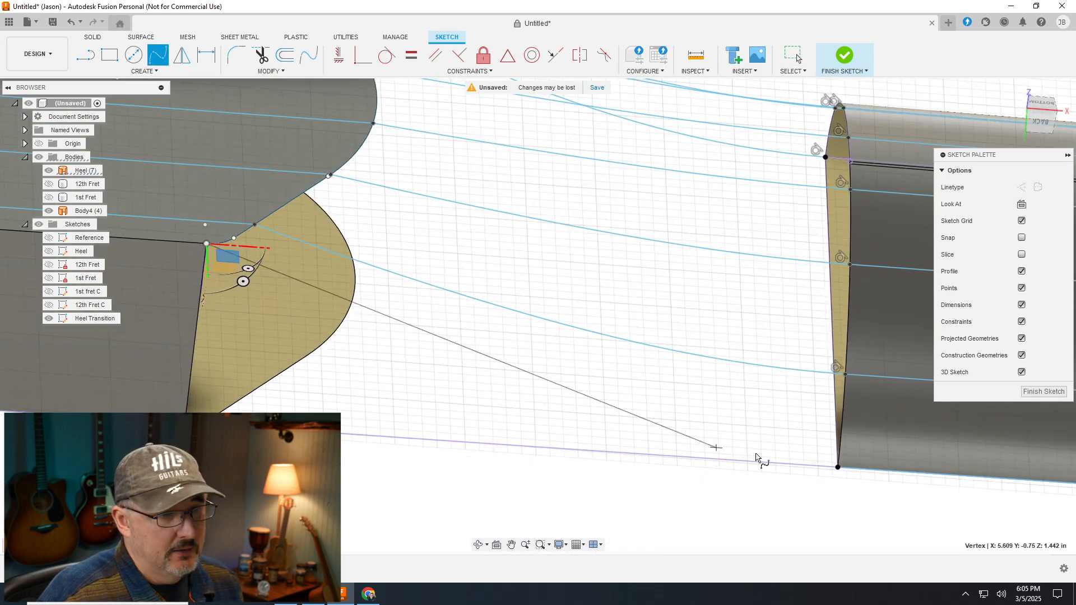
click(838, 467)
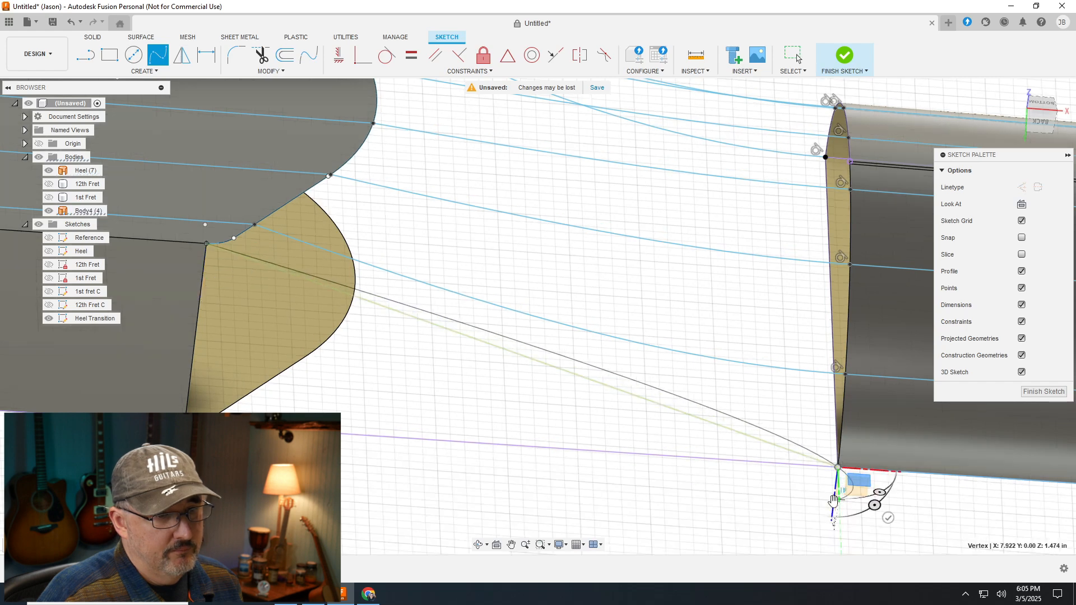
key(Escape)
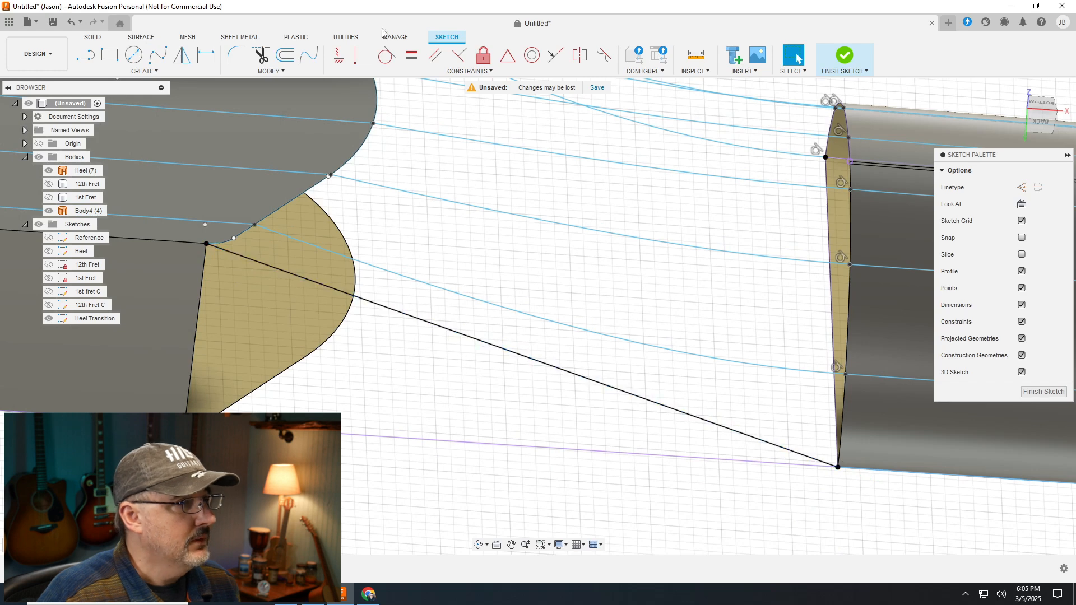
Constrain the new corner spline tangent at the heel and try the same with the neck's bottom edge line
click(387, 57)
click(476, 352)
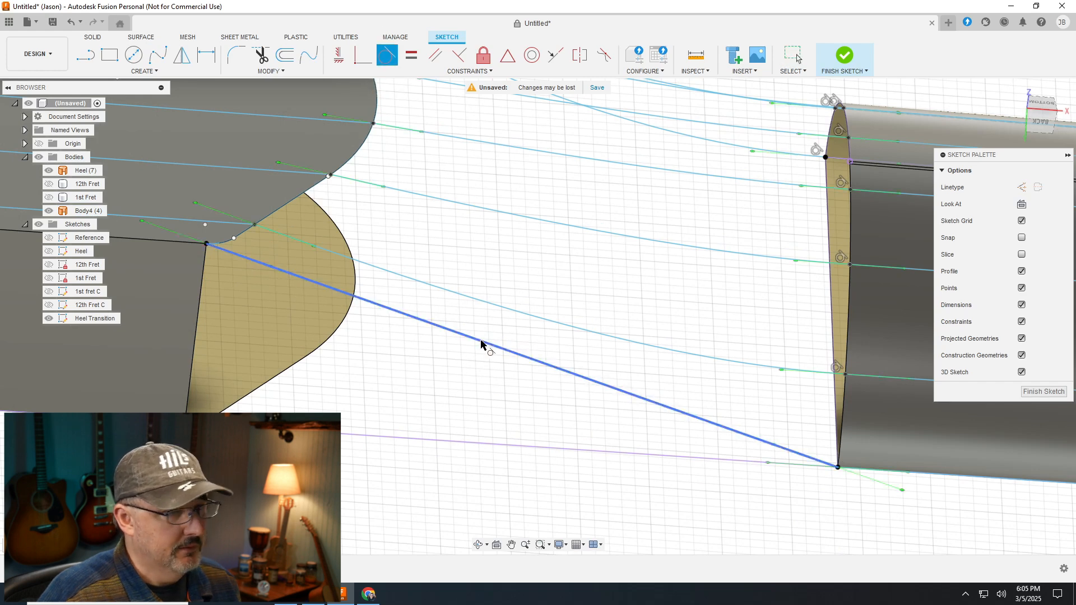
key(Escape)
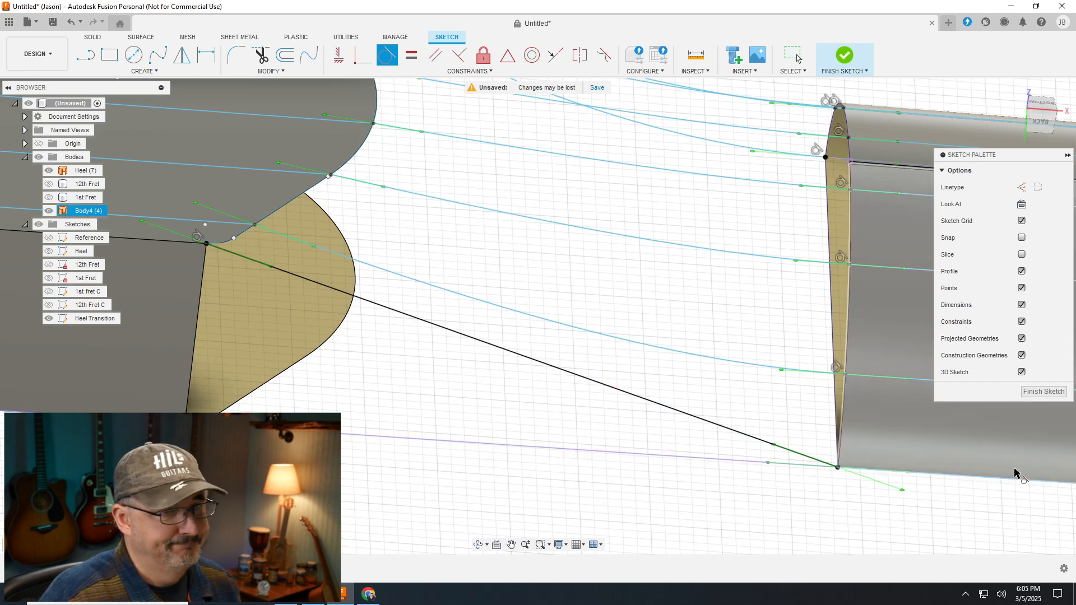
right_click(701, 500)
click(669, 501)
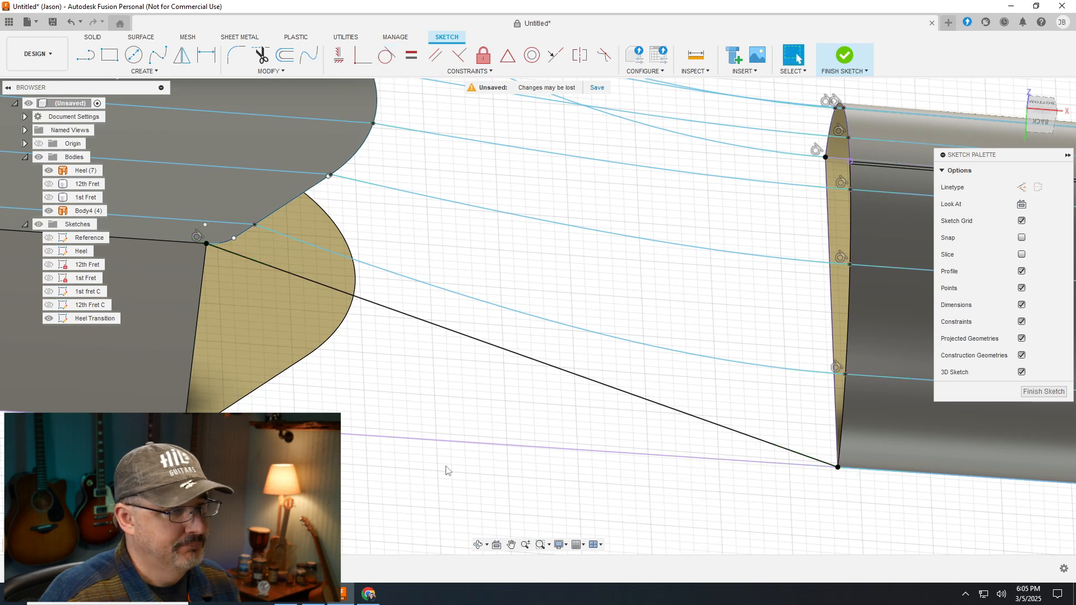
Delete the new corner spline and finish the Heel Transition sketch
click(476, 341)
key(Delete)
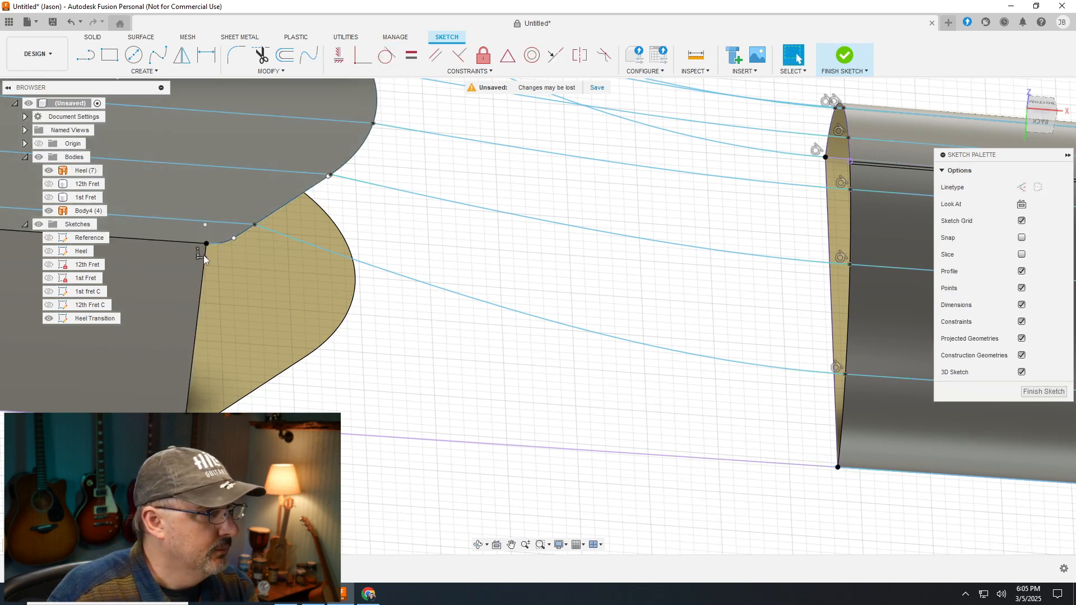
click(223, 240)
scroll(192, 240, up, 5)
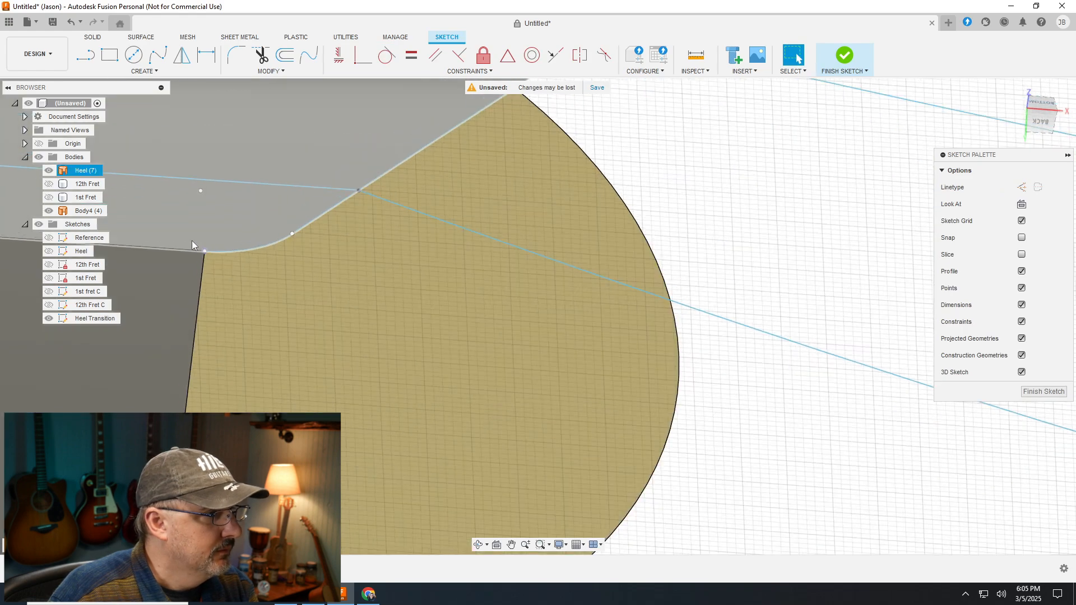
scroll(193, 271, down, 4)
scroll(349, 279, down, 3)
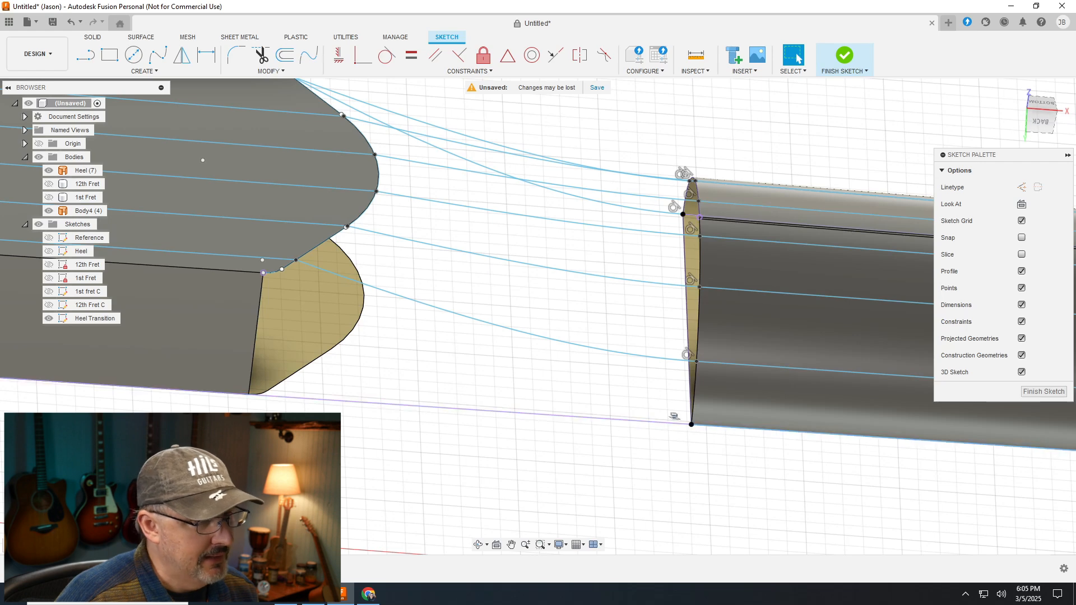
click(795, 386)
click(1033, 392)
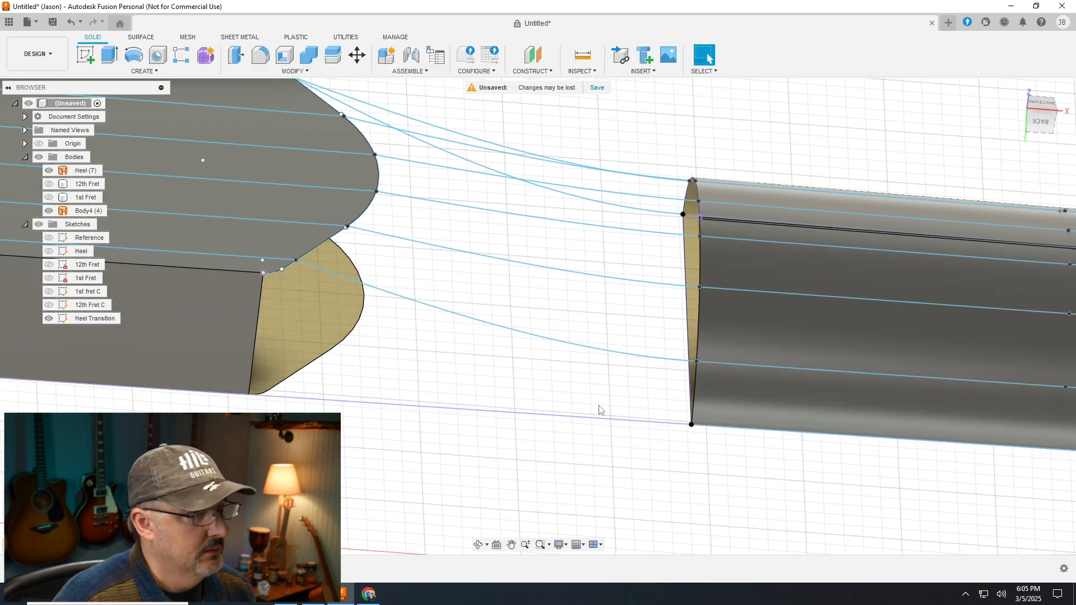
Examine the heel's lower corner and the matching end of the neck where the corner spline is missing
scroll(581, 396, up, 2)
scroll(581, 396, down, 3)
scroll(257, 162, up, 3)
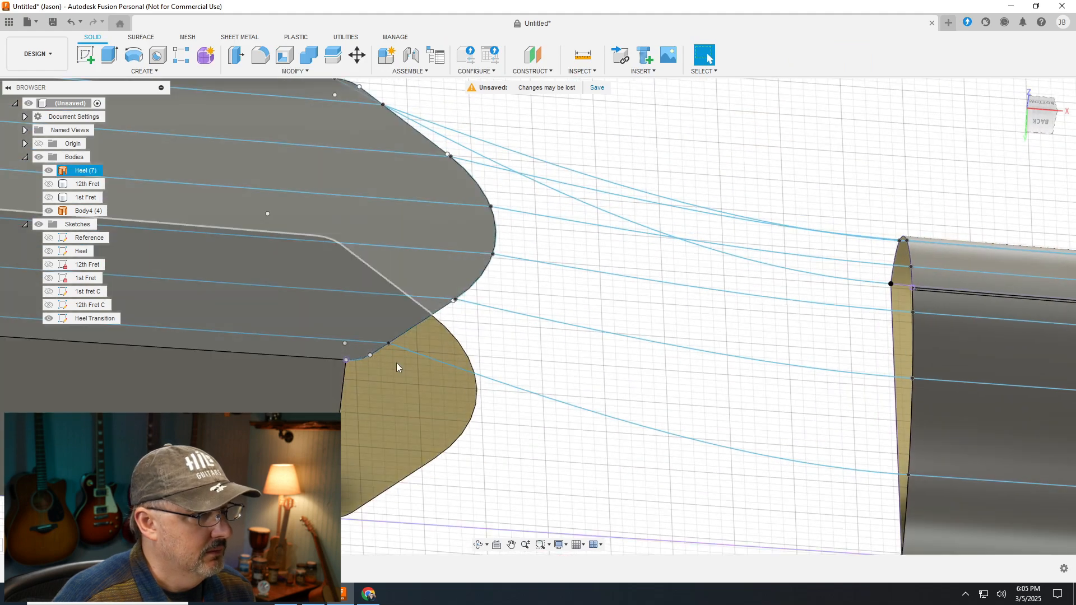
scroll(349, 362, up, 4)
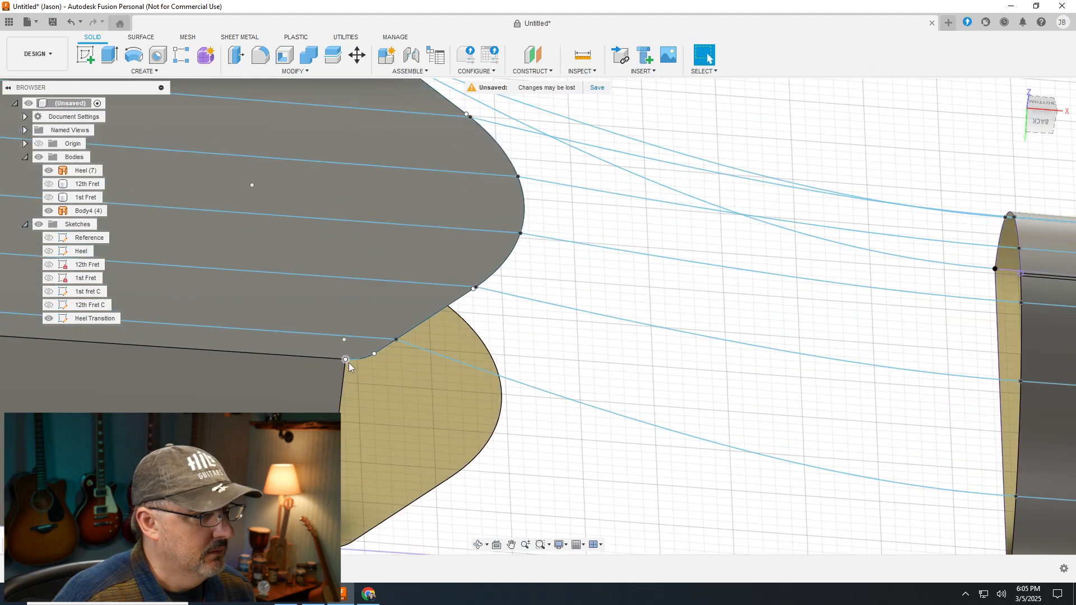
scroll(349, 361, up, 3)
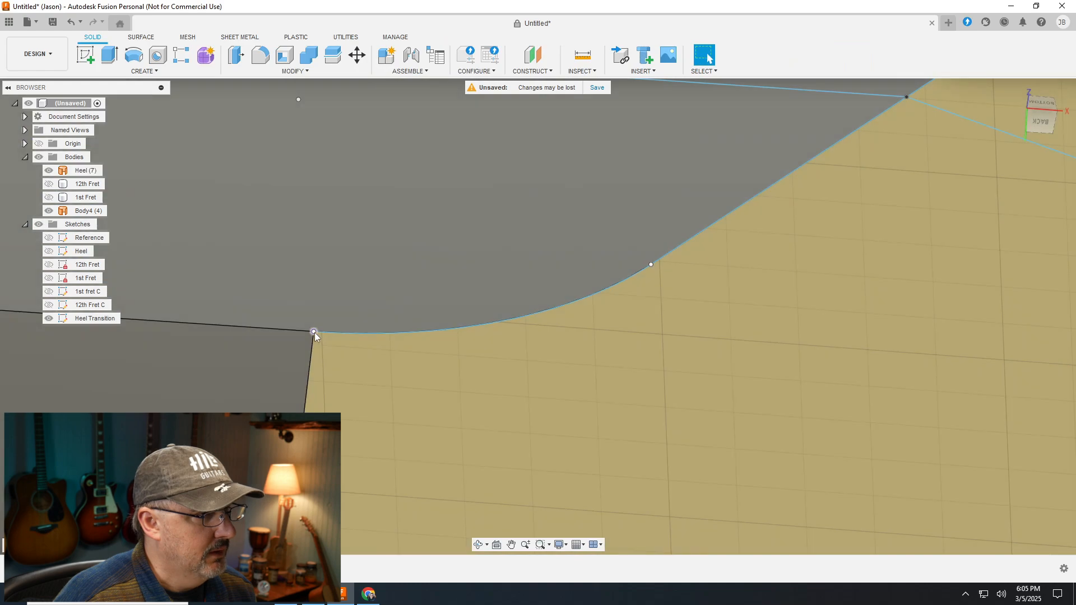
scroll(294, 321, down, 8)
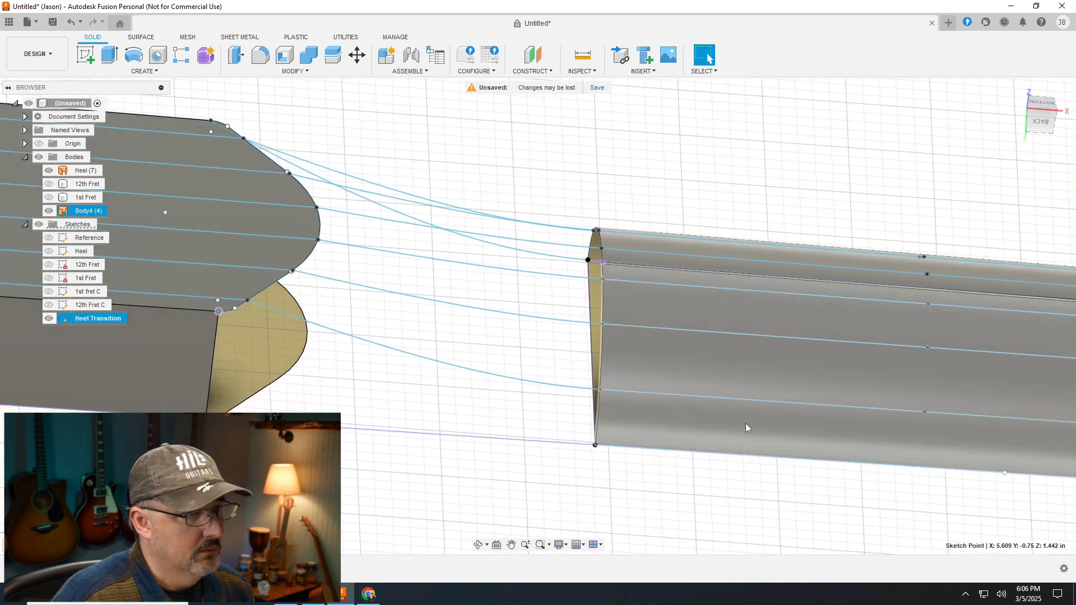
scroll(549, 387, up, 2)
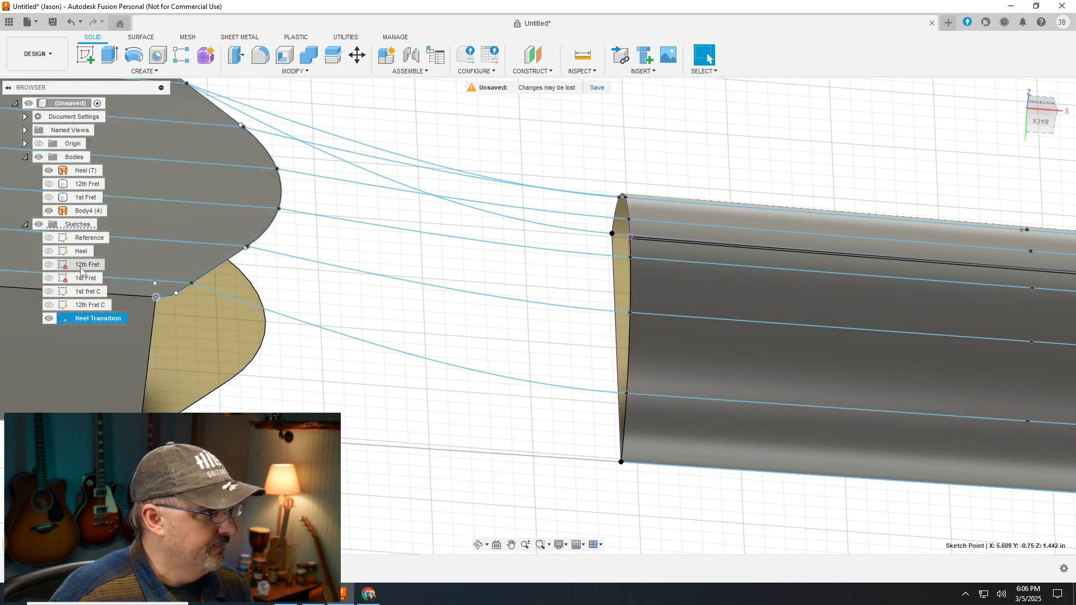
Open the 12th Fret C sketch for editing
ctrl+click(80, 307)
right_click(82, 306)
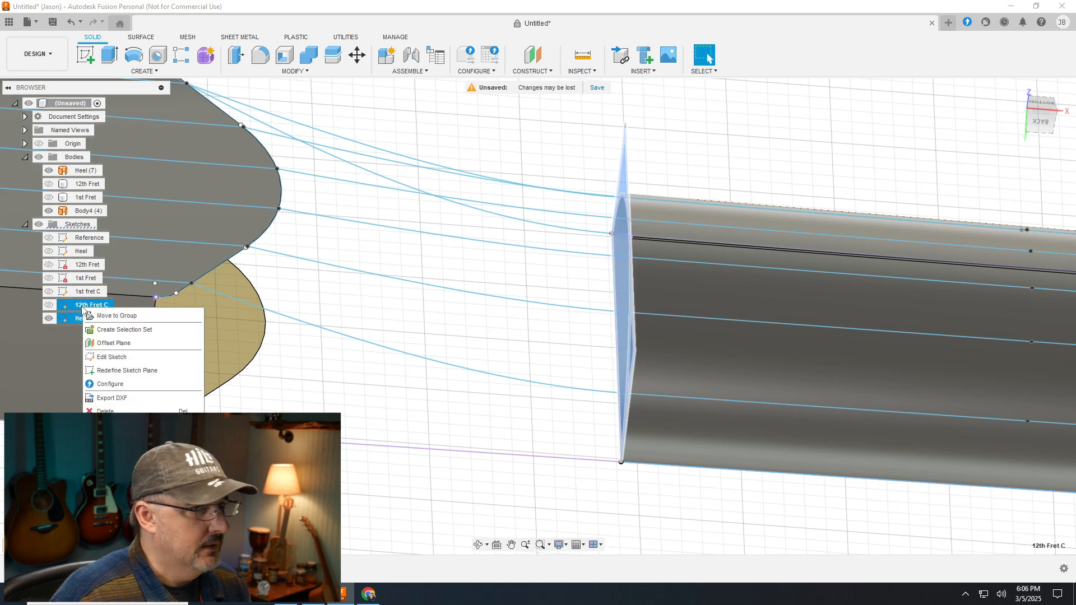
click(112, 357)
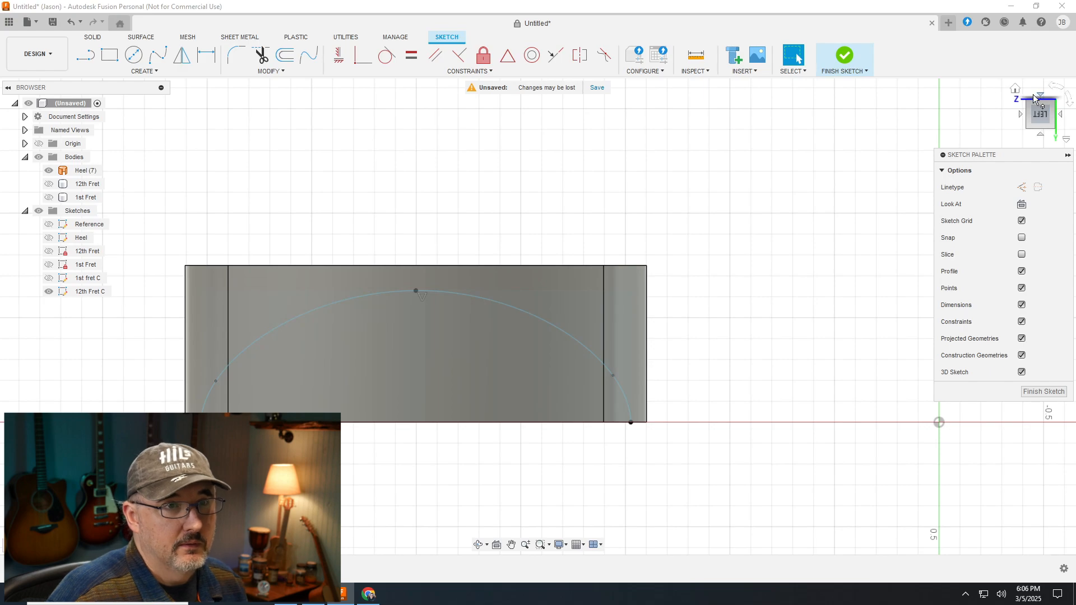
Draw a line from the front end point of the 12th fret profile to the heel's nearest top corner
click(1019, 93)
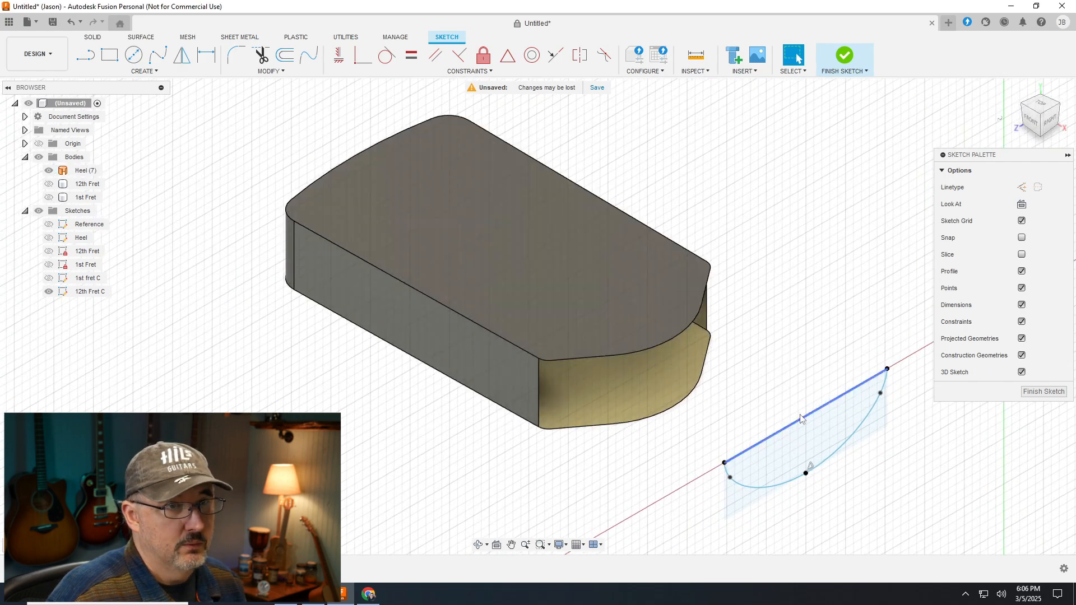
click(1040, 104)
scroll(499, 293, down, 2)
scroll(867, 401, up, 3)
scroll(753, 347, up, 3)
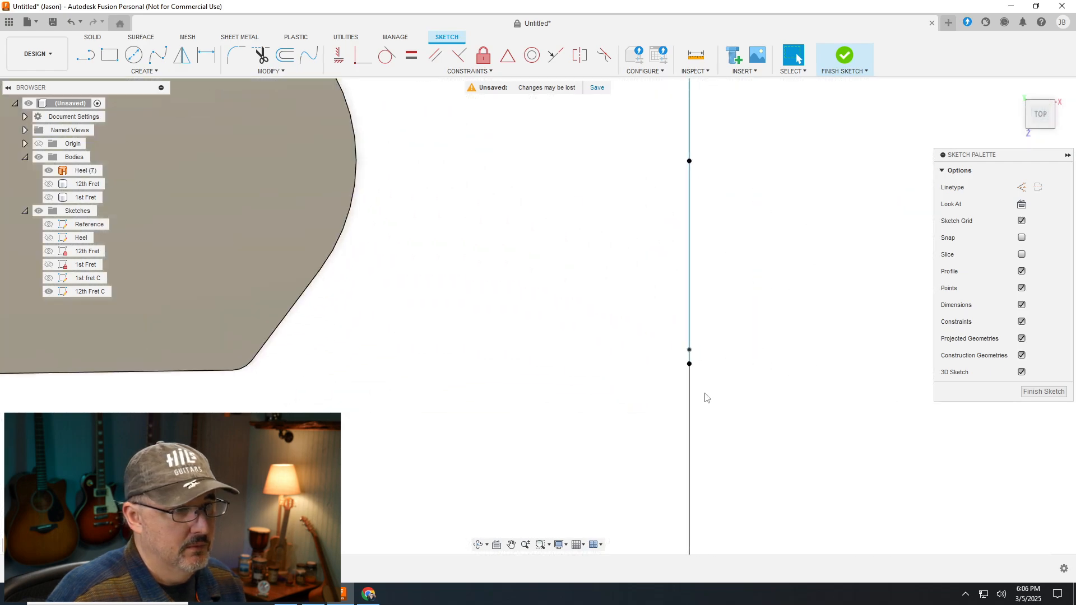
drag(1034, 112, 1031, 108)
click(1032, 110)
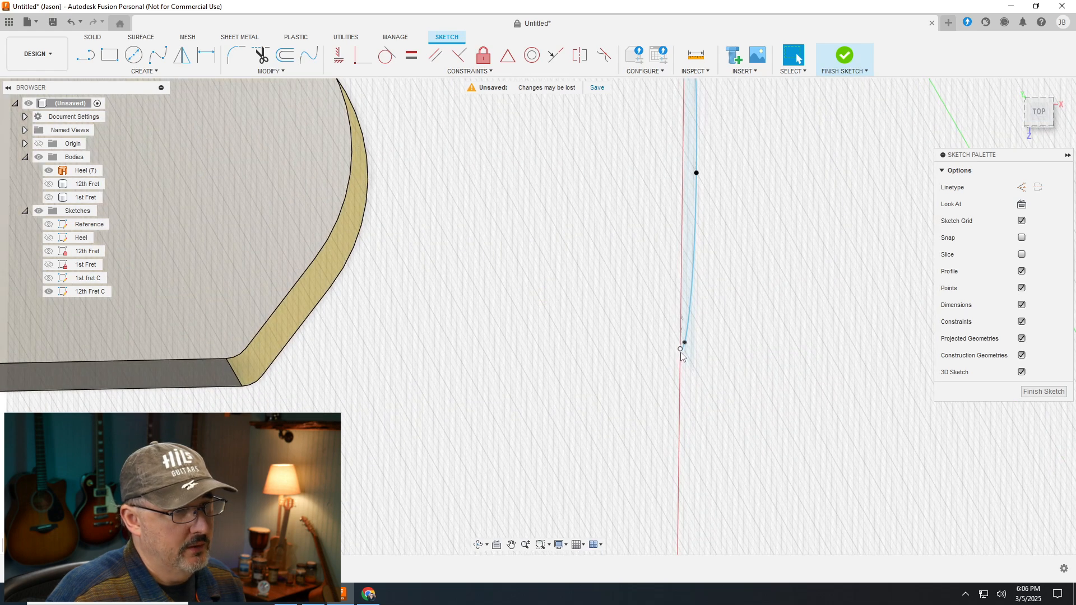
click(86, 54)
scroll(681, 352, up, 5)
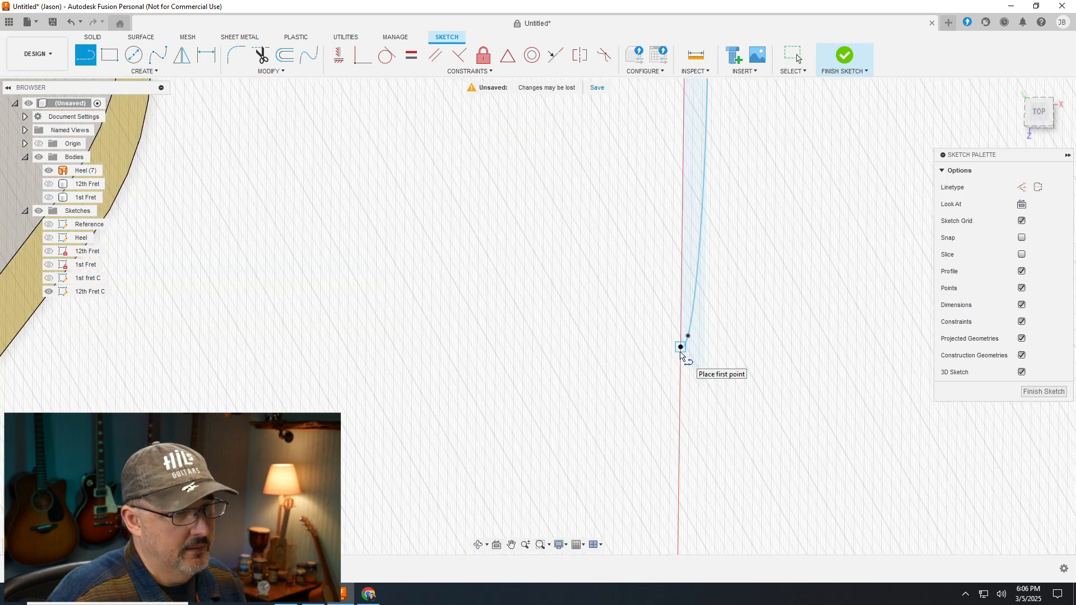
click(682, 342)
scroll(641, 380, down, 5)
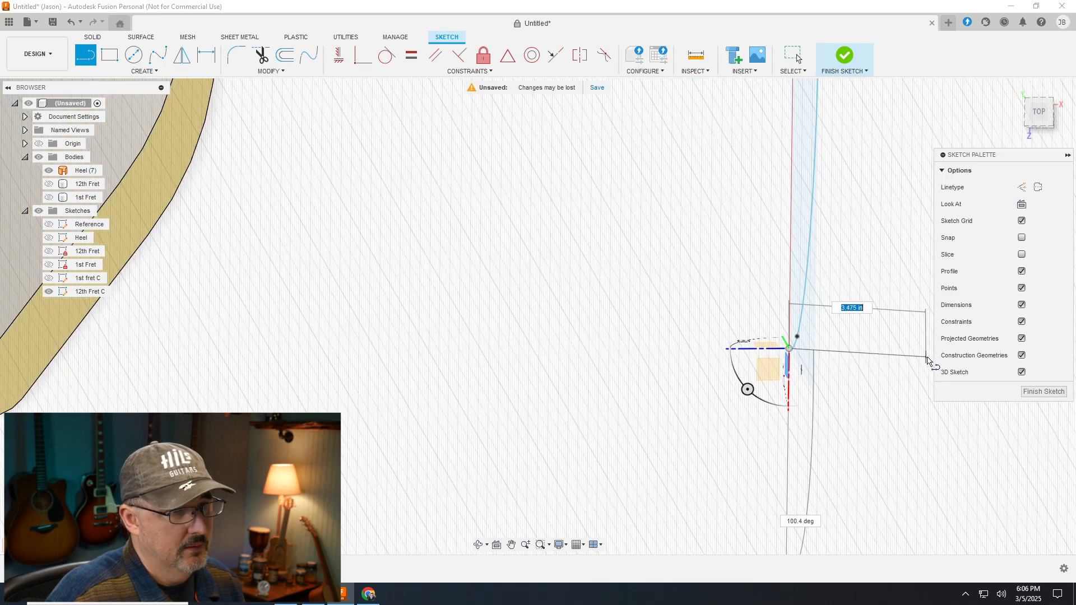
scroll(655, 361, up, 5)
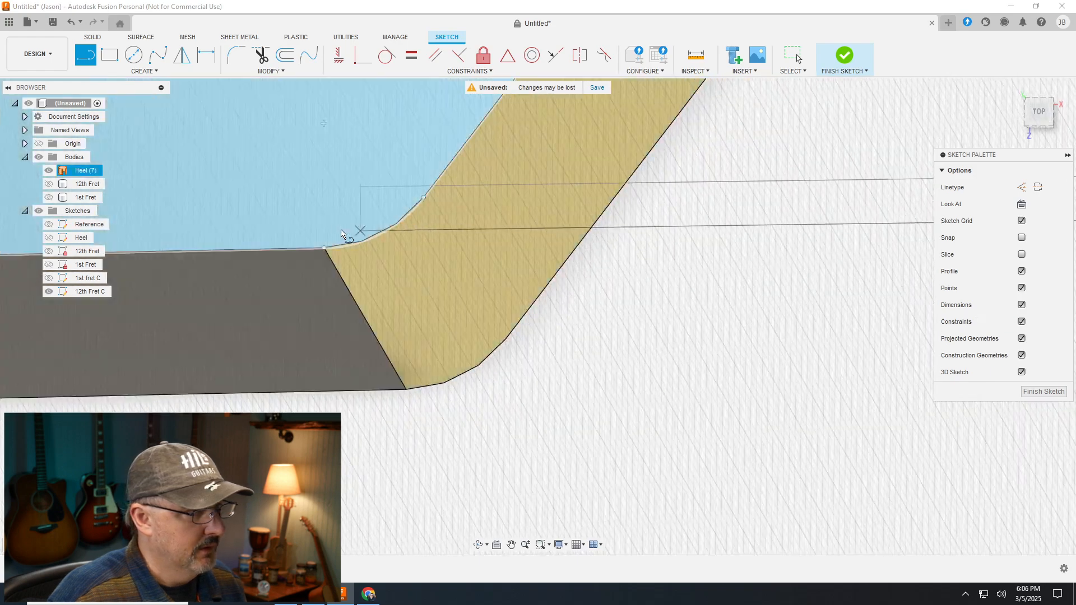
click(323, 248)
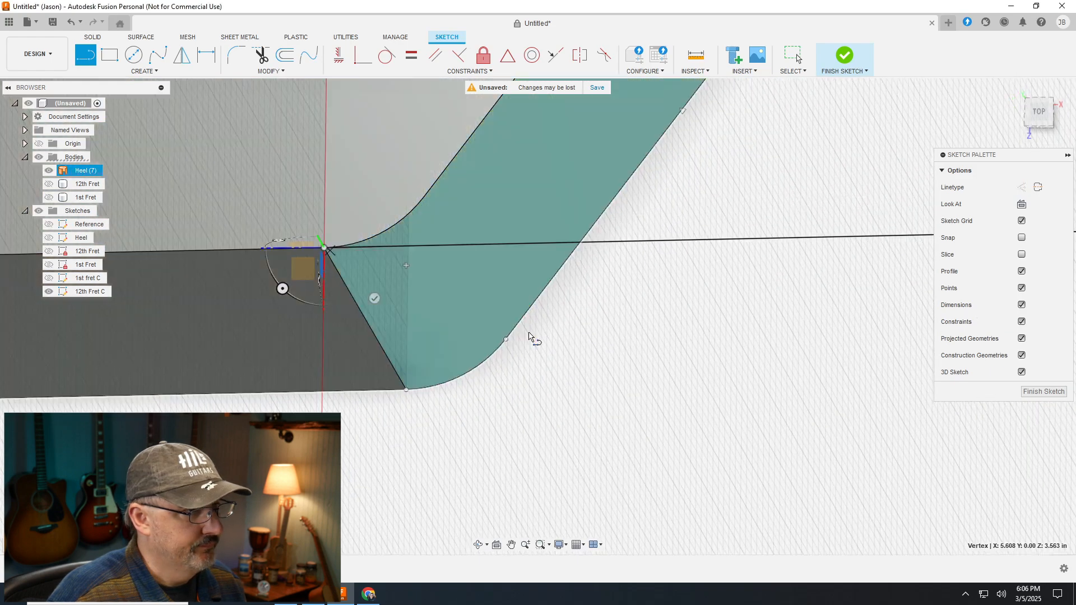
right_click(587, 373)
click(625, 373)
scroll(605, 387, down, 3)
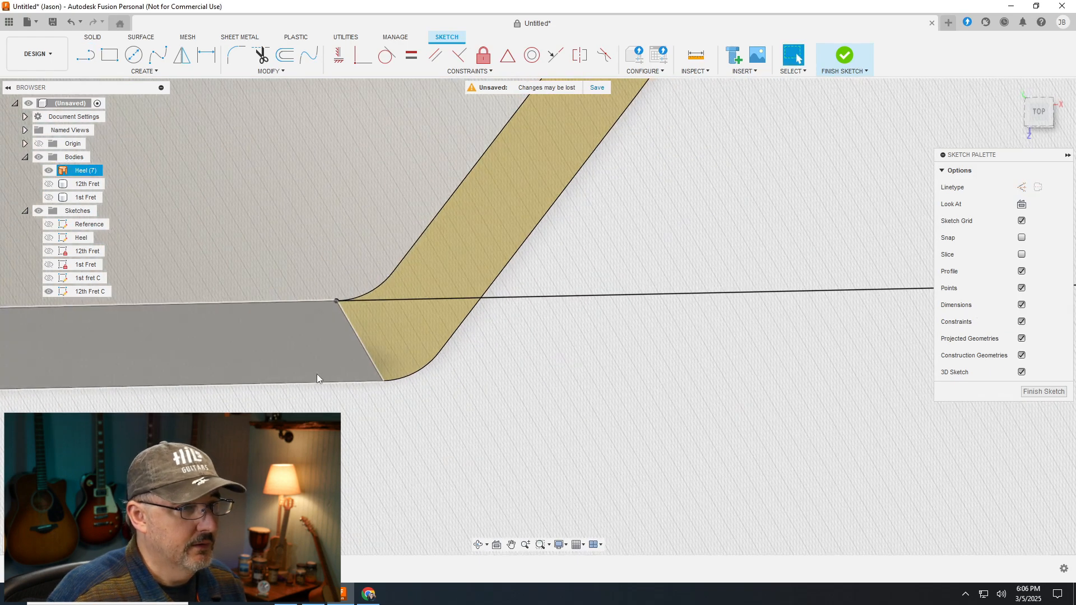
Delete the line running to the heel corner and undo the recent edits in the 12th Fret C sketch
scroll(584, 399, up, 5)
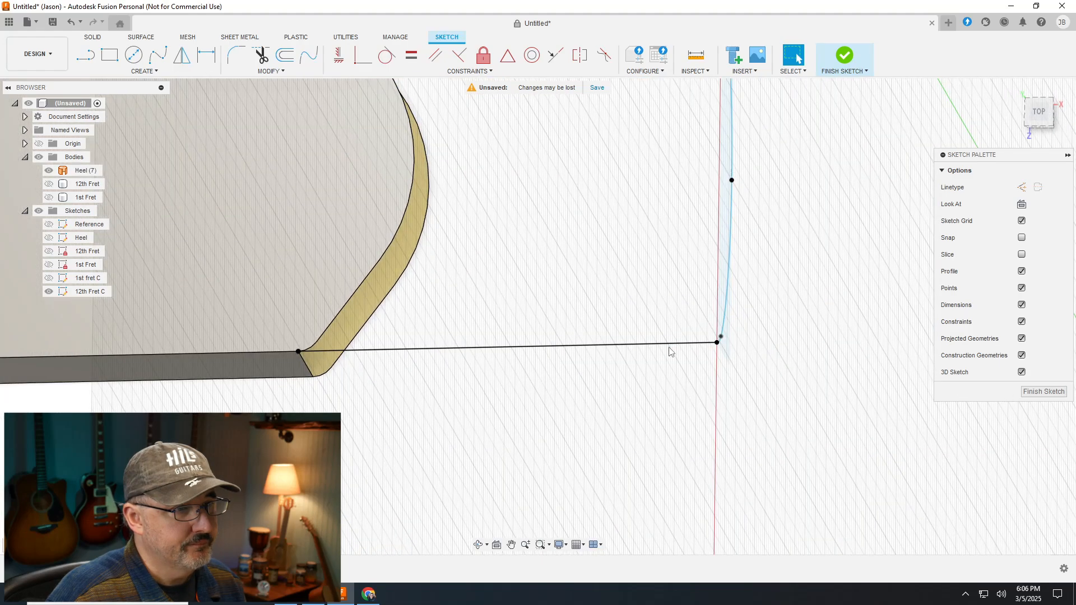
scroll(495, 330, up, 2)
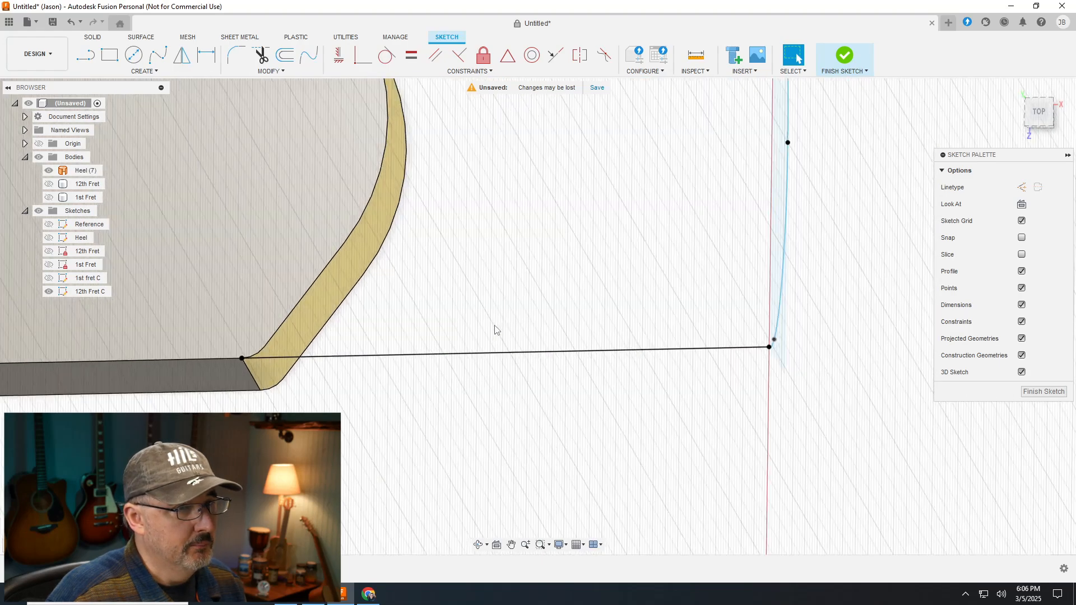
scroll(494, 330, down, 8)
scroll(459, 319, down, 10)
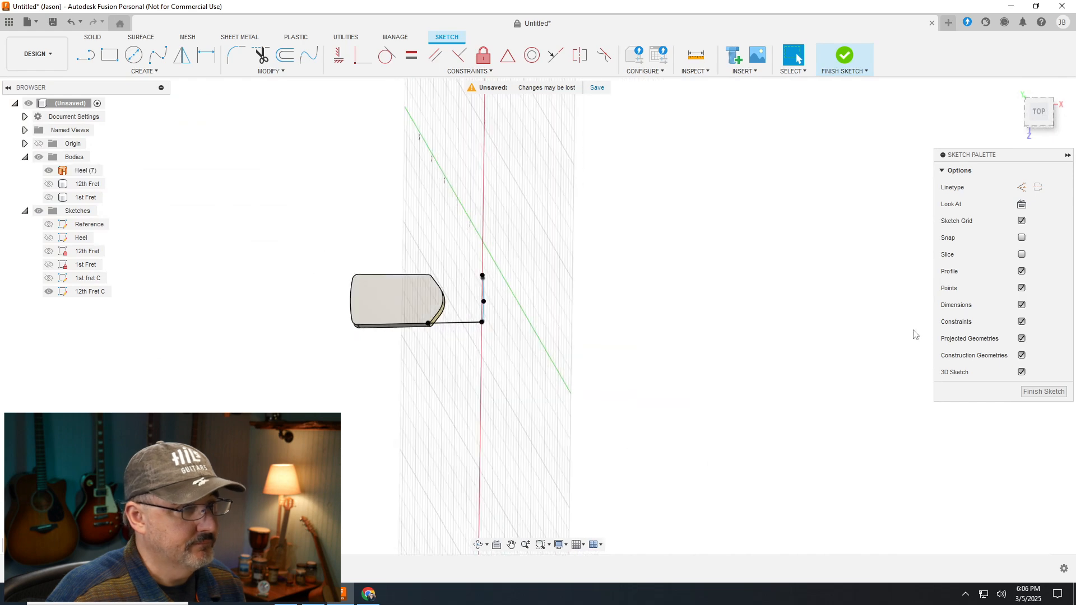
scroll(778, 322, up, 5)
scroll(229, 232, down, 3)
scroll(188, 247, up, 4)
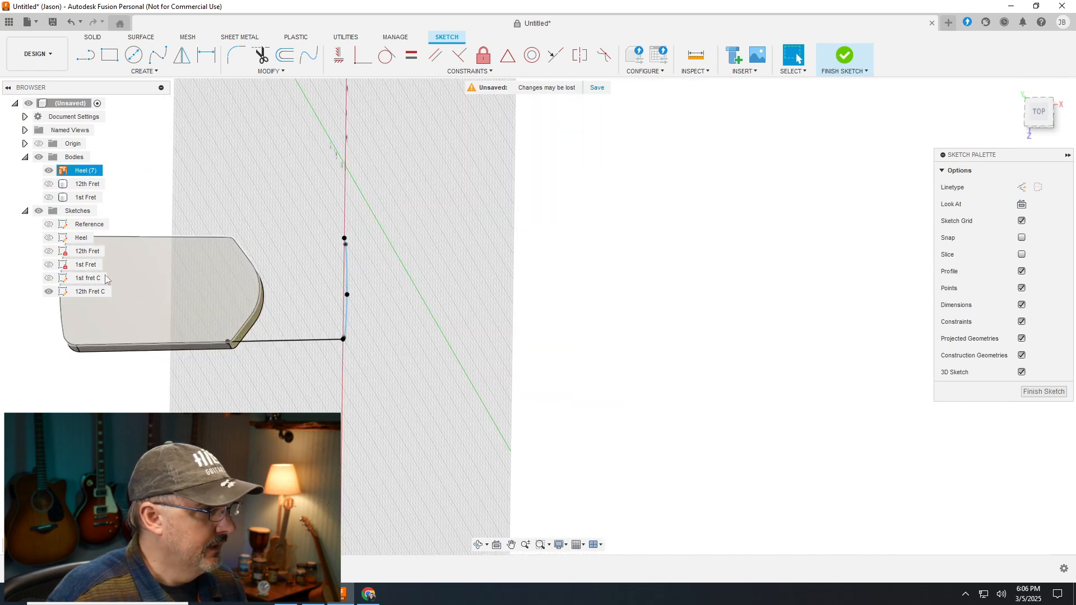
click(49, 279)
scroll(488, 280, up, 2)
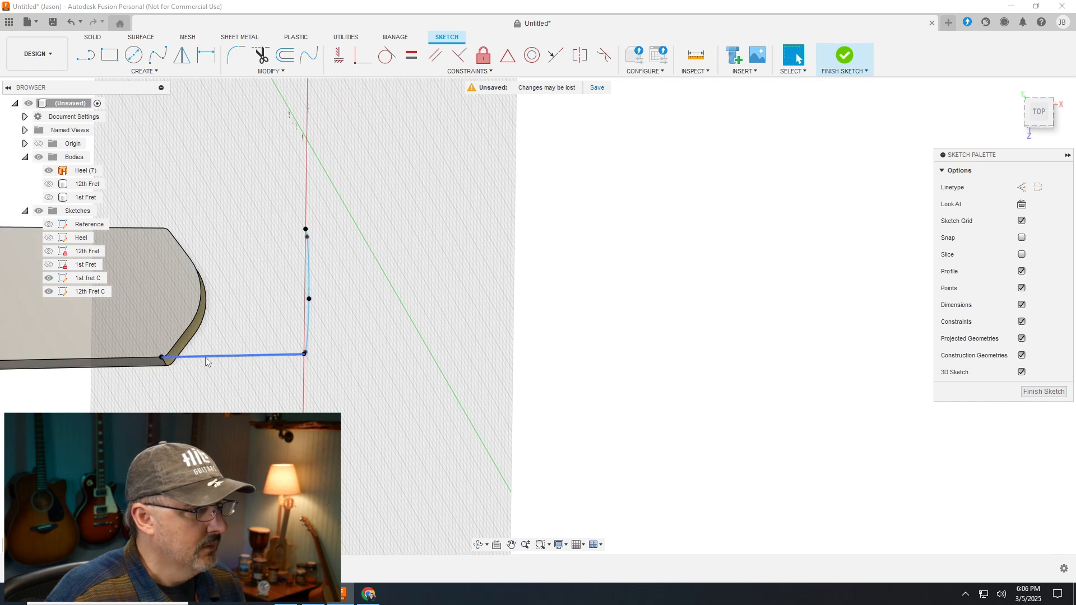
key(Delete)
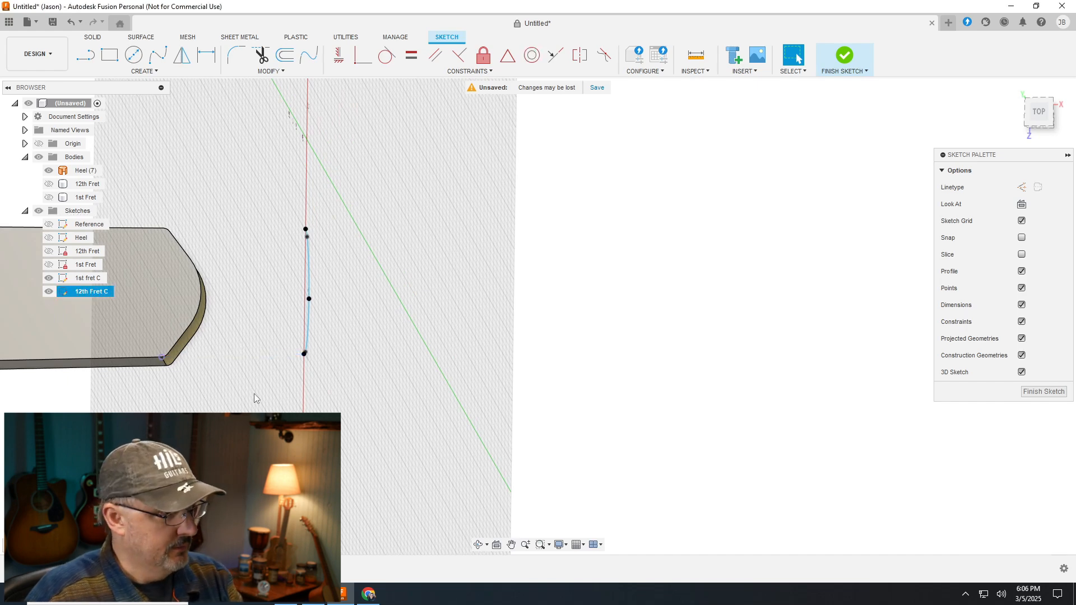
click(71, 25)
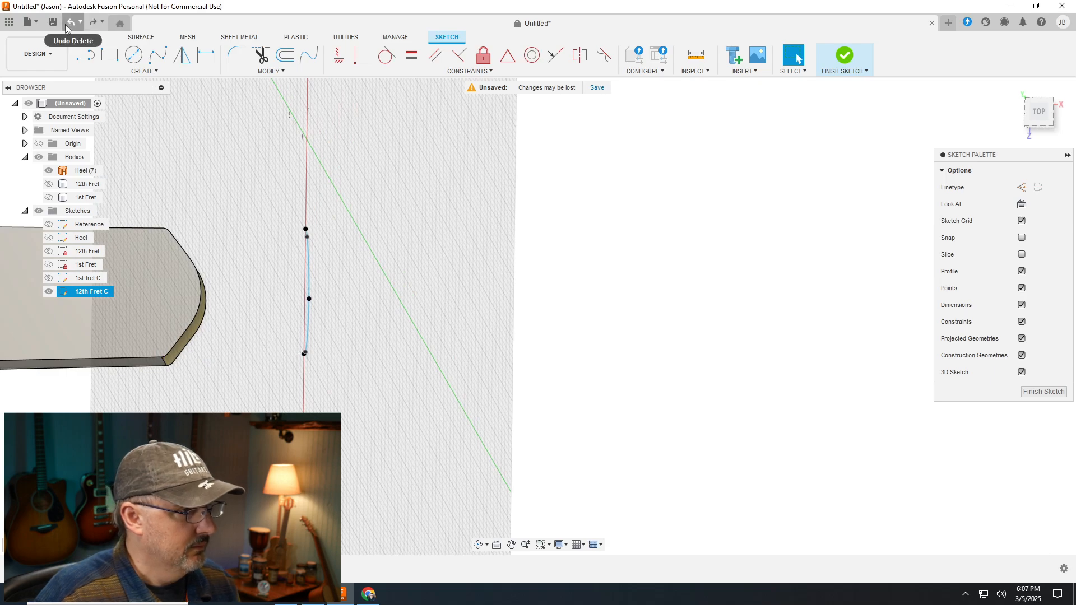
click(71, 23)
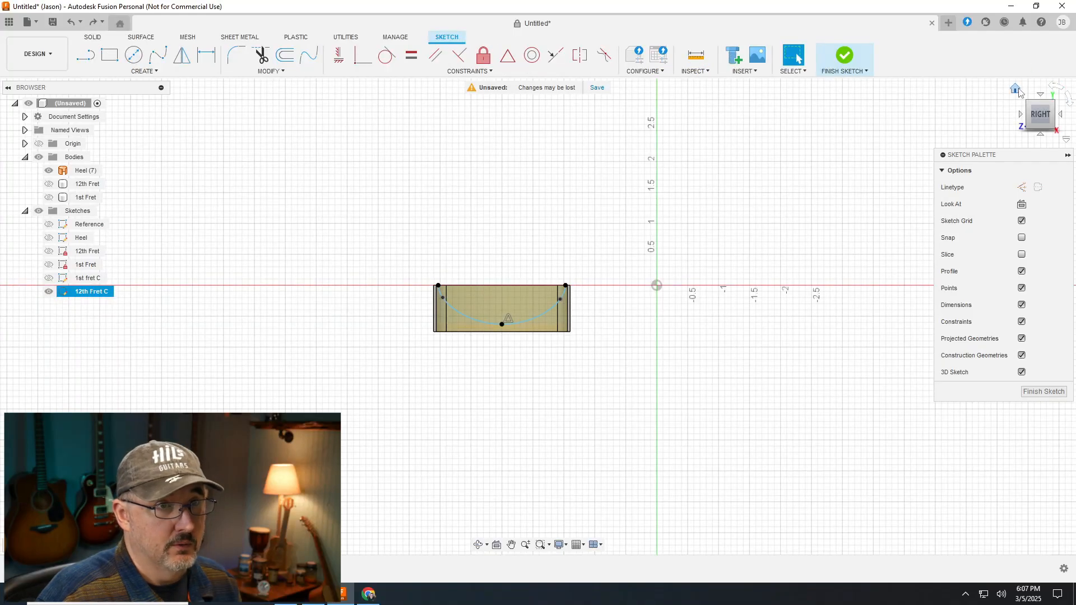
Show the 1st fret C sketch alongside the 12th fret profile being edited
click(1016, 90)
scroll(757, 454, down, 4)
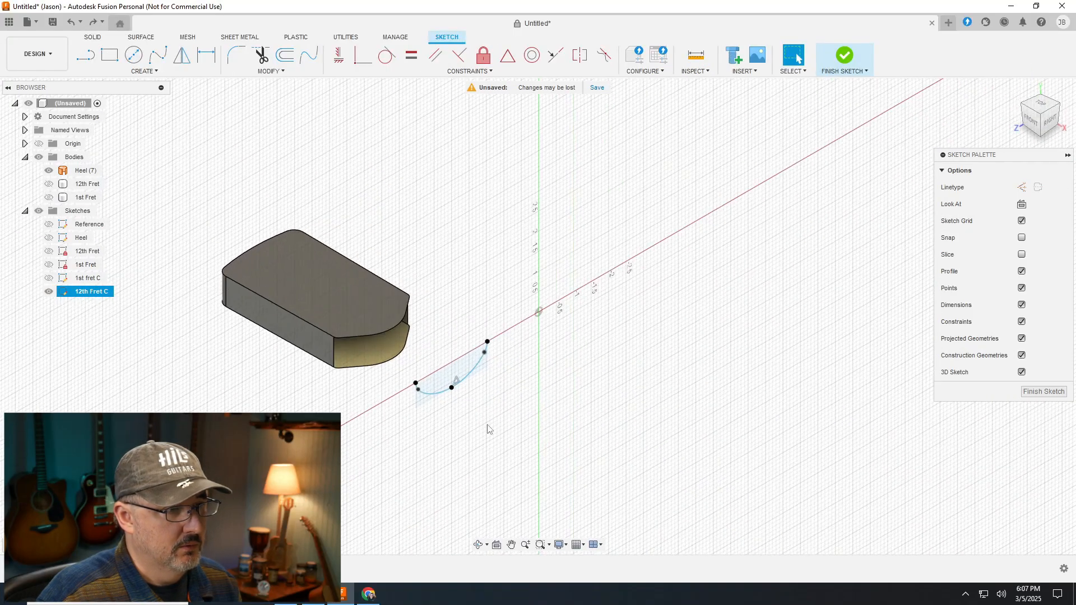
scroll(748, 426, down, 3)
scroll(479, 343, up, 1)
scroll(503, 332, down, 5)
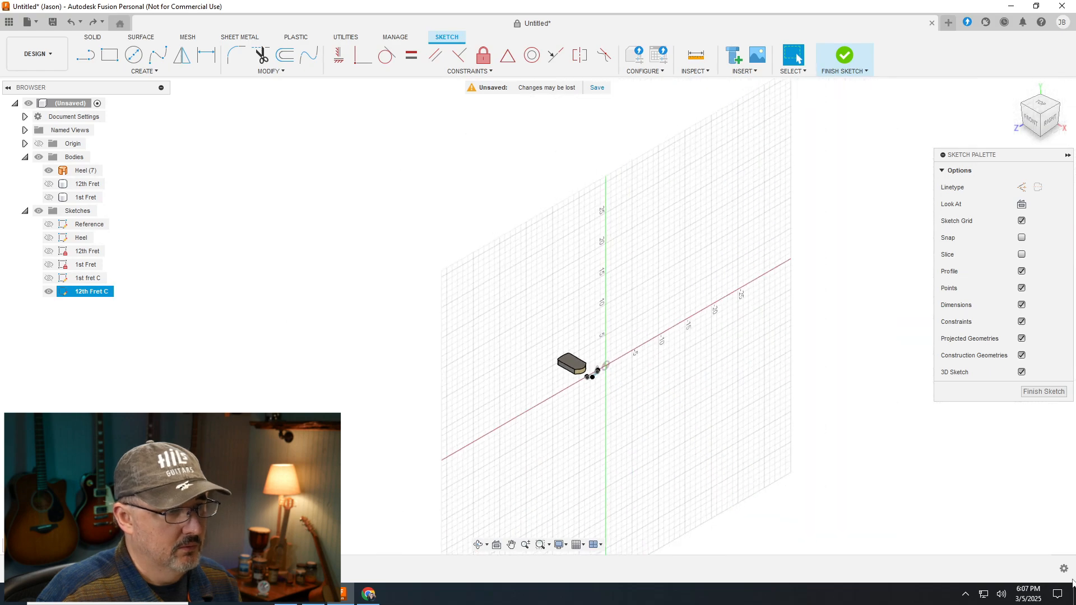
scroll(269, 306, up, 6)
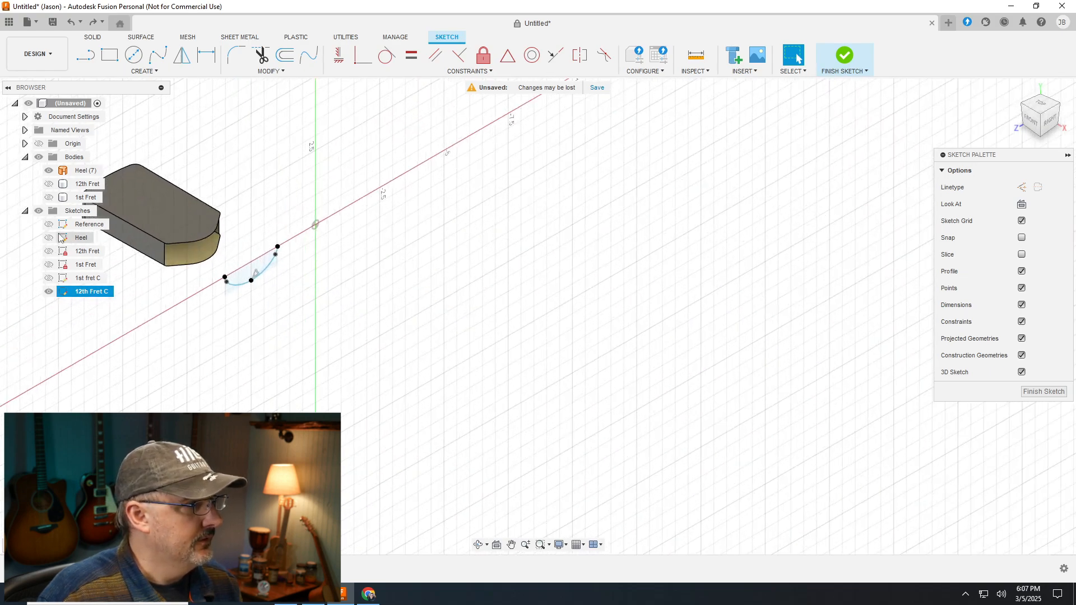
click(49, 278)
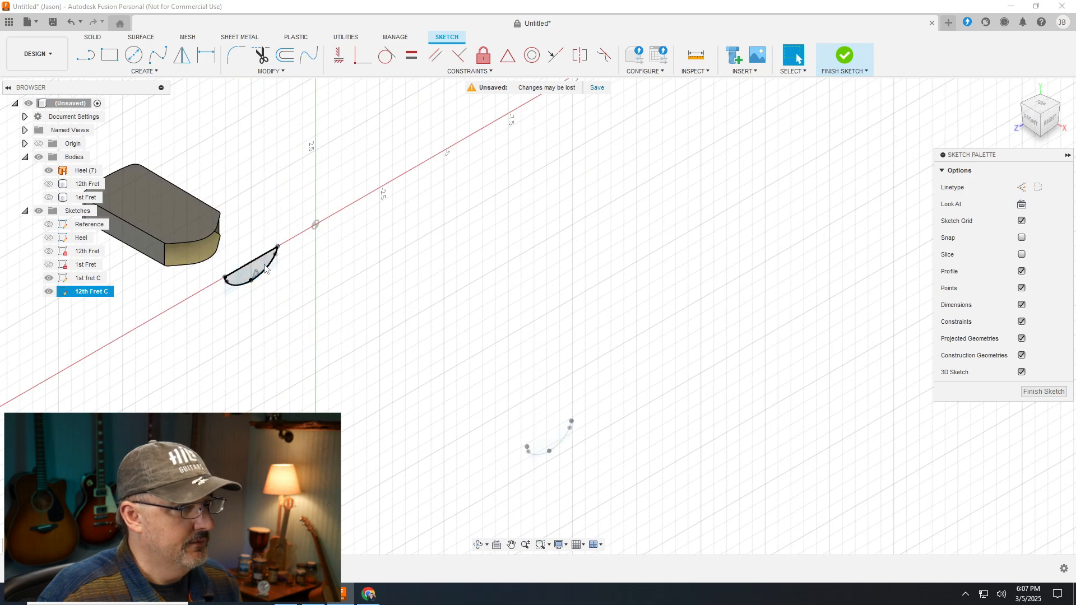
scroll(288, 302, up, 1)
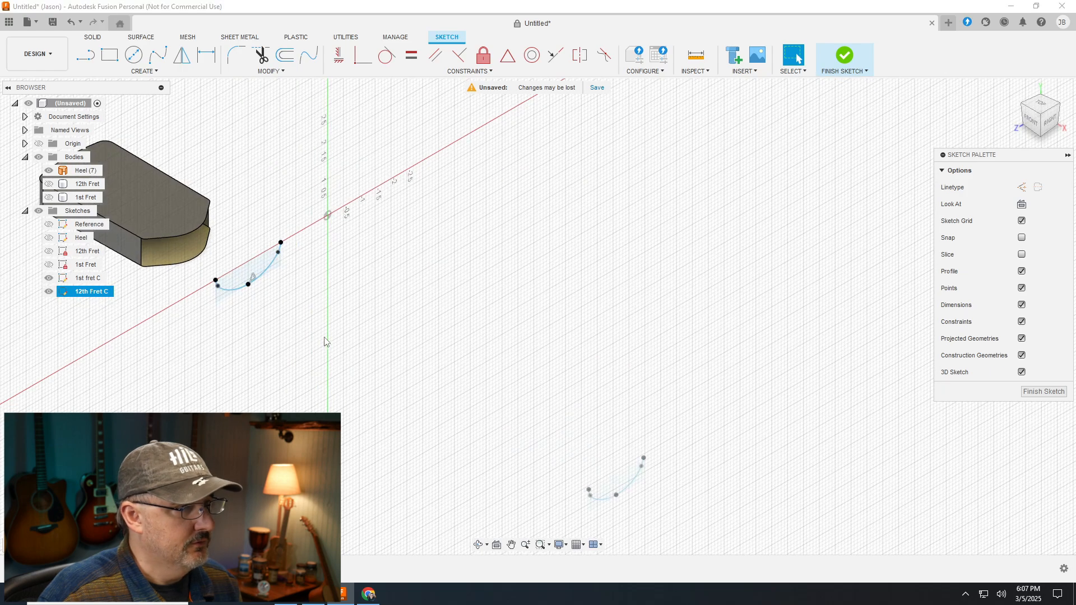
Draw a line from the 12th fret profile's front end point to the matching 1st fret end point, and finish the sketch
click(85, 55)
scroll(243, 310, up, 2)
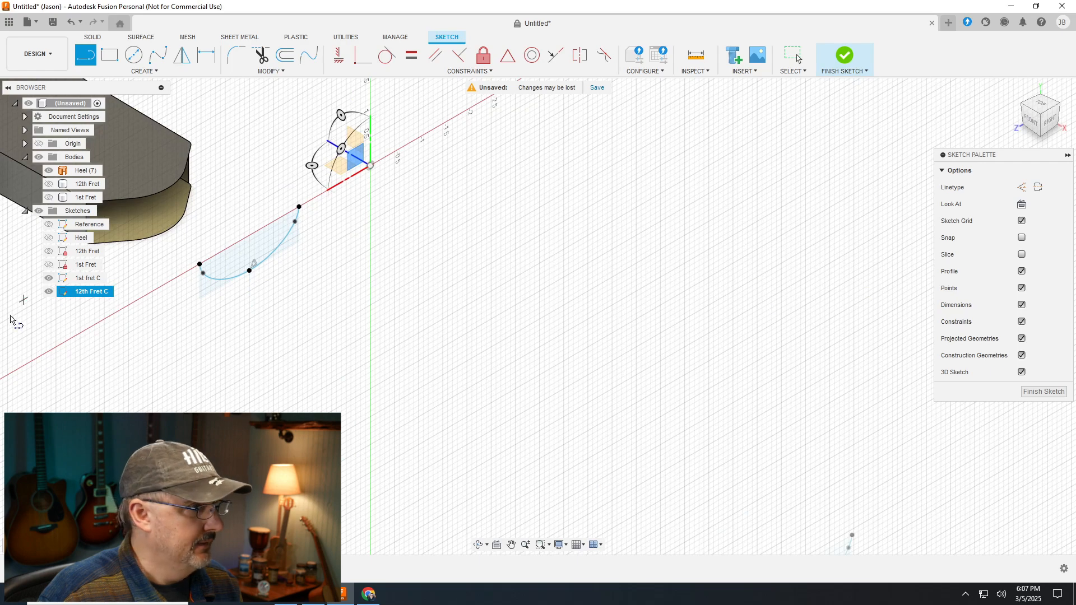
click(200, 266)
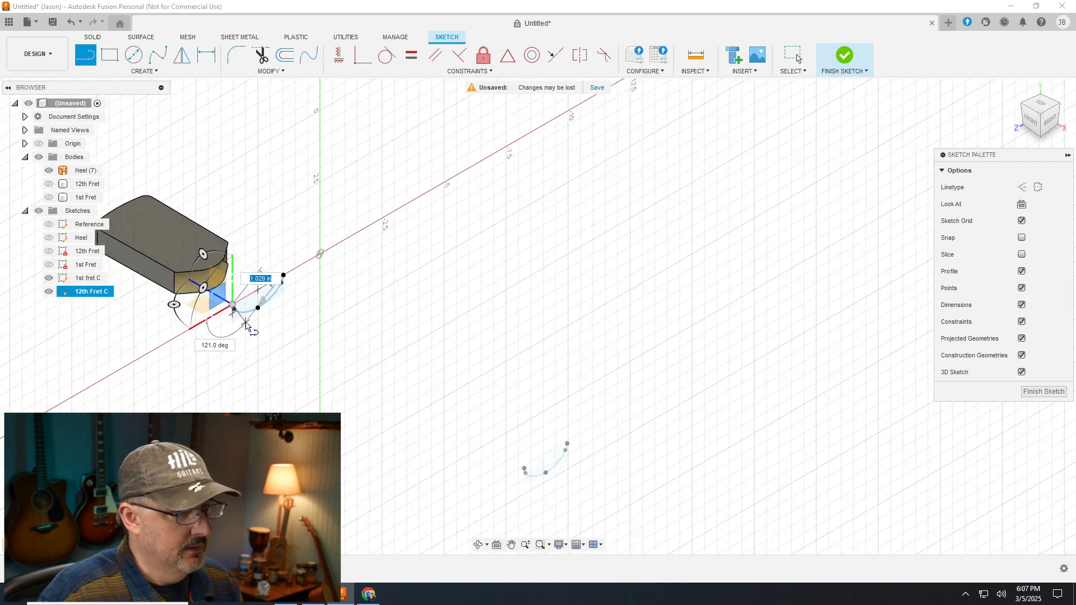
scroll(557, 513, up, 3)
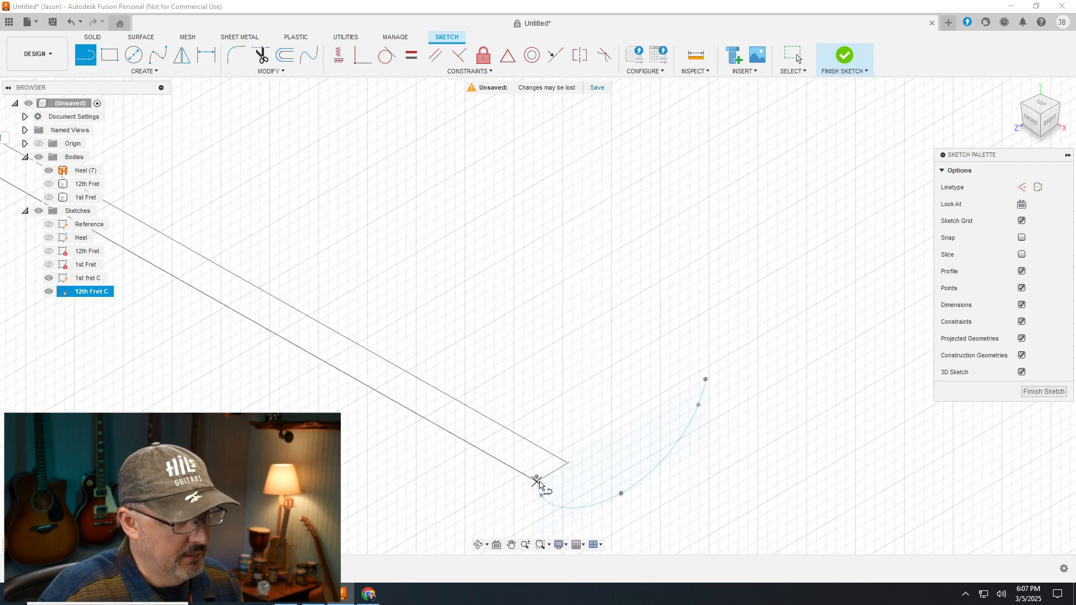
click(538, 480)
right_click(685, 238)
click(732, 238)
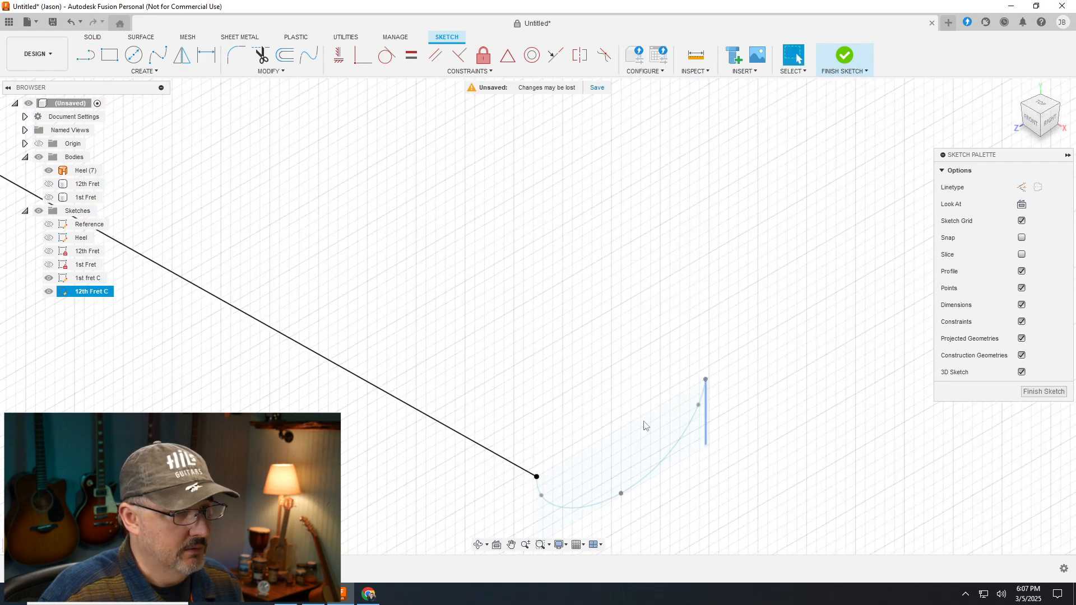
click(1035, 389)
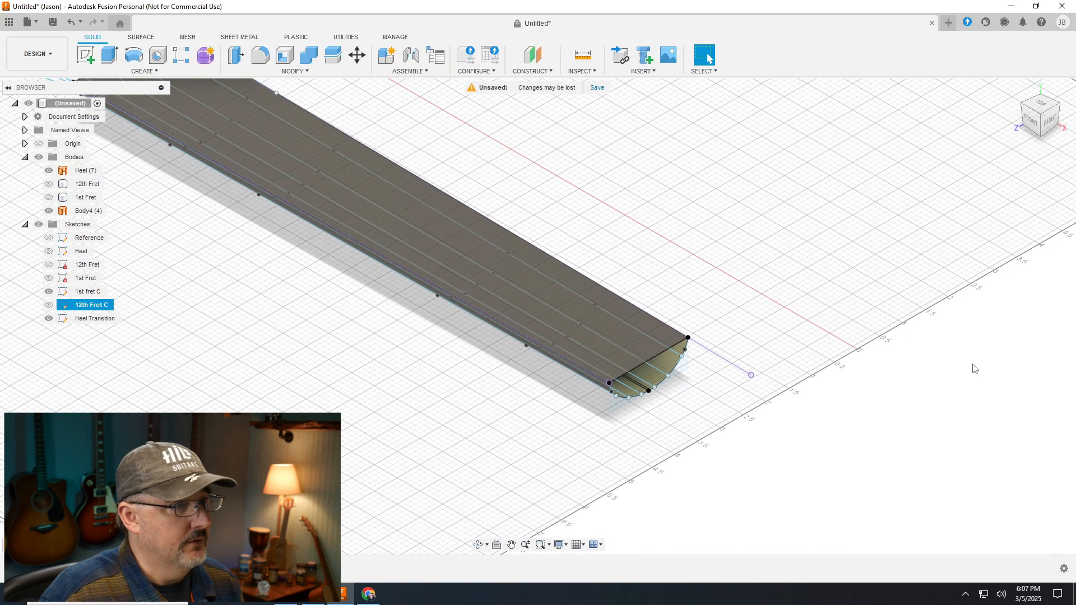
Inspect the heel-to-neck gap and its transition splines from the top
scroll(974, 368, down, 4)
scroll(473, 190, up, 6)
scroll(618, 308, up, 1)
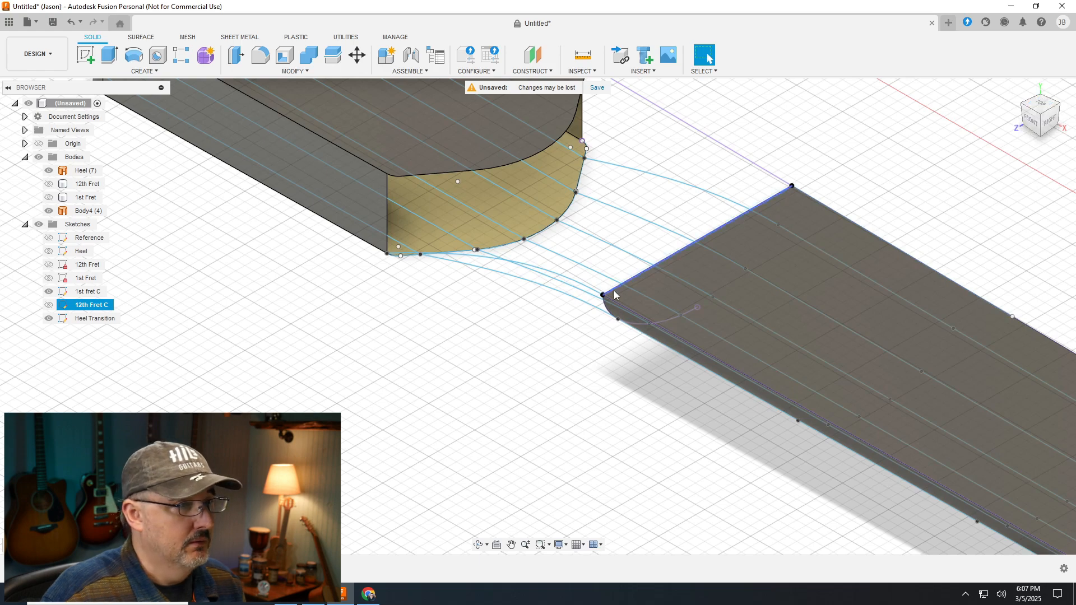
click(1039, 105)
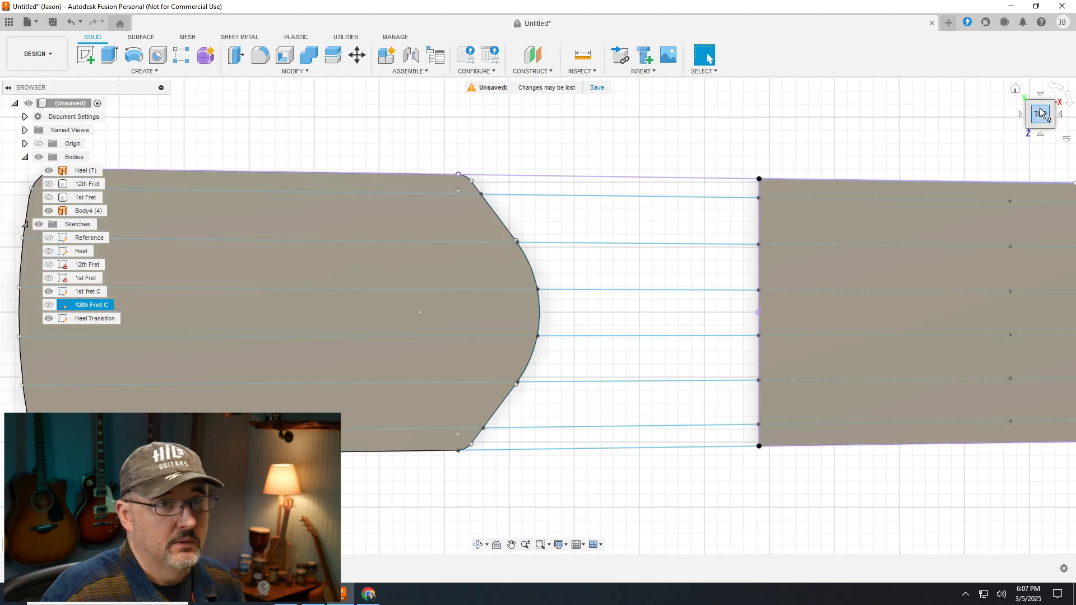
Hide the Heel and Body4 surface bodies and show the 12th Fret C sketch
drag(1043, 116, 1048, 196)
scroll(554, 304, down, 2)
scroll(712, 486, up, 4)
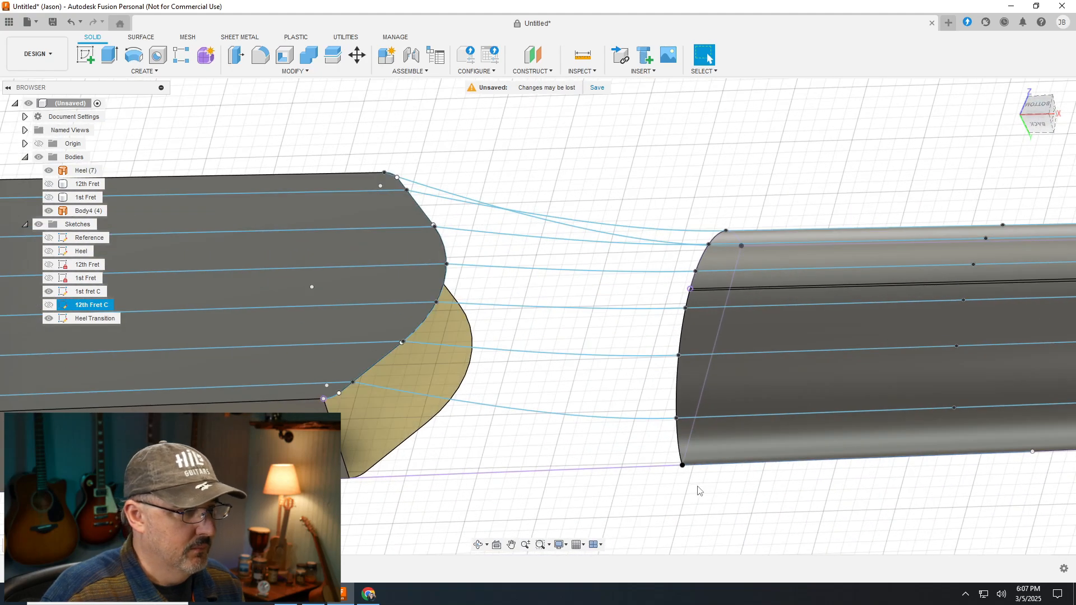
scroll(776, 458, down, 1)
scroll(778, 463, down, 1)
scroll(522, 469, up, 2)
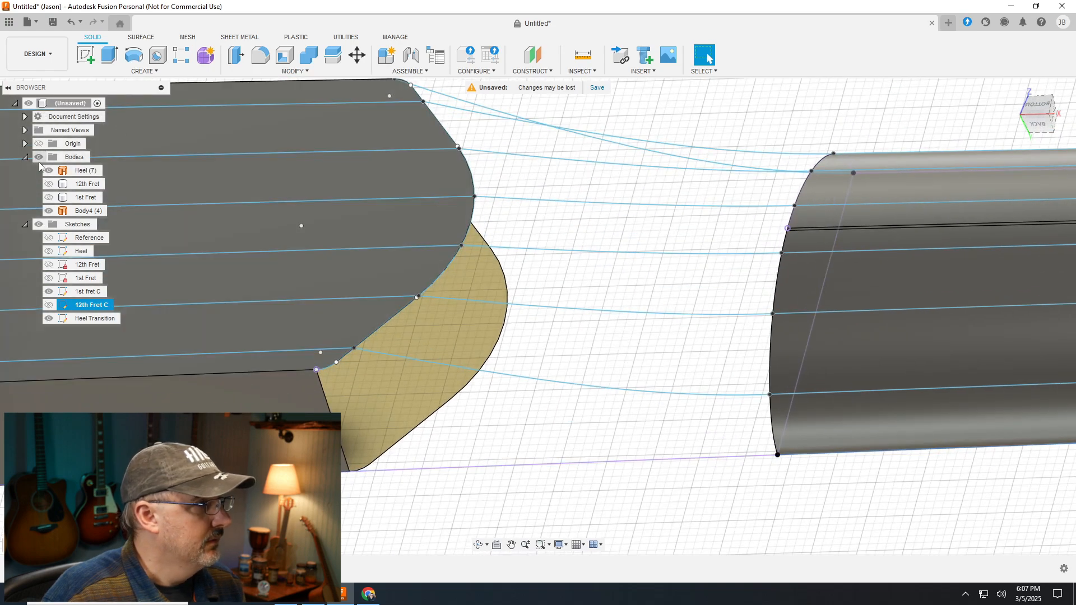
click(49, 210)
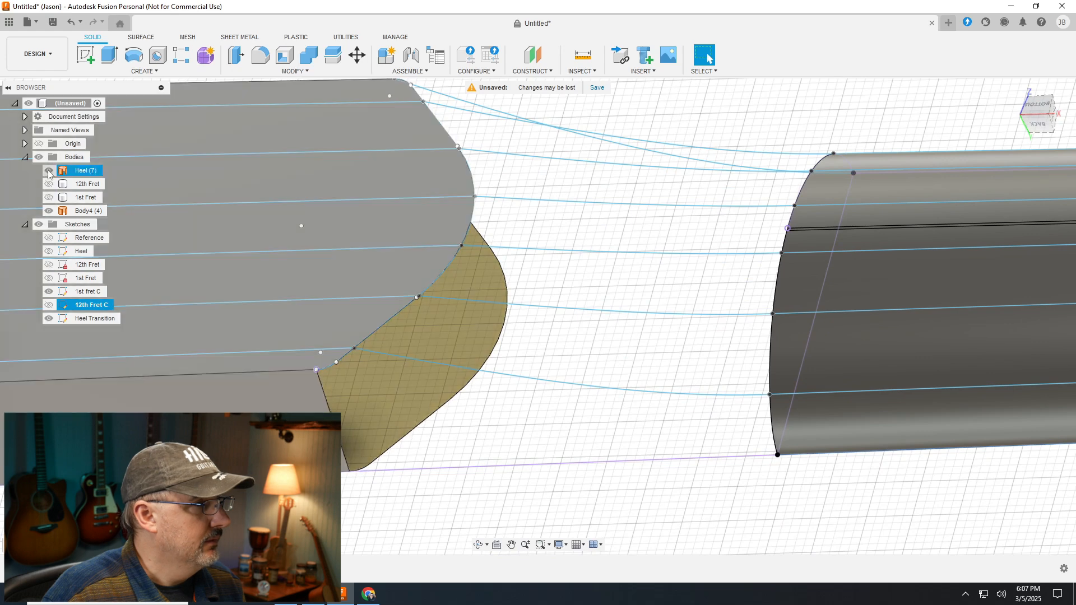
click(49, 211)
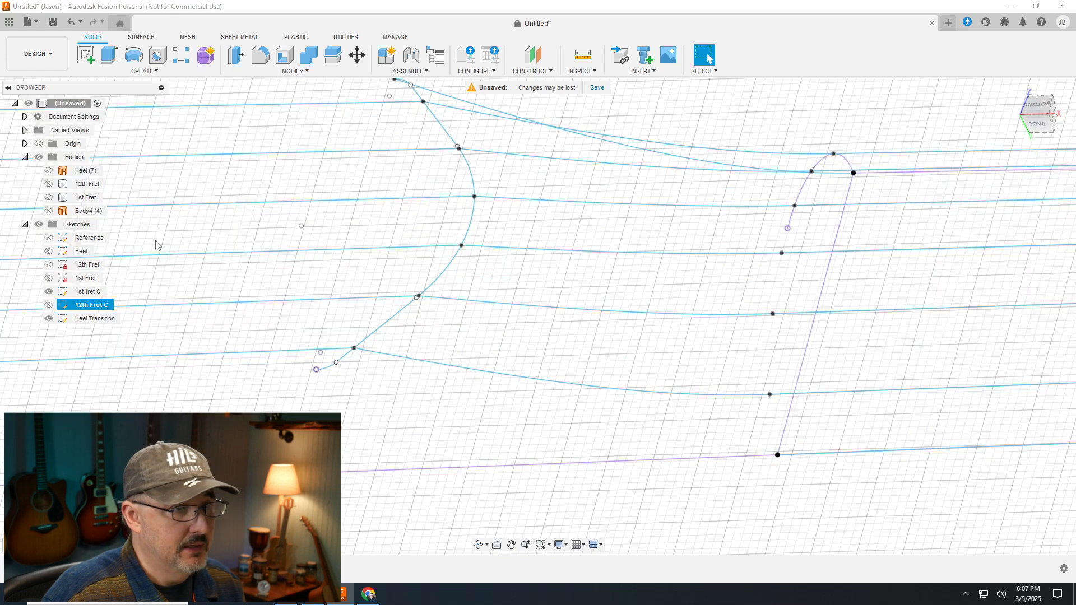
click(49, 305)
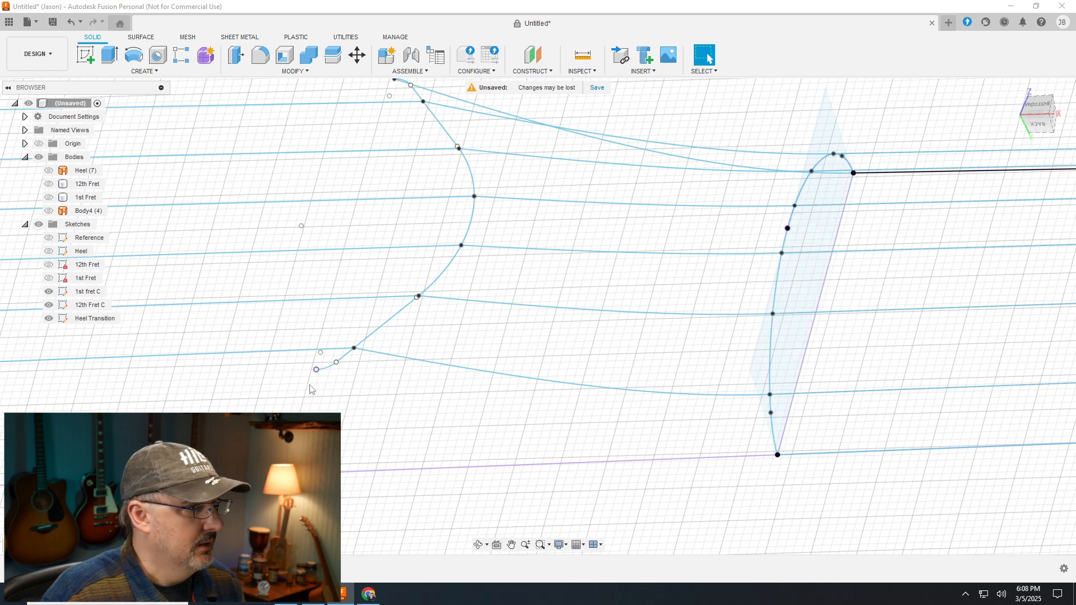
Delete the stray Heel Transition sketch points at the front end point of the heel profile curve
scroll(304, 391, up, 5)
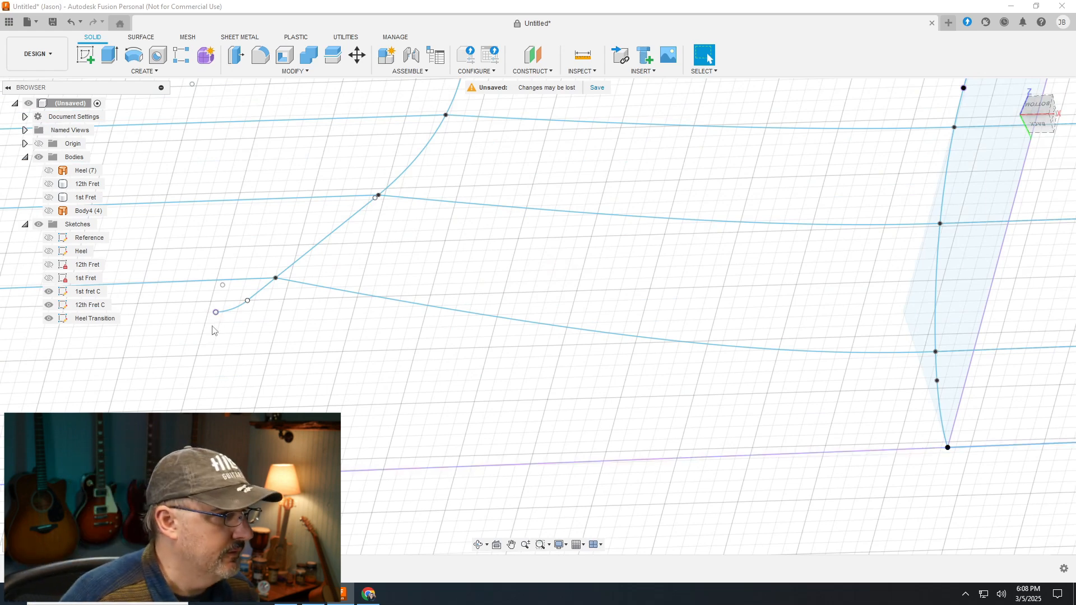
drag(193, 297, 223, 336)
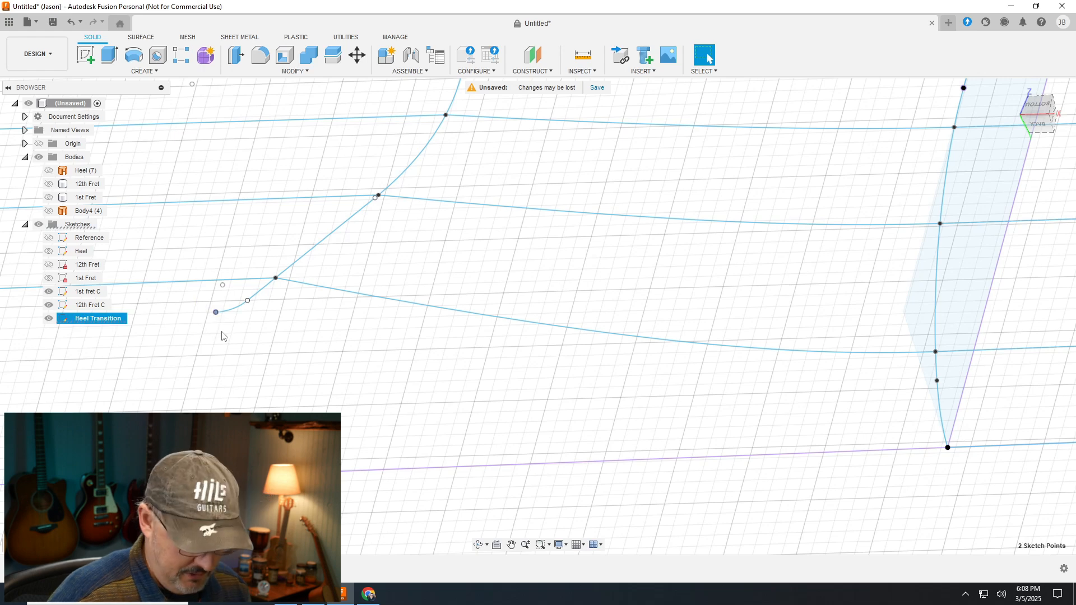
key(Escape)
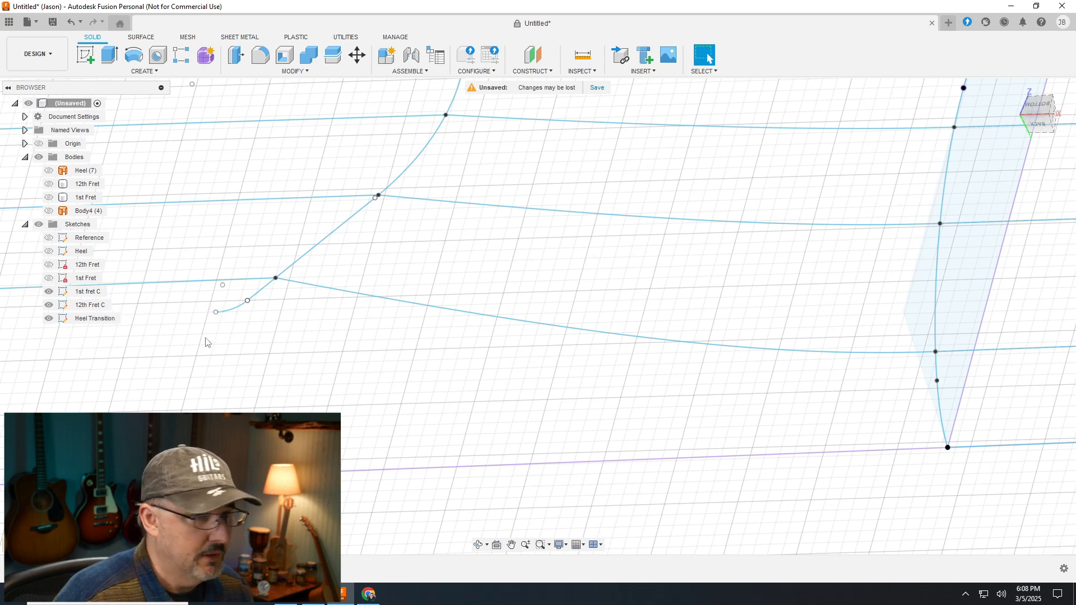
scroll(212, 336, up, 2)
drag(214, 291, 239, 331)
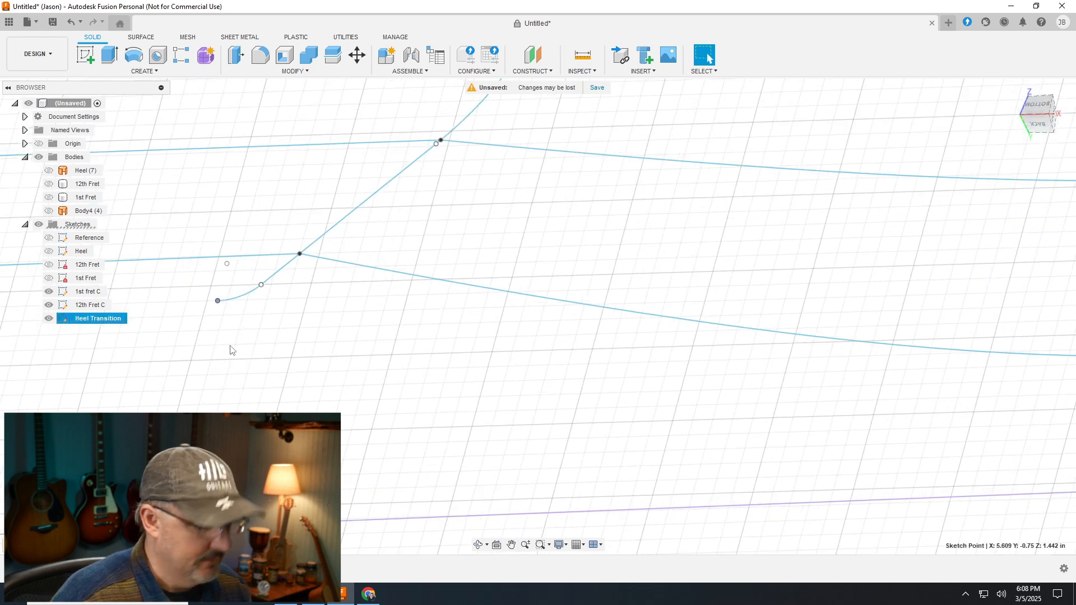
key(Escape)
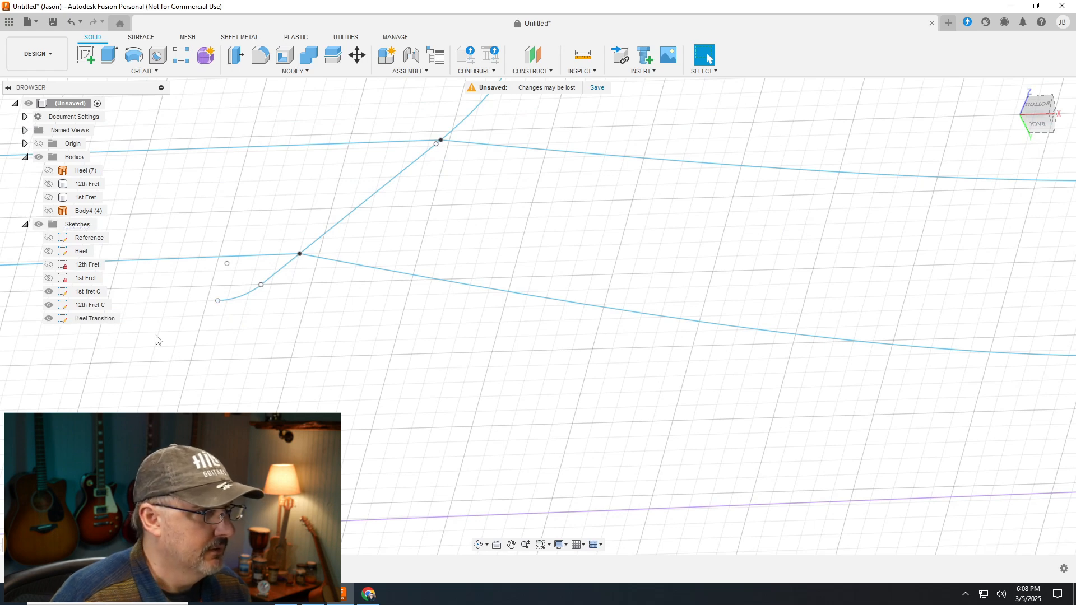
Try deleting the overlapping sketch points at the 12th fret profile's front end point, and undo the deletion
scroll(146, 331, down, 2)
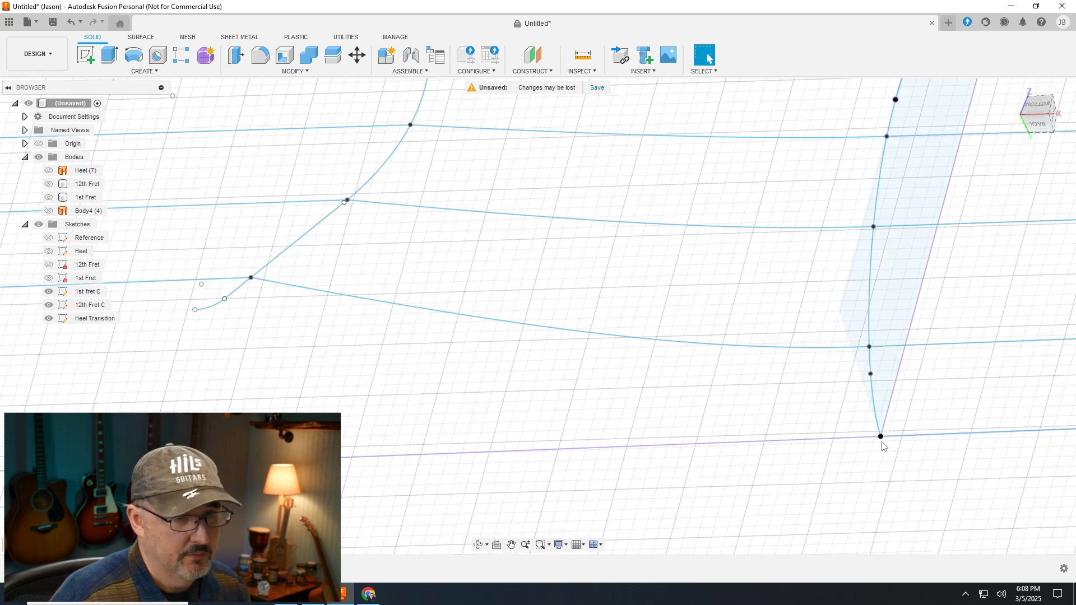
drag(868, 480, 896, 426)
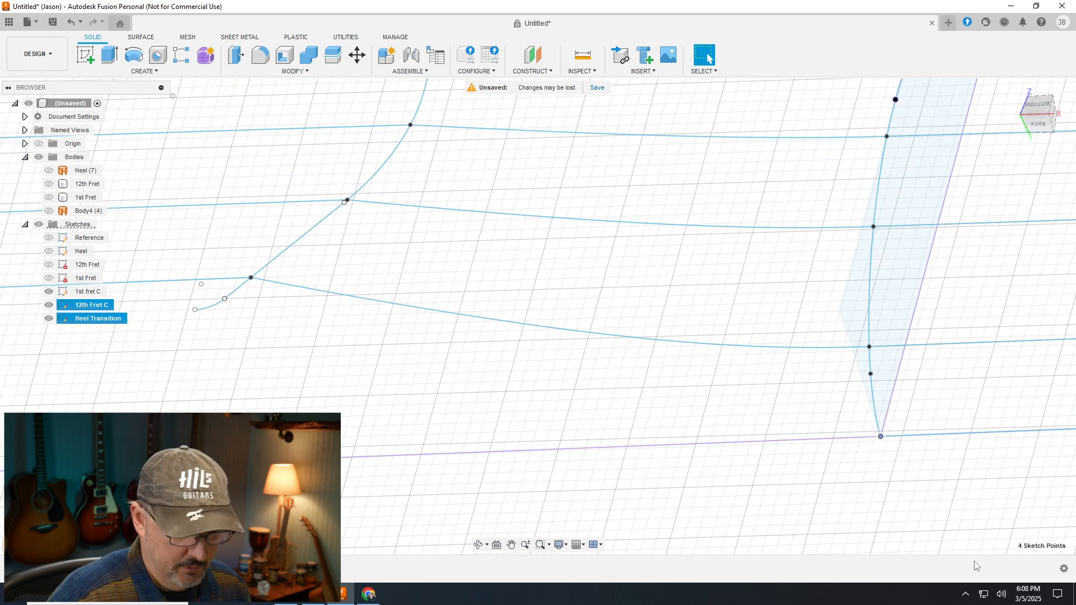
key(Delete)
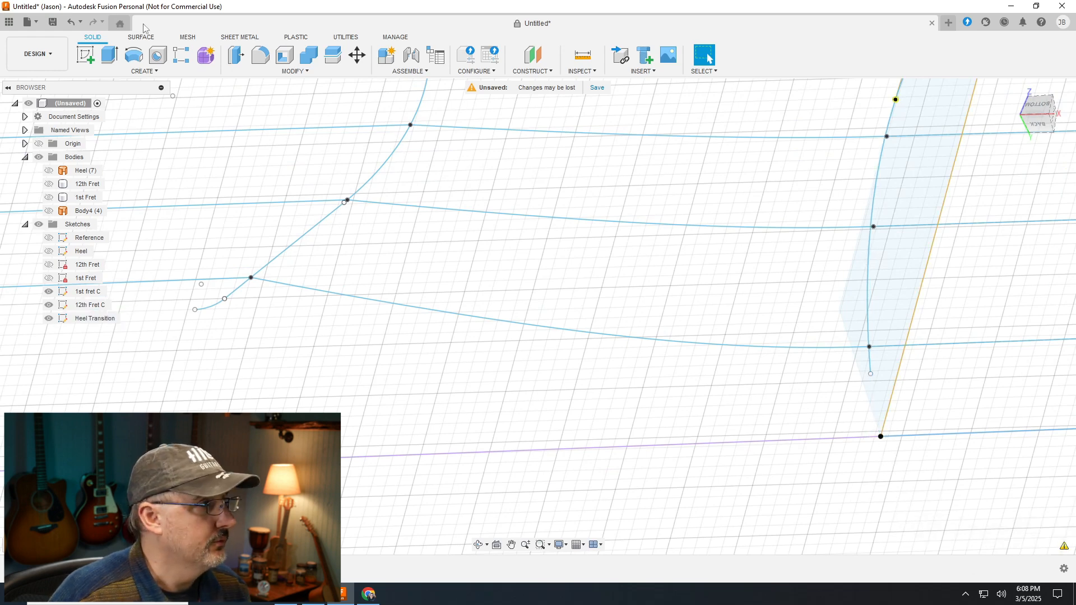
click(71, 21)
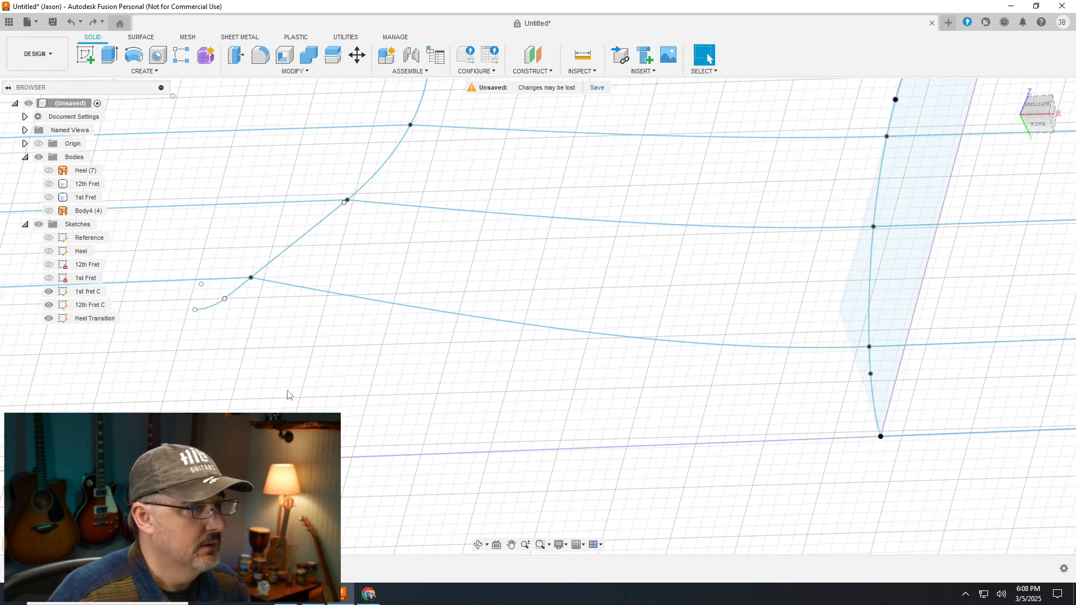
Edit the Heel Transition sketch and draw a fit point spline from the heel profile's front end point to the 12th fret profile's front end point
scroll(273, 386, down, 2)
scroll(272, 387, up, 2)
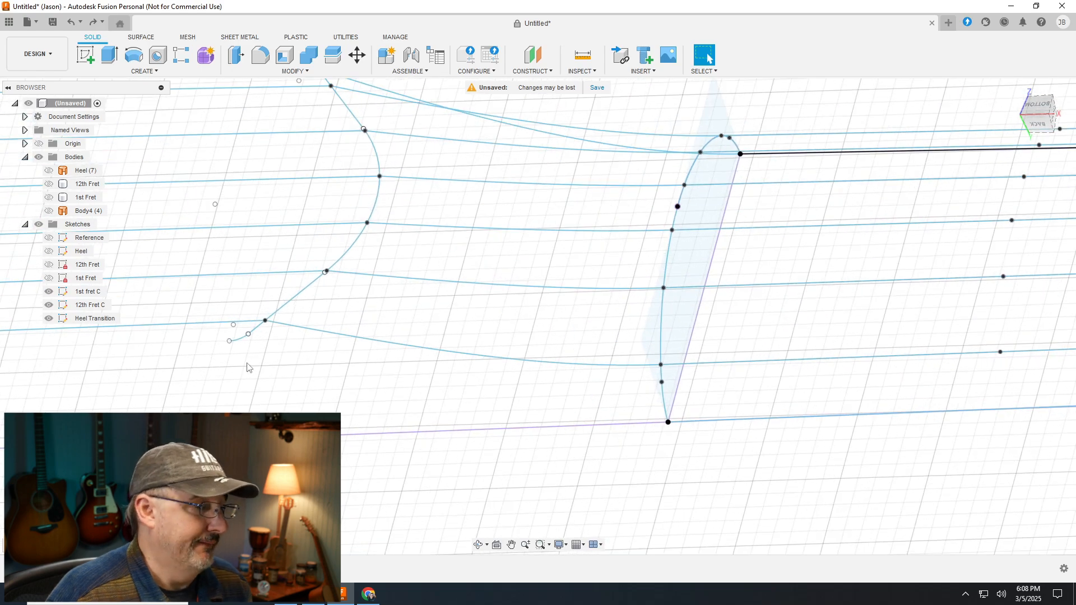
scroll(247, 367, up, 1)
scroll(283, 368, up, 1)
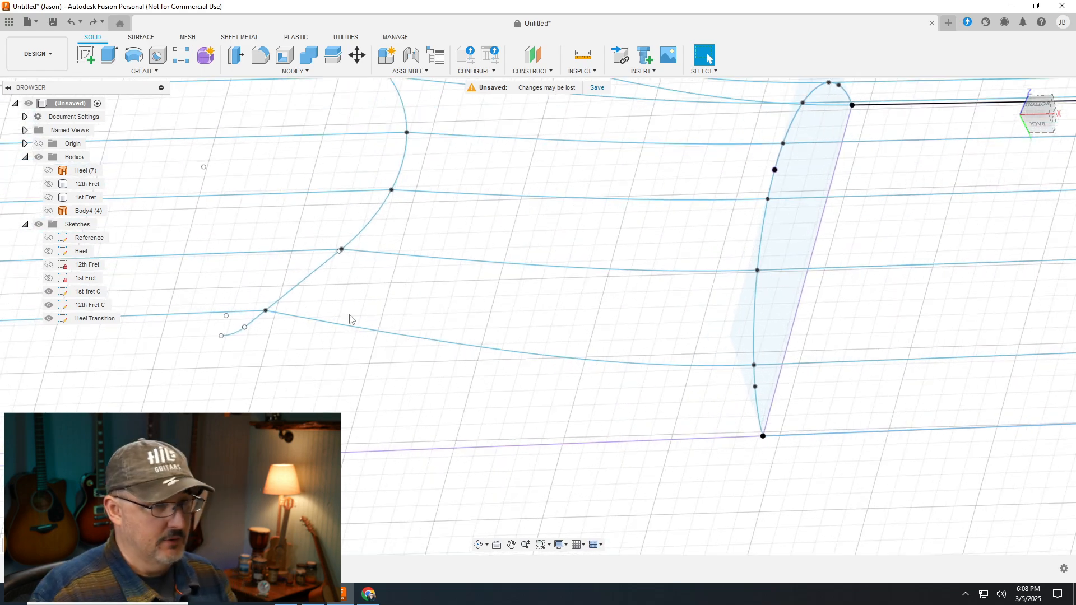
click(805, 435)
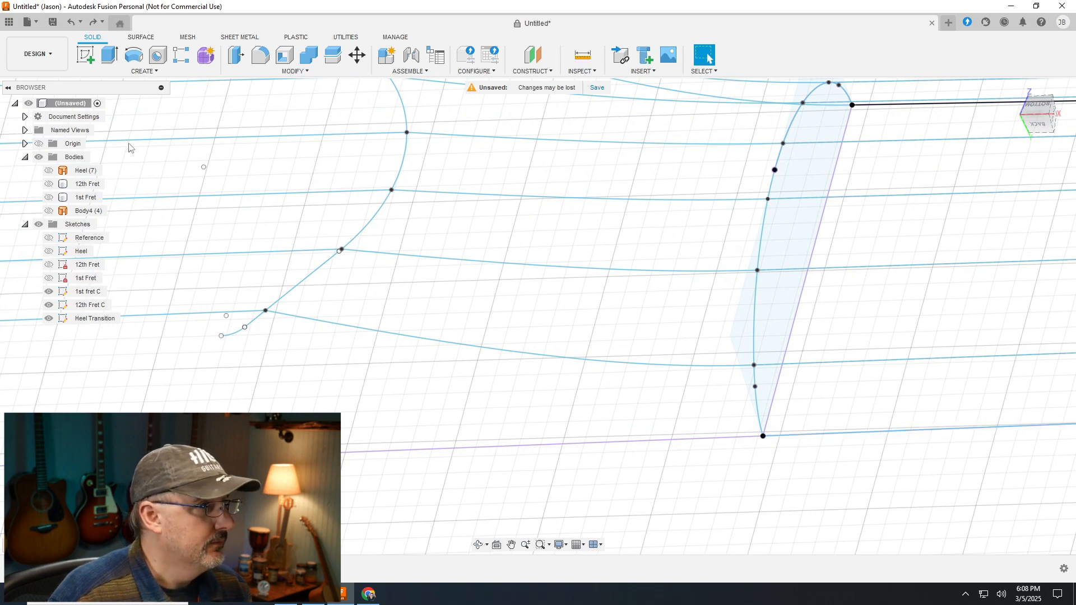
right_click(87, 320)
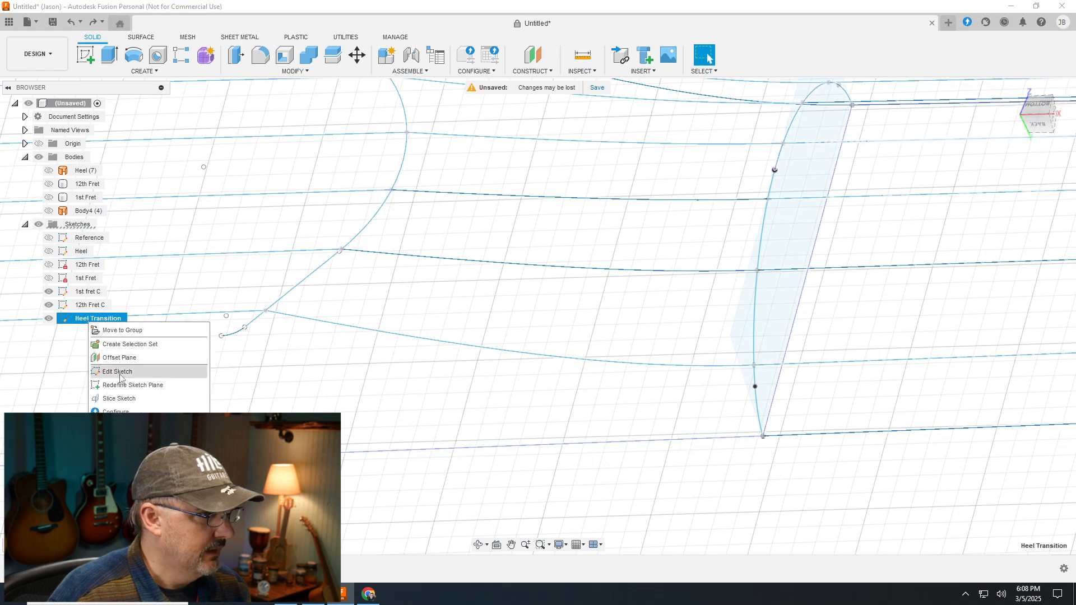
click(115, 372)
drag(1039, 116, 1027, 76)
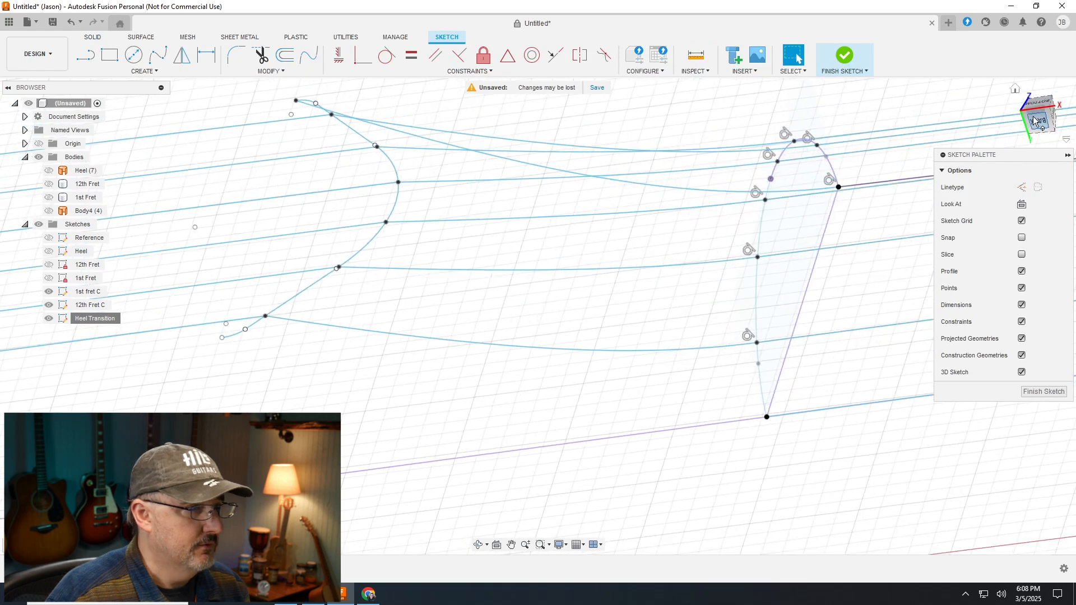
click(156, 56)
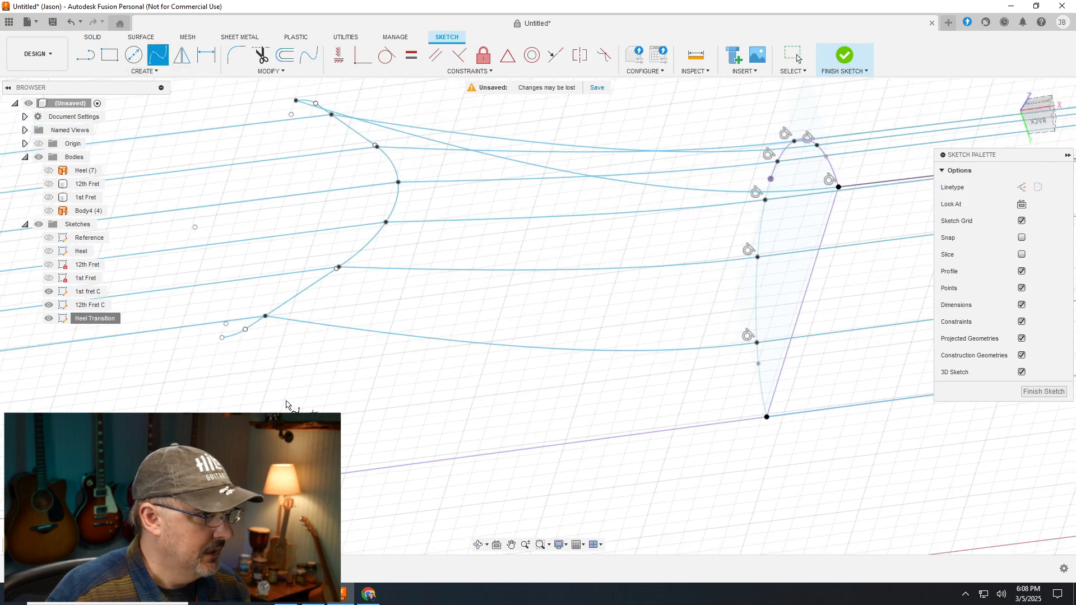
click(222, 338)
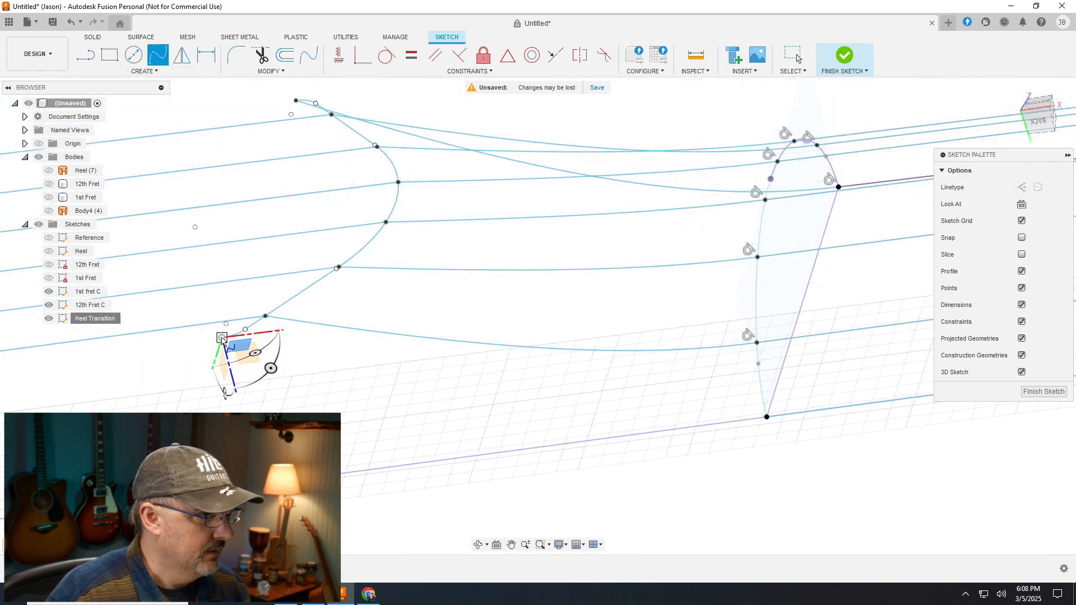
click(771, 422)
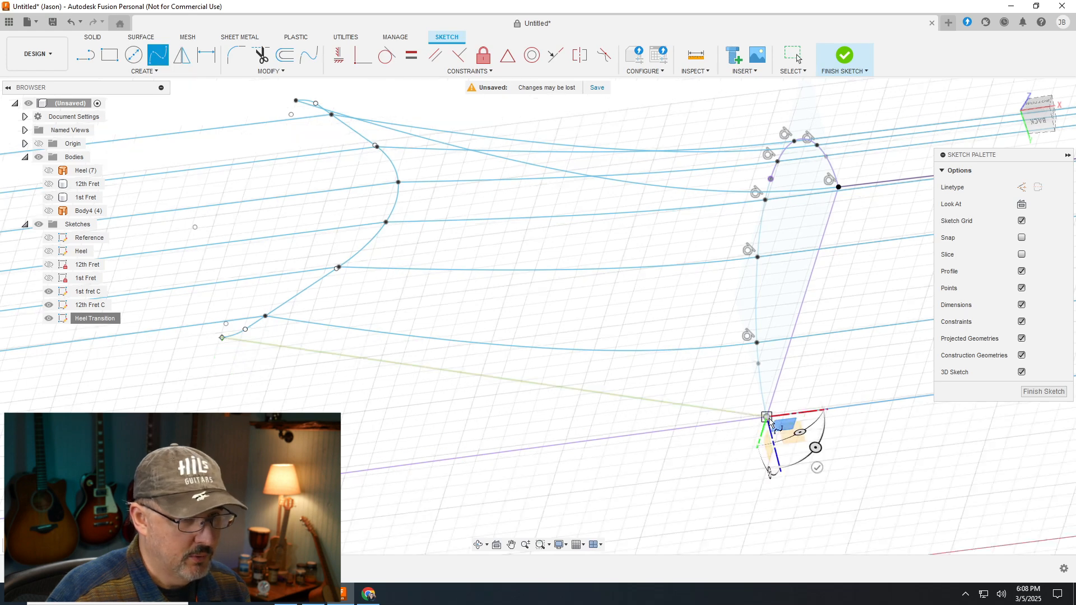
key(Escape)
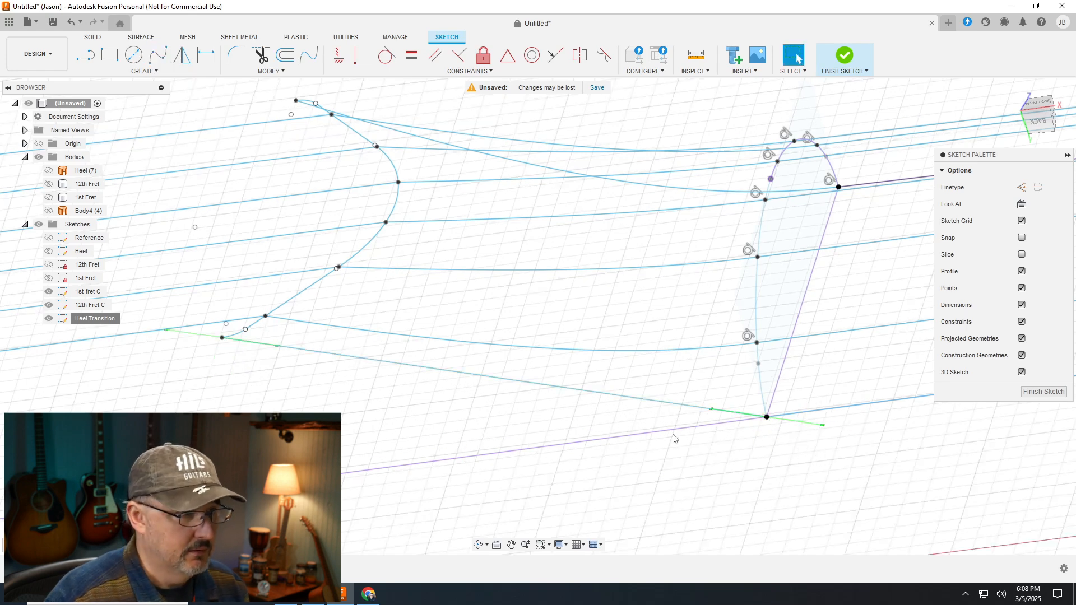
Apply a tangent constraint between the new corner spline and the neck's front edge line
scroll(414, 418, down, 3)
scroll(888, 396, down, 2)
scroll(887, 411, up, 4)
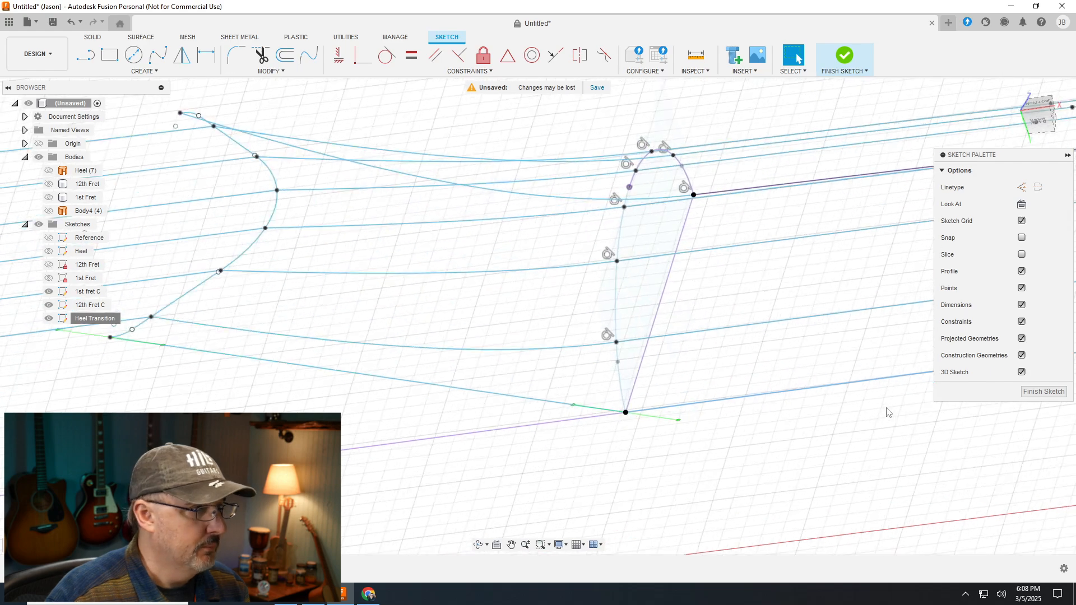
click(386, 57)
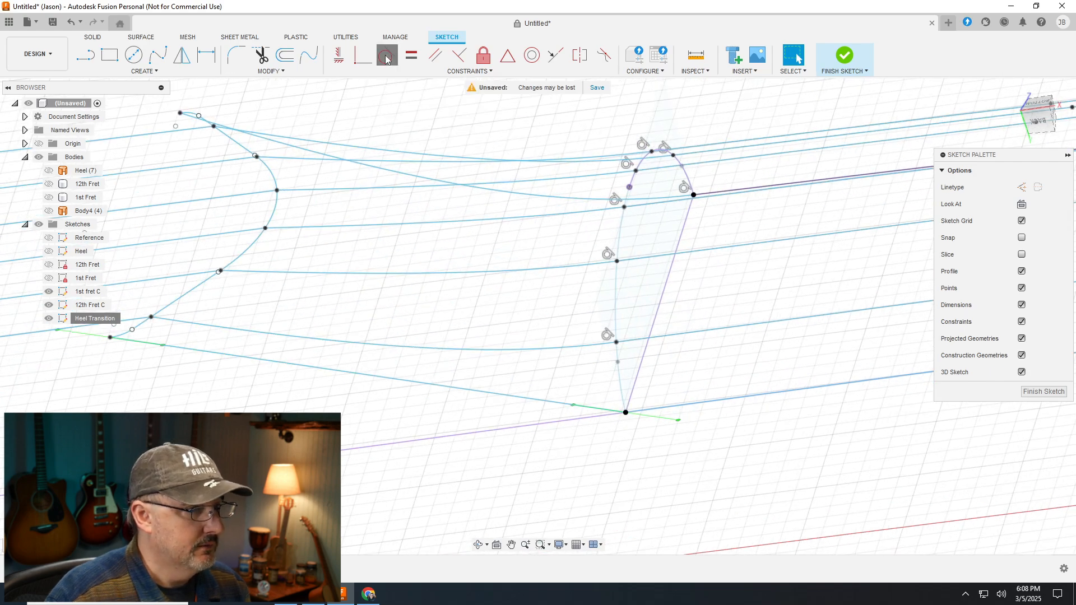
click(401, 385)
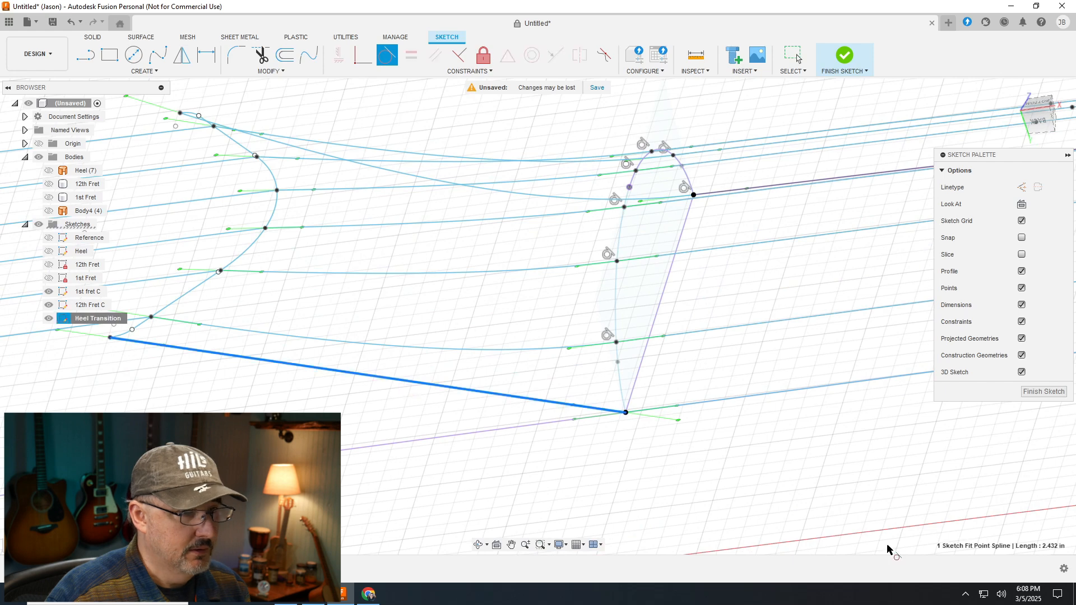
click(769, 398)
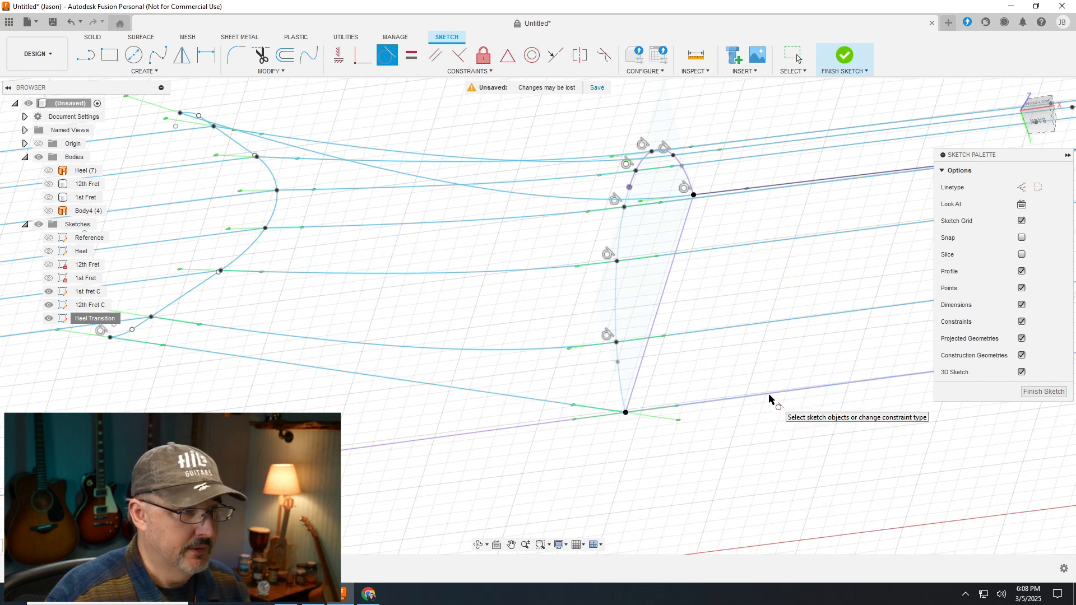
Add another tangent constraint between the neck's front edge line and the corner spline, at their shared 12th fret end point
scroll(892, 416, down, 3)
scroll(757, 415, up, 2)
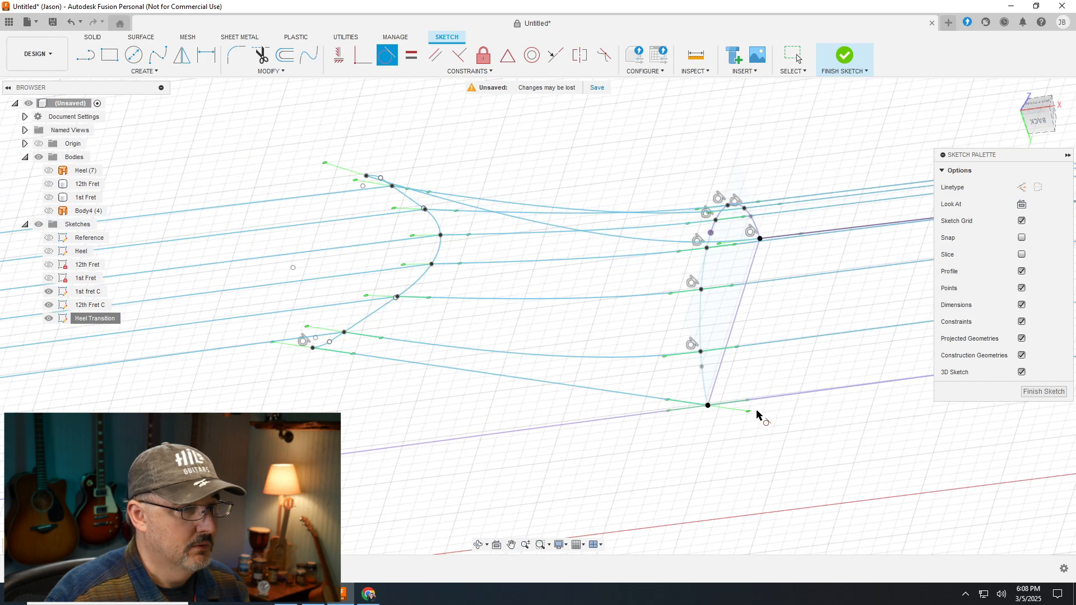
scroll(659, 402, up, 3)
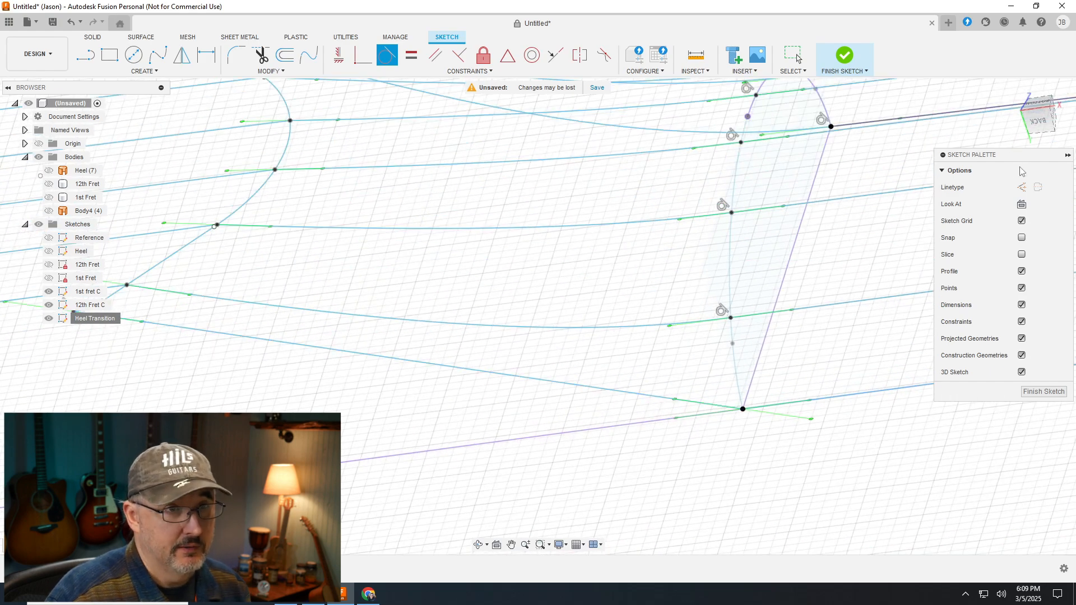
drag(1022, 160, 981, 152)
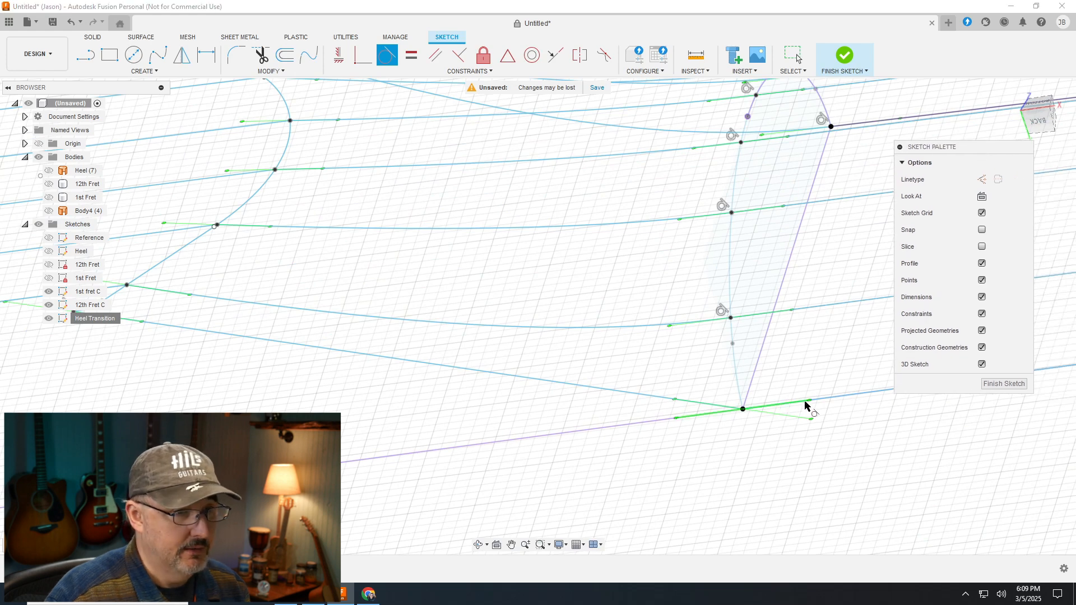
click(842, 396)
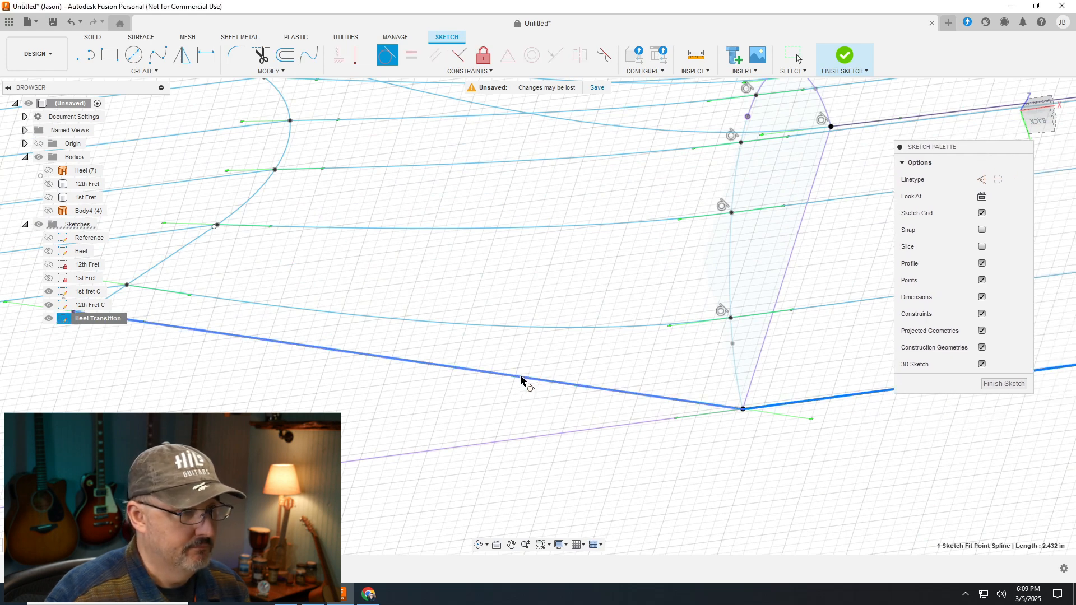
key(Escape)
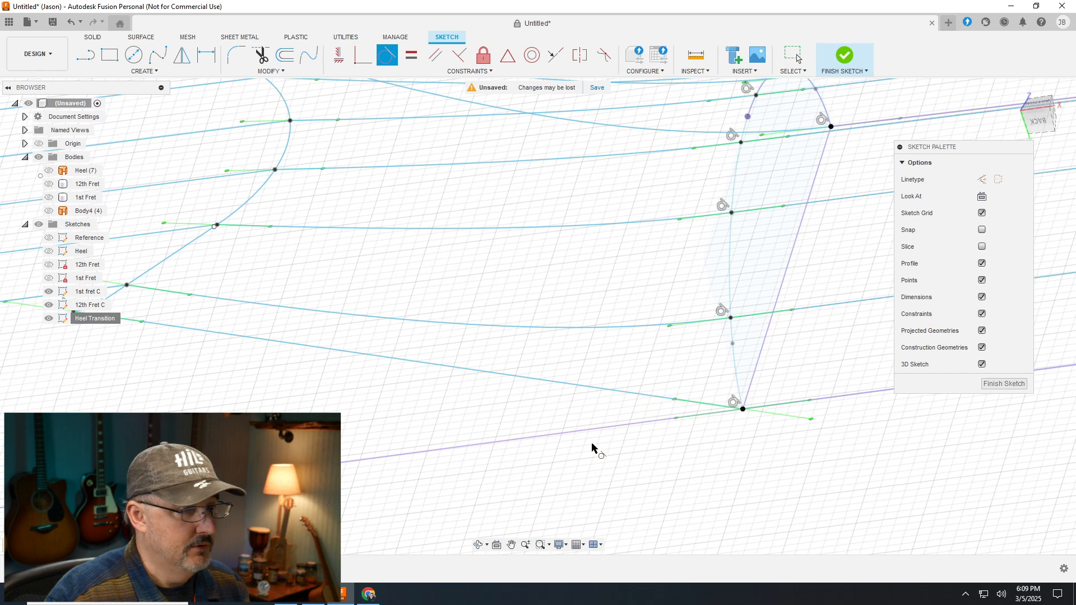
Check the corner spline's tangent constraints at the heel and neck ends, and finish the Heel Transition sketch
scroll(710, 451, up, 2)
scroll(770, 462, down, 5)
scroll(437, 371, up, 2)
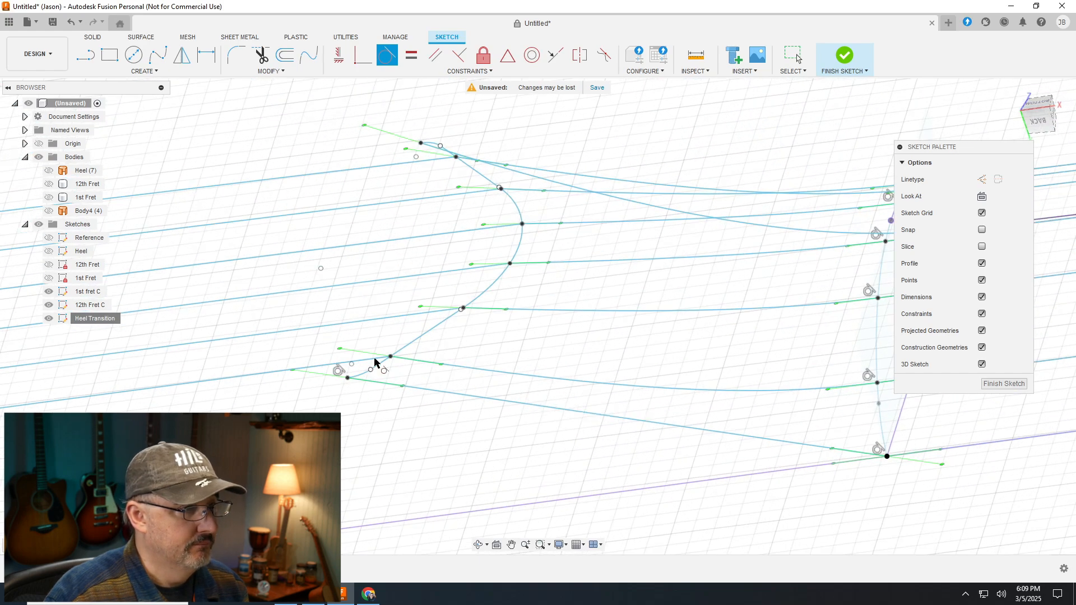
scroll(552, 401, down, 1)
scroll(548, 409, up, 2)
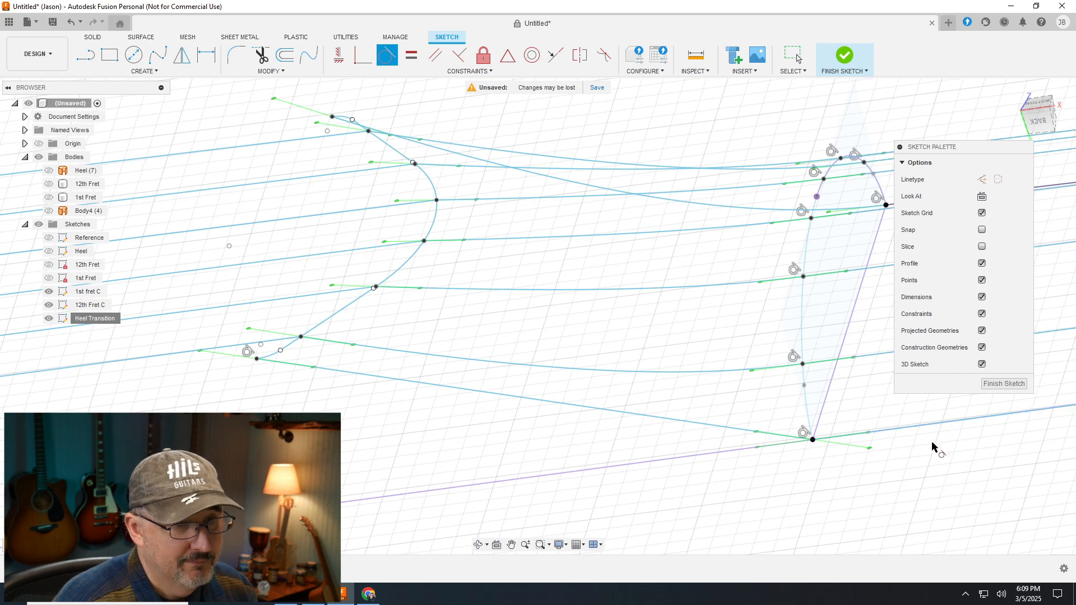
click(1002, 385)
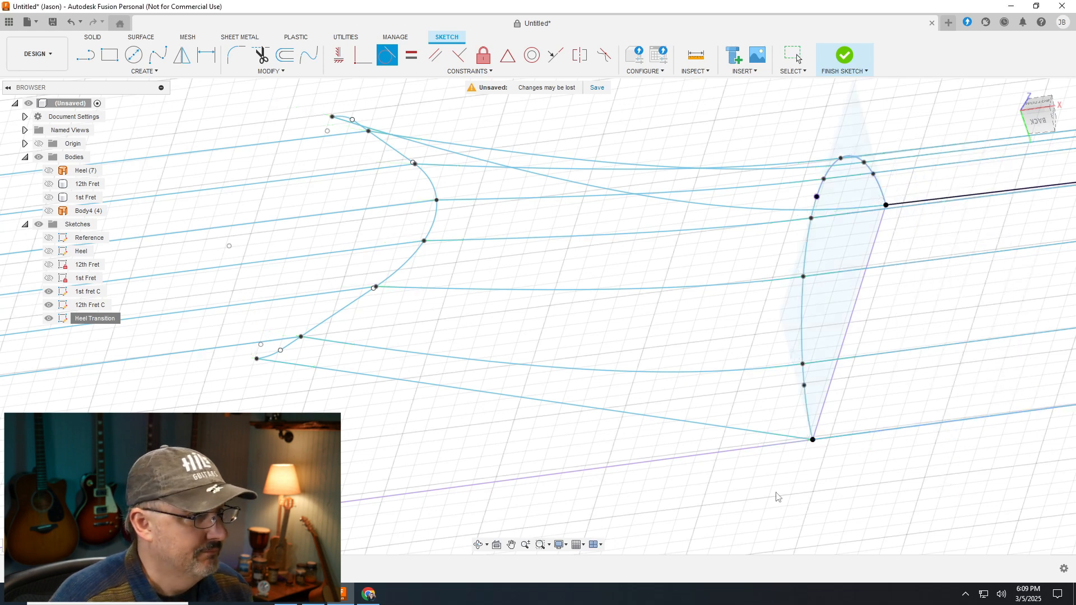
Delete the front corner spline joining the heel profile's and the 12th fret profile's front end points
click(659, 421)
key(Delete)
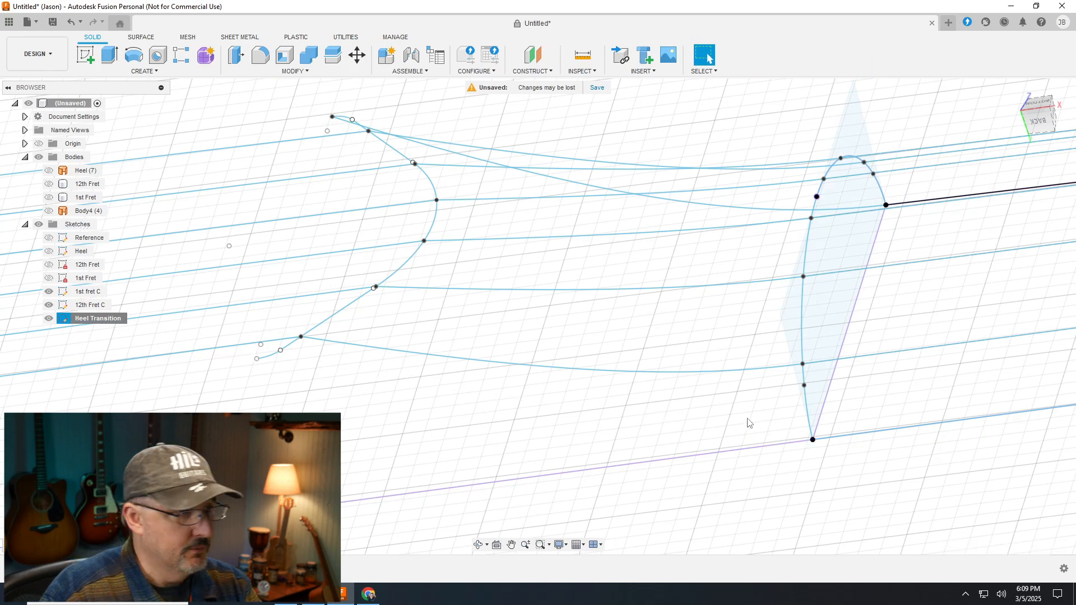
Examine the front end points of the heel arc and 12th fret profile, and the curves and lines meeting there
click(808, 432)
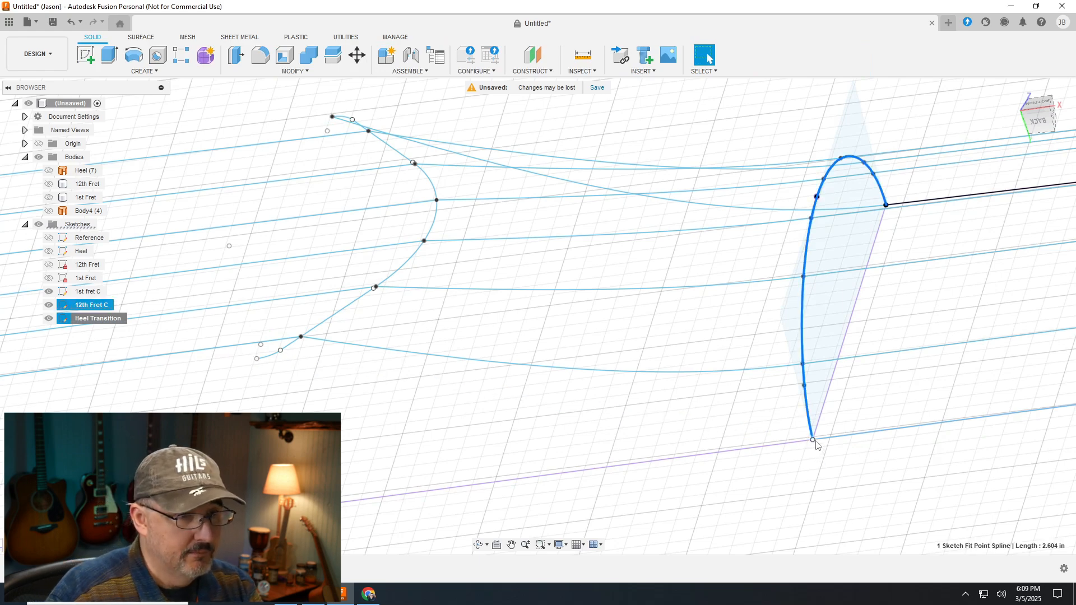
scroll(829, 453, up, 5)
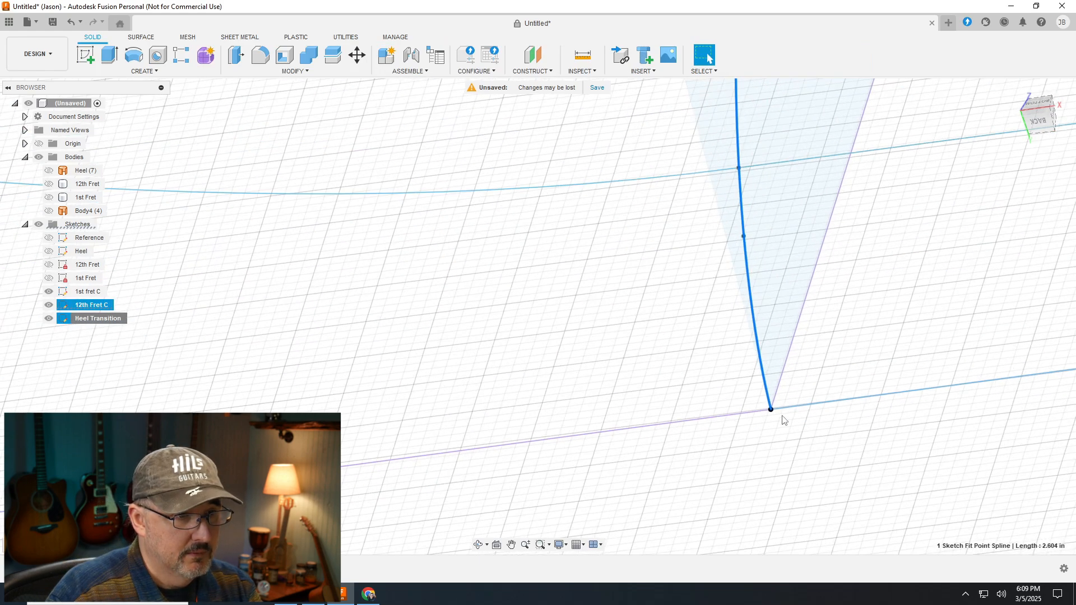
scroll(777, 415, down, 5)
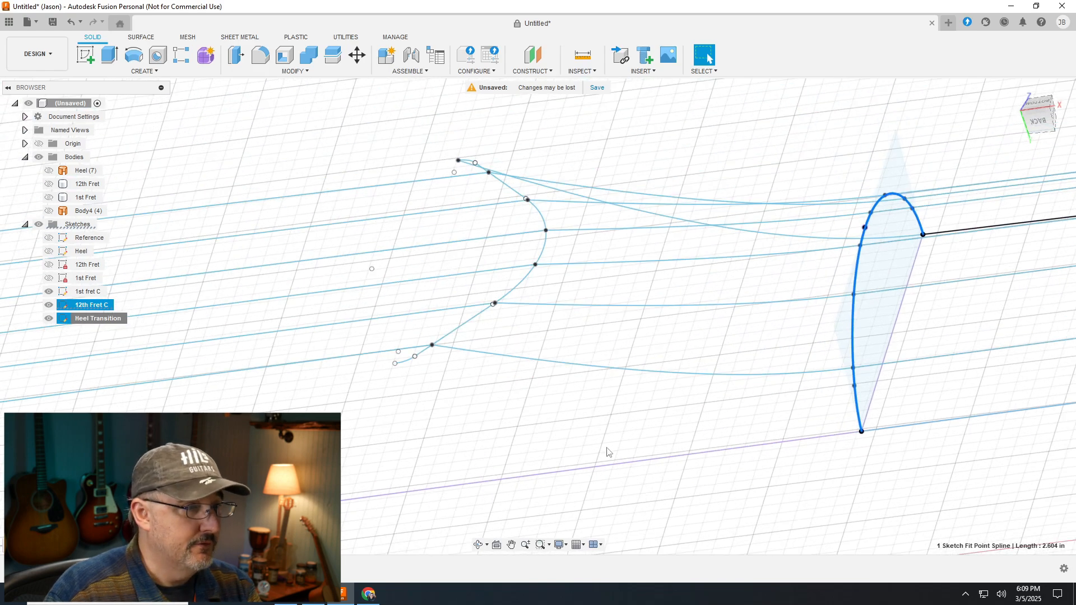
scroll(507, 455, down, 1)
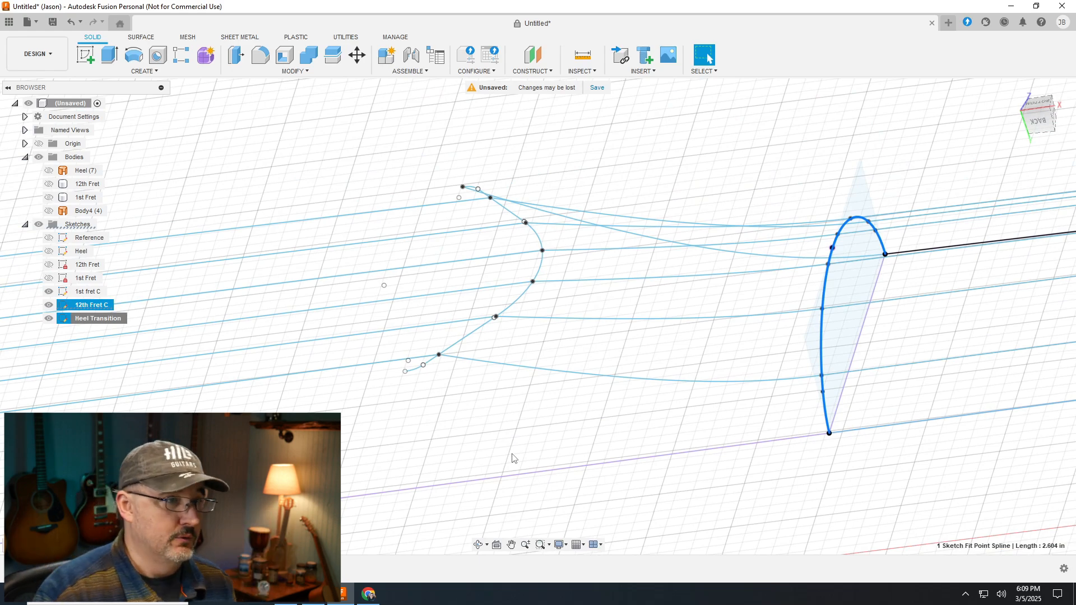
scroll(561, 413, up, 3)
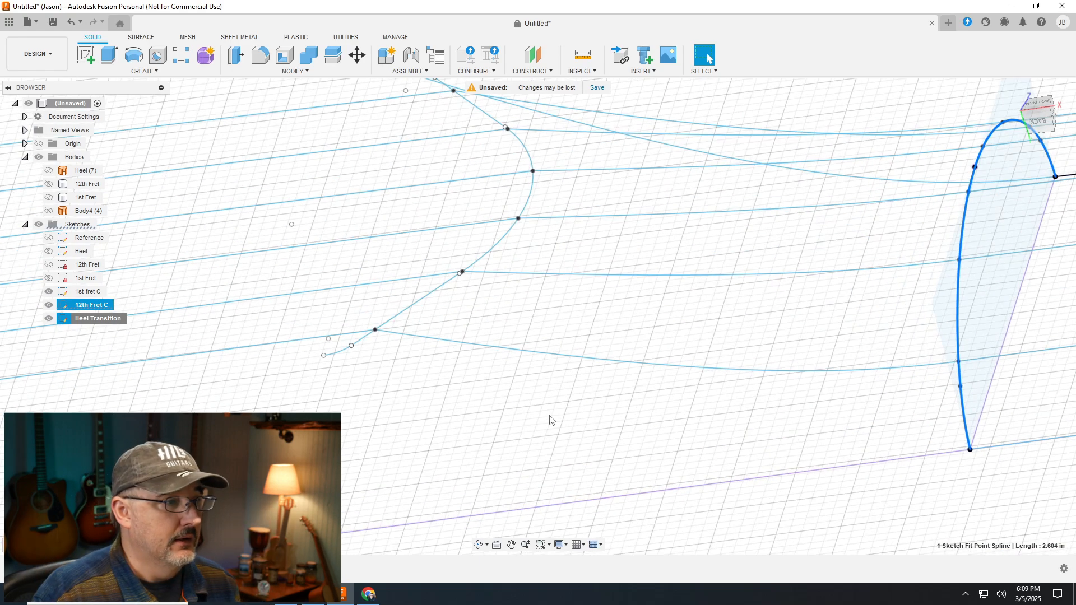
scroll(329, 360, down, 2)
scroll(639, 409, up, 1)
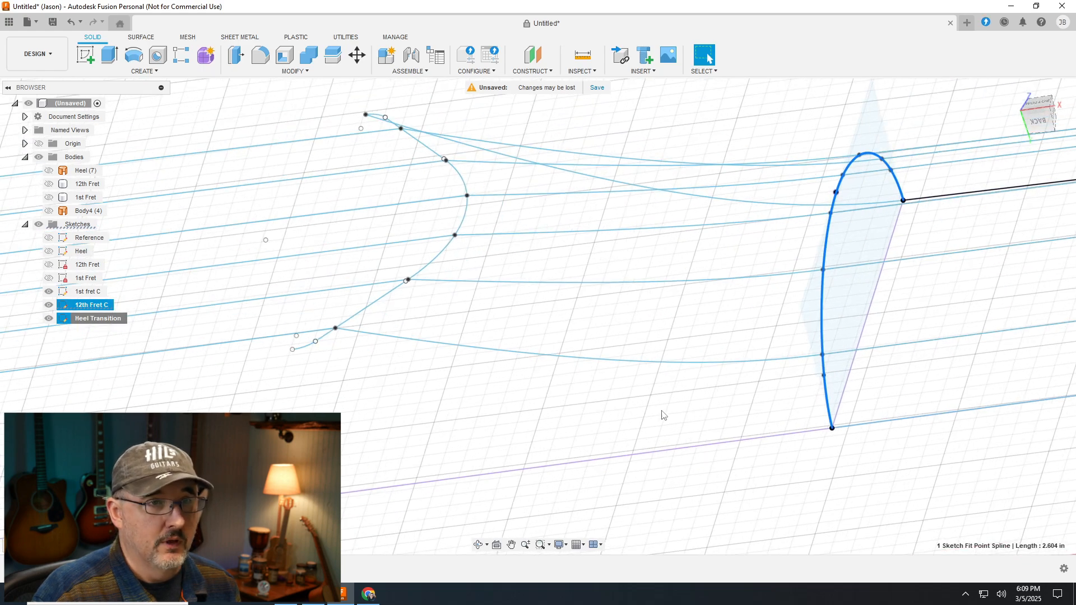
drag(1032, 109, 1038, 115)
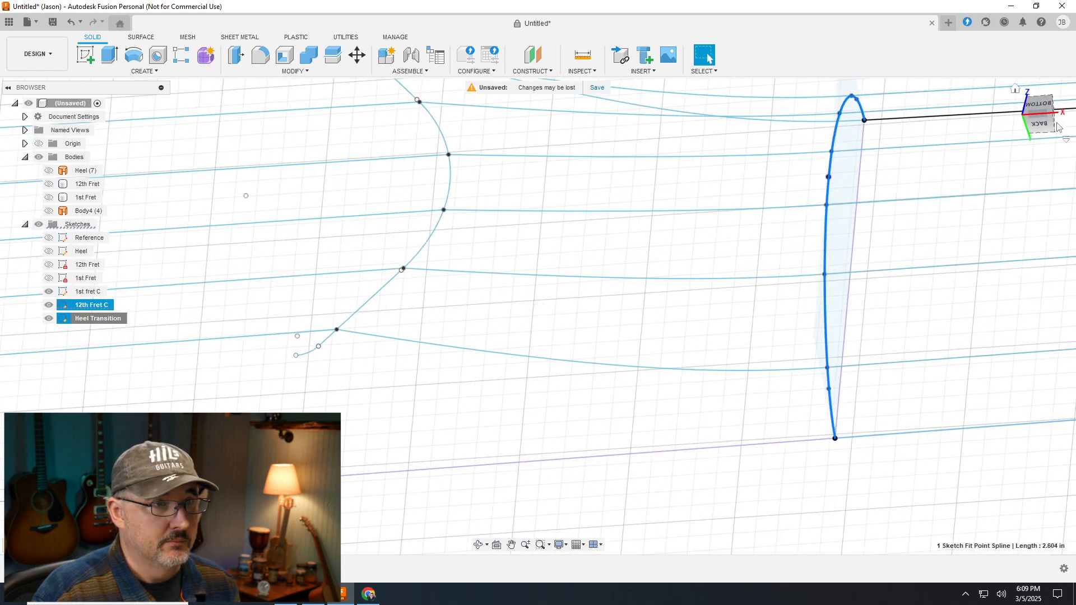
click(534, 427)
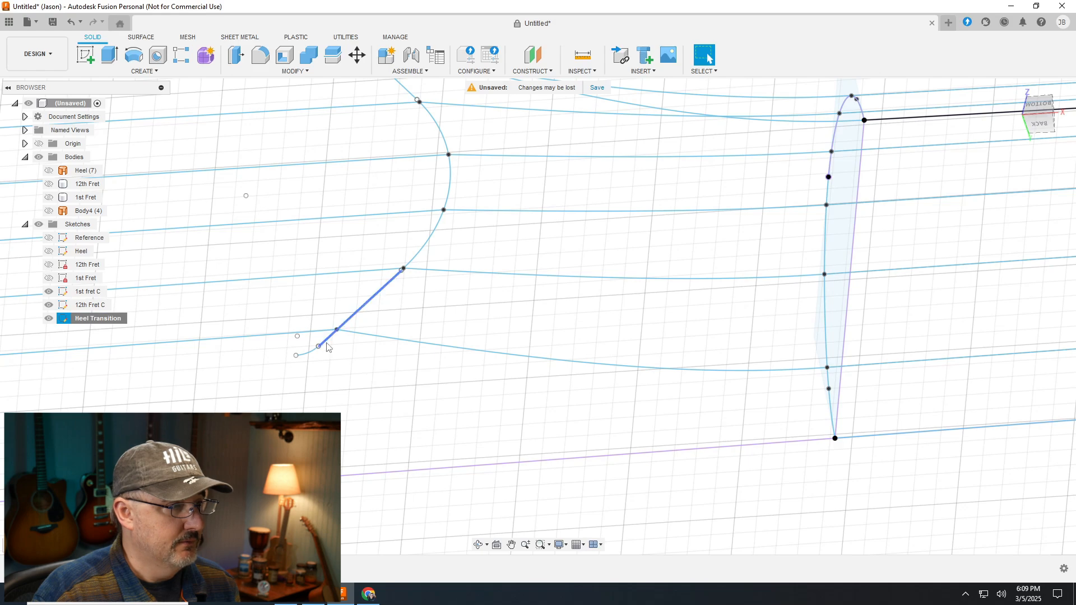
scroll(304, 363, up, 6)
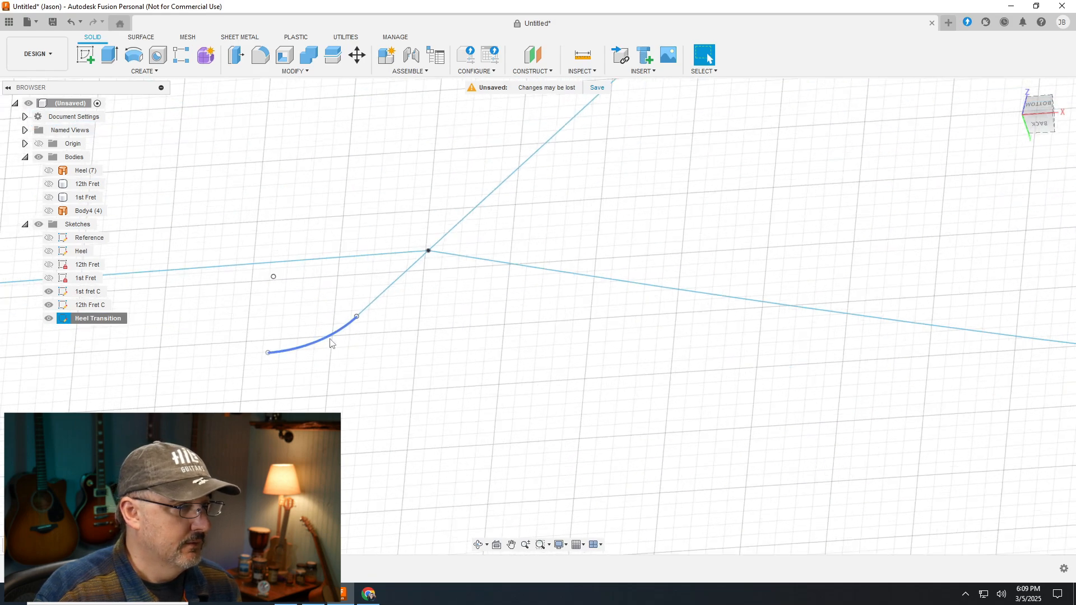
scroll(426, 359, down, 4)
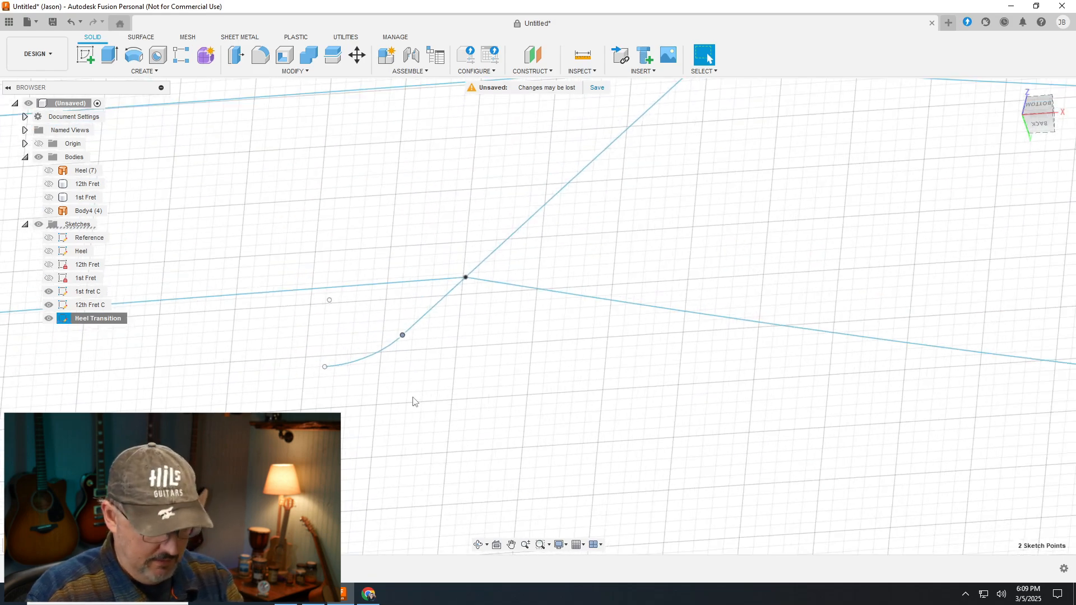
click(413, 401)
drag(312, 373, 363, 401)
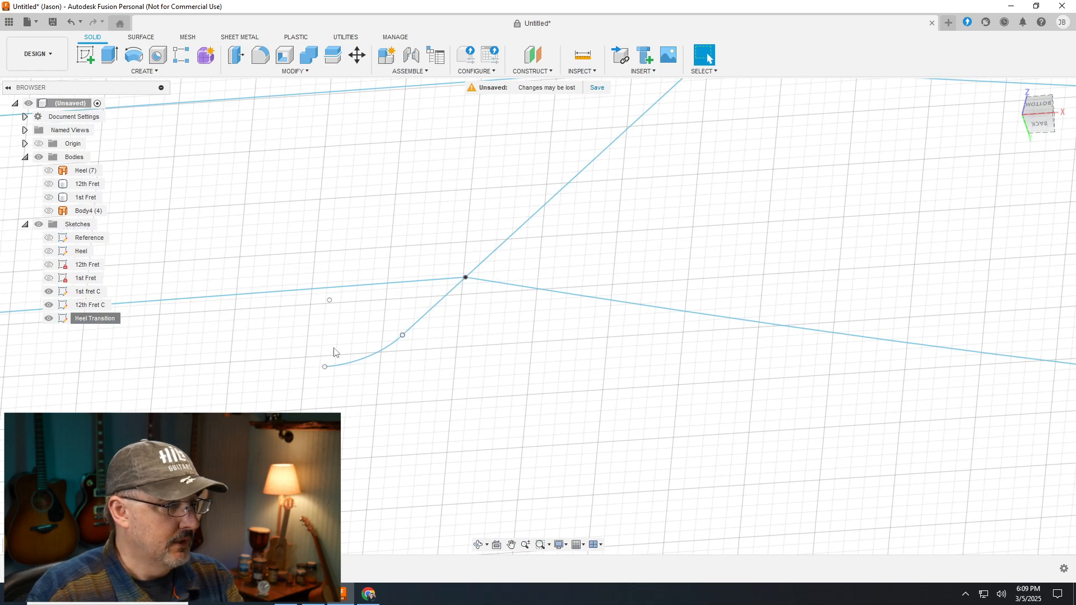
mouse_move(336, 387)
shift+middle_down()
mouse_move(257, 372)
mouse_move(370, 367)
shift+middle_up()
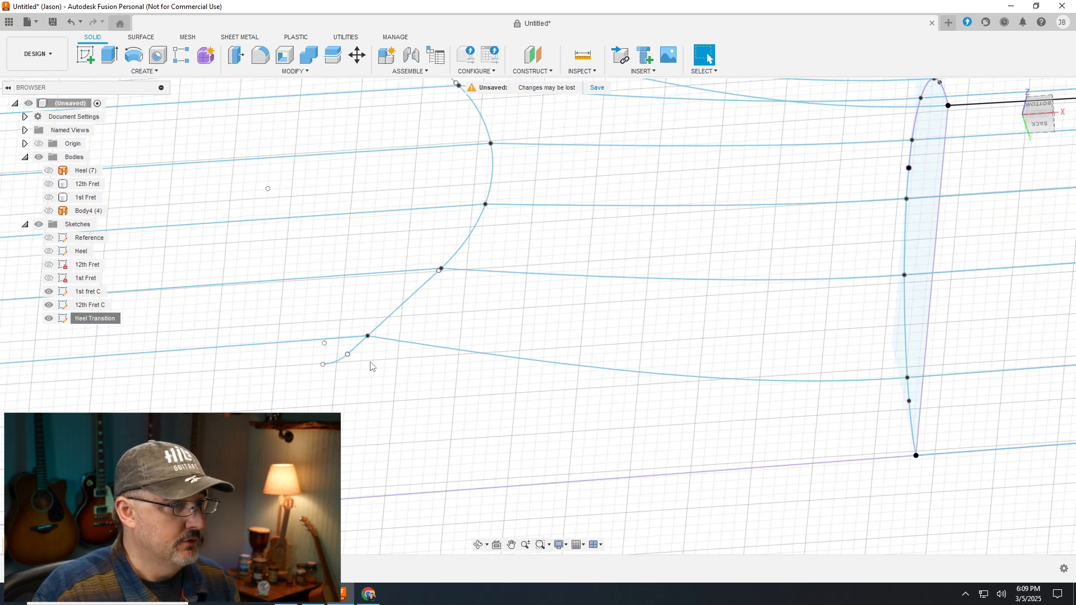
shift+middle_drag(510, 335, 486, 318)
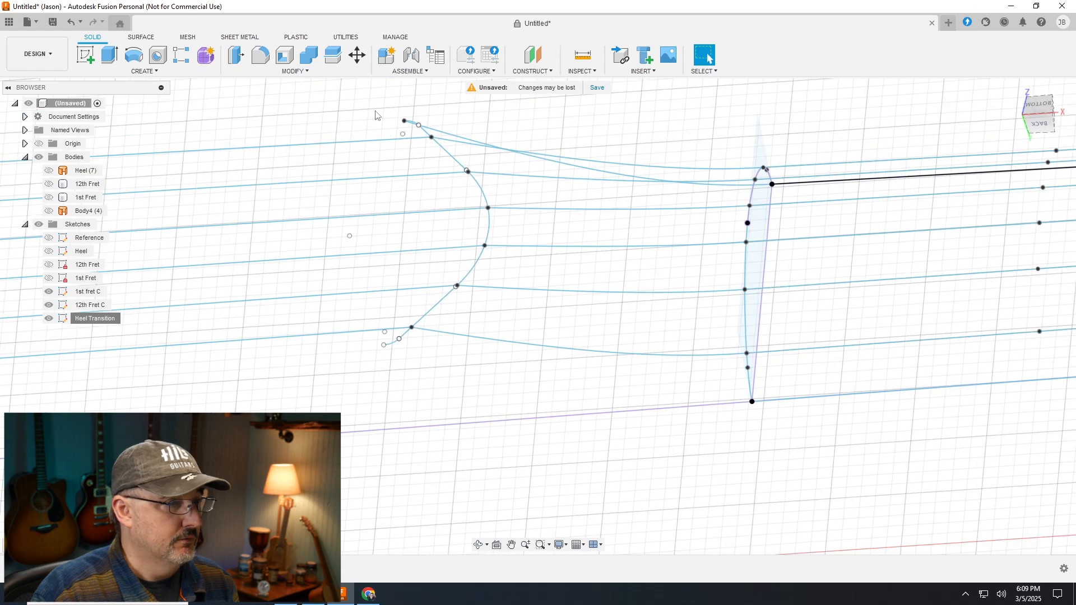
scroll(369, 335, up, 1)
scroll(840, 434, up, 3)
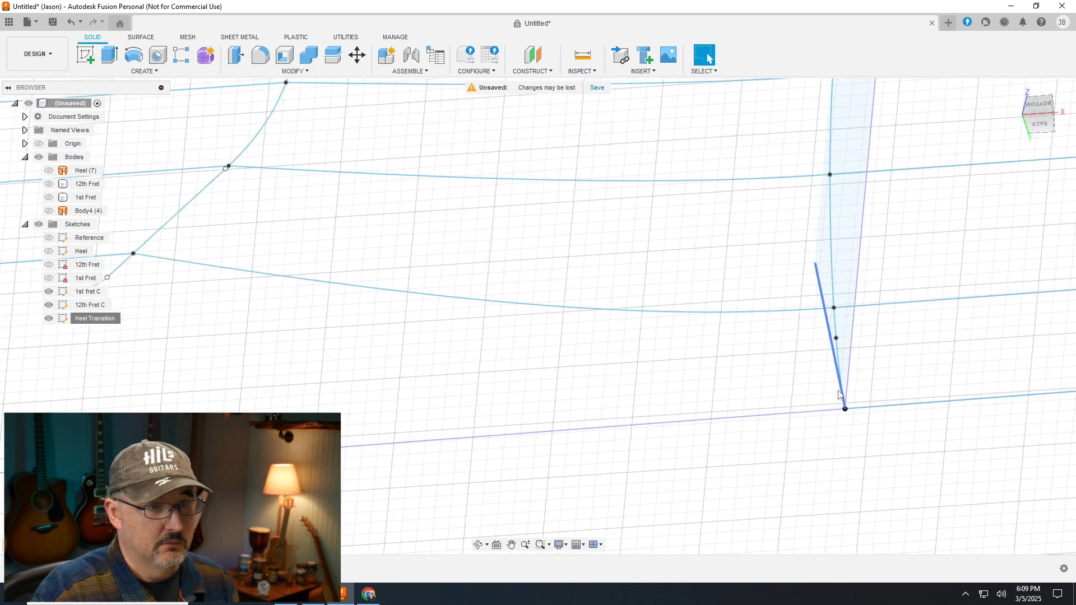
scroll(842, 397, up, 2)
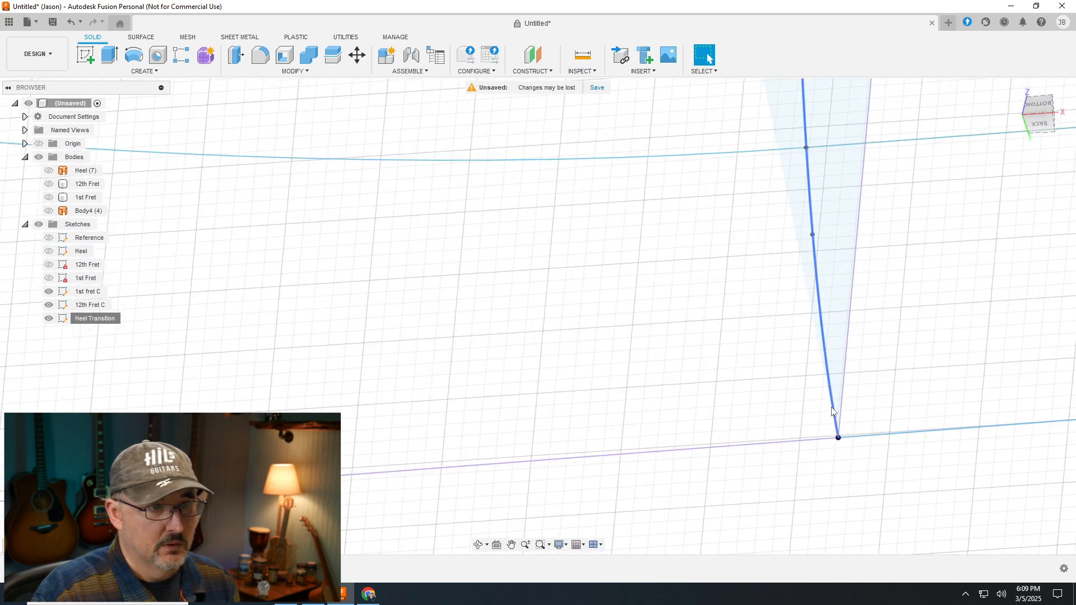
scroll(734, 370, down, 3)
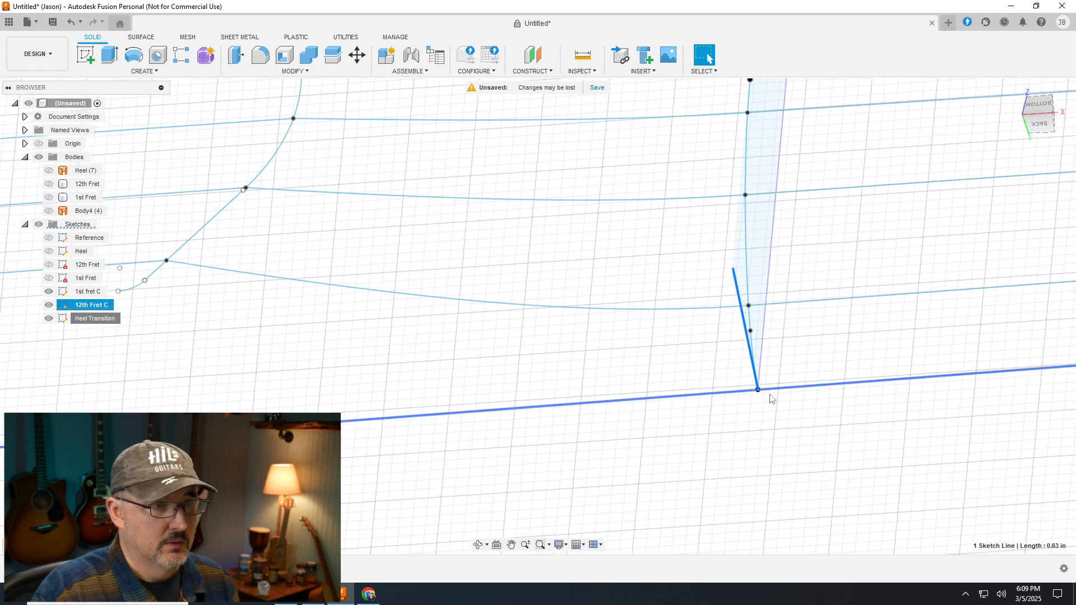
scroll(547, 360, down, 4)
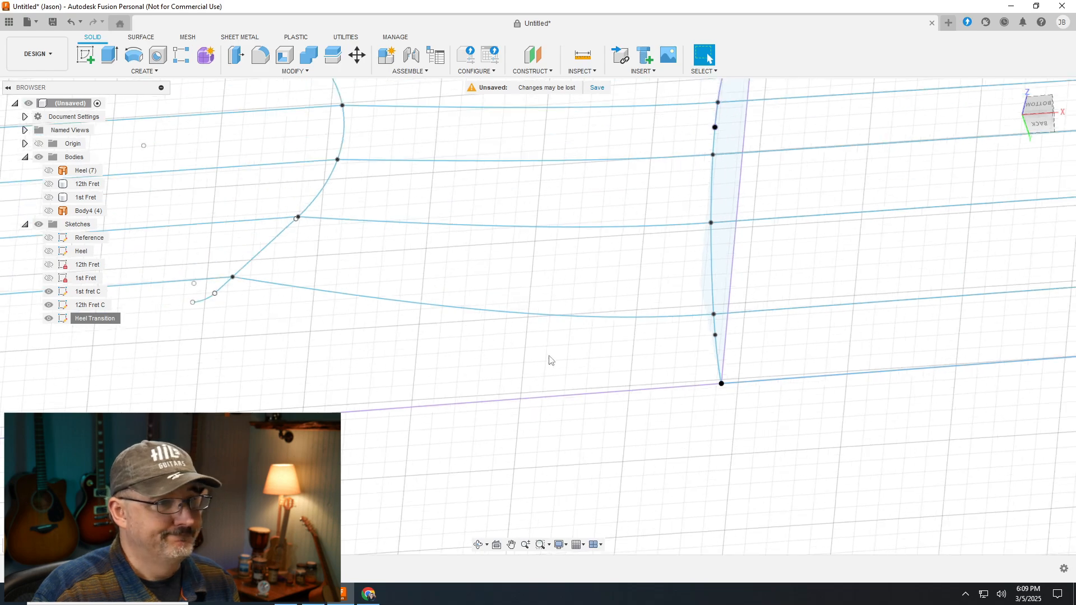
scroll(281, 348, down, 3)
scroll(281, 346, up, 6)
scroll(279, 349, up, 1)
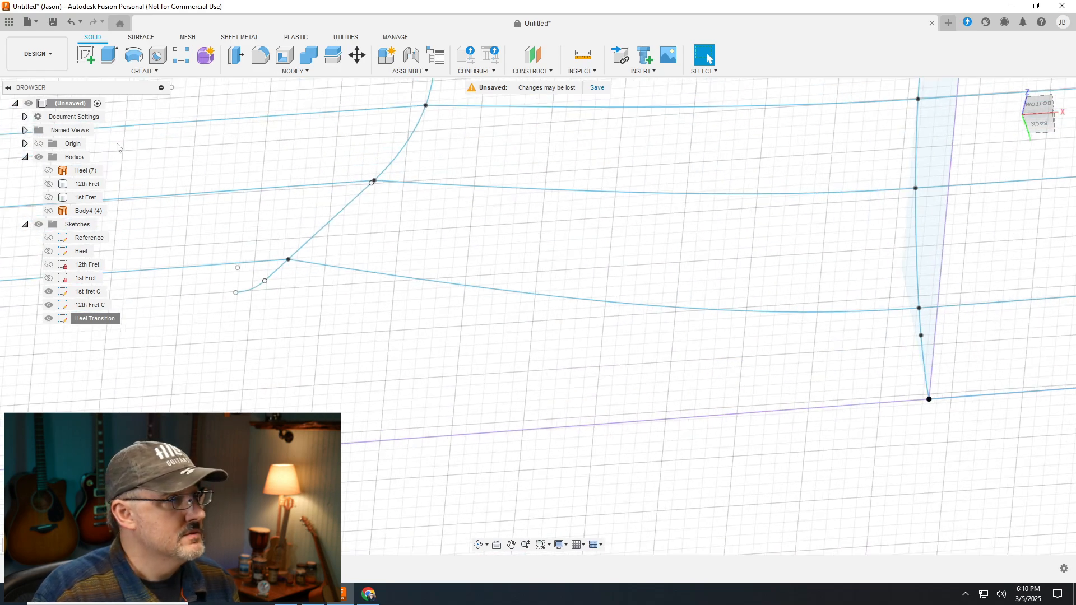
Edit the Heel Transition sketch and draw a fit point spline from the 12th fret profile's front end point to the heel profile's front end point
right_click(108, 320)
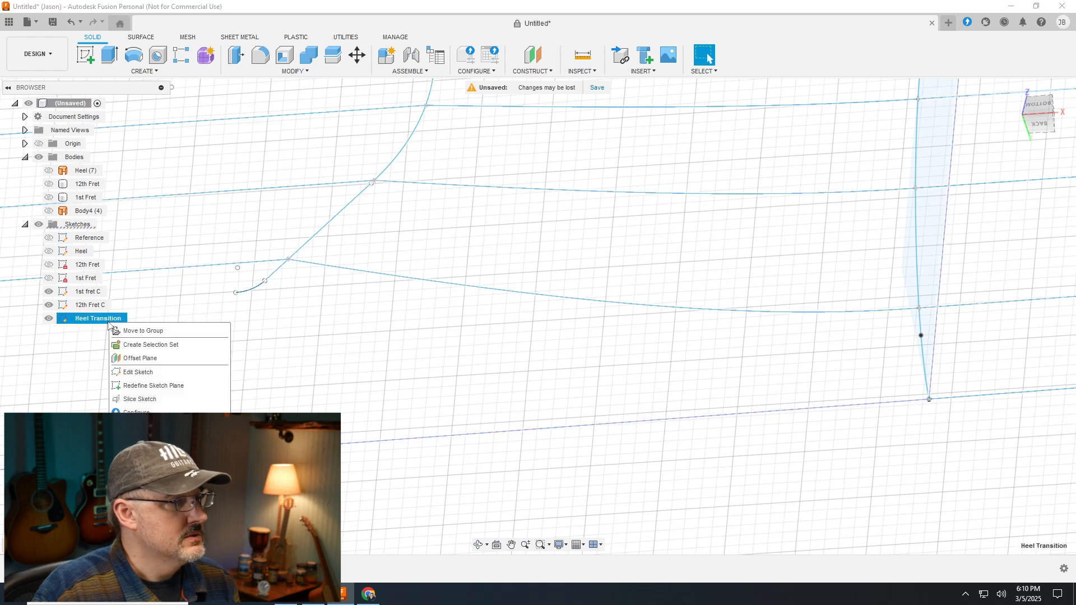
click(141, 373)
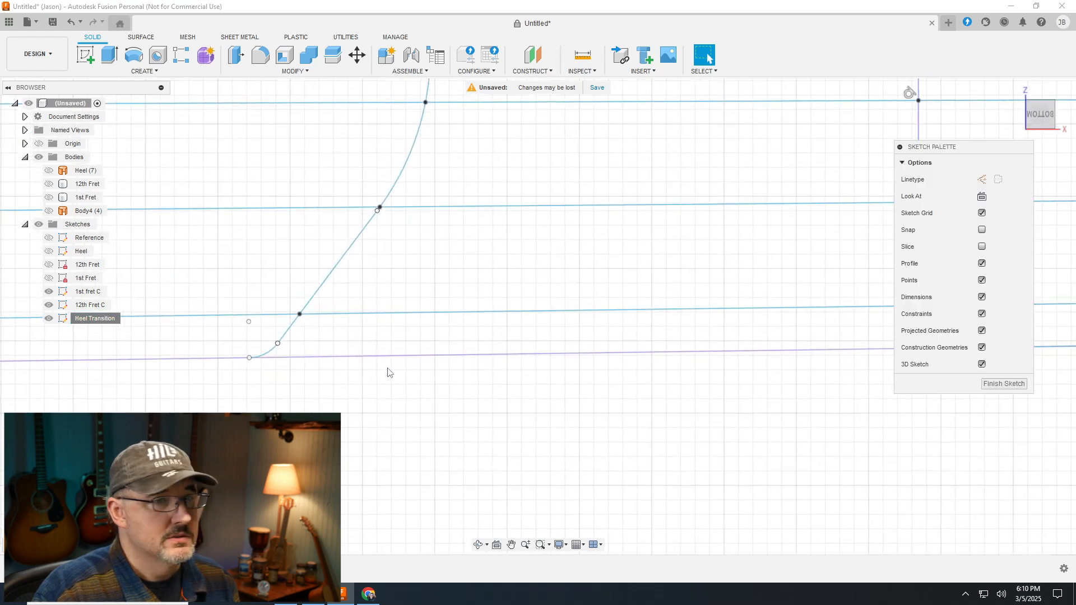
drag(1038, 128, 999, 304)
drag(960, 149, 719, 108)
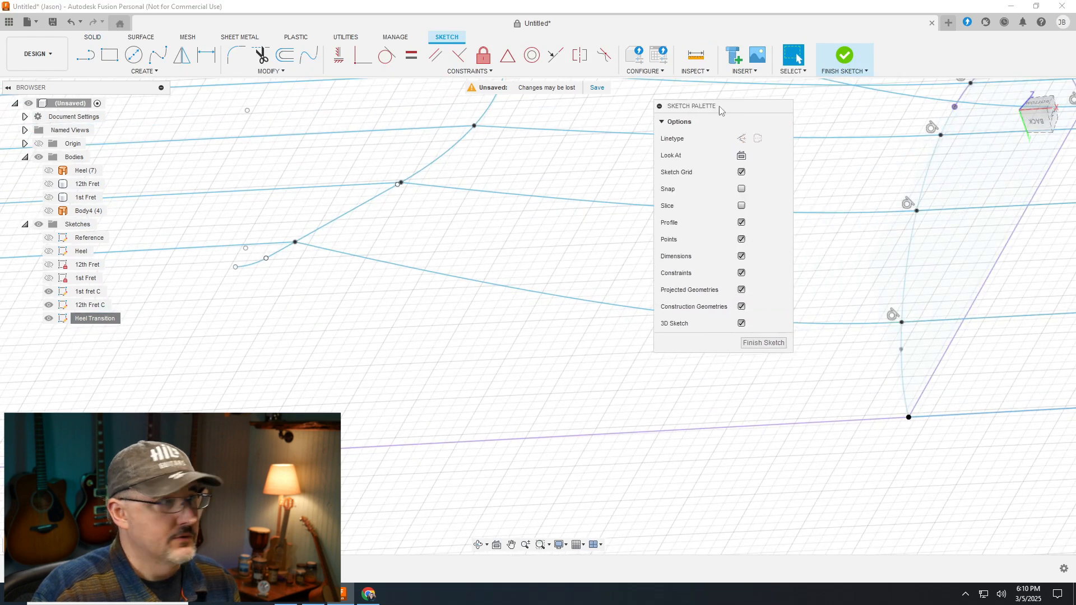
click(158, 54)
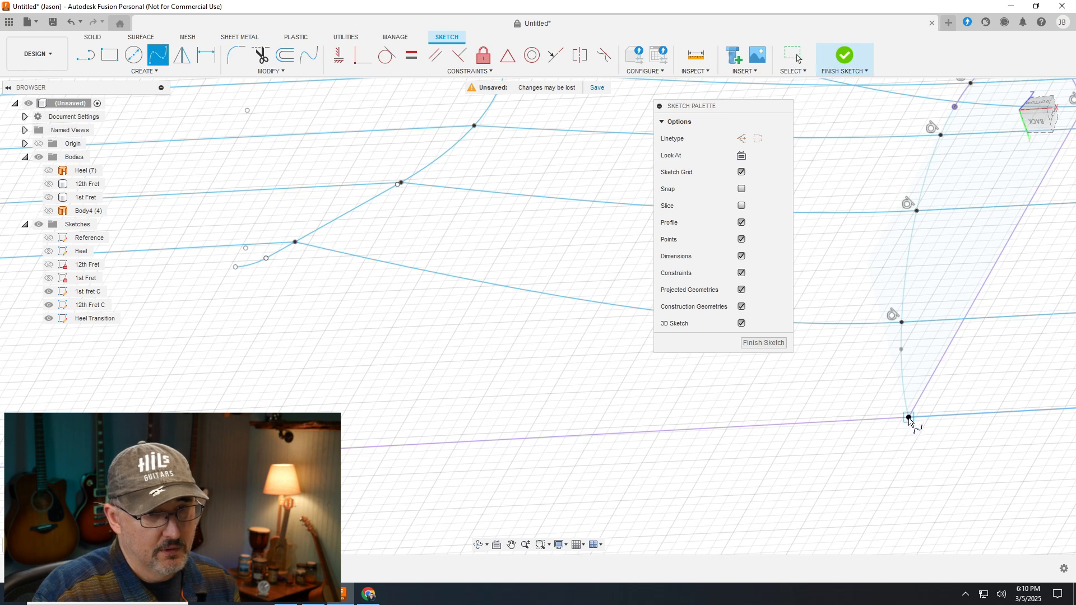
click(909, 418)
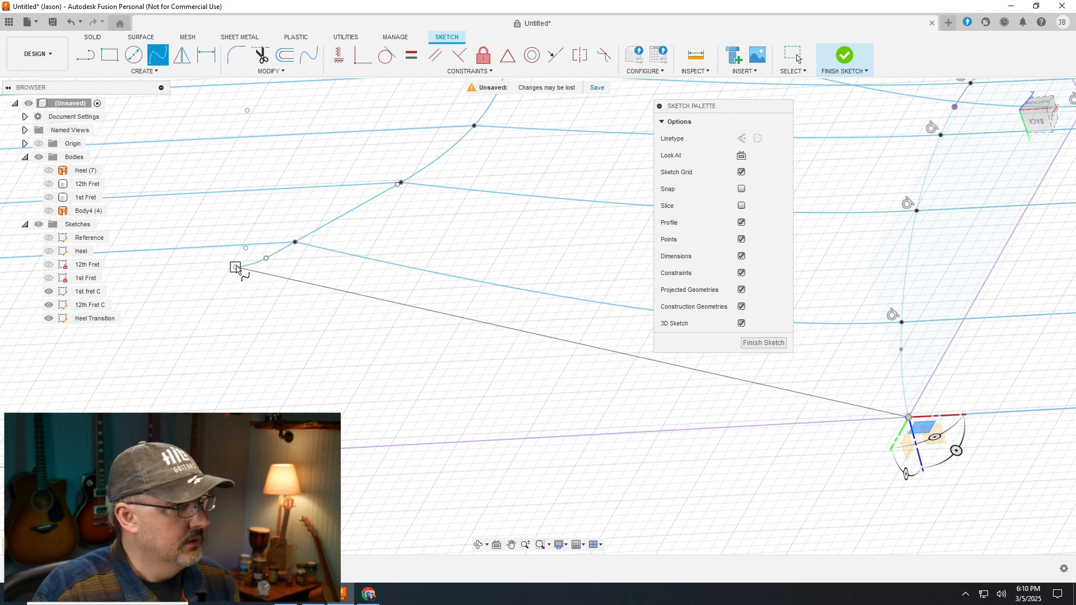
click(236, 268)
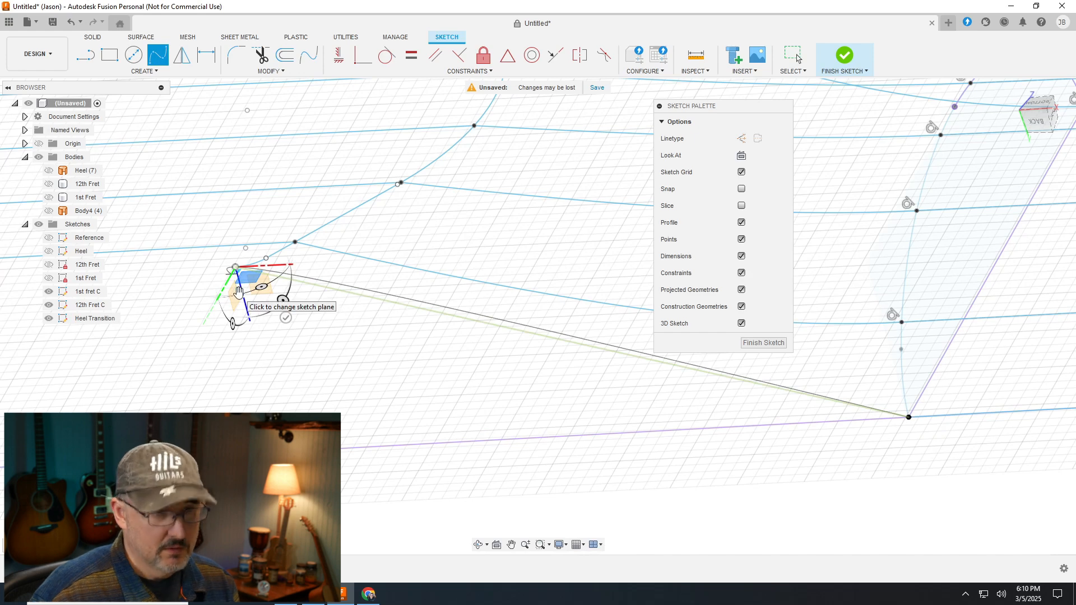
key(Escape)
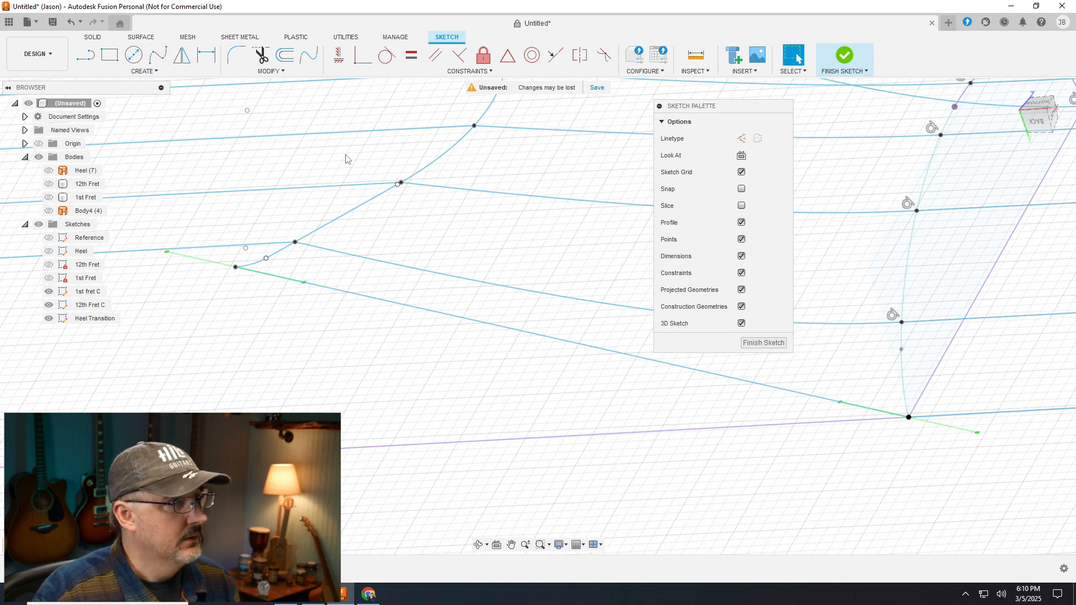
Apply a tangent constraint between the redrawn corner spline and the neck's front edge line, and finish the sketch
click(386, 55)
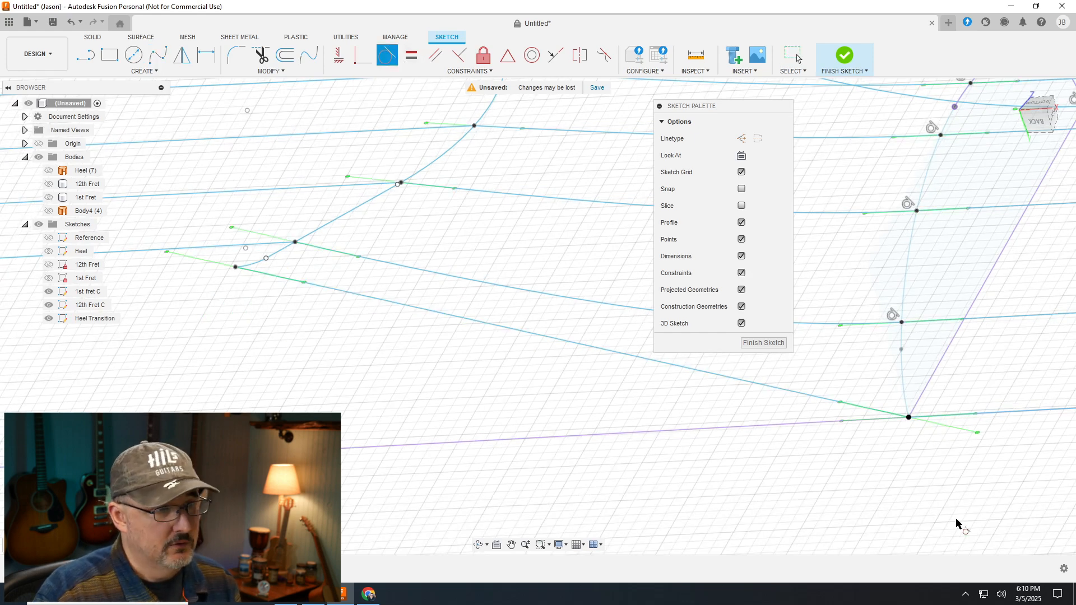
click(655, 363)
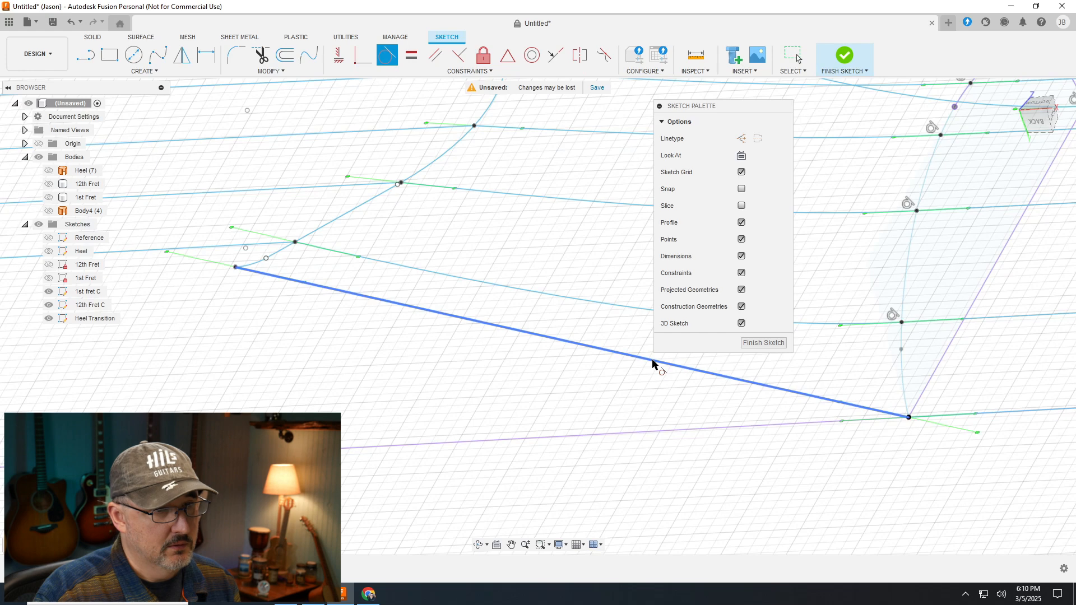
click(1025, 413)
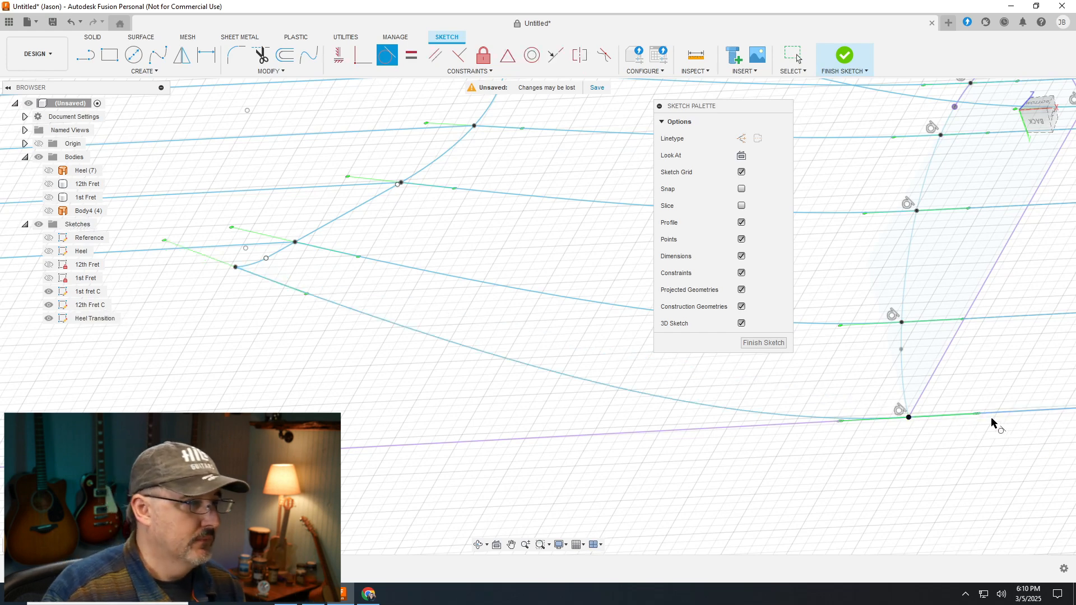
click(759, 343)
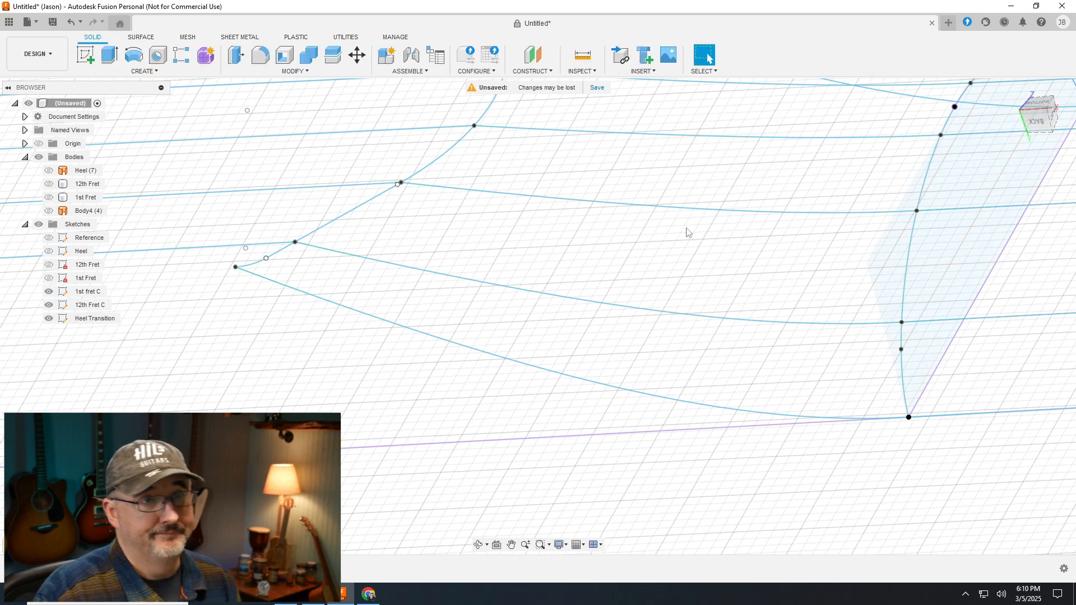
Inspect the full set of heel-to-neck transition splines from several angles for smooth flow into the neck lines
mouse_move(1045, 117)
mouse_down()
mouse_move(1064, 100)
mouse_move(1053, 98)
mouse_move(1047, 123)
mouse_up()
click(614, 127)
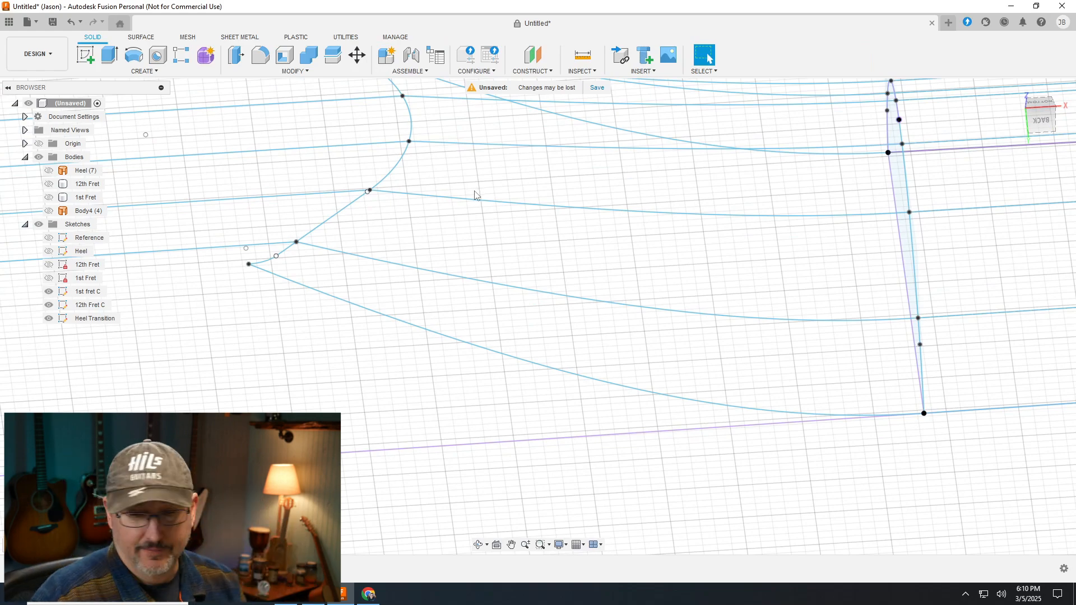
scroll(343, 288, down, 5)
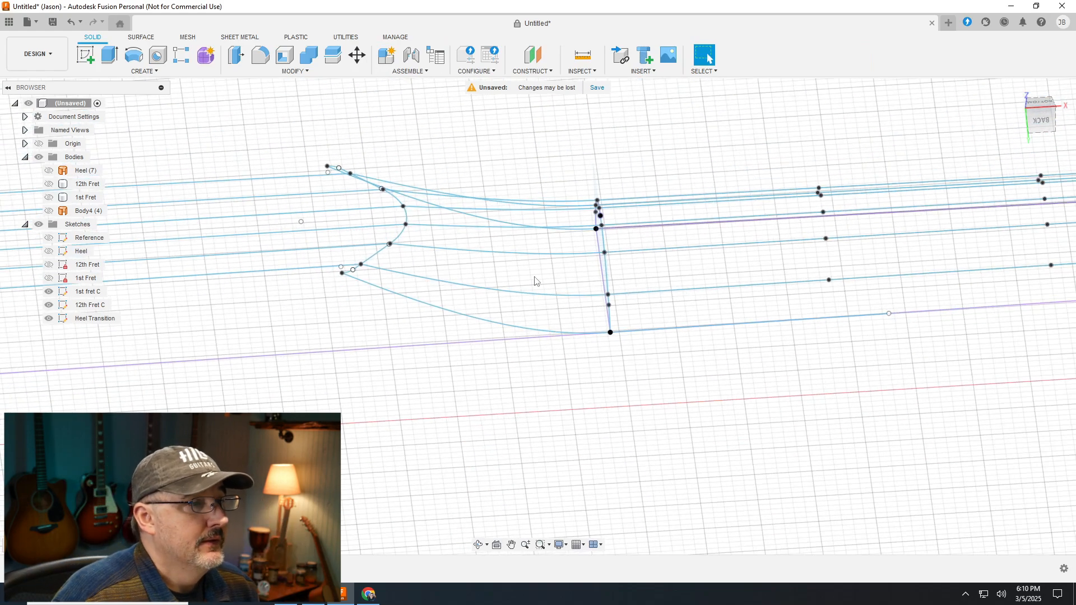
scroll(229, 209, down, 3)
scroll(228, 209, up, 3)
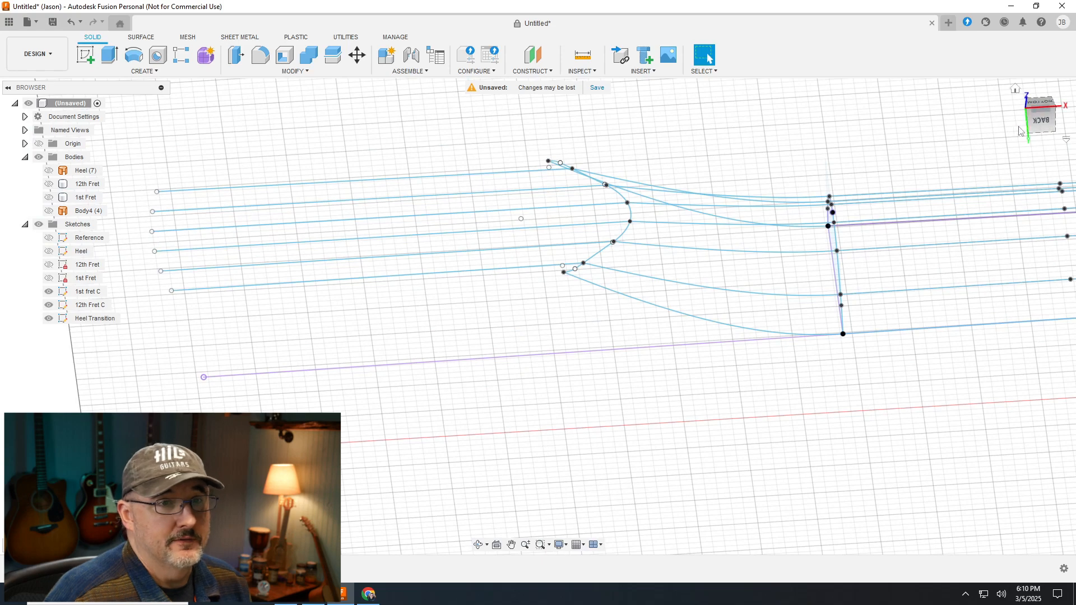
click(1043, 120)
drag(1043, 119, 1037, 158)
scroll(616, 259, up, 3)
scroll(493, 246, down, 4)
scroll(204, 230, down, 2)
scroll(387, 112, up, 3)
scroll(374, 114, up, 1)
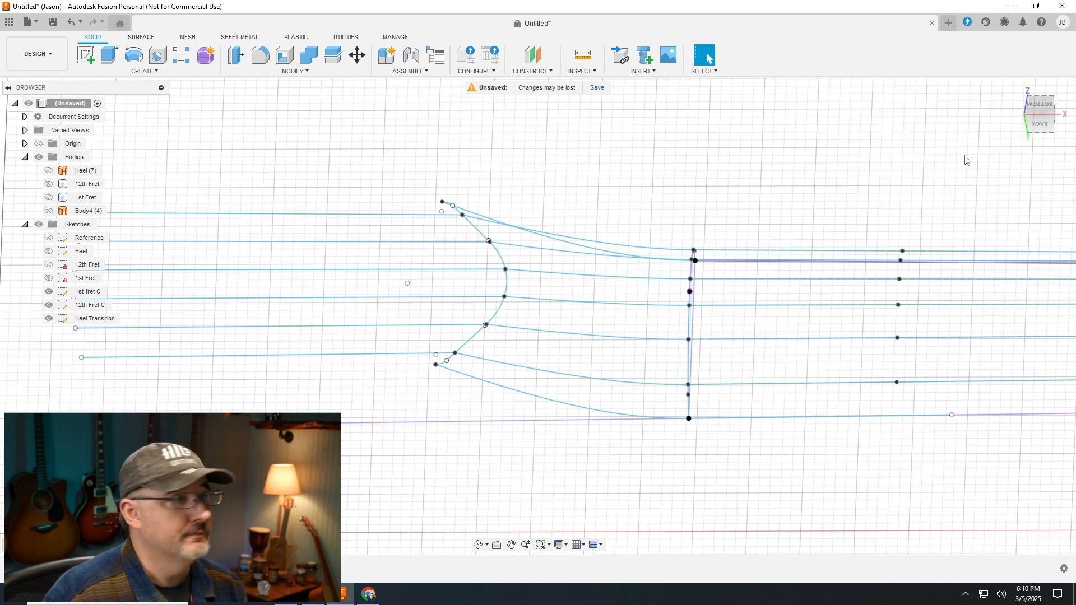
scroll(590, 224, up, 2)
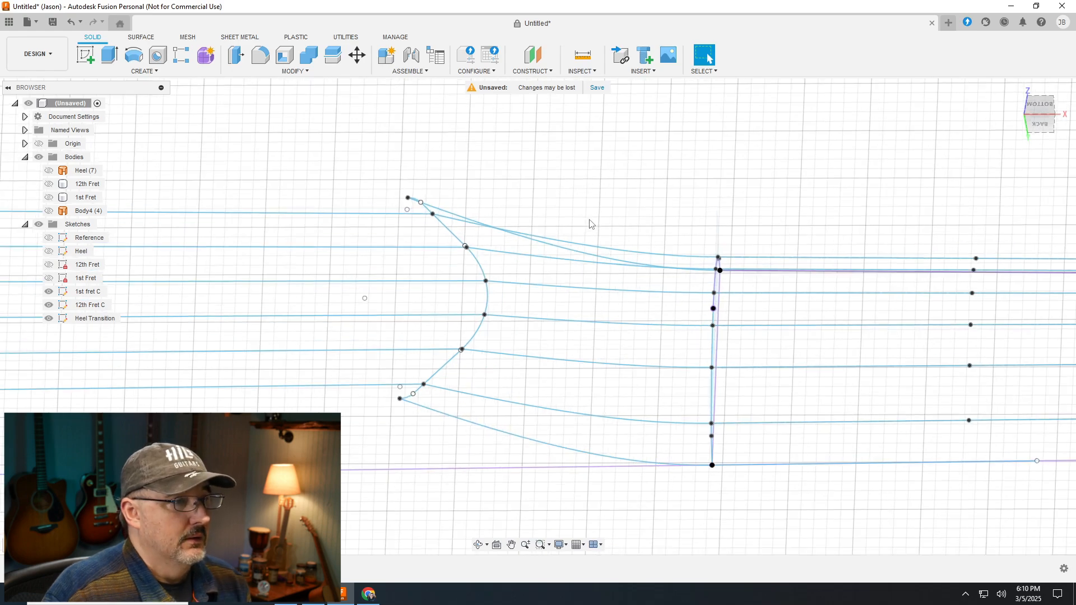
Start a surface loft and select all eight heel-to-neck transition splines in order as its profiles
drag(1040, 130, 1032, 162)
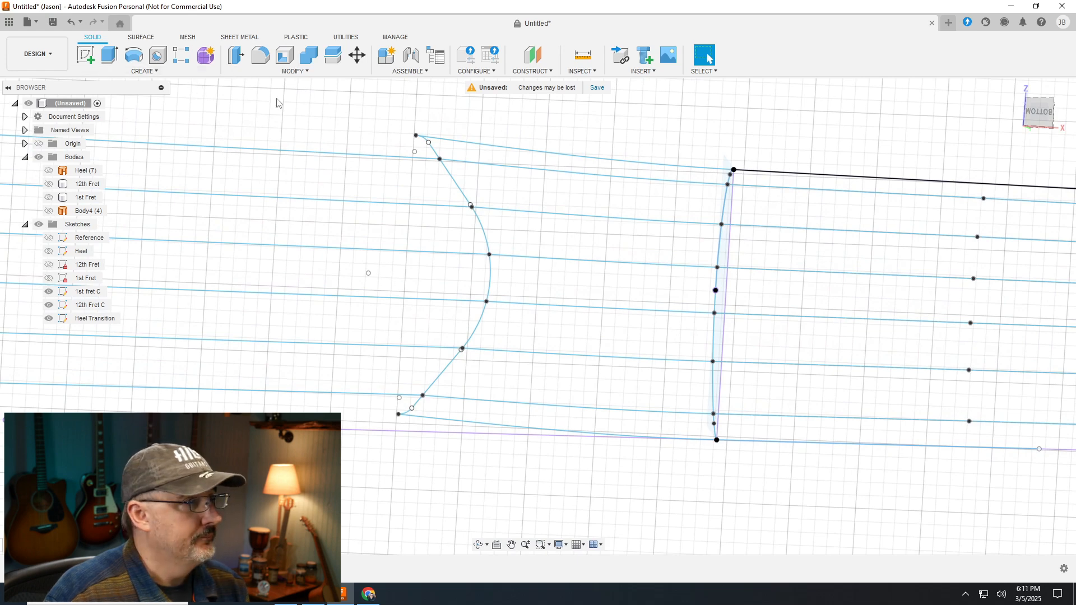
click(147, 71)
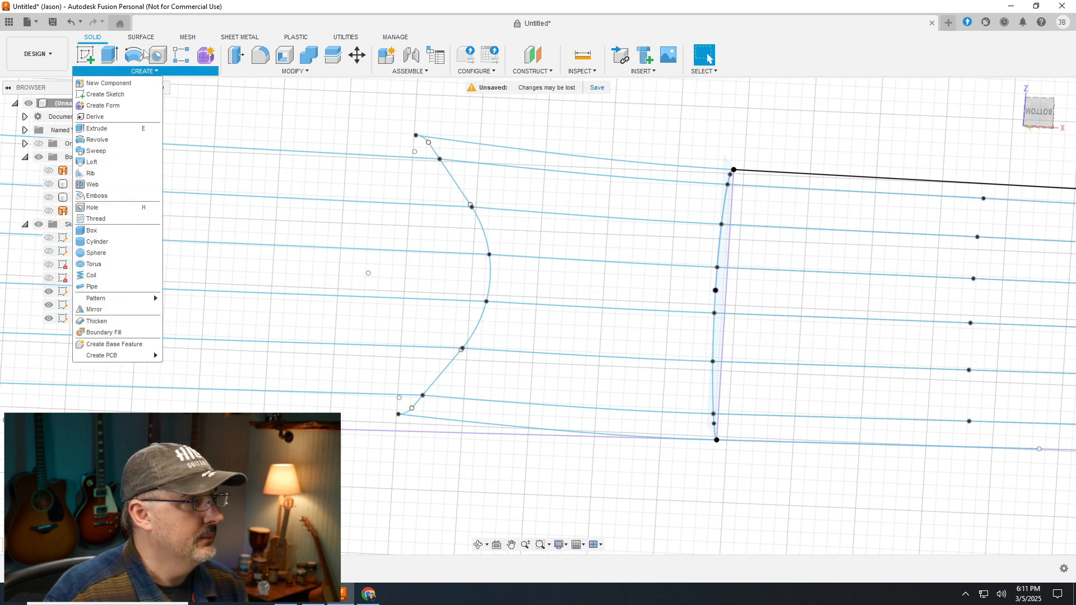
click(141, 38)
click(147, 71)
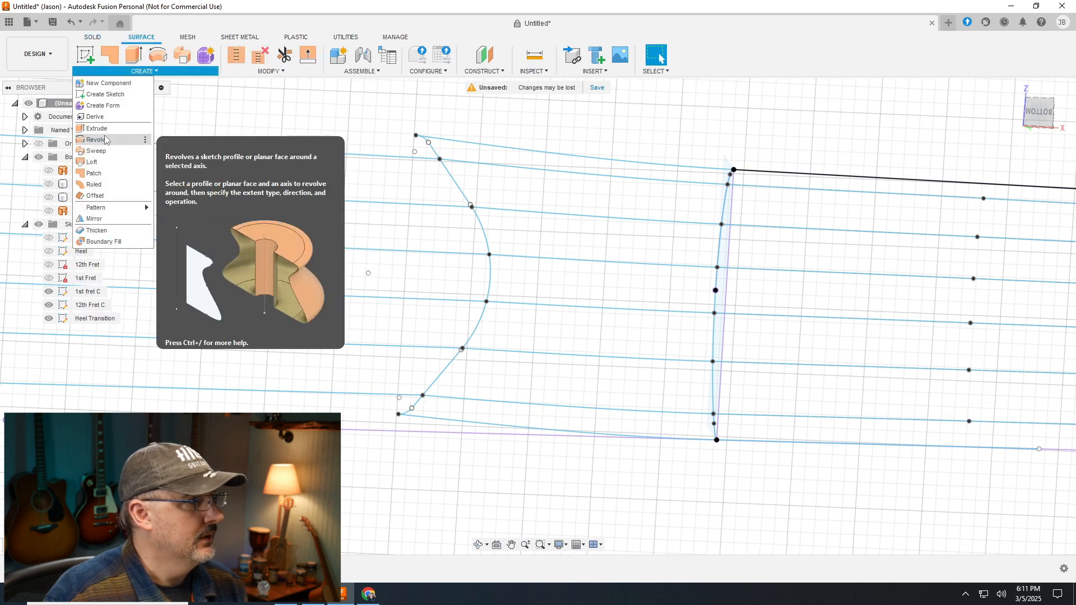
click(91, 163)
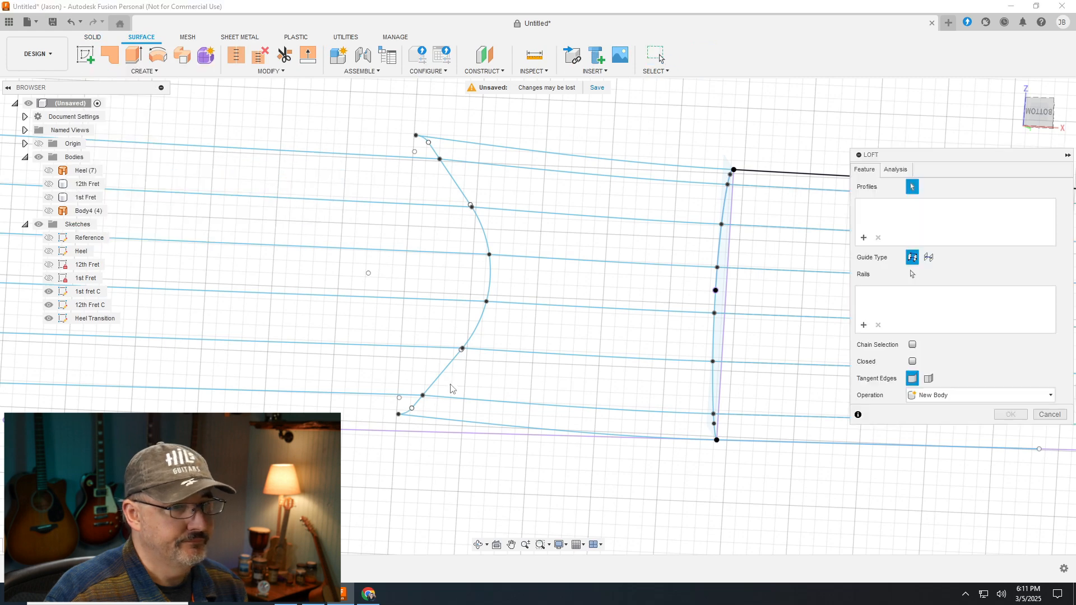
click(461, 421)
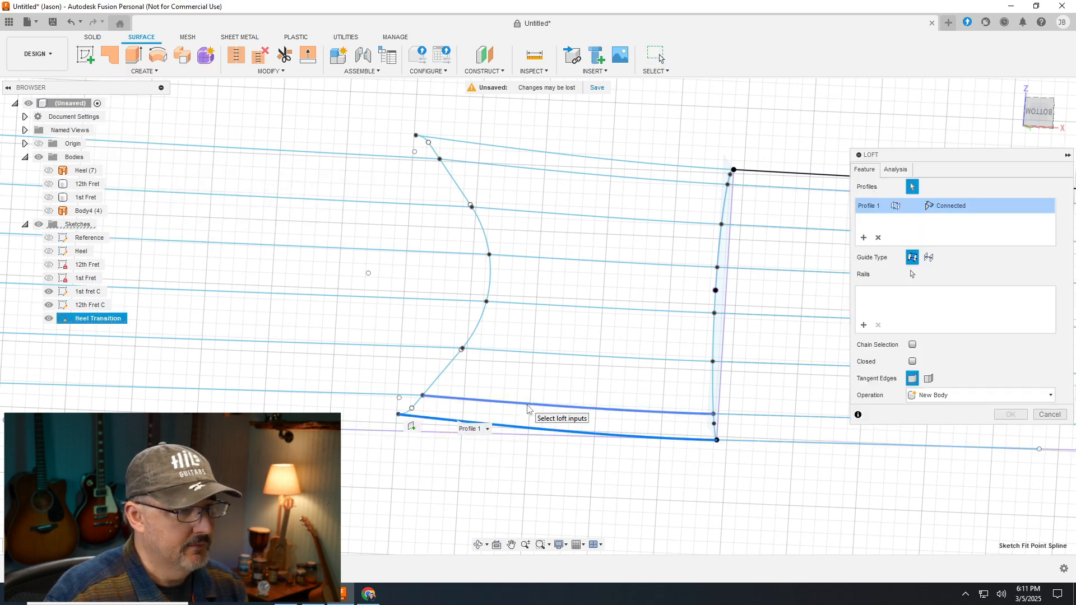
click(531, 403)
click(538, 356)
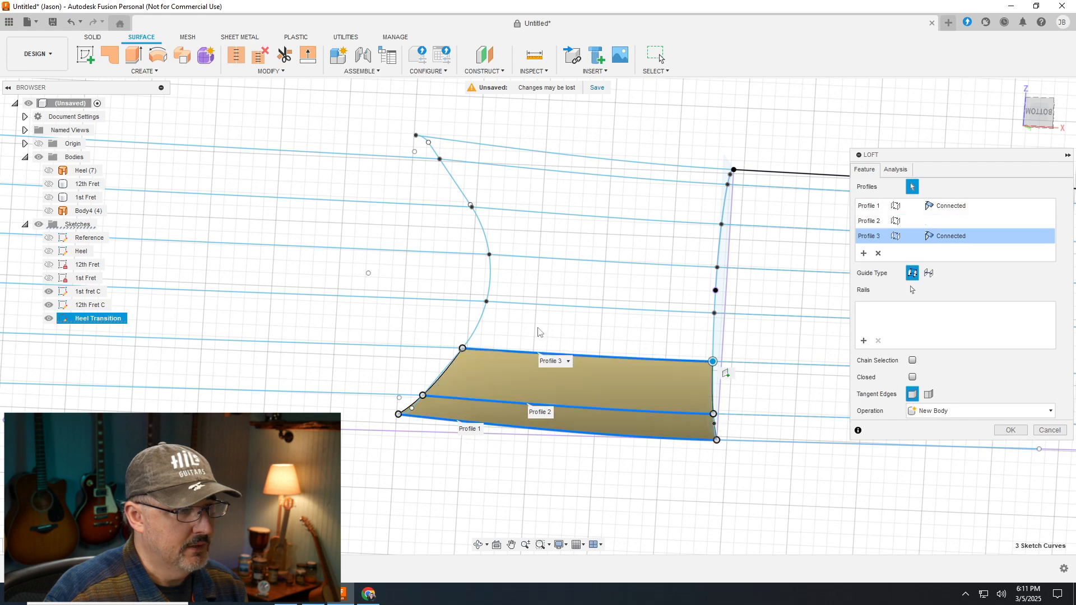
click(532, 304)
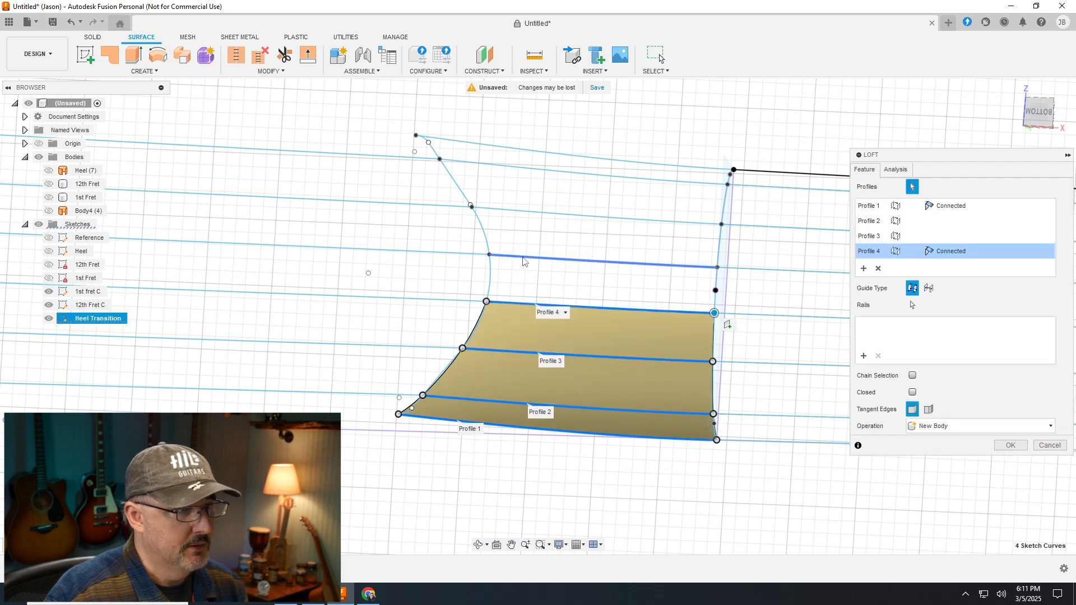
click(526, 258)
click(507, 209)
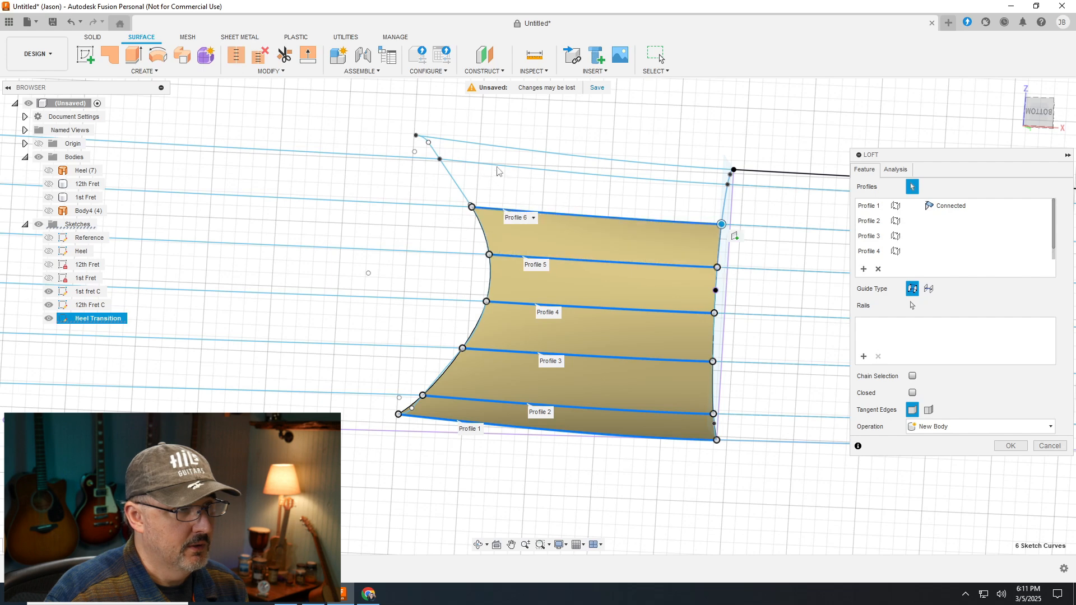
click(541, 167)
click(542, 154)
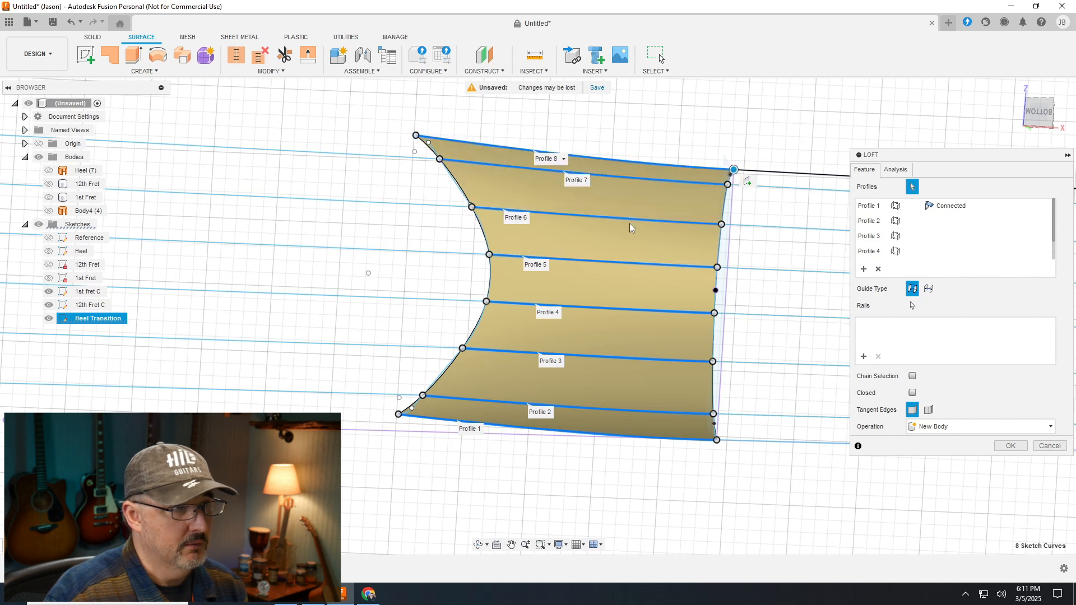
drag(1039, 119, 1033, 99)
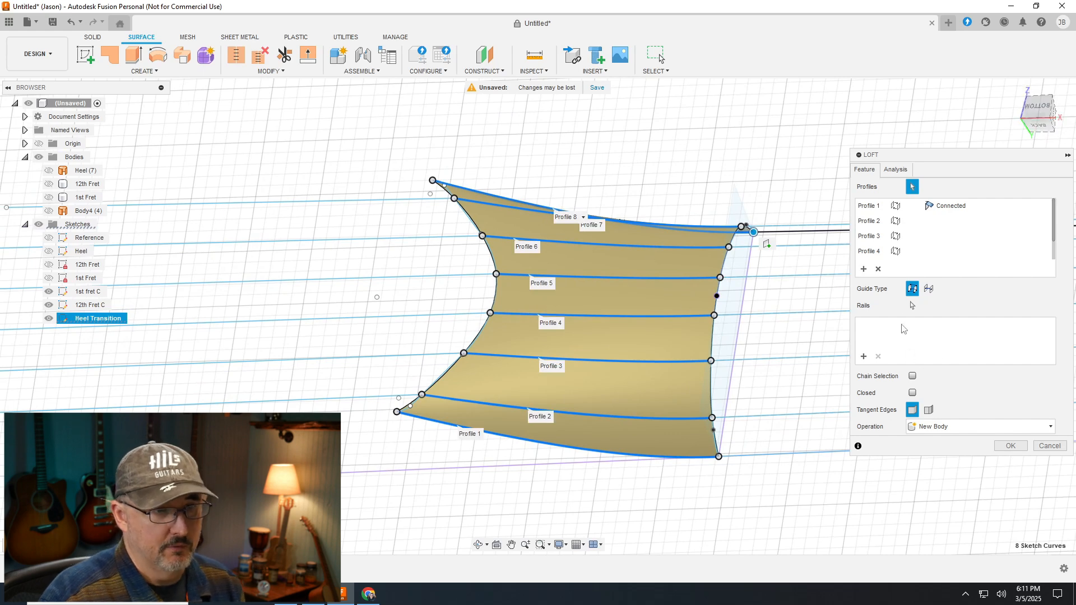
Add the curved 12th Fret C profile at the neck end as the loft's first guide rail
click(912, 306)
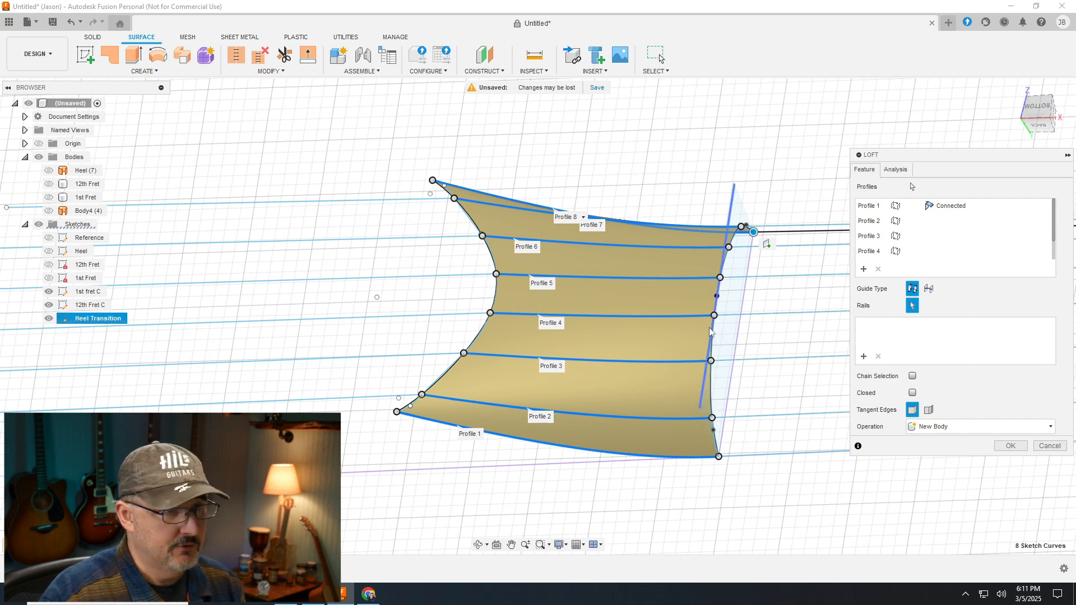
scroll(744, 383, up, 3)
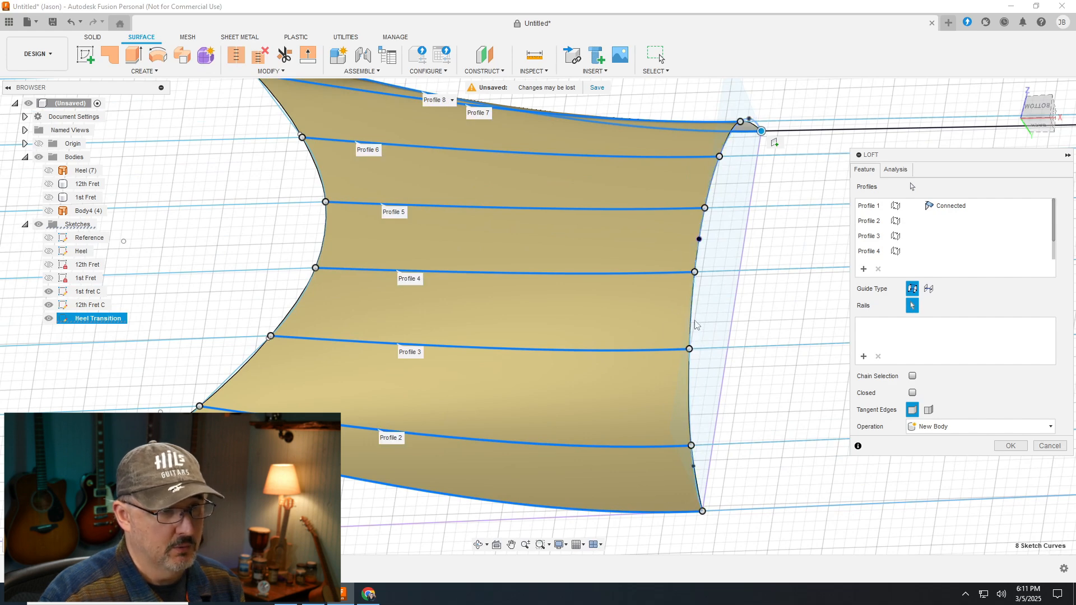
click(692, 321)
scroll(792, 308, down, 1)
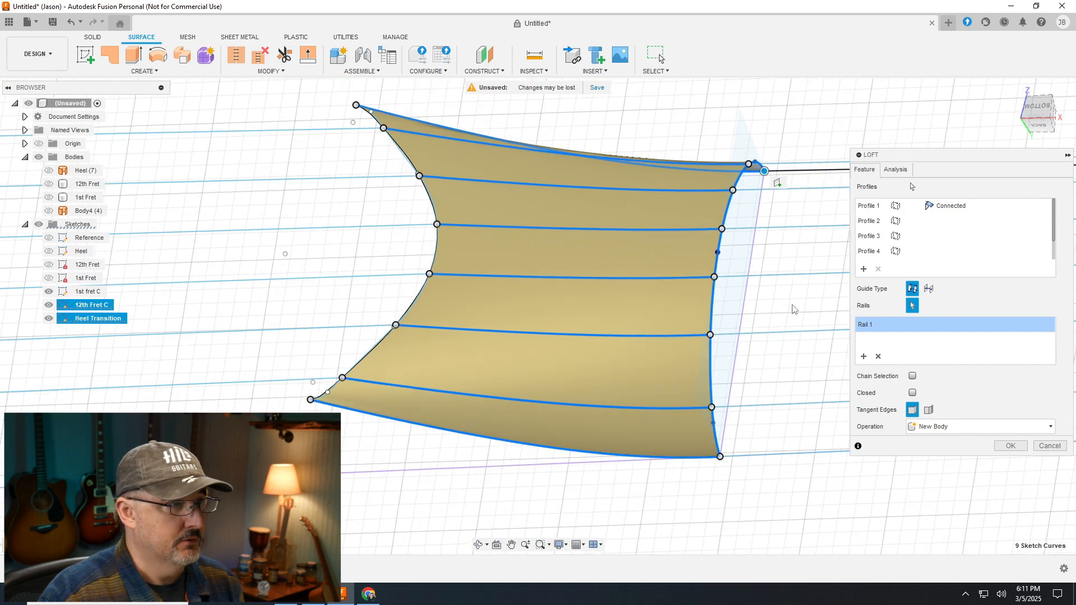
Add the full chain of heel profile curves, including both corner arcs, as the second rail and create the loft as a new body
scroll(252, 380, up, 3)
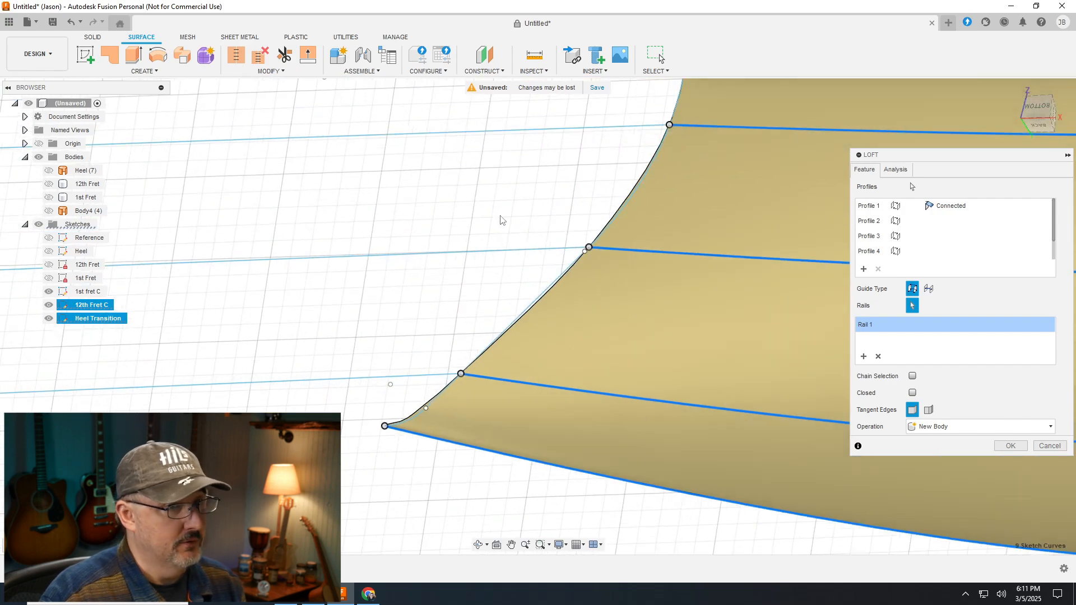
click(416, 422)
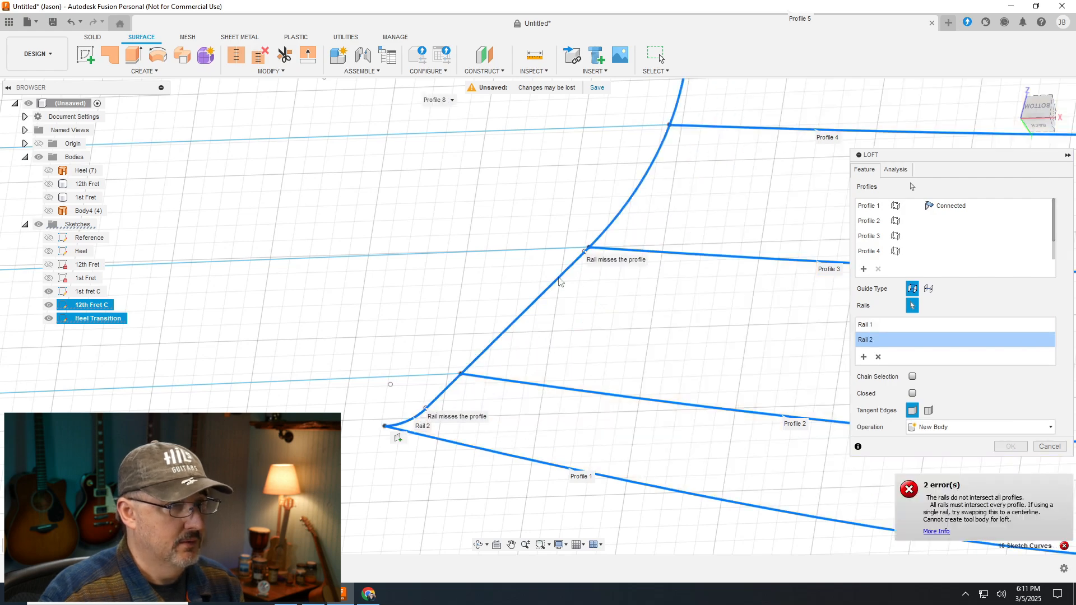
scroll(561, 282, down, 3)
scroll(572, 129, up, 4)
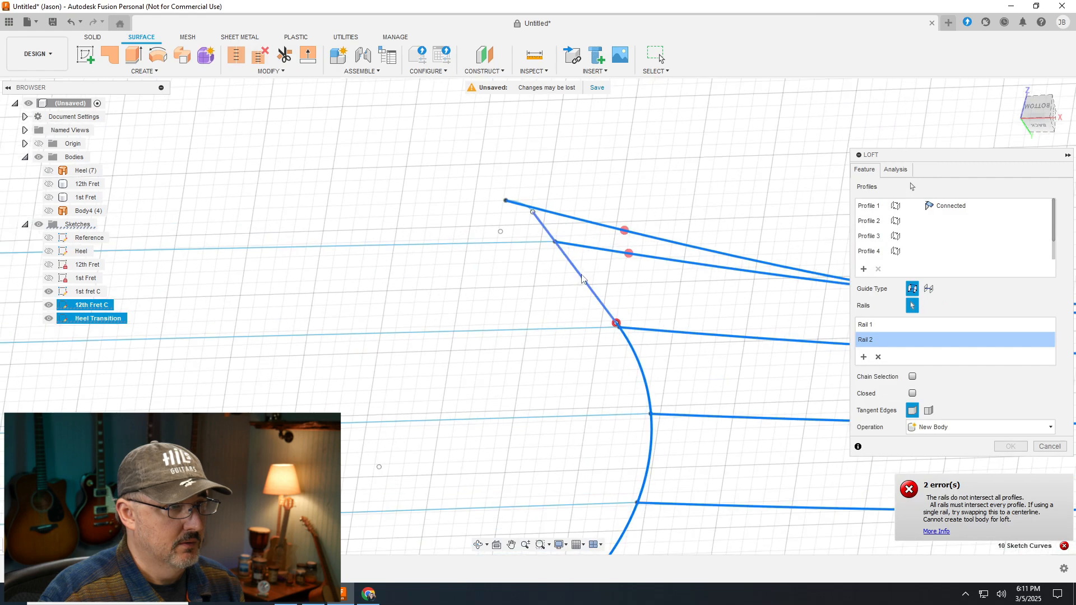
scroll(577, 269, up, 3)
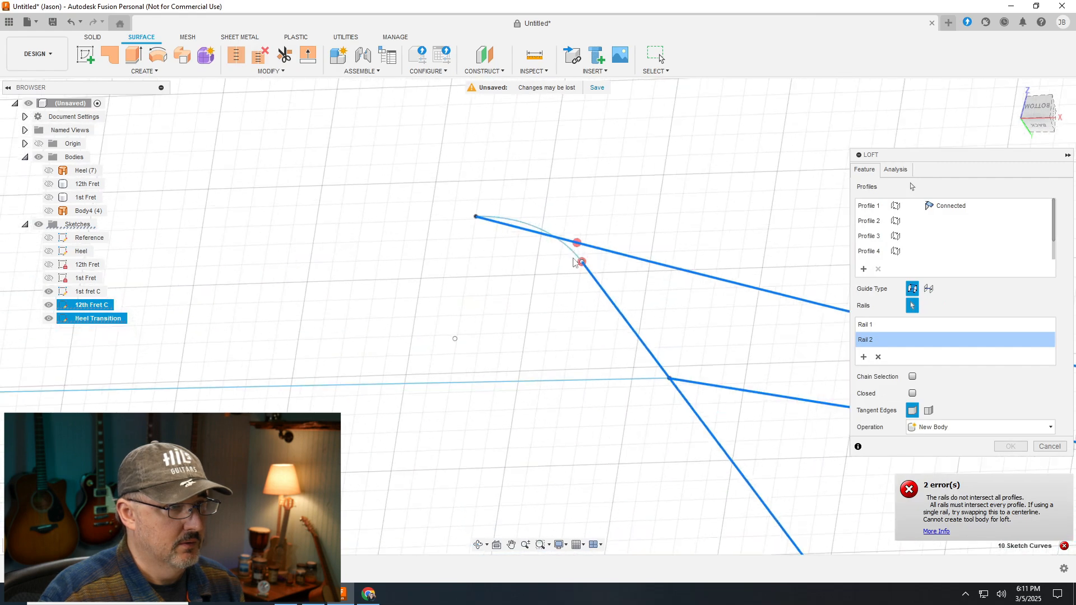
click(574, 257)
scroll(482, 297, down, 5)
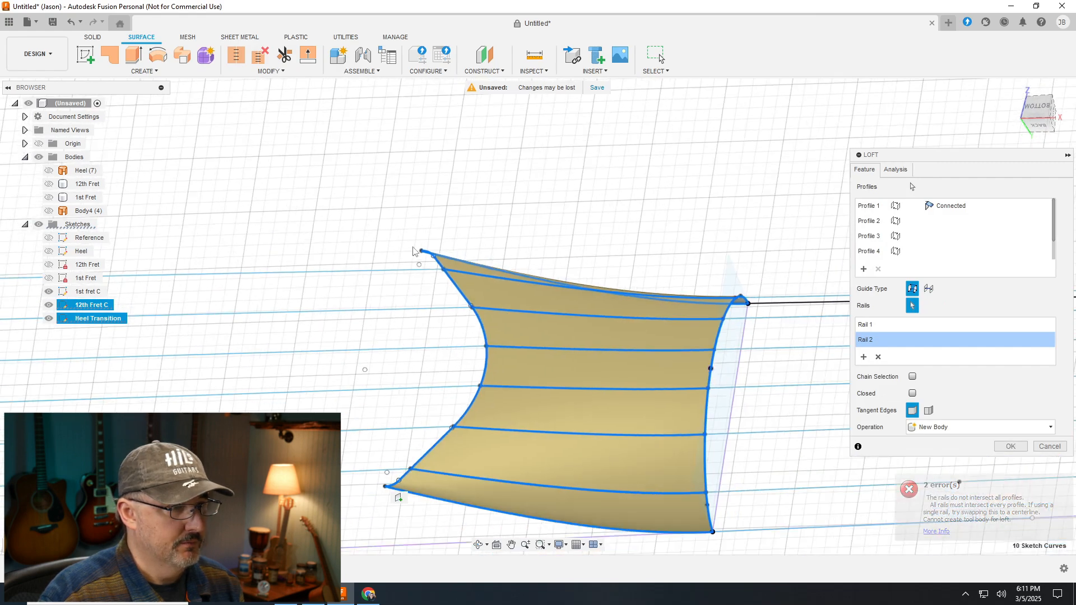
scroll(480, 321, up, 1)
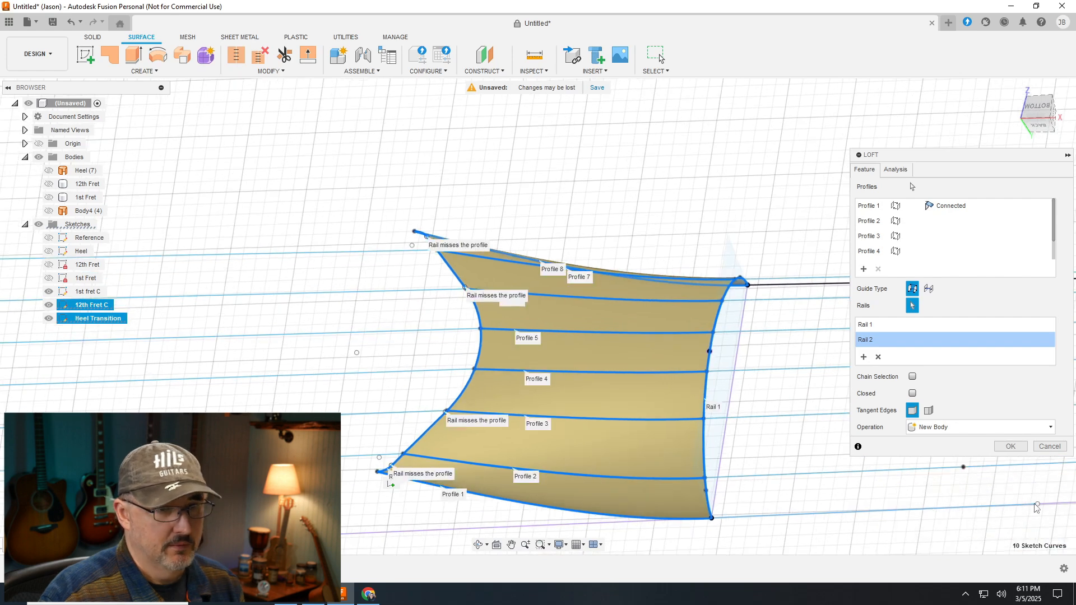
click(1011, 447)
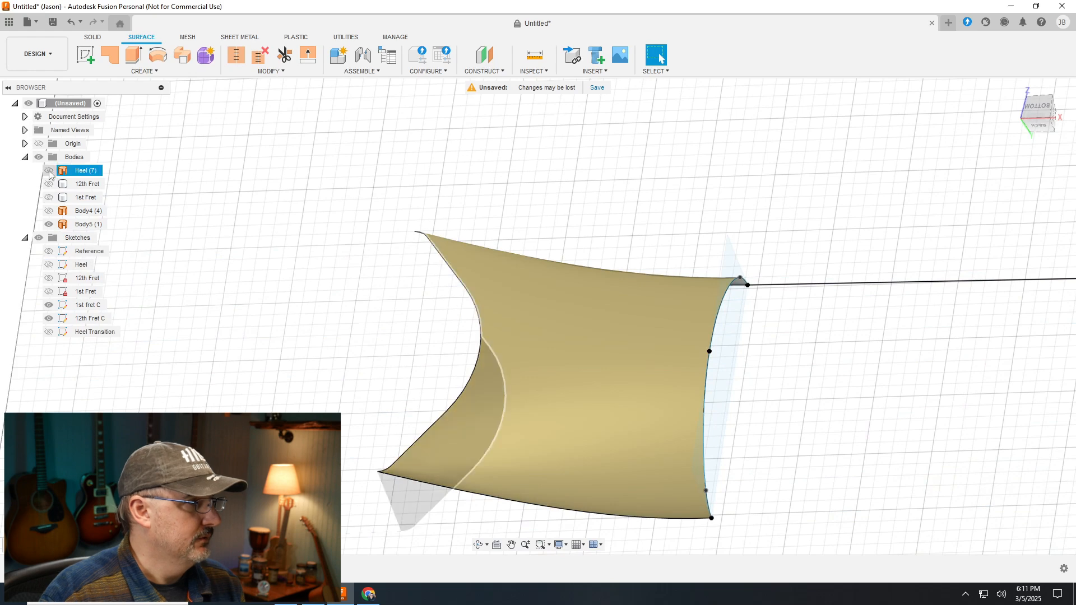
Show the Heel body and the neck surface body alongside the new transition loft
click(49, 171)
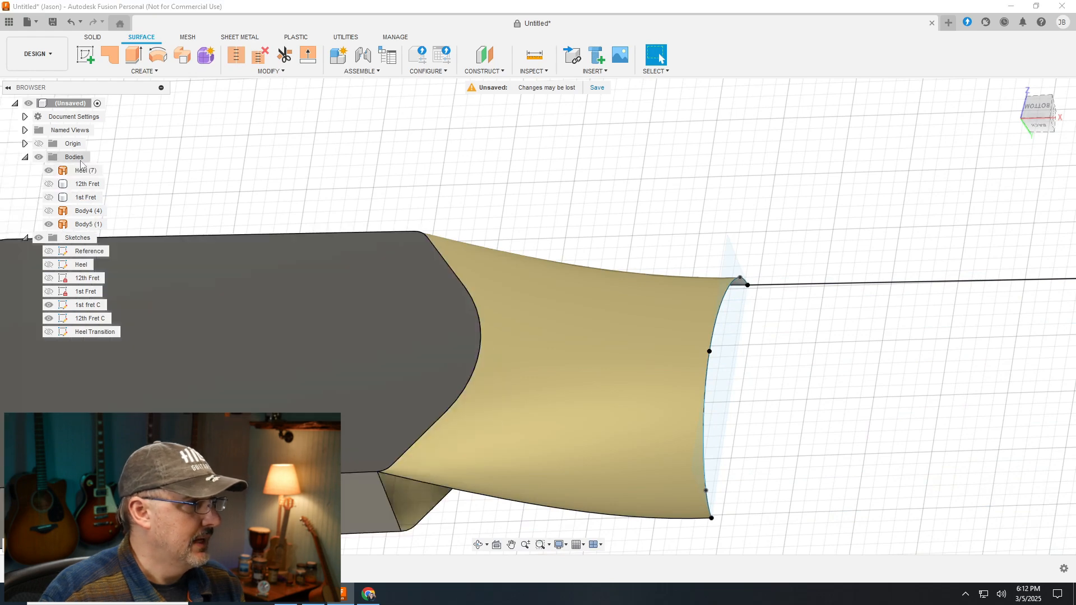
click(50, 215)
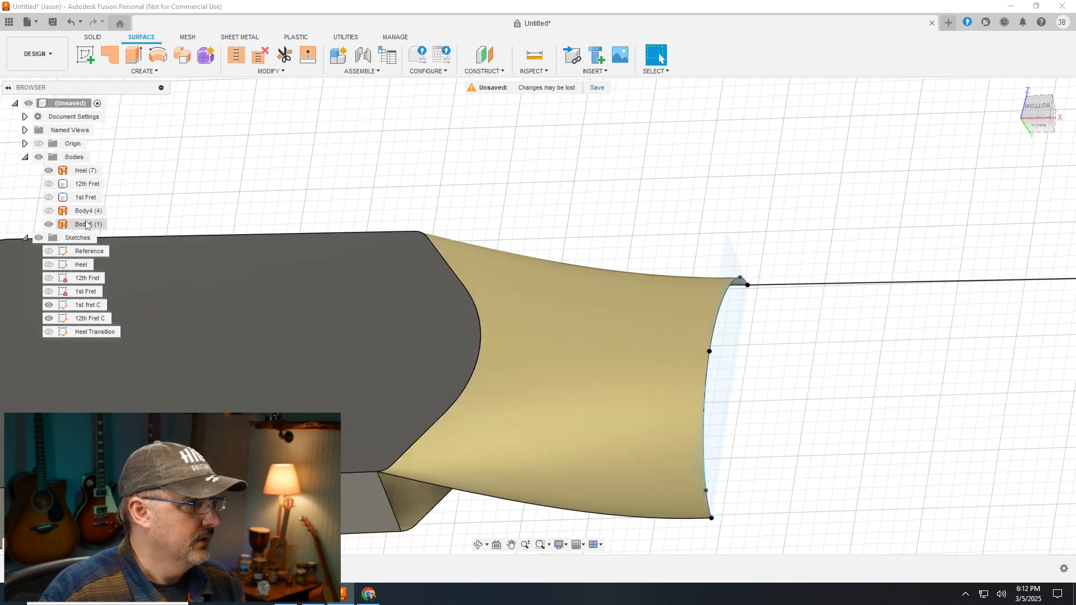
click(50, 212)
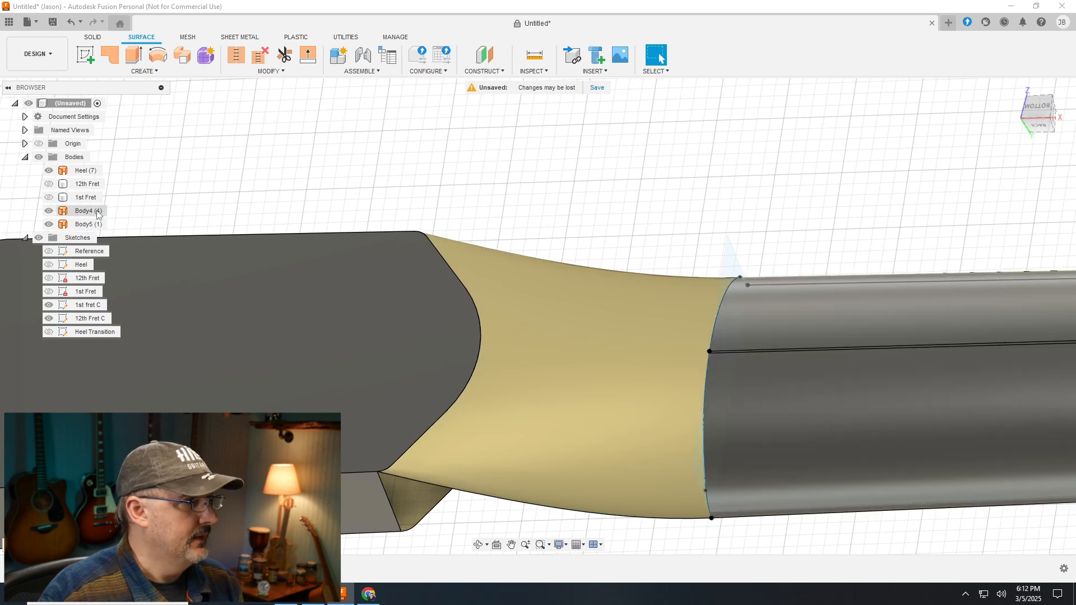
Rename the neck surface body Neck and the new loft body Heel Transition
right_click(82, 211)
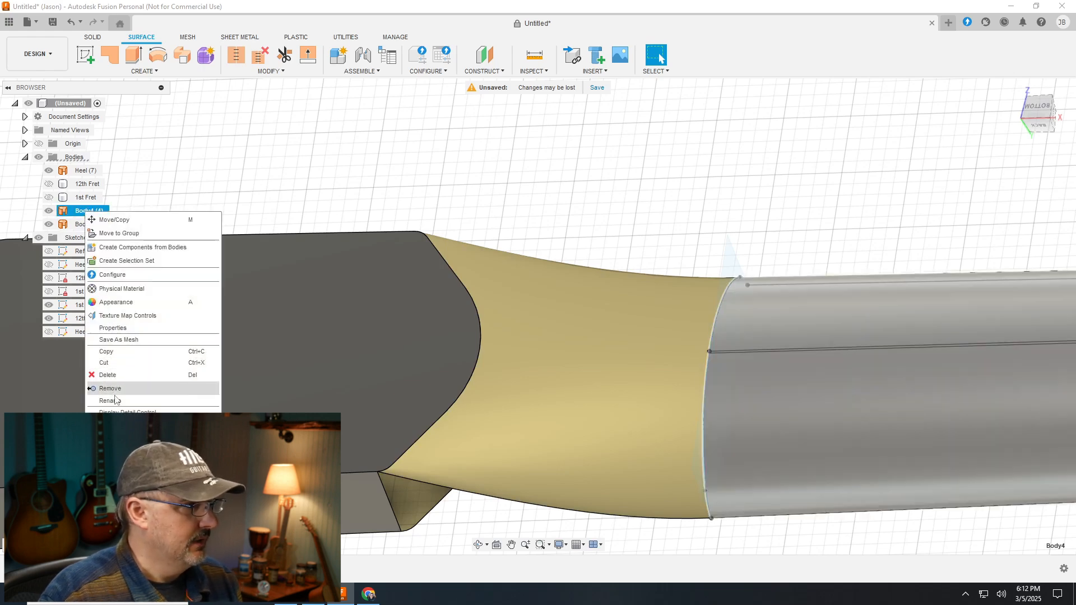
click(110, 400)
text(Neck)
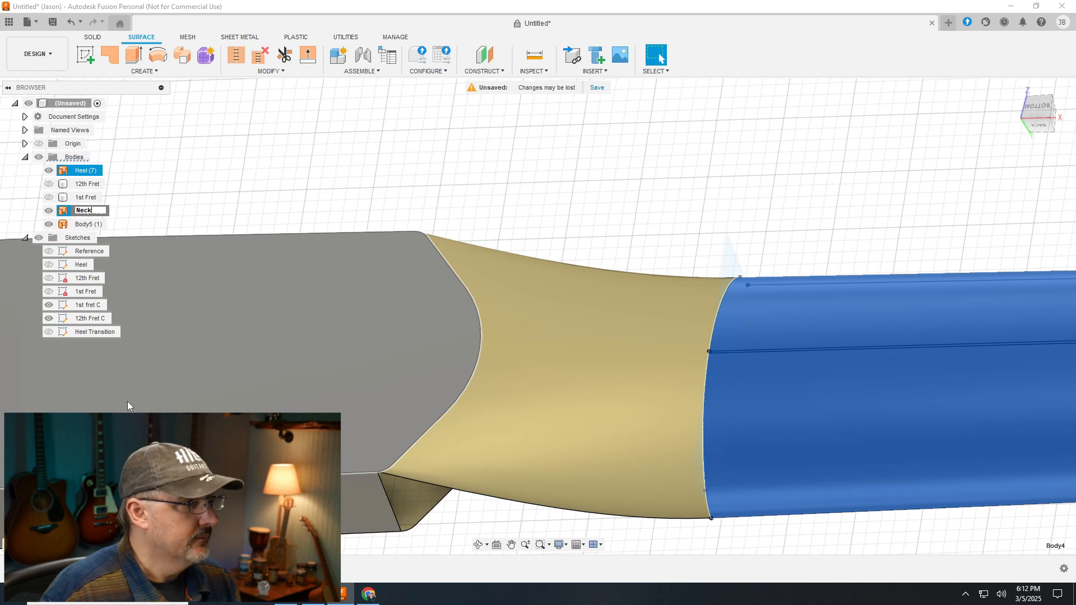
key(Return)
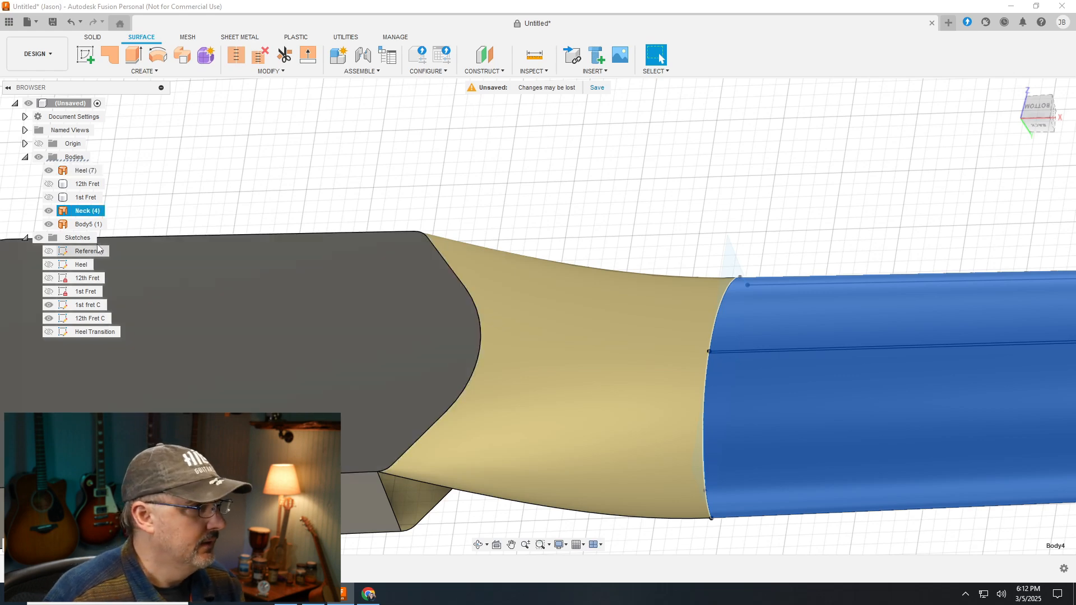
click(87, 225)
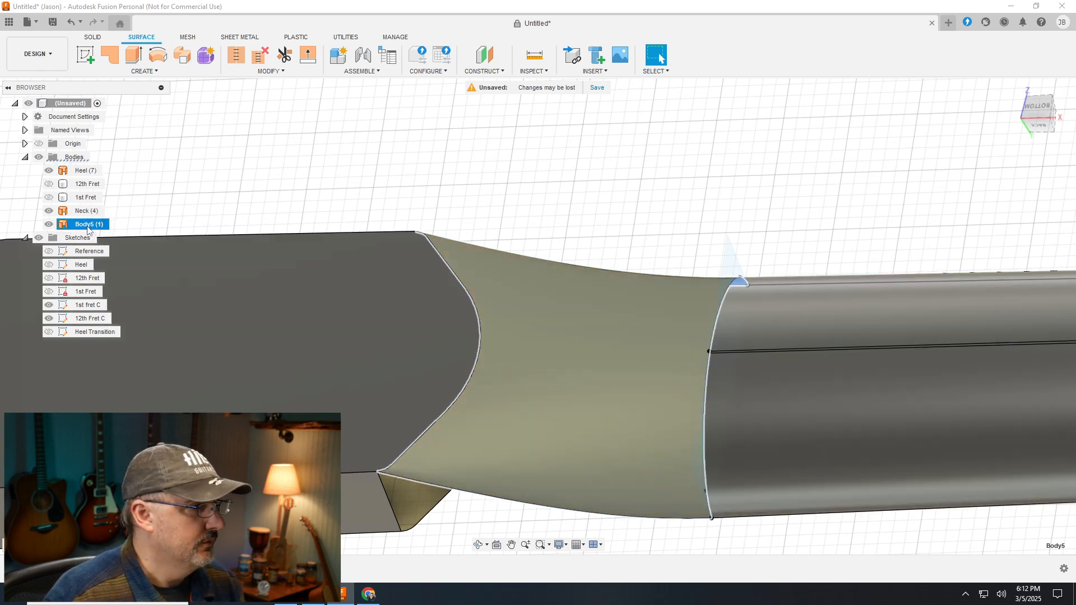
right_click(88, 226)
click(114, 416)
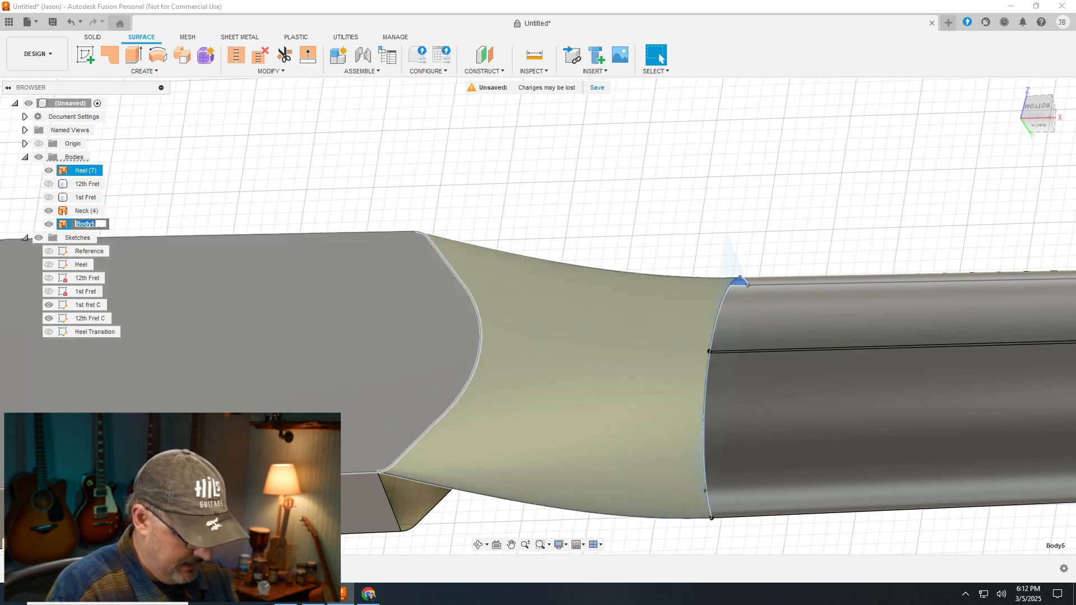
text(Heel Transition (1)
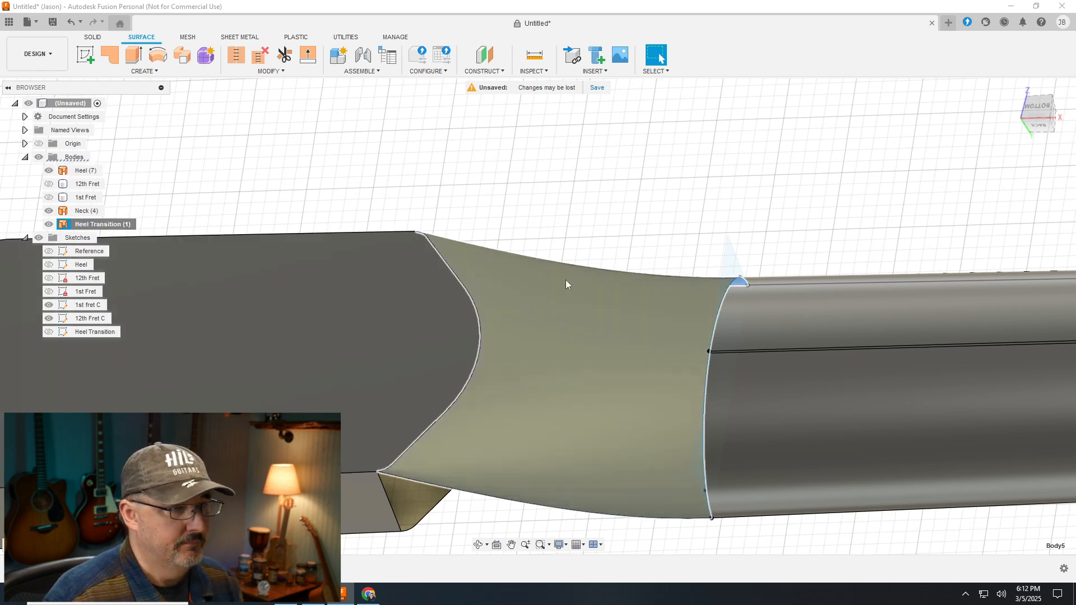
View the open top of the heel transition from above and show the Heel and Reference sketches over it
mouse_move(1041, 114)
mouse_down()
mouse_move(1017, 252)
mouse_move(1031, 191)
mouse_move(1049, 224)
mouse_up()
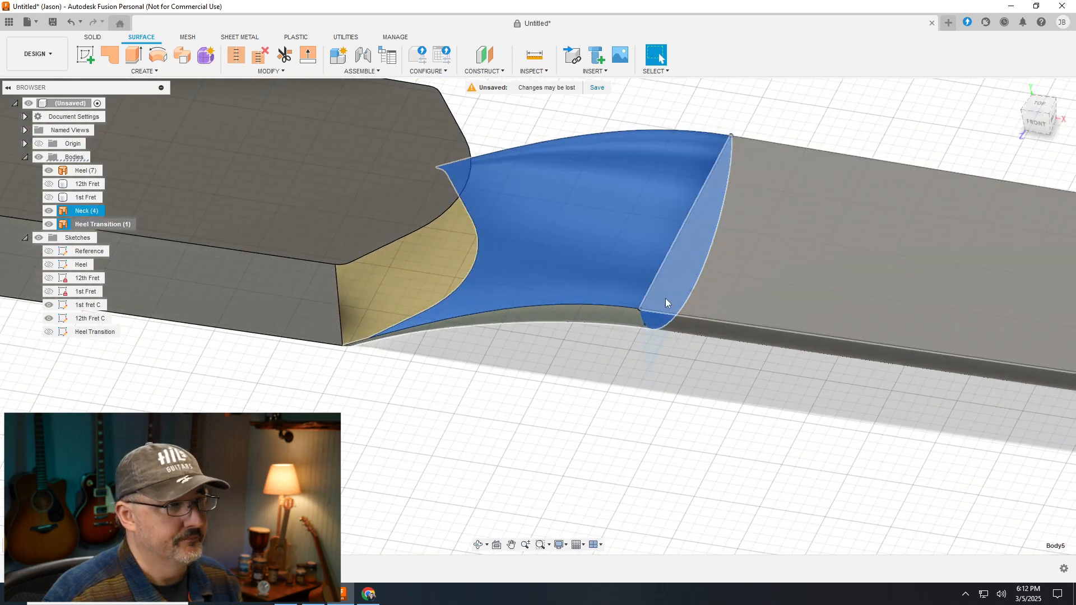
drag(1054, 109, 1057, 127)
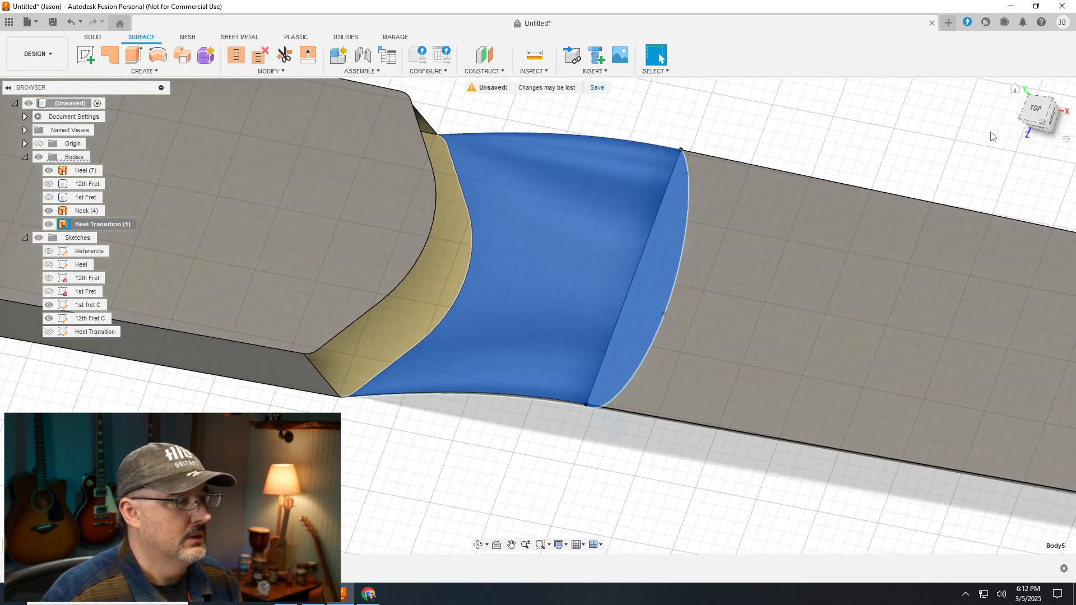
click(48, 252)
click(49, 251)
click(50, 264)
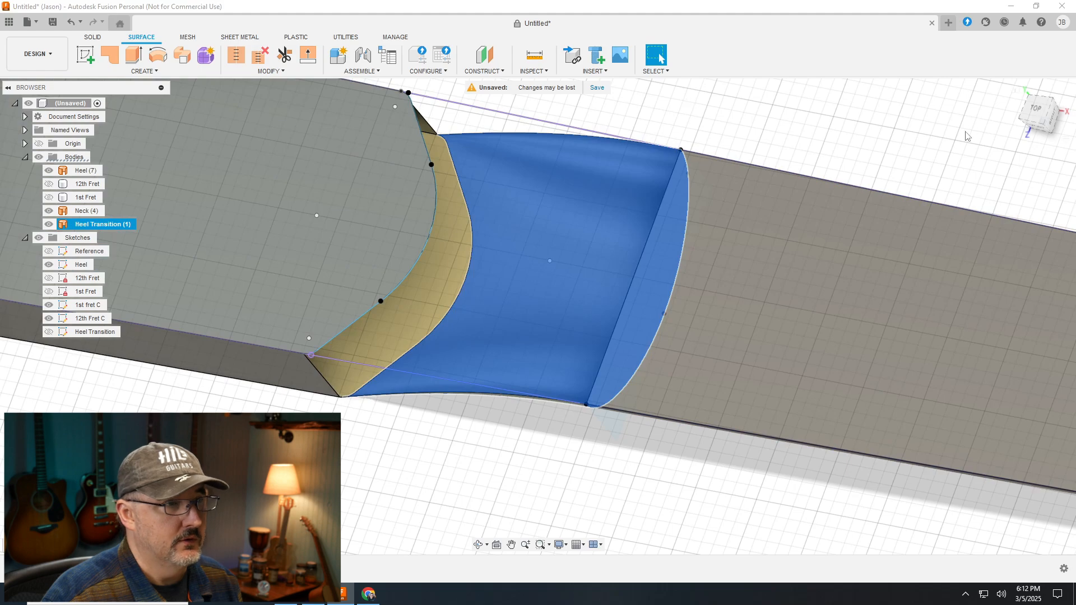
scroll(897, 168, up, 2)
scroll(638, 164, down, 4)
scroll(454, 97, down, 1)
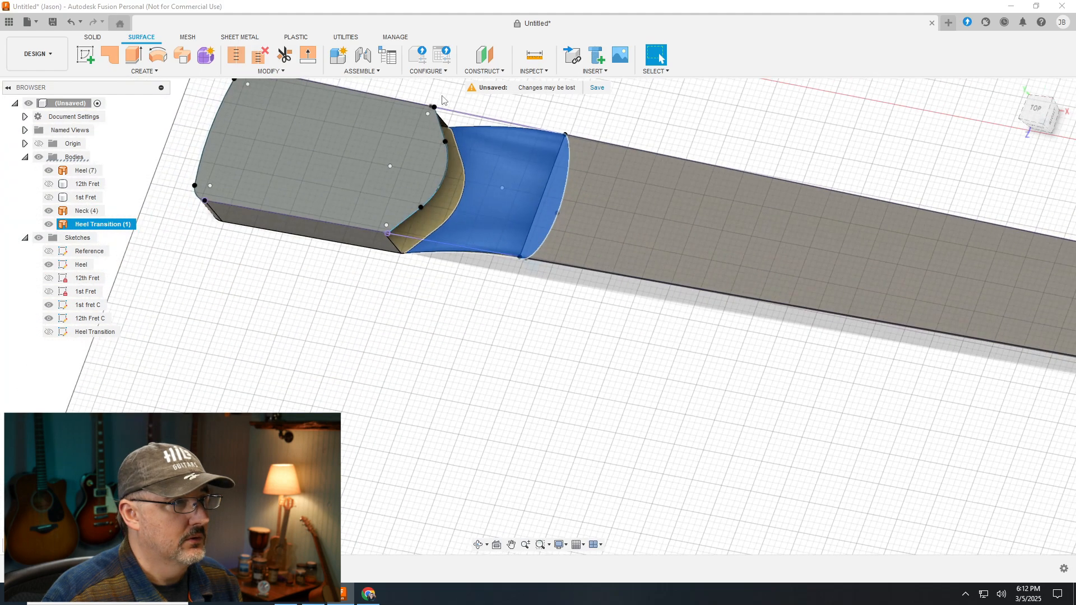
scroll(443, 95, up, 3)
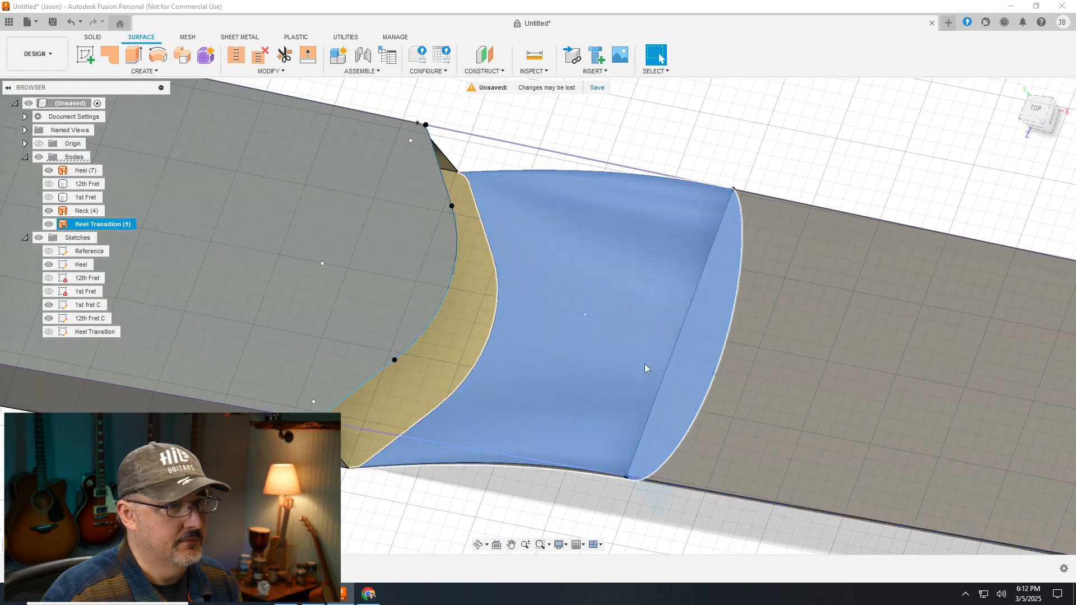
click(58, 264)
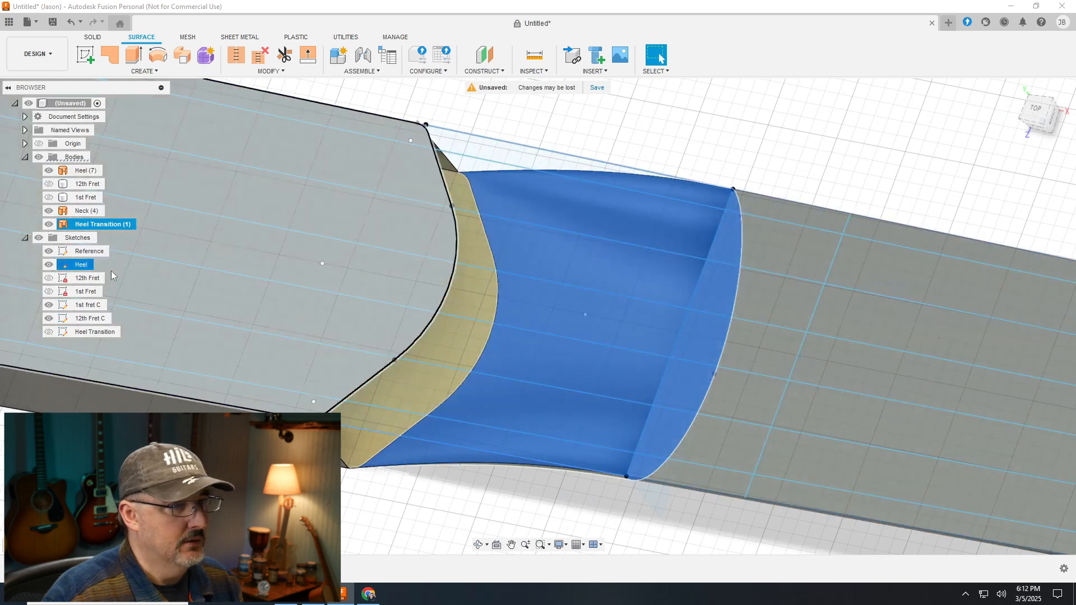
Hide the Reference sketch while keeping the Heel sketch visible over the open heel transition
click(49, 266)
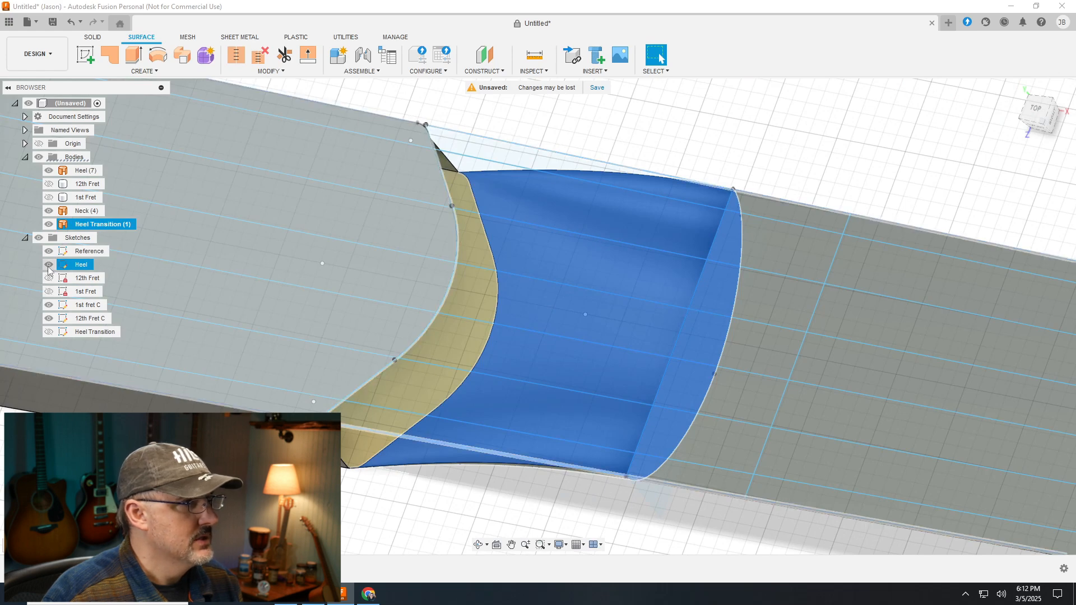
click(84, 251)
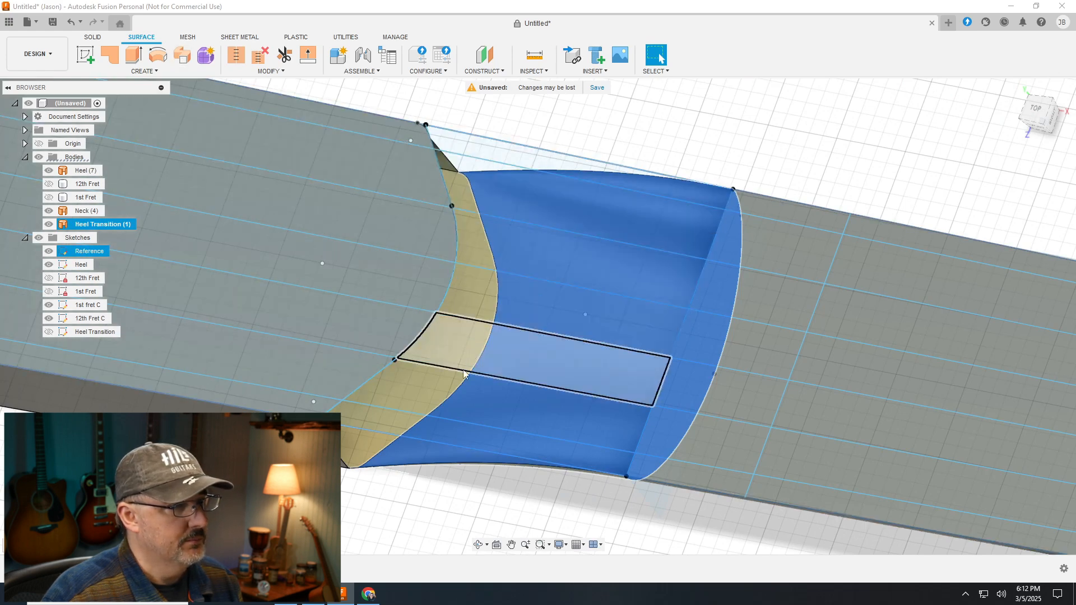
click(48, 252)
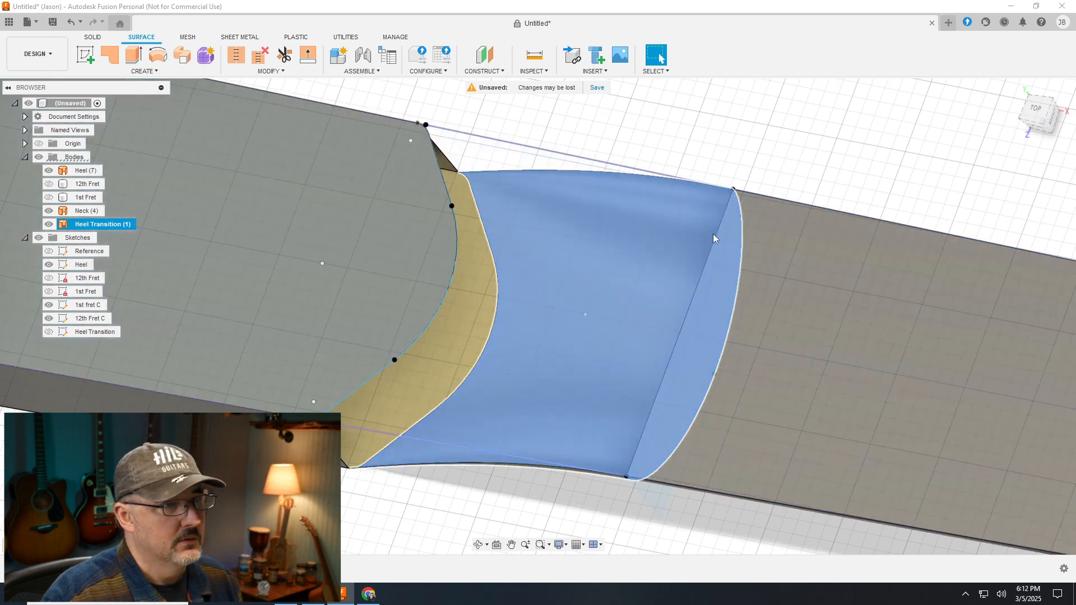
click(713, 240)
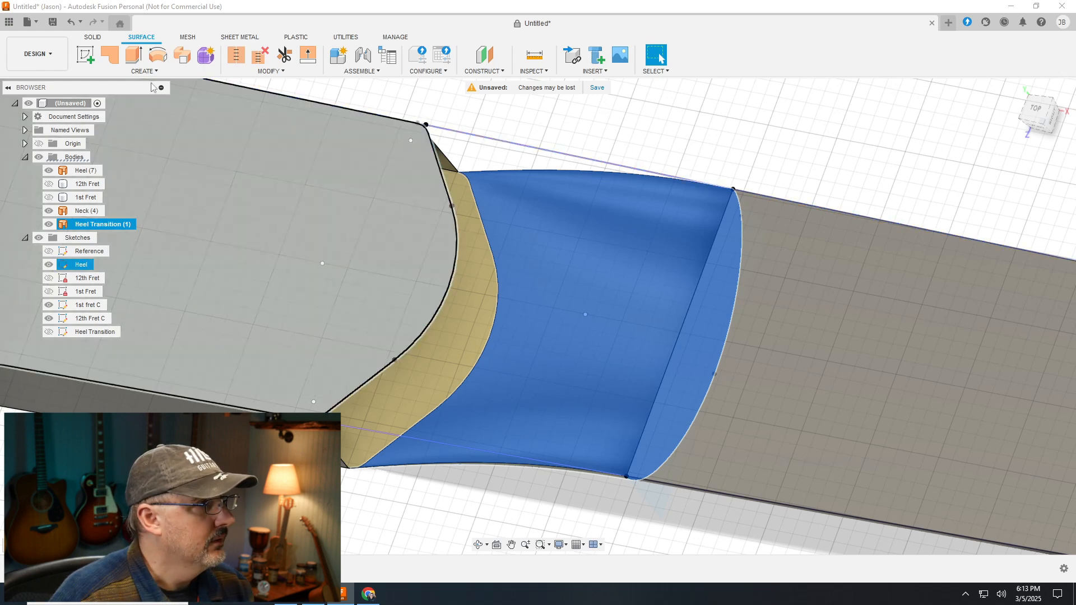
Loft a flat top surface between the two long side lines of the Heel sketch as a new body
click(109, 56)
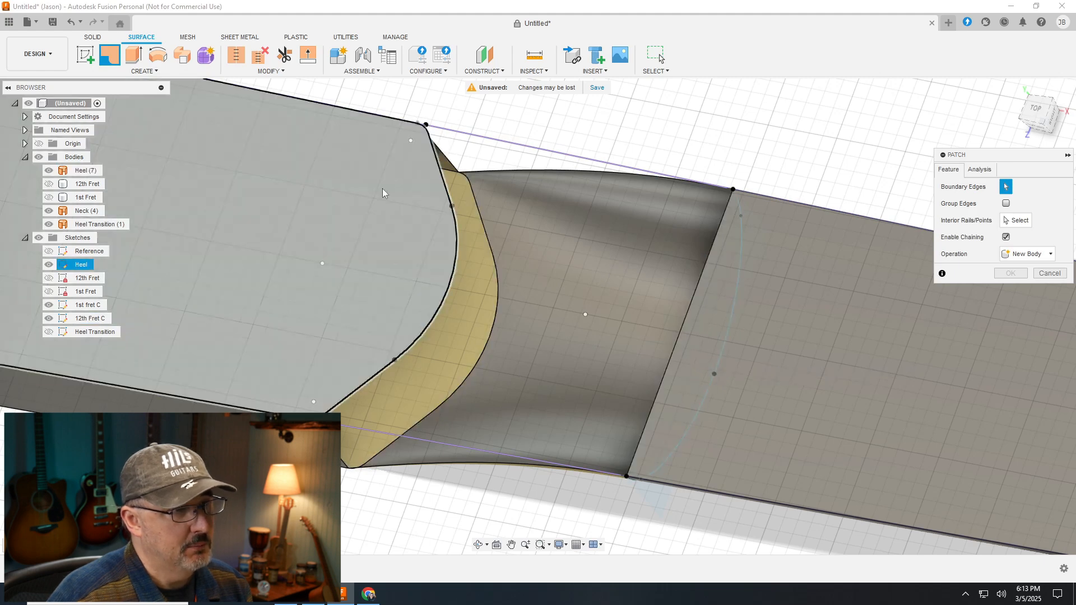
click(1048, 273)
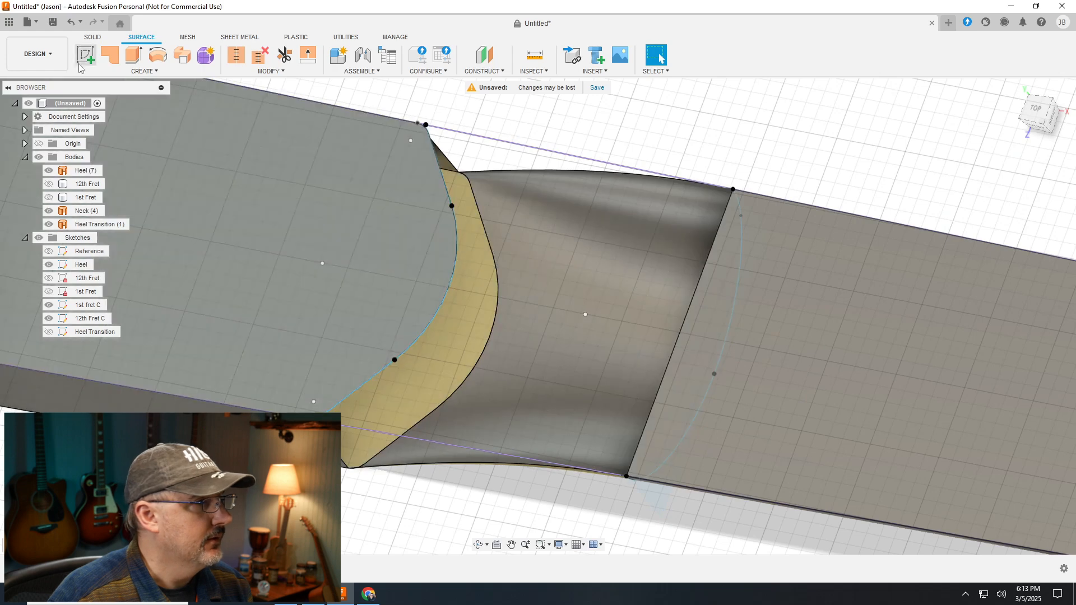
click(144, 71)
click(134, 162)
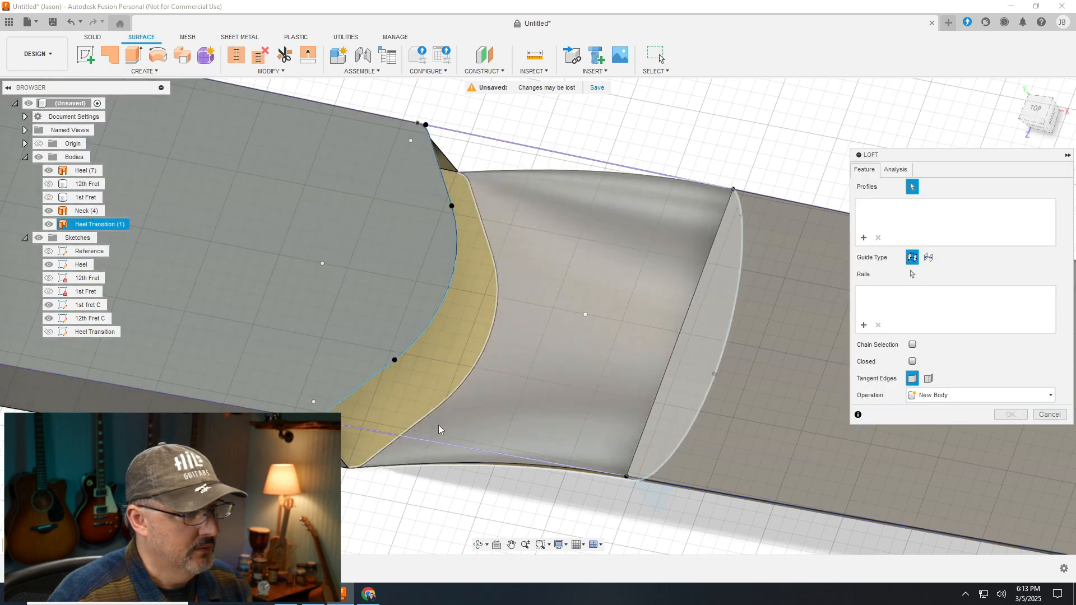
click(437, 442)
click(552, 153)
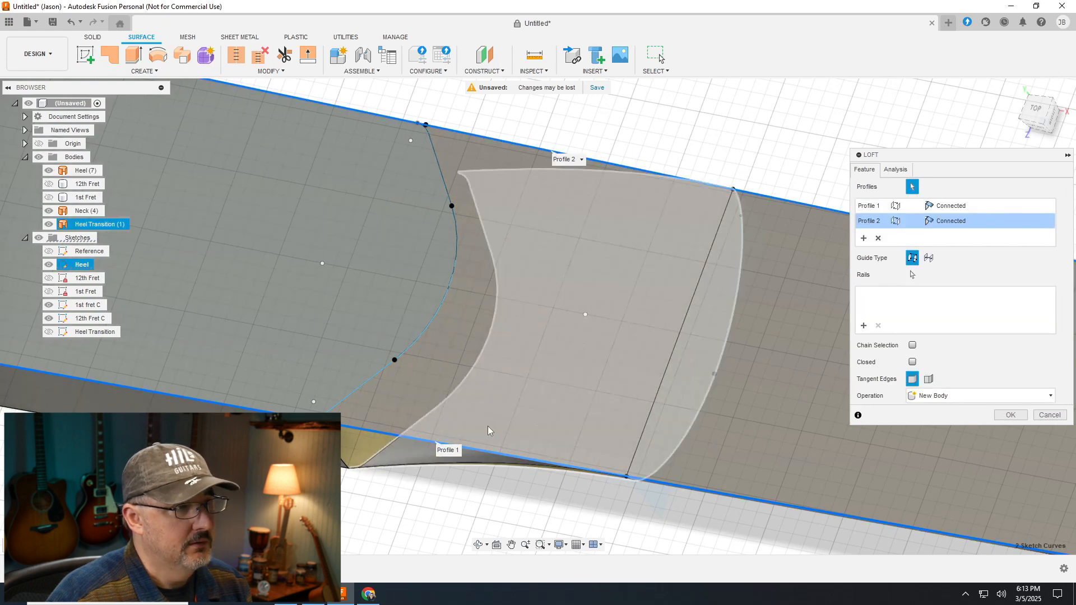
click(1012, 415)
On the front side, loft a closing surface between the heel transition's curved side edge and the heel's vertical corner edge as a new body
mouse_move(1041, 116)
mouse_down()
mouse_move(1033, 83)
mouse_move(1041, 97)
mouse_up()
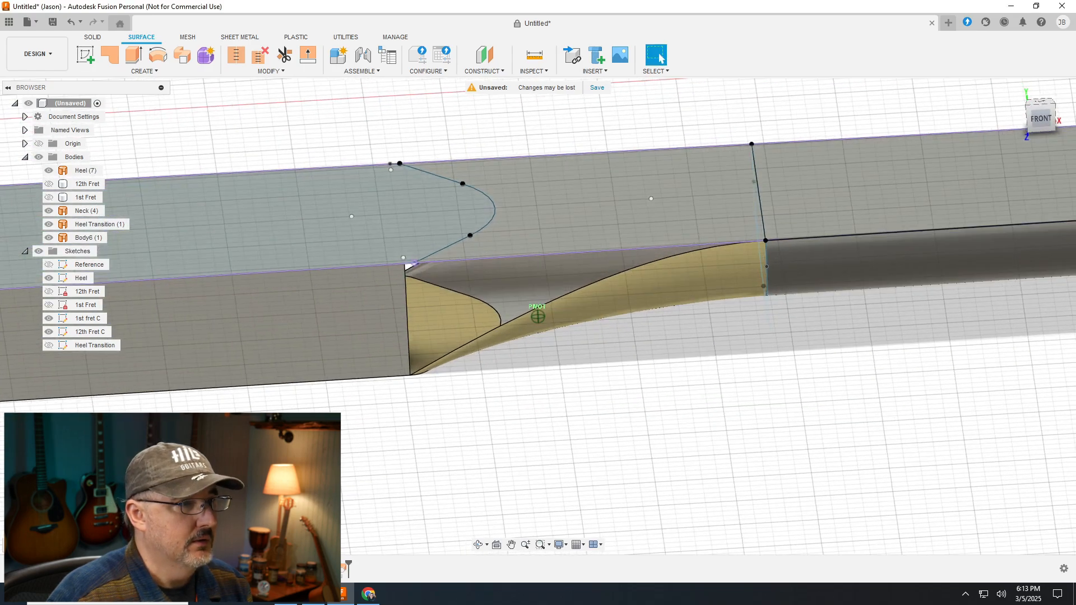
scroll(521, 257, up, 3)
scroll(725, 280, down, 2)
scroll(464, 313, up, 3)
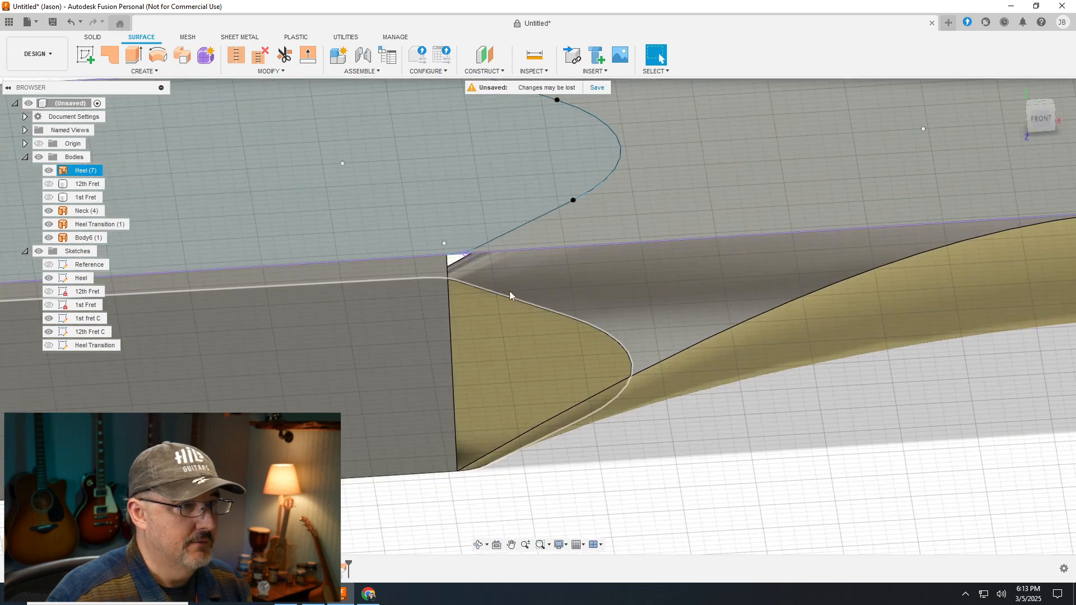
drag(1037, 108, 1040, 114)
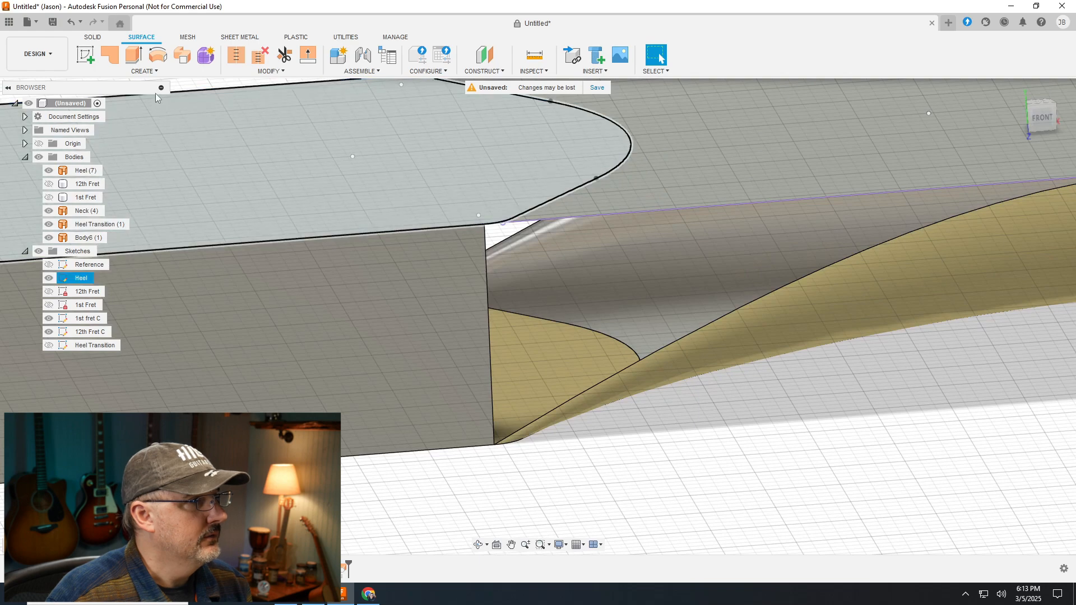
click(143, 71)
click(113, 163)
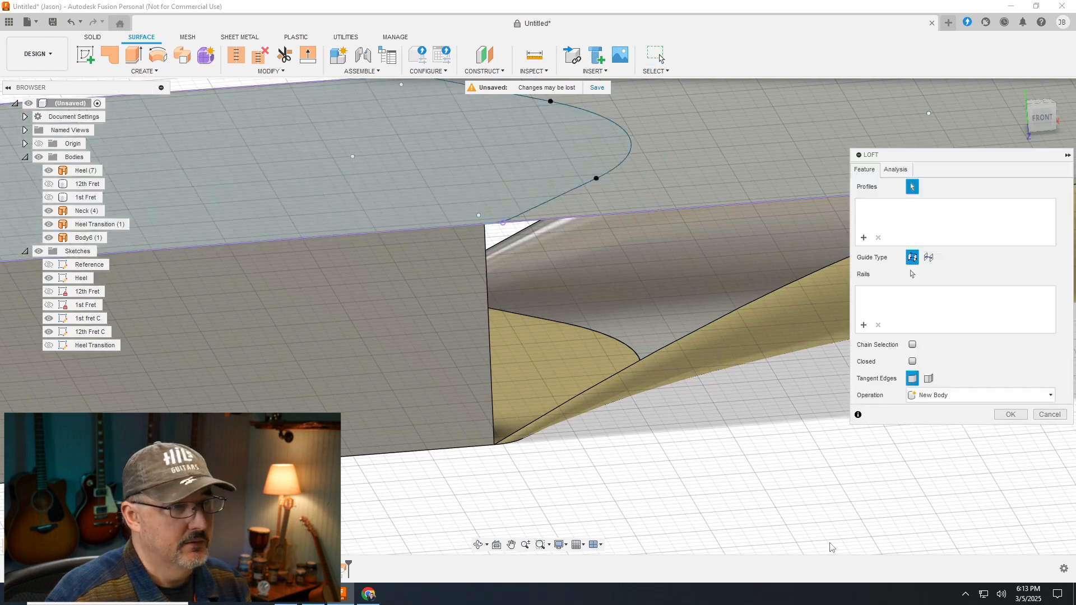
click(744, 307)
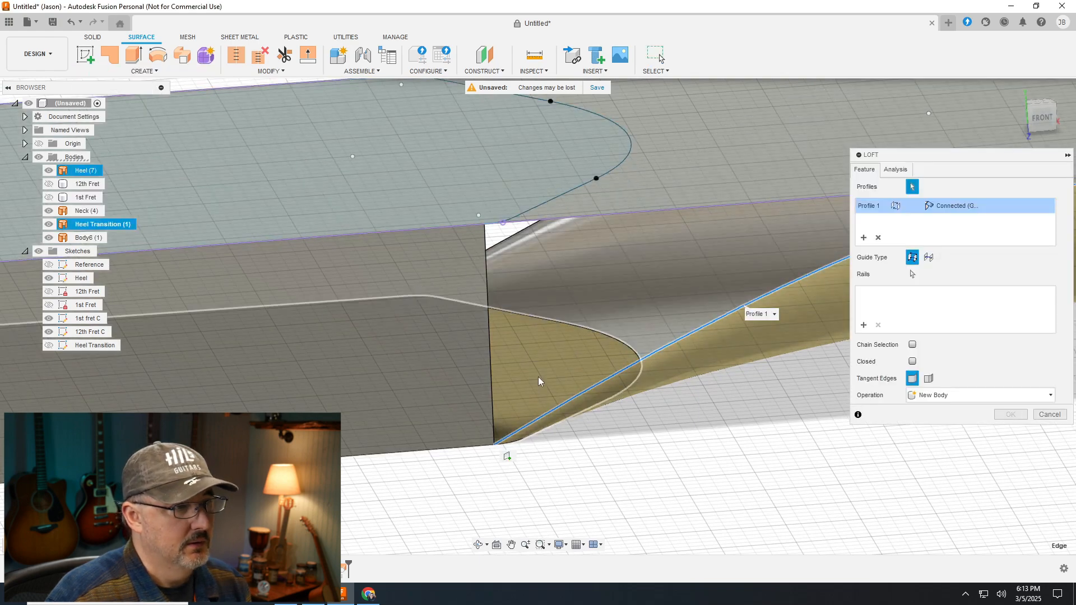
click(489, 341)
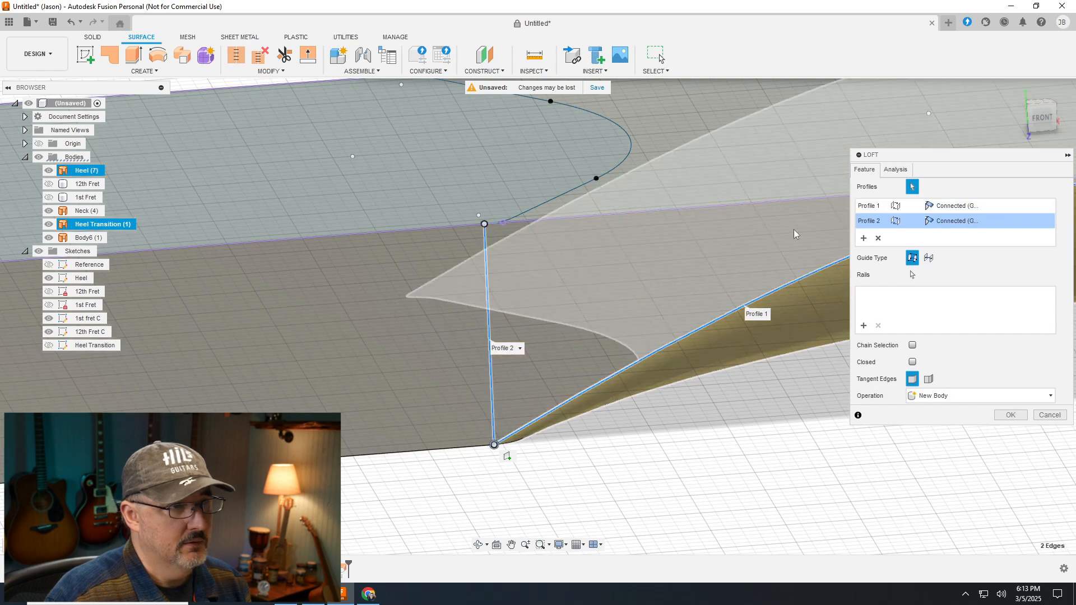
click(1007, 415)
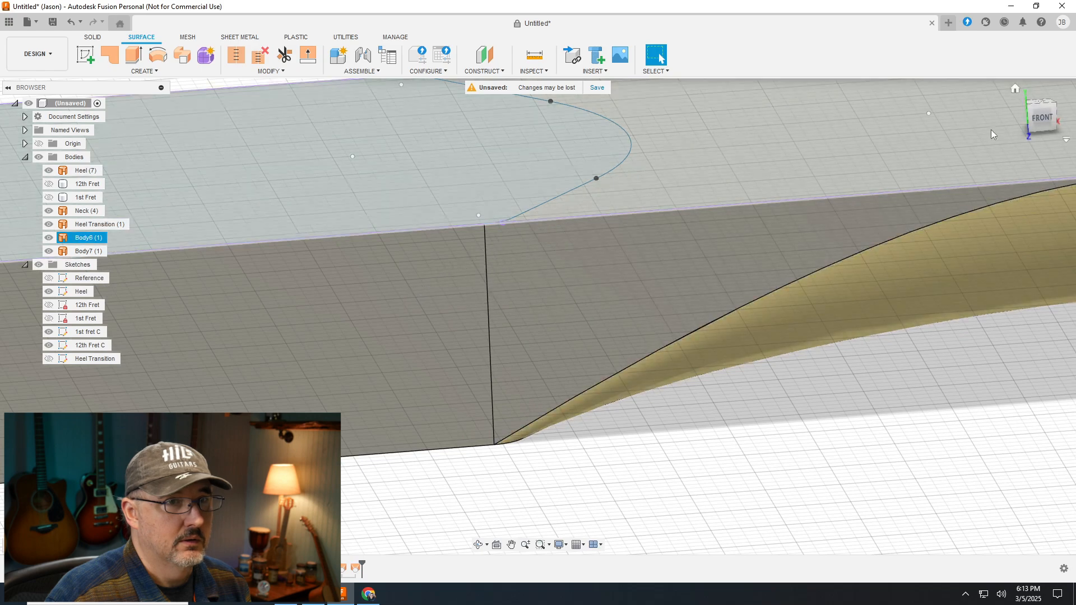
On the back side, loft a matching surface between the transition's curved edge and the heel's vertical edge as a new body
mouse_move(1036, 120)
mouse_down()
mouse_move(1053, 129)
mouse_move(1067, 121)
mouse_move(1048, 115)
mouse_up()
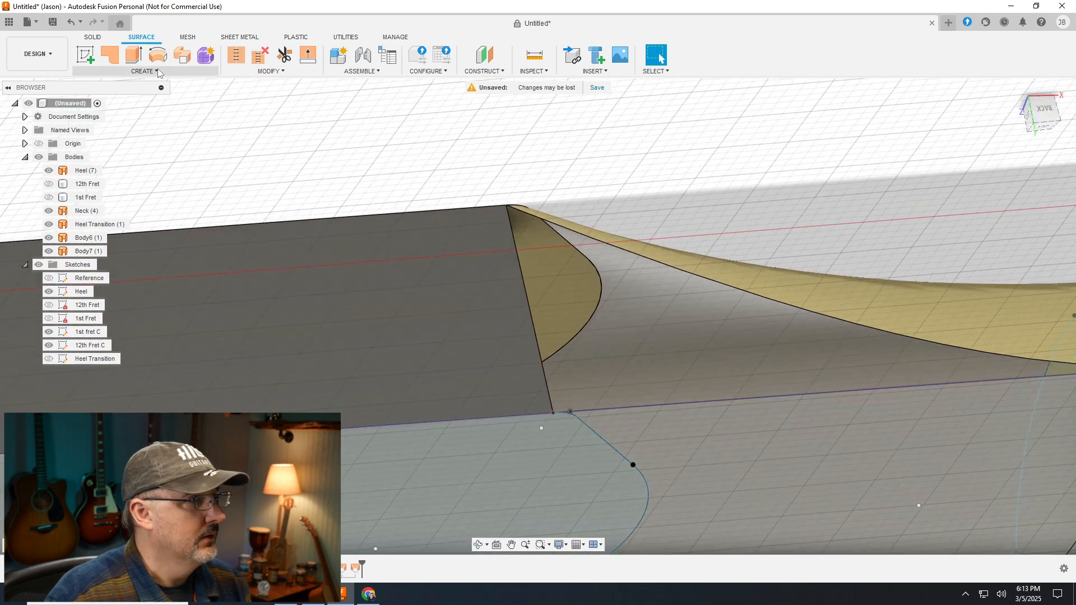
click(158, 72)
click(109, 160)
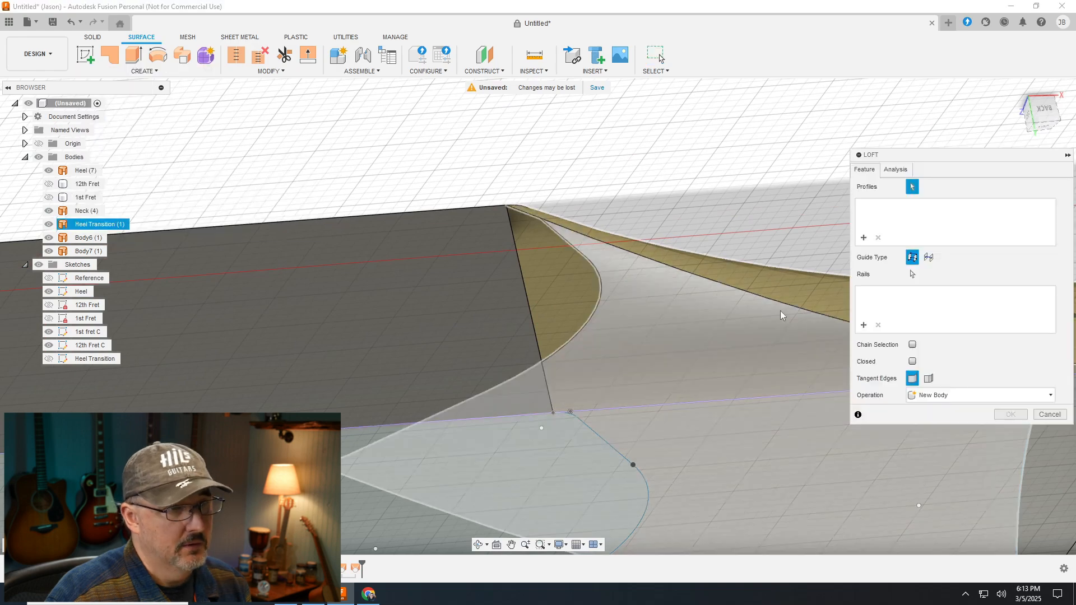
click(767, 295)
click(534, 312)
scroll(241, 236, down, 2)
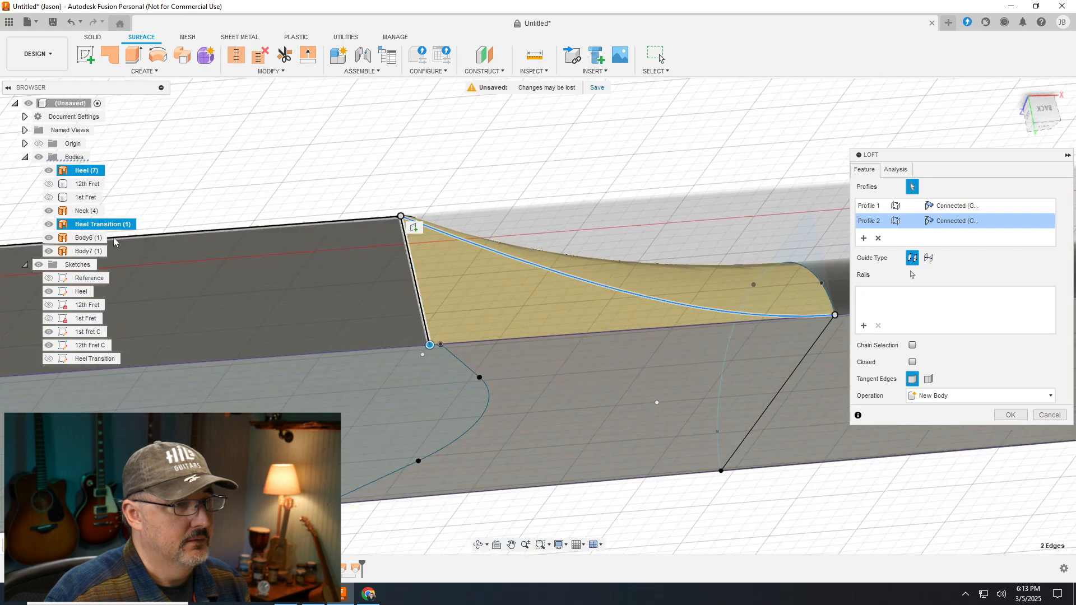
scroll(117, 240, down, 2)
click(1010, 415)
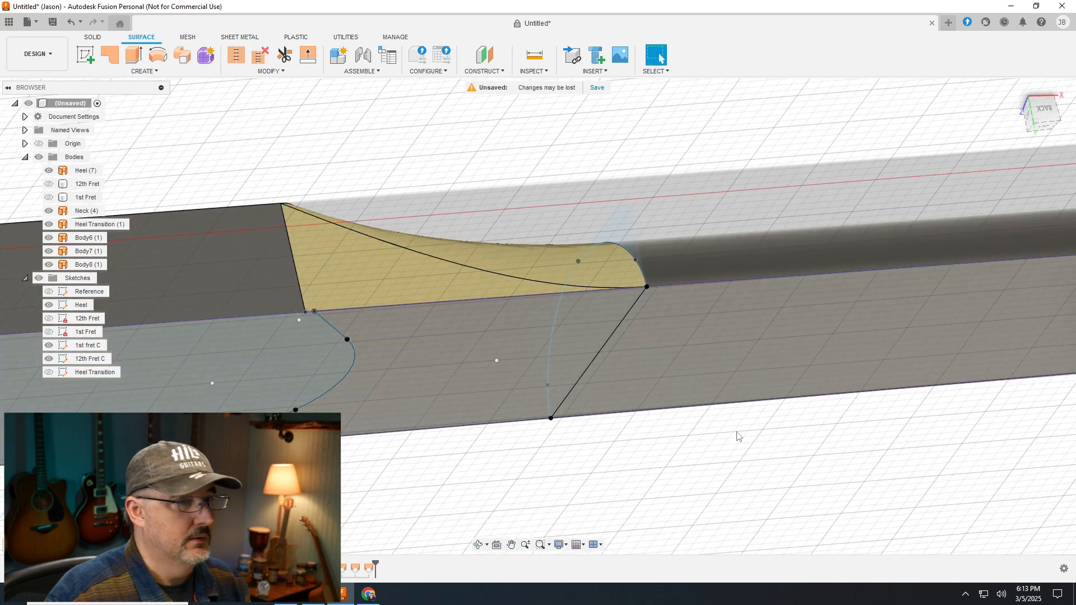
Stitch the Heel Transition surface and its two side lofts together as a new body
drag(1050, 112, 1064, 184)
scroll(448, 279, up, 3)
scroll(440, 285, down, 5)
click(433, 200)
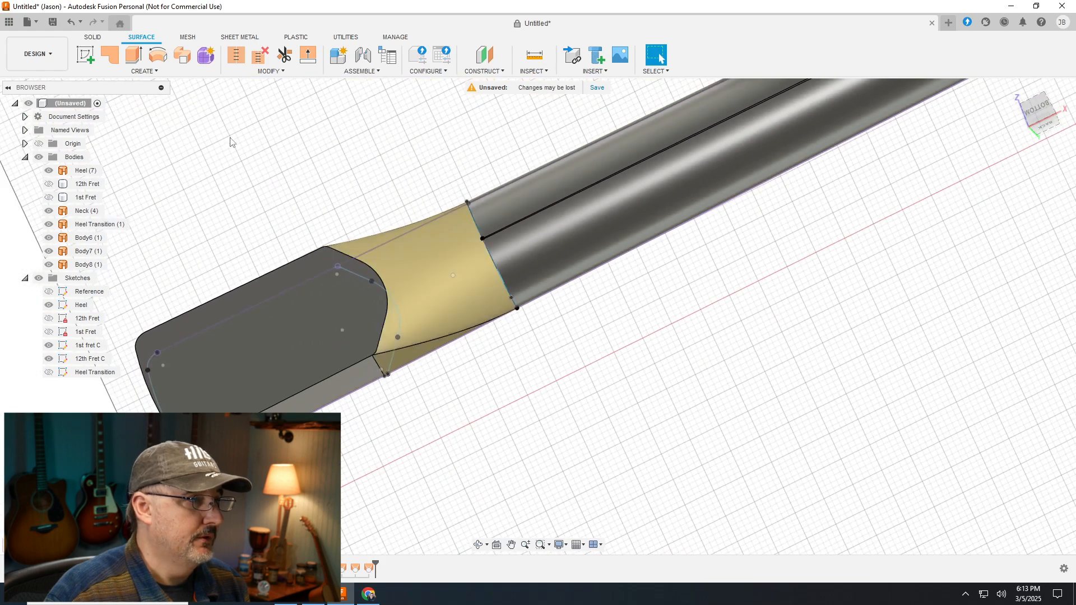
scroll(270, 143, up, 2)
scroll(272, 142, down, 1)
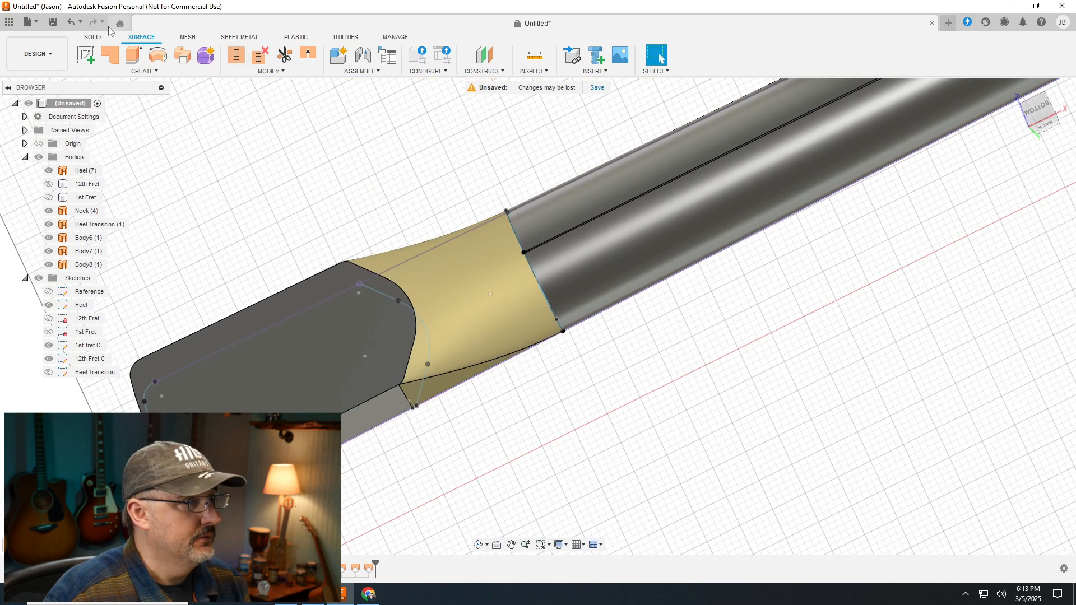
click(238, 55)
drag(248, 131, 626, 487)
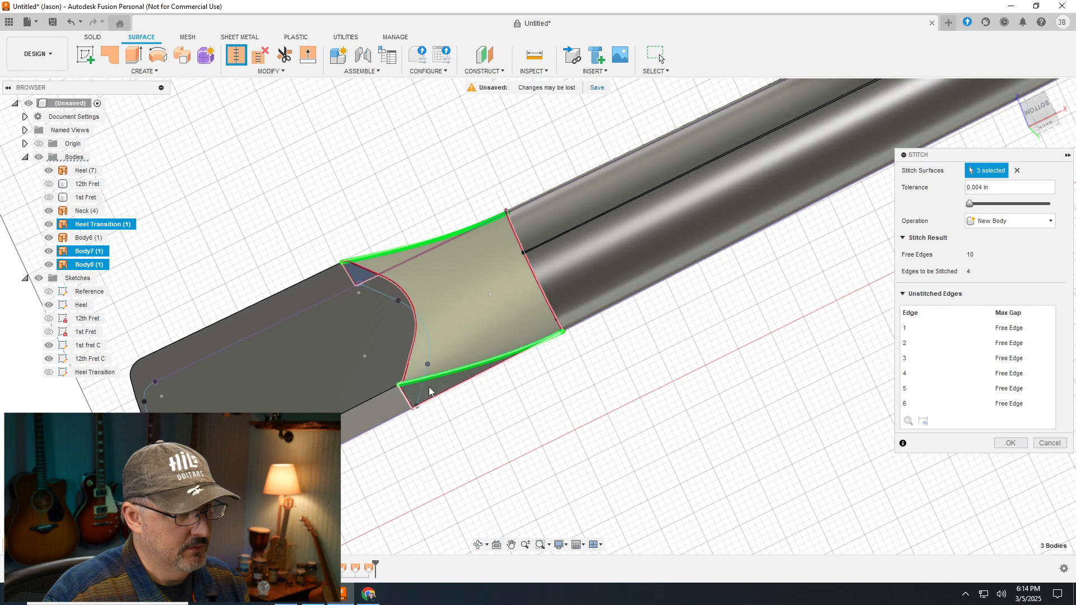
click(1005, 443)
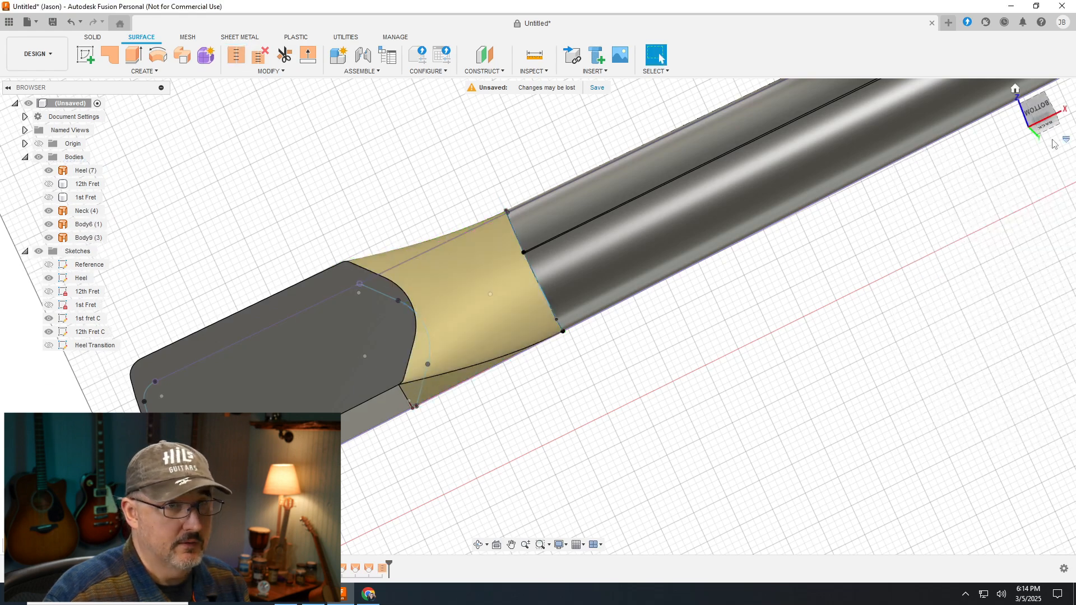
Inspect the closed heel and neck from above and roll the timeline back to just after the Heel Transition loft
drag(1041, 125, 1015, 323)
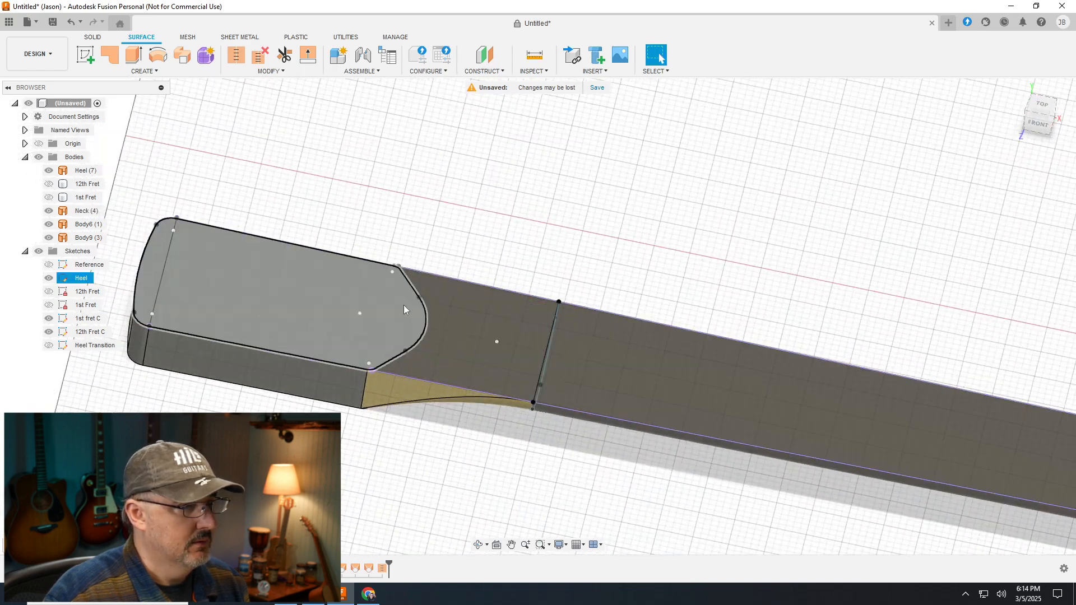
scroll(352, 248, up, 2)
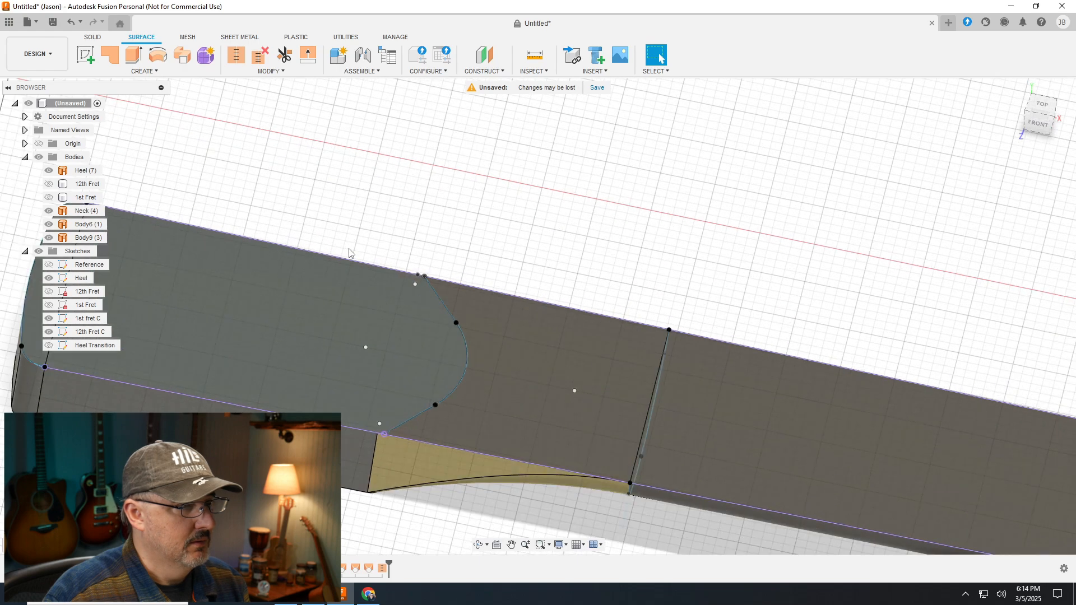
scroll(351, 248, down, 4)
scroll(425, 300, down, 3)
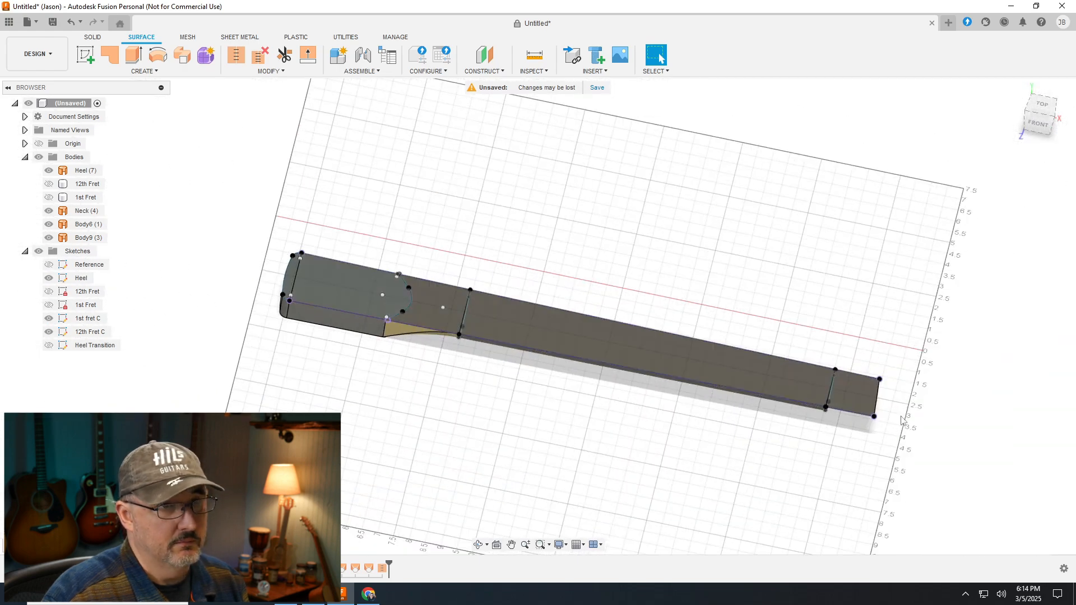
mouse_move(1048, 83)
mouse_down()
mouse_move(1041, 28)
mouse_move(1055, 184)
mouse_up()
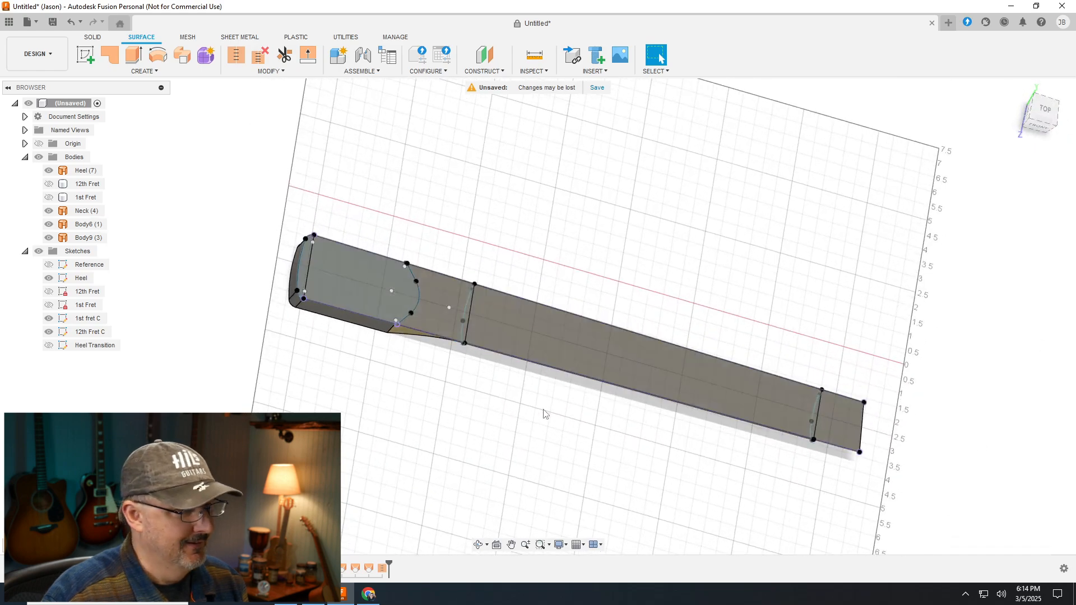
scroll(448, 342, up, 5)
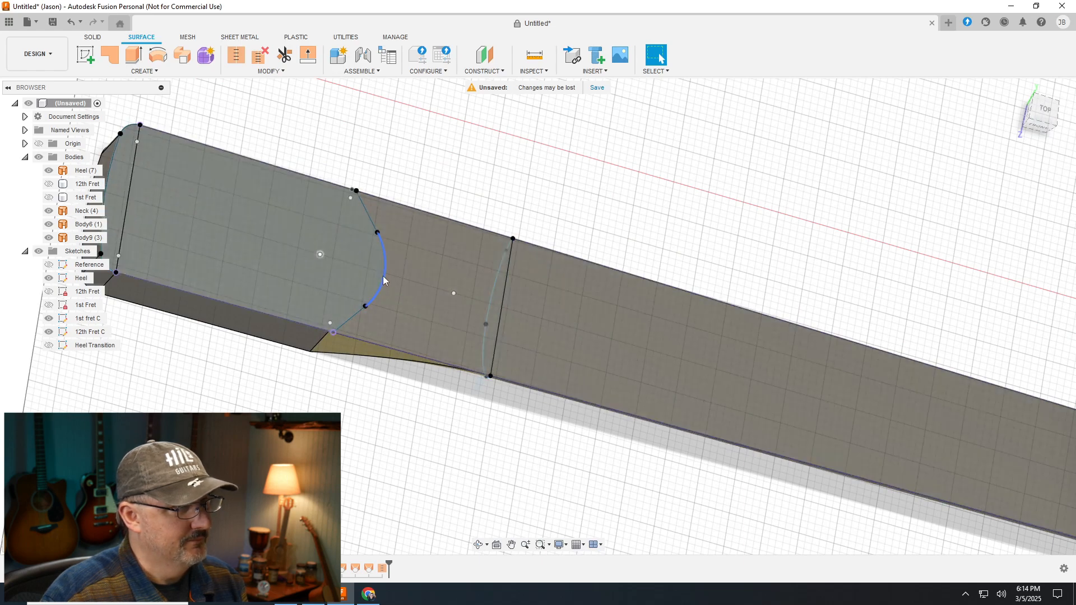
scroll(332, 265, down, 5)
scroll(1011, 441, up, 2)
scroll(408, 274, down, 3)
scroll(247, 222, up, 5)
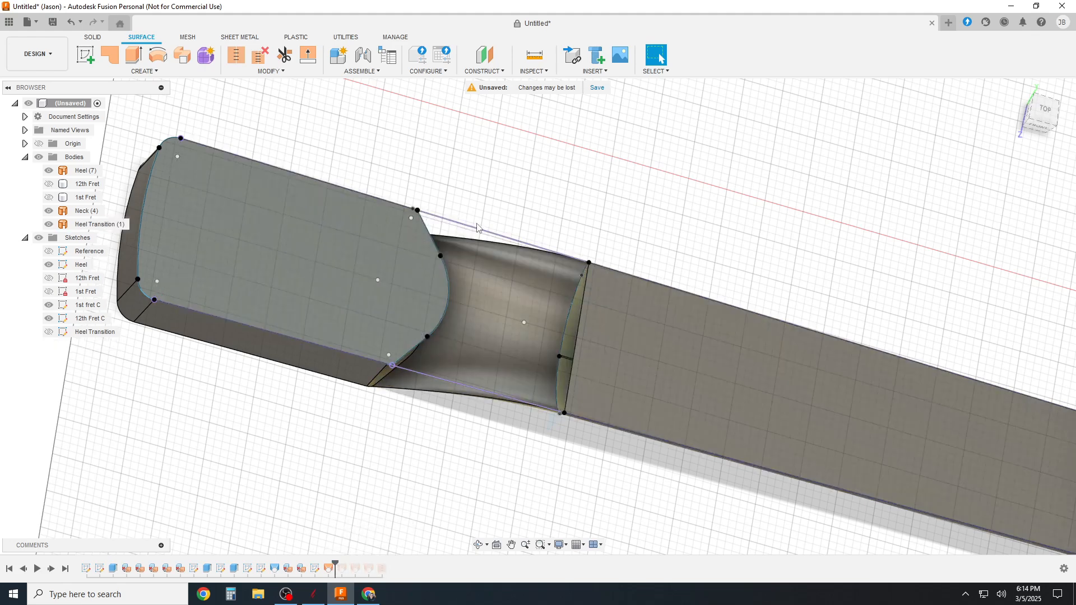
Check the open top of the transition against the Reference sketch and hide that sketch again
scroll(590, 347, up, 8)
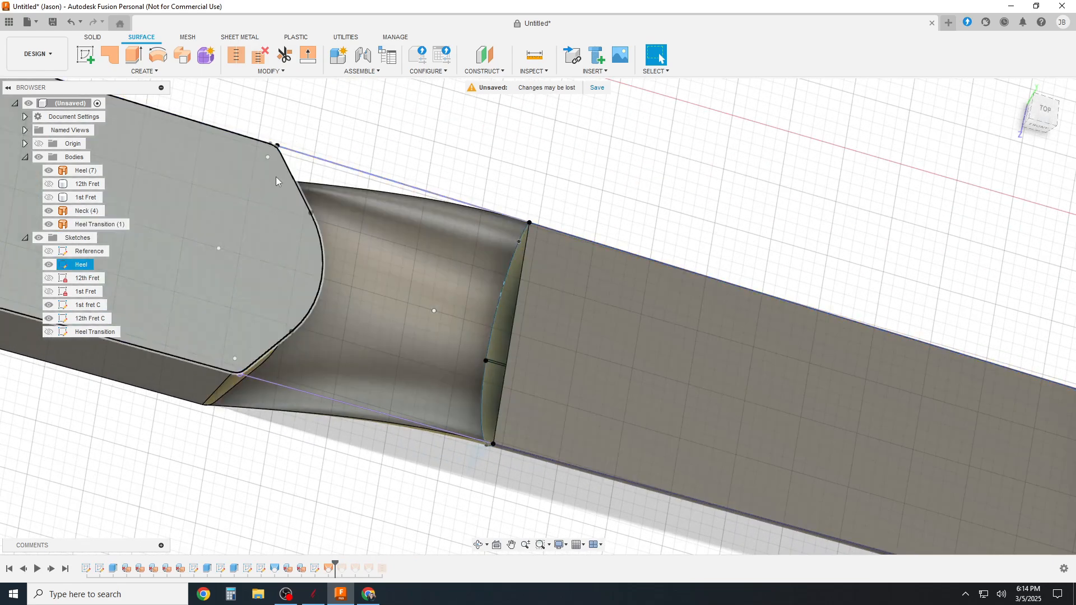
click(49, 264)
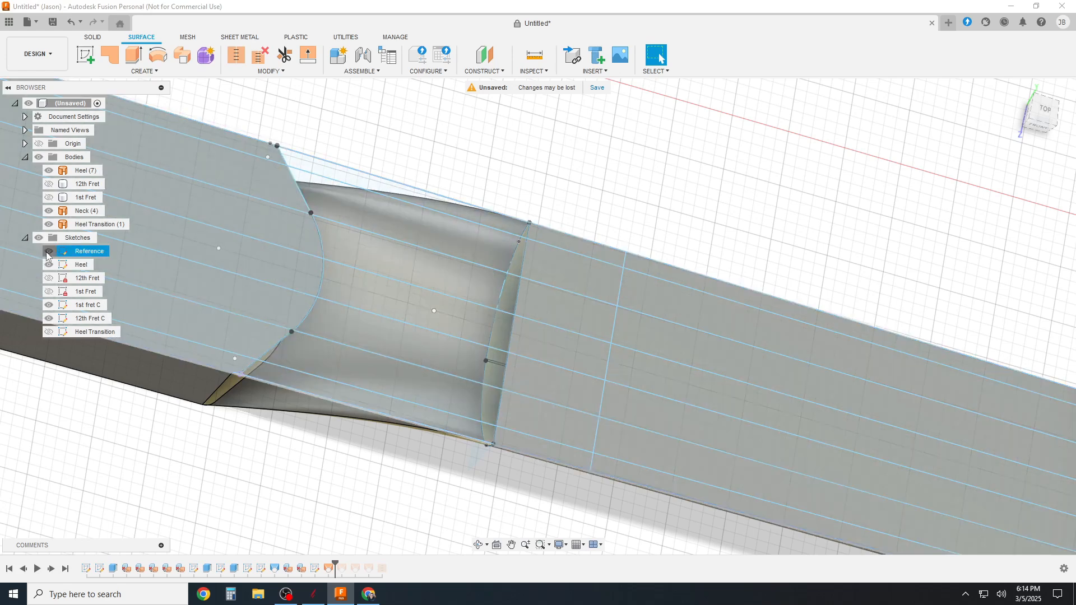
click(49, 251)
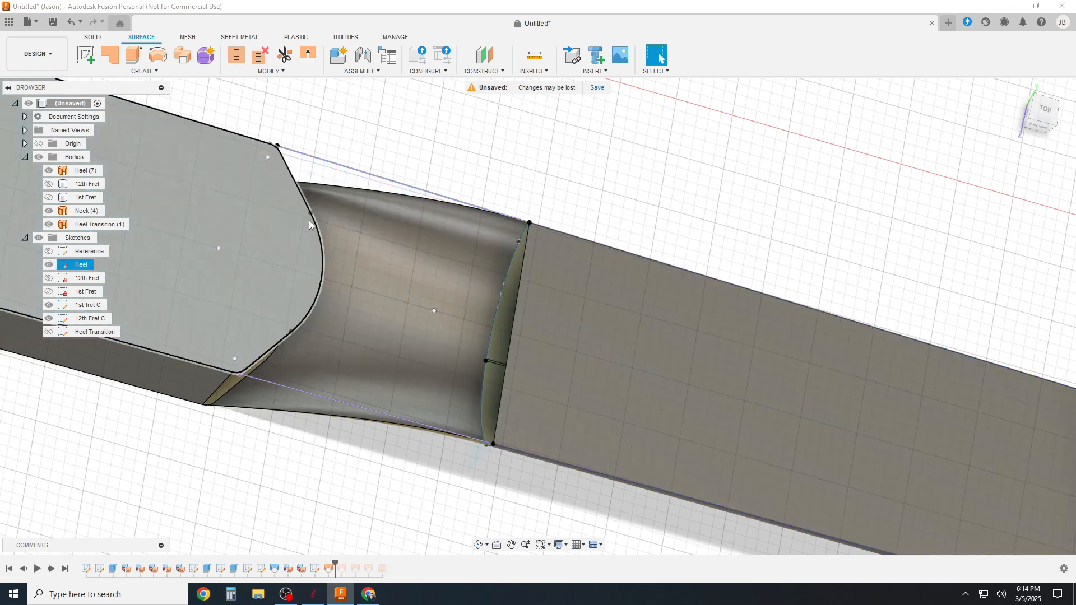
Loft a flat top surface between the Heel sketch's curved end and the 12th Fret C sketch's straight line as a new body
click(151, 71)
click(95, 163)
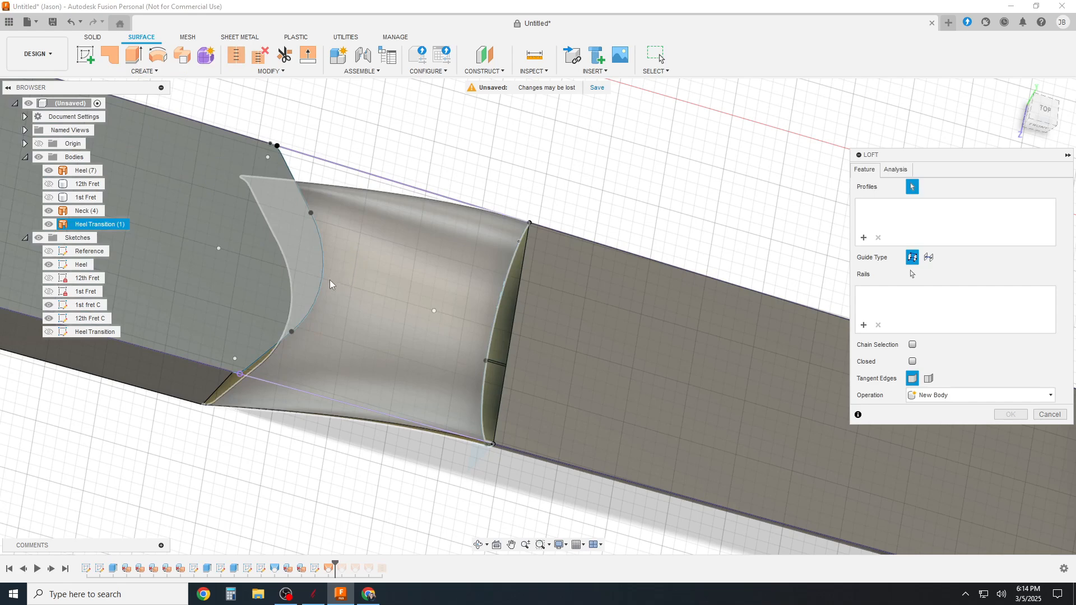
scroll(280, 376, up, 5)
click(237, 344)
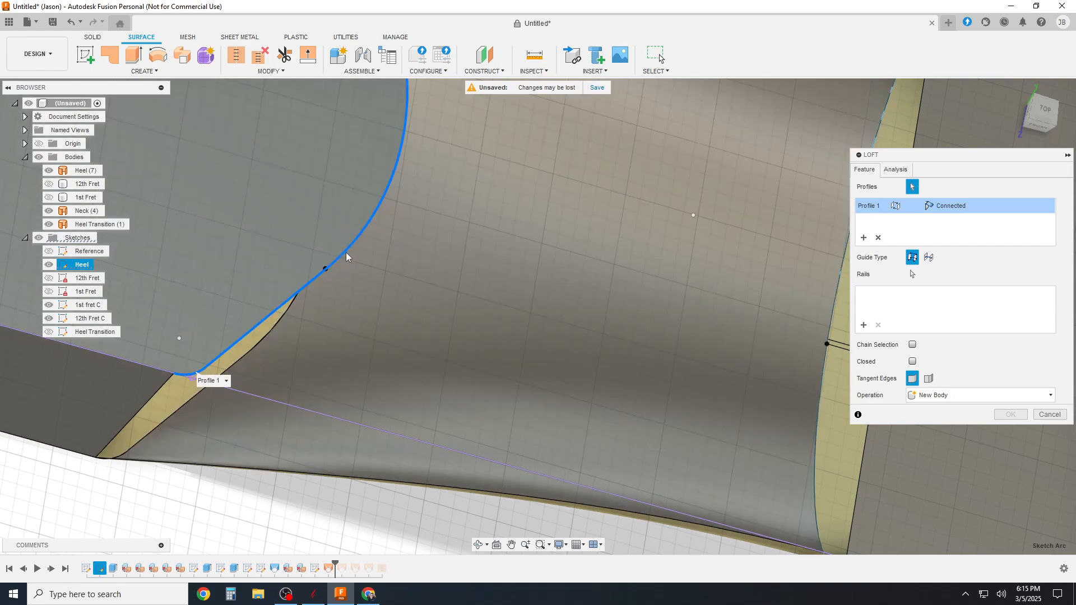
scroll(274, 271, down, 7)
scroll(280, 129, up, 4)
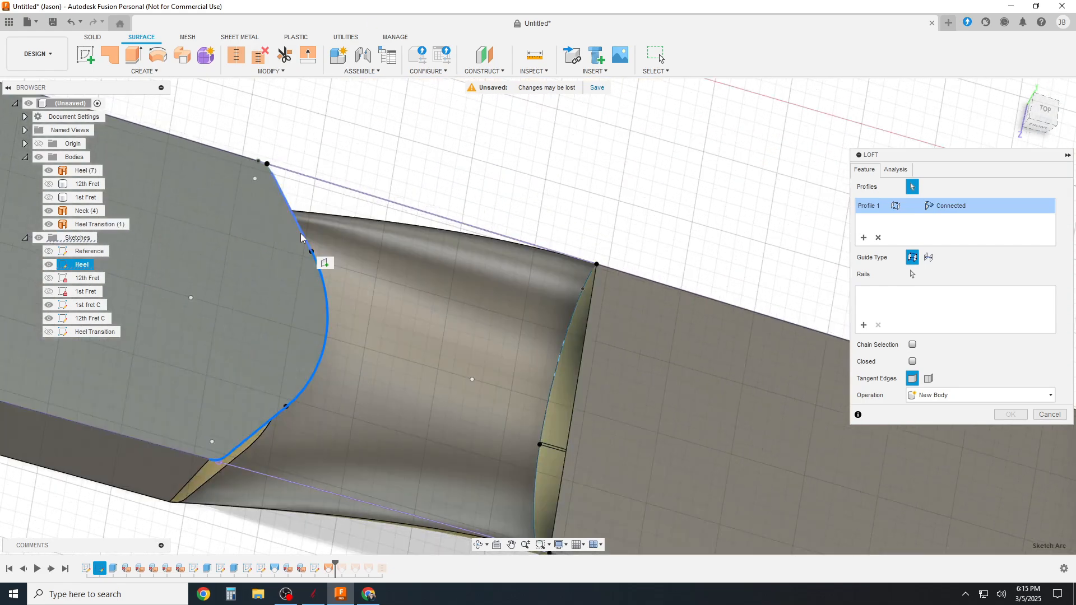
scroll(272, 165, up, 2)
scroll(272, 165, down, 5)
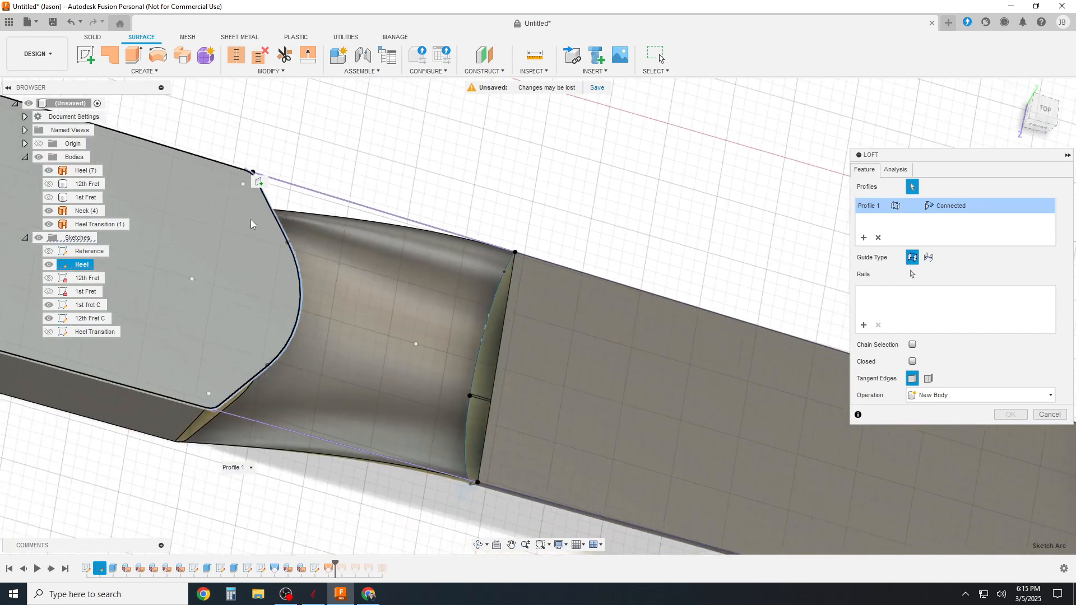
scroll(431, 331, up, 5)
click(409, 306)
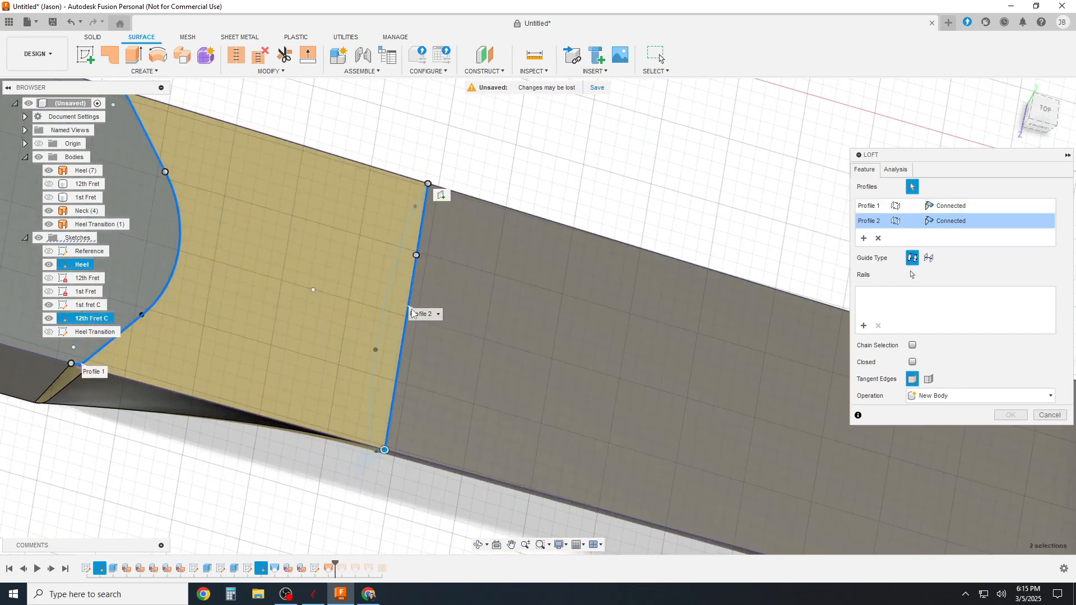
scroll(729, 333, down, 3)
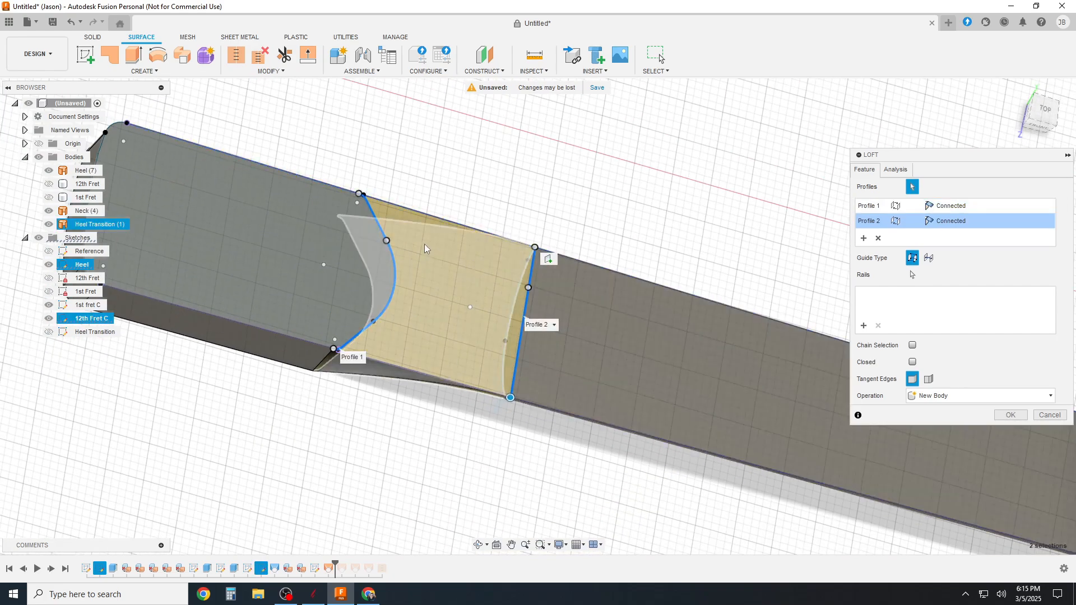
scroll(518, 247, up, 4)
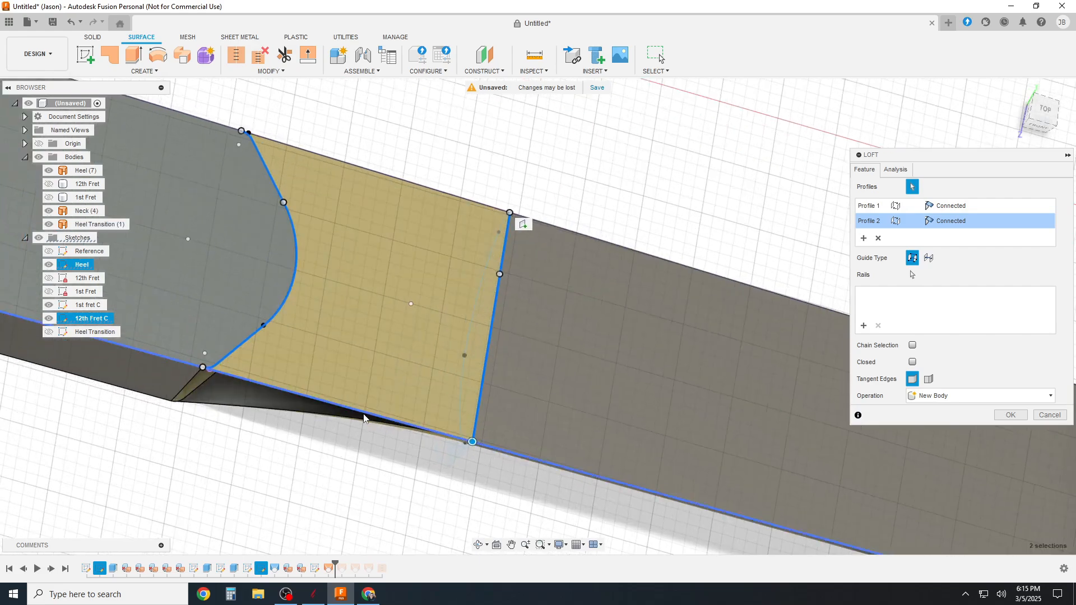
key(Return)
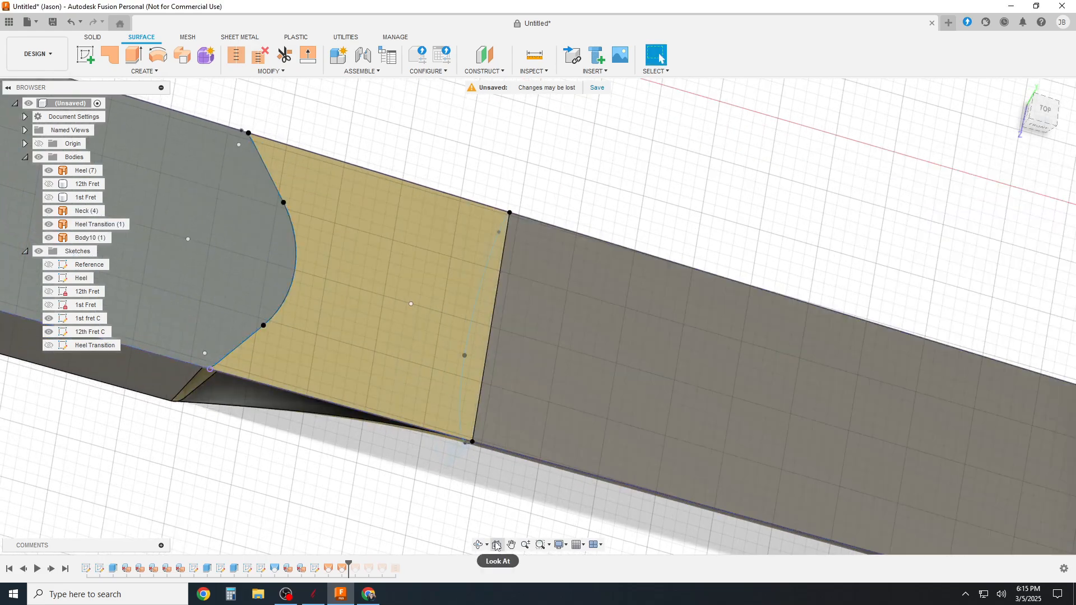
Delete all the old features that come after the history marker, behind the new top loft
scroll(397, 399, down, 3)
drag(1043, 116, 1029, 105)
shift+middle_drag(537, 317, 443, 300)
scroll(194, 356, up, 6)
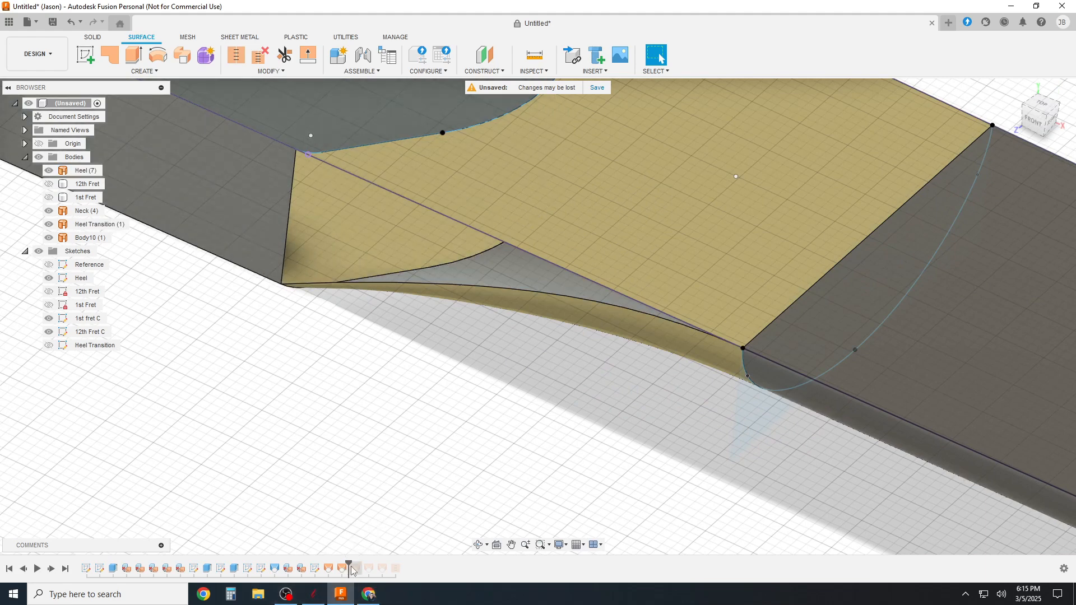
right_click(352, 569)
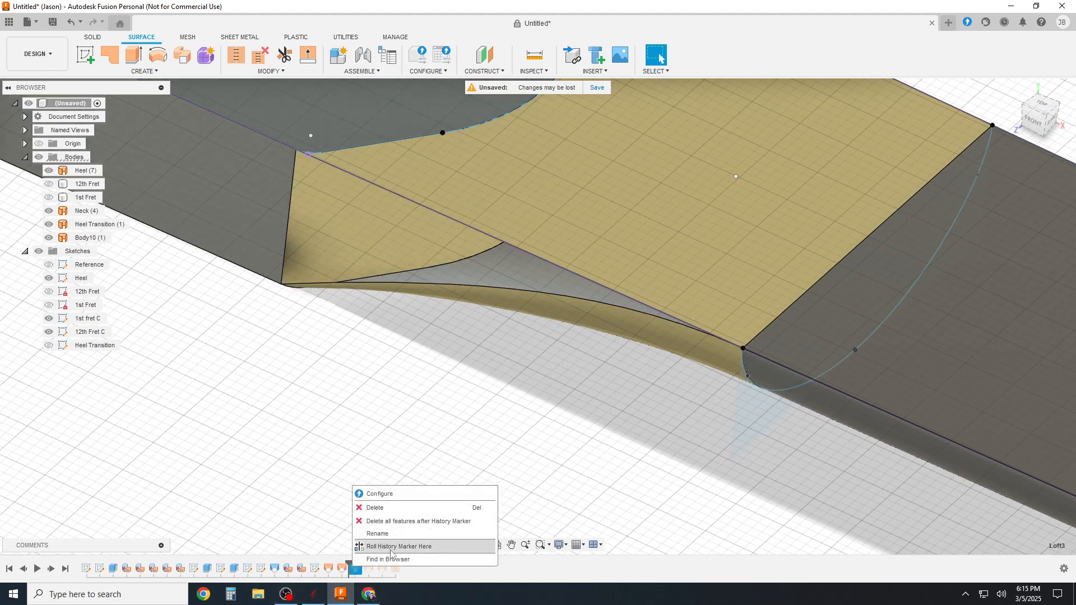
click(399, 521)
On the front side, loft a surface between the transition's curved edge and the heel's vertical edge as a new body
scroll(480, 262, up, 2)
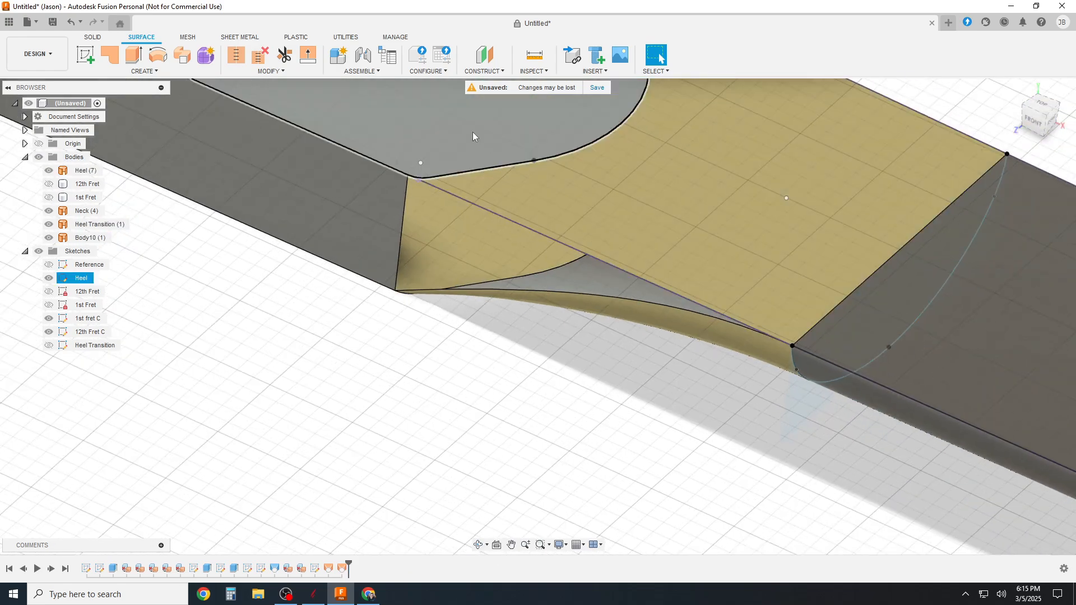
scroll(482, 140, up, 2)
click(144, 71)
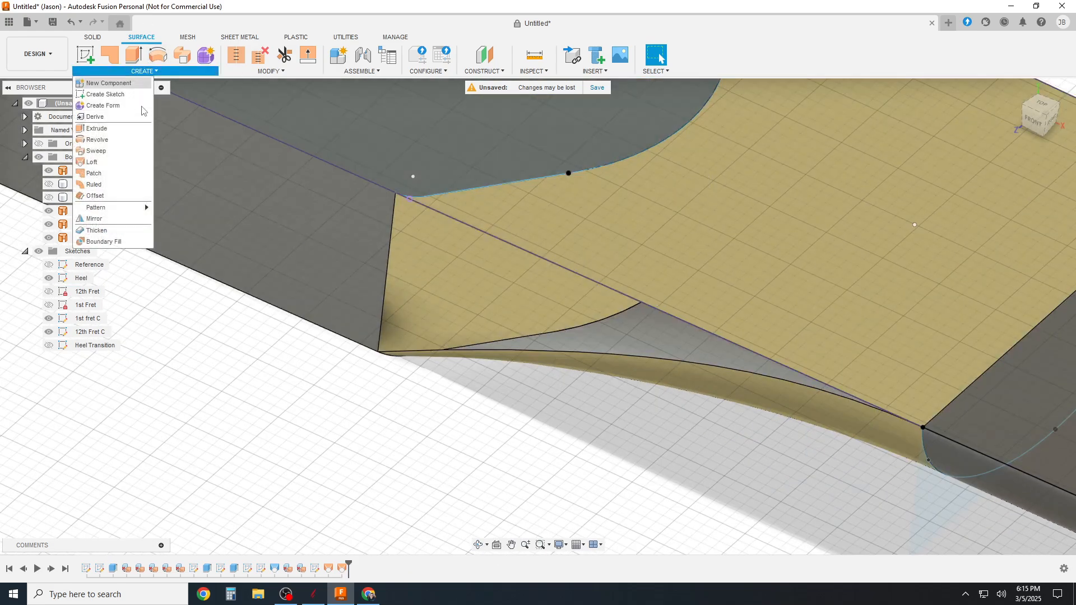
click(92, 162)
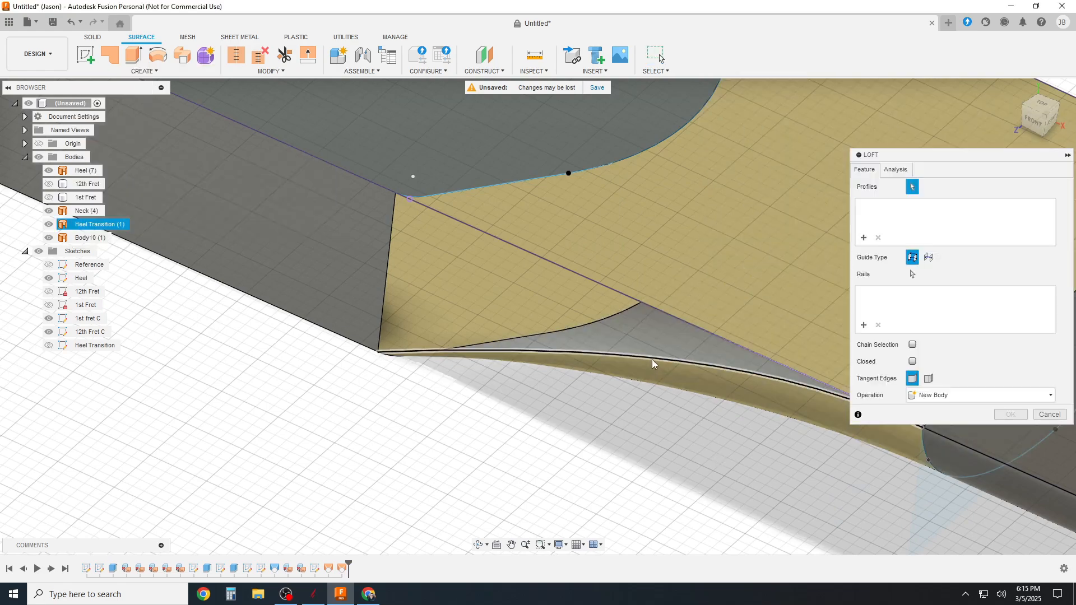
click(651, 359)
click(388, 271)
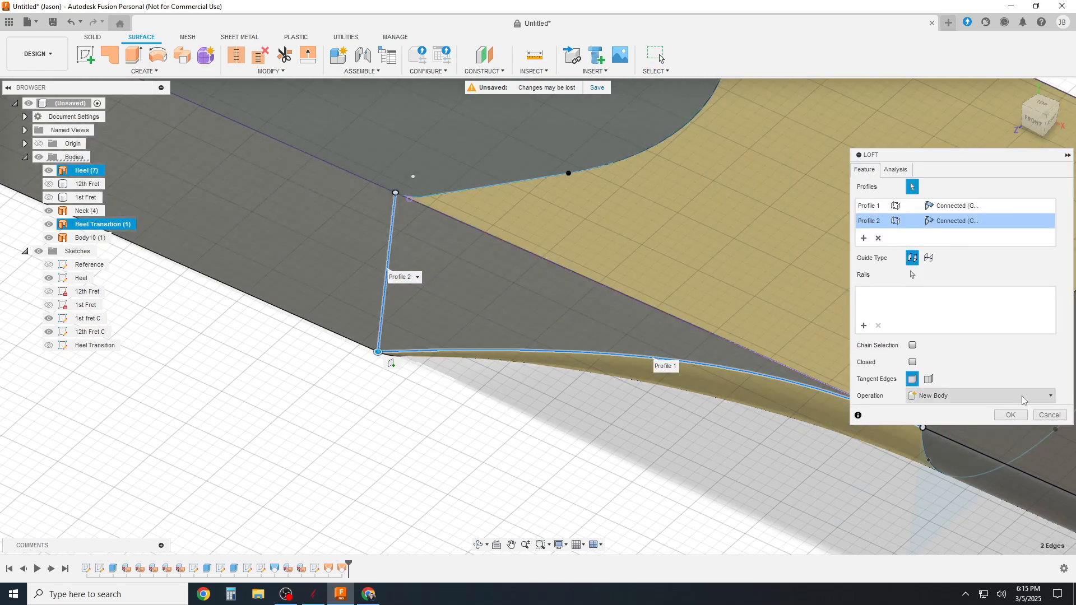
click(1010, 414)
Examine the new front side surface and the neck along its length from the heel to the 1st fret end
scroll(485, 181, up, 2)
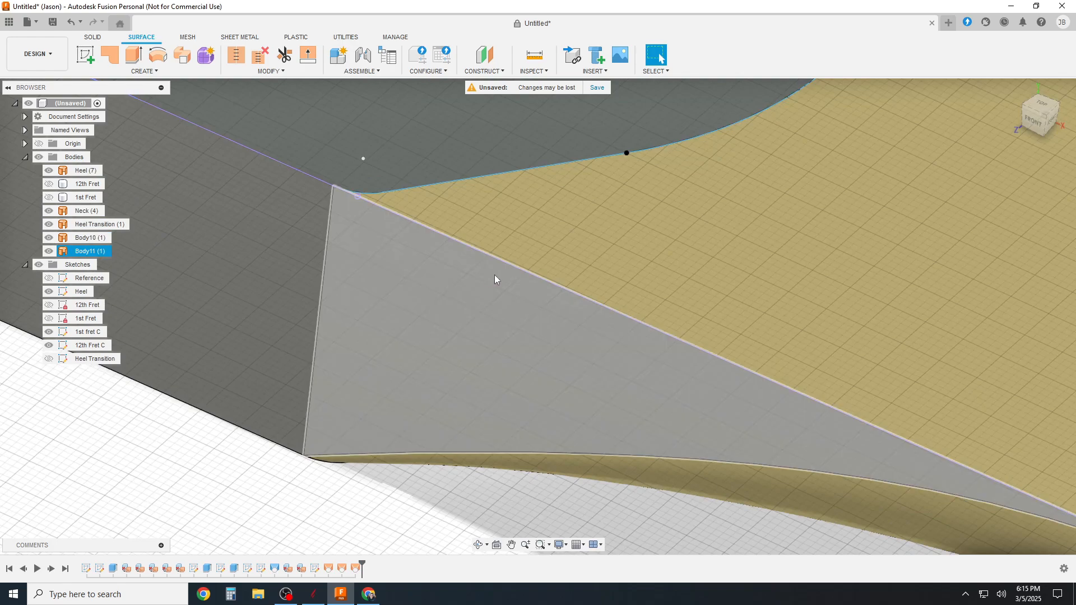
scroll(494, 276, down, 5)
scroll(208, 274, up, 3)
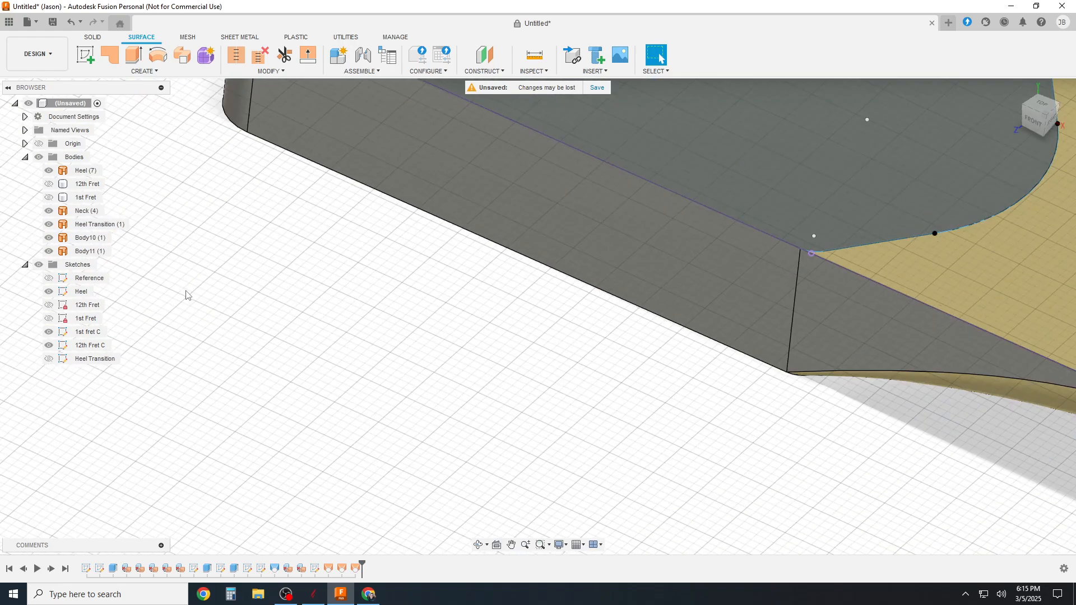
scroll(182, 289, down, 7)
scroll(225, 521, up, 2)
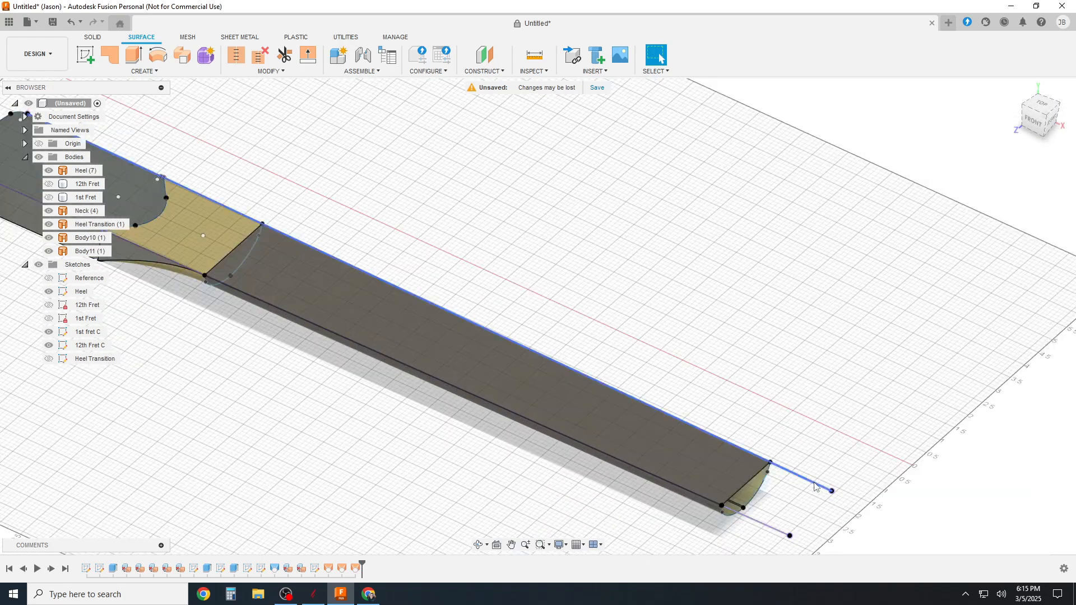
scroll(784, 437, down, 2)
scroll(272, 224, up, 4)
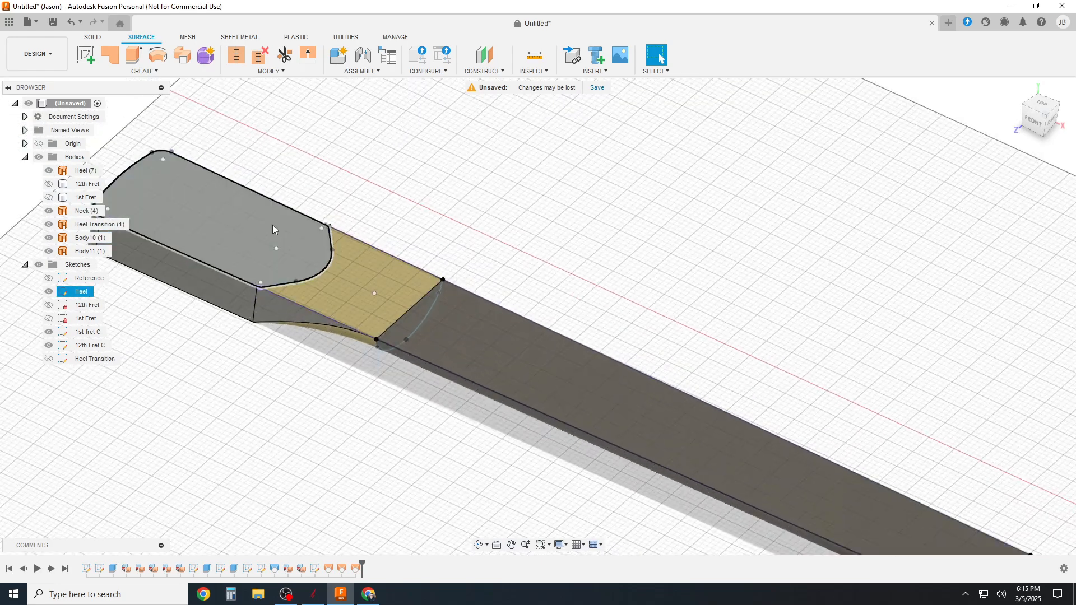
scroll(273, 224, up, 3)
On the back side, loft a surface from the transition's curved edge to the heel's vertical edge as a new body
drag(1044, 104, 1031, 264)
scroll(552, 269, up, 5)
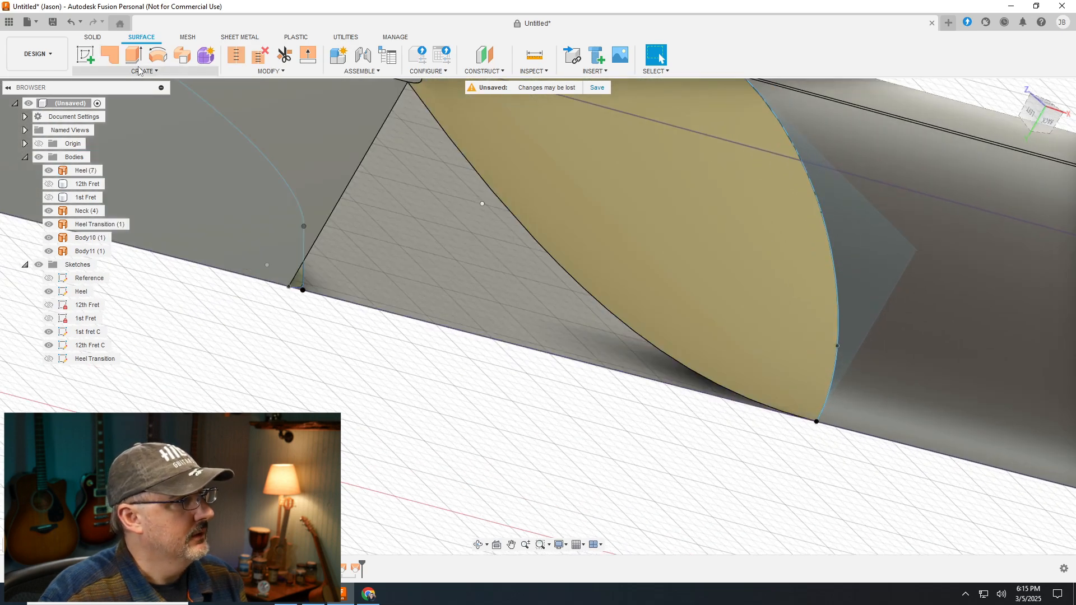
click(139, 70)
click(112, 149)
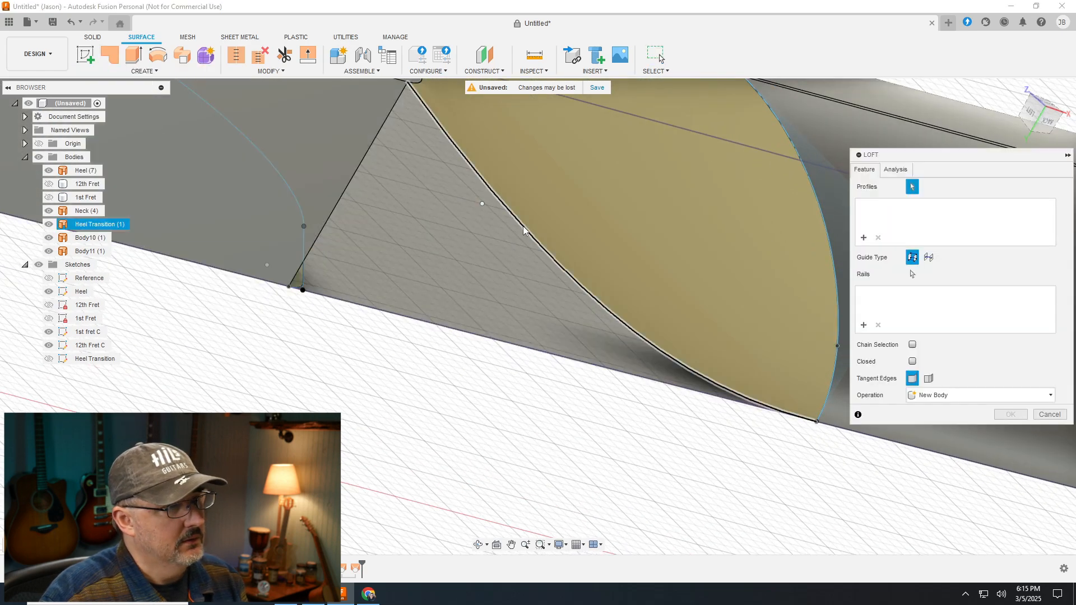
click(523, 227)
click(338, 205)
scroll(413, 289, down, 3)
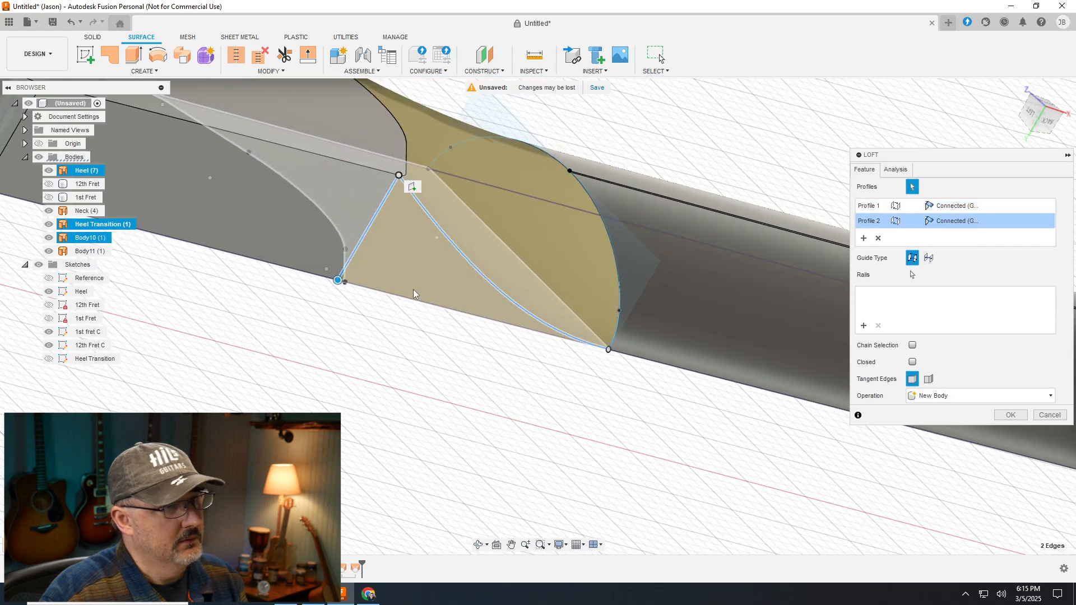
click(1010, 414)
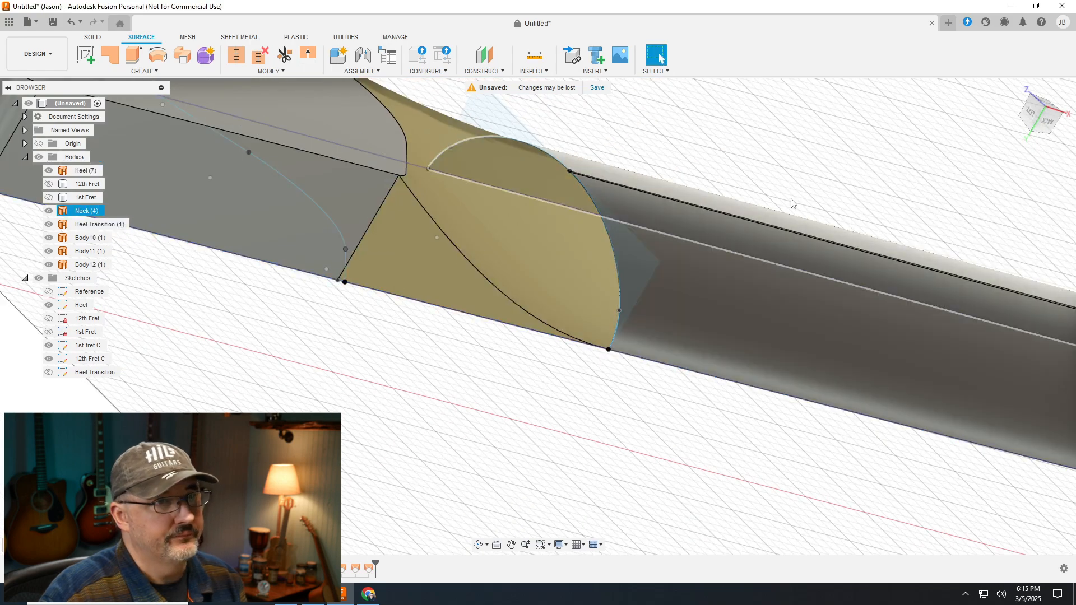
Stitch the Heel Transition, top loft and both side lofts together as a new body with a 0.004 in tolerance
mouse_move(537, 316)
shift+middle_down()
mouse_move(594, 347)
mouse_move(583, 336)
shift+middle_up()
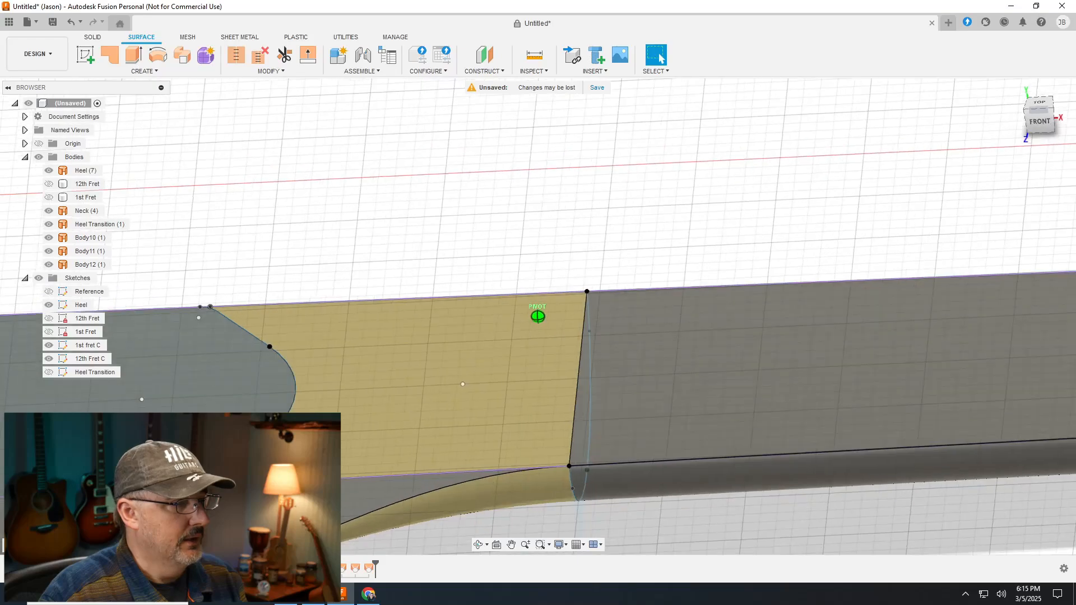
scroll(365, 160, down, 5)
scroll(469, 162, up, 2)
click(242, 60)
drag(294, 176, 688, 442)
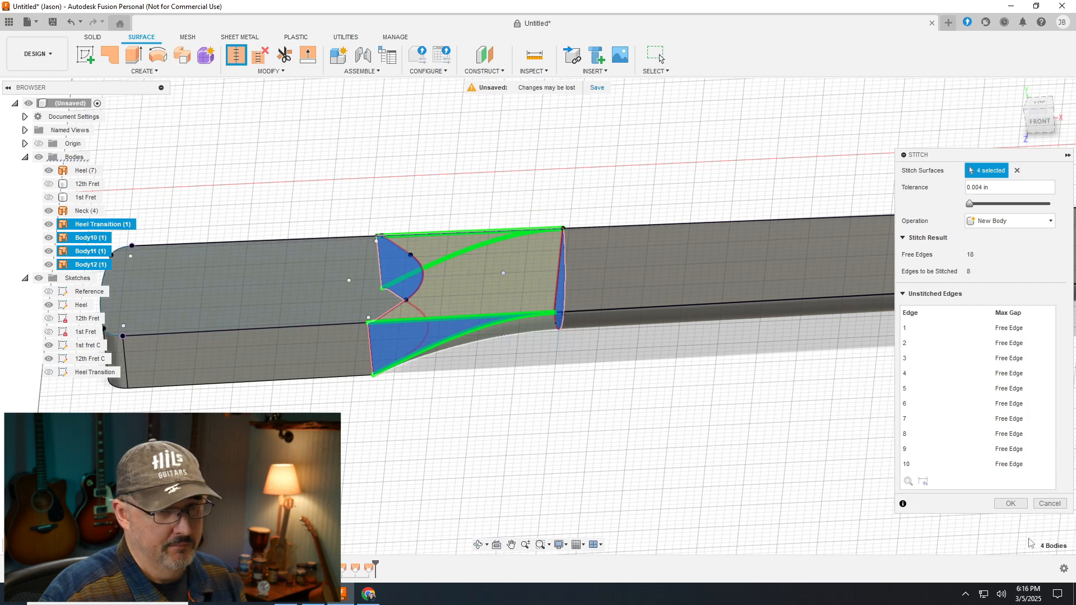
click(1015, 504)
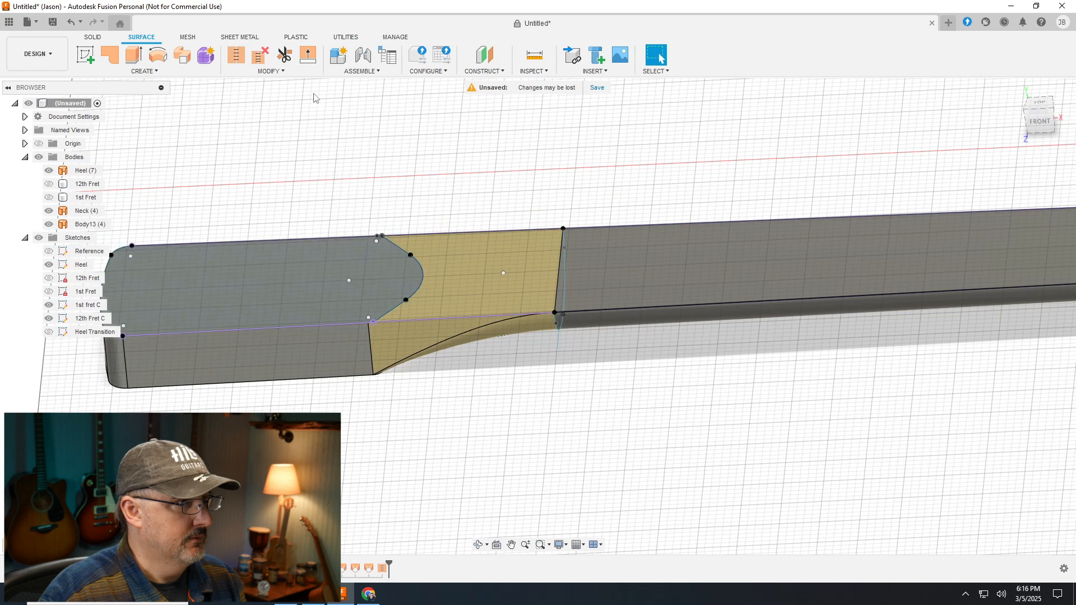
Stitch the Heel body to the stitched transition body as a new body with a 0.004 in tolerance
click(245, 58)
click(338, 276)
click(471, 276)
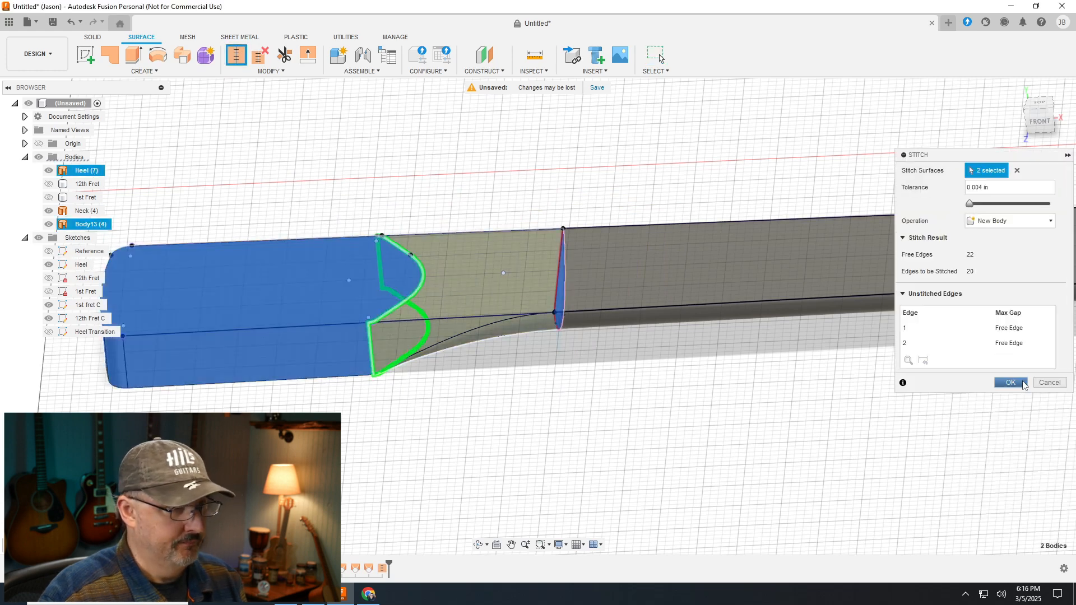
click(1010, 383)
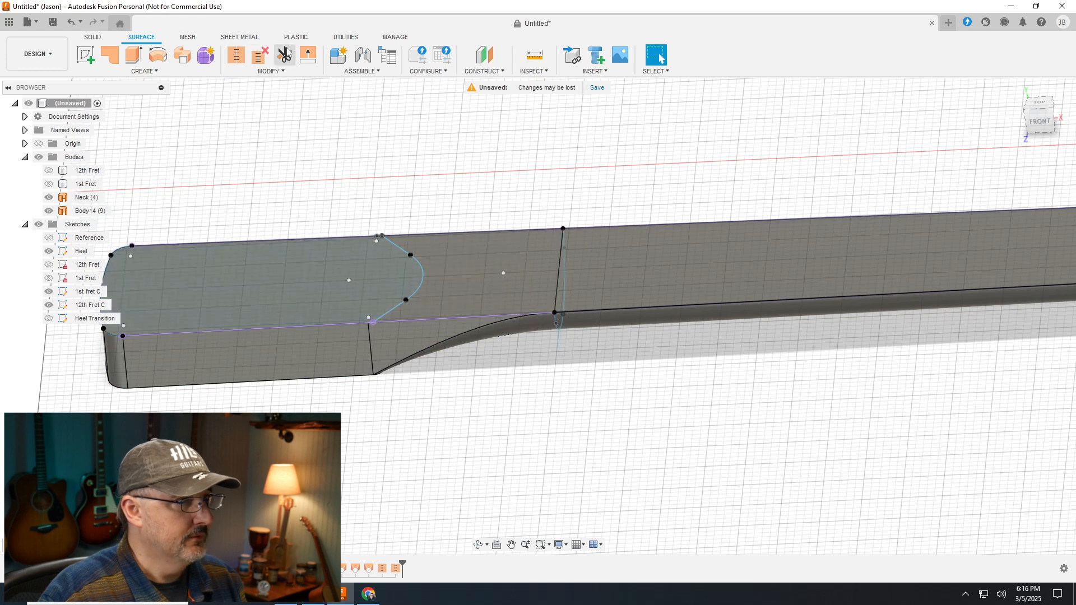
Stitch the combined heel and transition body to the Neck body as a new body with a 0.004 in tolerance
click(235, 56)
click(504, 264)
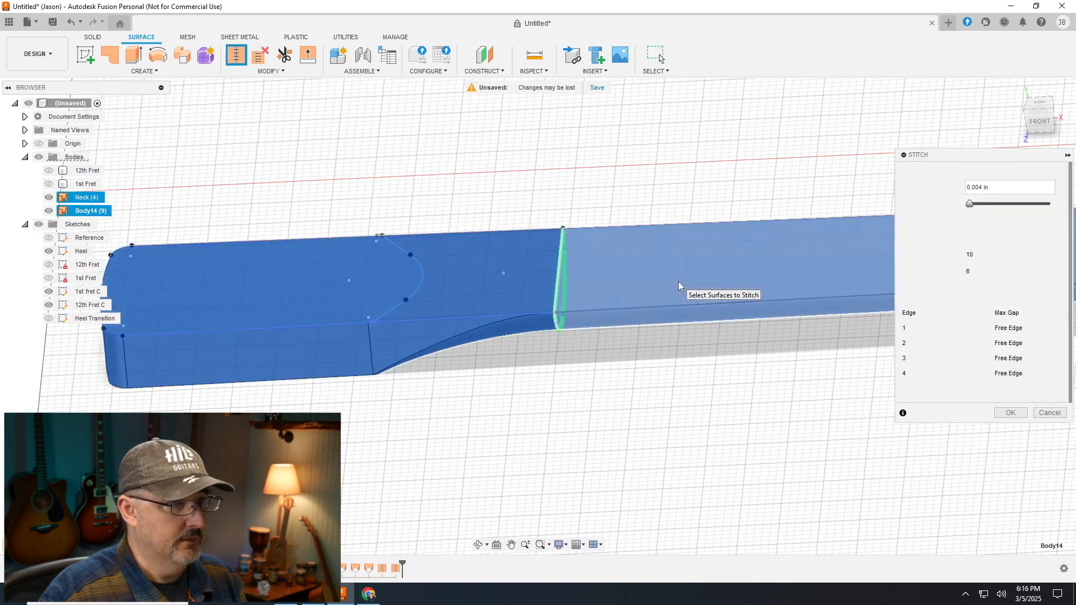
click(683, 291)
click(1010, 413)
scroll(338, 260, down, 5)
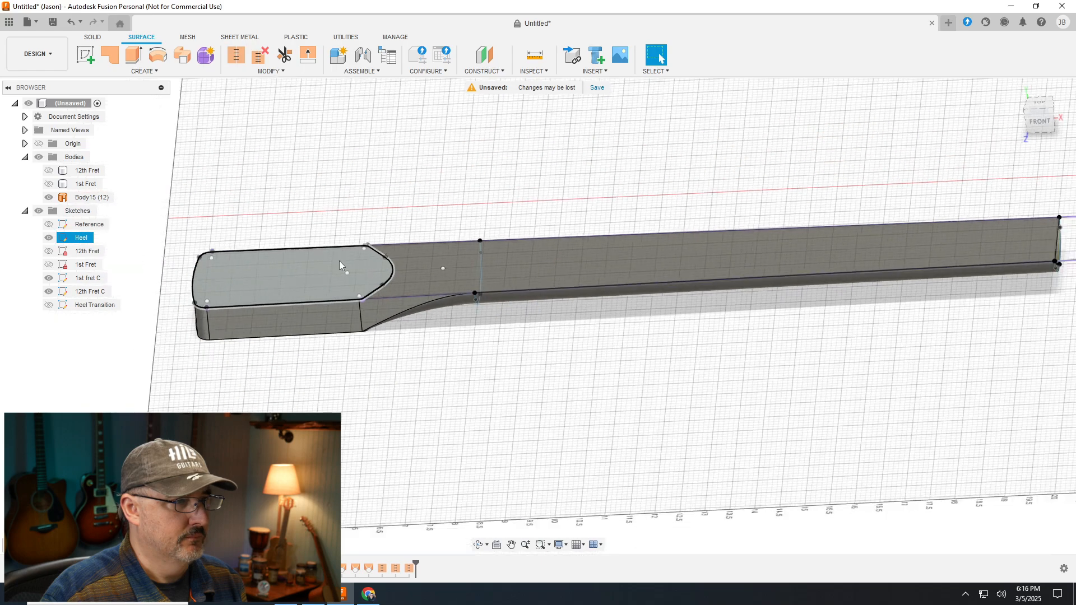
Inspect the joined heel and neck body from above, from the front and at an angle towards its open 1st fret end
mouse_move(1039, 123)
mouse_down()
mouse_move(1043, 25)
mouse_move(1038, 140)
mouse_move(1009, 115)
mouse_move(1031, 148)
mouse_move(1023, 87)
mouse_move(1021, 137)
mouse_move(1071, 149)
mouse_up()
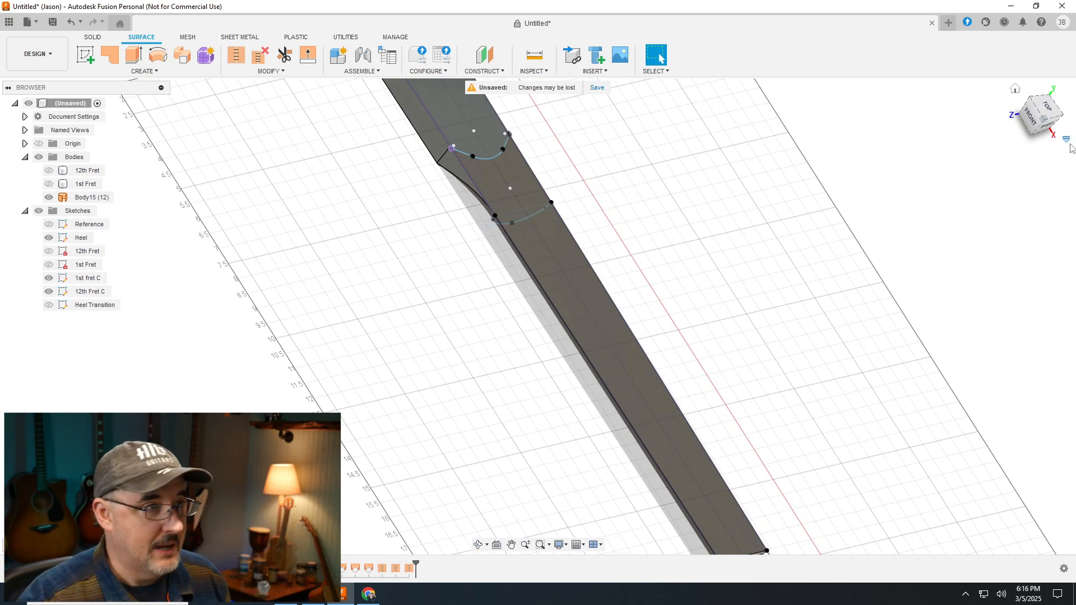
click(1039, 110)
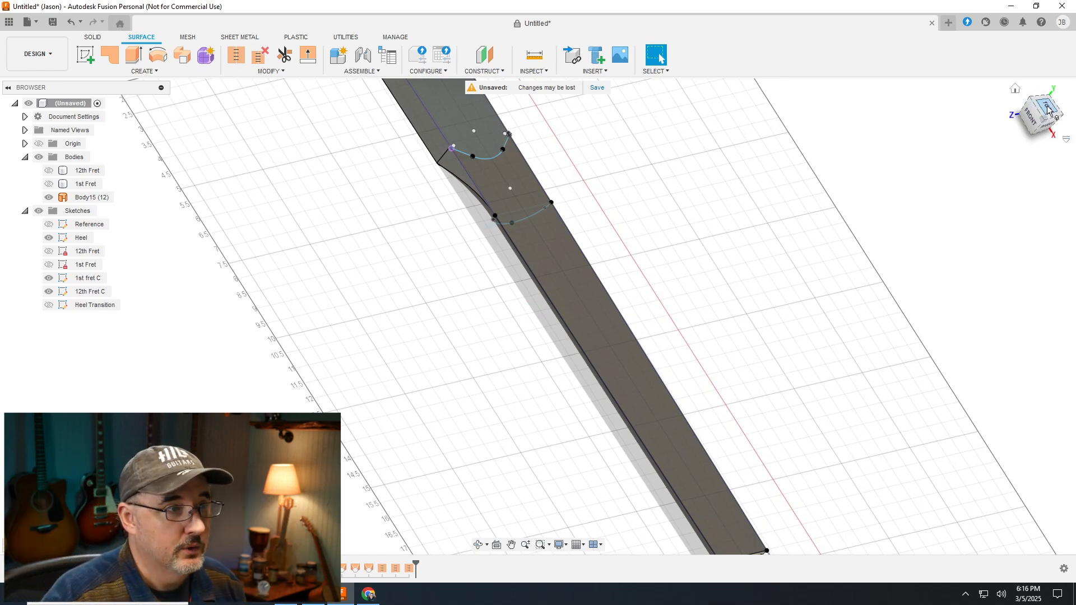
click(1054, 91)
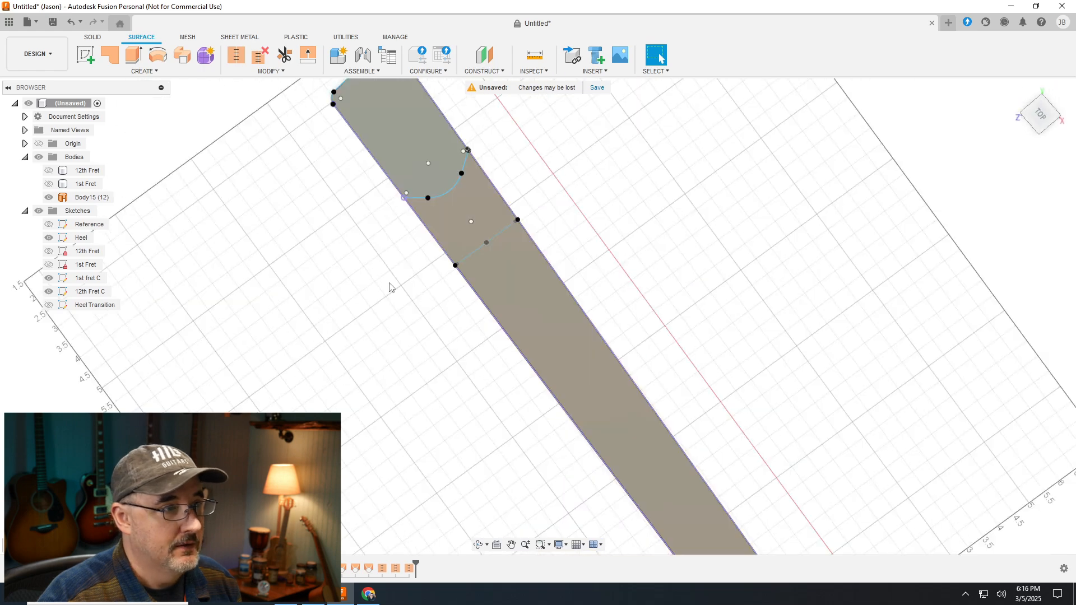
mouse_move(1044, 120)
mouse_down()
mouse_move(1042, 36)
mouse_move(1043, 84)
mouse_up()
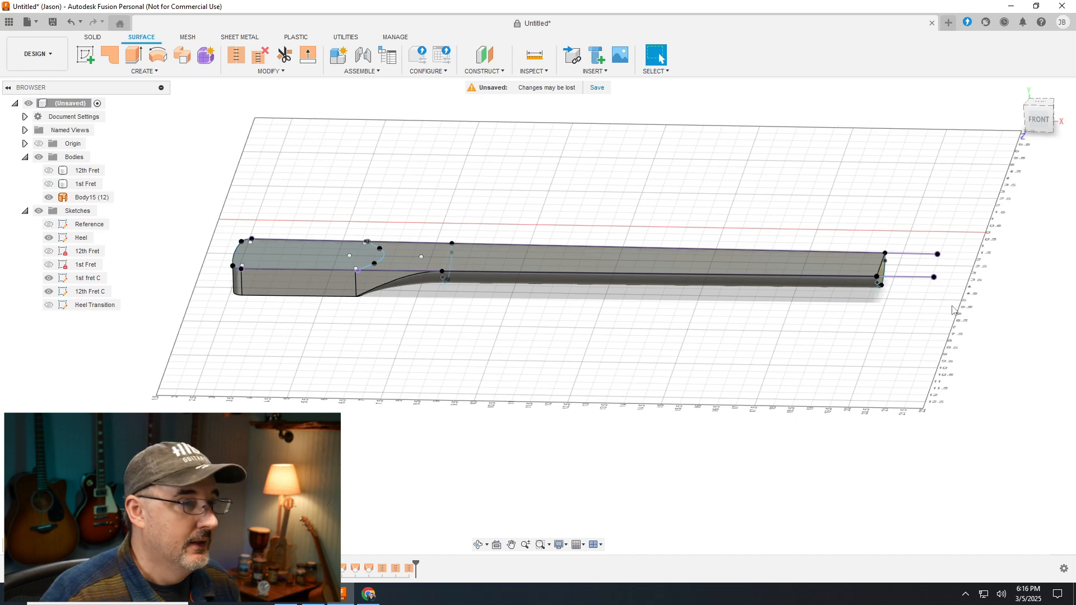
drag(1045, 121, 1018, 141)
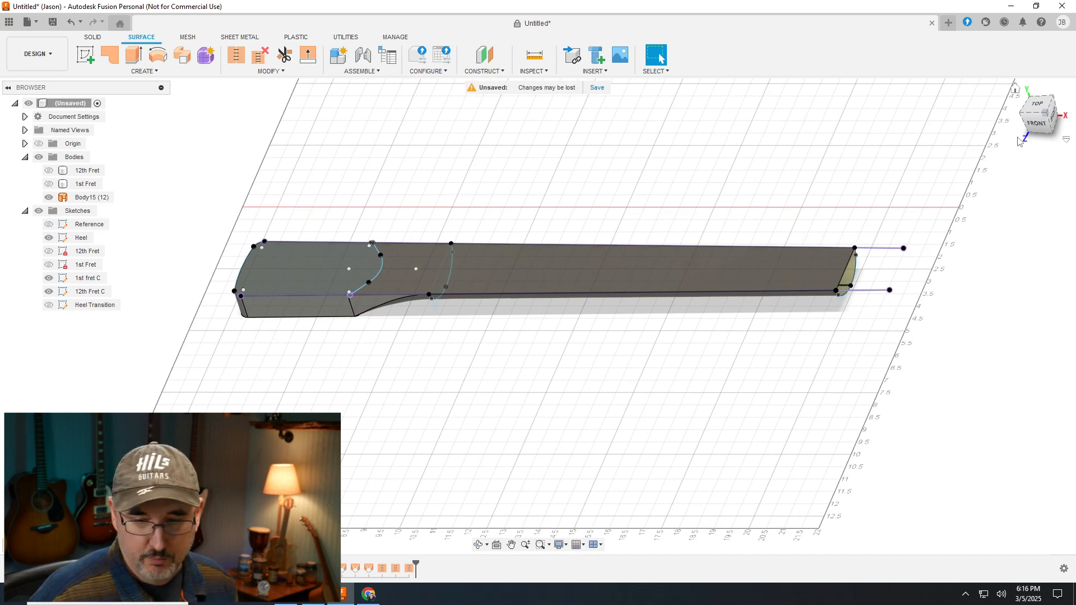